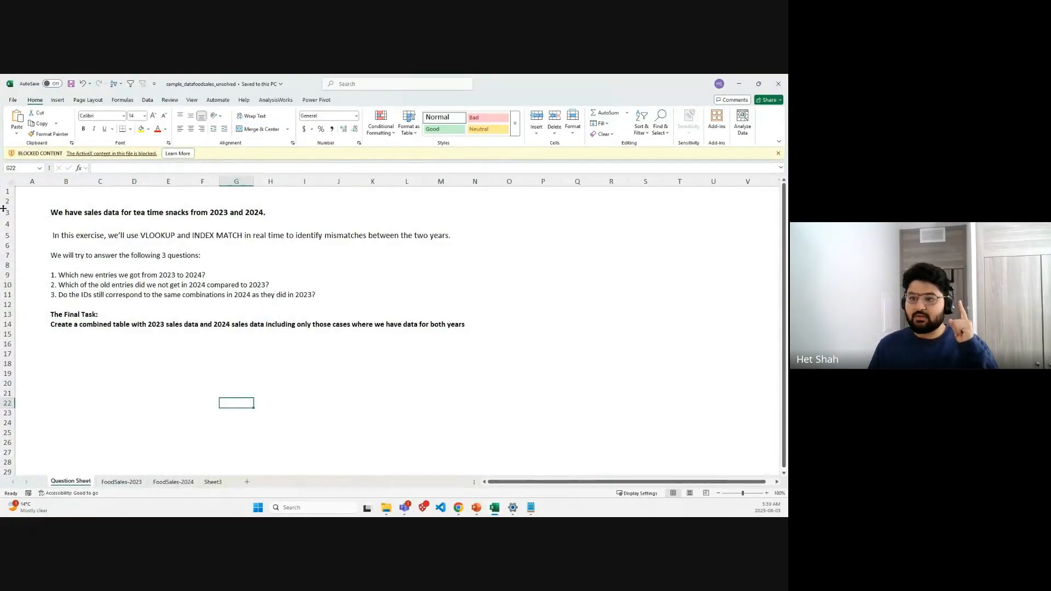
Step: Review the FoodSales-2023 and FoodSales-2024 sheets, then highlight question 3 and the final task on the Question Sheet
click(122, 482)
click(173, 481)
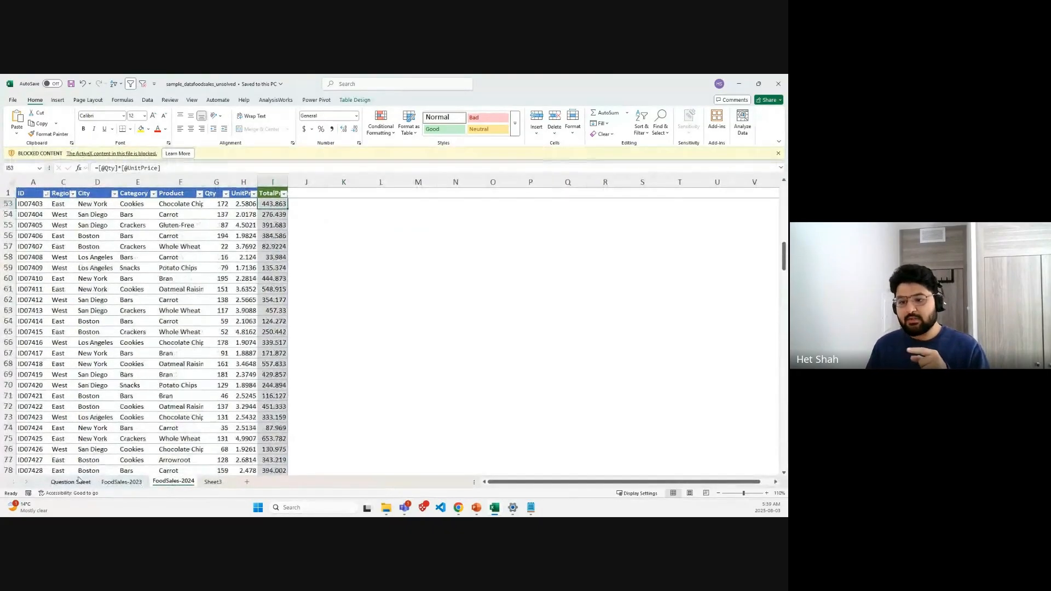
click(71, 481)
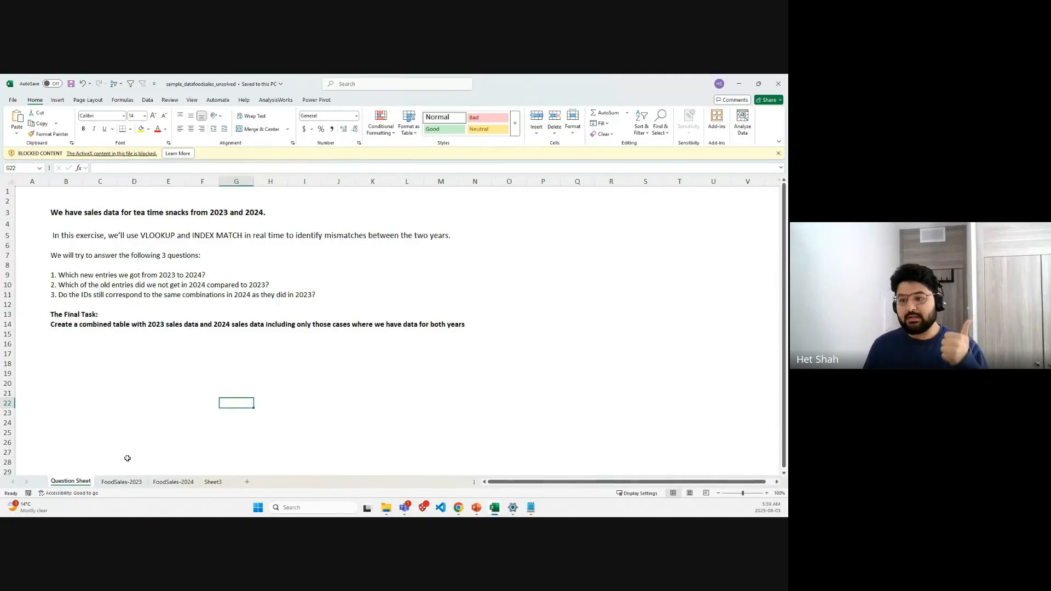
click(122, 481)
click(71, 481)
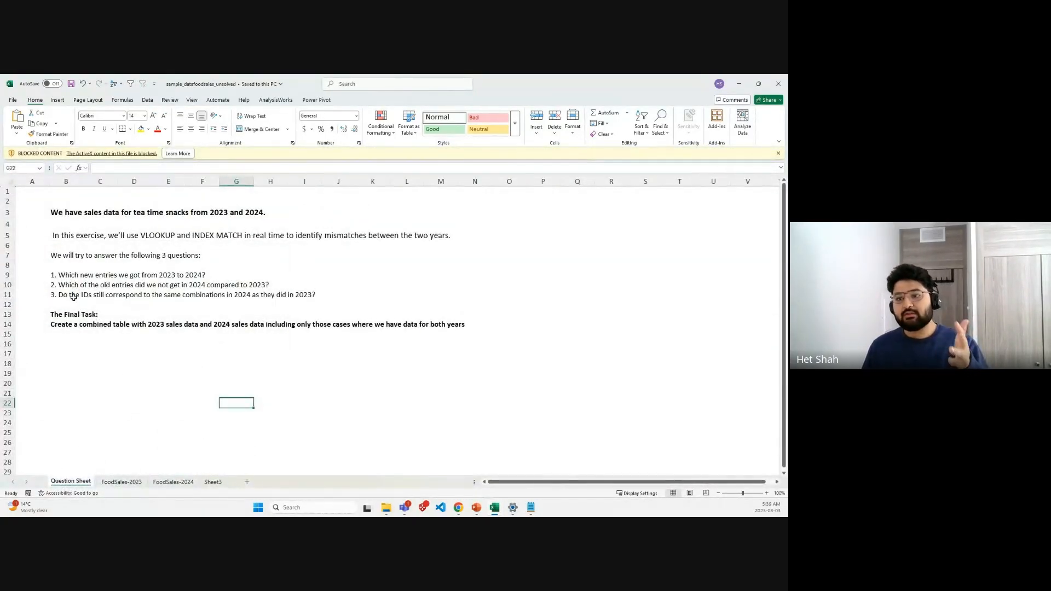
drag(77, 294, 310, 294)
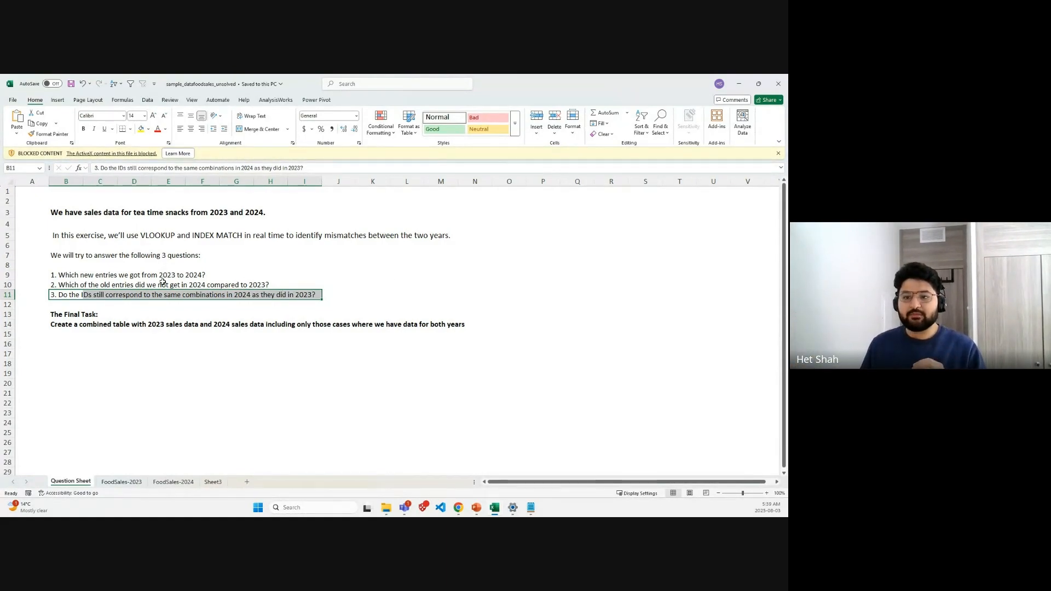
drag(60, 316, 484, 326)
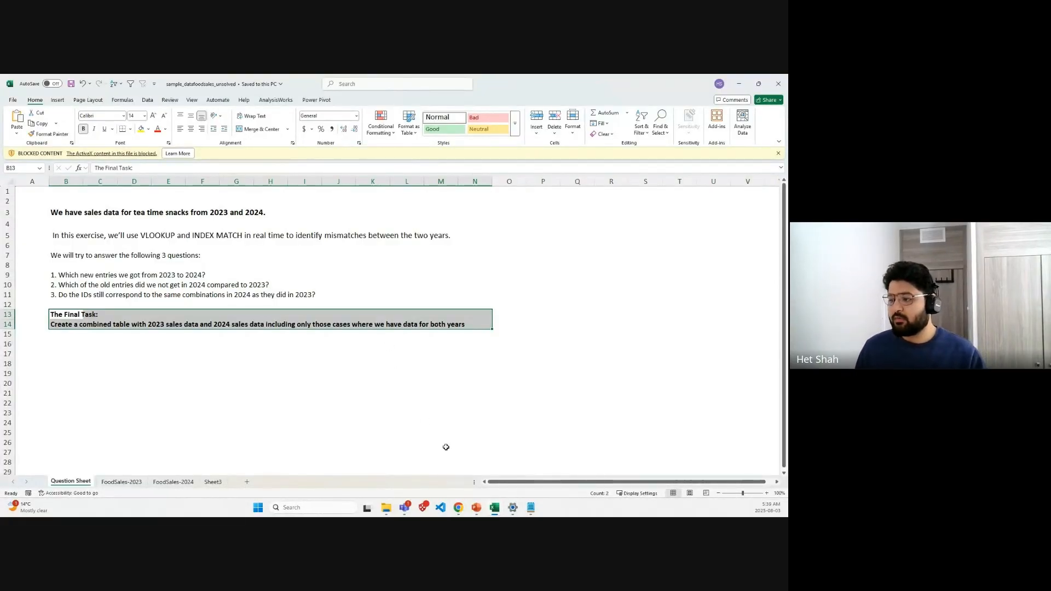
Step: Switch to the open workbook sample_datafoodsales_unsolved (1)
click(494, 507)
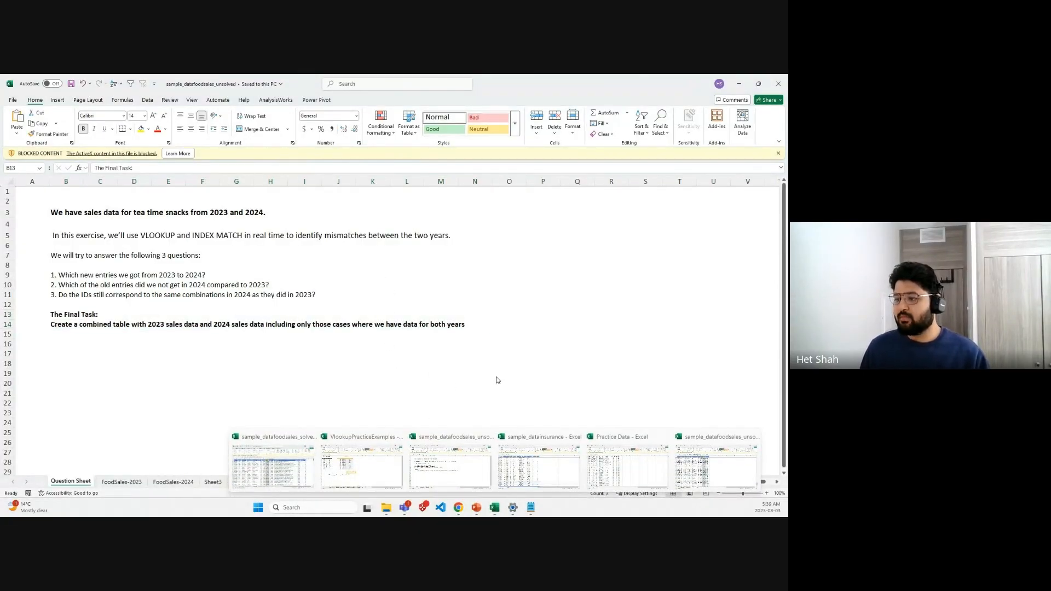
mouse_move(460, 507)
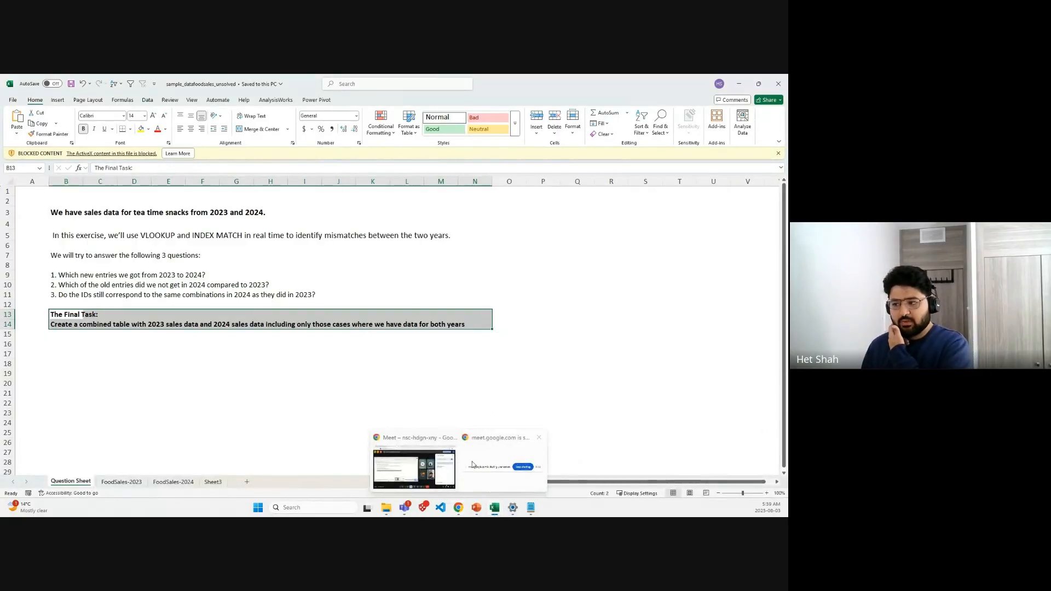
click(484, 344)
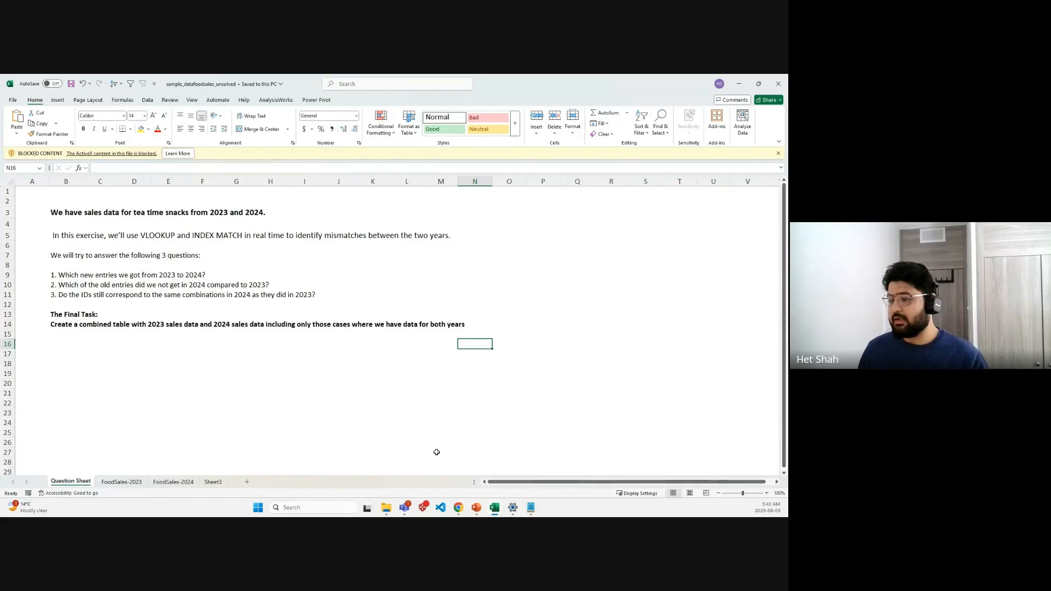
click(494, 507)
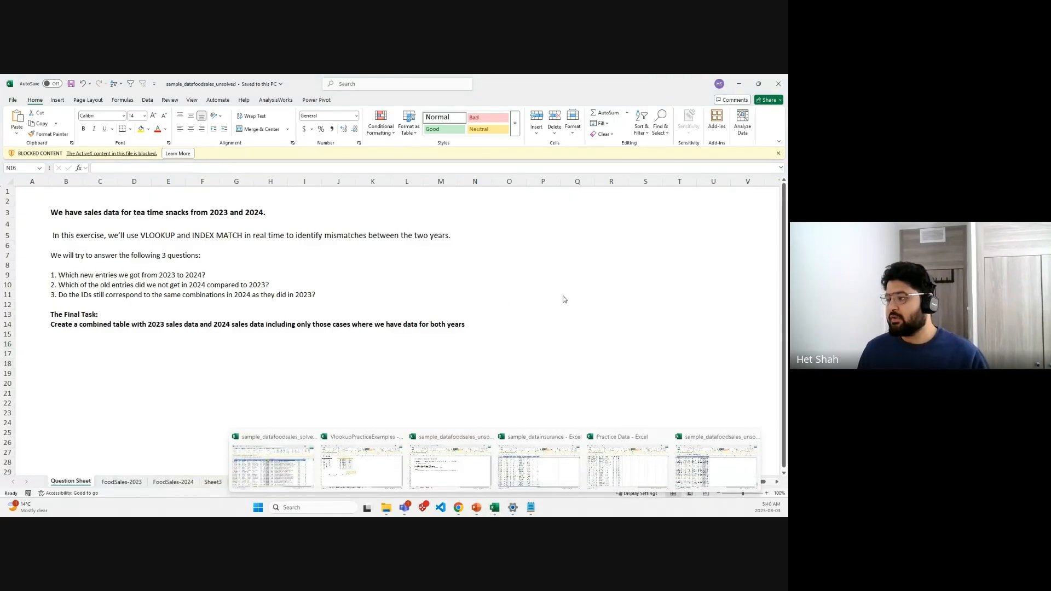
click(728, 462)
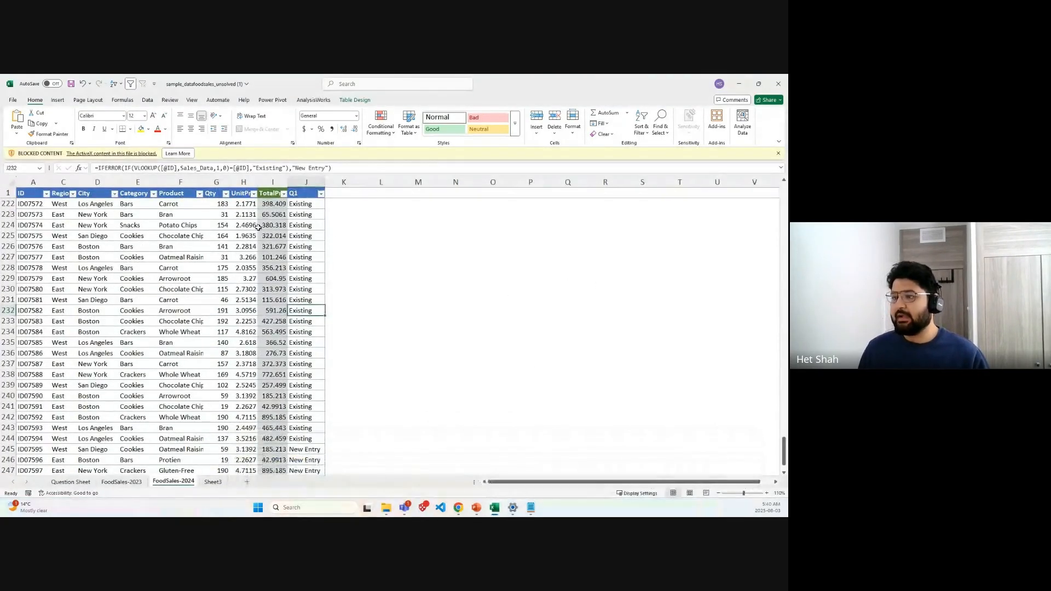
Step: Look over the Q2 column in FoodSales-2023 and highlight the first question about new entries on the Question Sheet
click(385, 279)
click(71, 482)
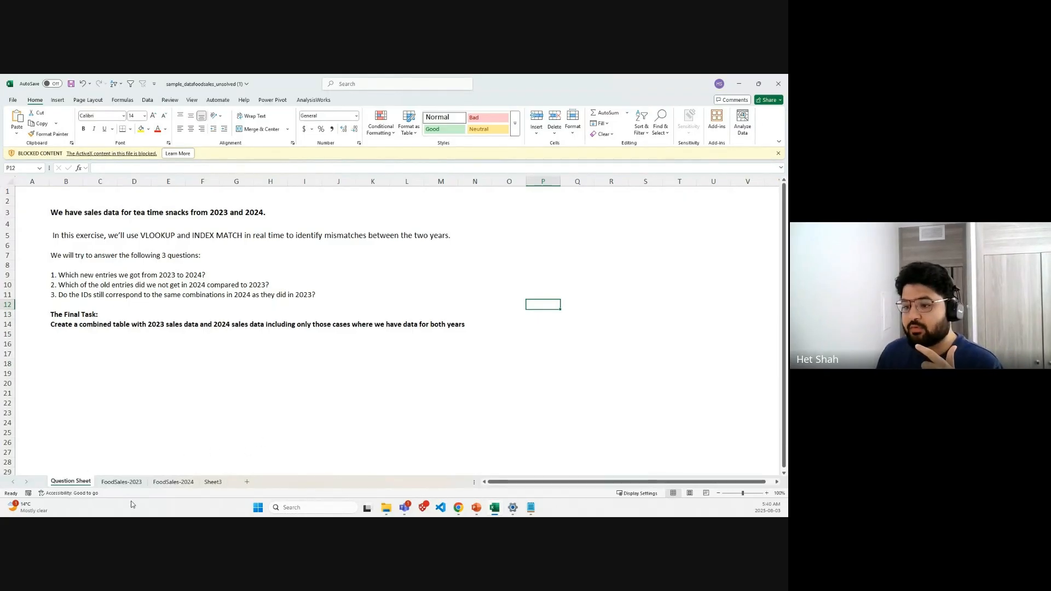
click(122, 484)
click(344, 268)
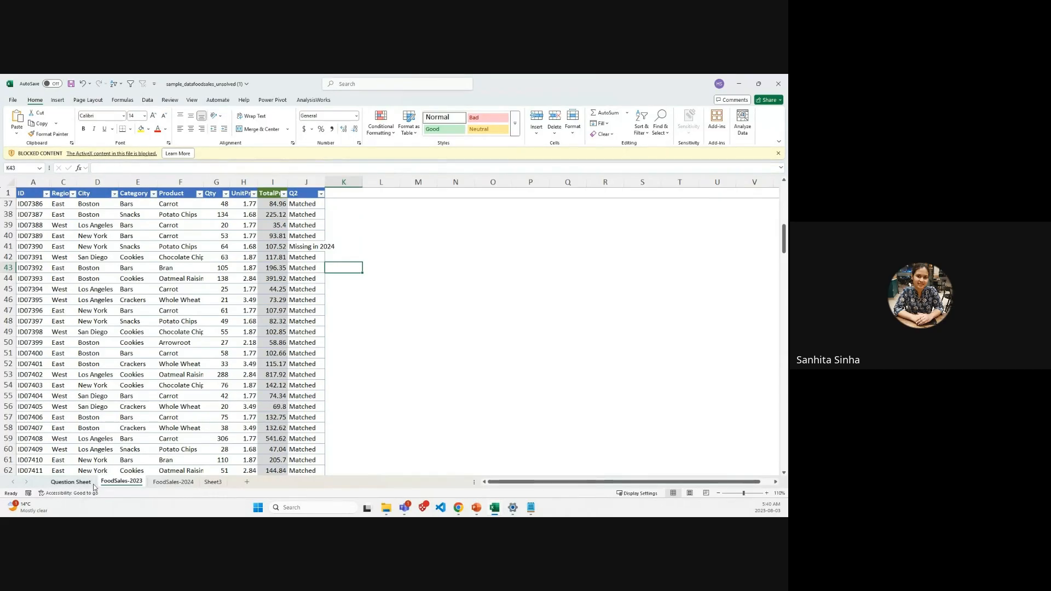
click(71, 482)
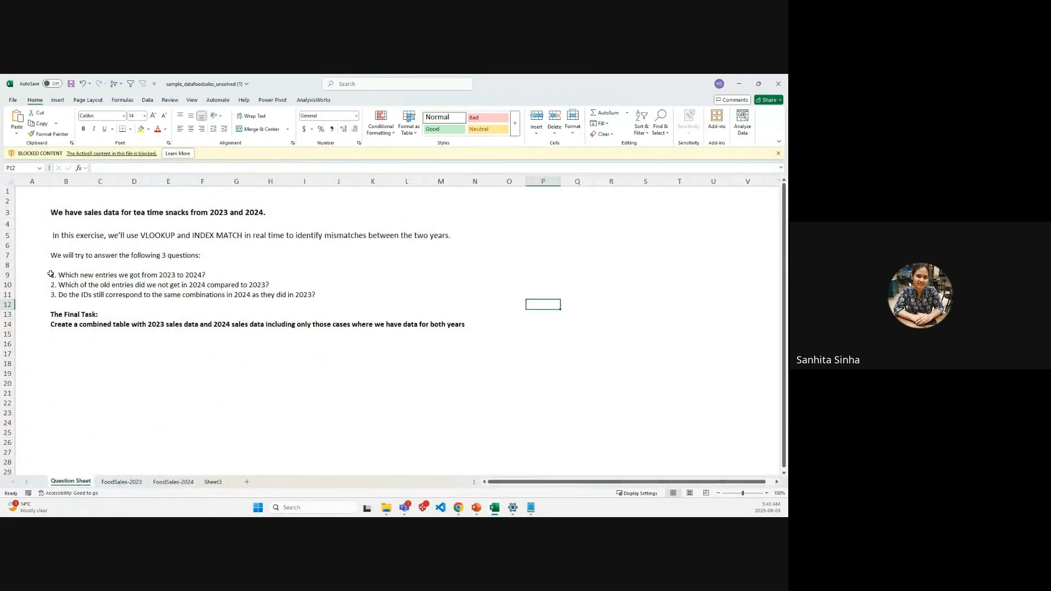
drag(55, 274, 281, 266)
click(416, 263)
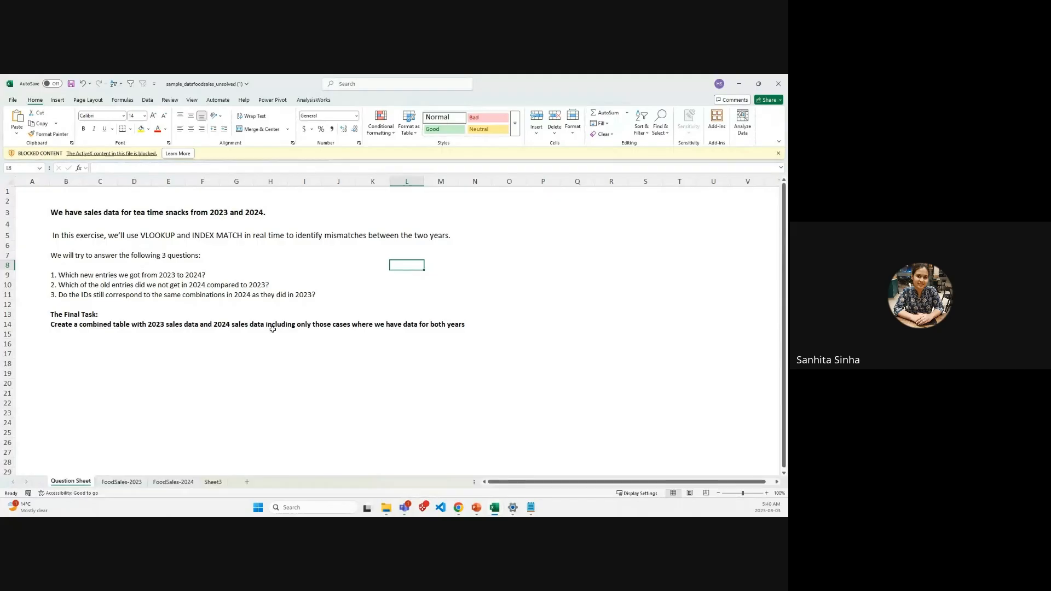
Step: Examine the Q1 column of the FoodSales-2024 sheet for rows marked as new entries
click(173, 482)
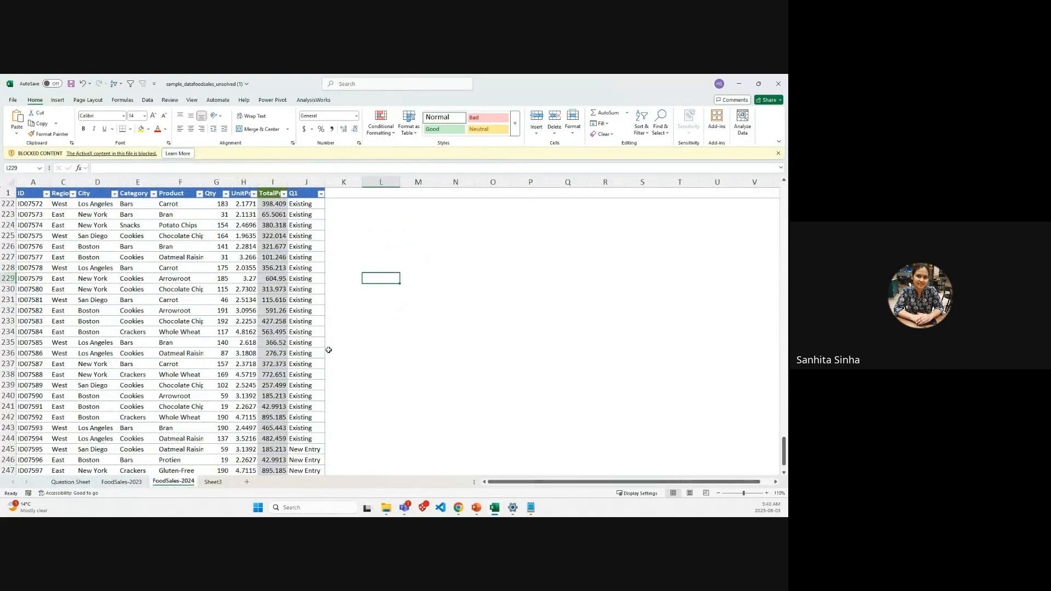
scroll(328, 350, down, 5)
click(304, 289)
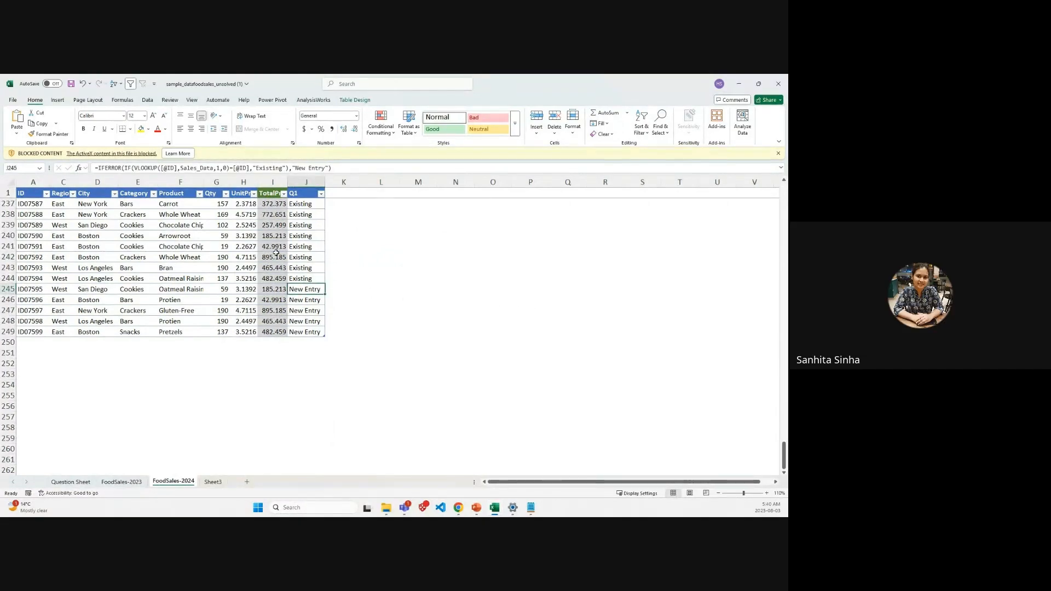
scroll(280, 309, up, 7)
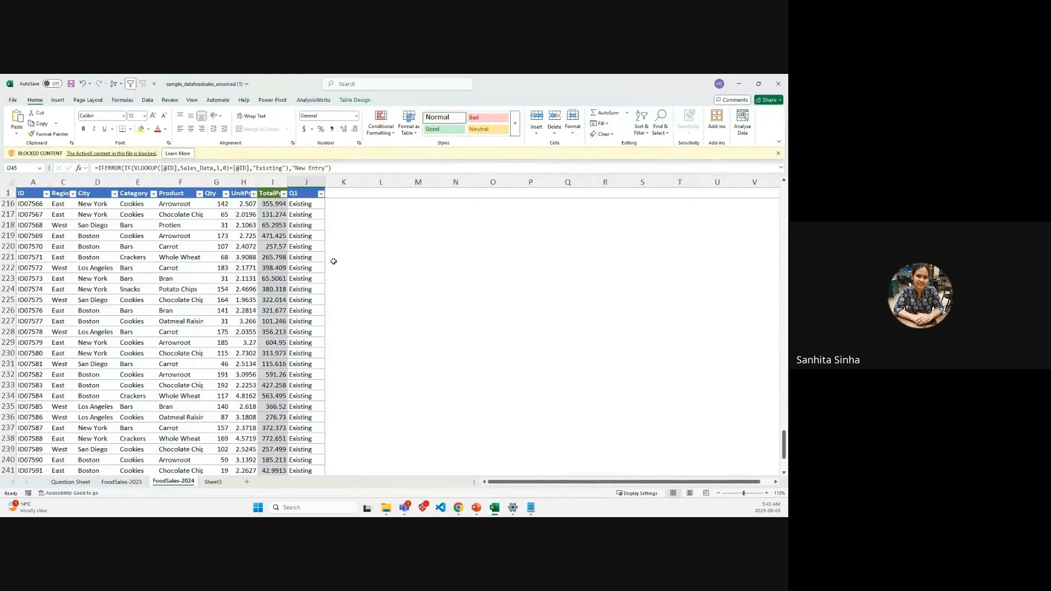
scroll(334, 261, up, 6)
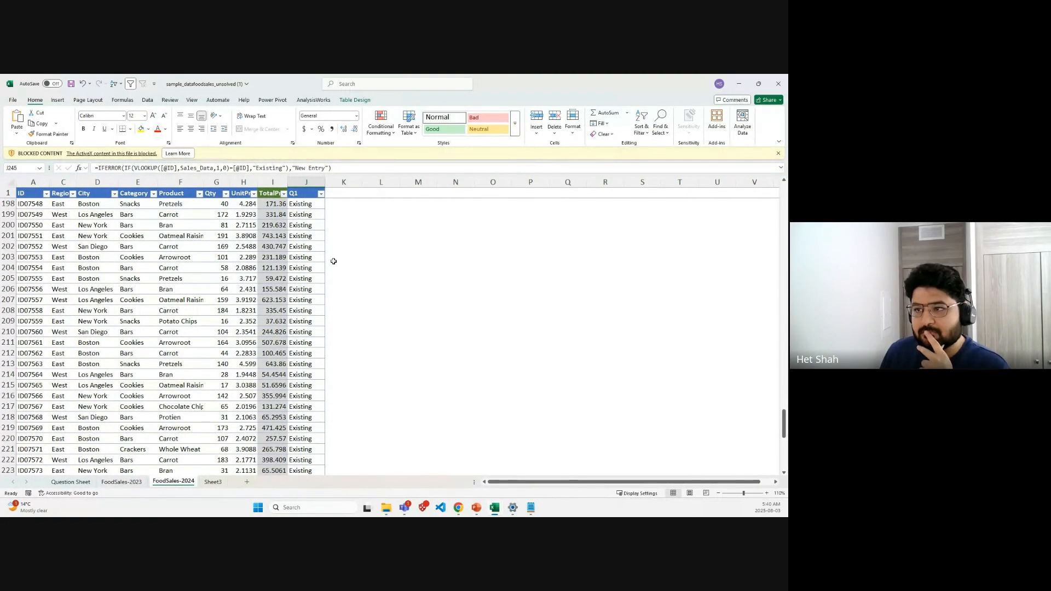
scroll(333, 261, down, 12)
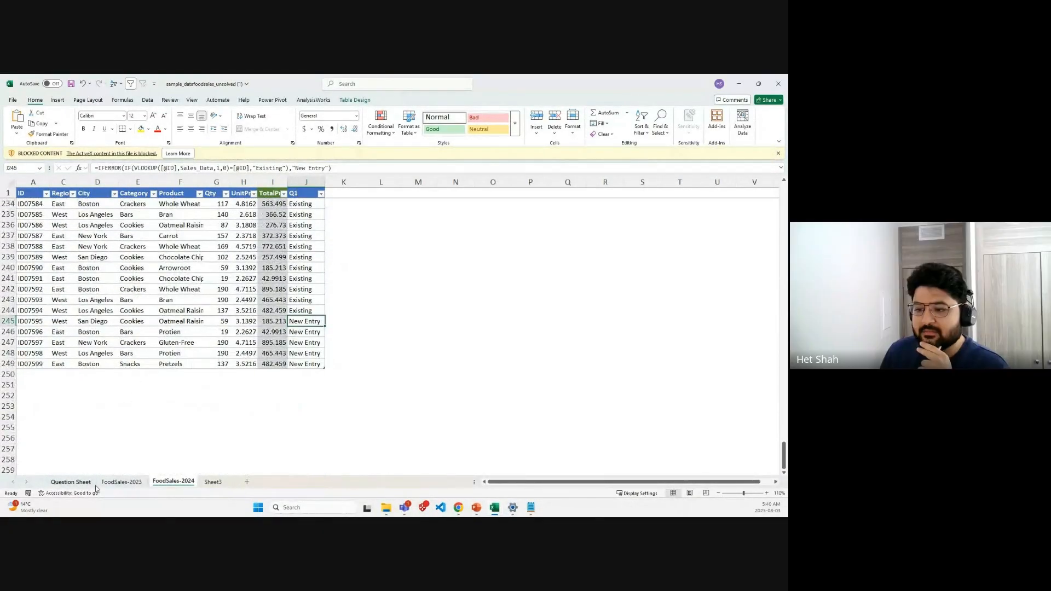
Step: Compare the Q2 results on the FoodSales-2023 sheet with the questions on the Question Sheet
click(121, 482)
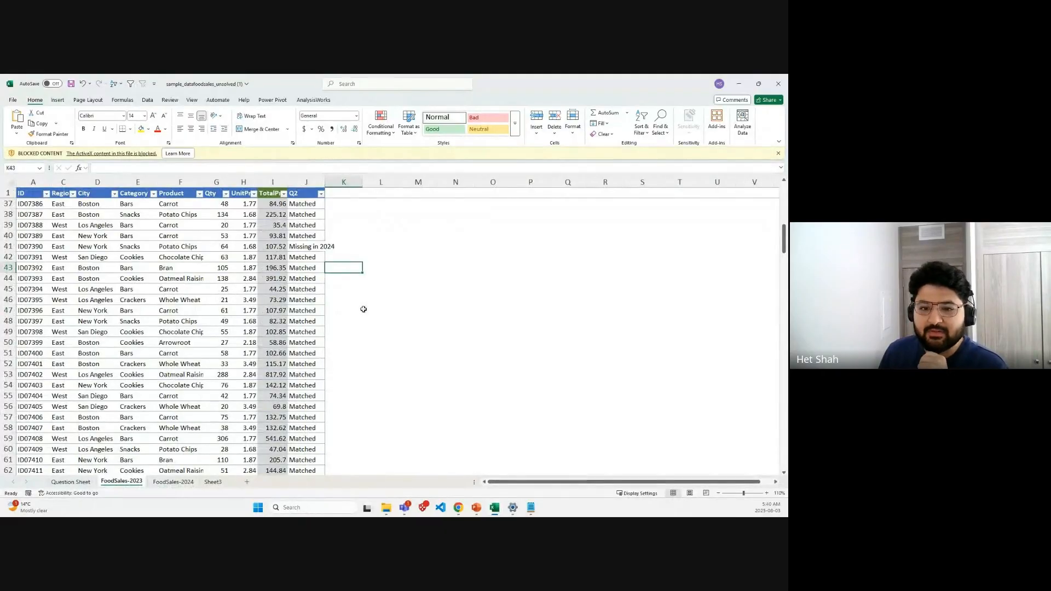
click(82, 482)
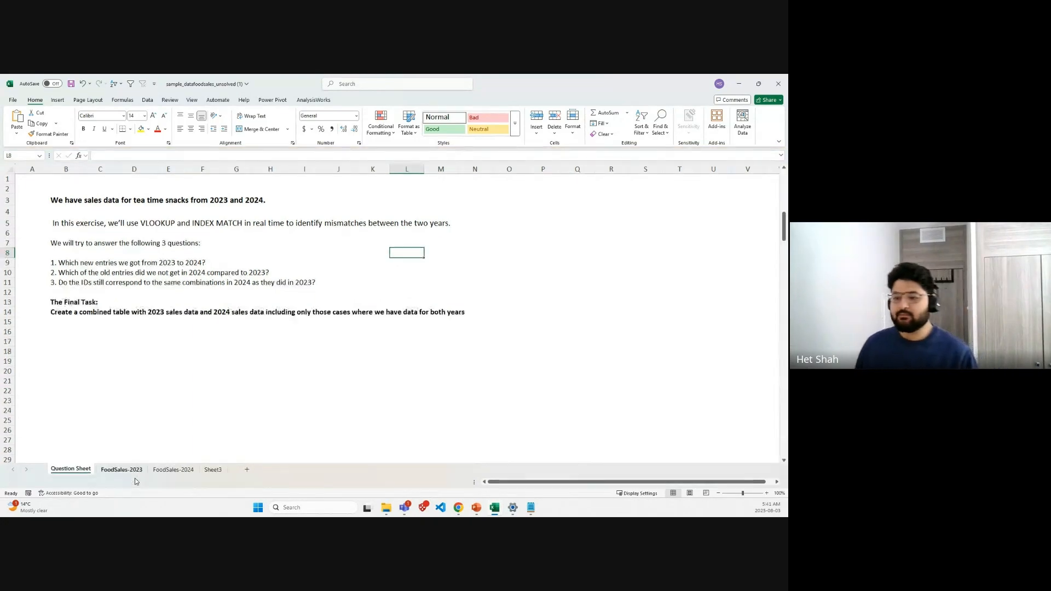
click(136, 481)
click(415, 299)
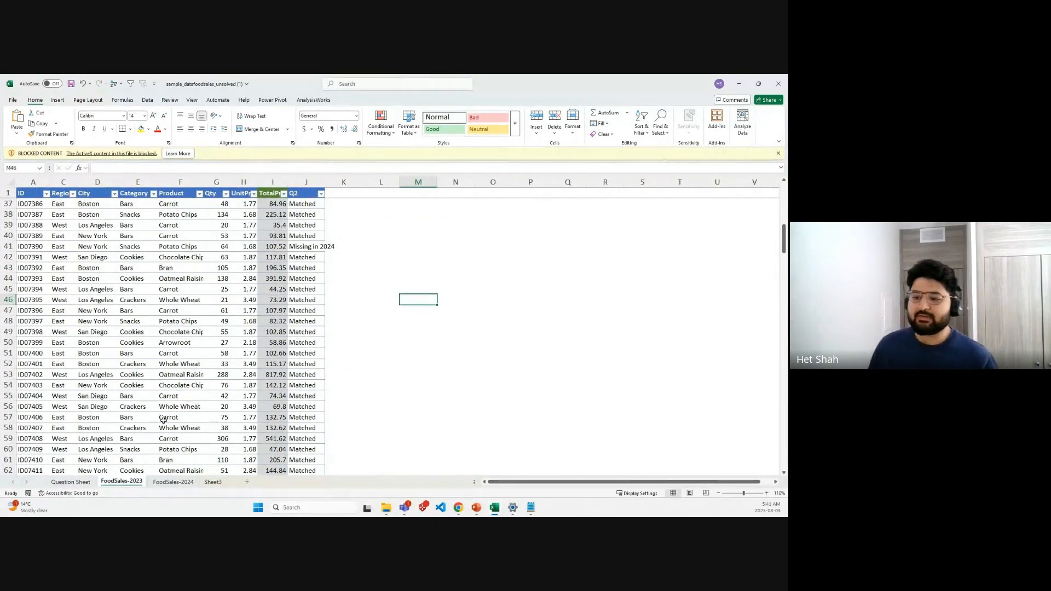
click(70, 482)
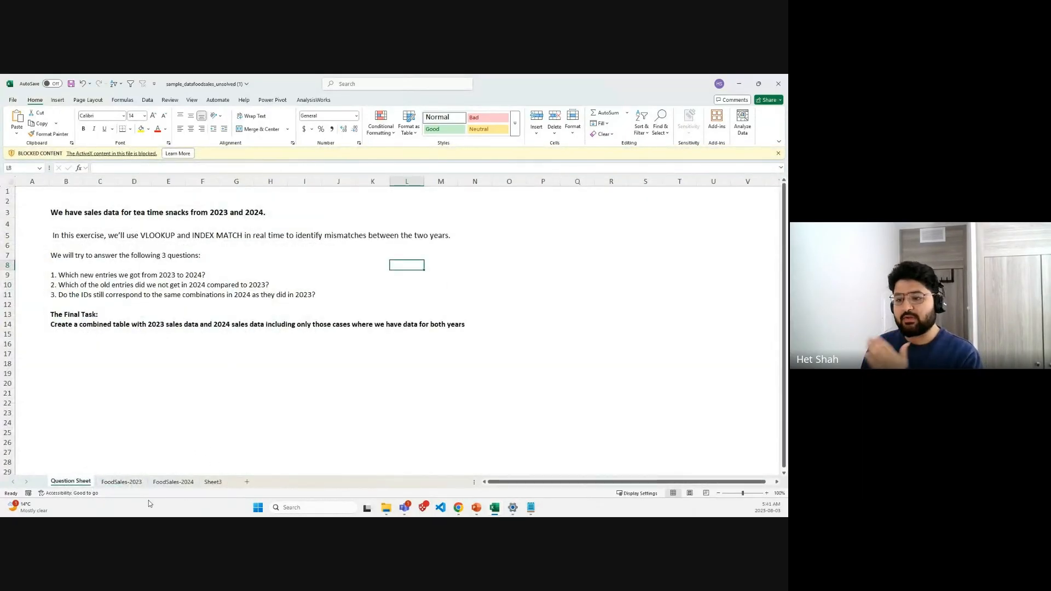
Step: Inspect the Q1 formula in J2 of FoodSales-2024 and the ID in A2 that it looks up
click(174, 482)
scroll(361, 330, up, 20)
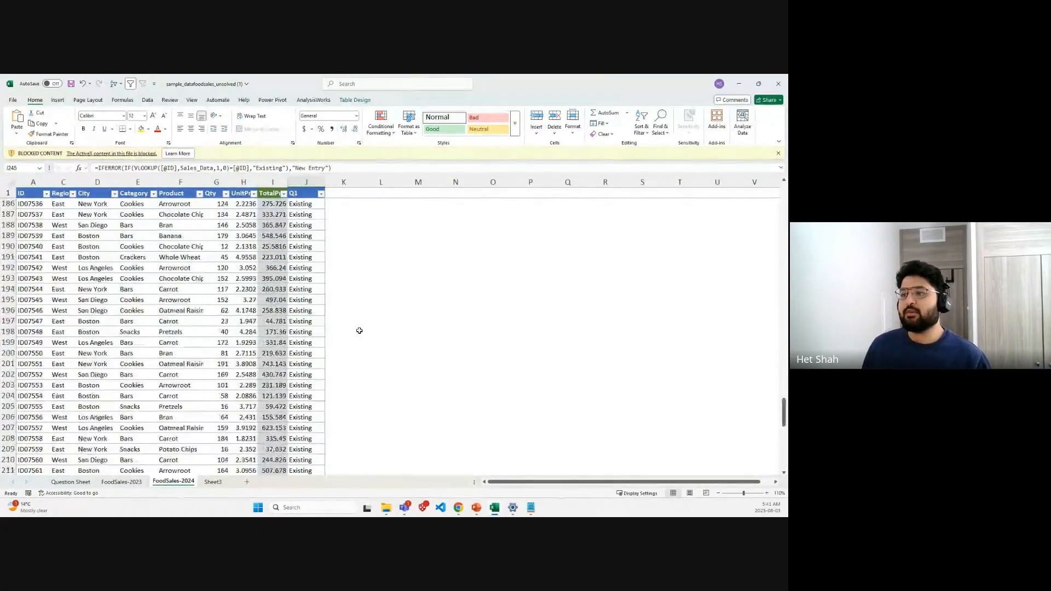
scroll(359, 330, up, 17)
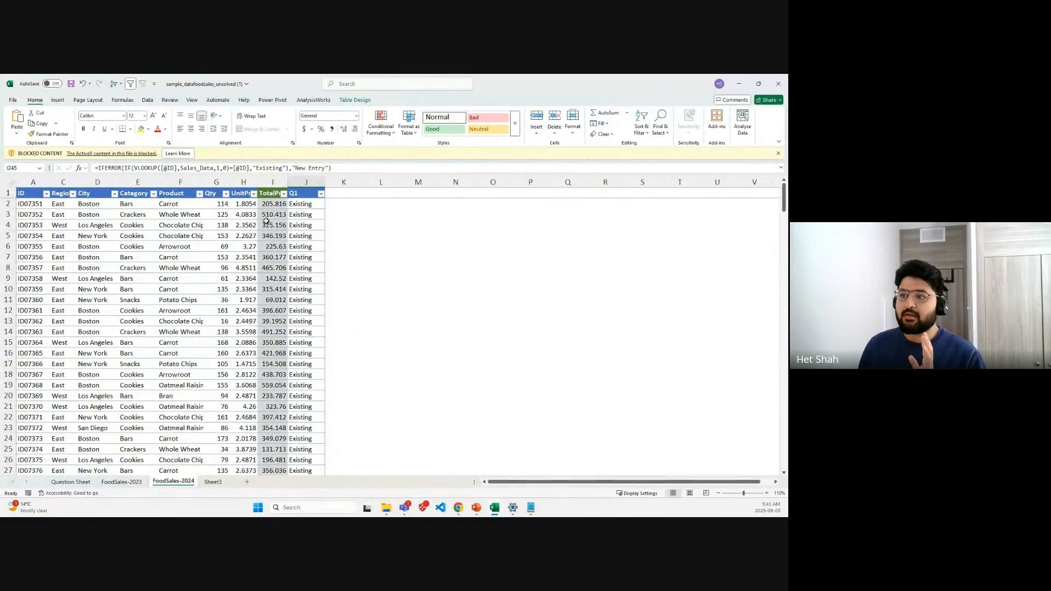
click(303, 203)
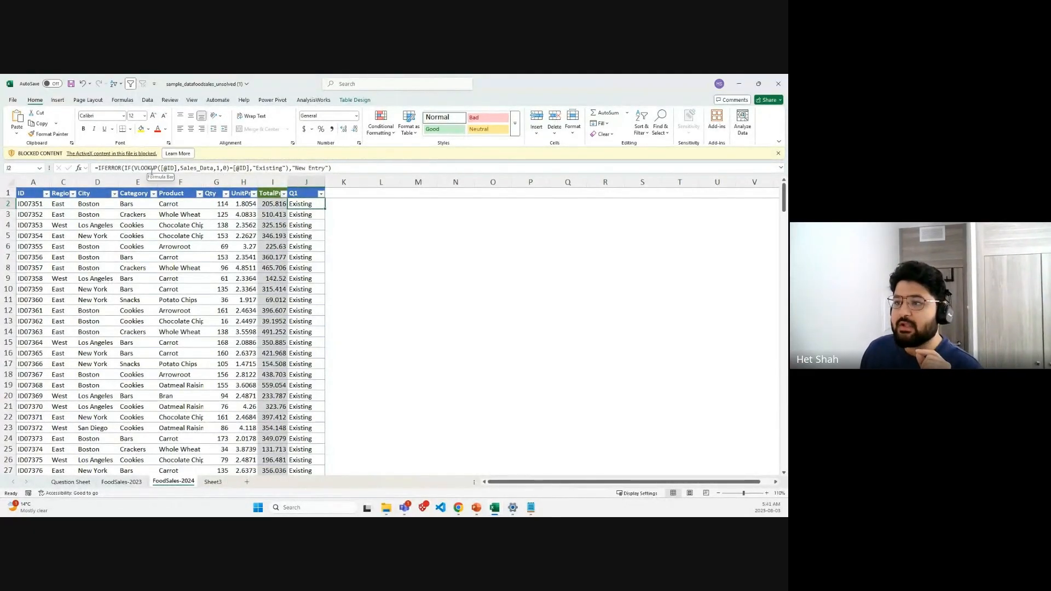
click(36, 204)
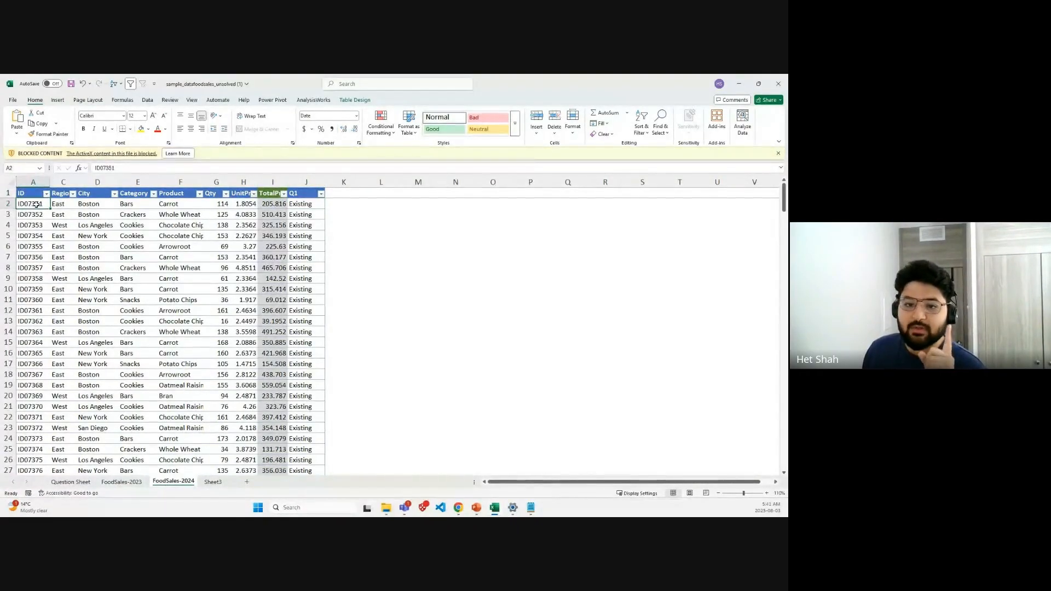
click(310, 206)
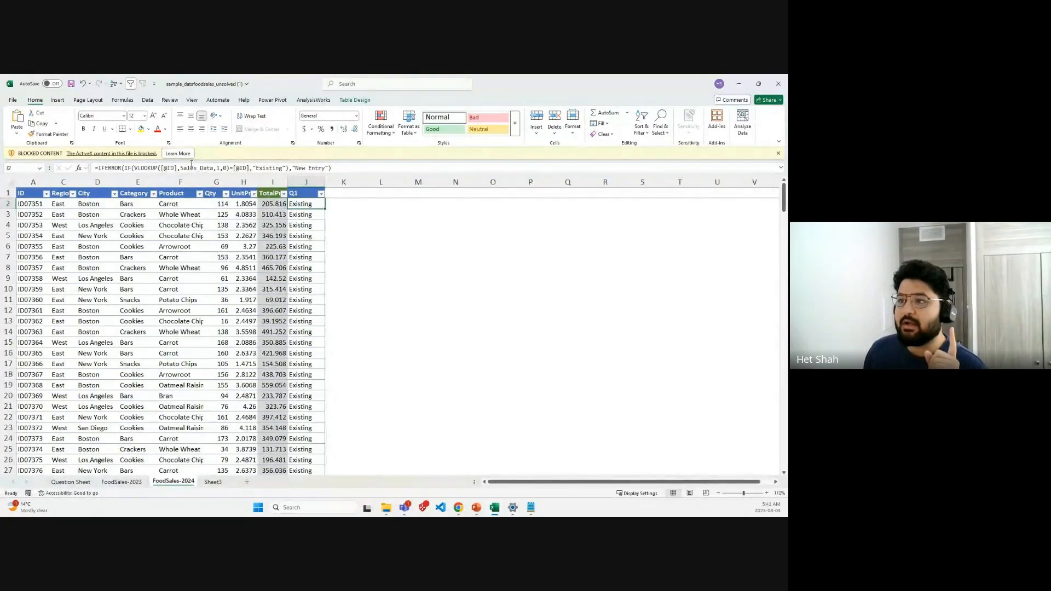
Step: Check the ID column in FoodSales-2023 as the lookup source against the first ID in FoodSales-2024
click(122, 482)
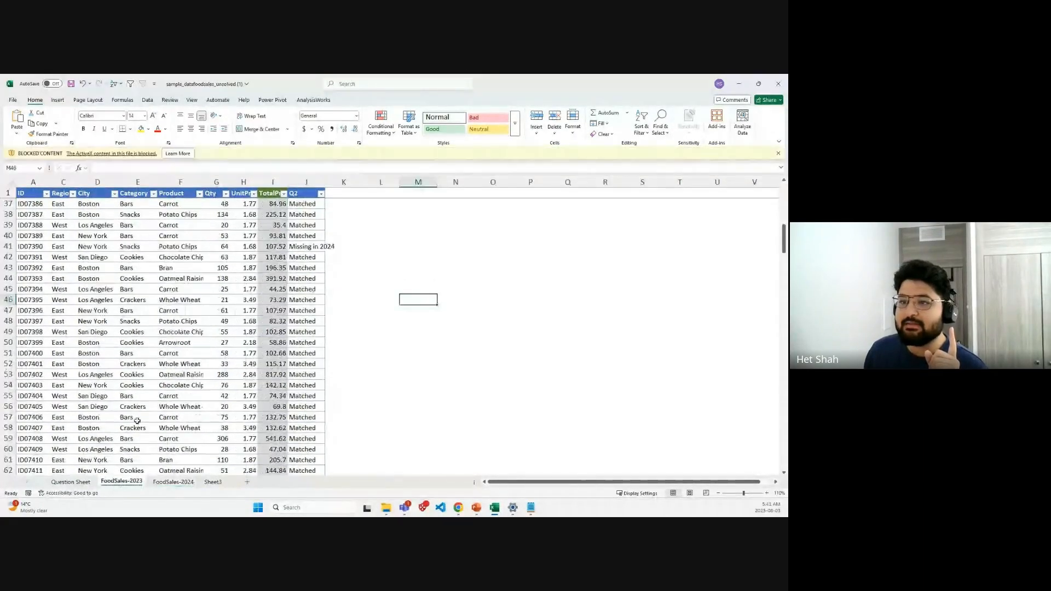
click(25, 204)
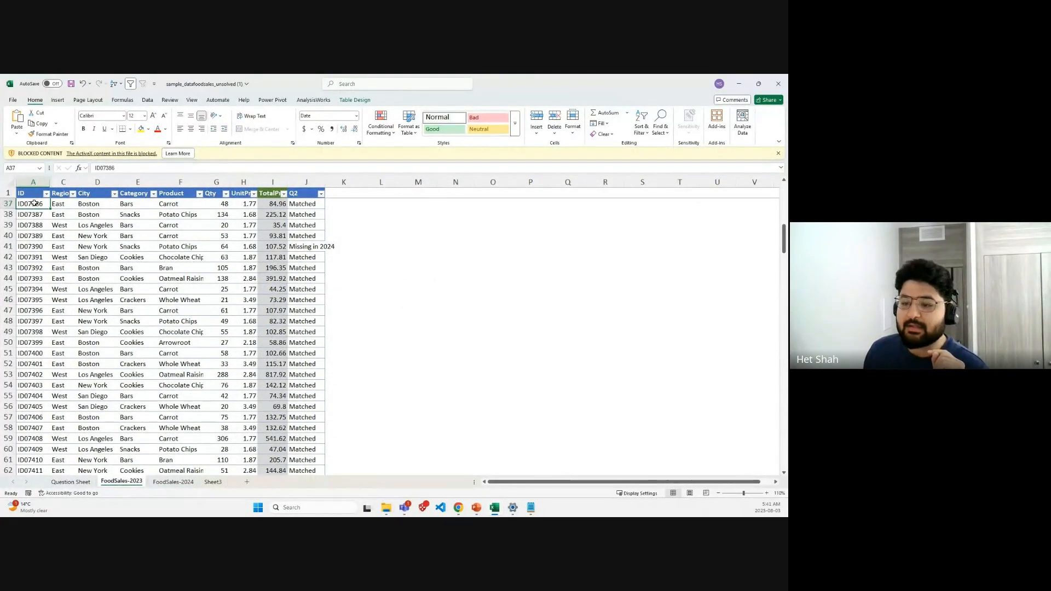
click(192, 482)
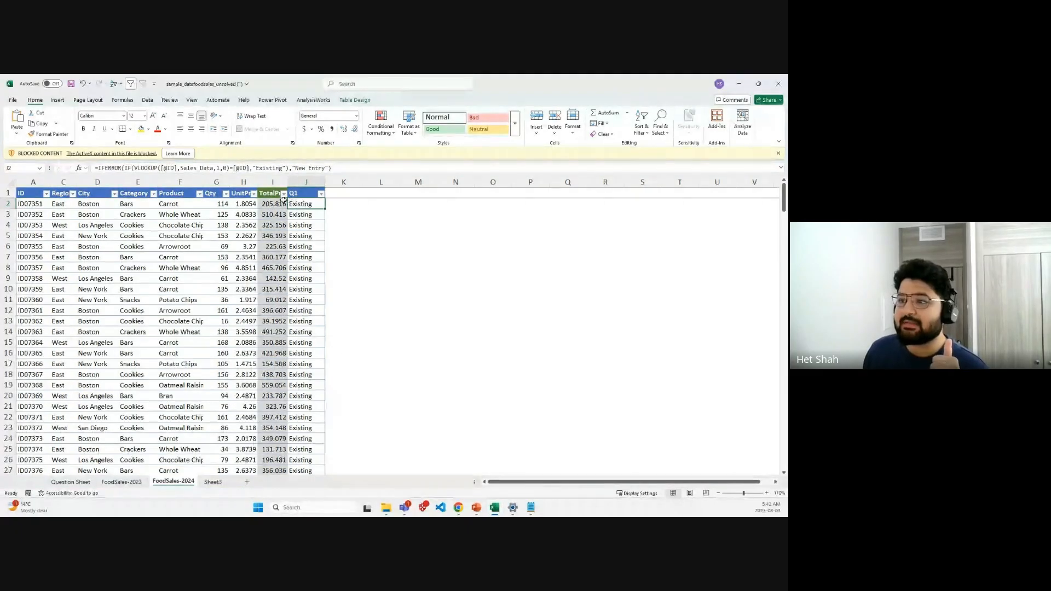
click(27, 203)
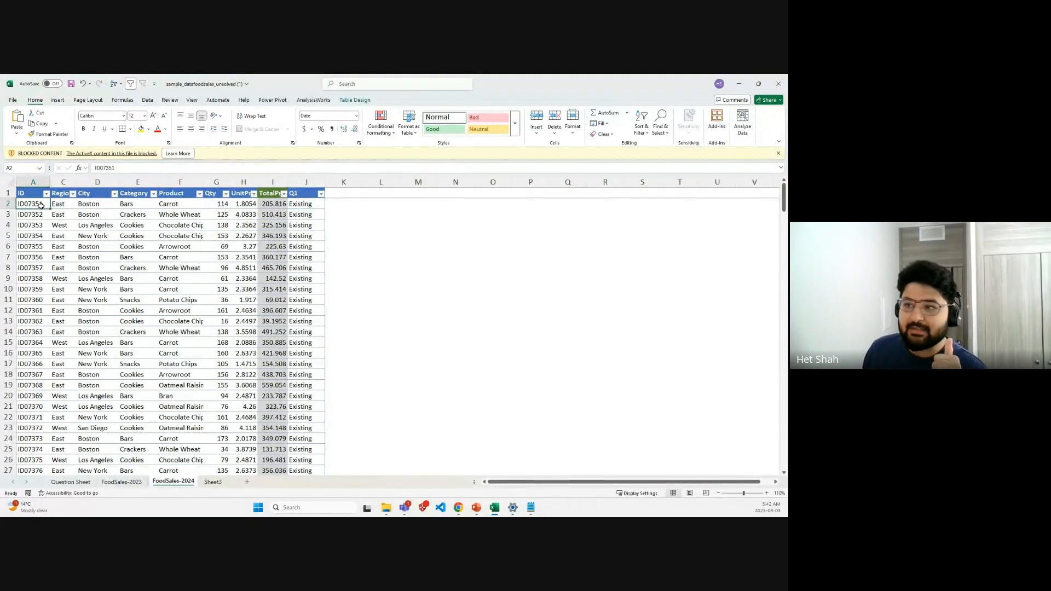
Step: Inspect the "Existing" and "New Entry" results in the Q1 formula of cell J2
click(298, 205)
click(250, 168)
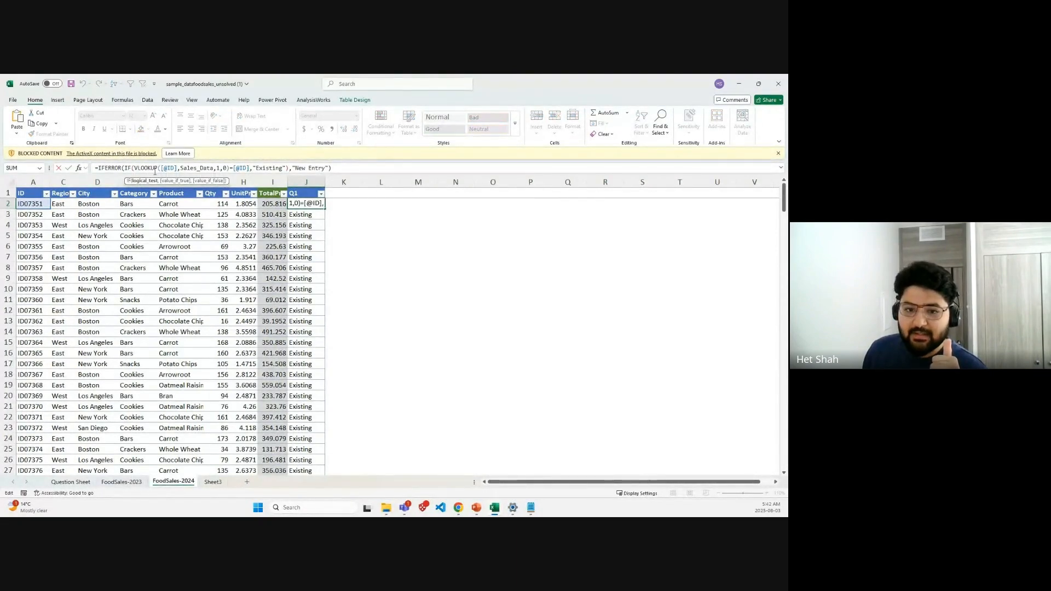
drag(255, 168, 289, 168)
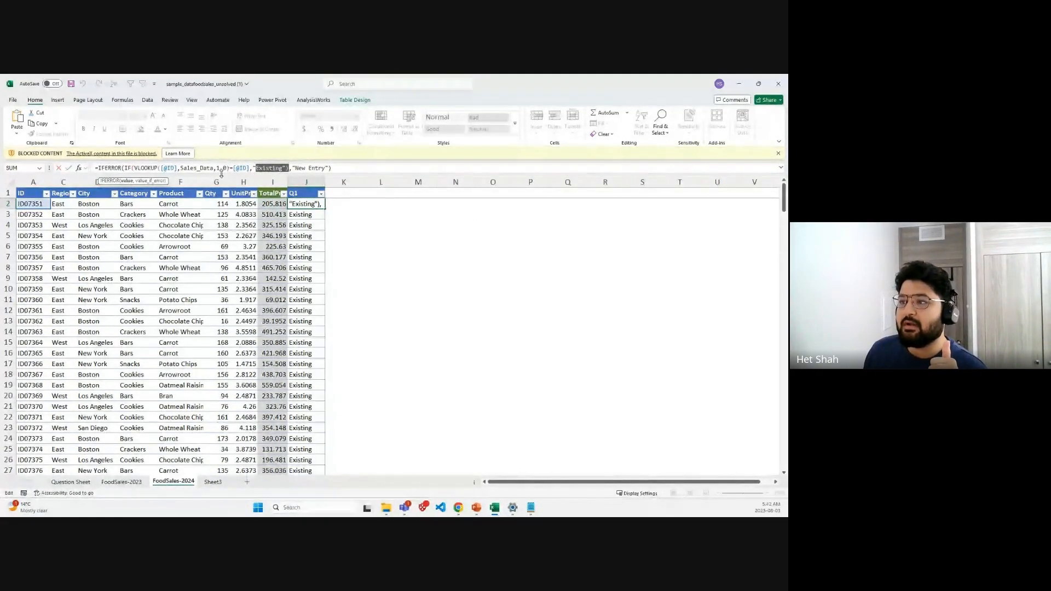
drag(292, 168, 331, 164)
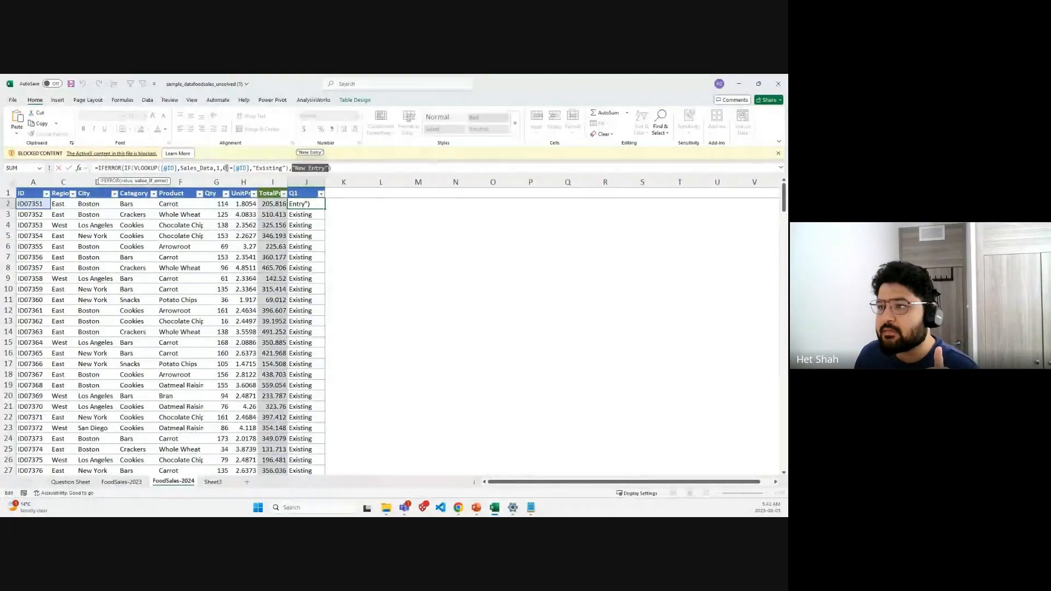
Step: Examine the VLOOKUP arguments in the J2 formula: the lookup ID, the Sales_Data table, the column index and the exact-match setting
drag(127, 168, 153, 168)
click(154, 168)
click(171, 168)
click(210, 168)
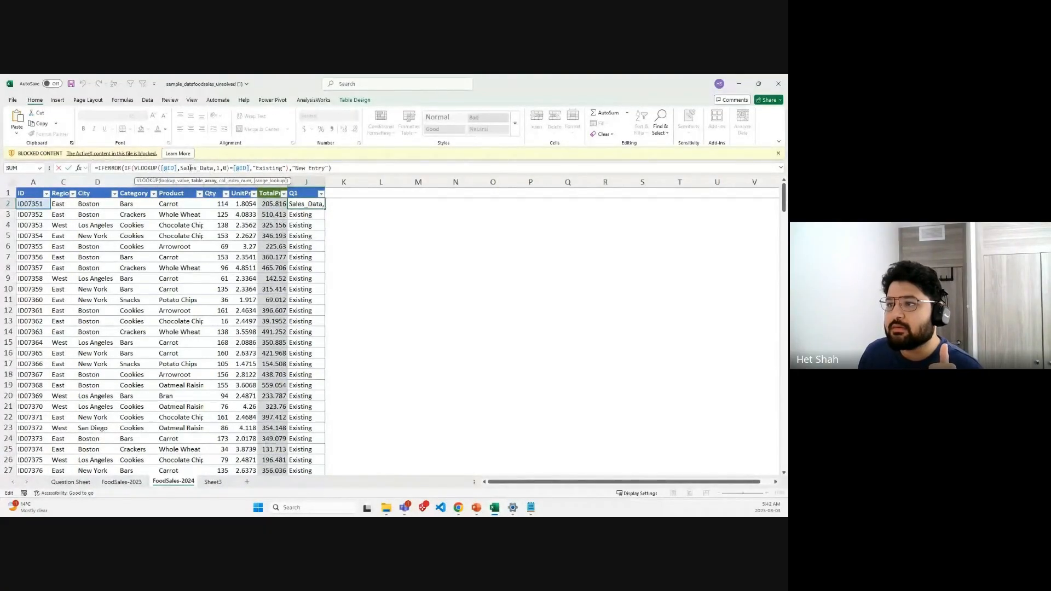
click(234, 168)
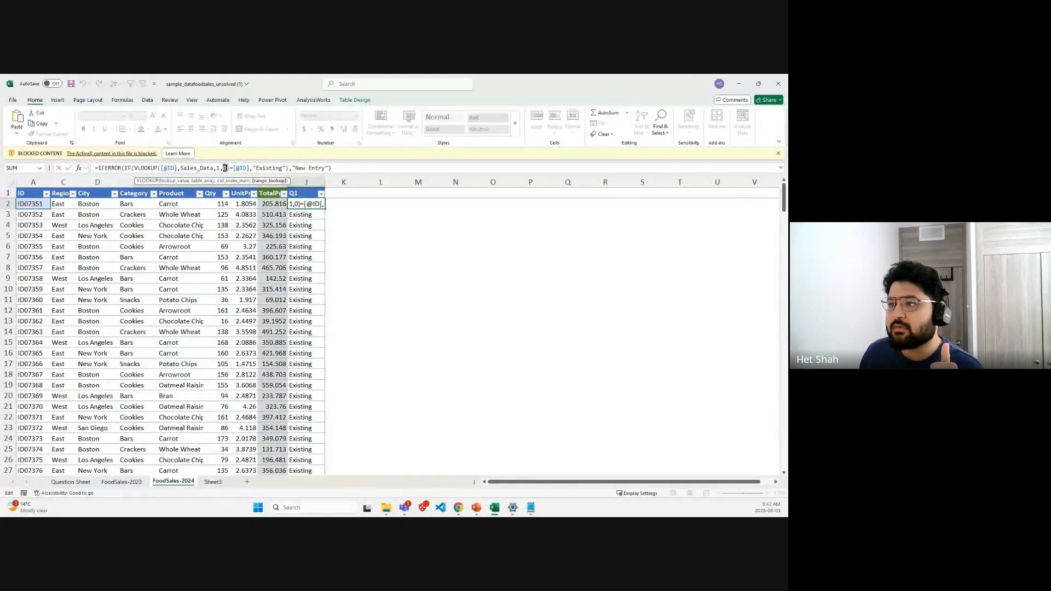
Step: Check where the IF function closes and the IFERROR fallback begins in the J2 formula, leaving the formula as it is
click(292, 168)
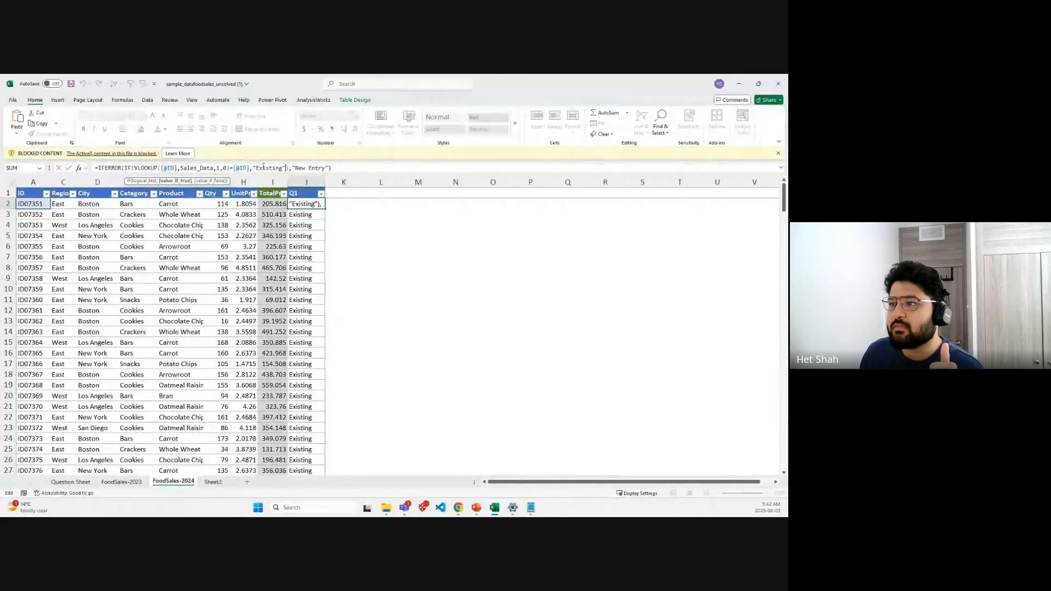
click(292, 168)
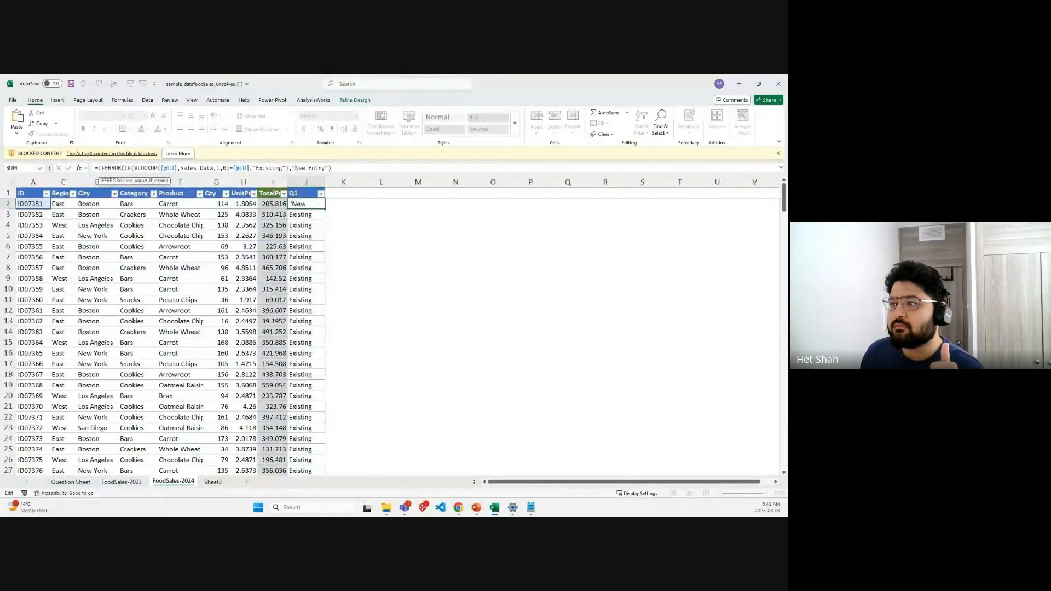
click(288, 168)
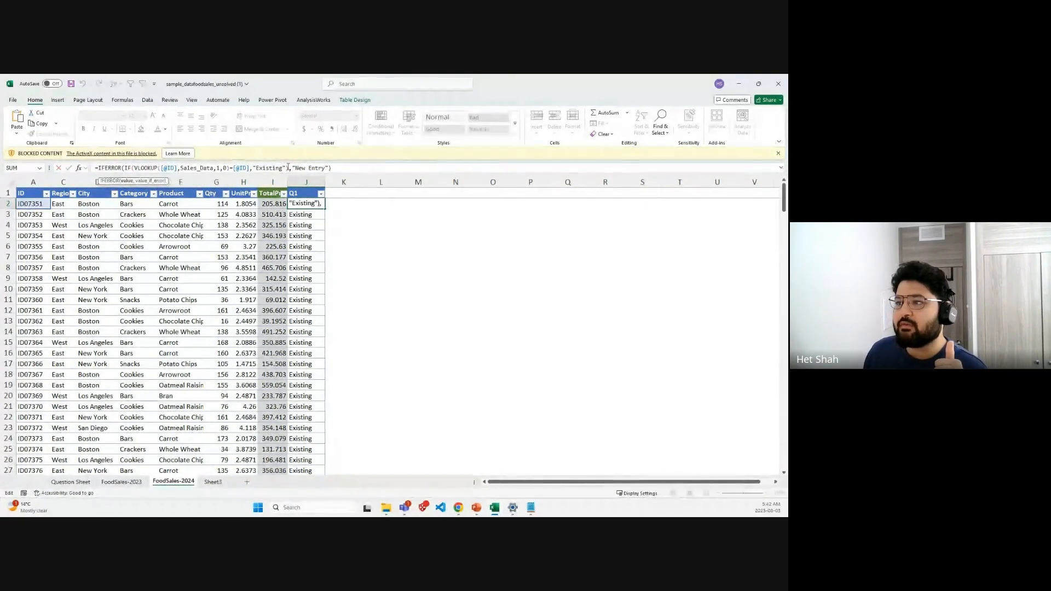
text())
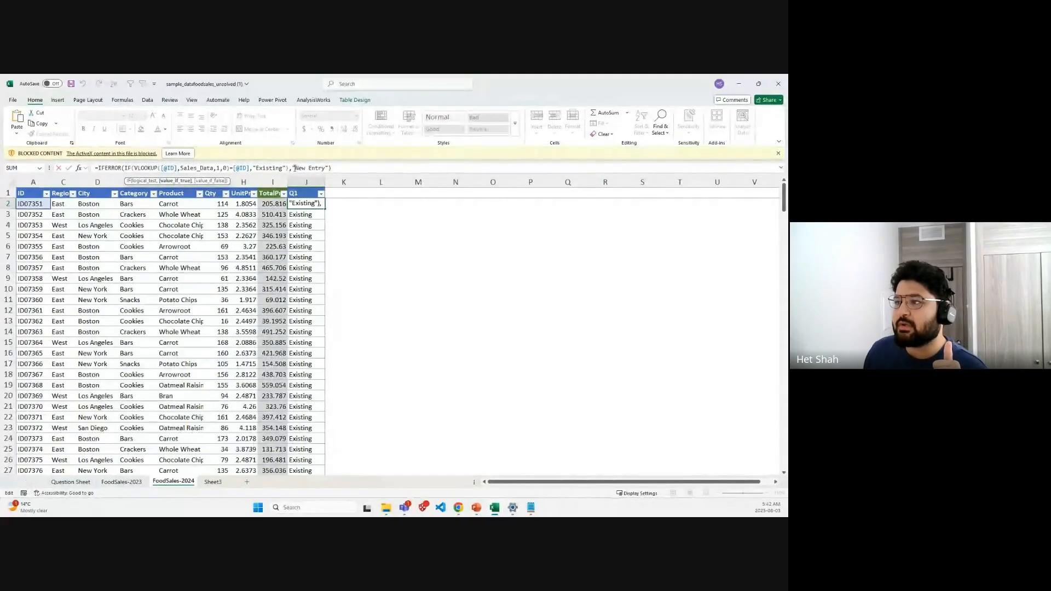
click(296, 168)
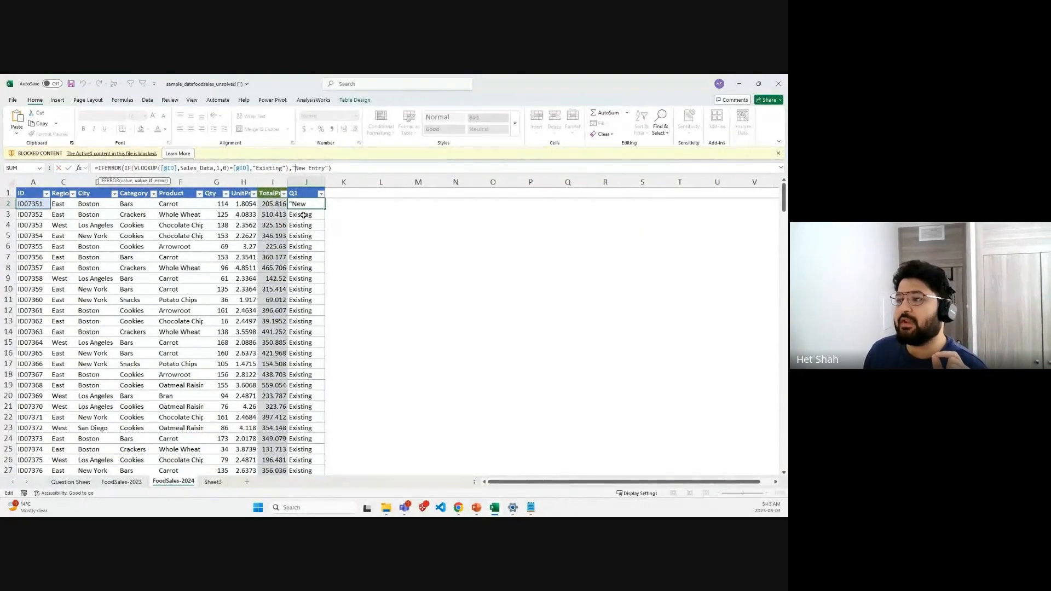
key(Return)
Step: Review the Q1 results down to the last table rows and compare them with the formula's "New Entry" fallback
scroll(283, 404, down, 13)
scroll(283, 403, down, 20)
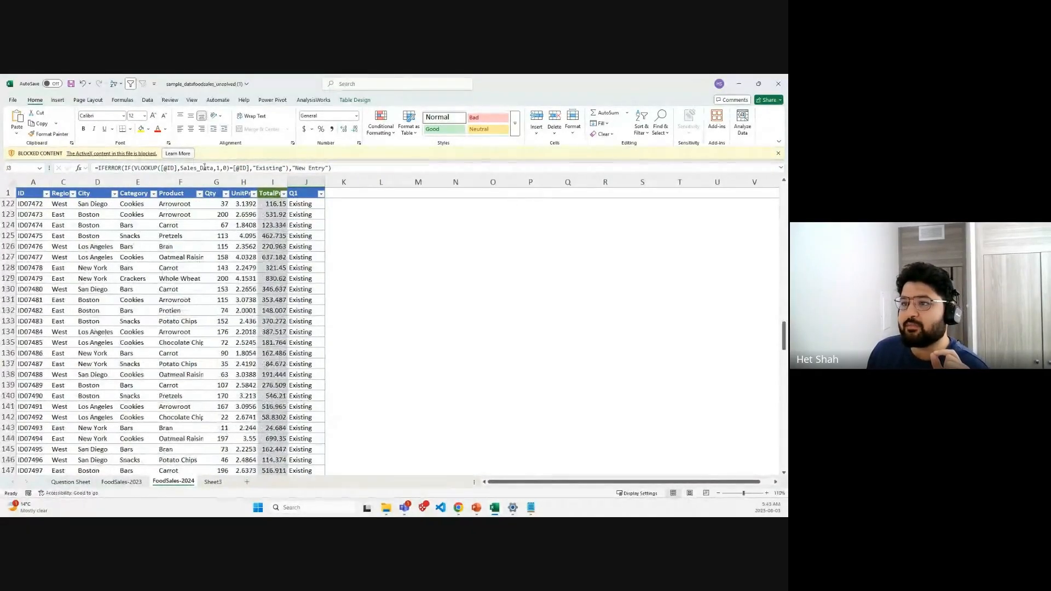
scroll(281, 344, down, 7)
scroll(282, 343, down, 20)
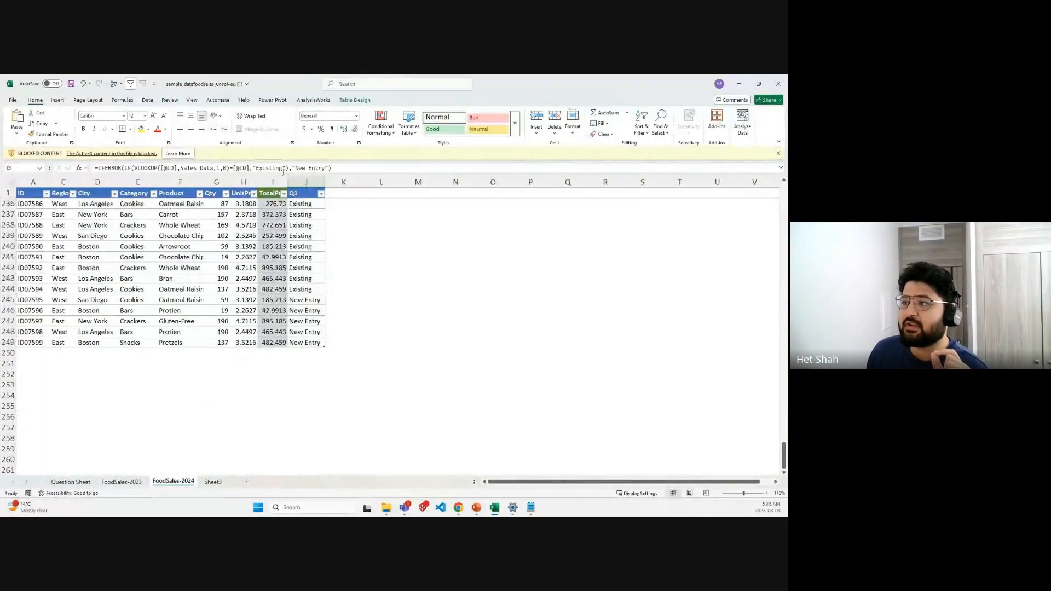
drag(293, 168, 328, 168)
scroll(403, 270, down, 12)
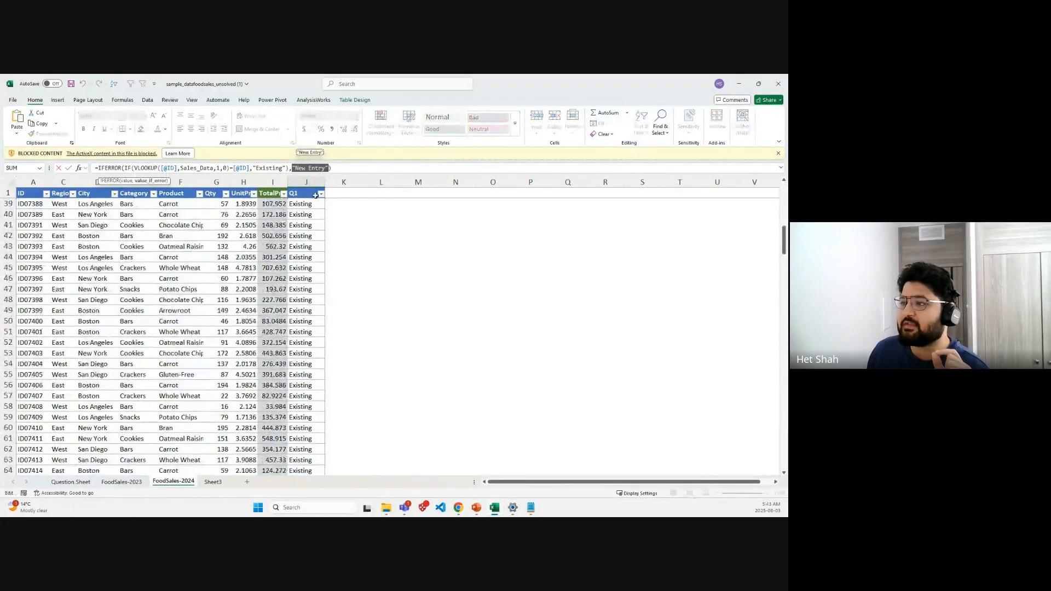
Step: Filter the Q1 column to New Entry only and select the filtered rows from ID to Q1 for review
click(320, 194)
click(253, 302)
click(253, 316)
click(289, 378)
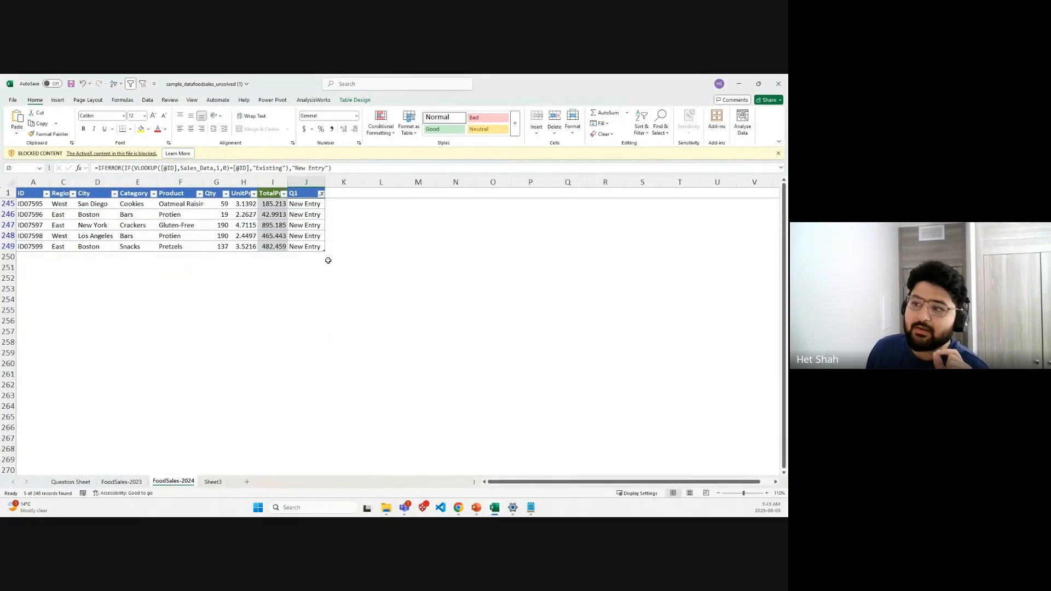
drag(316, 204, 25, 247)
click(399, 291)
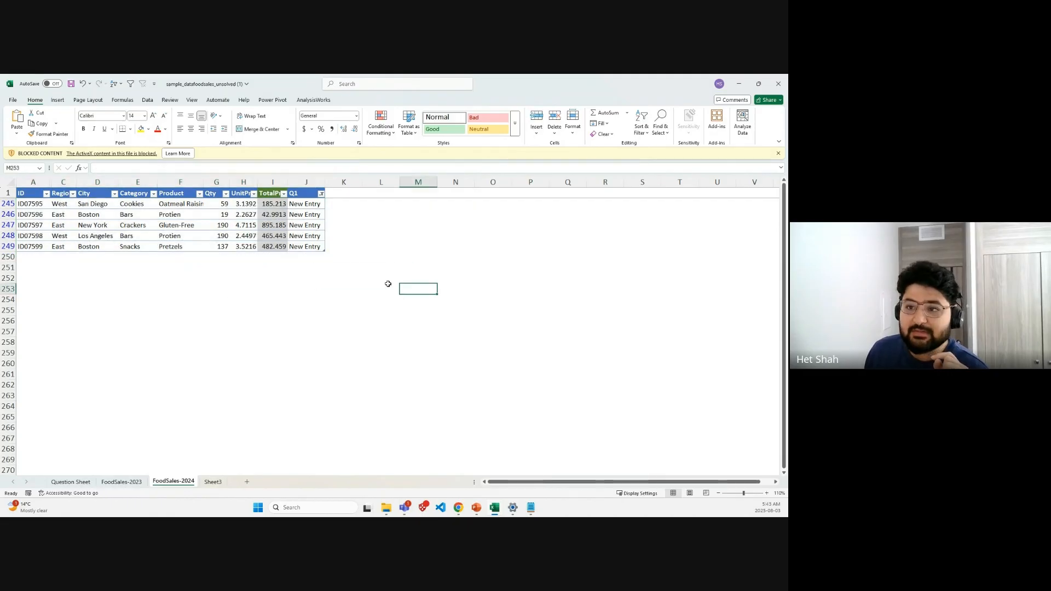
drag(23, 203, 322, 247)
Step: Reset the Q1 filter to include both Existing and New Entry rows
click(322, 194)
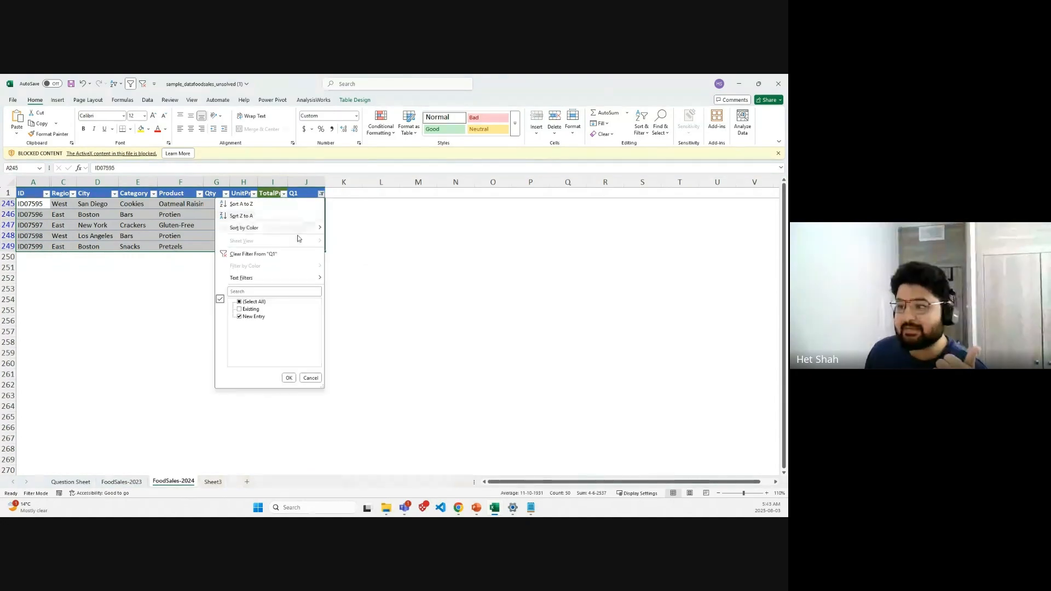
click(249, 302)
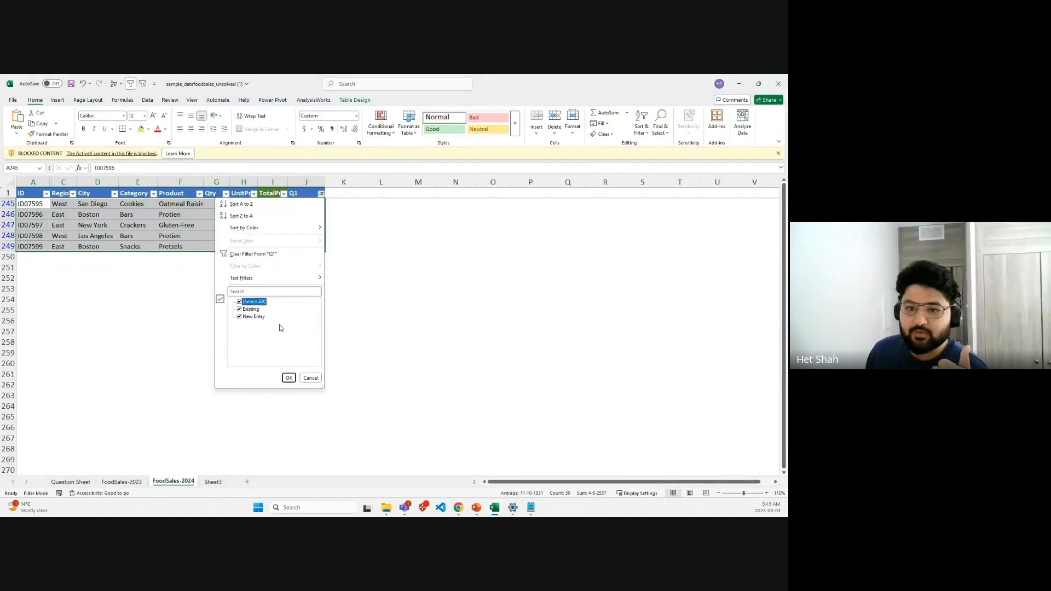
click(288, 377)
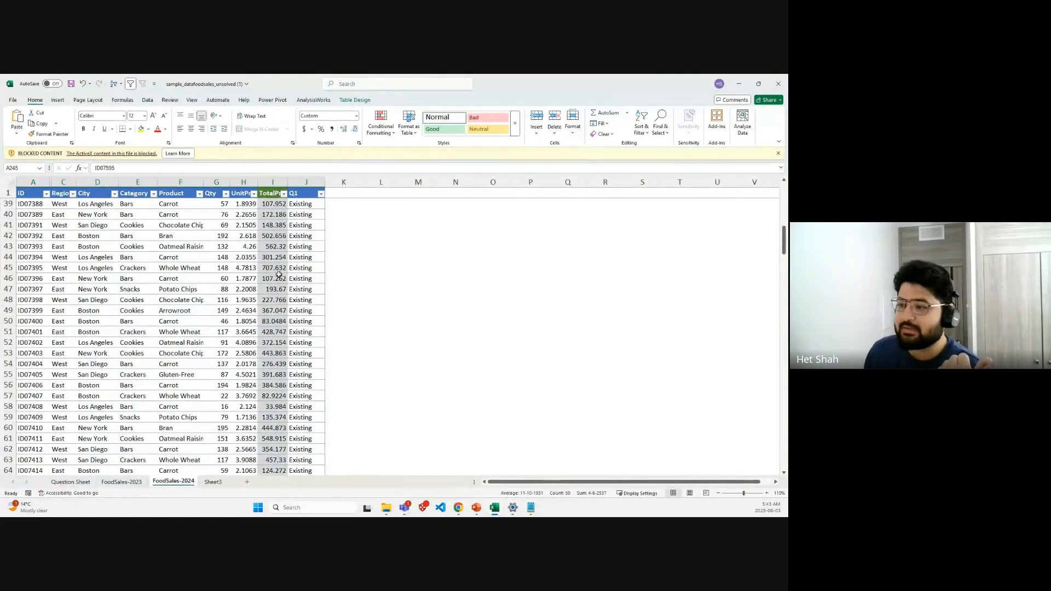
Step: Review the complete IFERROR, IF and VLOOKUP formula in Q1 cell J39 without changing it
click(315, 205)
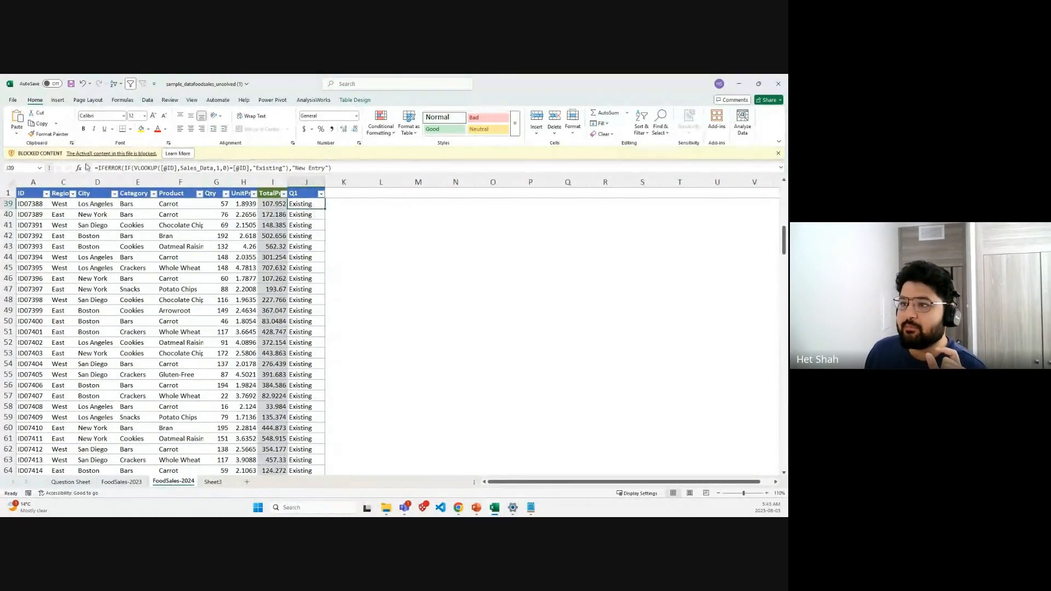
drag(332, 168, 94, 171)
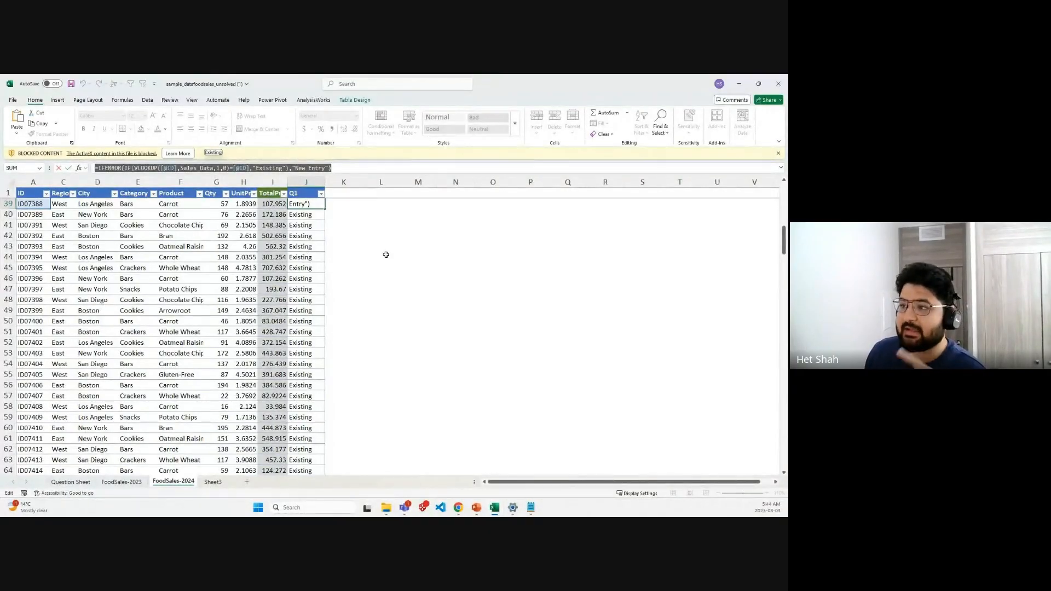
key(Return)
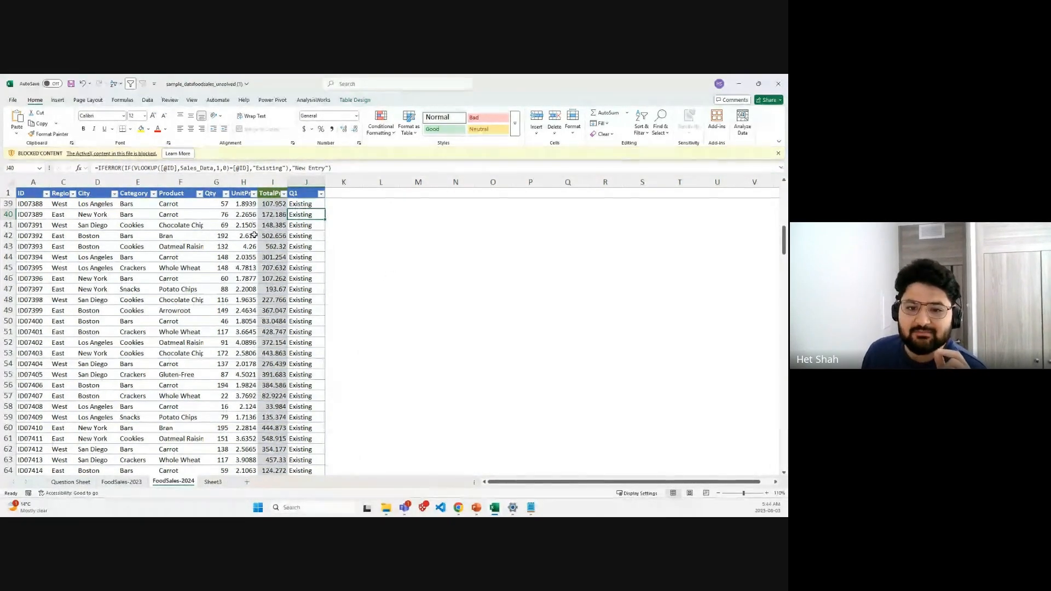
key(Up)
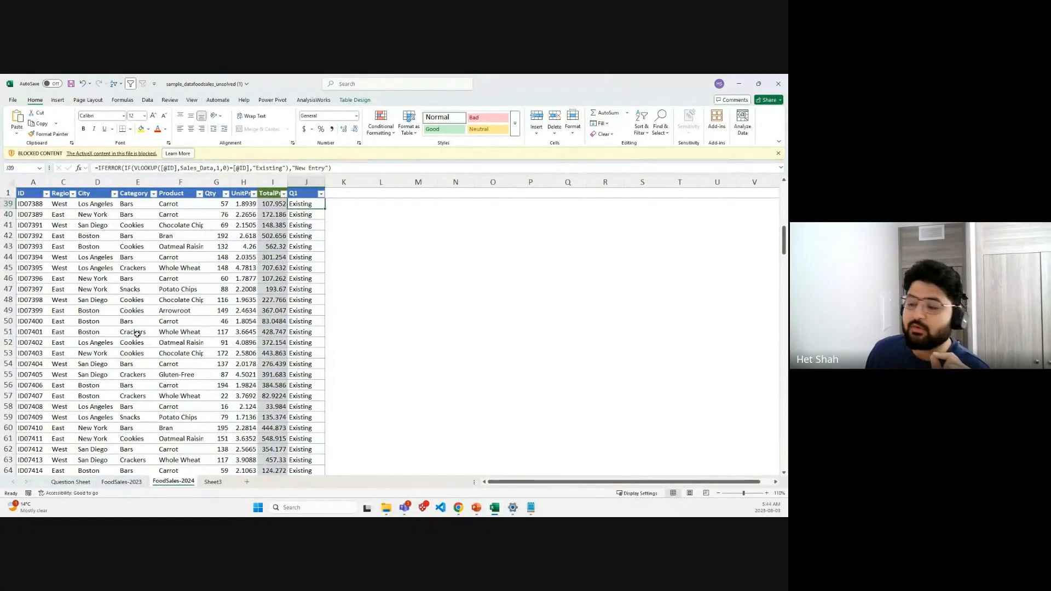
Step: Inspect the Q2 formula on FoodSales-2023 for a matched row in J37 and a missing row in J41
click(121, 481)
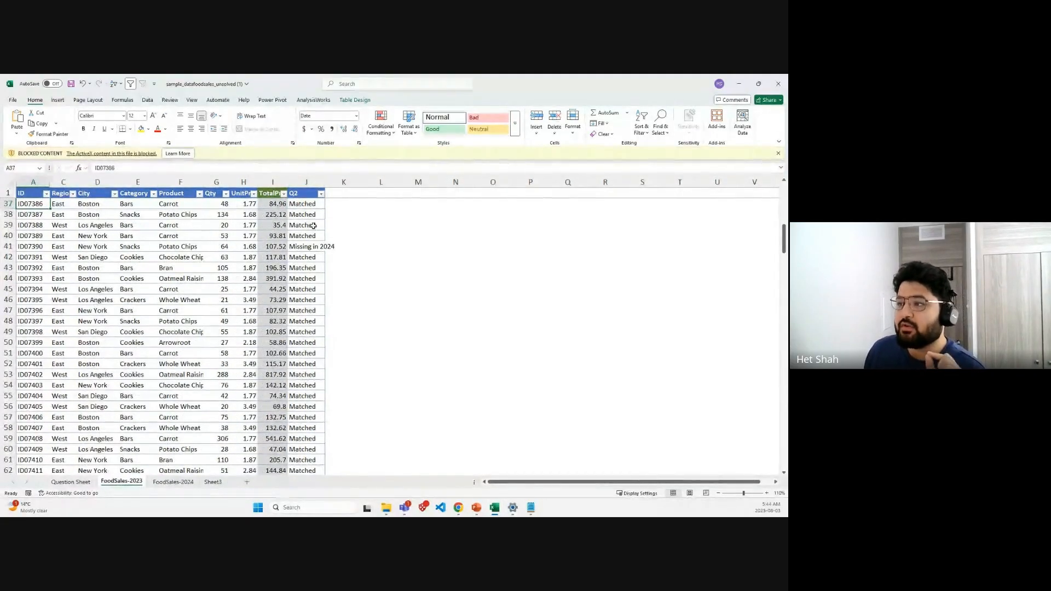
click(316, 203)
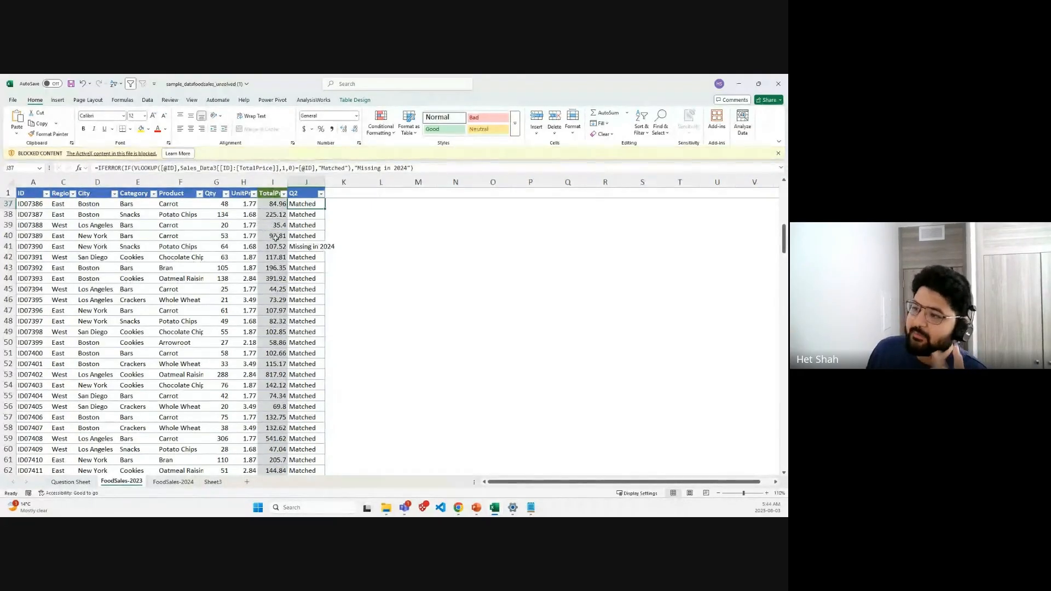
click(323, 246)
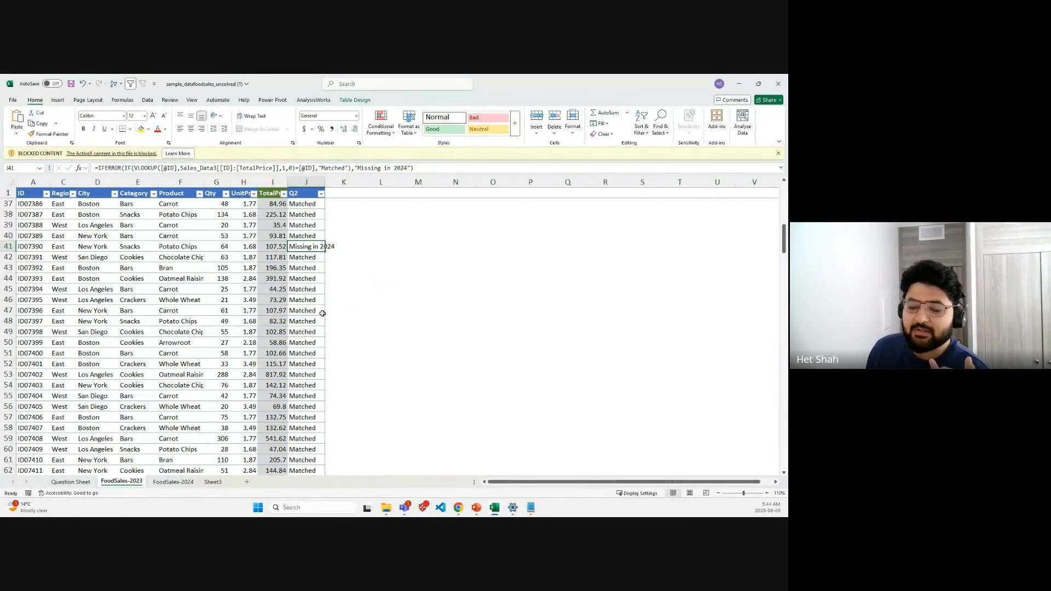
Step: Review the three mismatch questions on the Question Sheet, highlighting question 3 and the first two questions
click(71, 481)
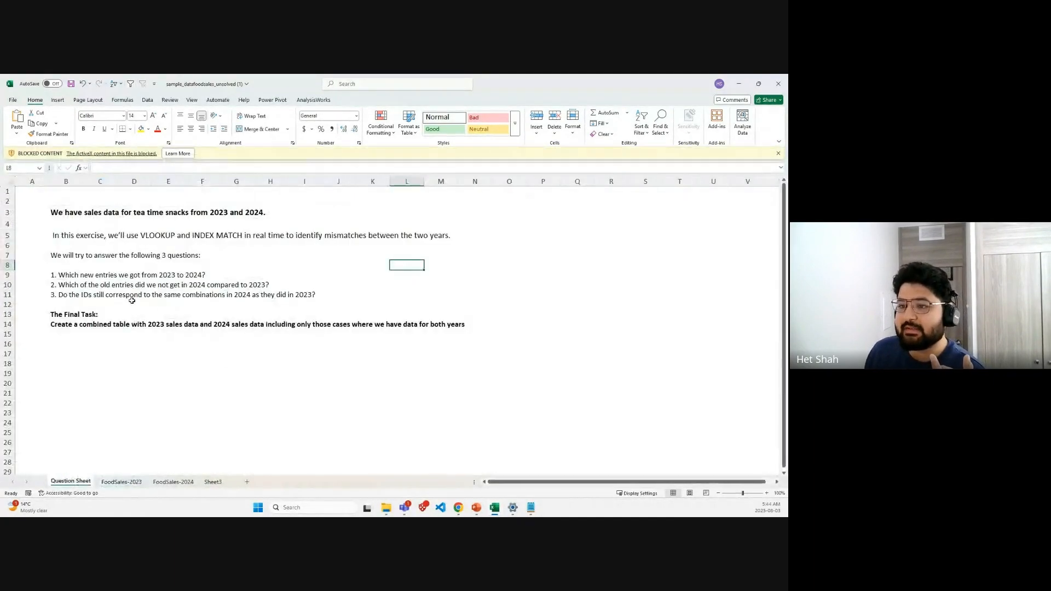
drag(55, 295, 386, 294)
drag(54, 278, 260, 282)
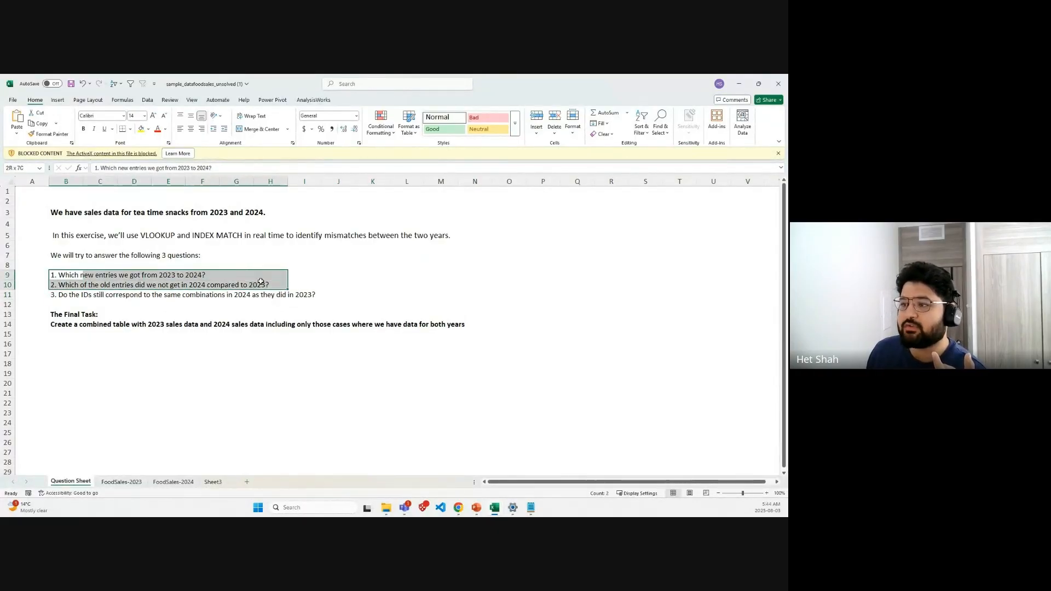
click(463, 312)
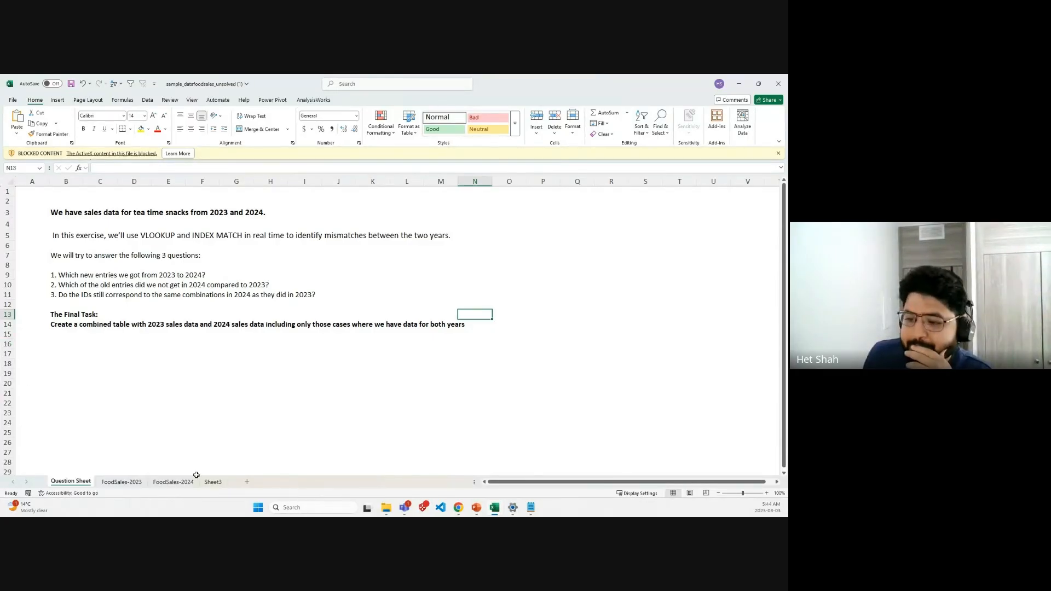
Step: Revisit FoodSales-2023 briefly, and select question 3 about ID combinations on the Question Sheet
click(122, 482)
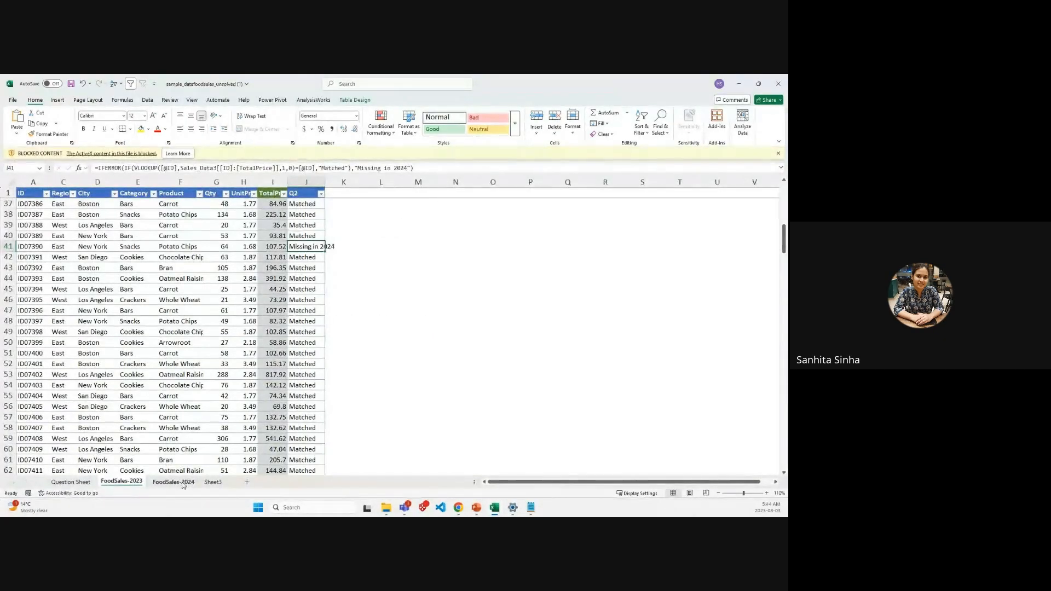
click(88, 482)
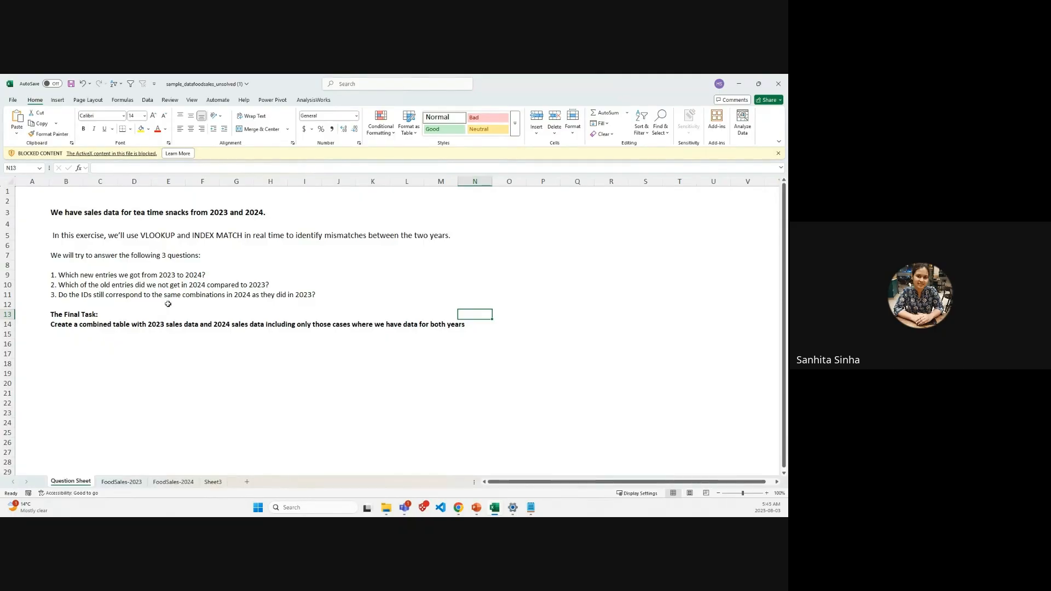
click(71, 295)
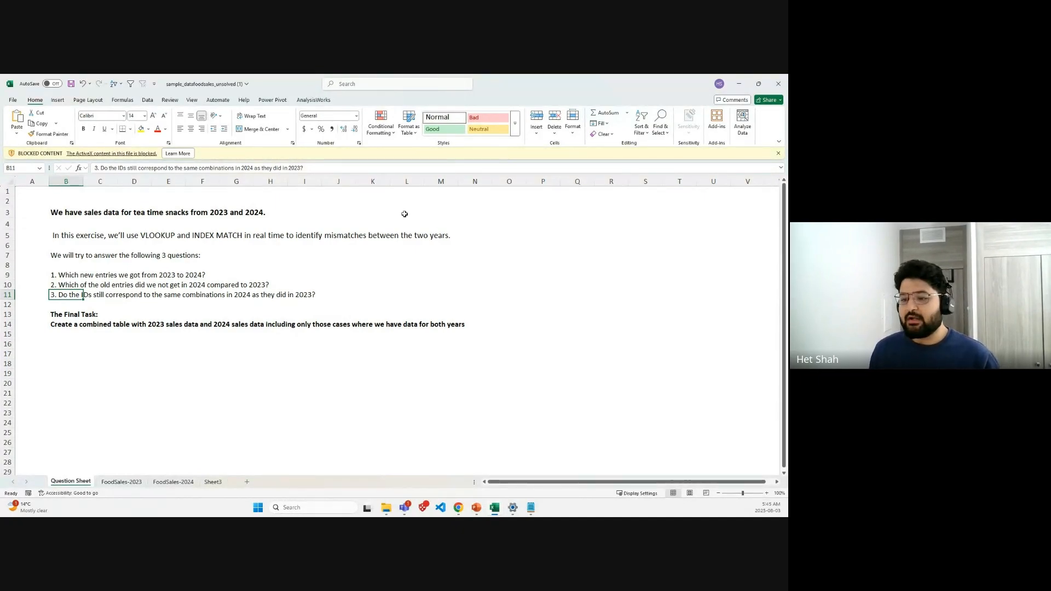
Step: Look over the FoodSales-2024 table and return to question 3 on the Question Sheet
click(115, 482)
click(180, 483)
click(366, 214)
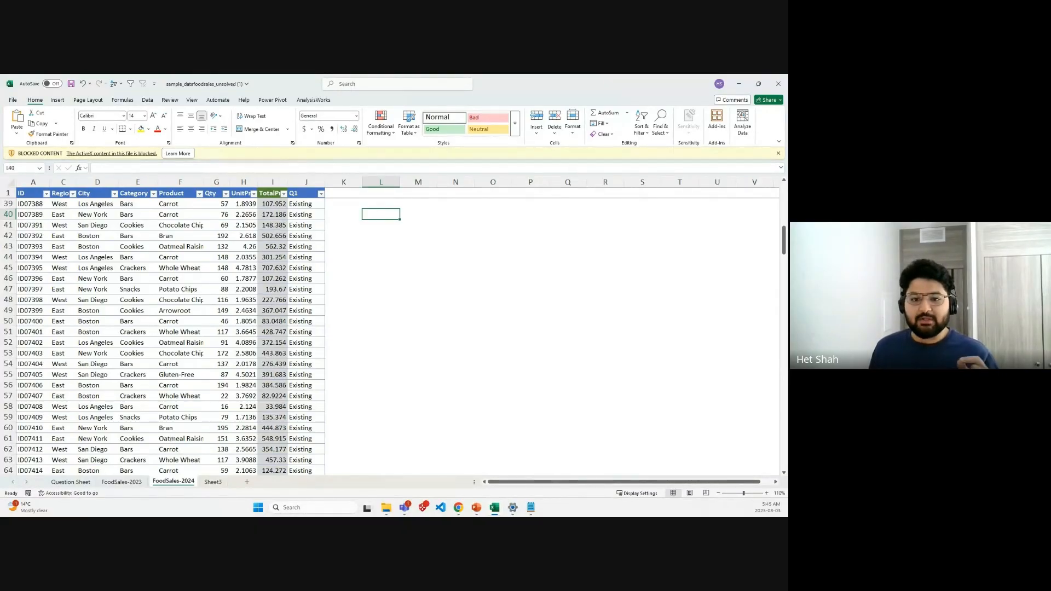
key(alt+Tab)
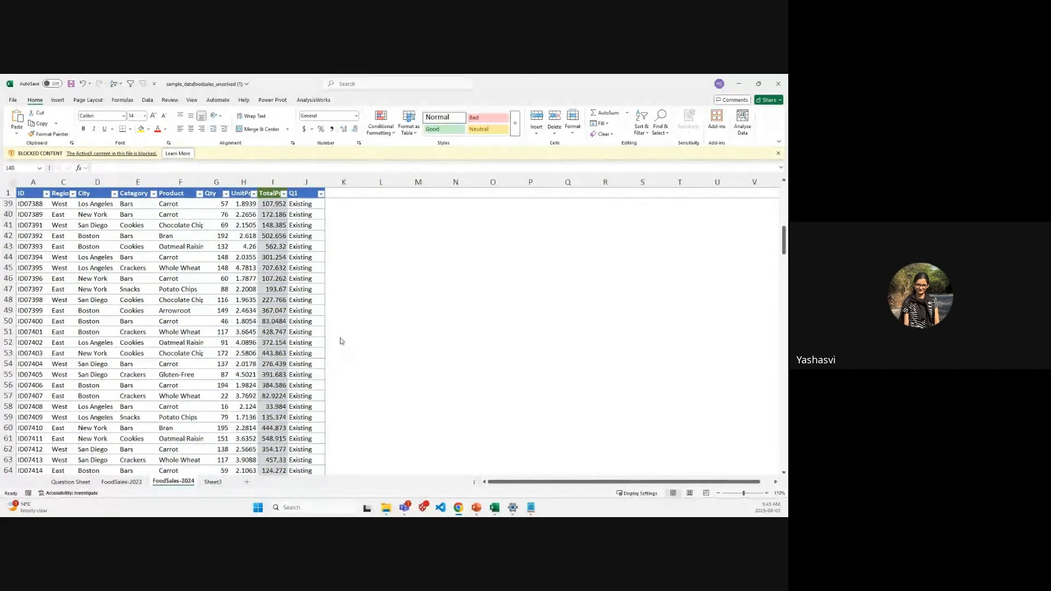
click(381, 214)
click(71, 482)
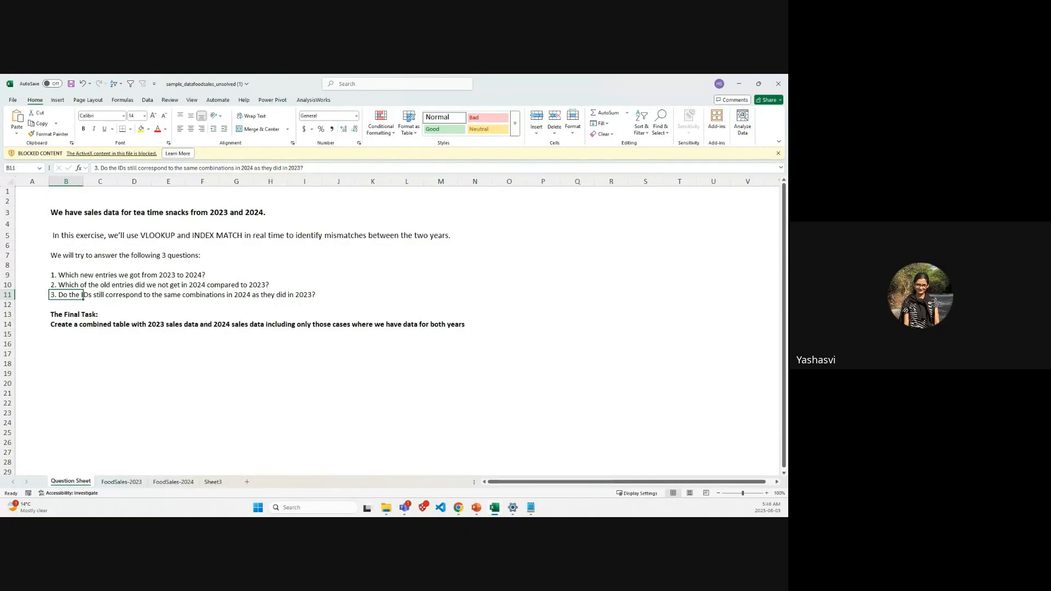
key(alt+Tab)
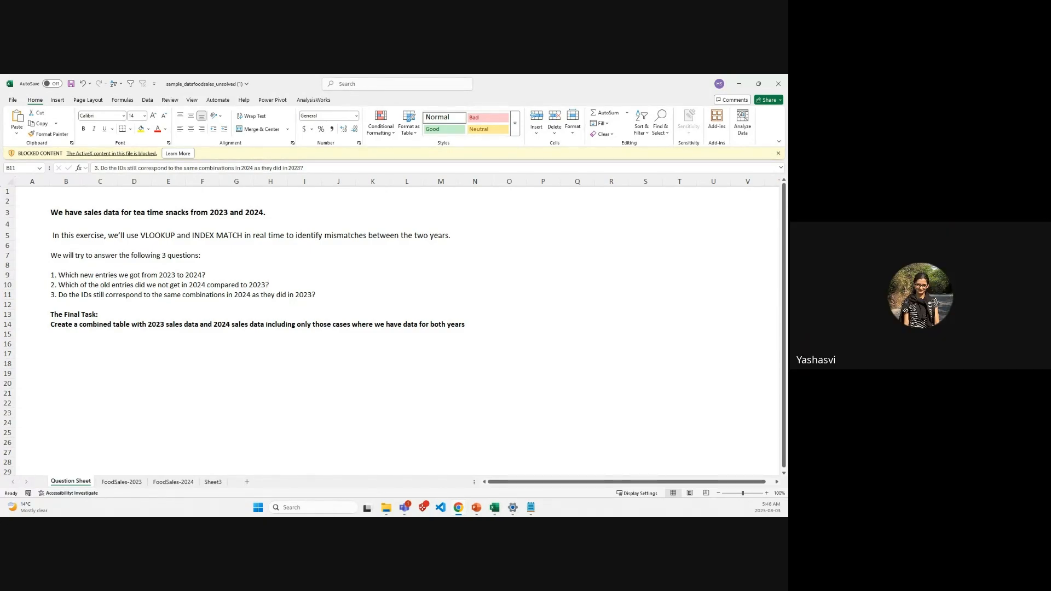
Step: Revisit the Q2 formula in J37 on FoodSales-2023 and return to the Question Sheet
click(131, 484)
click(306, 205)
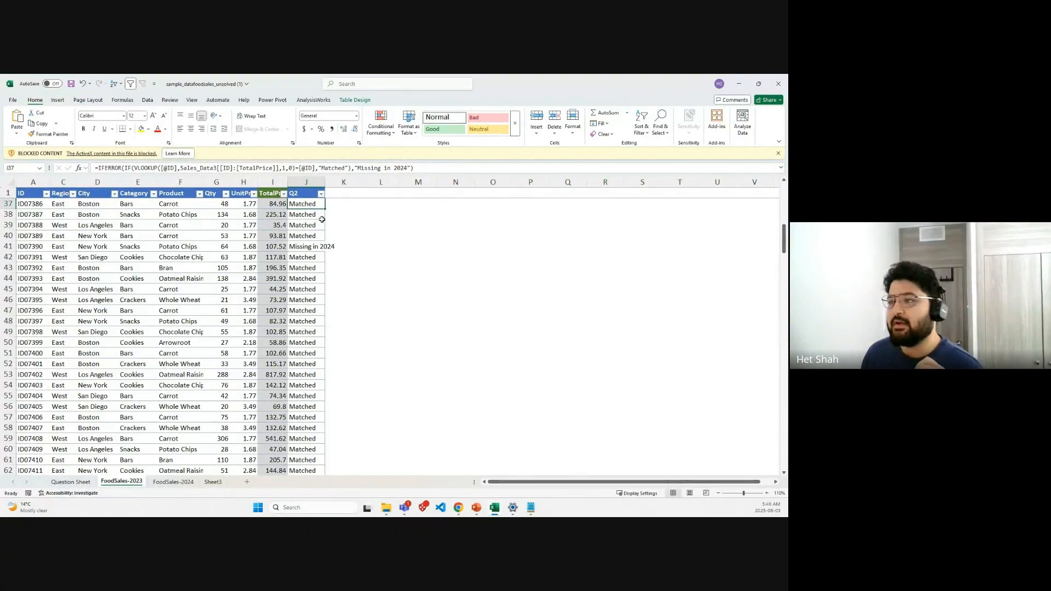
click(382, 287)
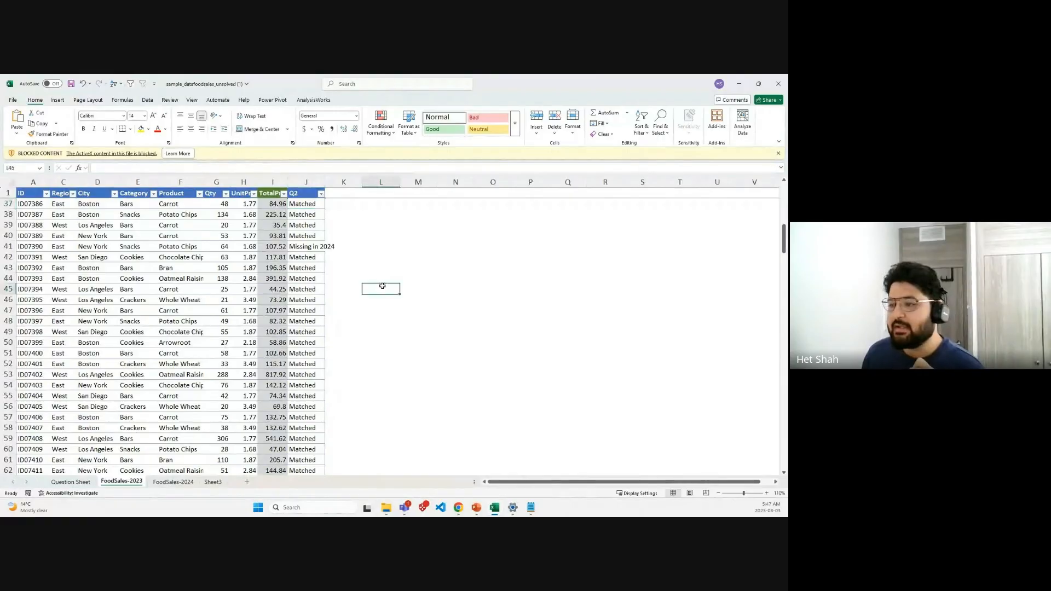
click(71, 481)
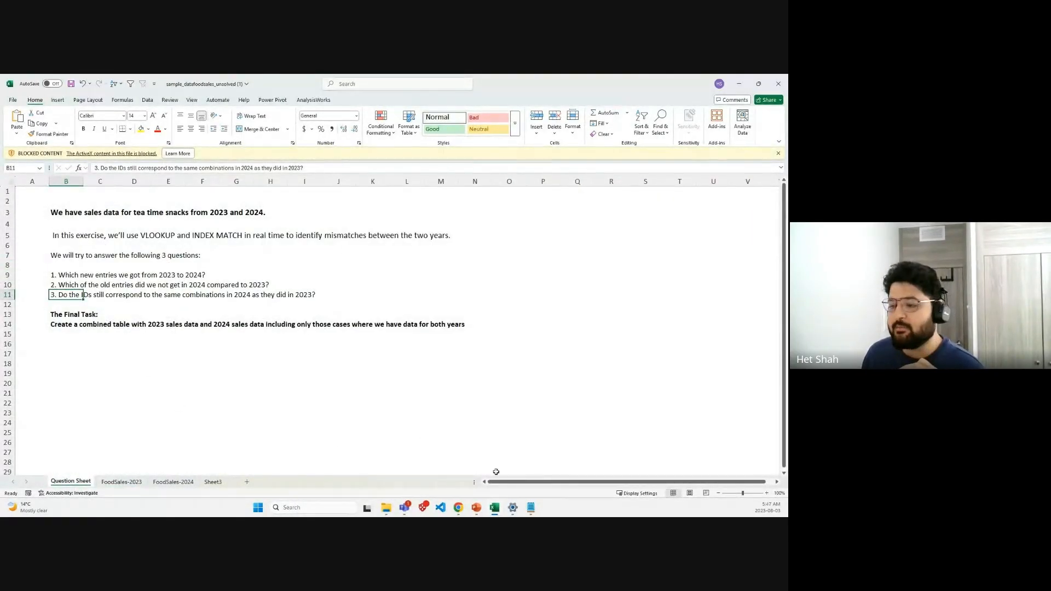
Step: Switch to the sample_datafoodsales_unsolved workbook
click(494, 507)
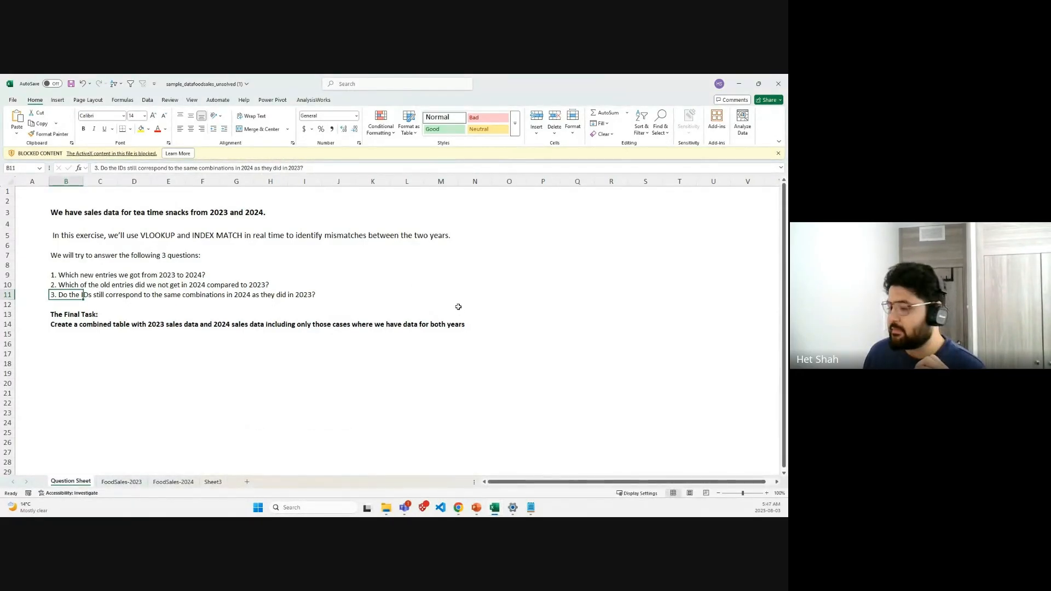
click(494, 507)
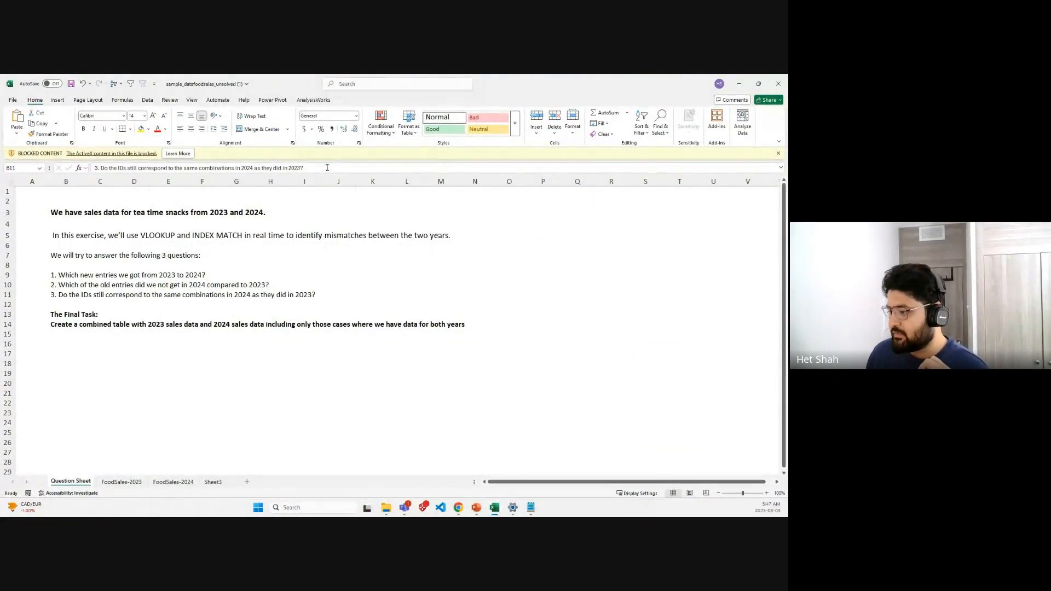
mouse_move(494, 507)
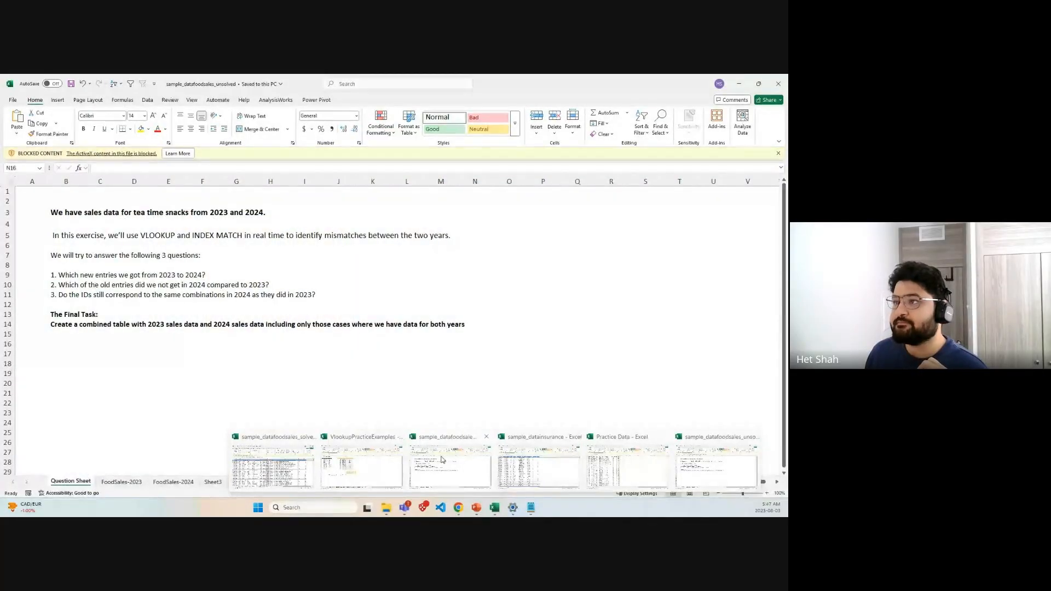
click(443, 463)
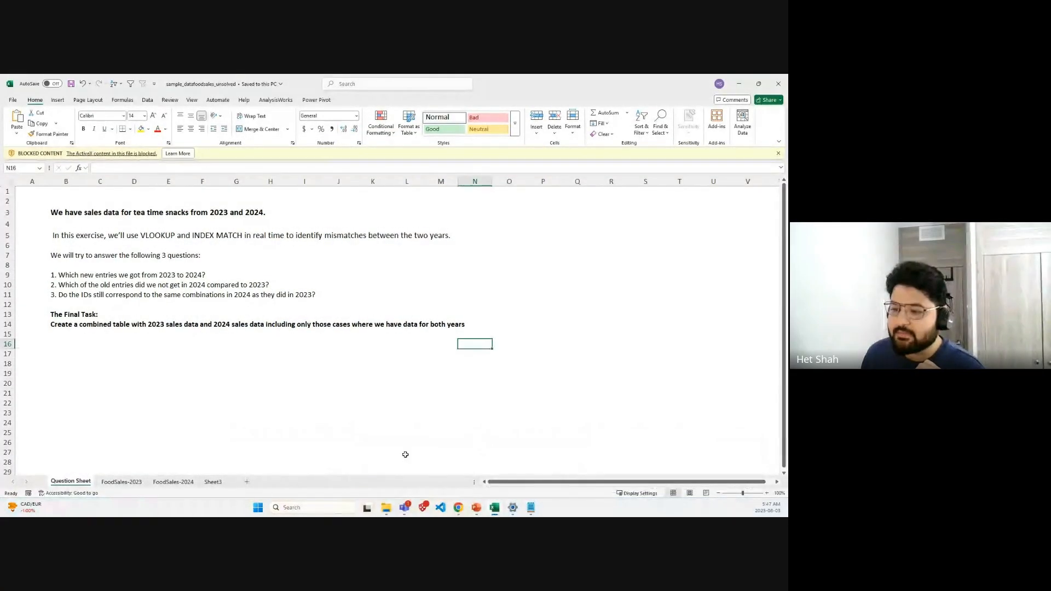
Step: Look over the two FoodSales sheets, and select question 1 and the final task heading on the Question Sheet
click(173, 483)
click(118, 482)
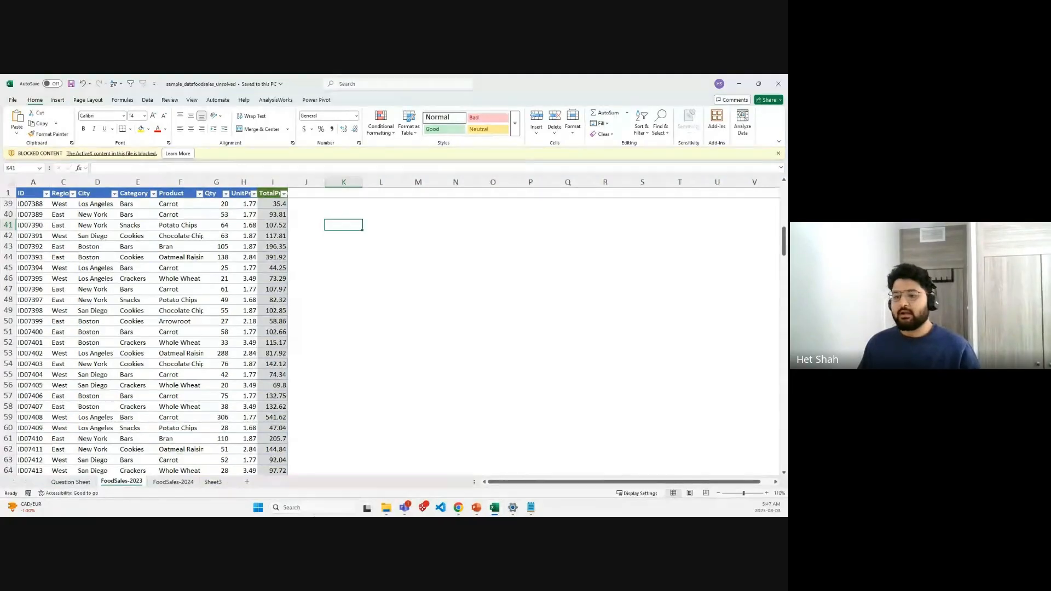
click(66, 480)
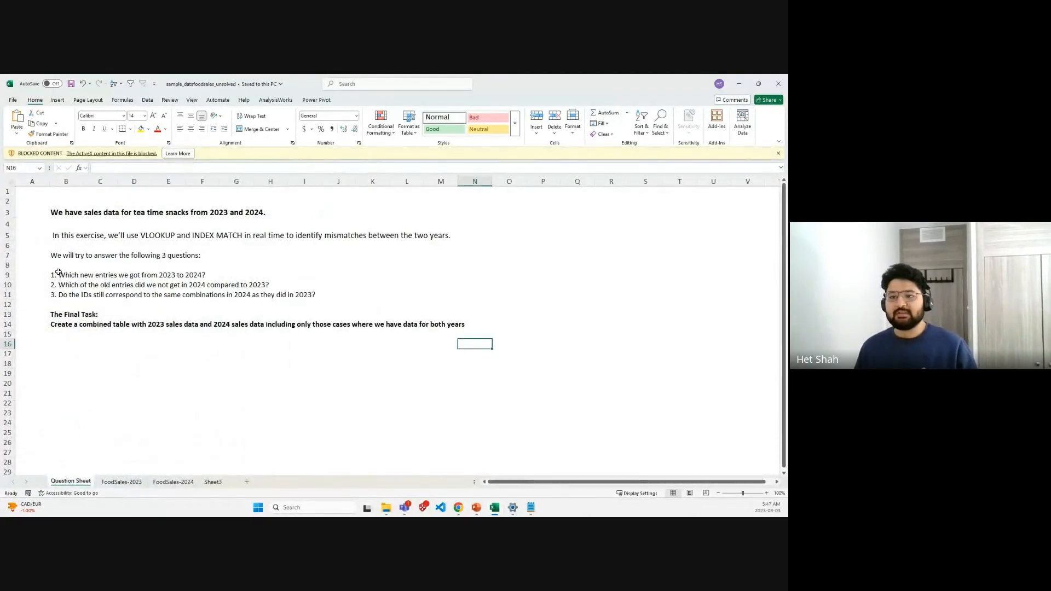
click(54, 273)
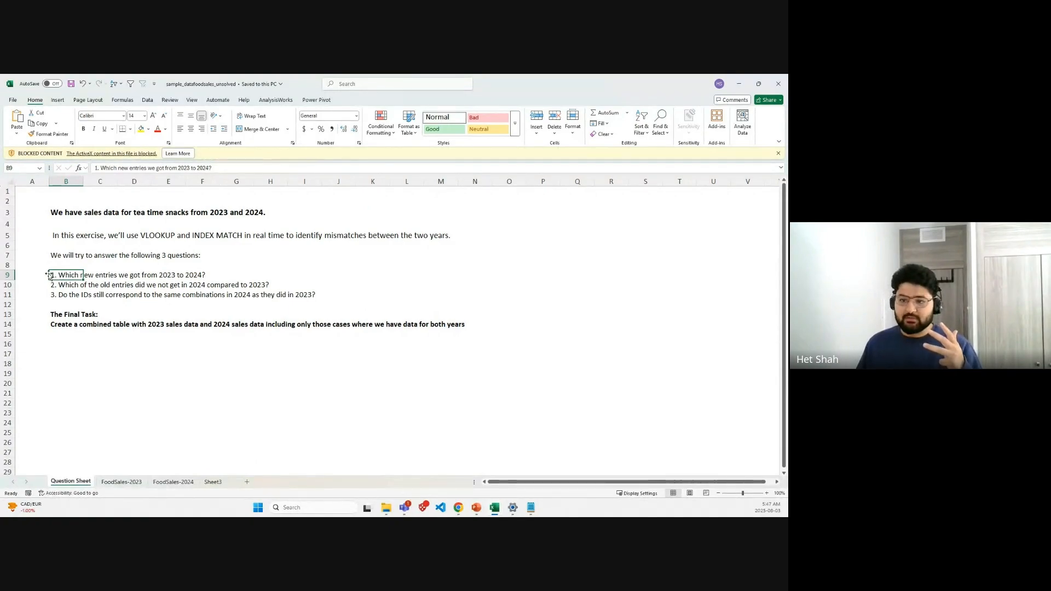
click(62, 316)
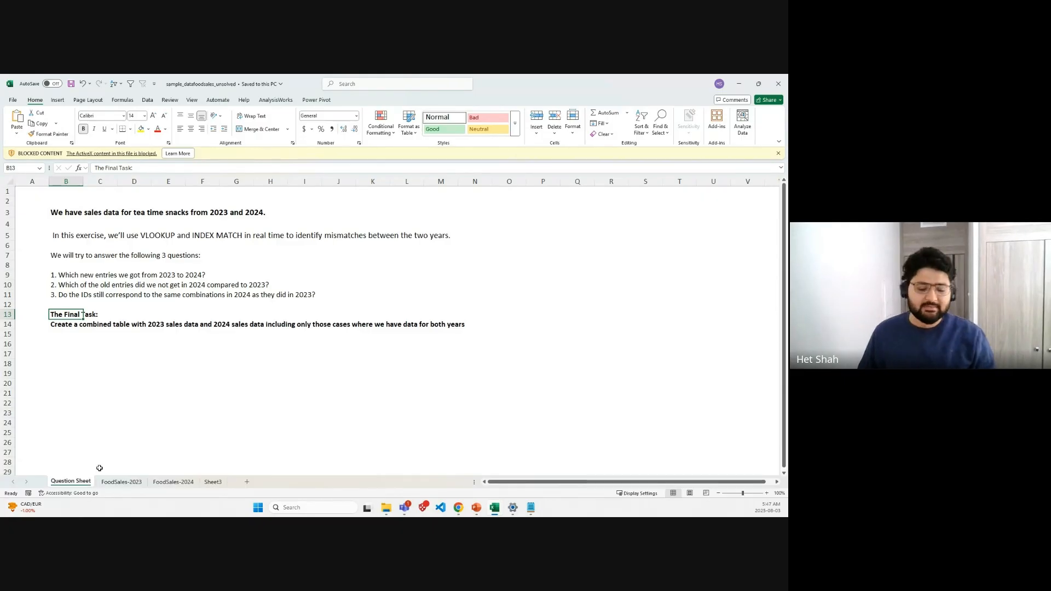
Step: Check the FoodSales-2023 table without an added column and go back to the Question Sheet
click(121, 481)
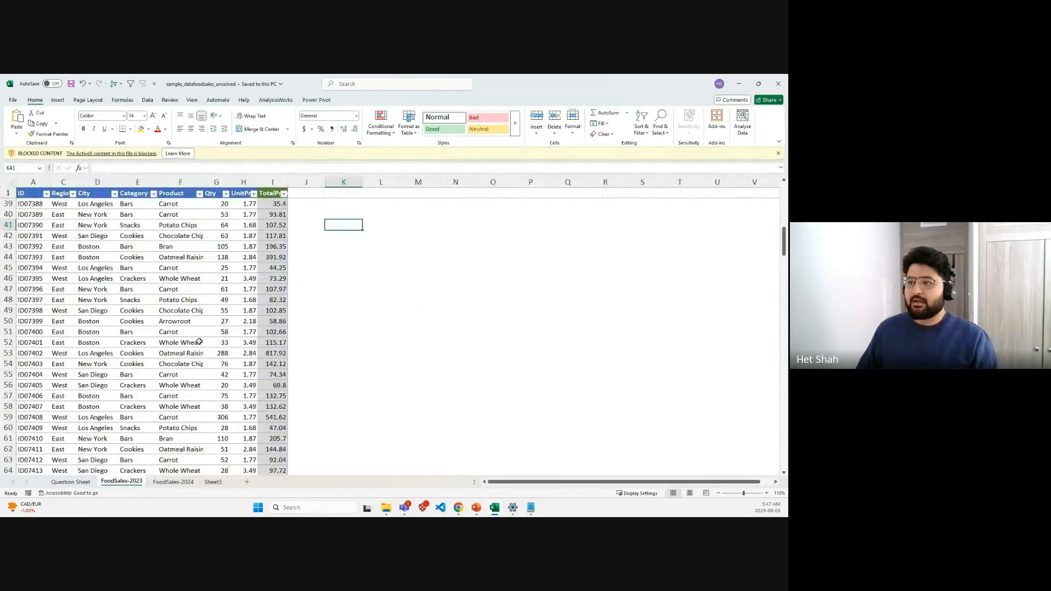
click(344, 236)
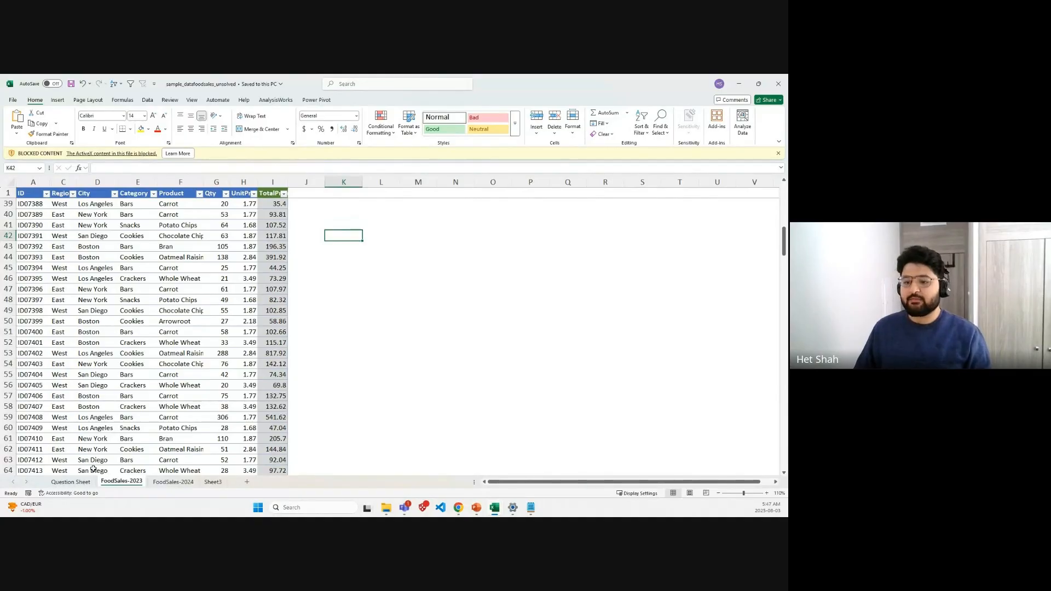
click(71, 481)
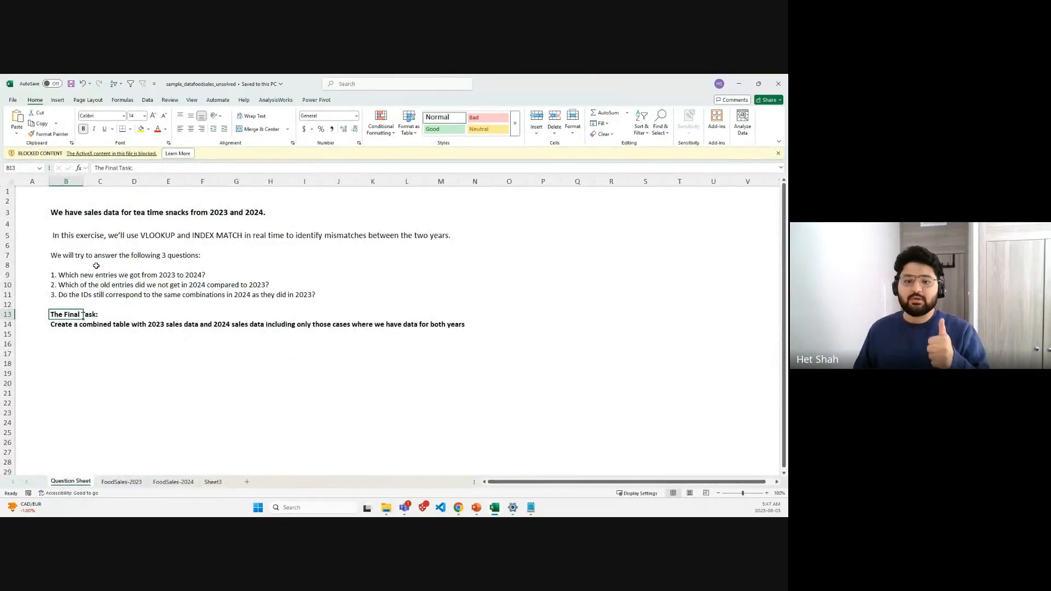
Step: Add a column headed "New?" in J1 of the FoodSales-2024 table
click(173, 482)
click(327, 214)
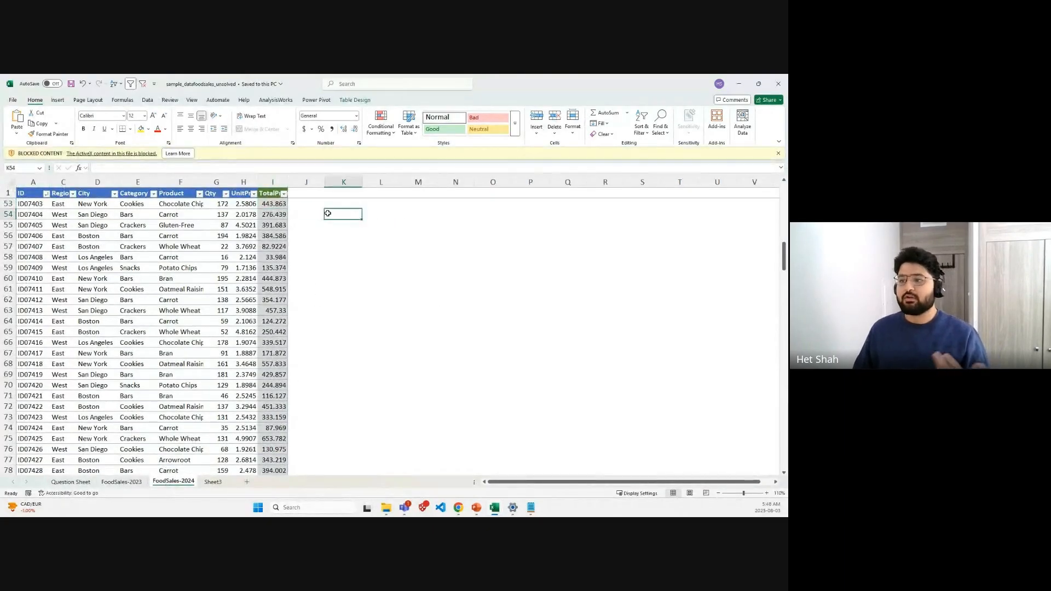
click(308, 193)
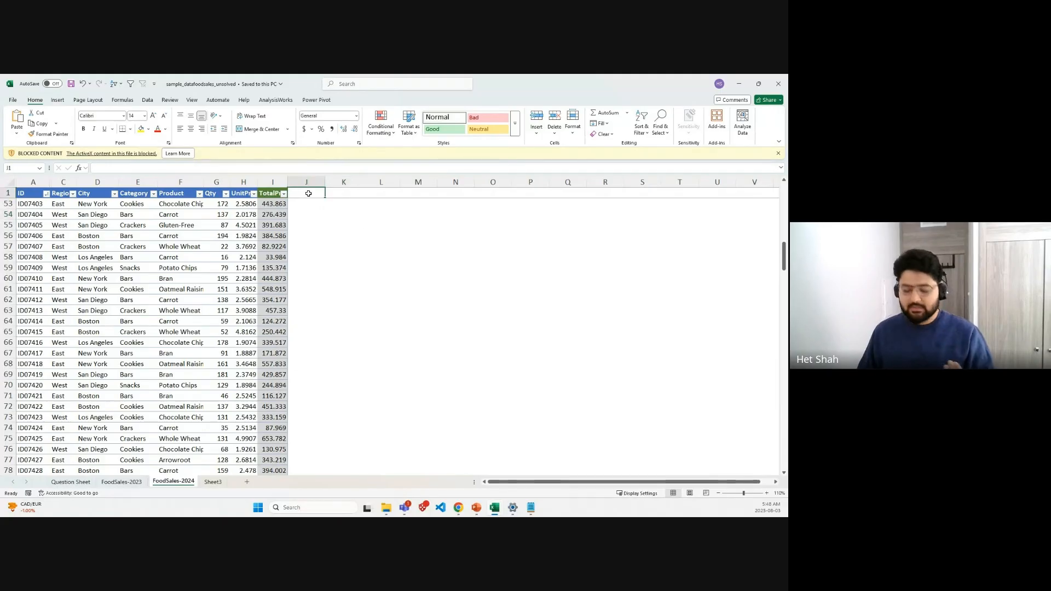
text(NEws)
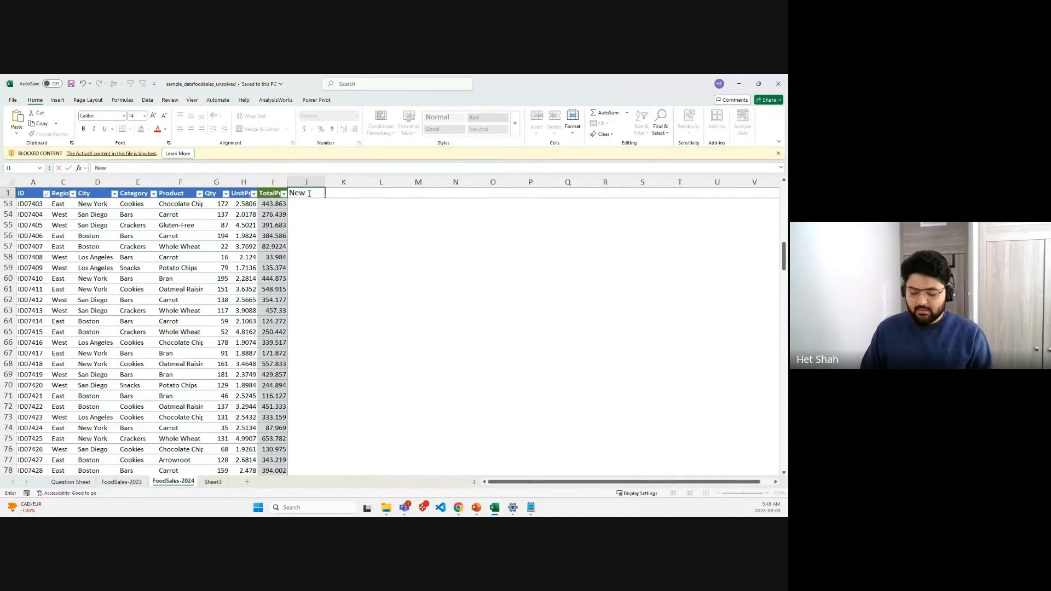
text(?)
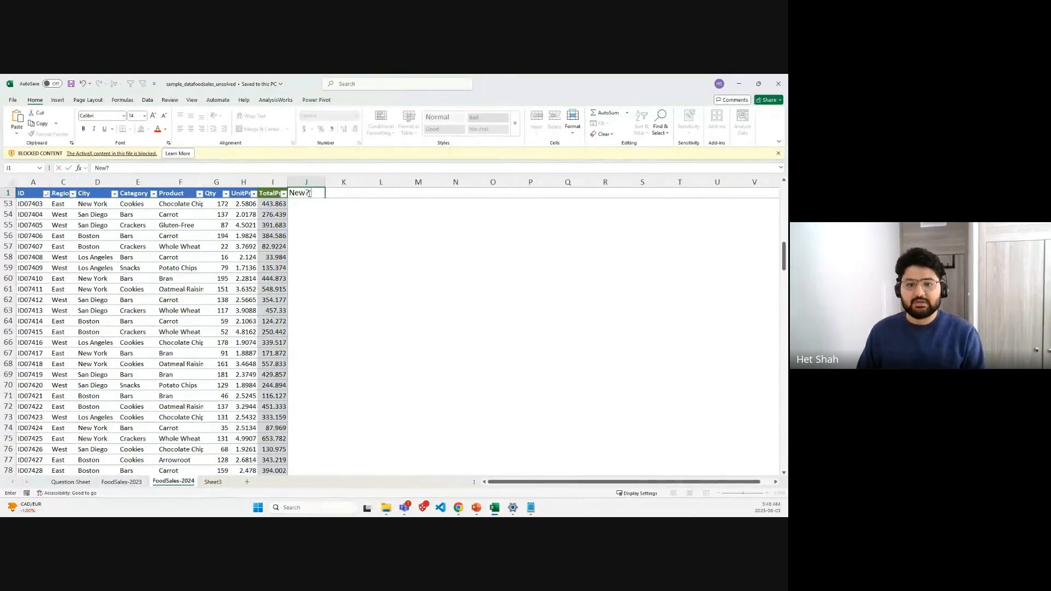
key(Return)
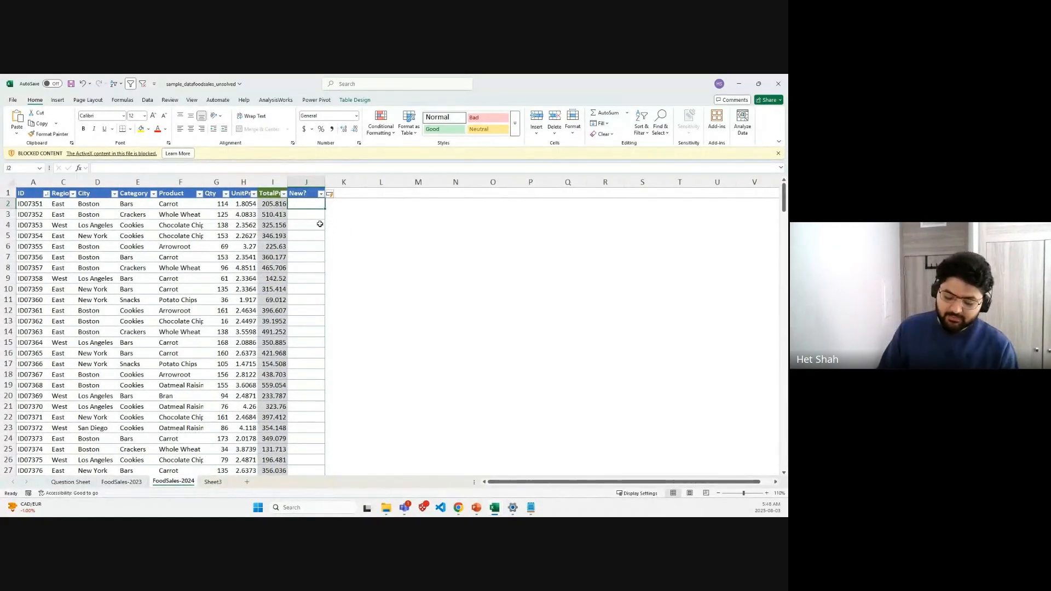
text(=ISNA)
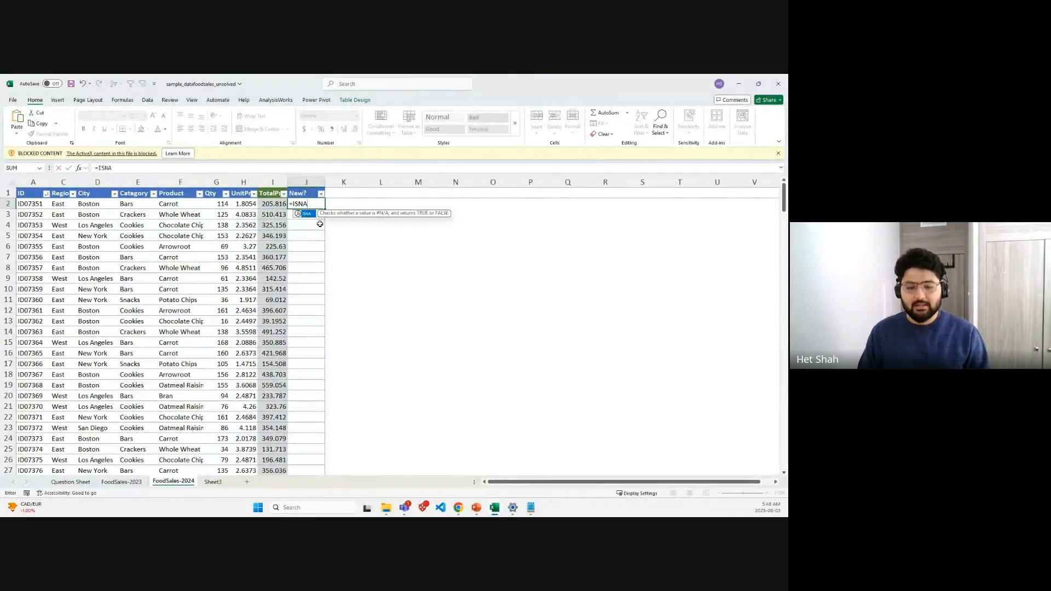
text((MATCH)
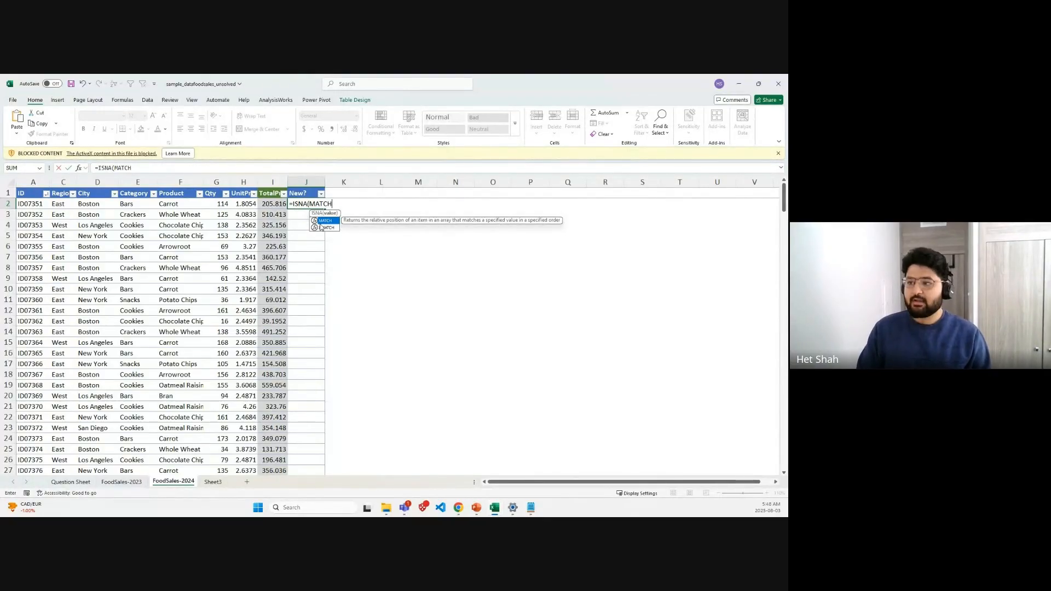
text(()
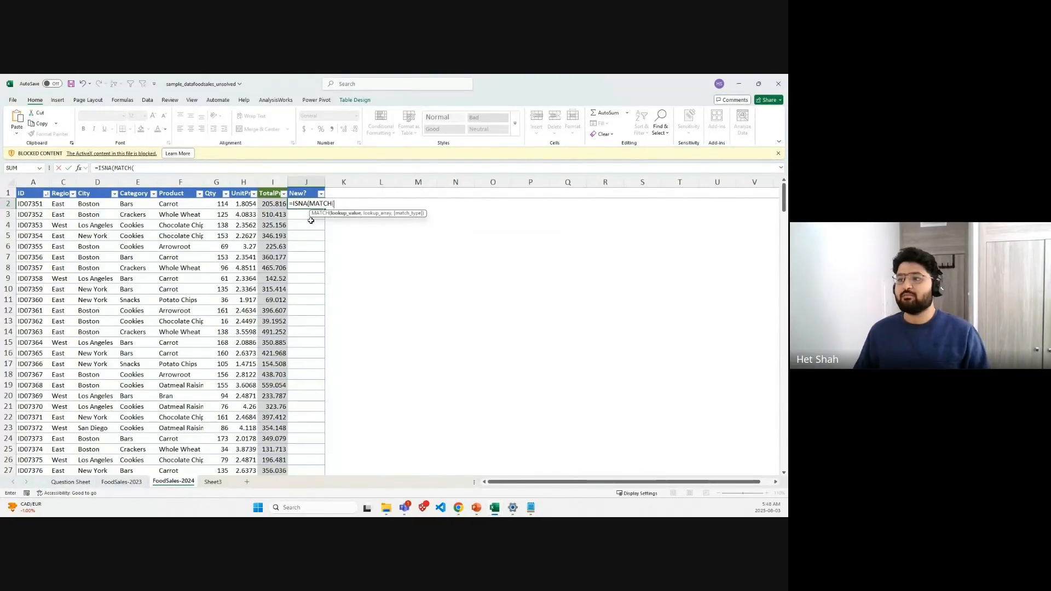
click(34, 204)
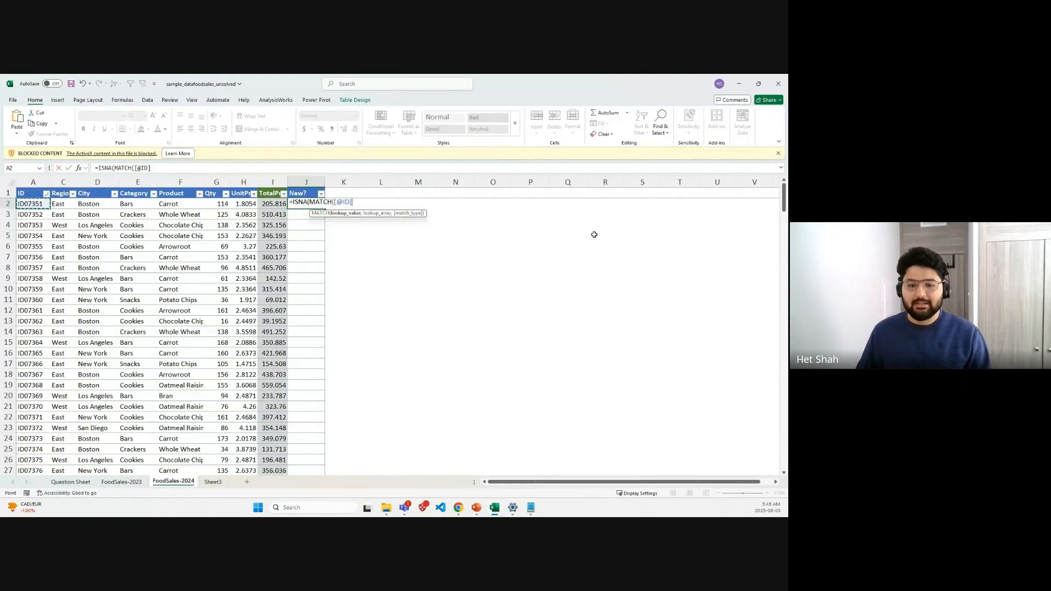
text(,)
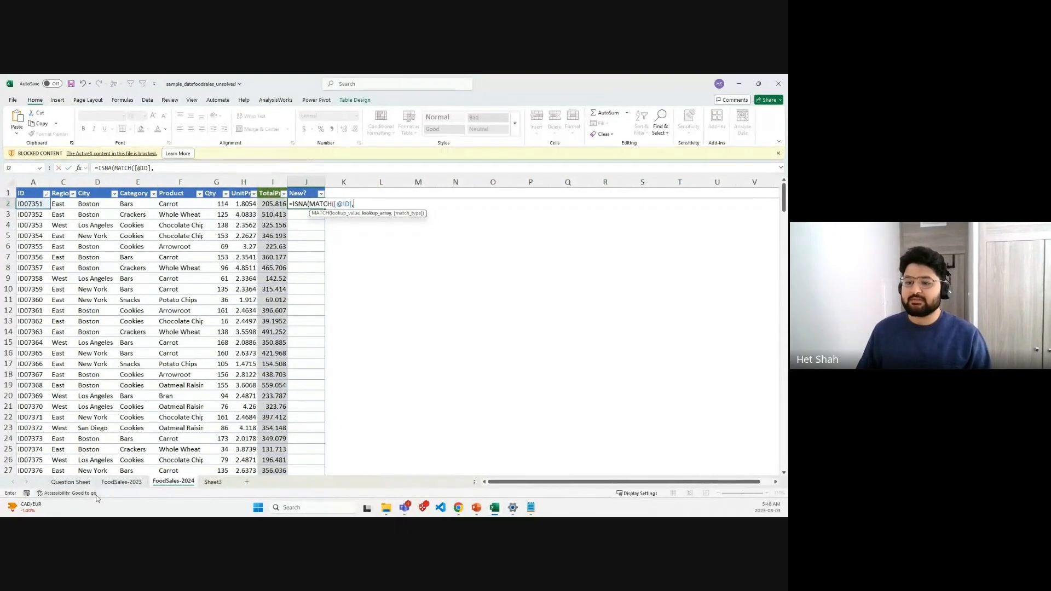
click(122, 481)
click(30, 182)
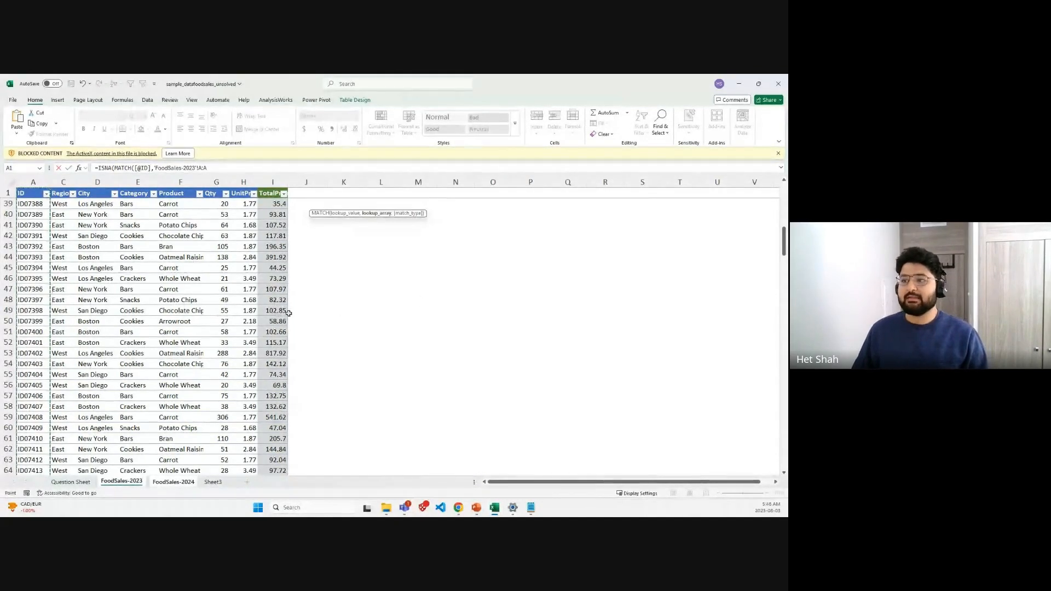
click(178, 165)
text(,0)
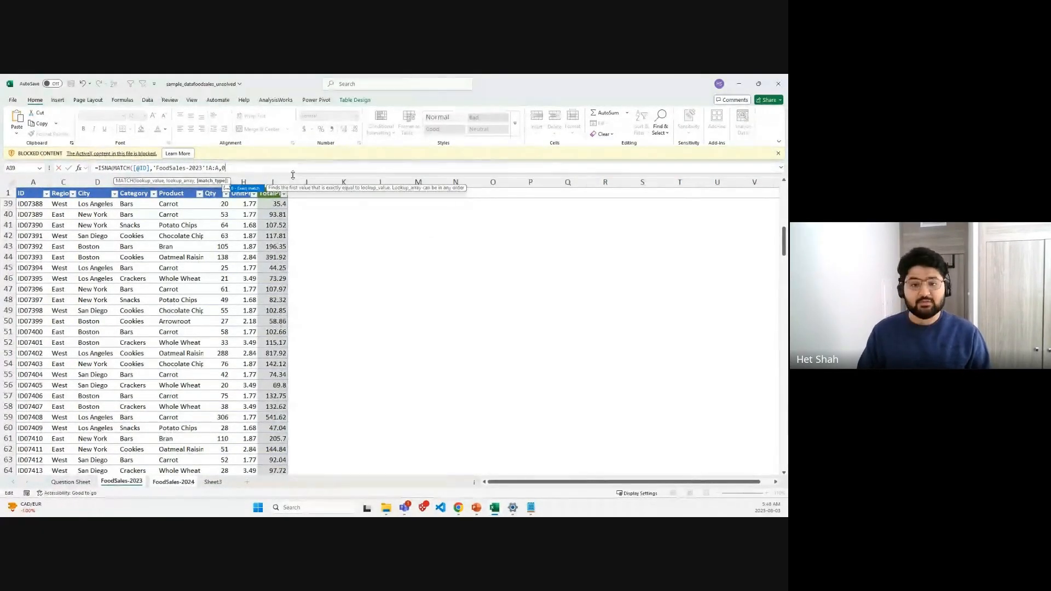
text())
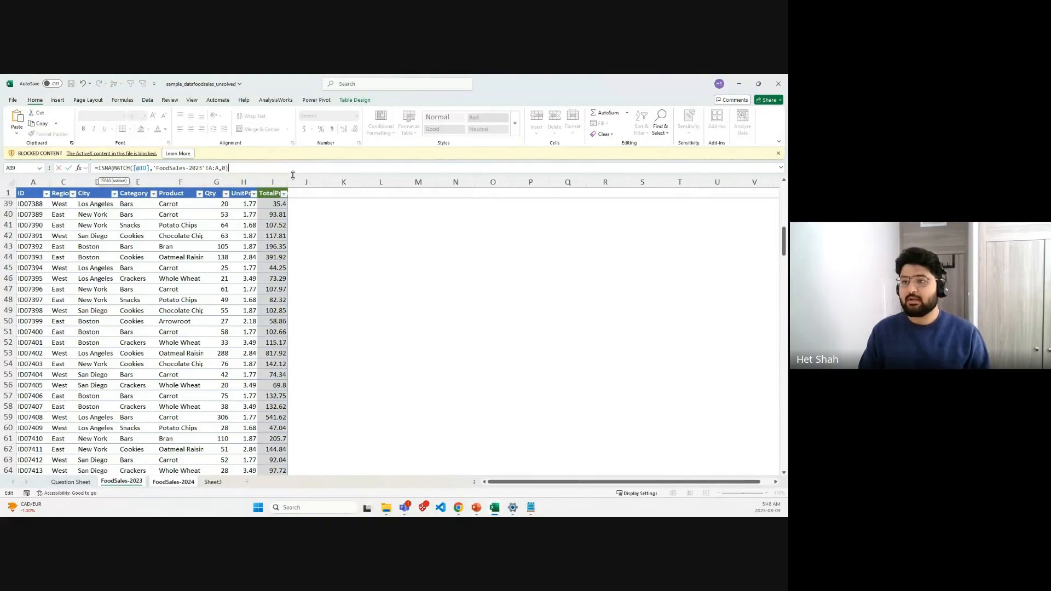
text())
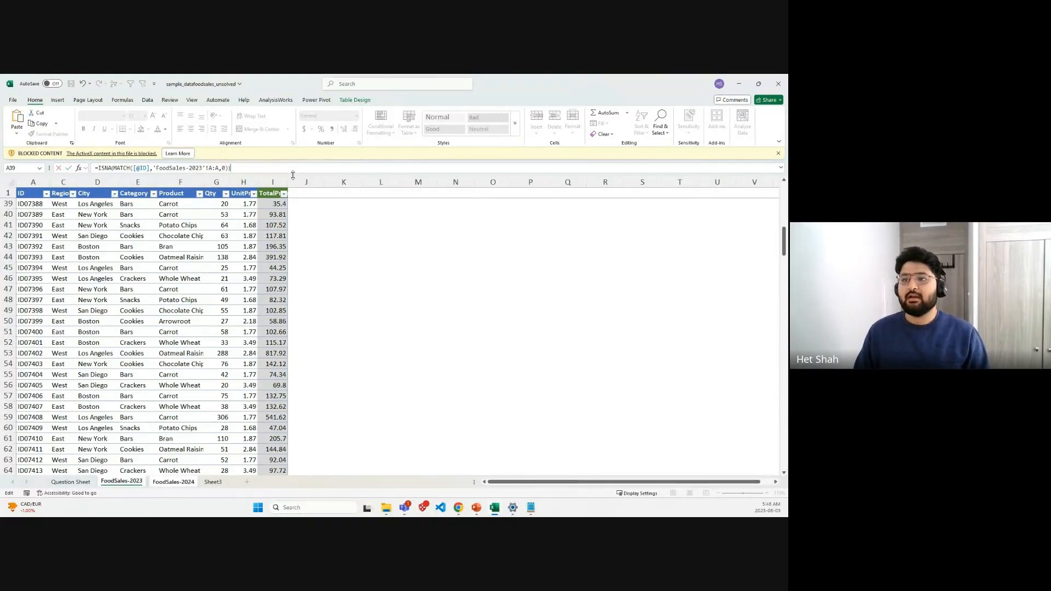
key(Return)
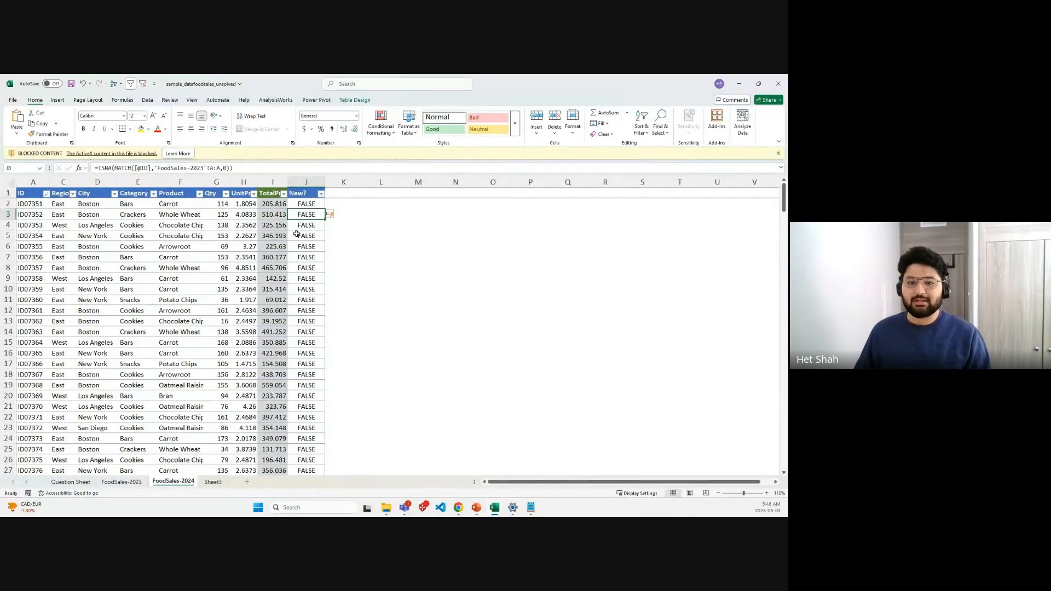
Step: Filter the New? column to show only TRUE, and select the remaining rows across columns A to J
click(339, 235)
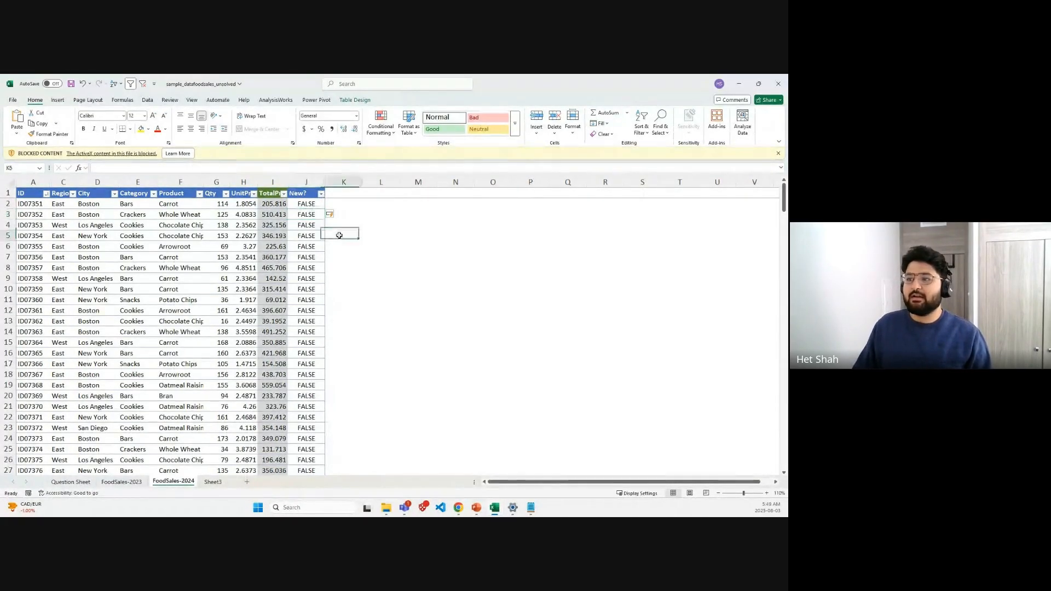
drag(304, 203, 297, 454)
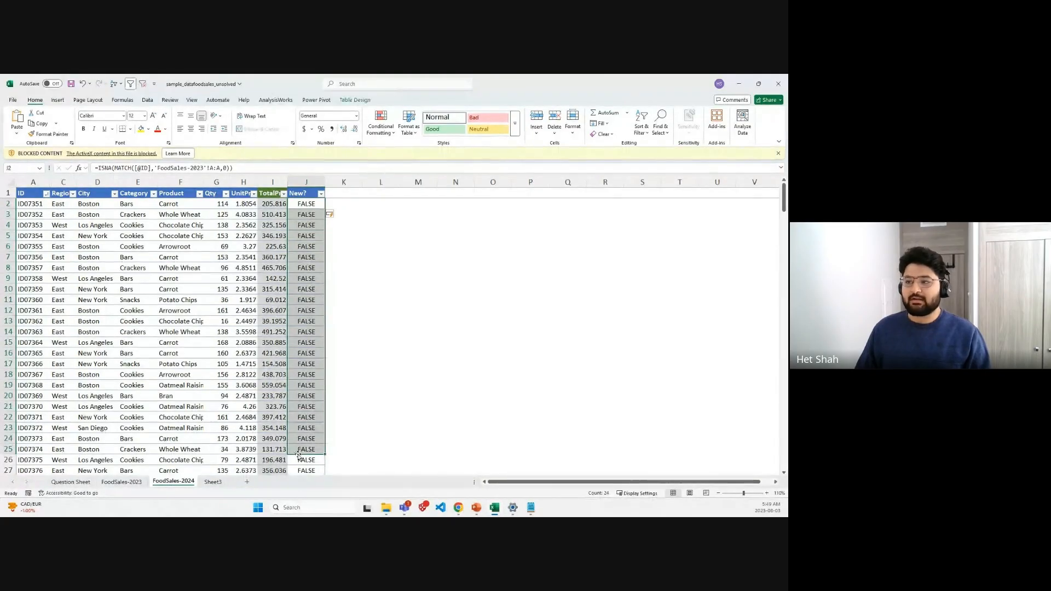
click(321, 194)
click(240, 301)
click(239, 316)
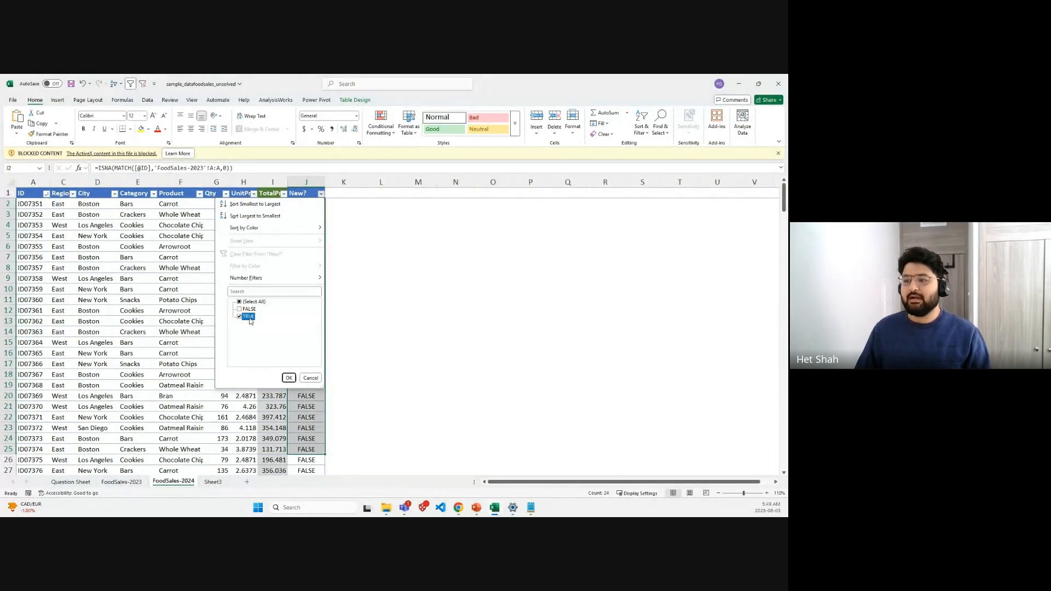
click(289, 377)
click(305, 214)
drag(25, 209, 306, 244)
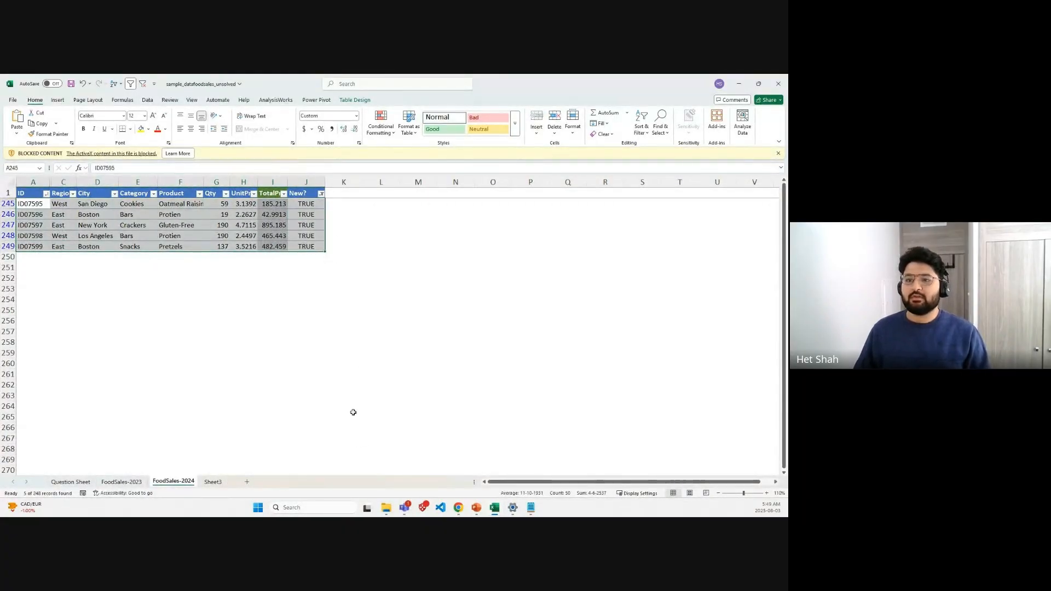
Step: Switch to the sample_datafoodsales_unsolved (1) workbook and go to its FoodSales-2024 sheet
key(alt+Tab)
key(alt+Tab)
key(alt+Tab)
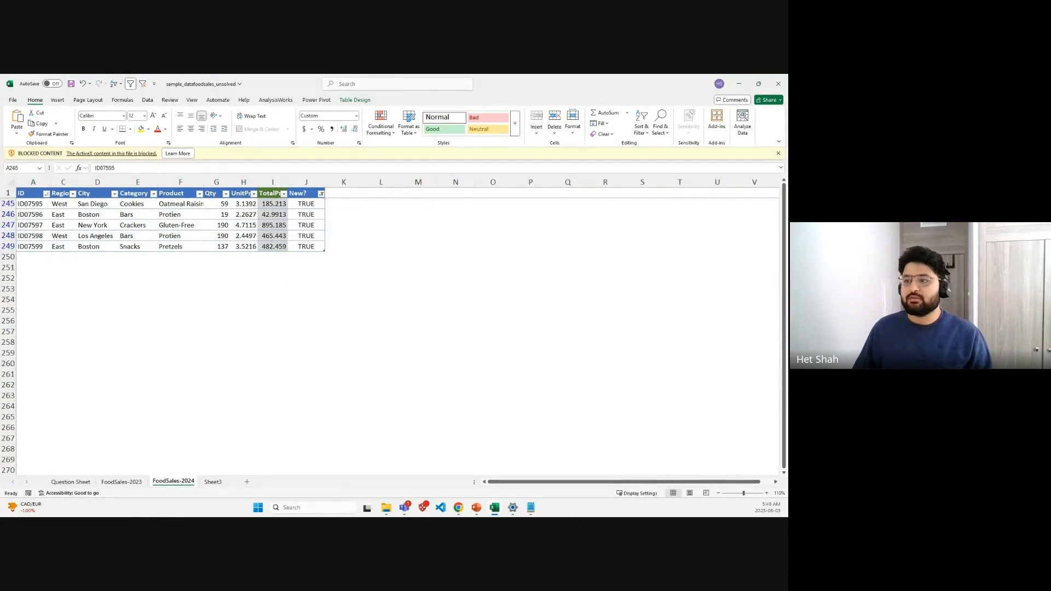
click(497, 508)
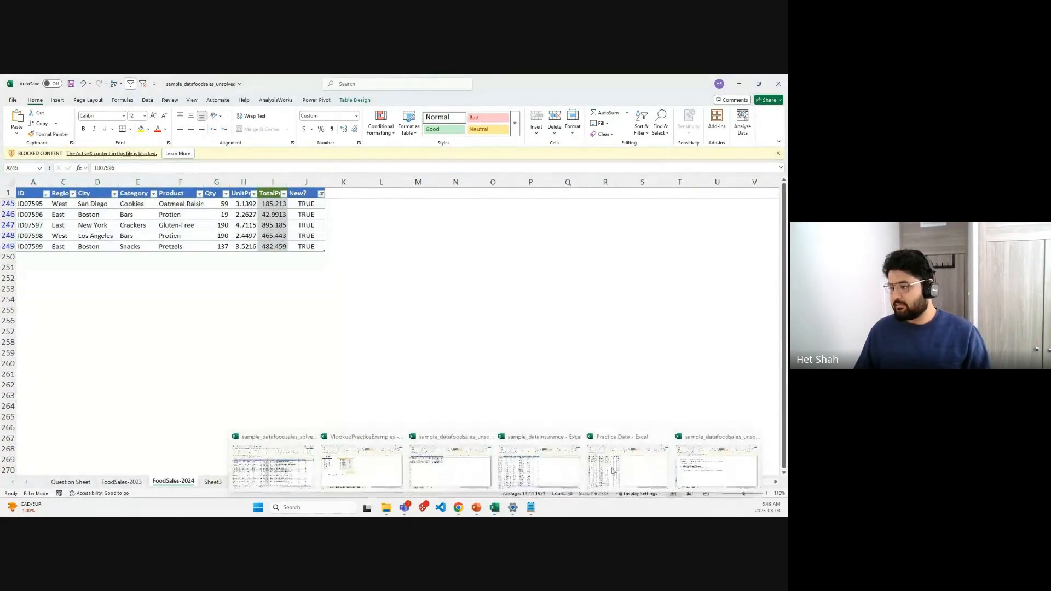
mouse_move(710, 468)
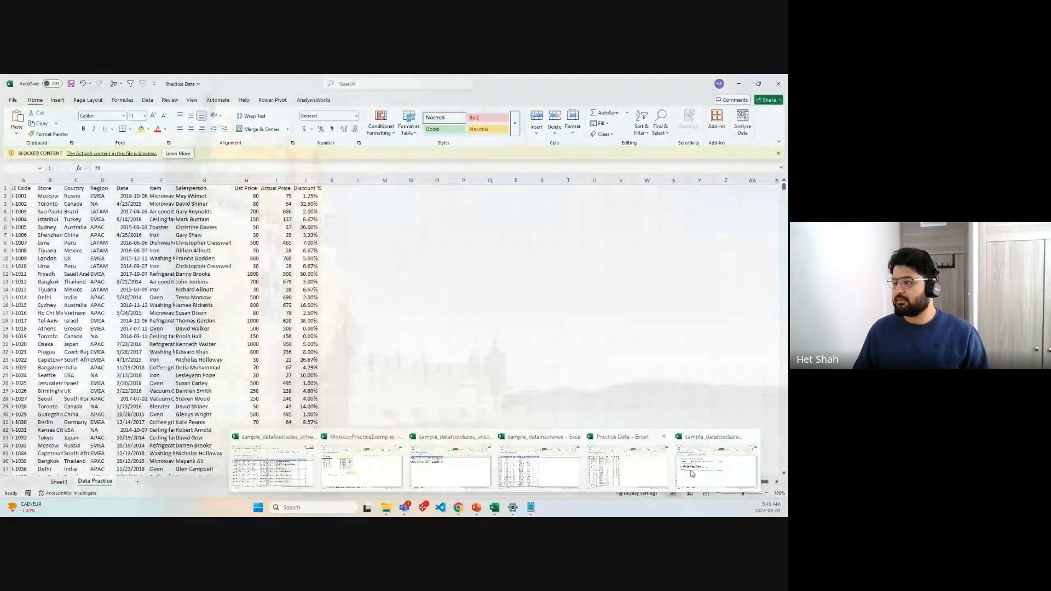
click(688, 469)
click(172, 482)
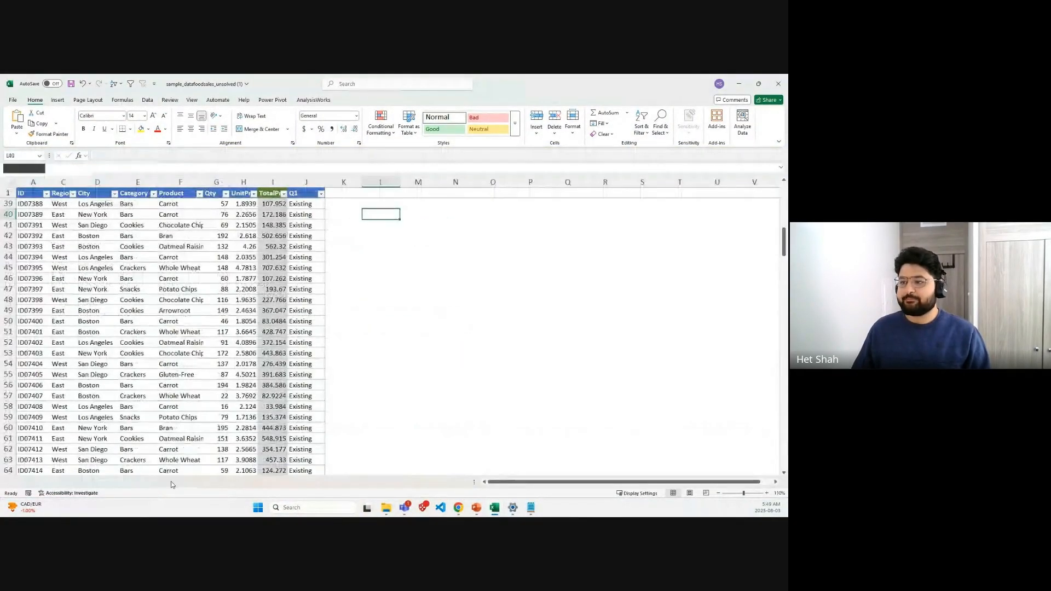
Step: Filter the Q1 column of the FoodSales-2024 table to show only New Entry rows
click(322, 195)
click(249, 302)
click(262, 317)
click(288, 378)
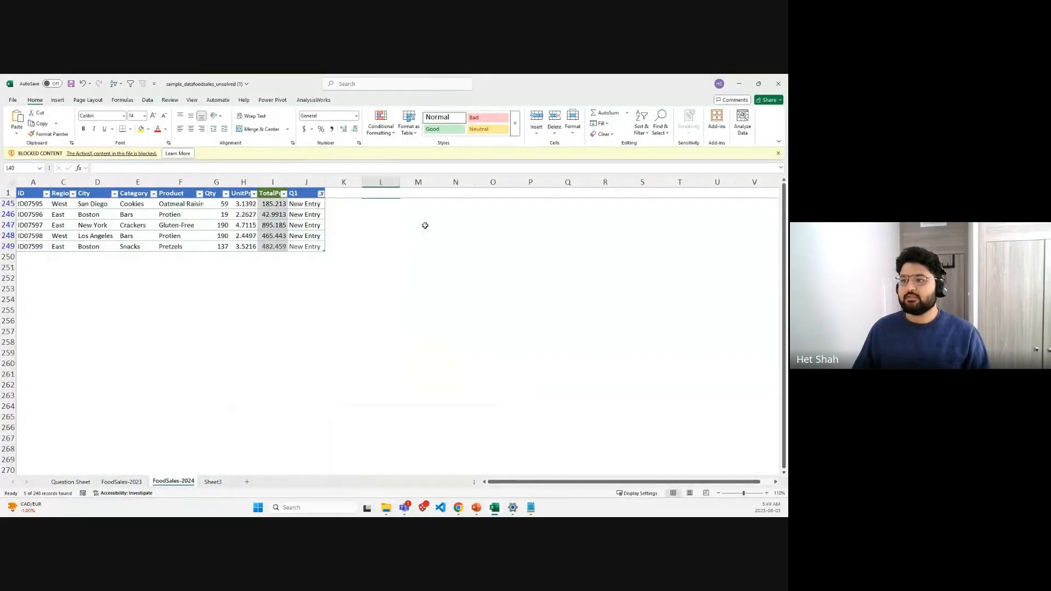
Step: Compare the filtered rows ID07595 to ID07599 in this workbook with those in the sample_datafoodsales_unsolved workbook
drag(33, 205, 315, 246)
key(ctrl+c)
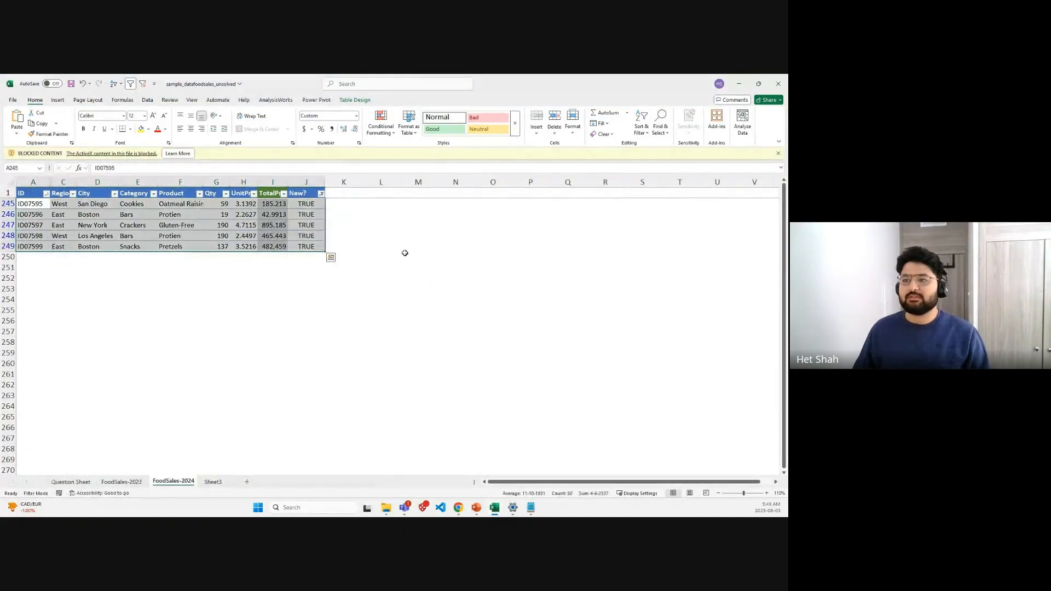
click(405, 247)
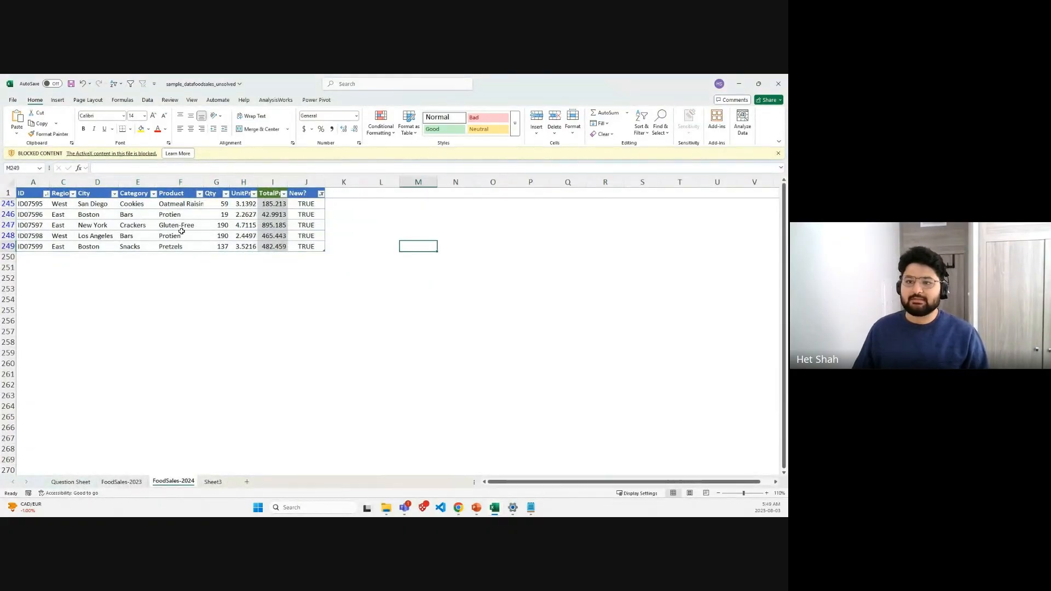
drag(30, 203, 30, 246)
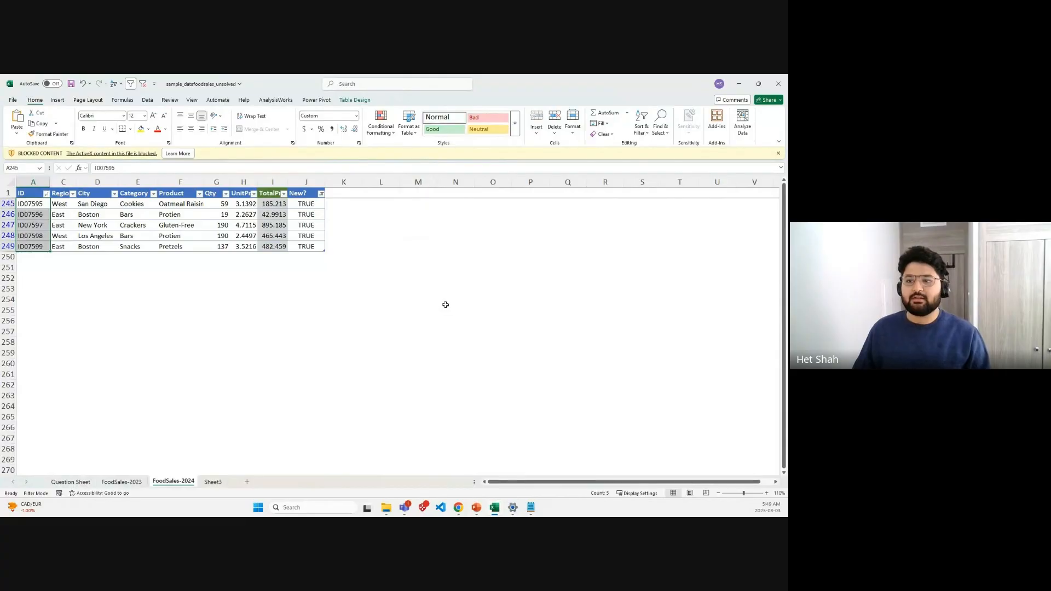
key(alt+Tab)
key(alt+Tab)
key(ctrl+v)
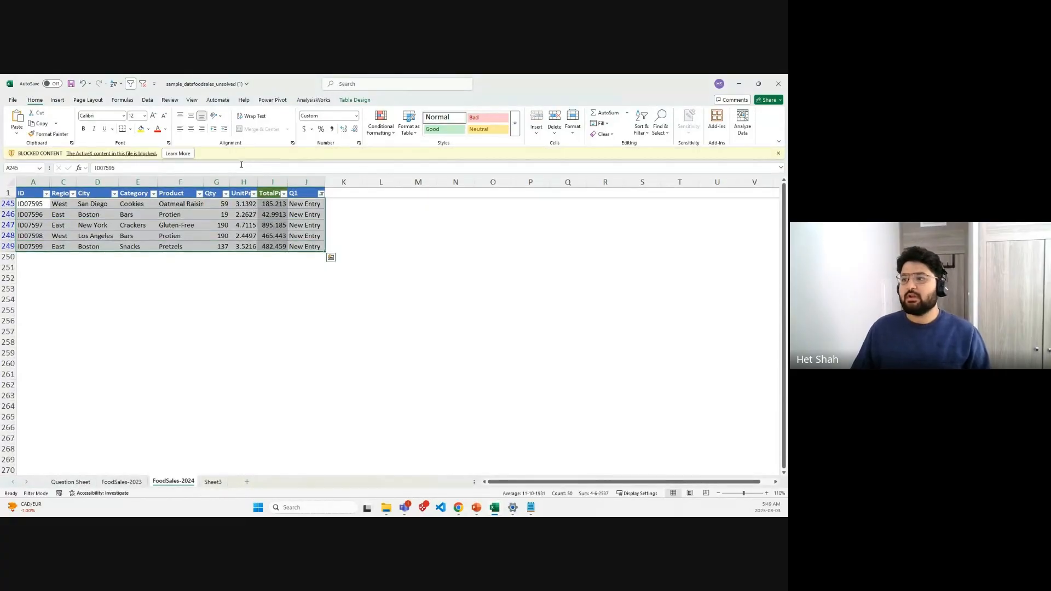
key(ctrl+z)
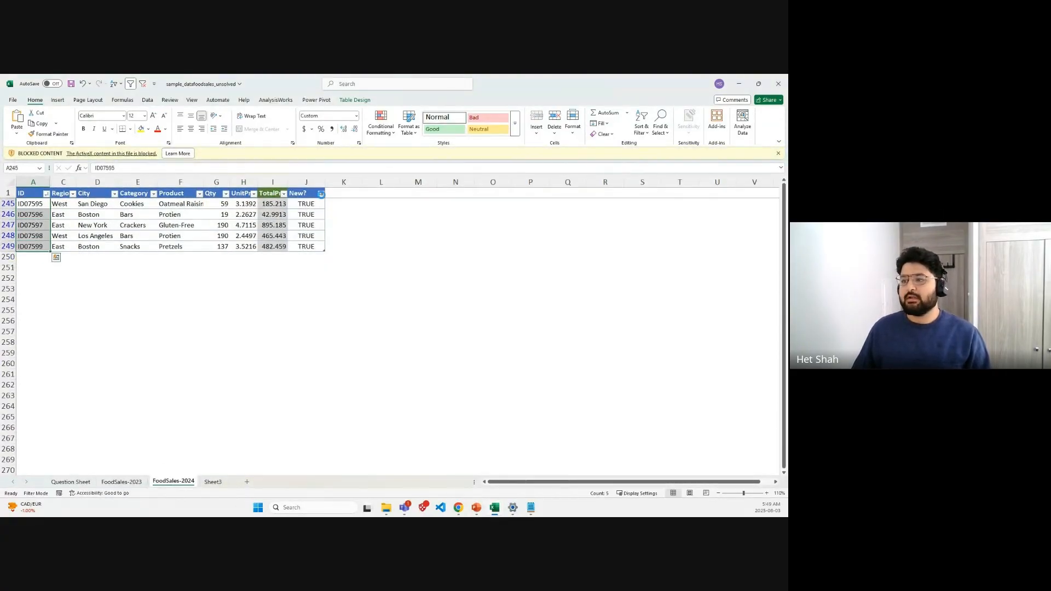
Step: Remove the TRUE filter from the New? column in the sample_datafoodsales_unsolved workbook and select cell J2
click(321, 194)
click(288, 377)
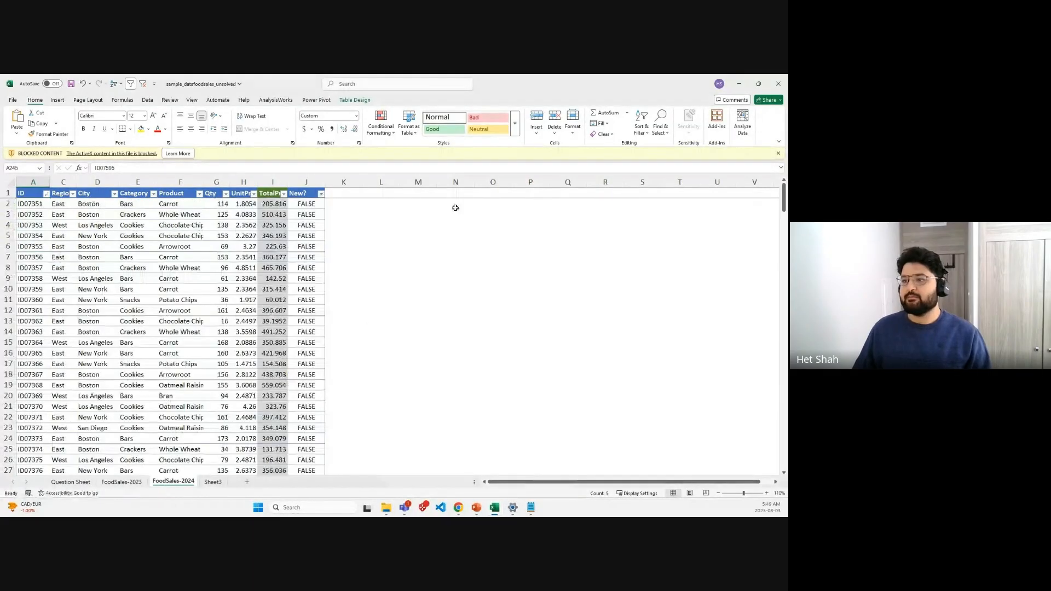
click(316, 204)
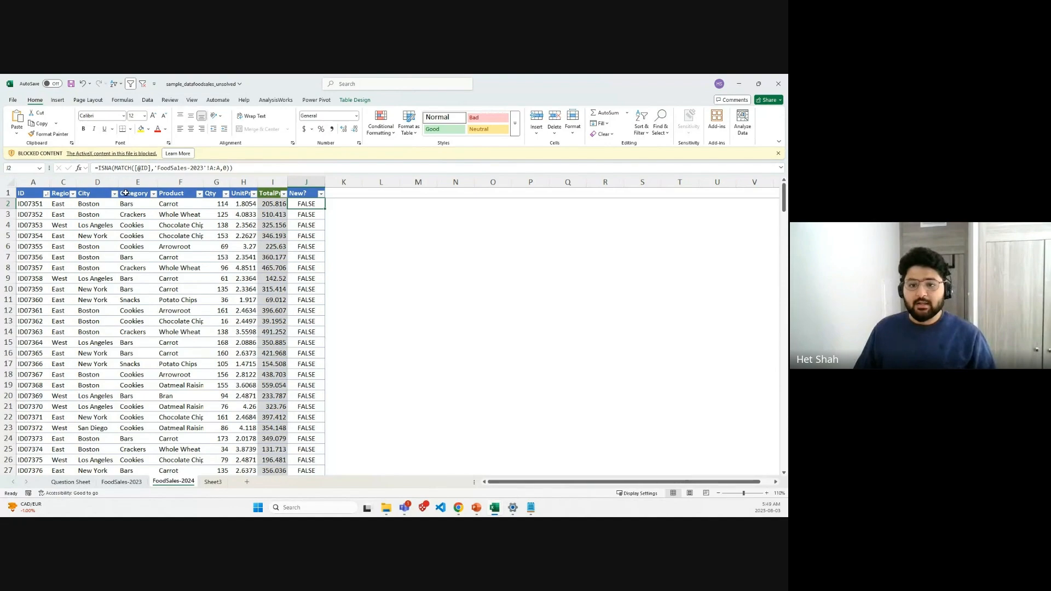
Step: Examine the MATCH part inside the ISNA formula in cell J2 of the New? column
key(alt+Tab)
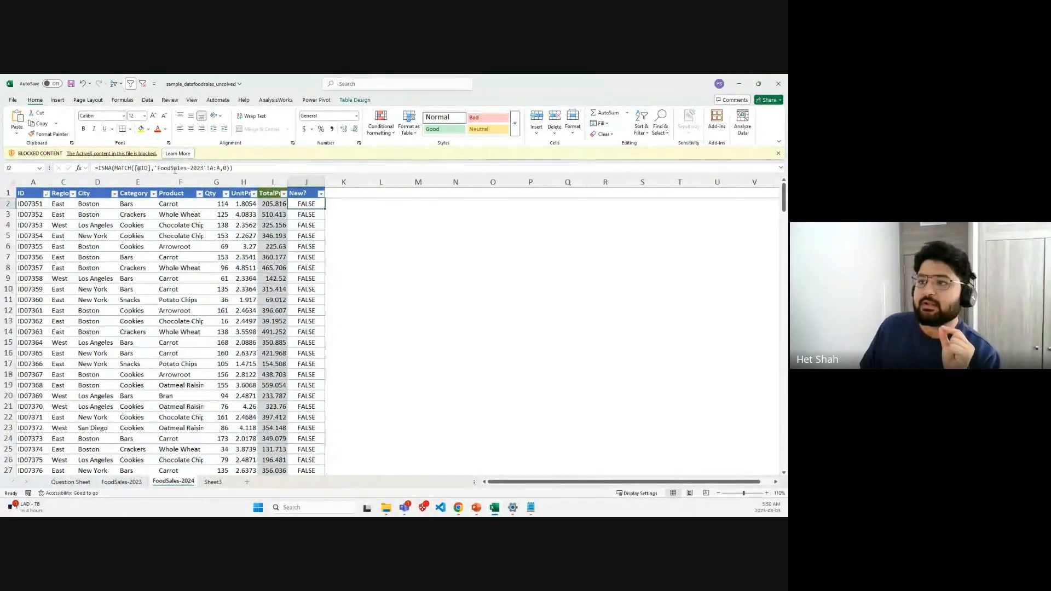
drag(224, 168, 116, 169)
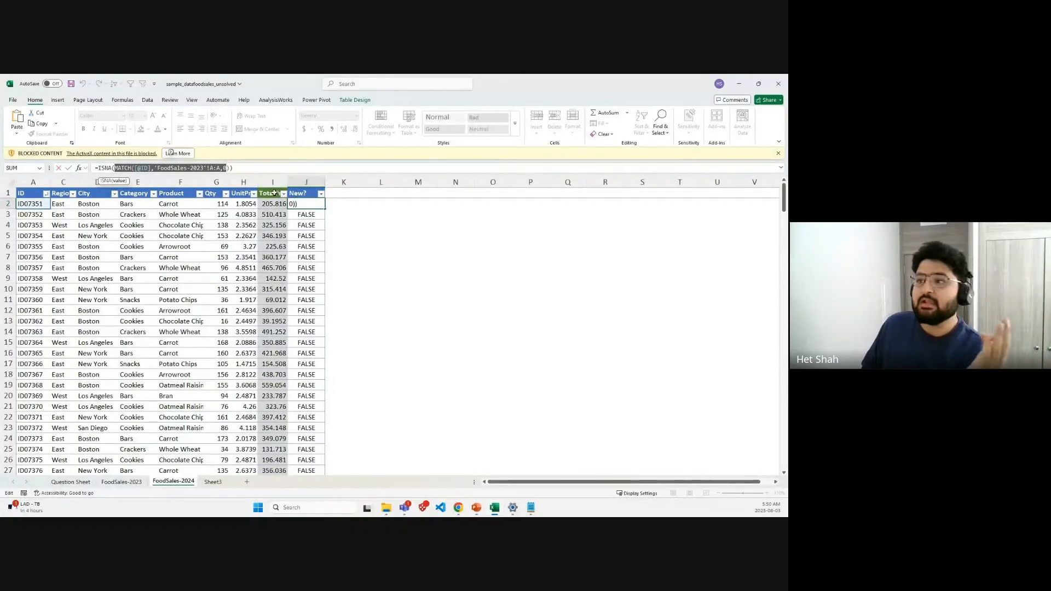
key(ctrl+Return)
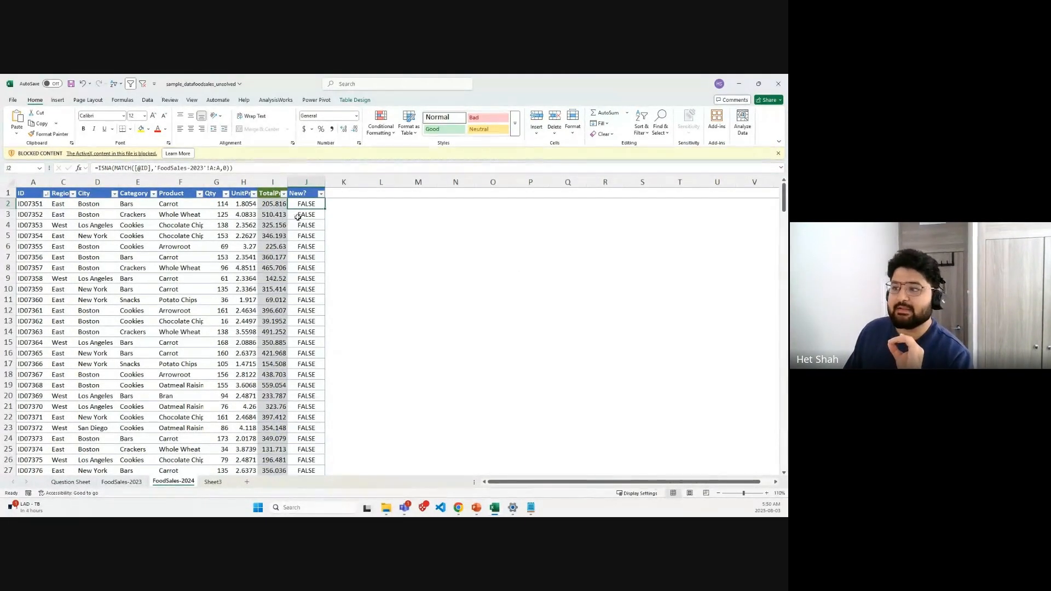
click(321, 193)
click(362, 251)
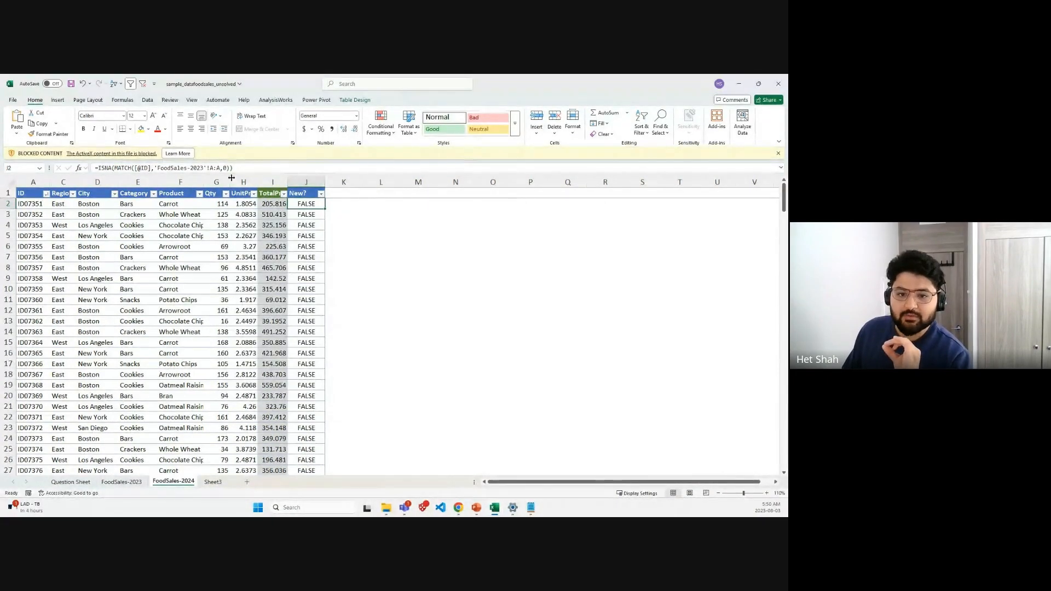
click(346, 203)
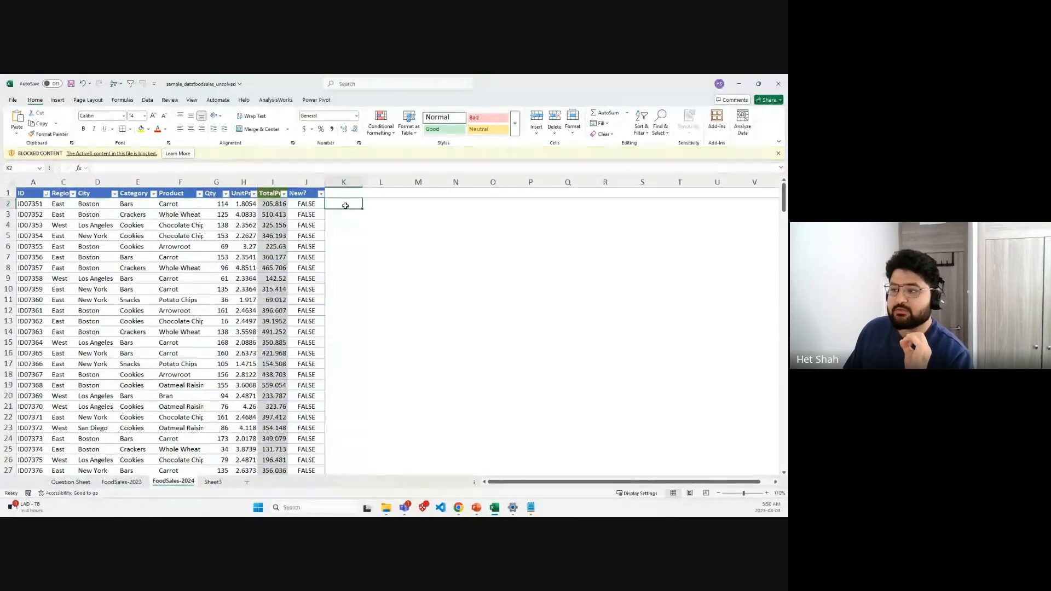
click(311, 204)
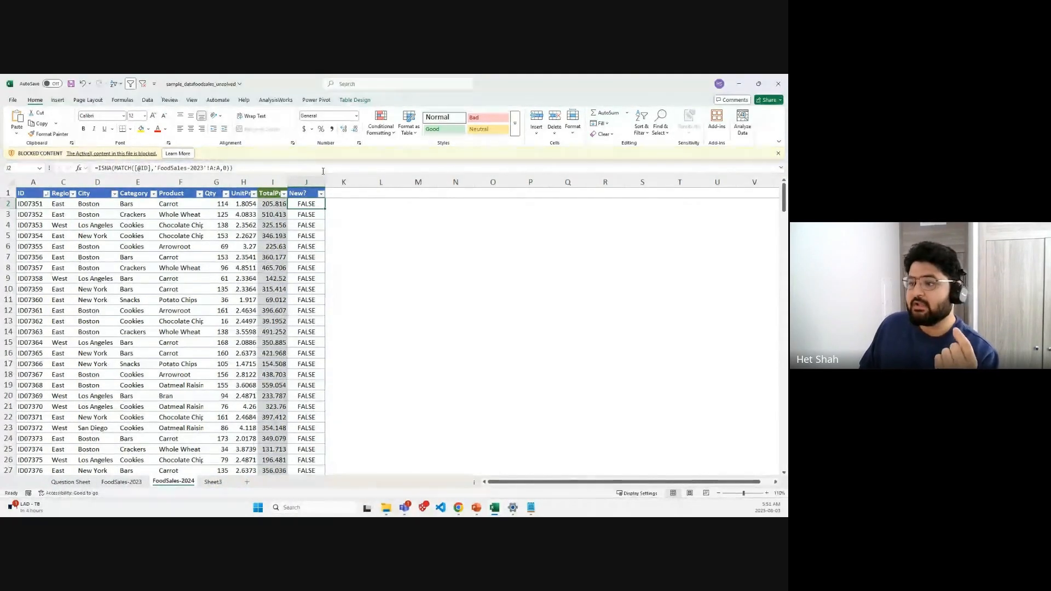
Step: Review questions 1 and 2 on the Question Sheet, checking the FoodSales-2024 and FoodSales-2023 sheets in between
click(82, 480)
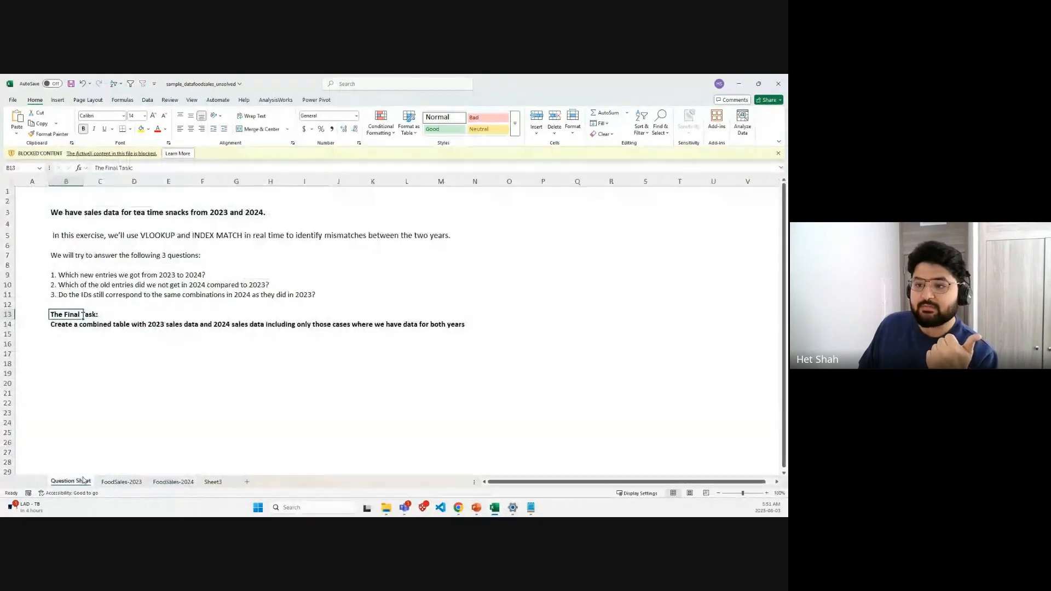
drag(52, 275, 249, 275)
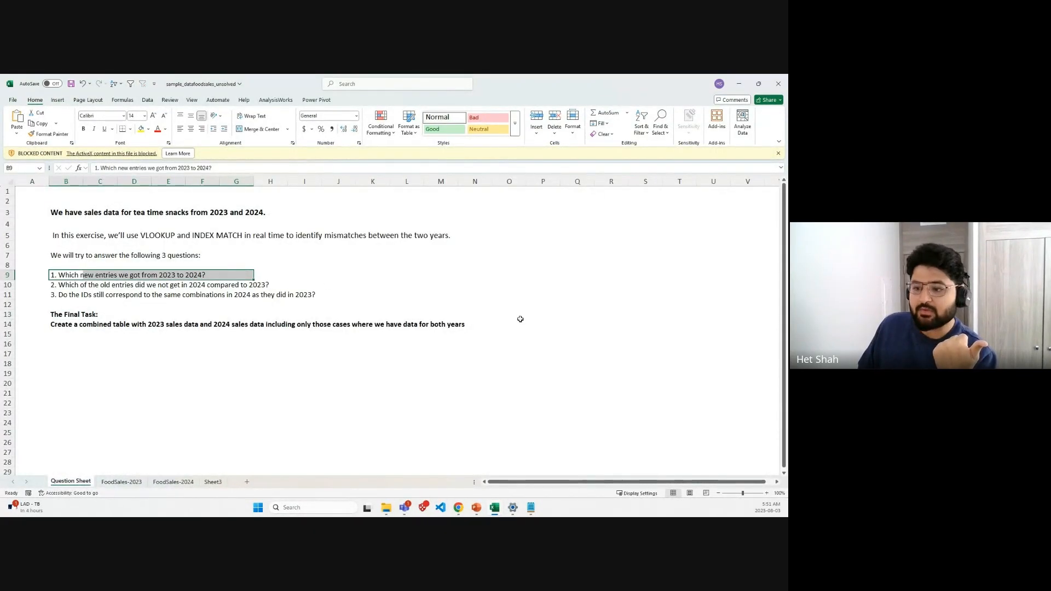
click(175, 483)
click(127, 482)
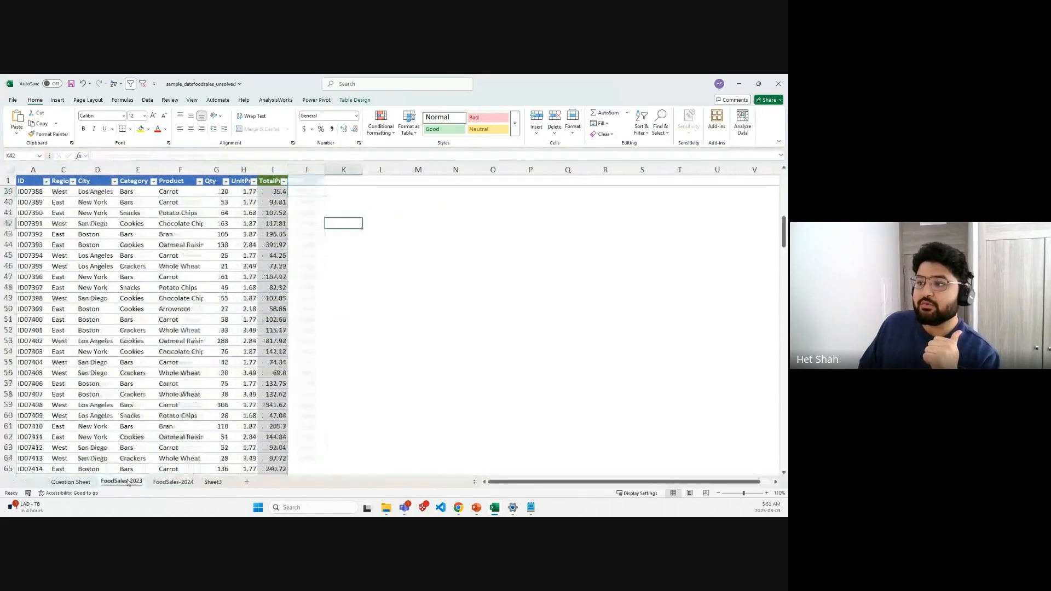
click(71, 481)
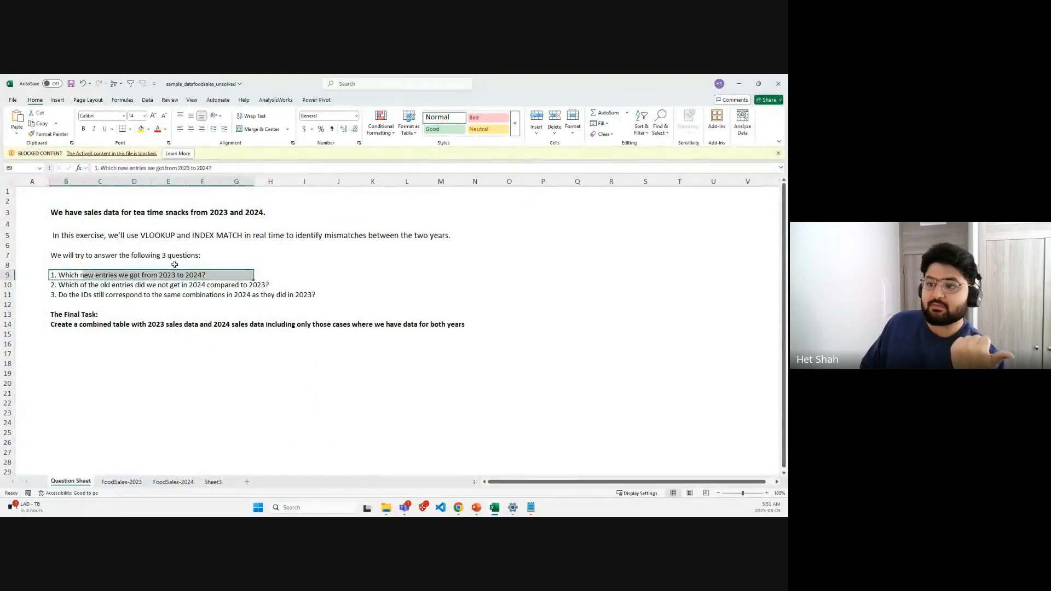
drag(59, 282, 281, 285)
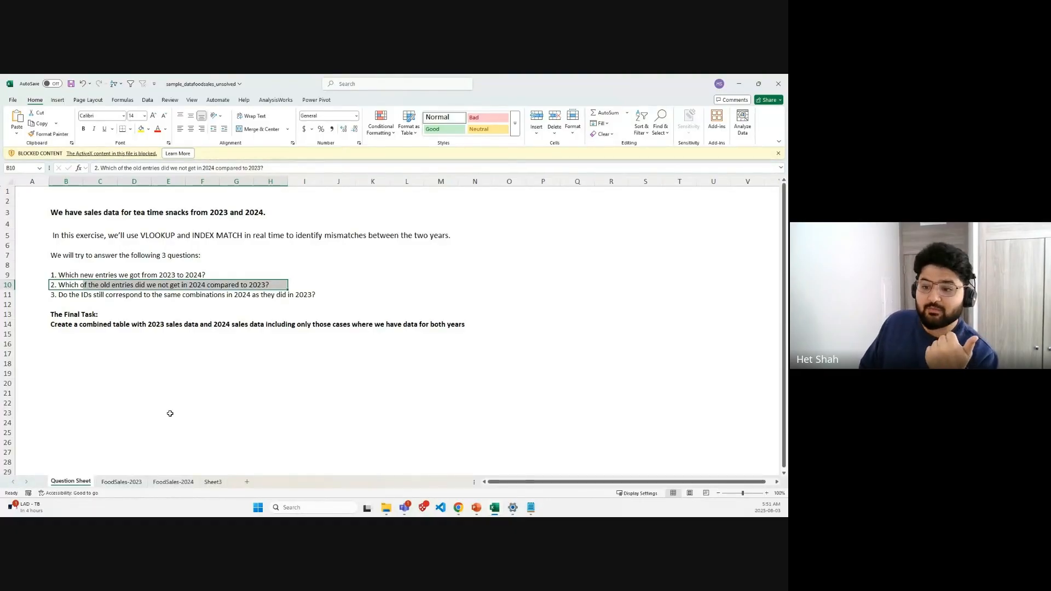
Step: Add a column headed "Removed?" in J1 of the FoodSales-2023 table
click(122, 481)
click(323, 196)
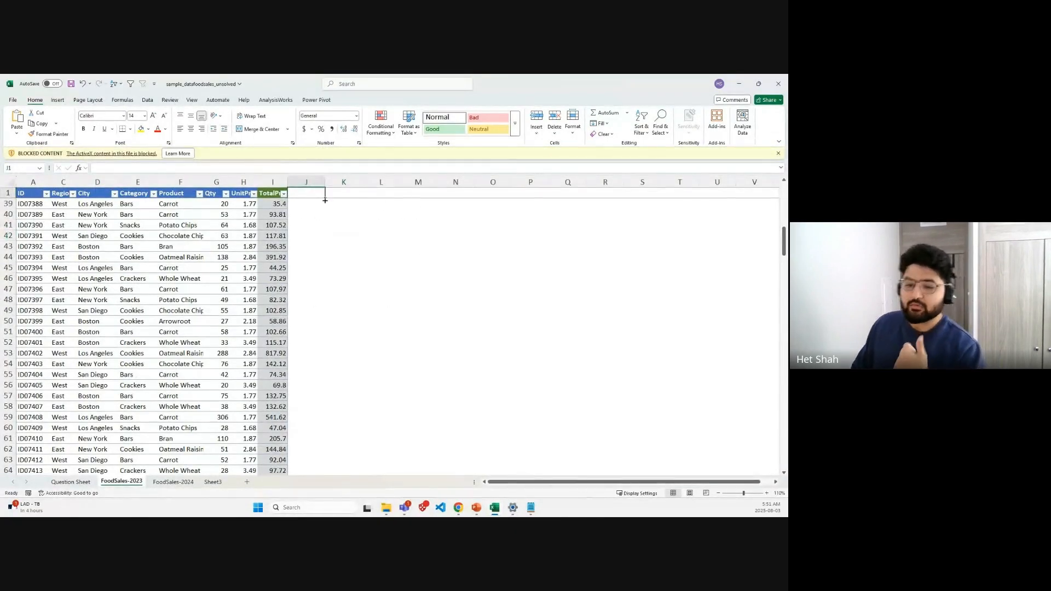
text(Removed)
key(Return)
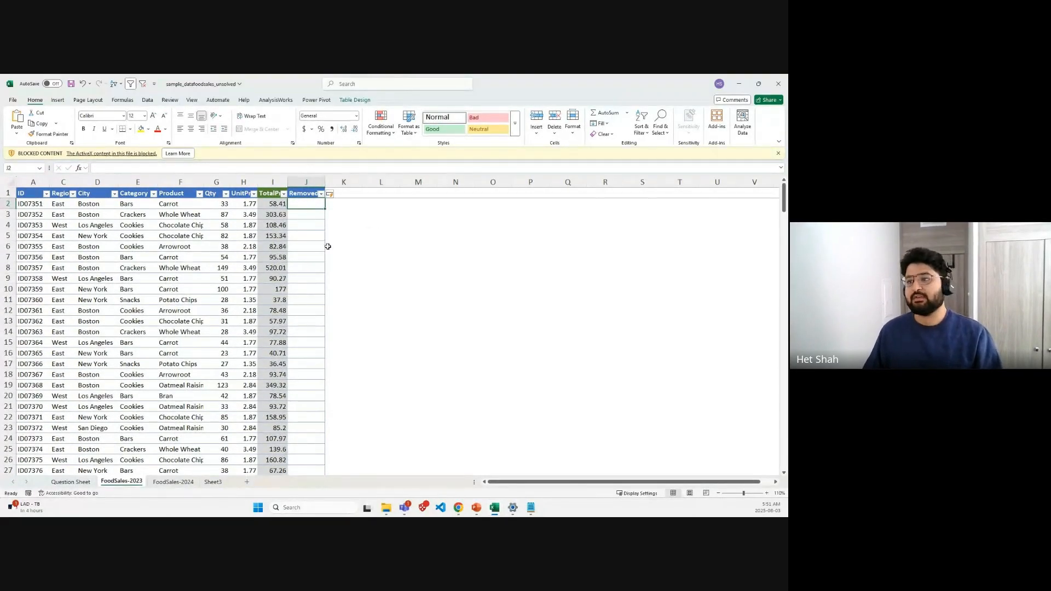
text(=)
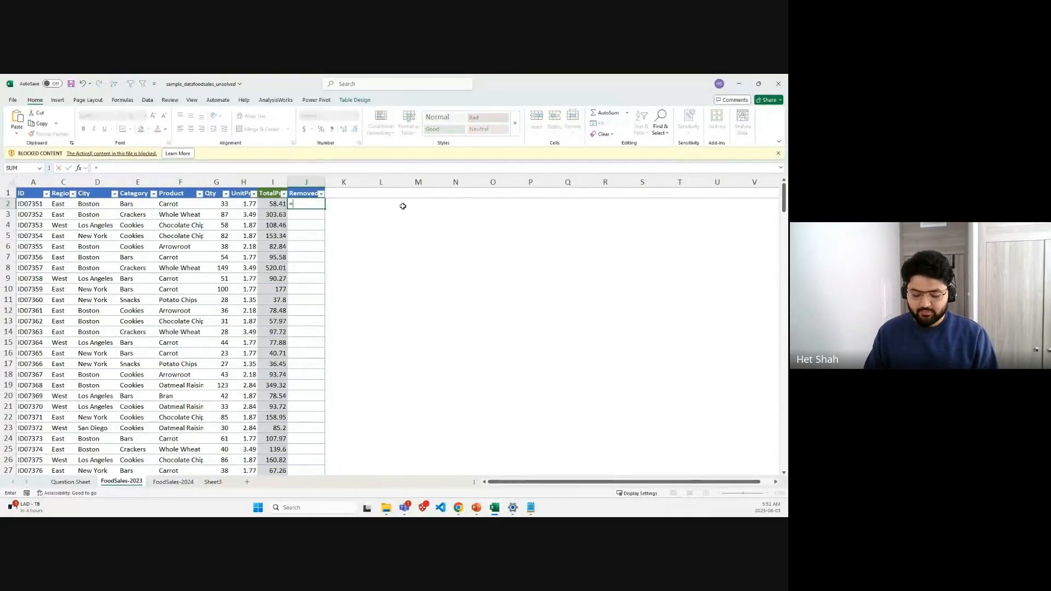
text(ISNA(MATCH)
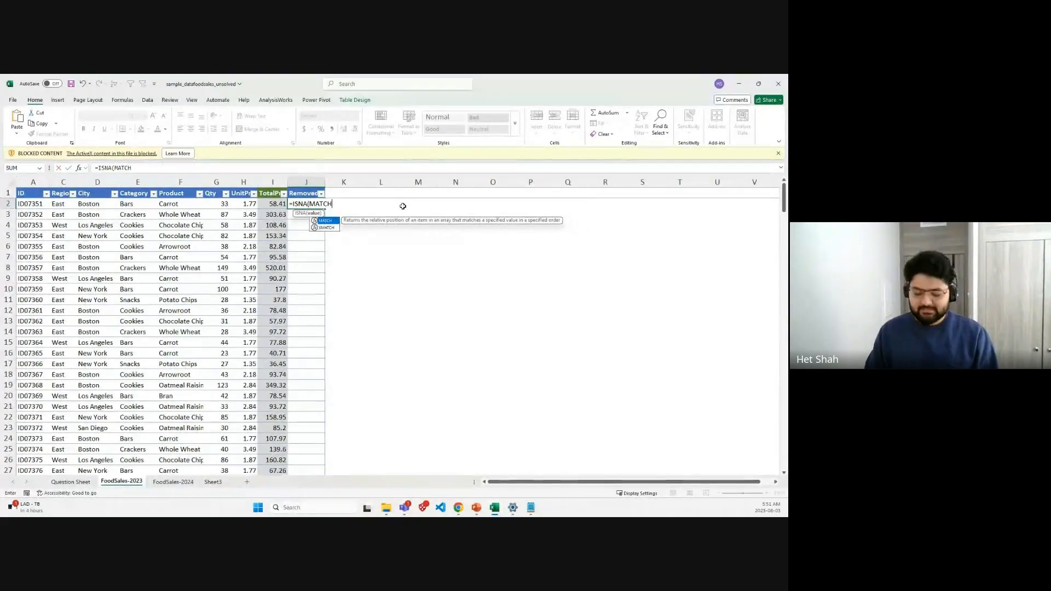
text(()
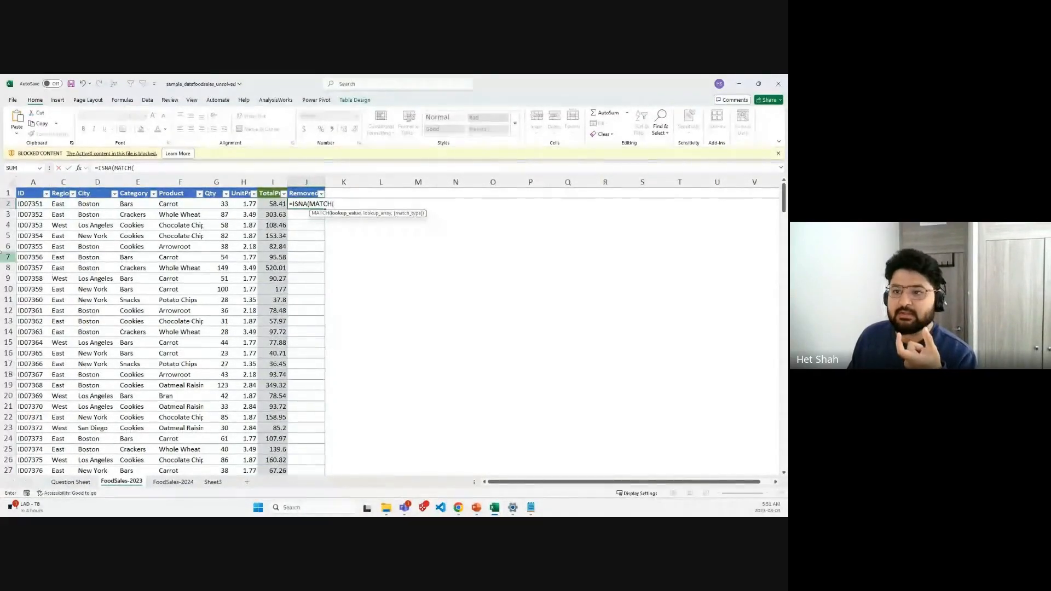
click(37, 203)
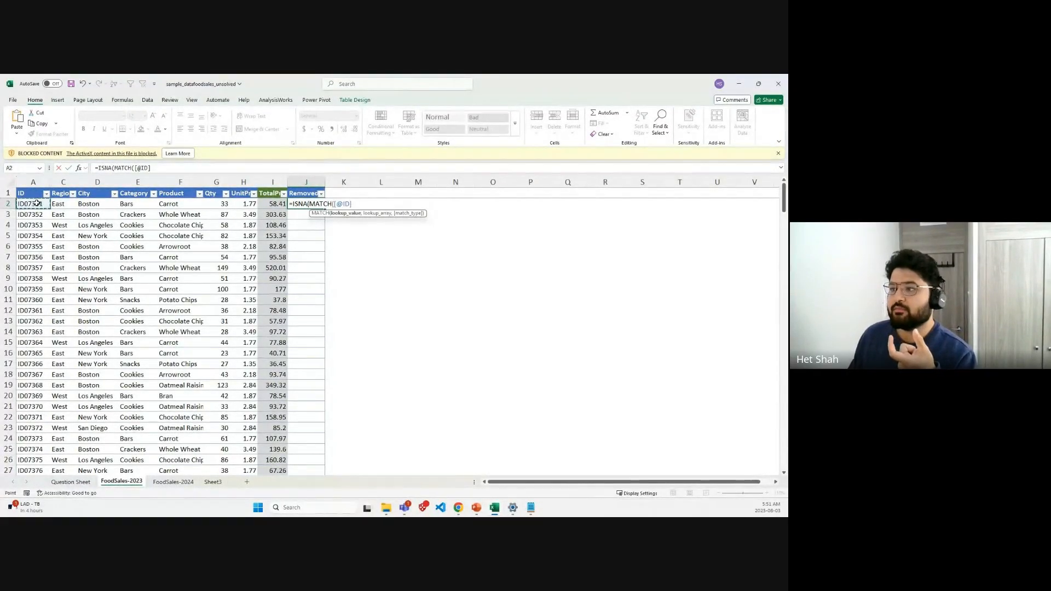
text(,)
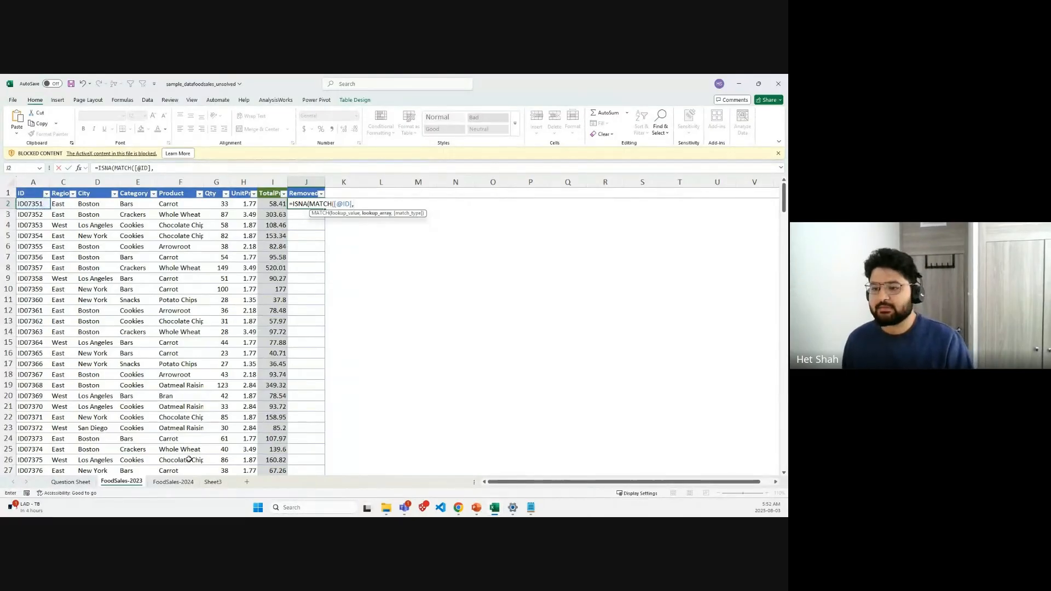
click(177, 482)
click(32, 182)
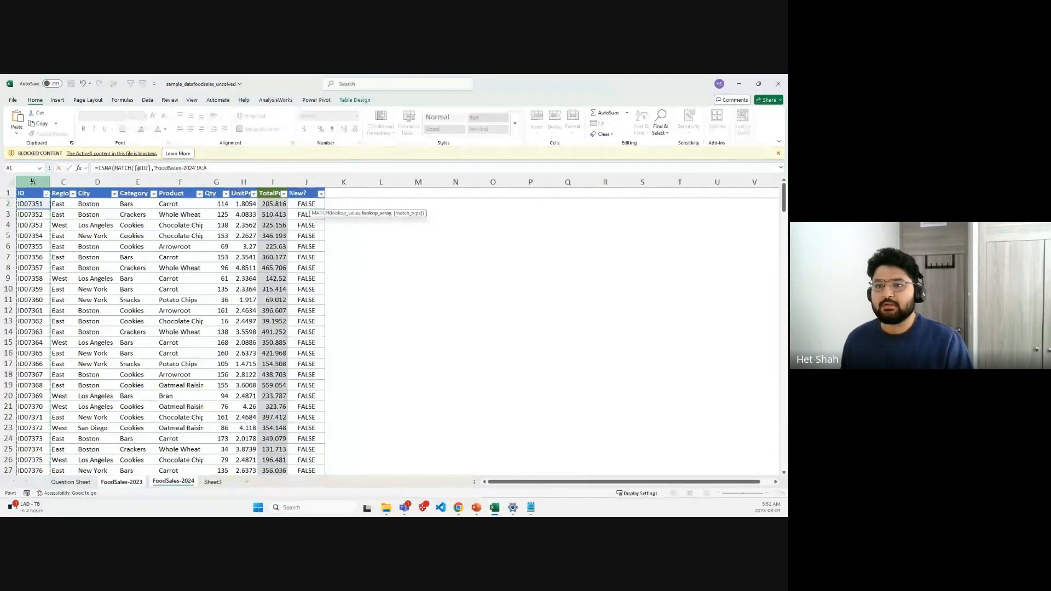
click(259, 164)
text(,0)
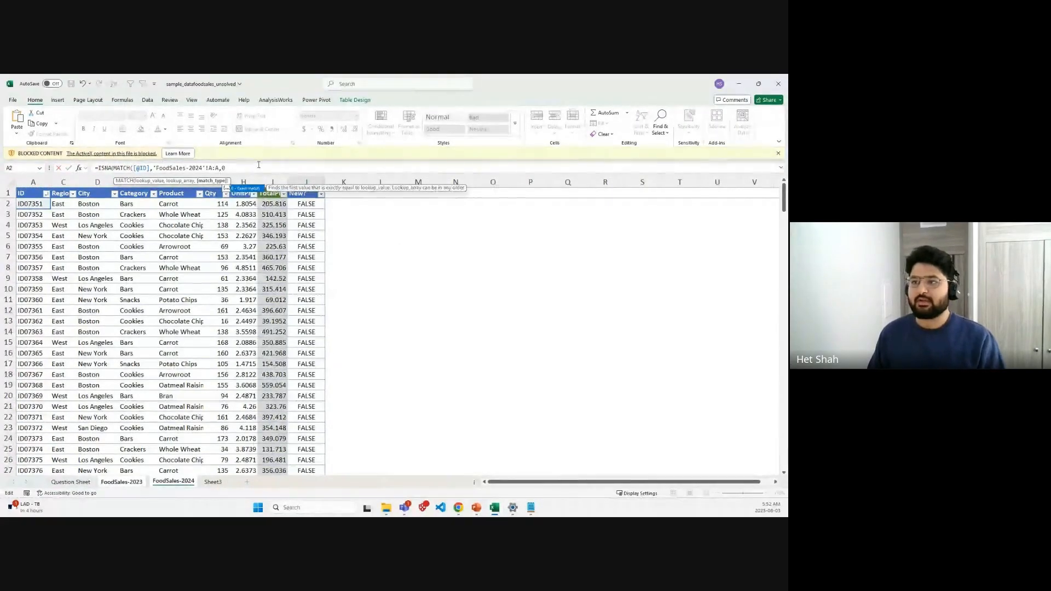
text()))
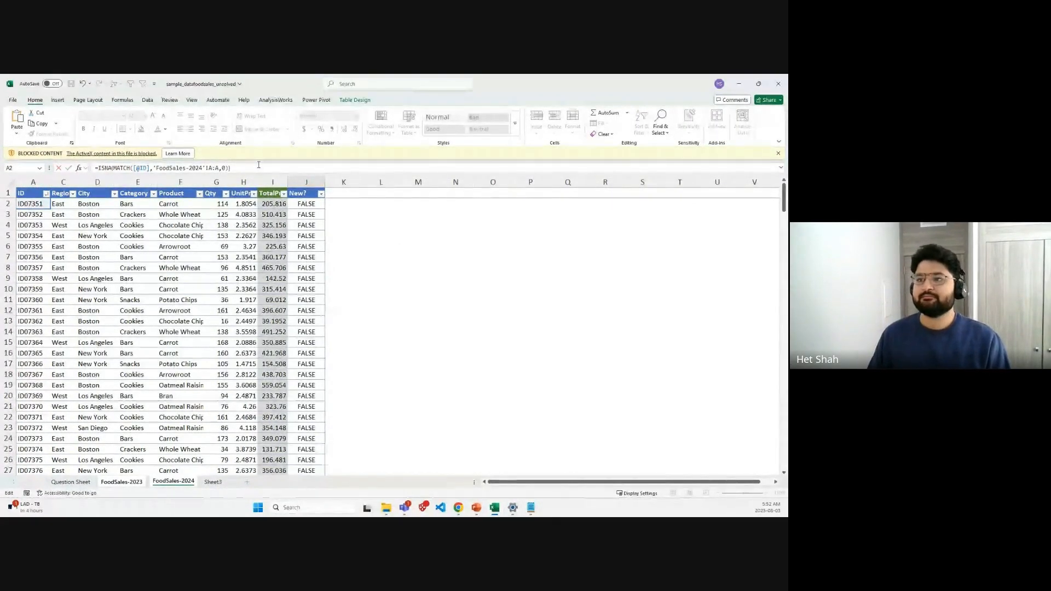
key(Return)
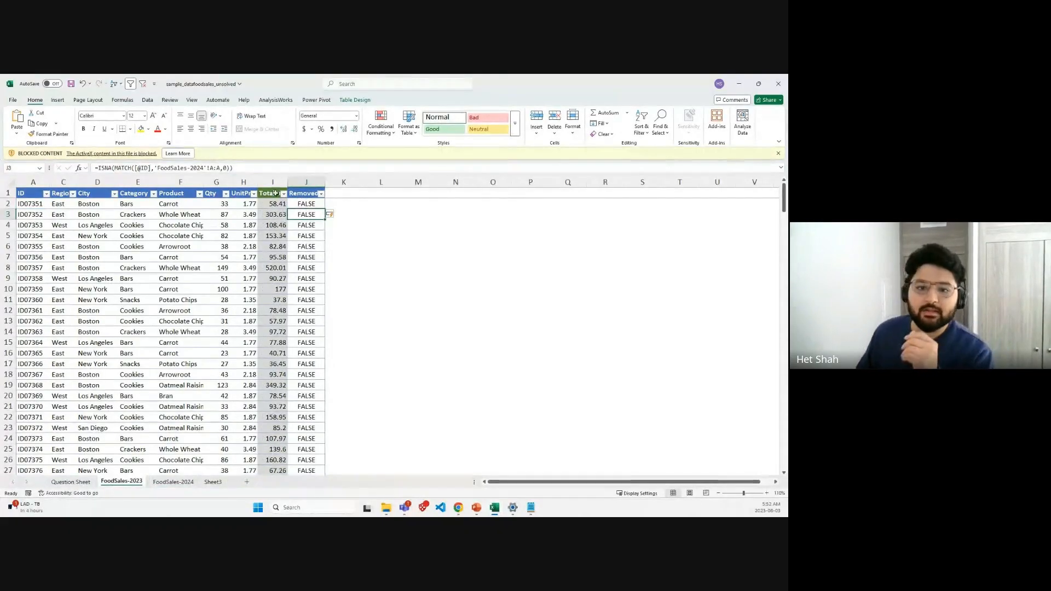
Step: Filter the Removed? column of the FoodSales-2023 table to show only TRUE and inspect the filtered row
click(320, 194)
click(241, 301)
click(249, 317)
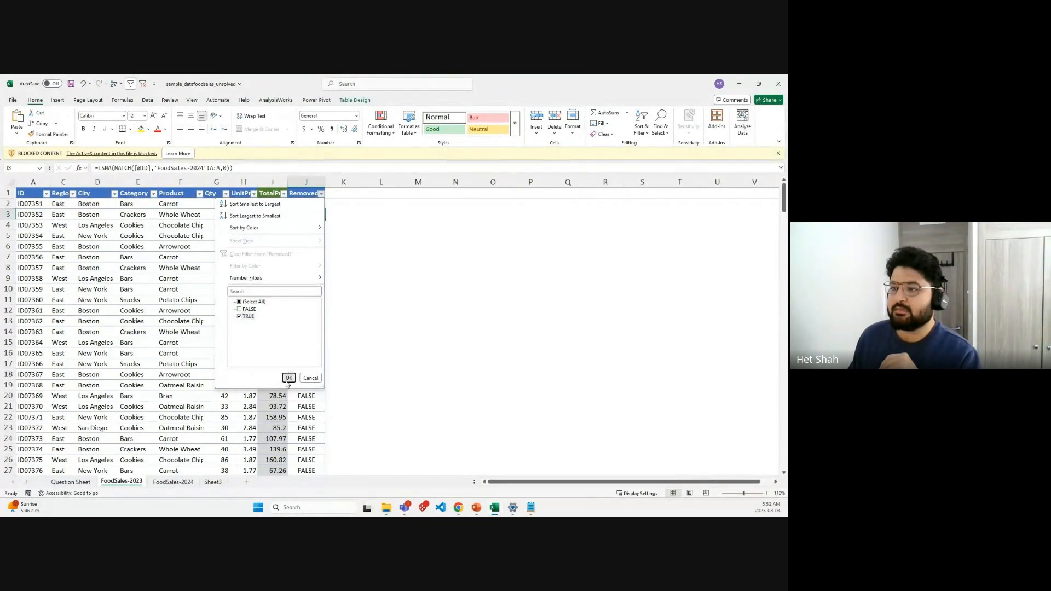
click(288, 377)
drag(26, 209, 345, 205)
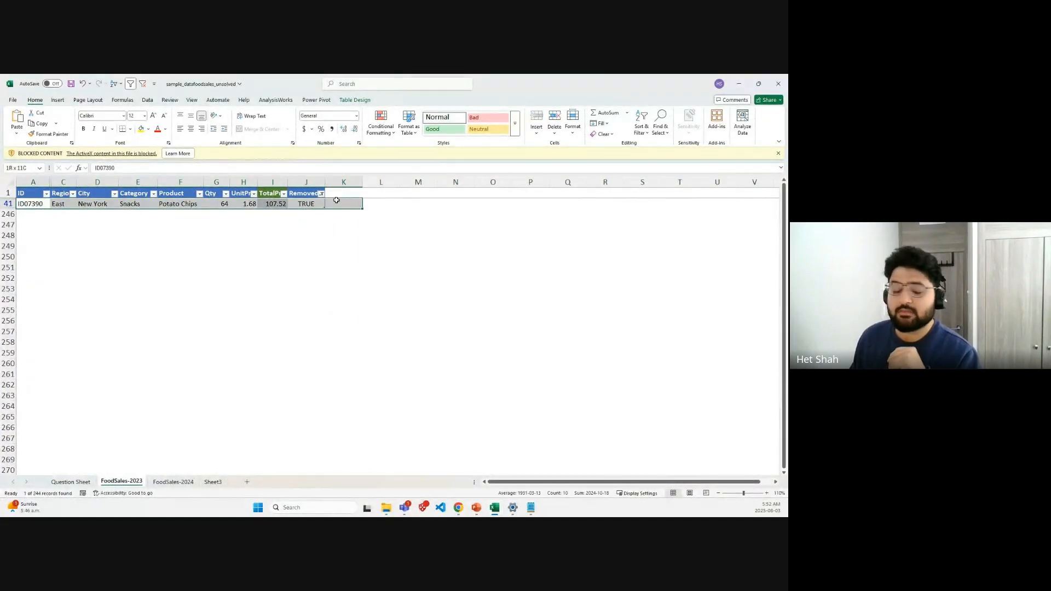
click(553, 288)
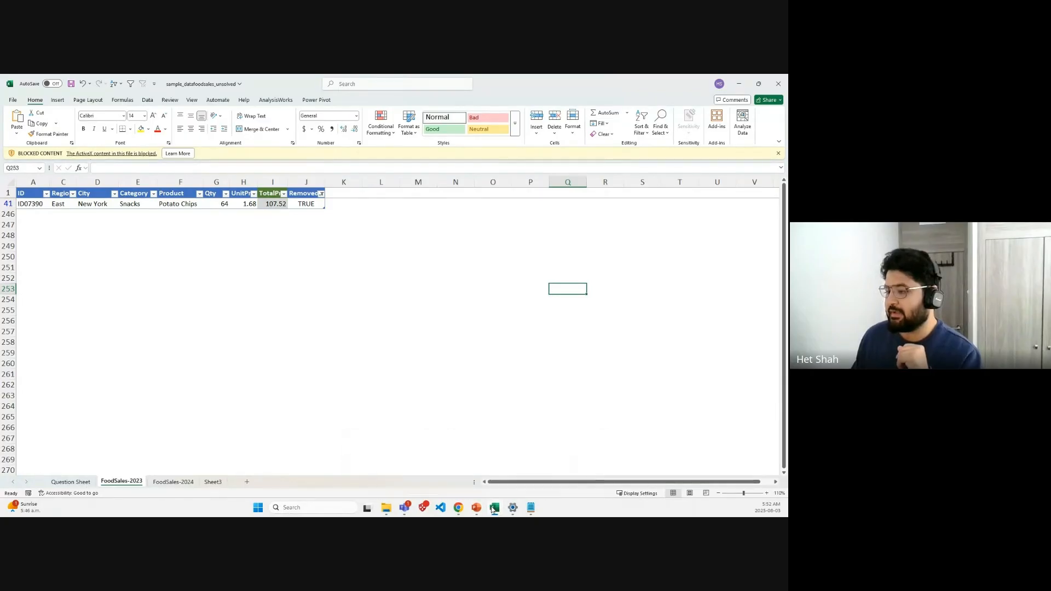
Step: Switch to the sample_datafoodsales_unsolved (1) workbook and filter the Q2 column on its FoodSales-2023 sheet to "Missing in 2024"
mouse_move(501, 506)
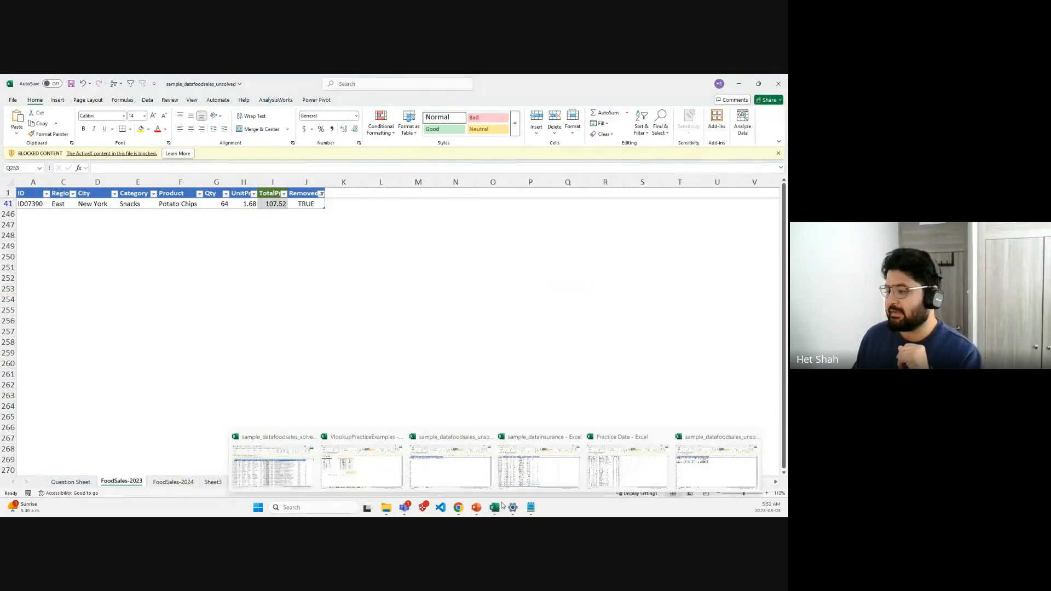
click(727, 473)
click(121, 481)
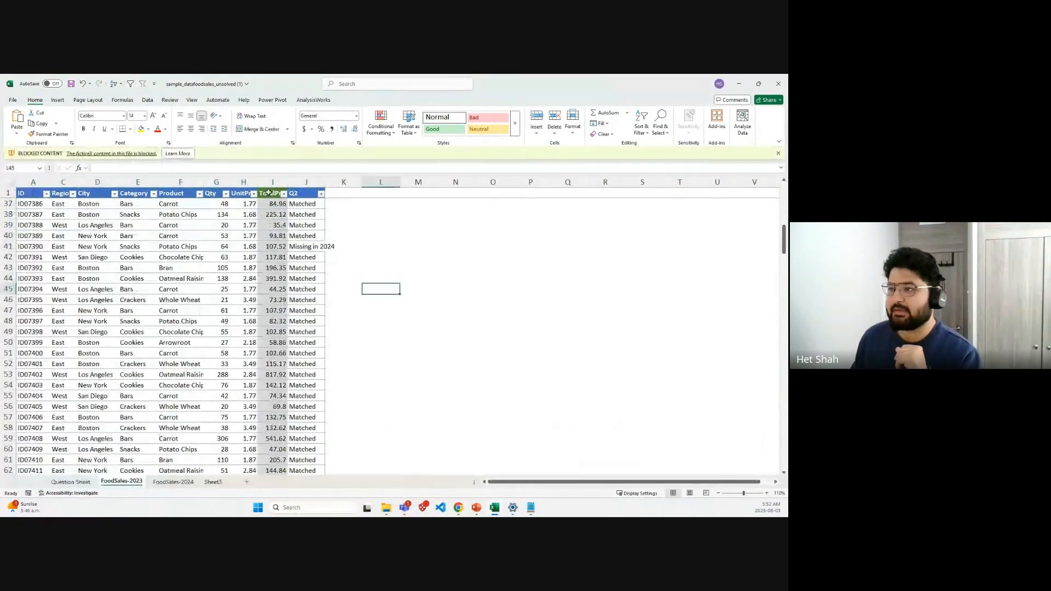
click(321, 194)
click(255, 301)
click(263, 317)
click(288, 378)
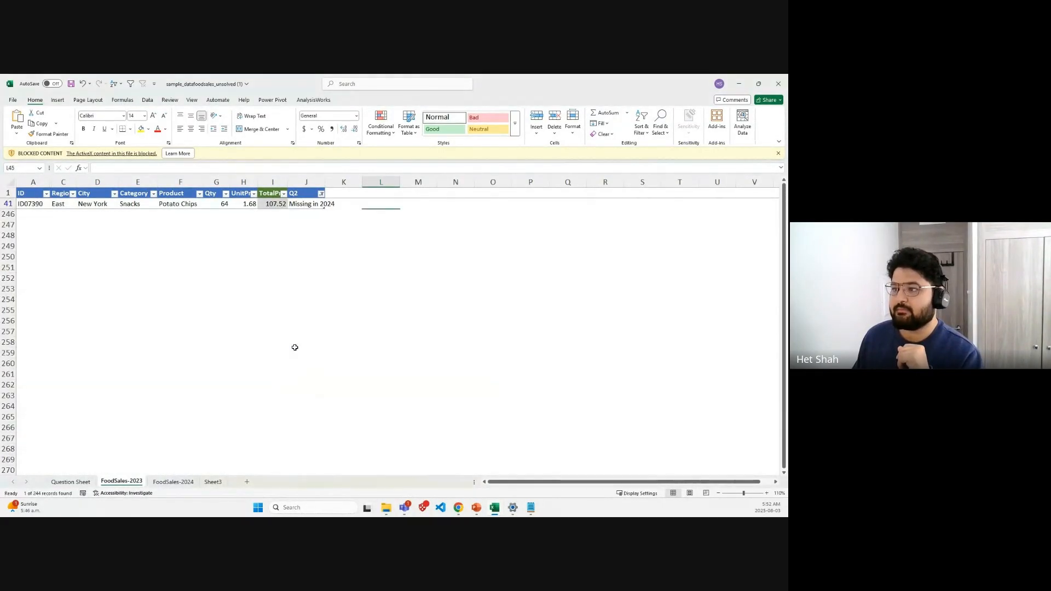
drag(303, 203, 25, 203)
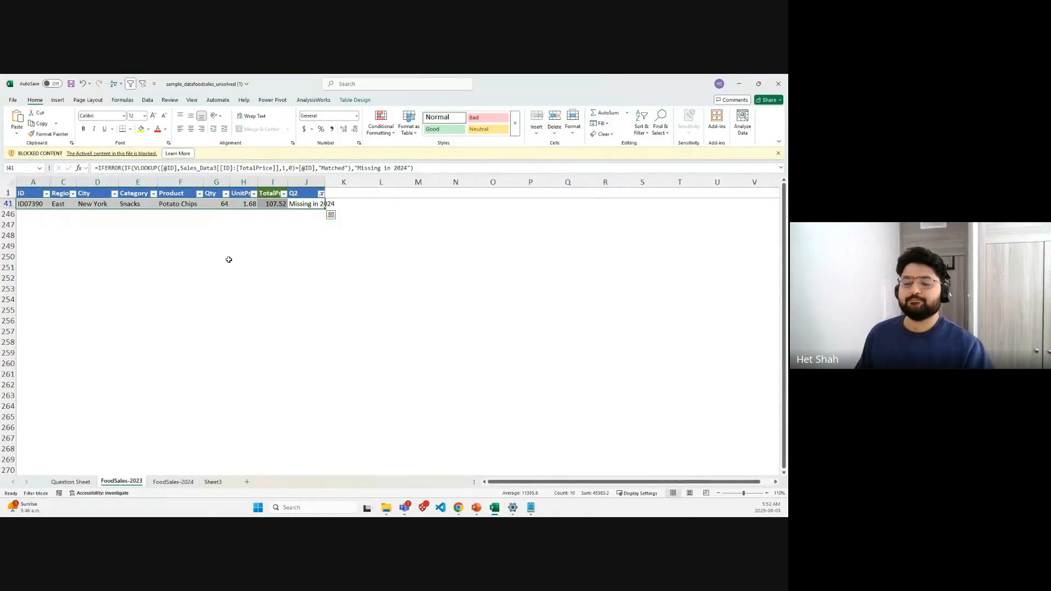
click(260, 213)
Step: Compare the filtered 2023 row between the two sample_datafoodsales_unsolved workbooks
key(alt+Tab)
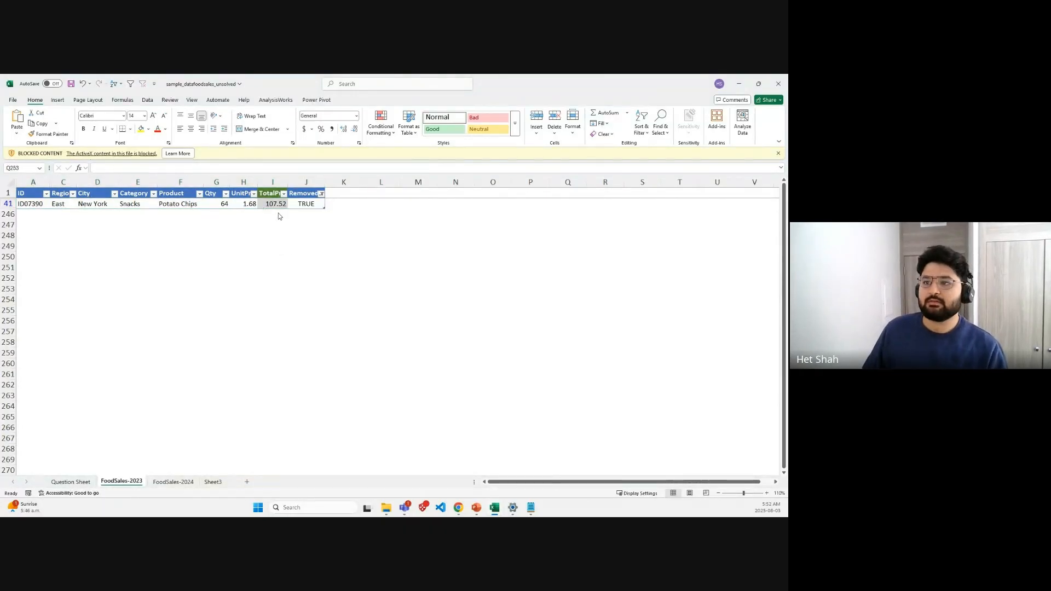
key(alt+Tab)
key(alt+Tab)
key(alt+Tab)
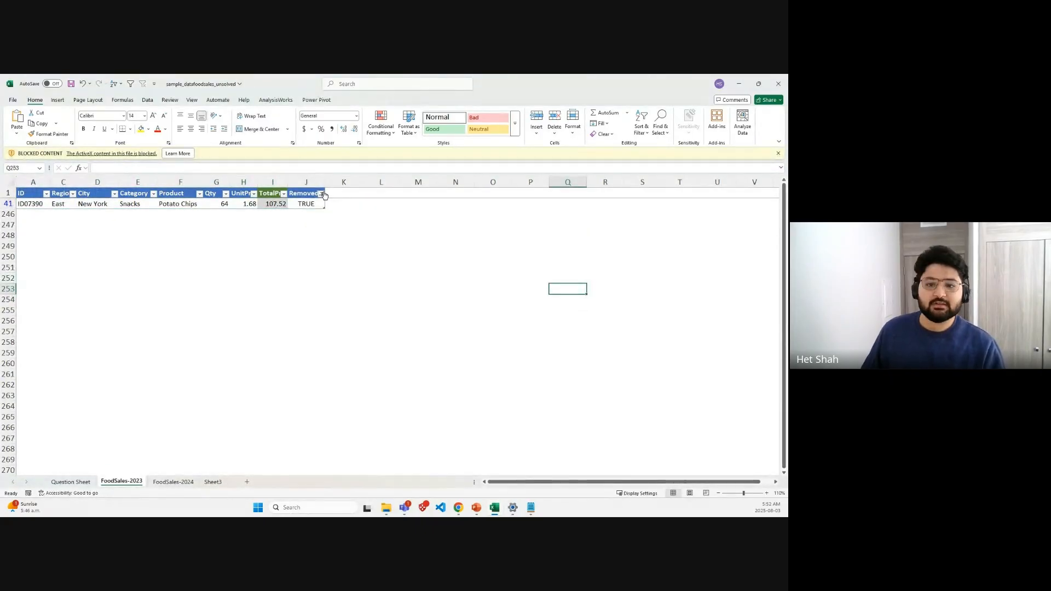
Step: Show both TRUE and FALSE rows again in the Removed? column filter of the FoodSales-2023 table
click(317, 232)
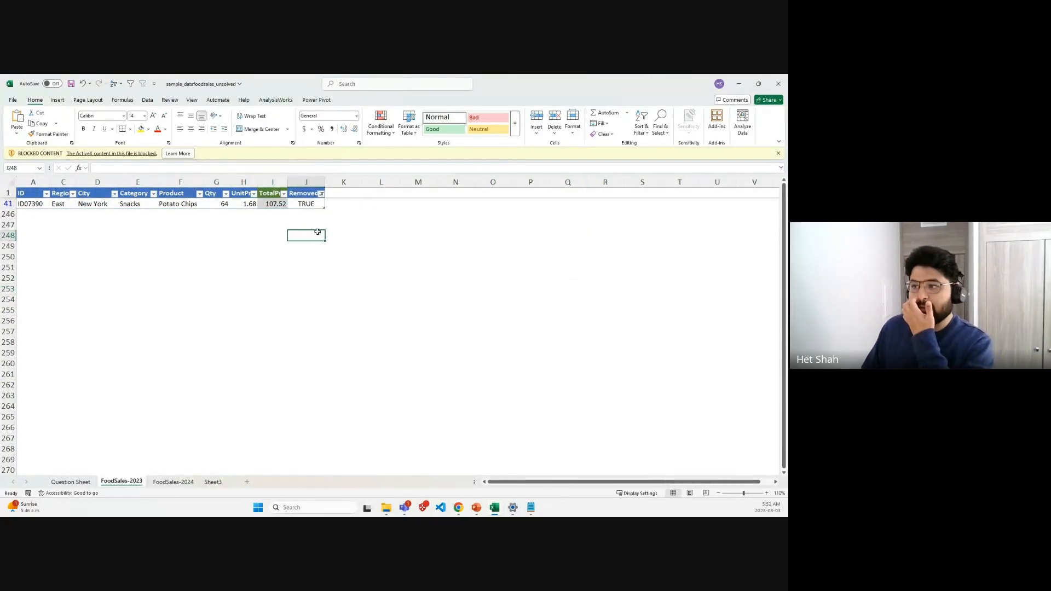
click(321, 193)
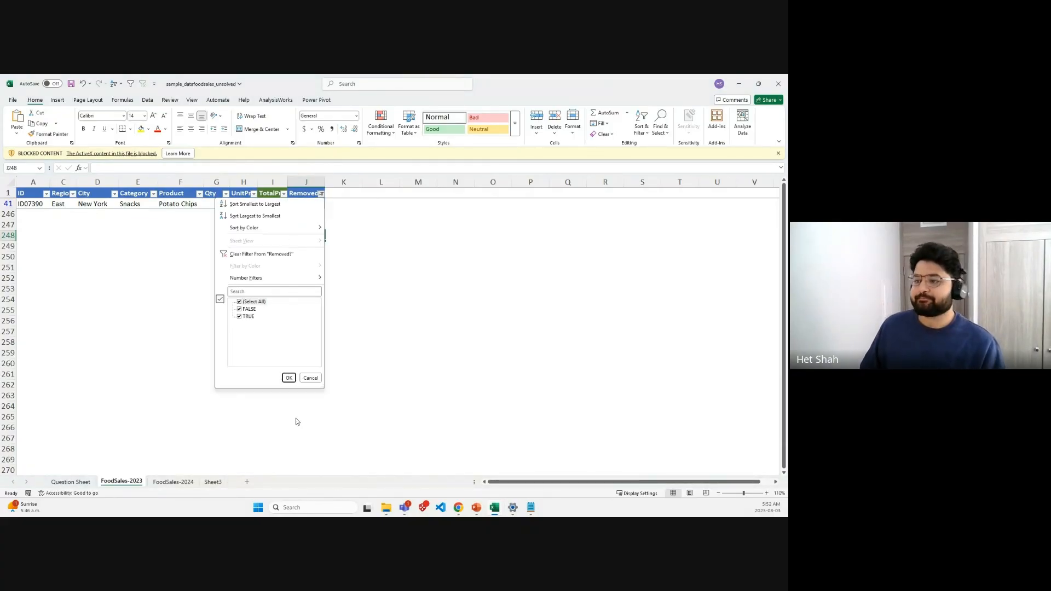
click(288, 378)
Step: Review question 3 on the Question Sheet together with questions 1 and 2
click(172, 484)
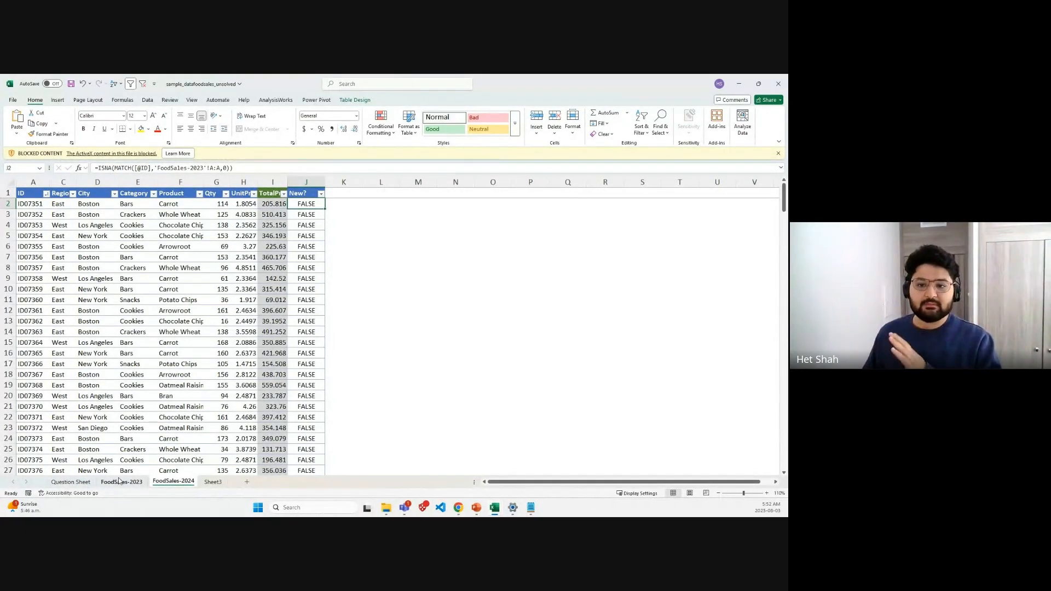
click(71, 481)
click(54, 294)
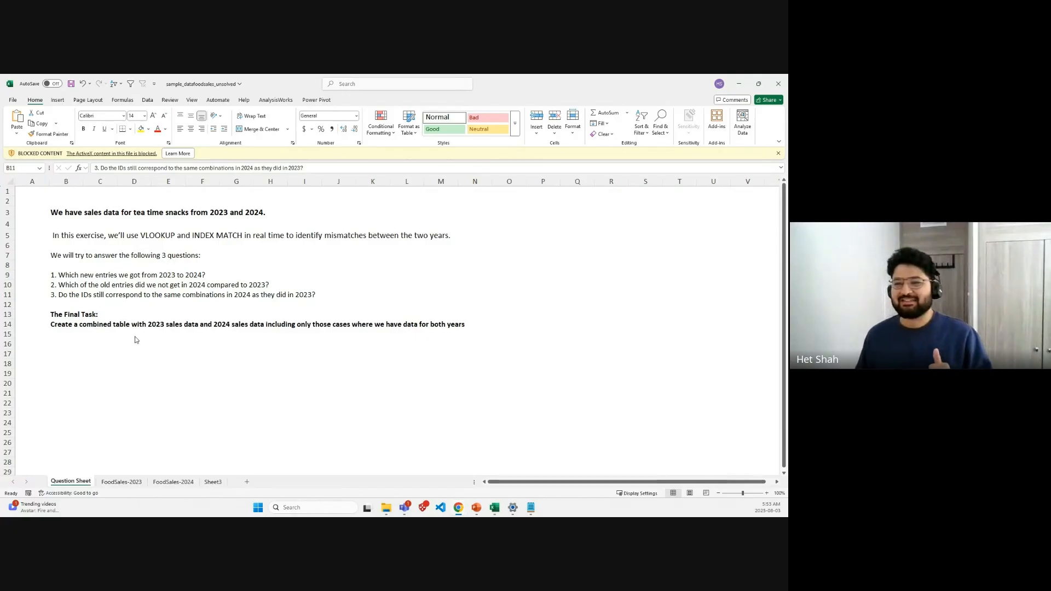
click(75, 295)
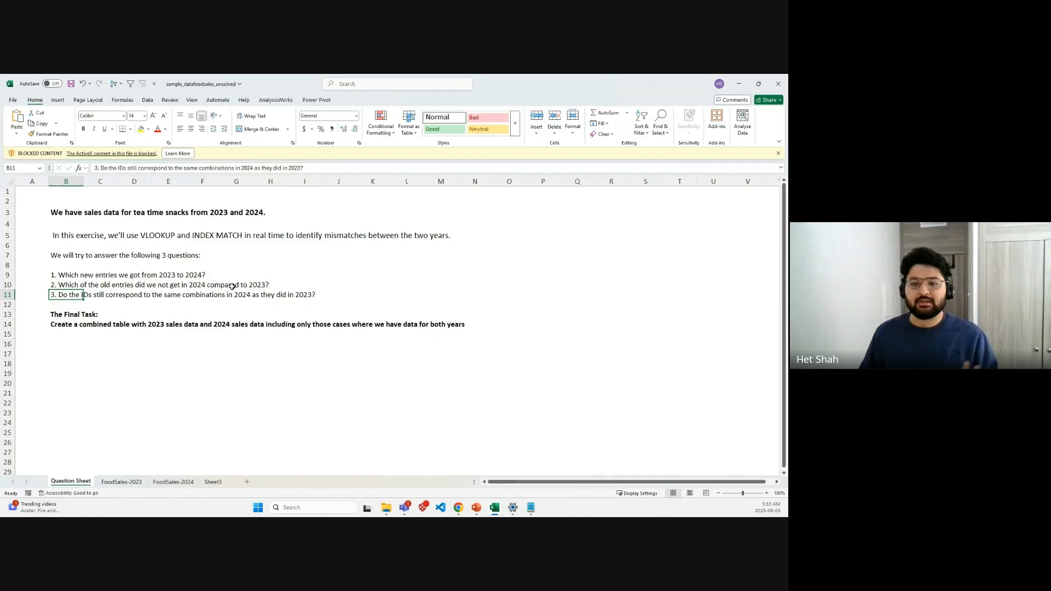
key(alt+Tab)
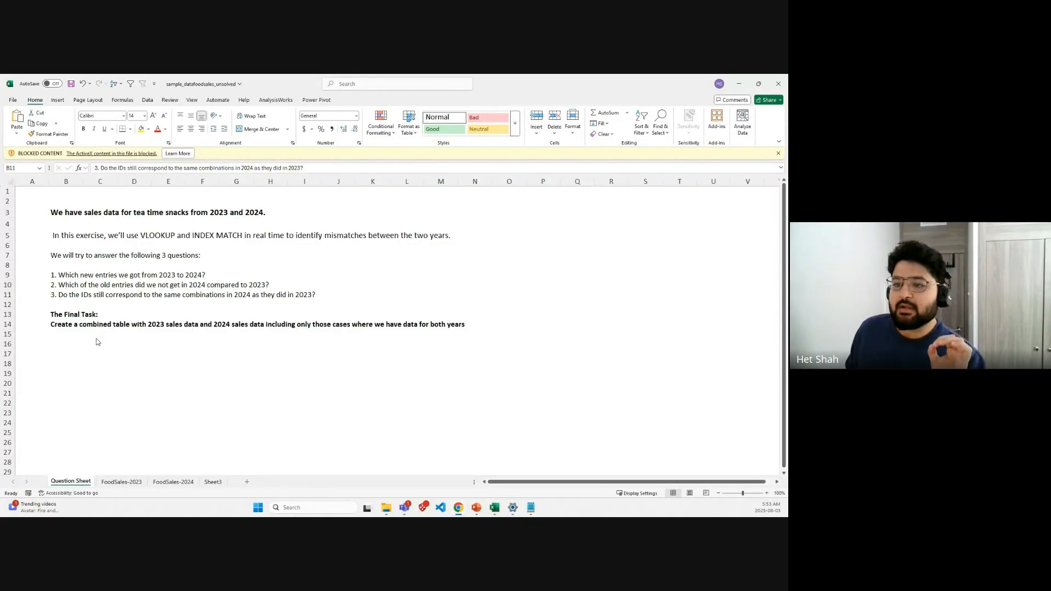
drag(46, 276, 81, 285)
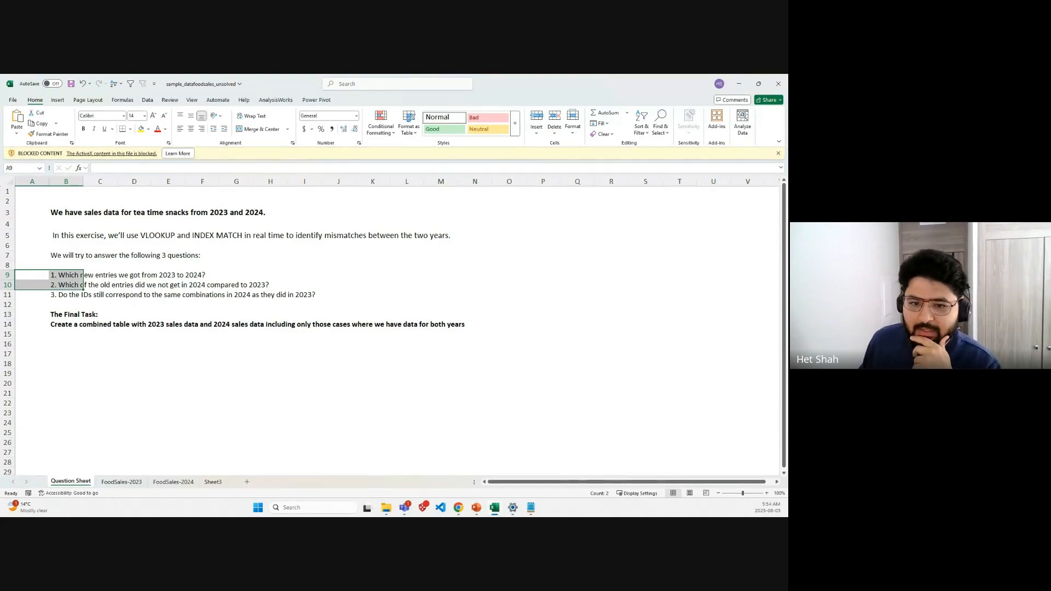
Step: Examine the ID through Product fields of the first records on the FoodSales-2023 and FoodSales-2024 sheets
click(118, 481)
drag(32, 207, 201, 214)
click(460, 274)
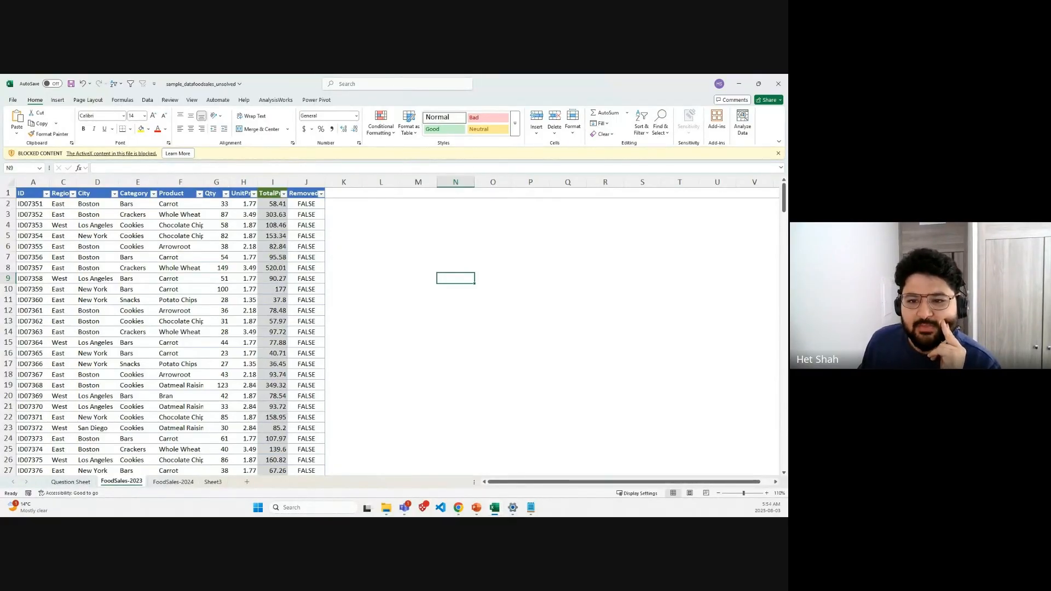
key(alt+Tab)
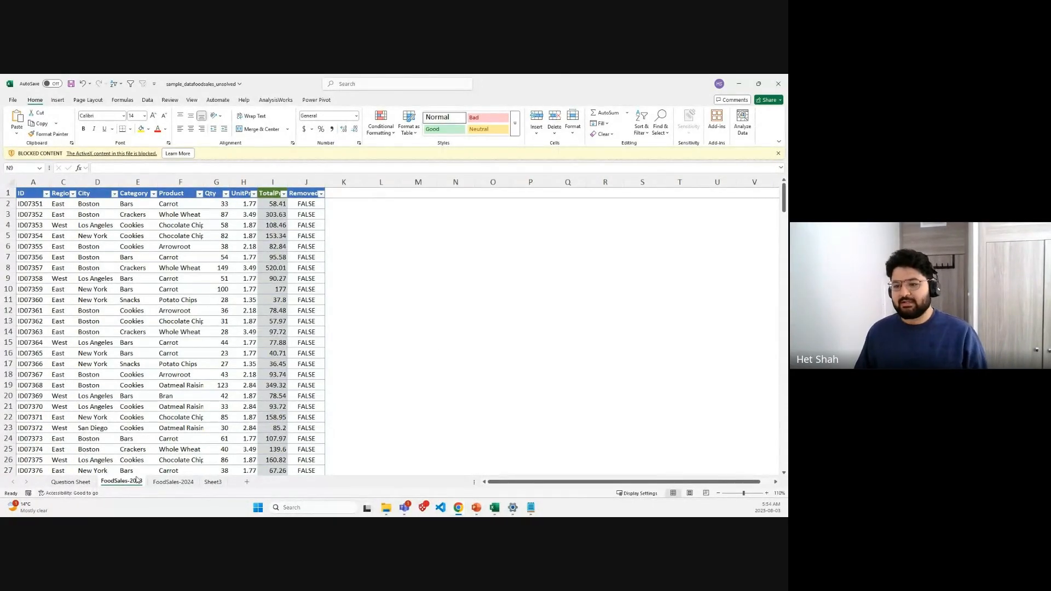
click(176, 484)
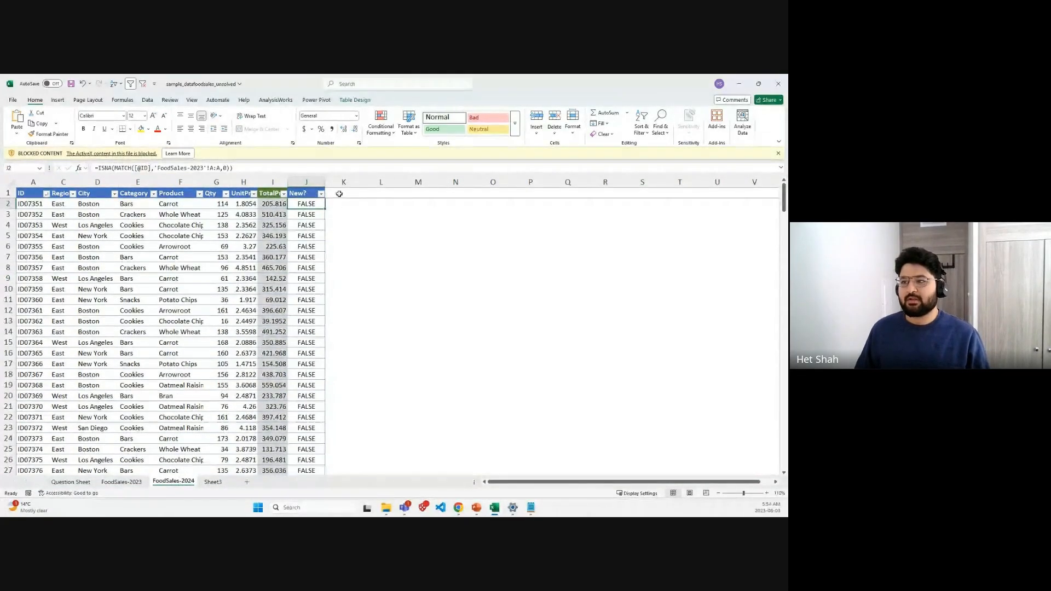
click(340, 193)
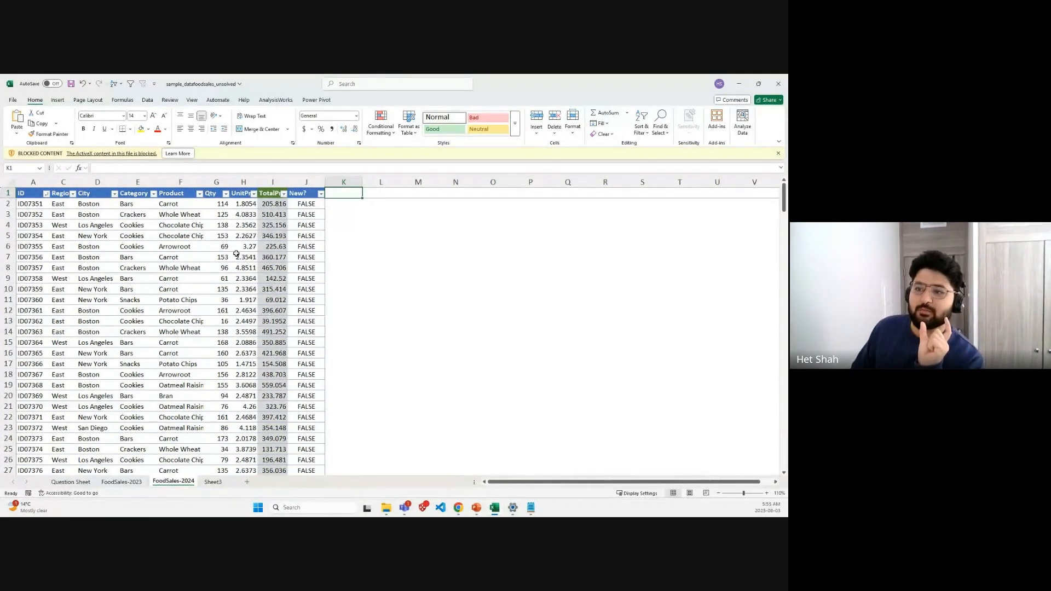
click(31, 205)
drag(30, 204, 195, 202)
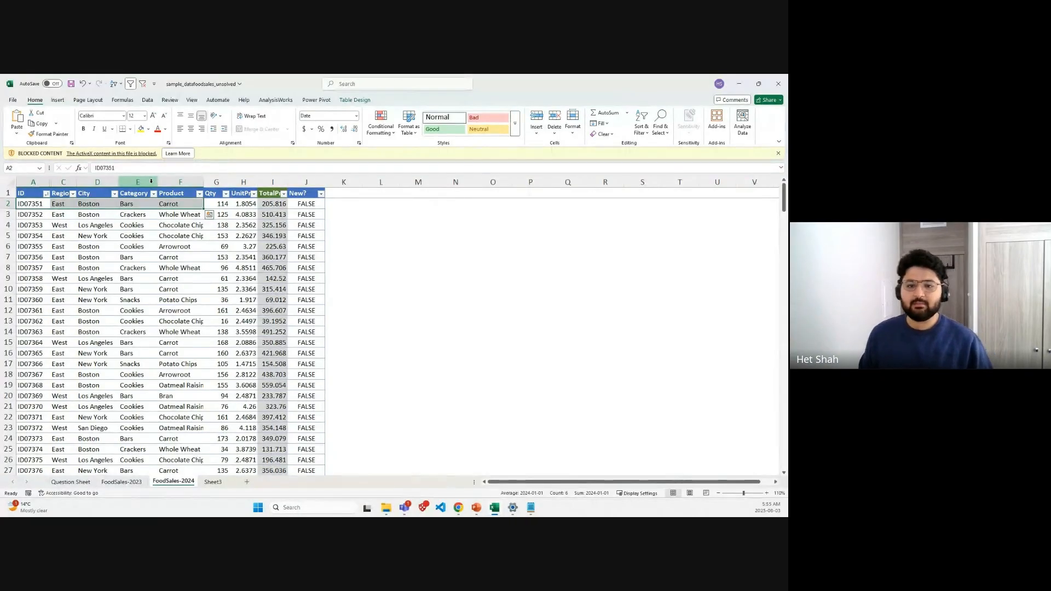
Step: Add a column headed "CompositeId" in K1 of the FoodSales-2024 table
click(342, 194)
text(CompositeId)
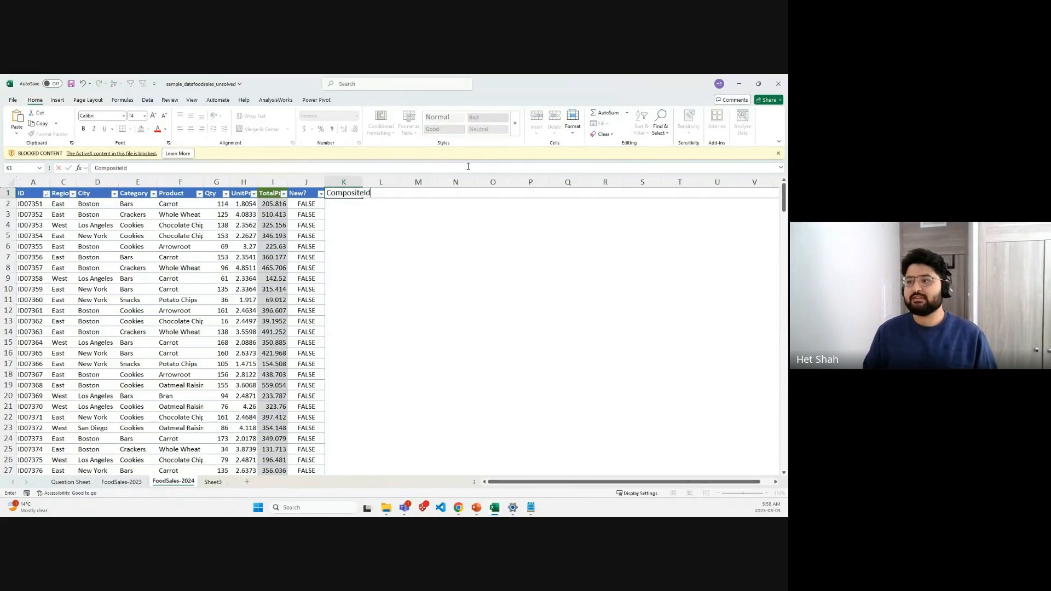
key(Return)
Step: Fill the 2024 CompositeId column with =CONCAT(Sales_Data3[@[ID]:[Product]]) and fit the column width to its contents
text(=CONCAT)
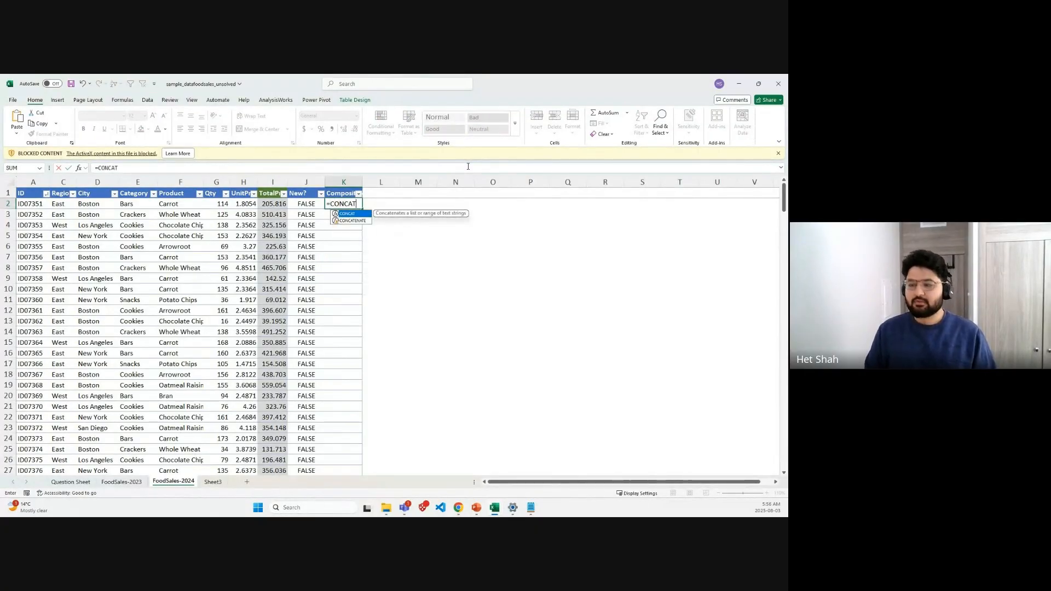
text(()
drag(27, 208, 183, 204)
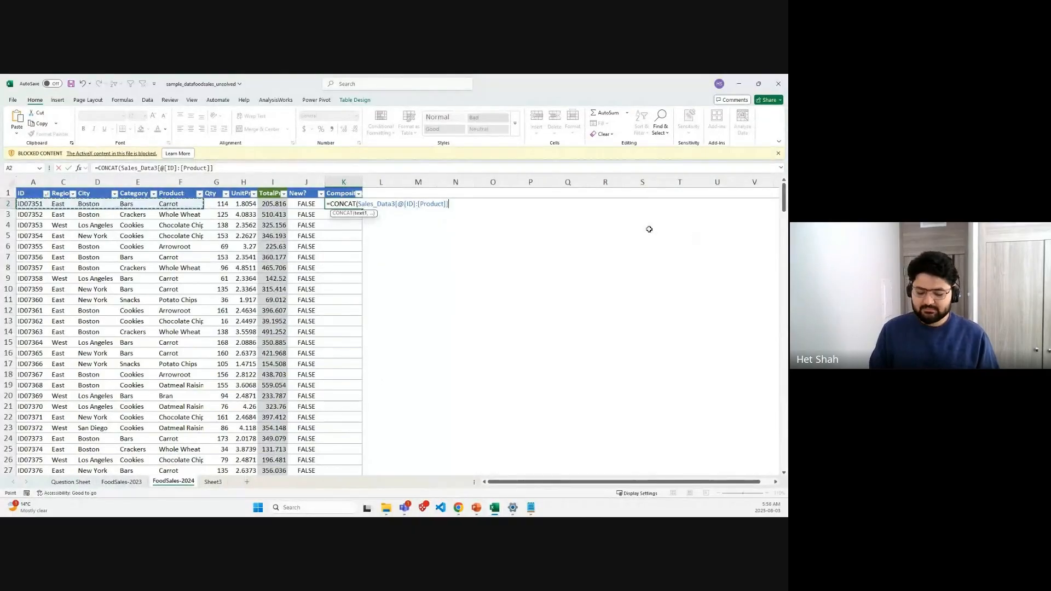
text())
key(Return)
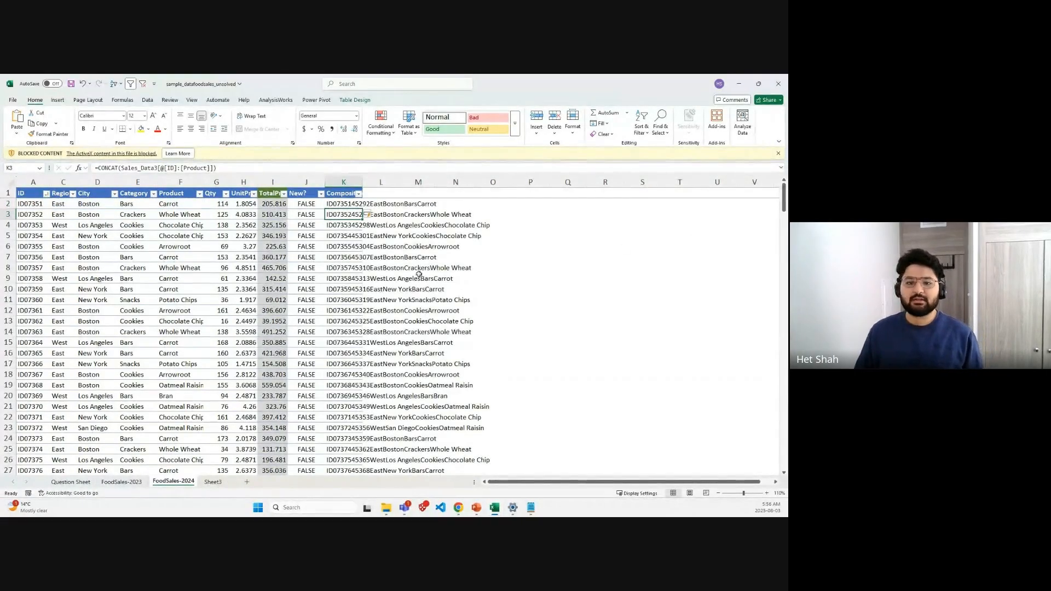
double_click(362, 182)
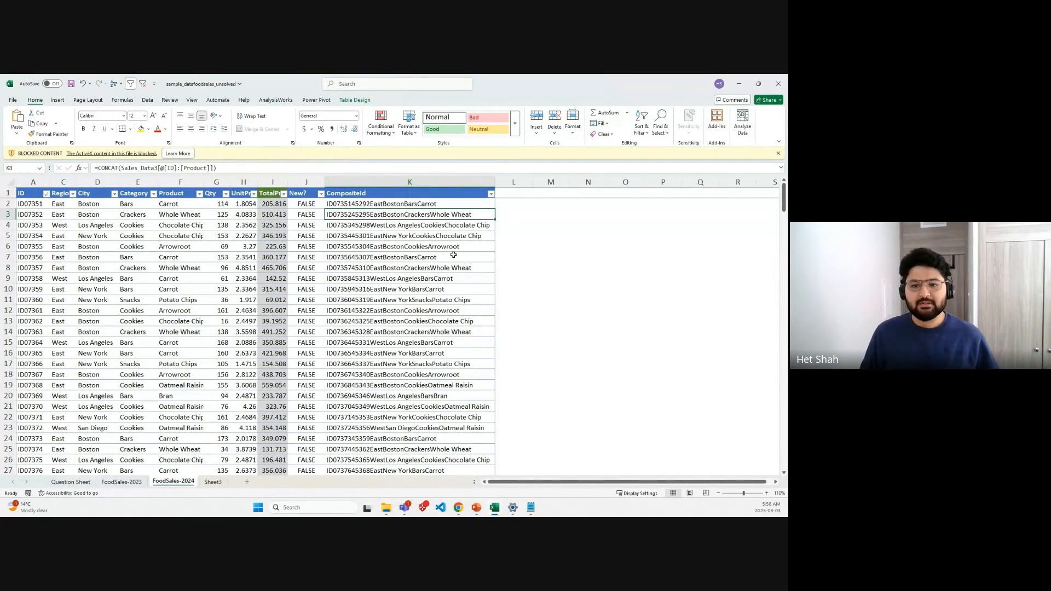
key(Up)
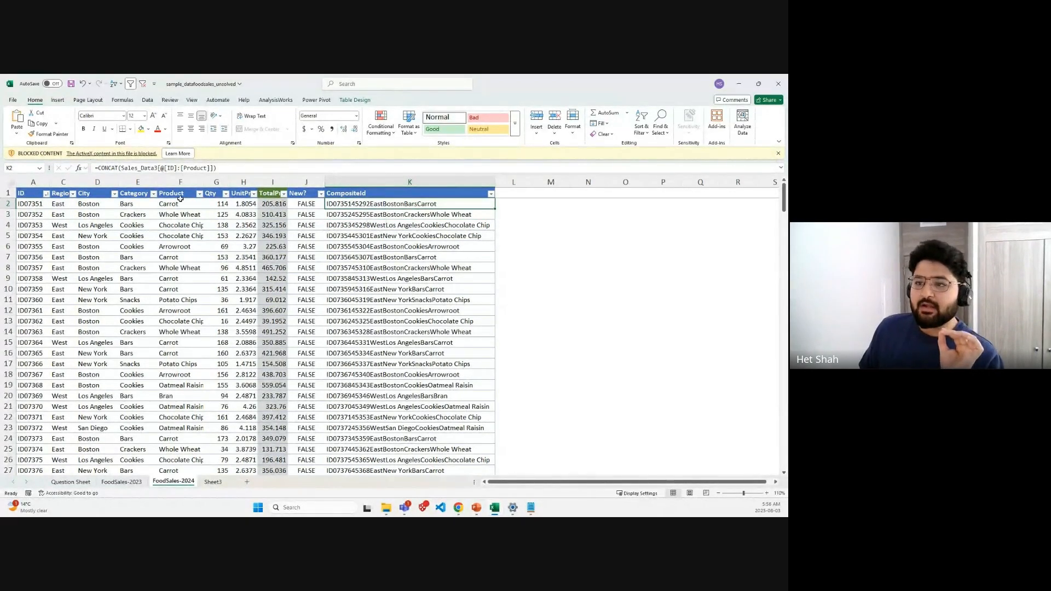
Step: Examine the Region and City filter values and the Region-to-Product combination in row 11 of the FoodSales-2024 table
click(73, 194)
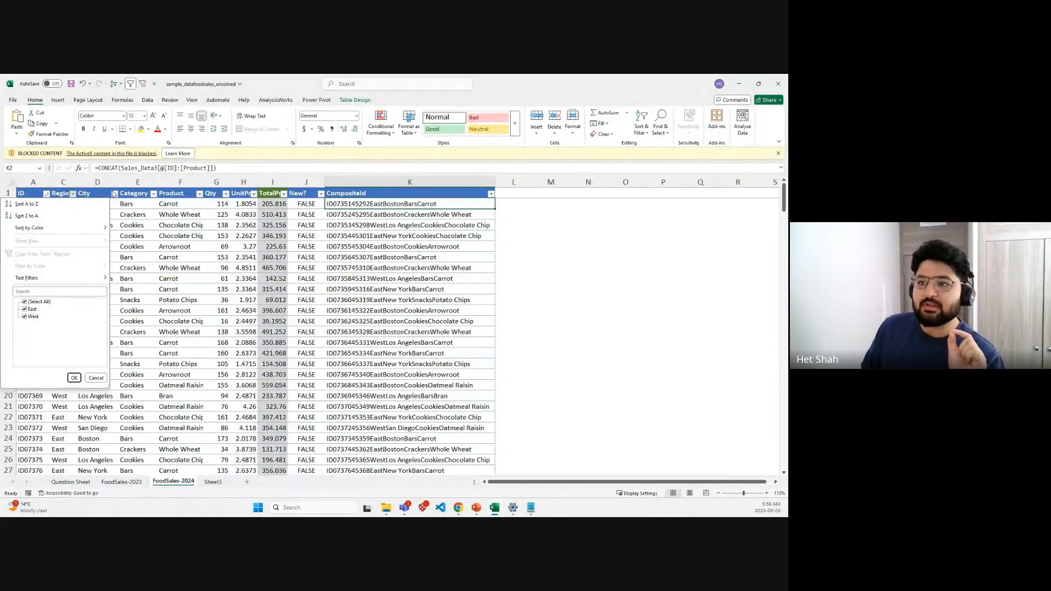
click(102, 192)
click(115, 194)
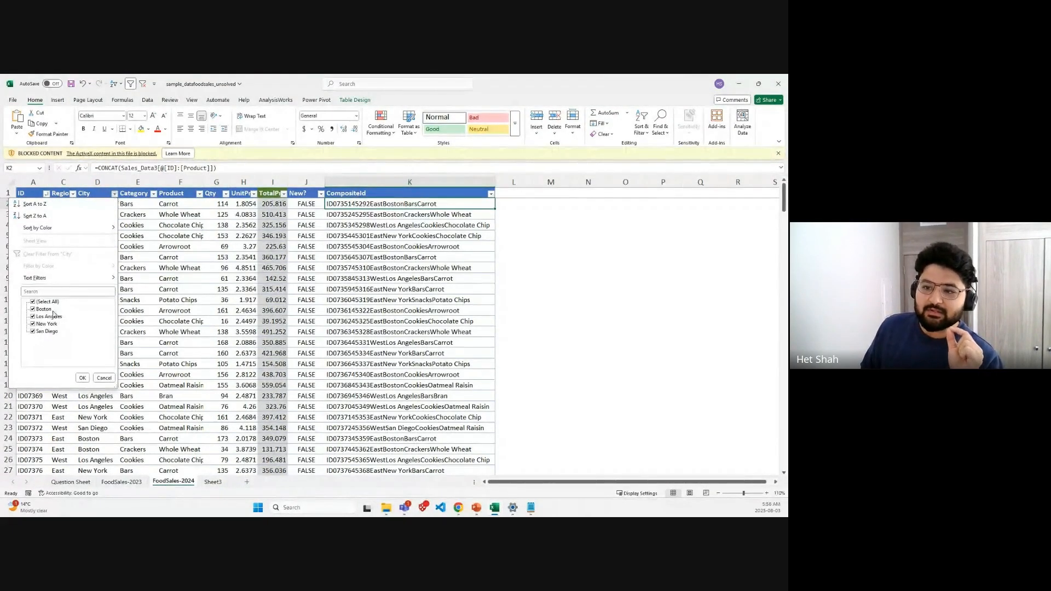
click(59, 194)
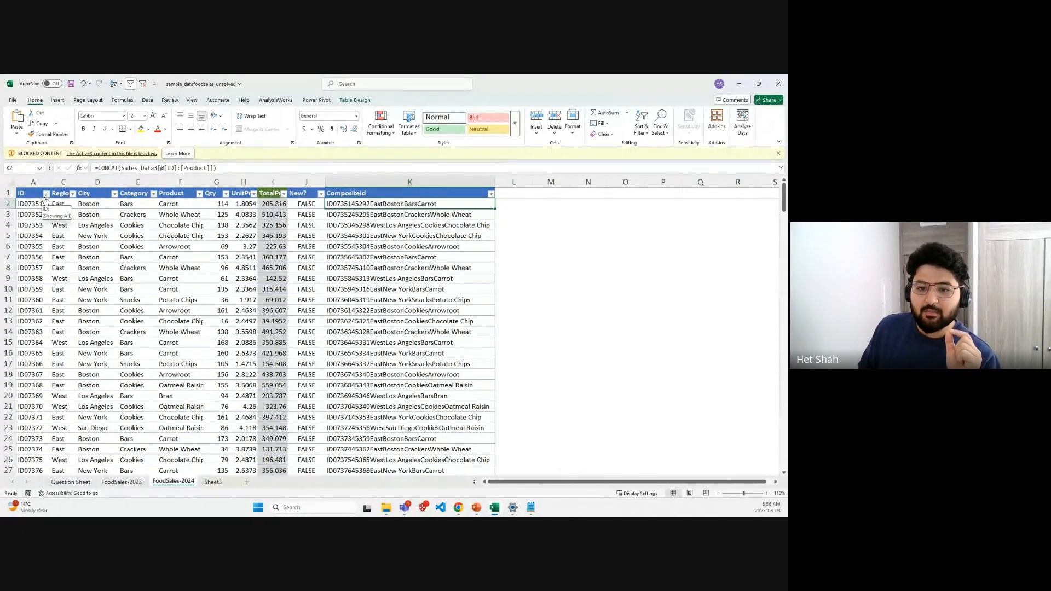
click(36, 303)
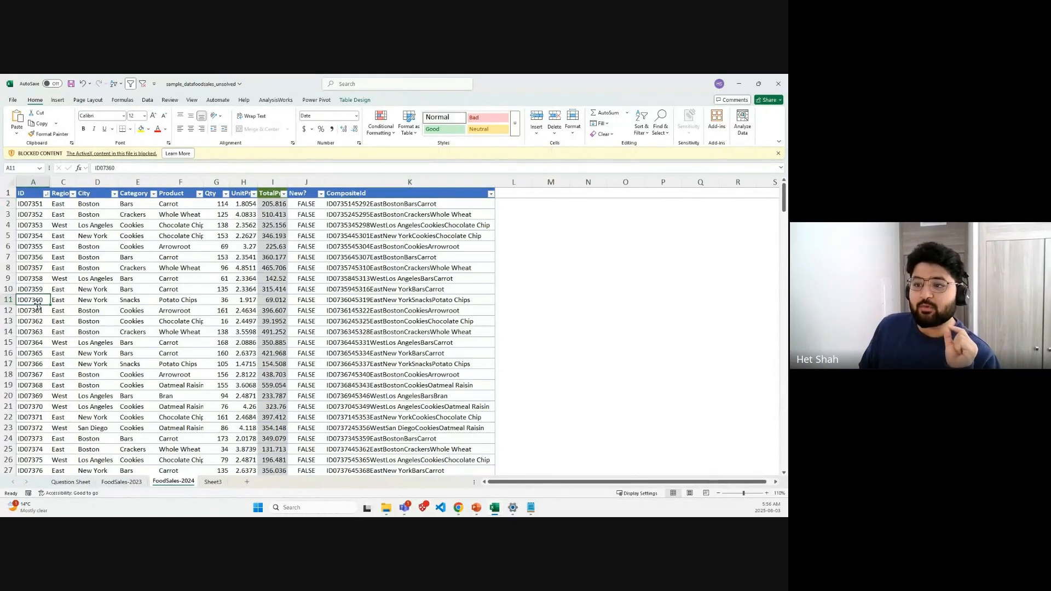
drag(175, 303, 51, 300)
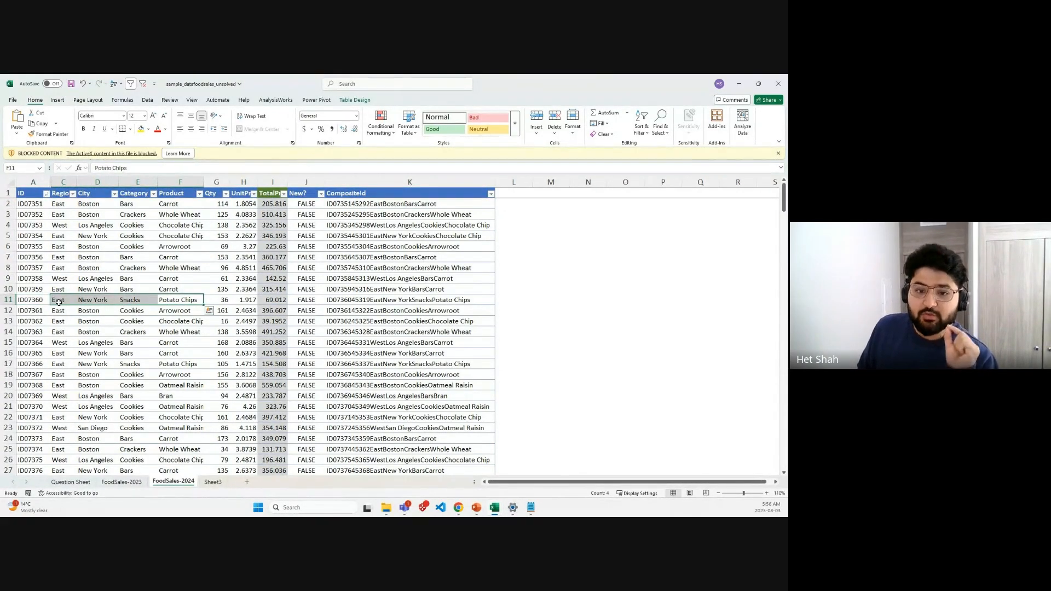
click(384, 194)
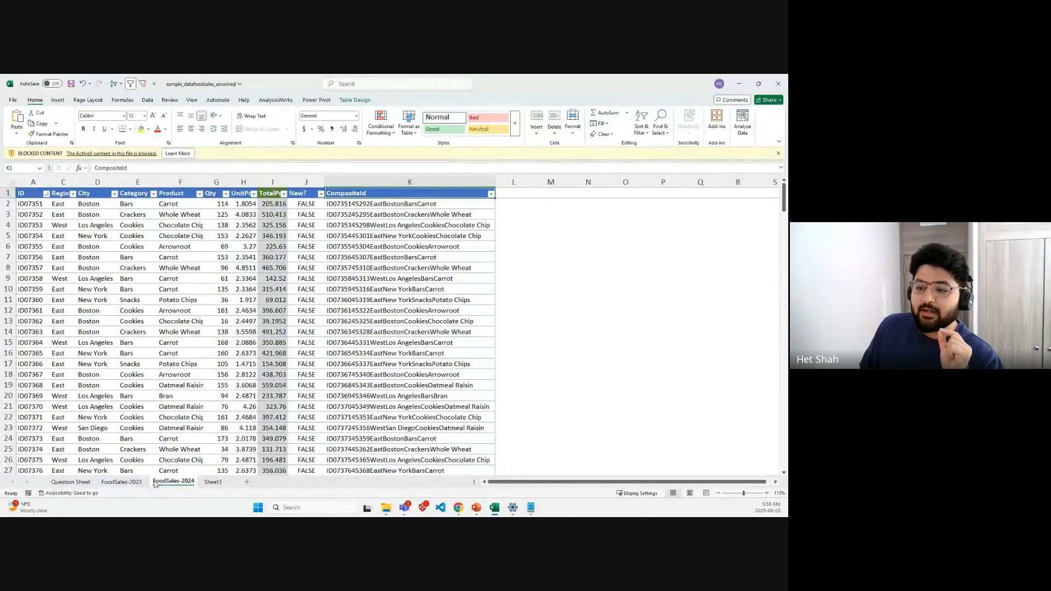
Step: Add a column headed "CompositeId" in K1 of the FoodSales-2023 table
click(126, 486)
click(348, 194)
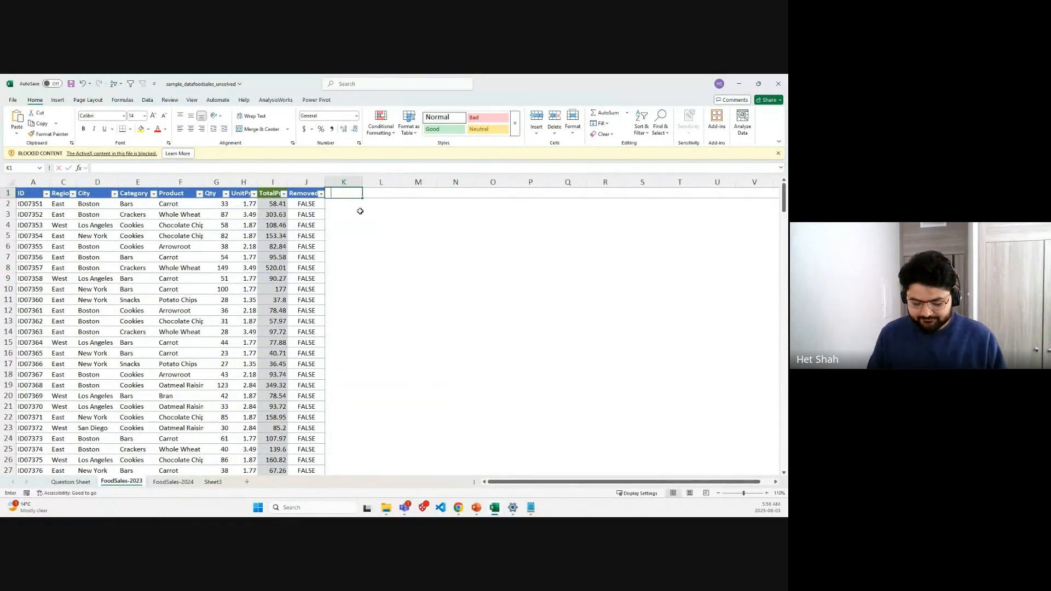
text(CompositeId)
key(Return)
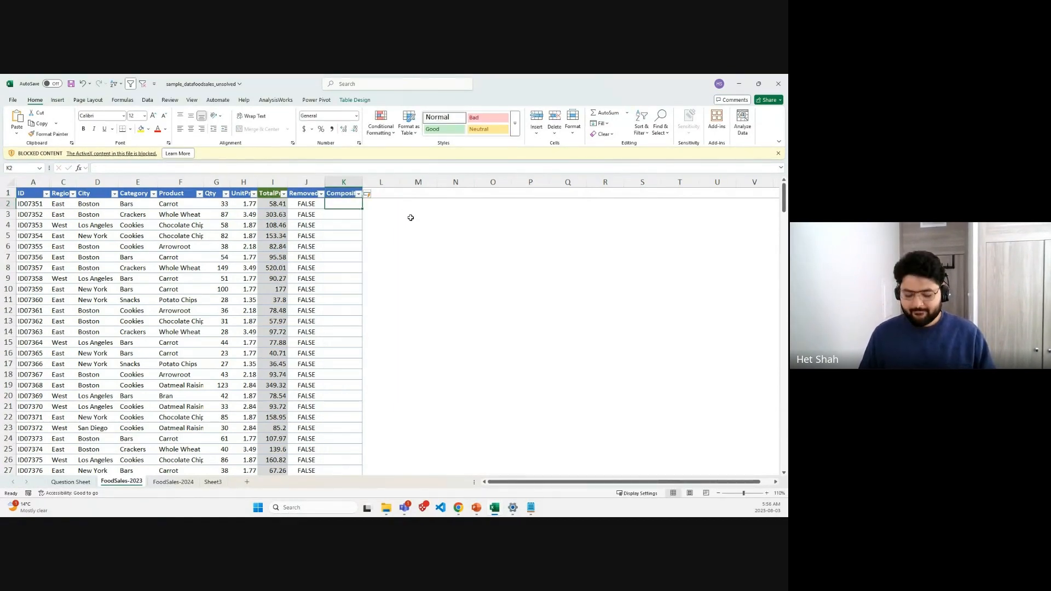
Step: Fill the 2023 CompositeId column with =CONCAT(Sales_Data[@[ID]:[Product]]) and fit the column width to its contents
text(=CONCAT)
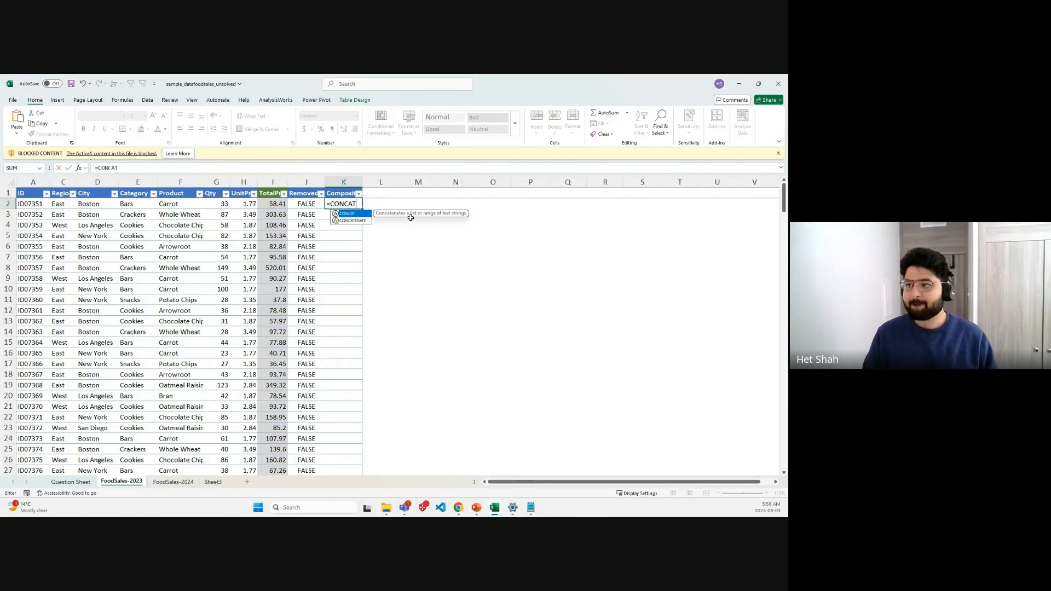
text(()
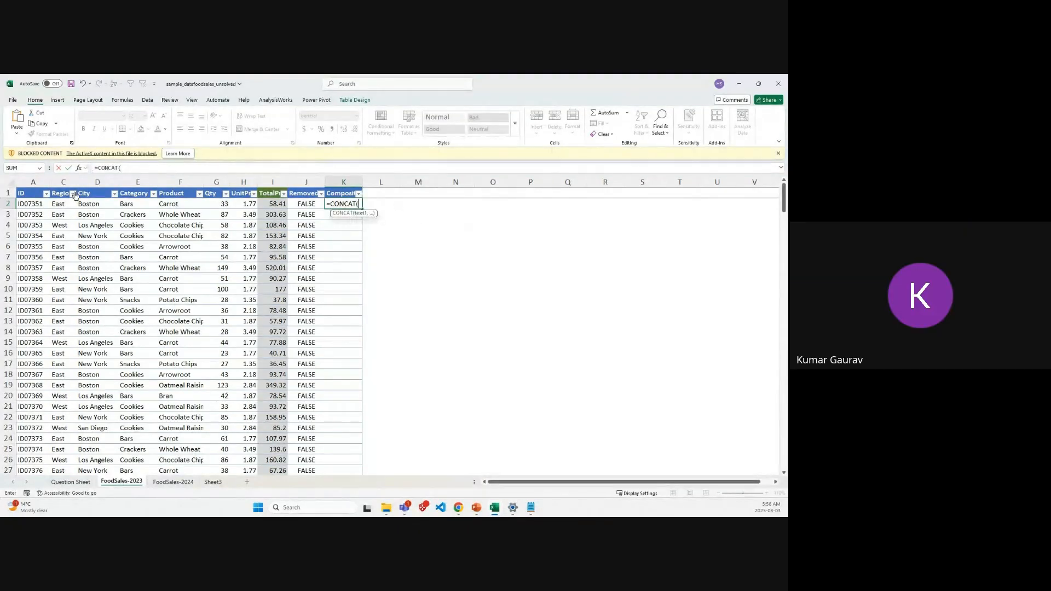
drag(48, 204, 167, 205)
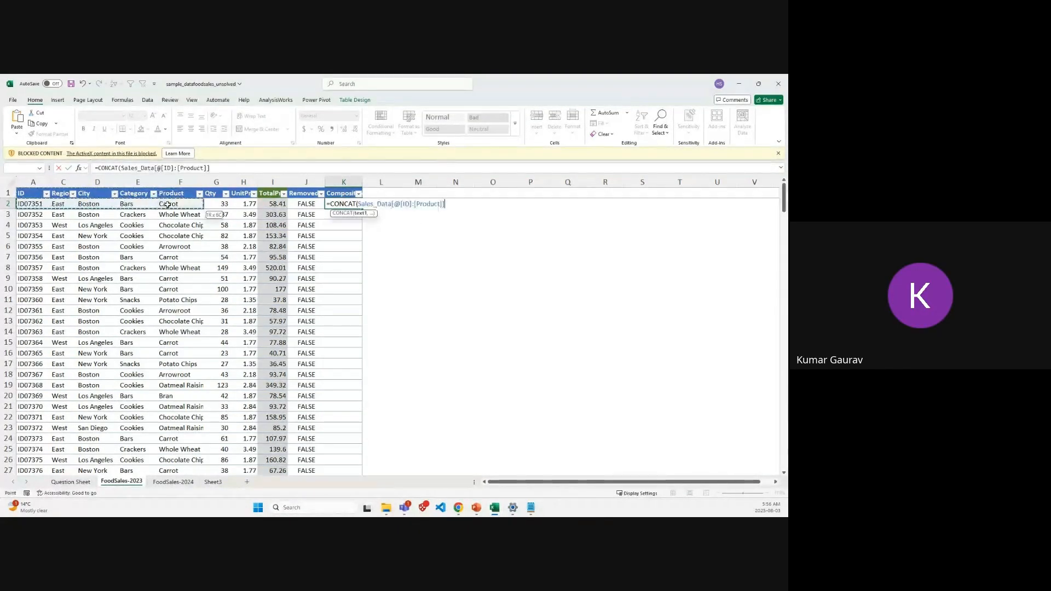
text())
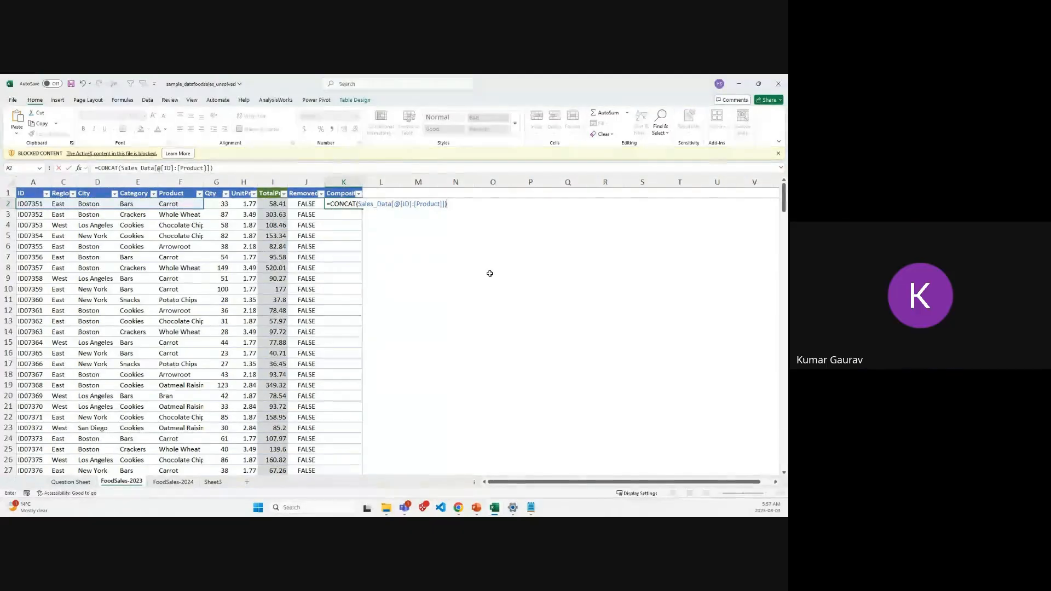
key(Return)
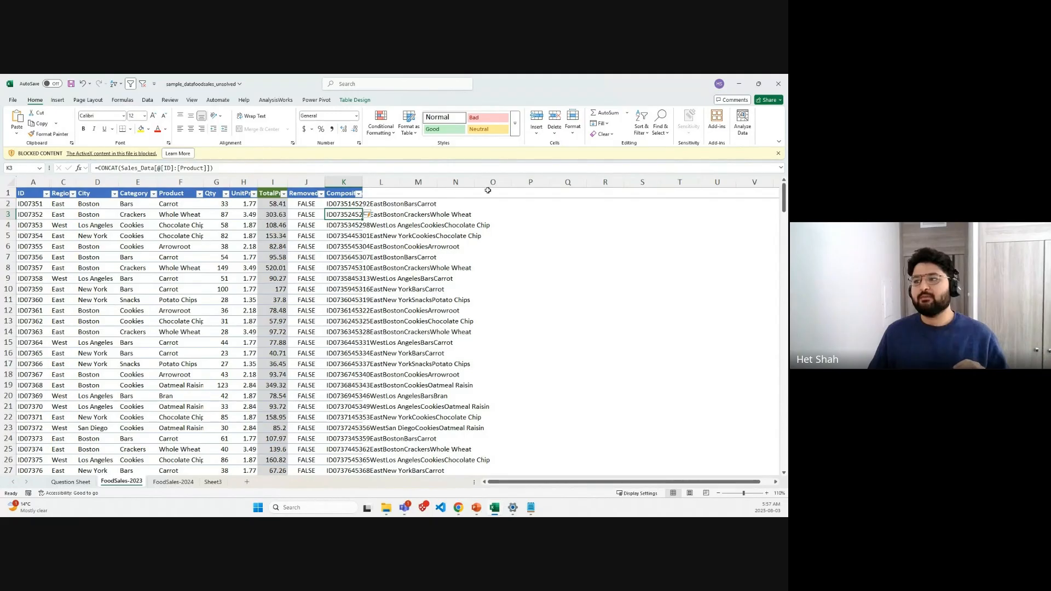
double_click(364, 182)
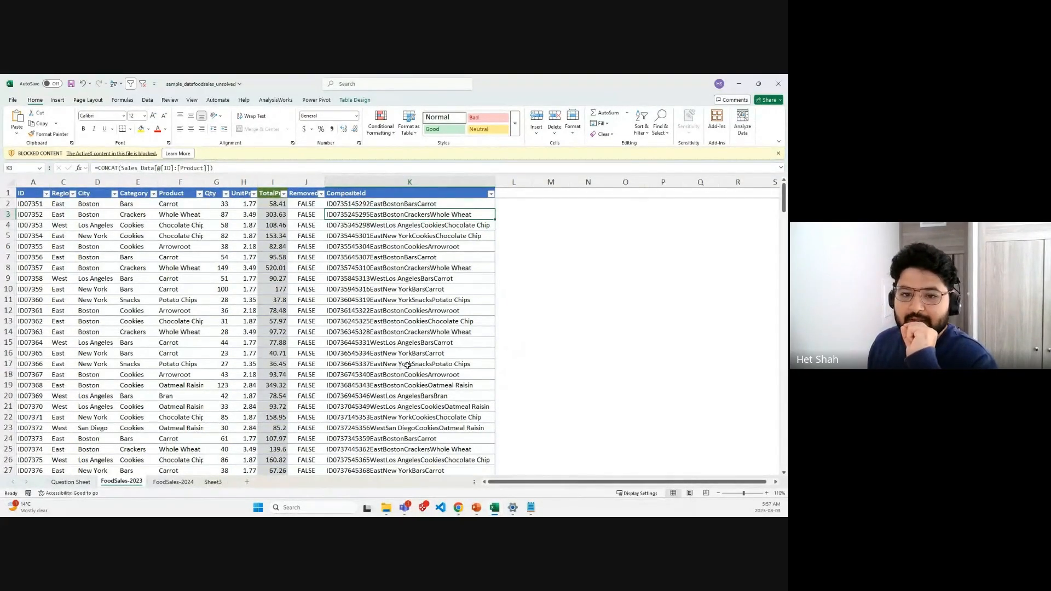
Step: Review the Final Task on the Question Sheet and examine the ID through UnitPrice data in the FoodSales-2023 table
click(71, 481)
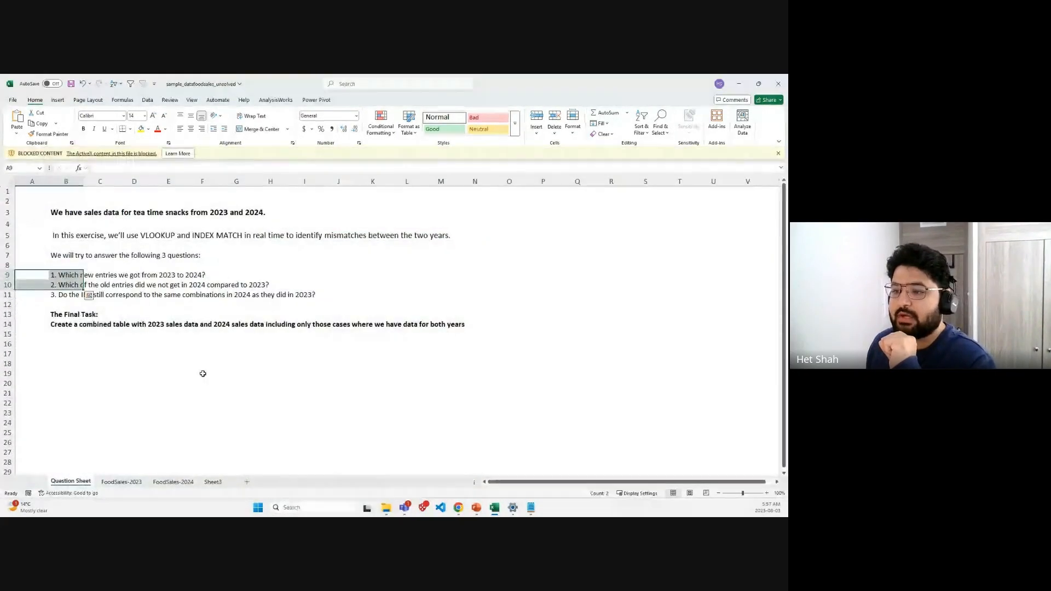
drag(60, 312, 502, 328)
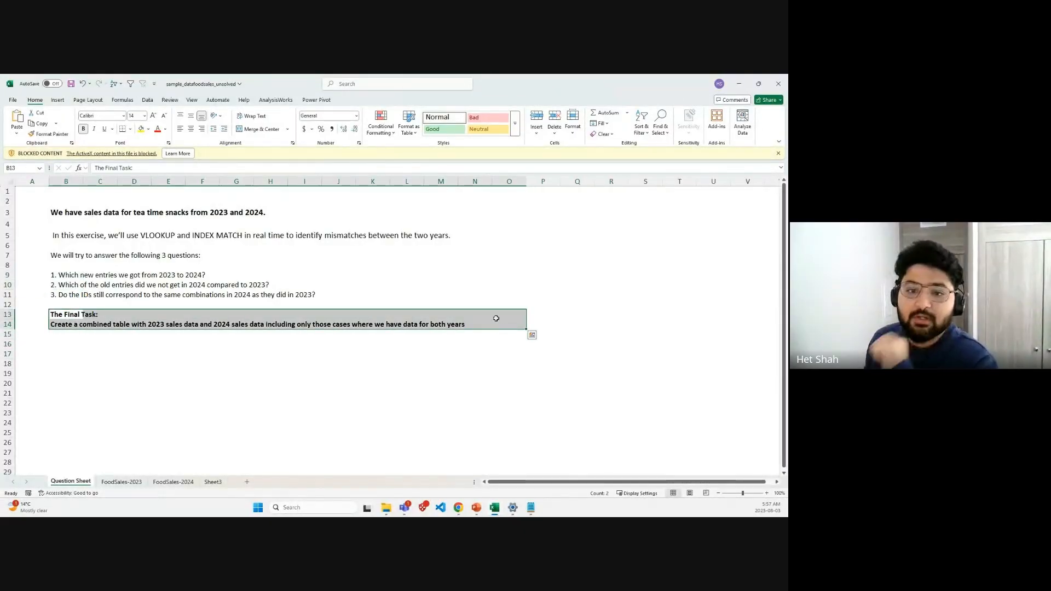
click(202, 432)
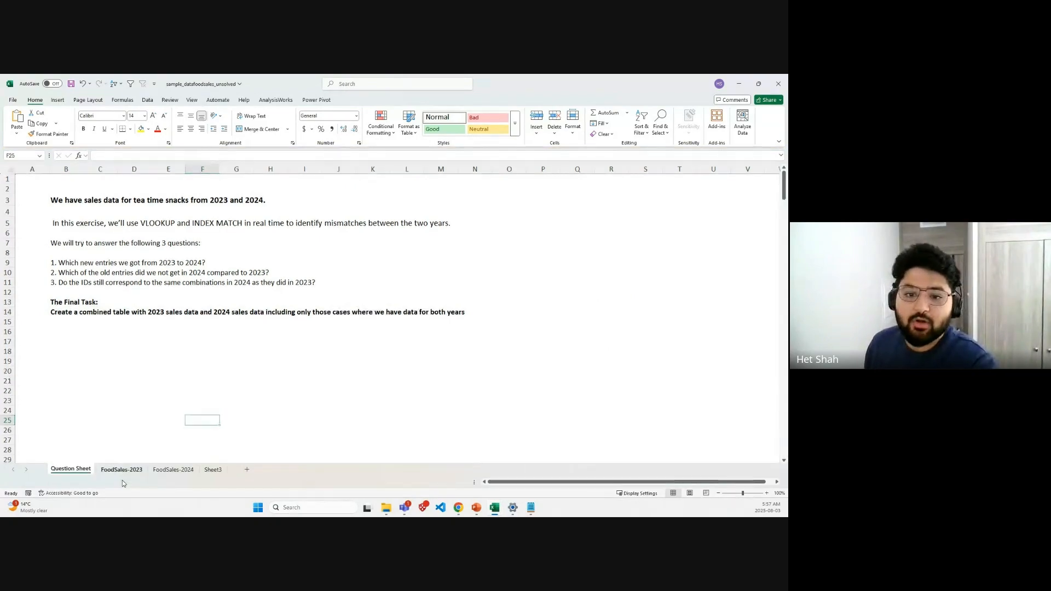
click(122, 481)
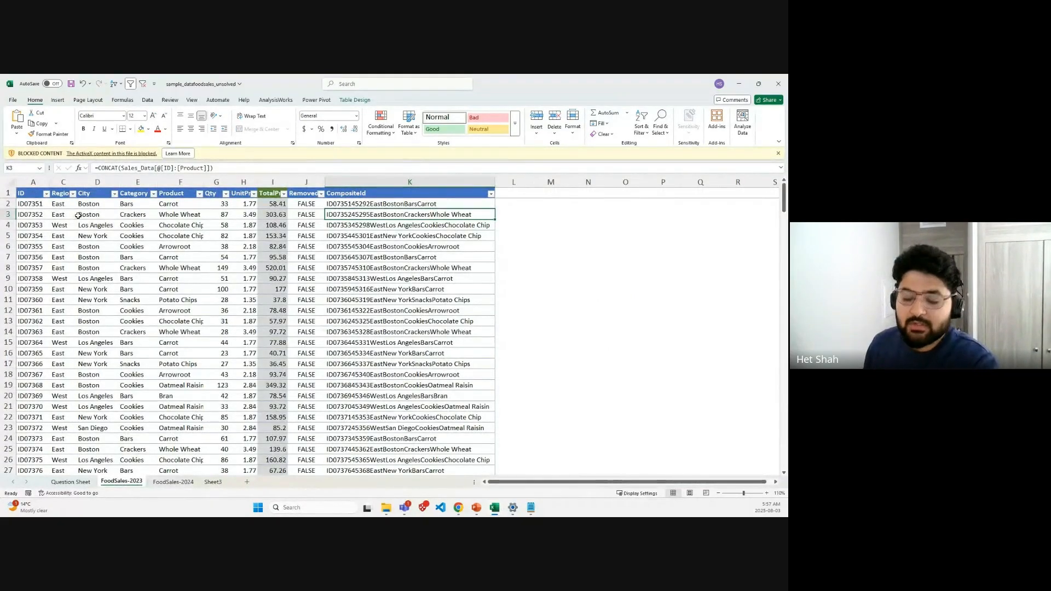
click(38, 199)
key(ctrl+shift+Down)
key(ctrl+shift+Right)
key(shift+Left)
key(shift+Left)
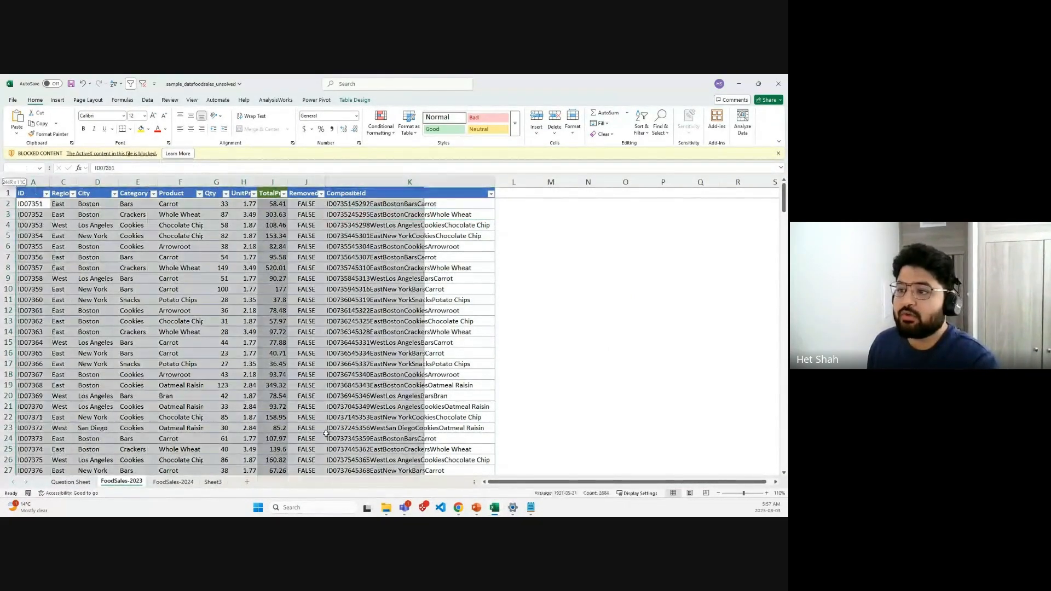
key(shift+Left)
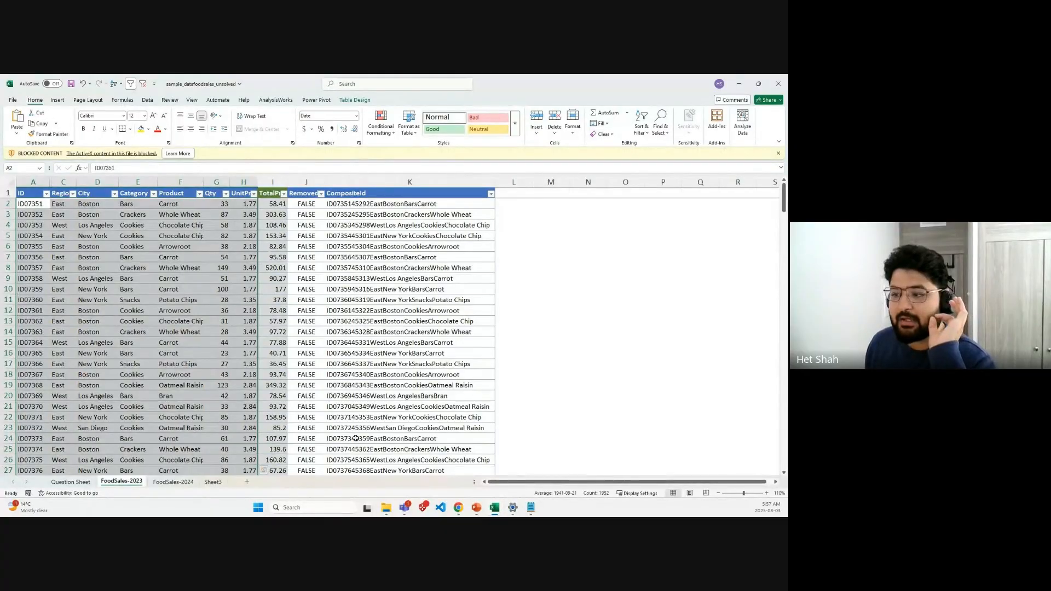
click(514, 397)
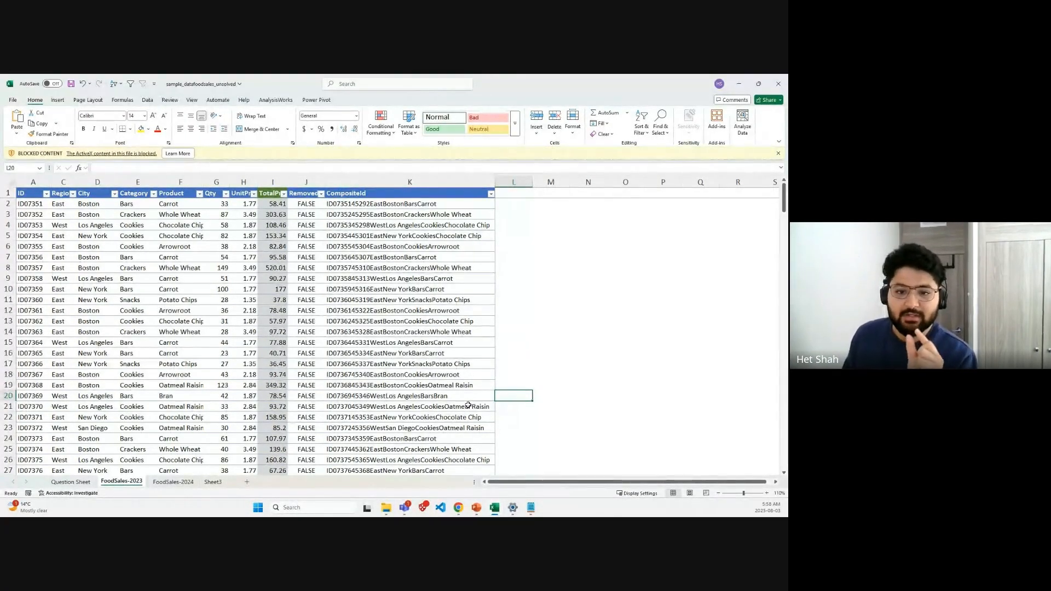
Step: Check the FoodSales-2024 table and reread question 3 on the Question Sheet about IDs keeping the same combinations
click(175, 482)
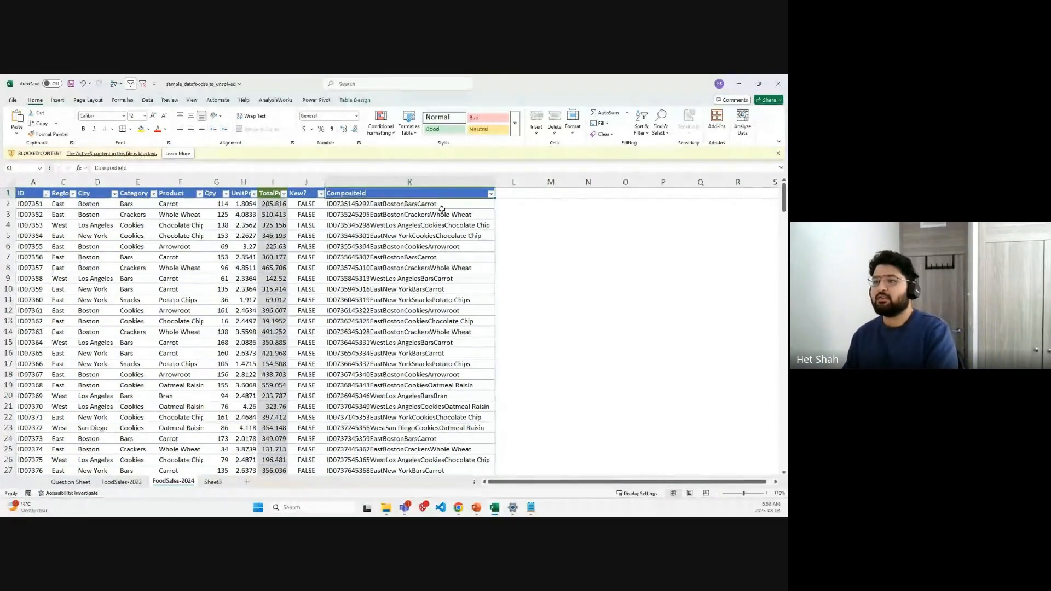
click(516, 194)
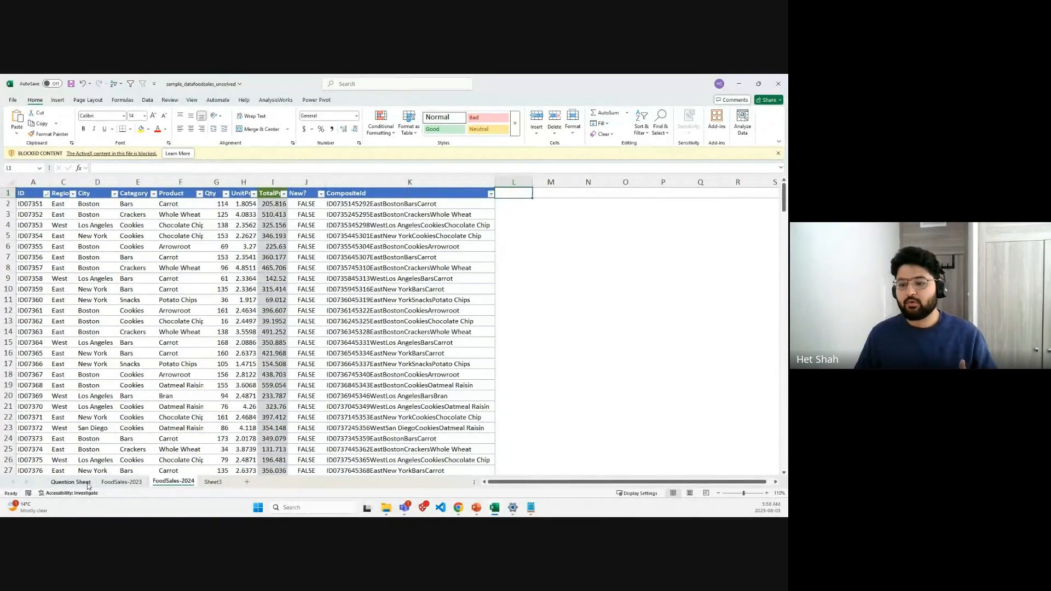
click(71, 481)
drag(65, 324, 241, 295)
click(214, 266)
drag(55, 295, 318, 302)
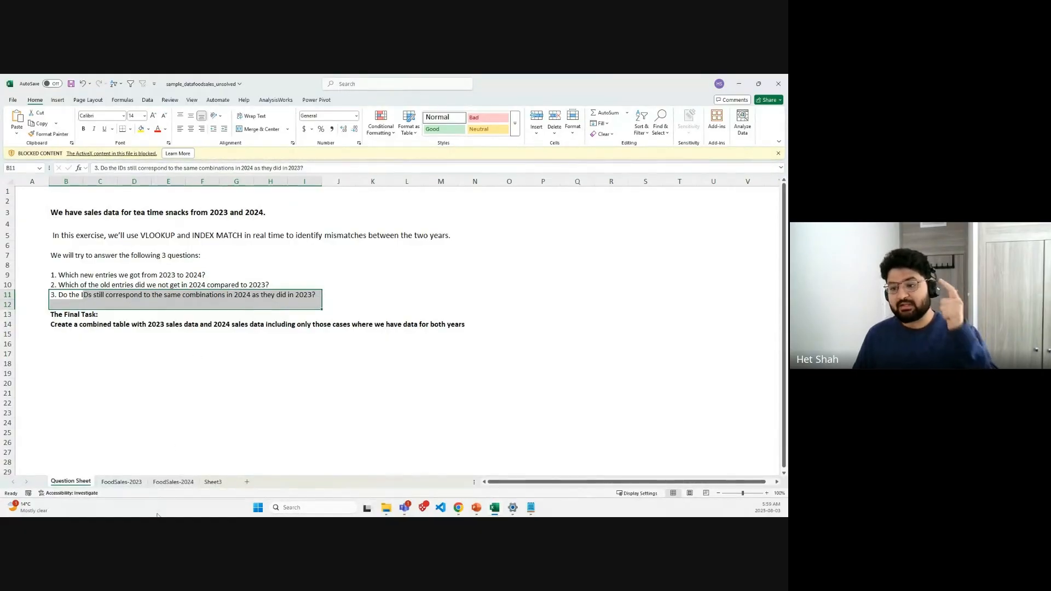
Step: Add a column headed "Mismatch?" in L1 of the FoodSales-2024 table
click(173, 481)
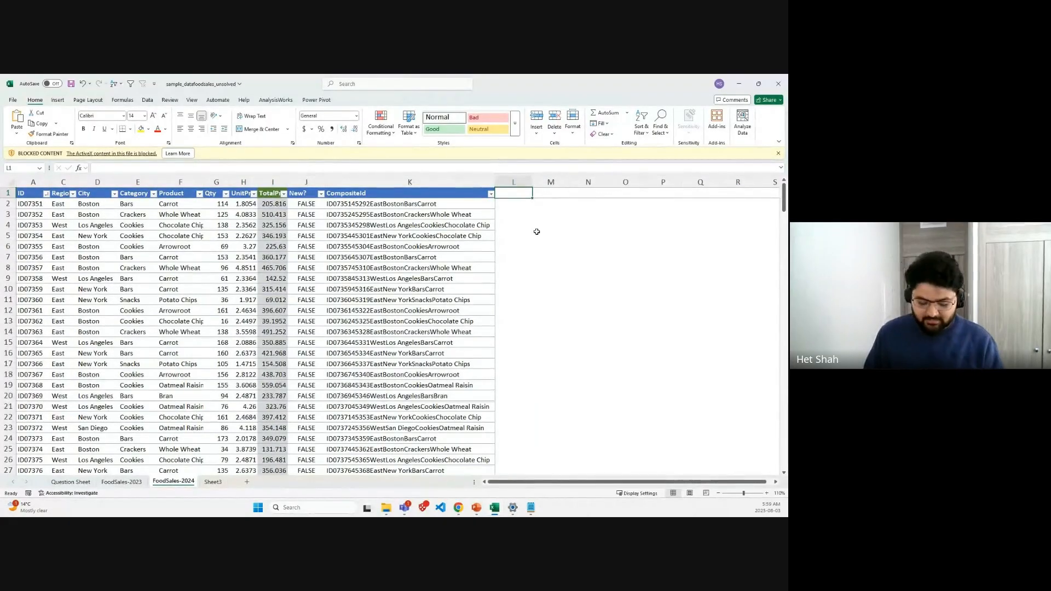
text(Mismatch?)
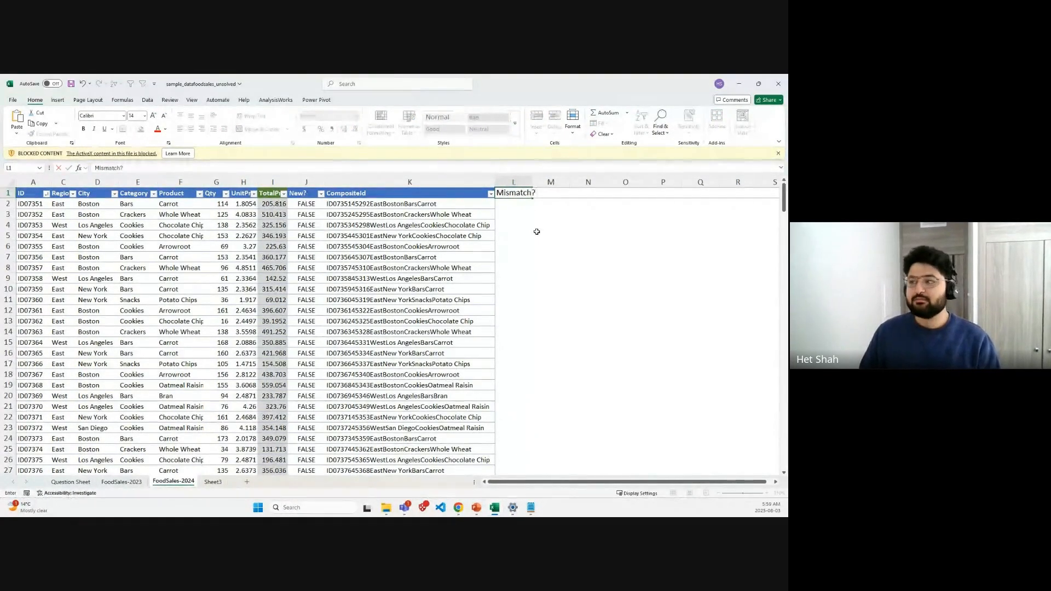
key(Return)
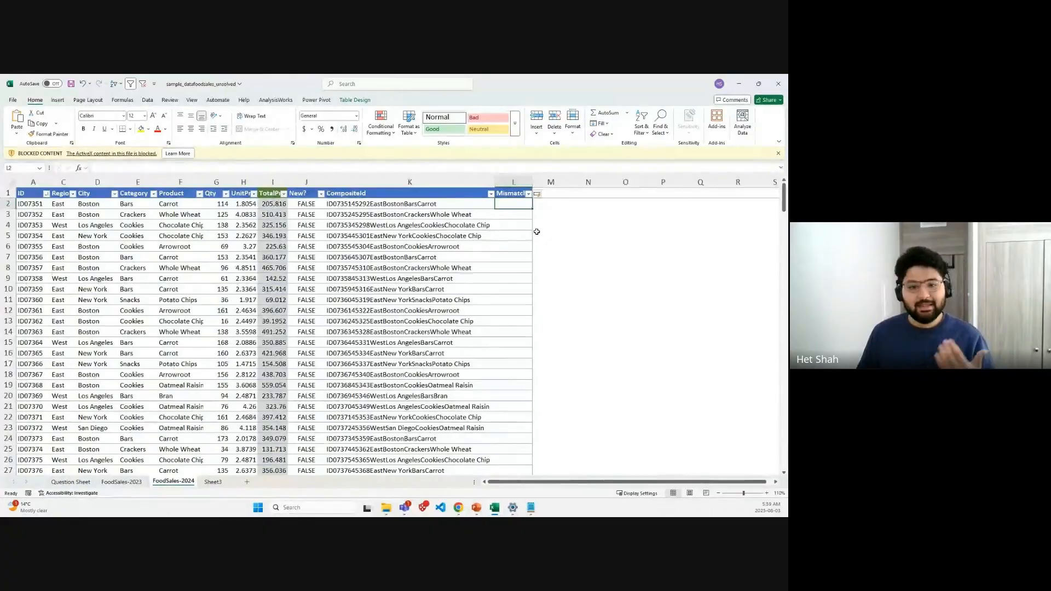
text(=ISNA()
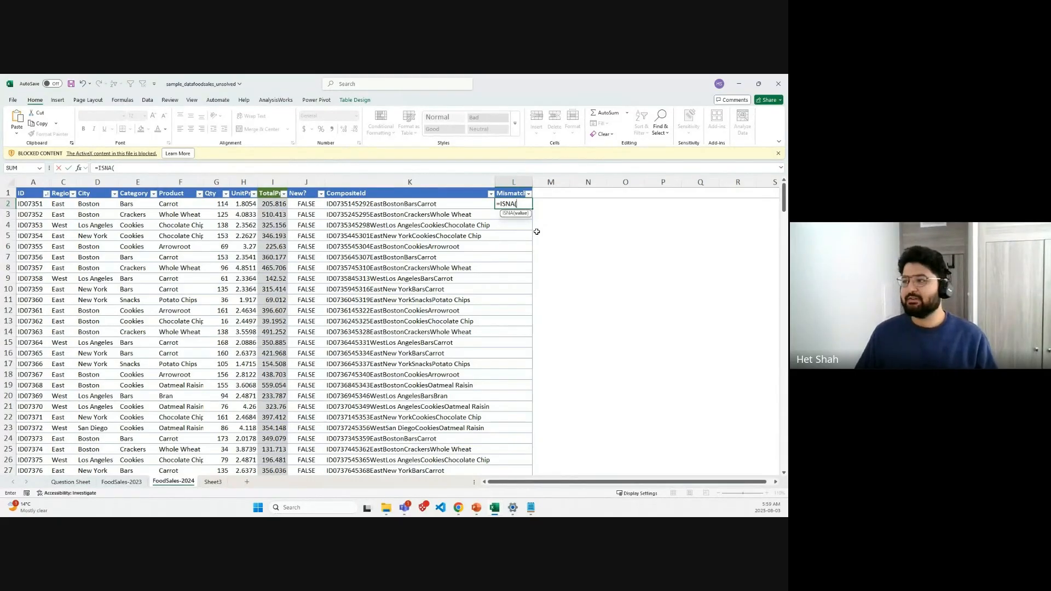
text(MATCH()
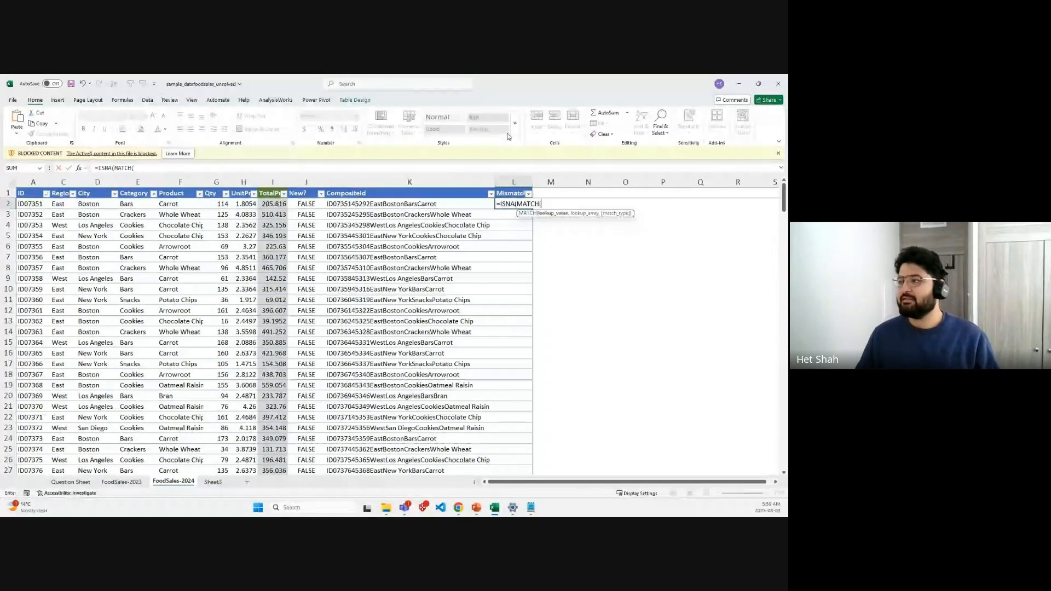
click(421, 203)
text(,)
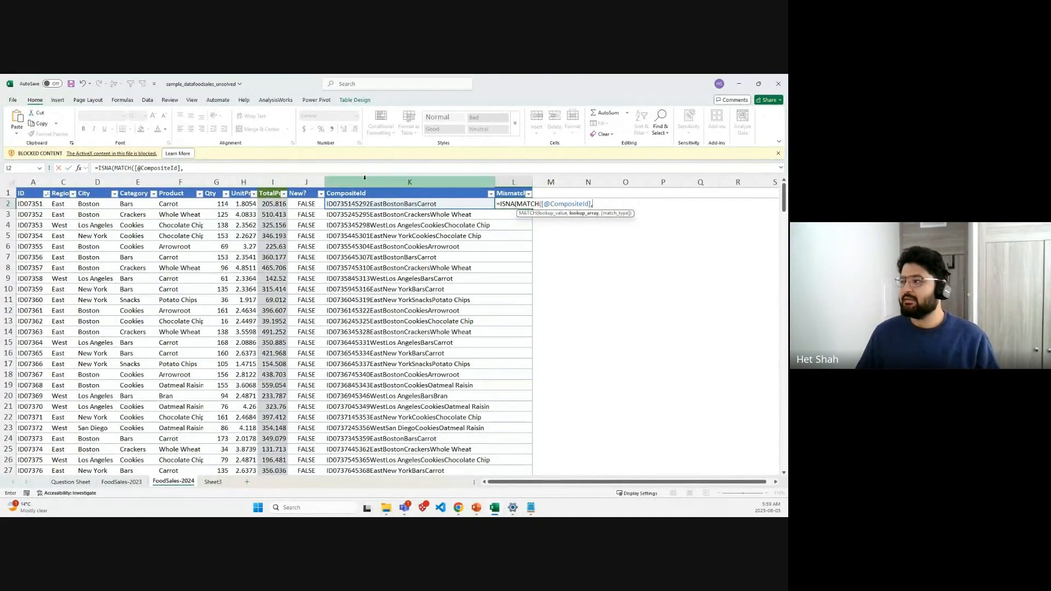
click(122, 482)
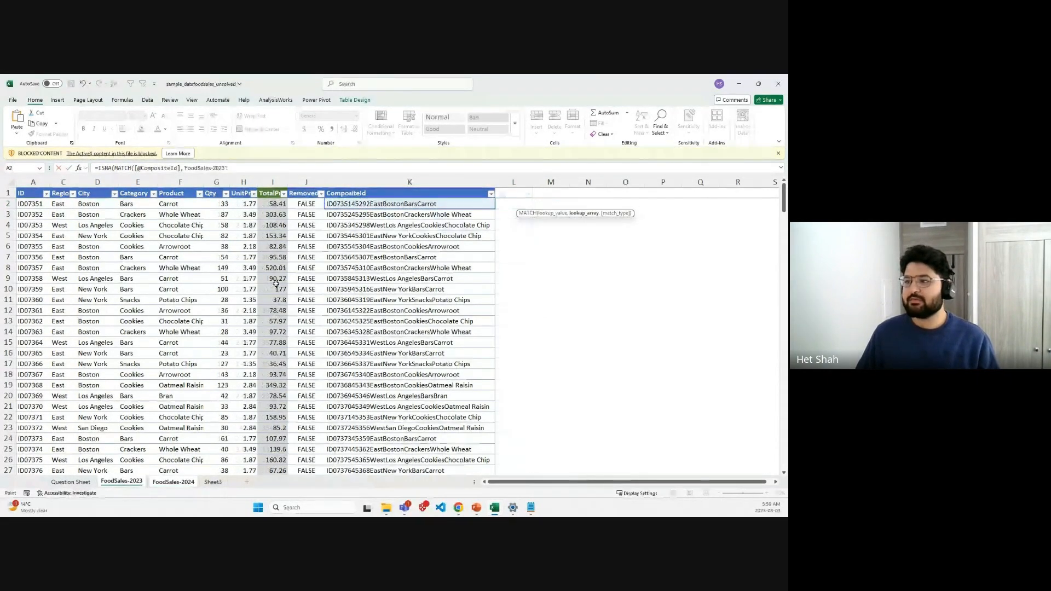
click(392, 185)
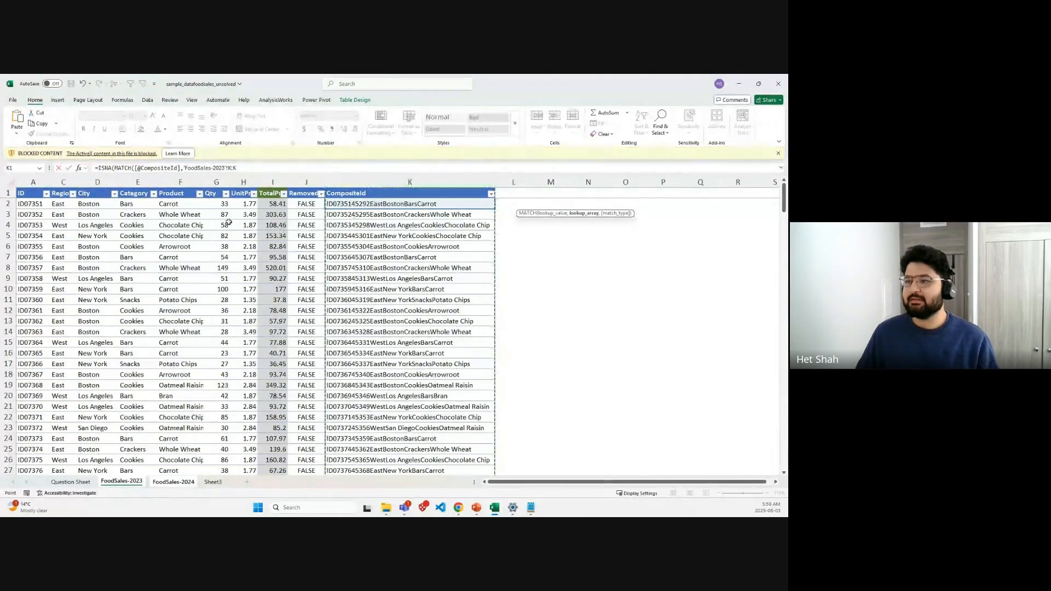
click(256, 168)
click(363, 180)
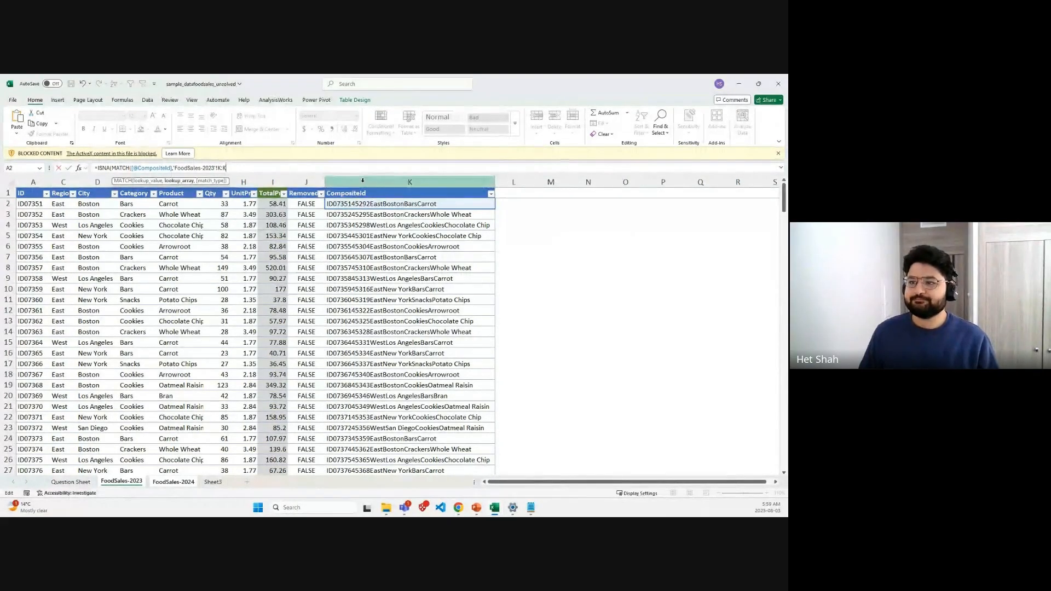
text(,)
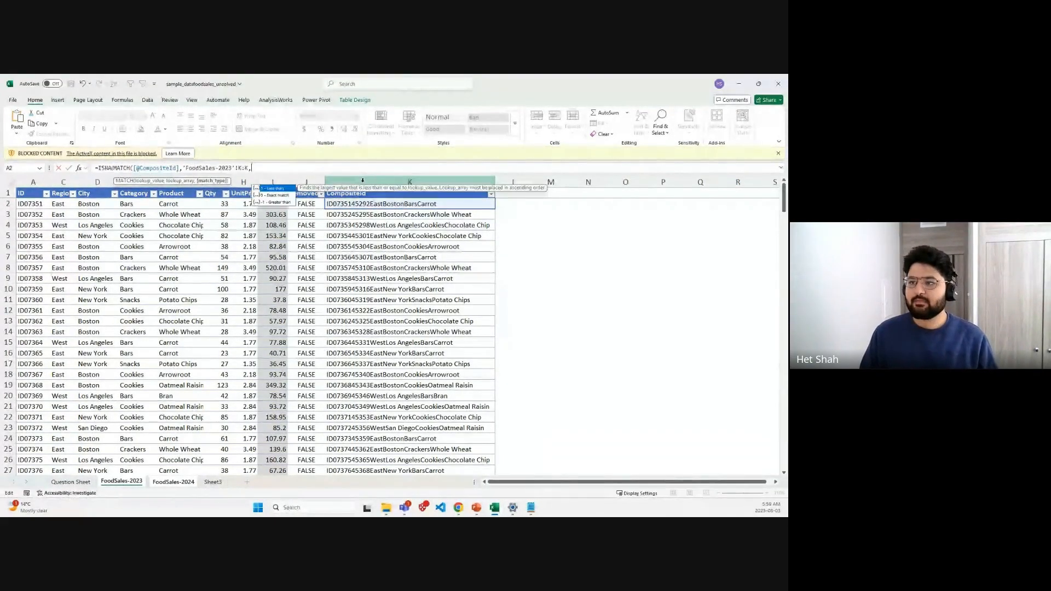
key(Return)
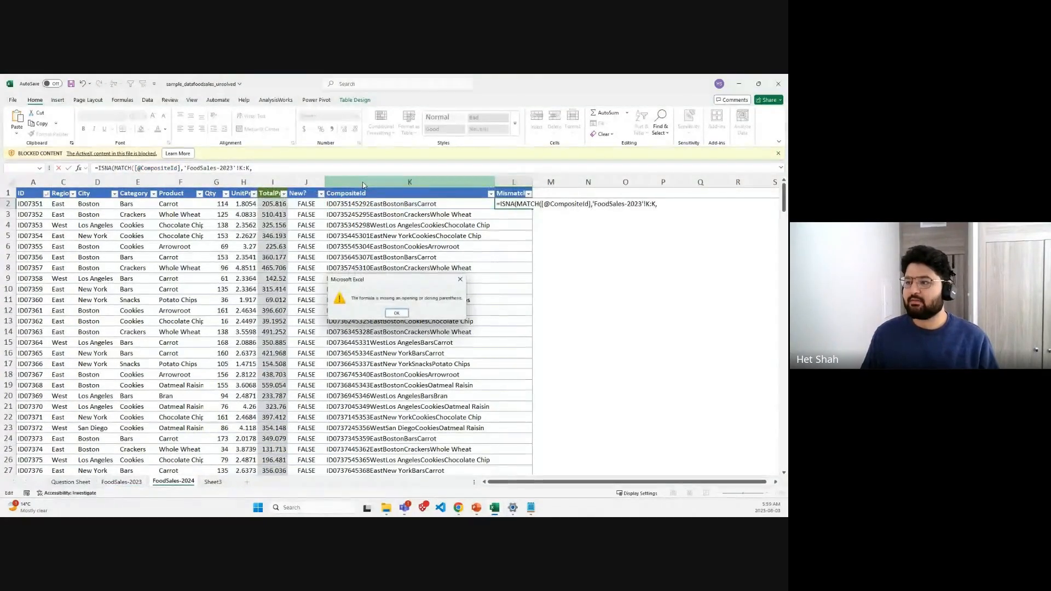
click(460, 279)
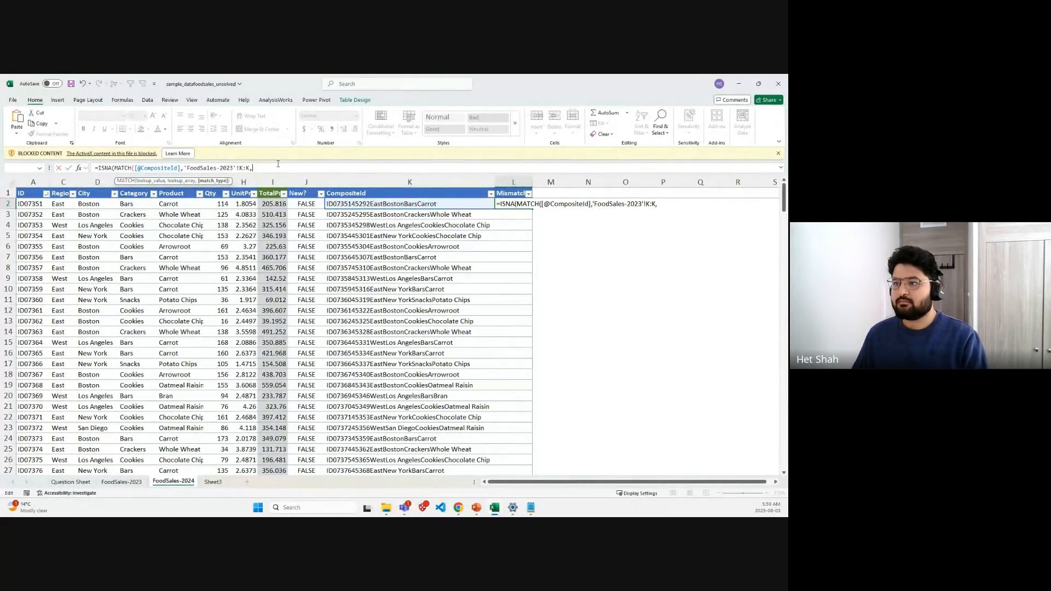
text(1)
key(BackSpace)
text(0))
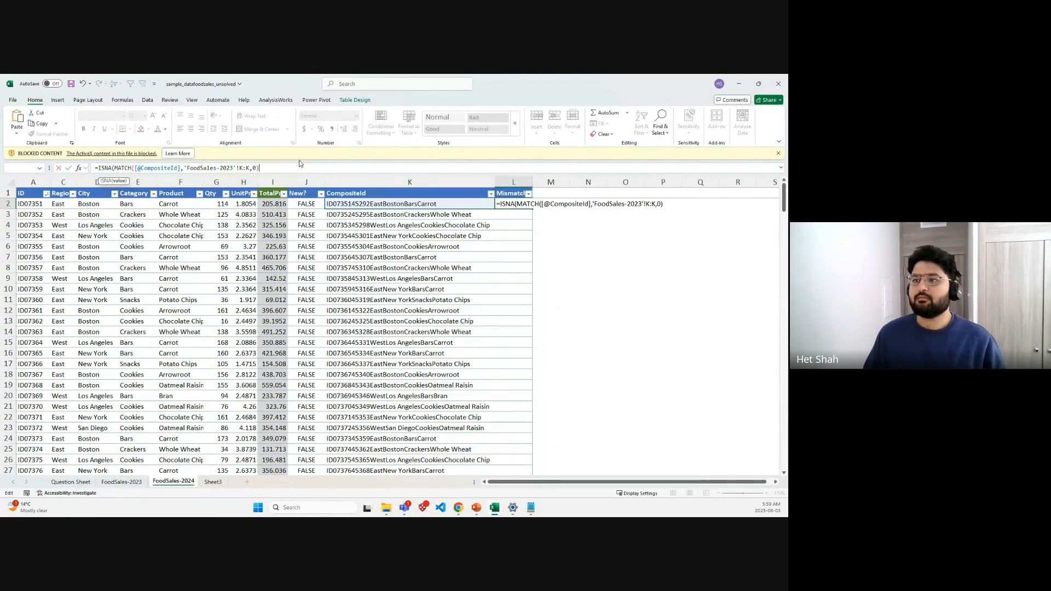
text())
key(Return)
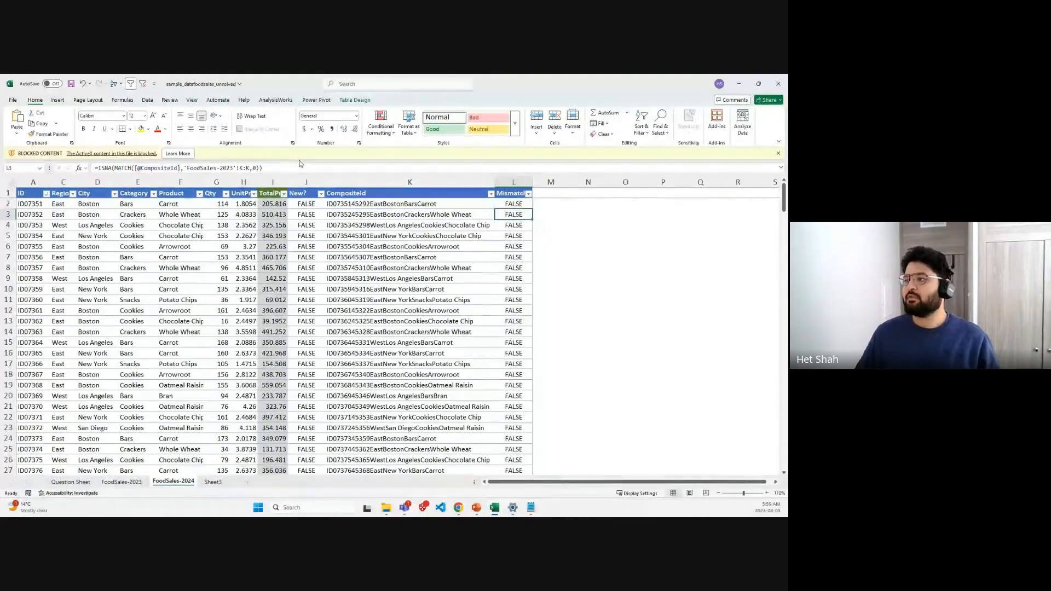
click(594, 267)
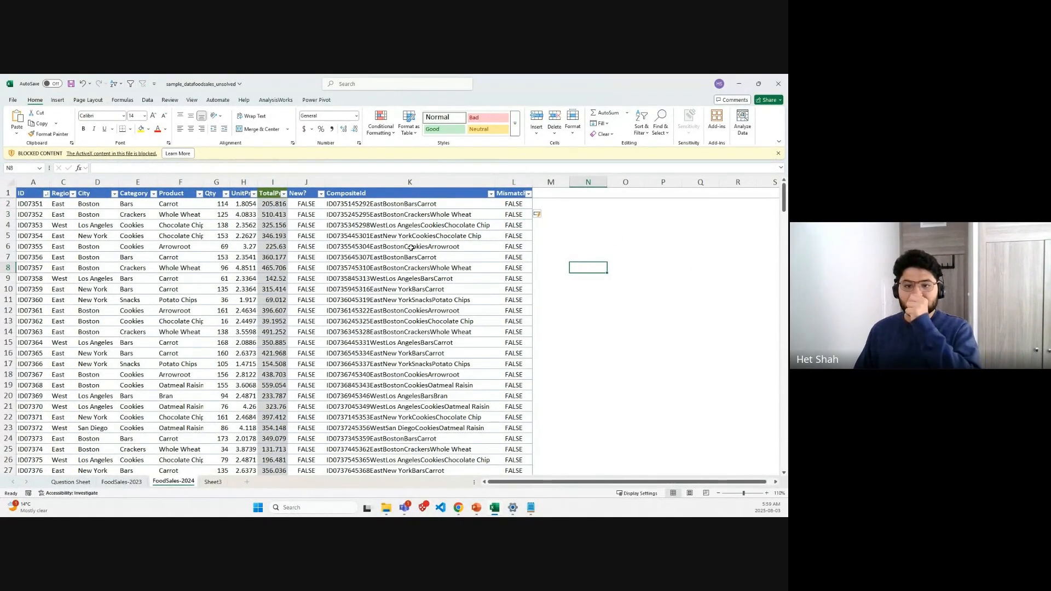
Step: Filter the Mismatch? column of the FoodSales-2024 table to show only TRUE rows
click(528, 195)
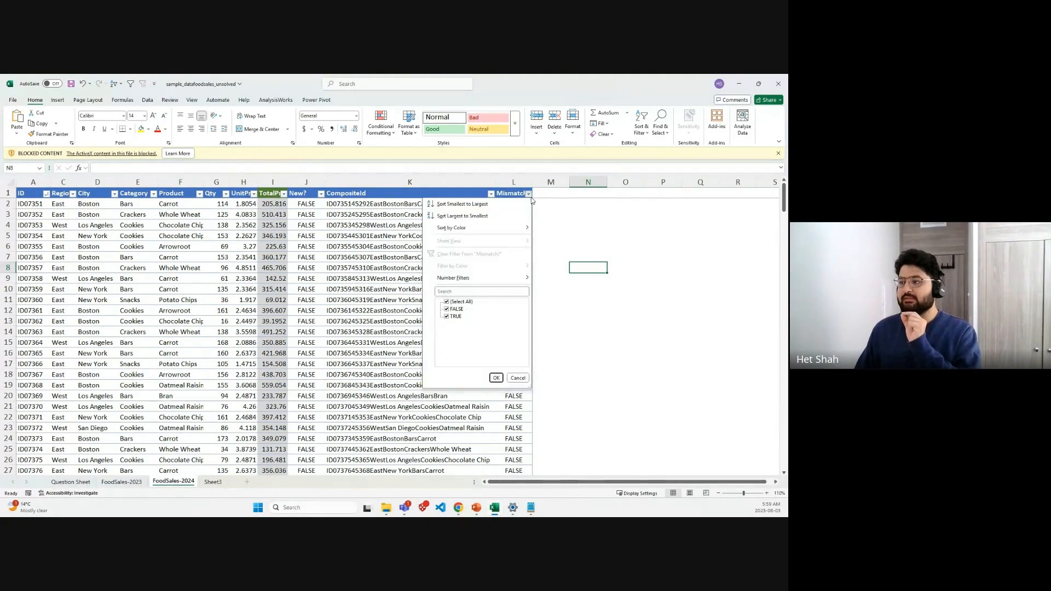
click(447, 302)
click(447, 316)
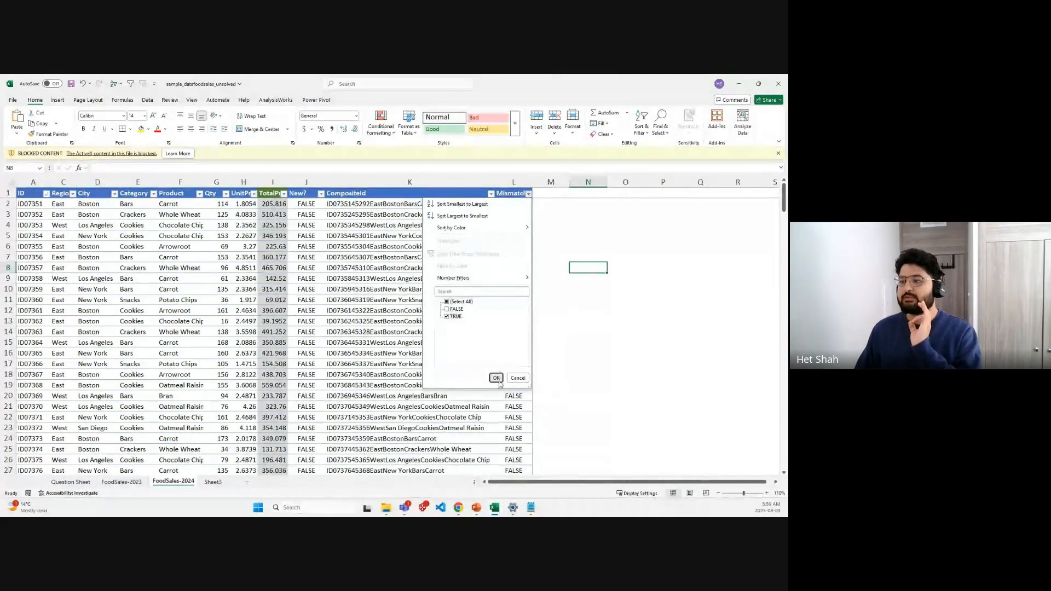
click(495, 378)
click(528, 195)
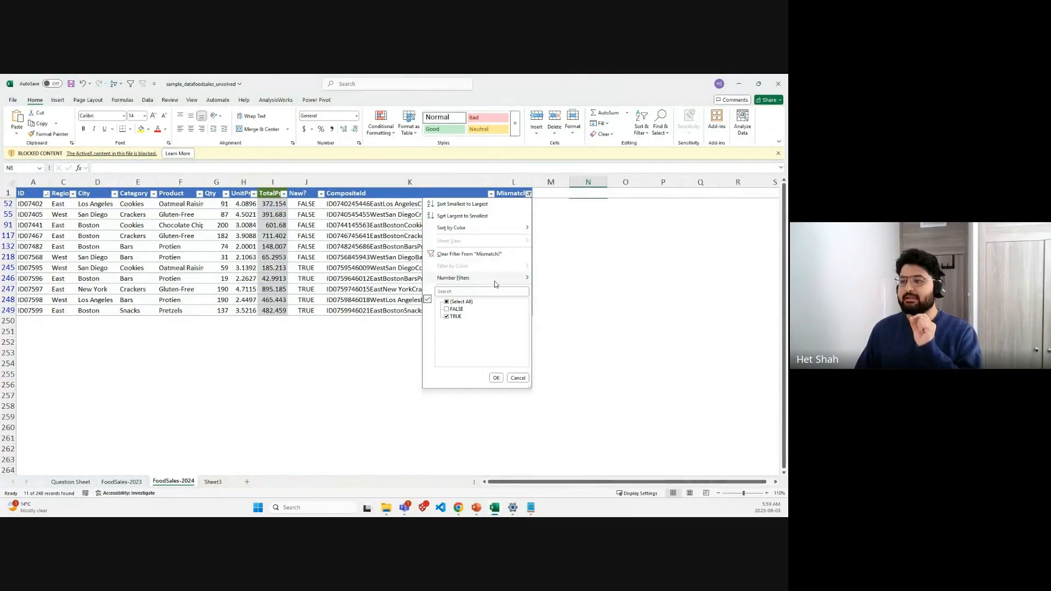
click(457, 317)
click(457, 317)
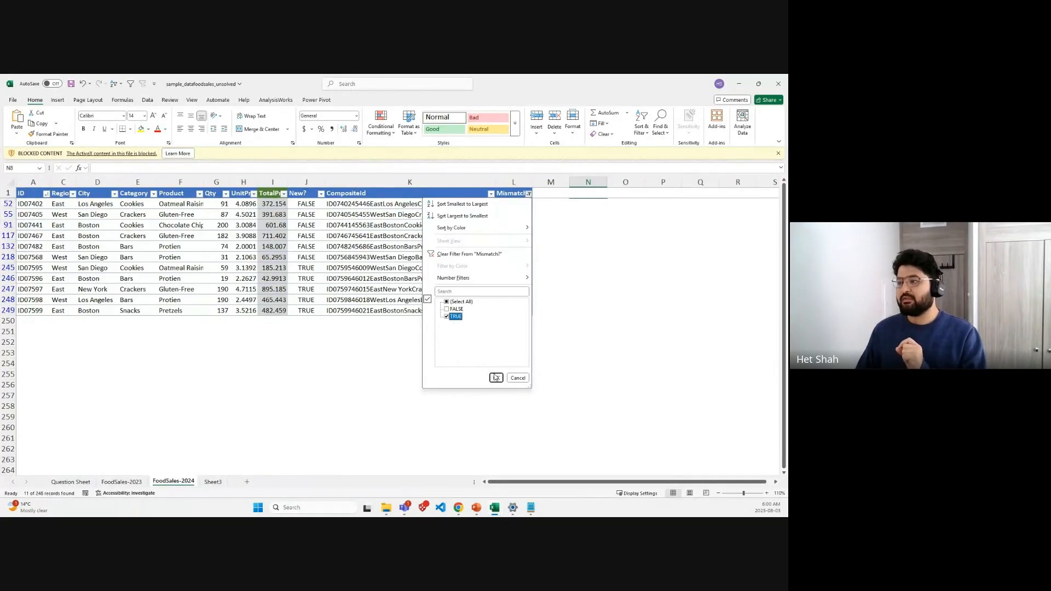
click(496, 378)
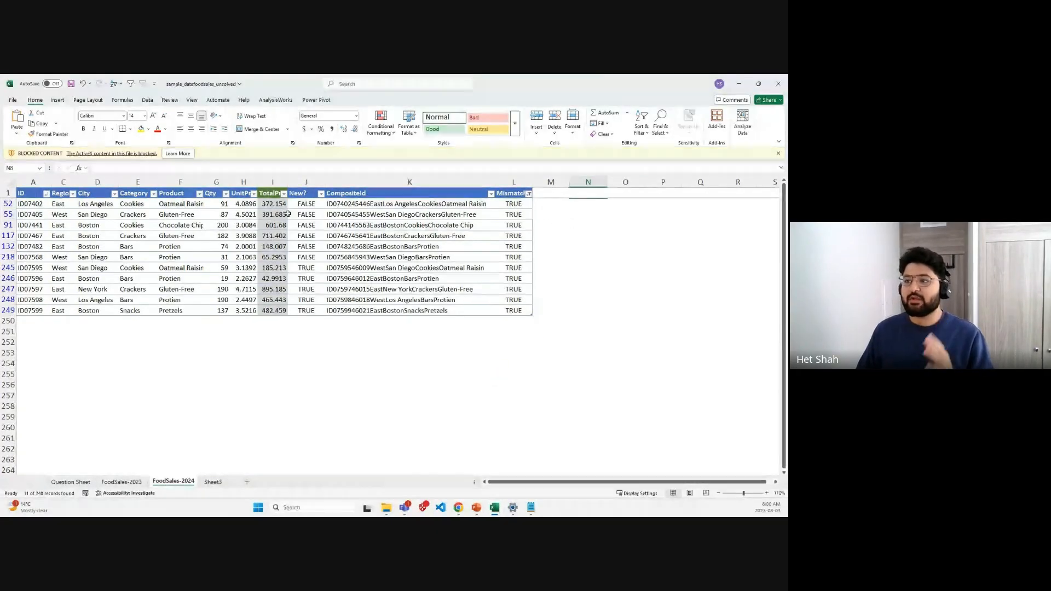
Step: Compare the New? values of the filtered mismatch rows, separating the TRUE group from the FALSE group
drag(306, 205, 310, 310)
click(342, 332)
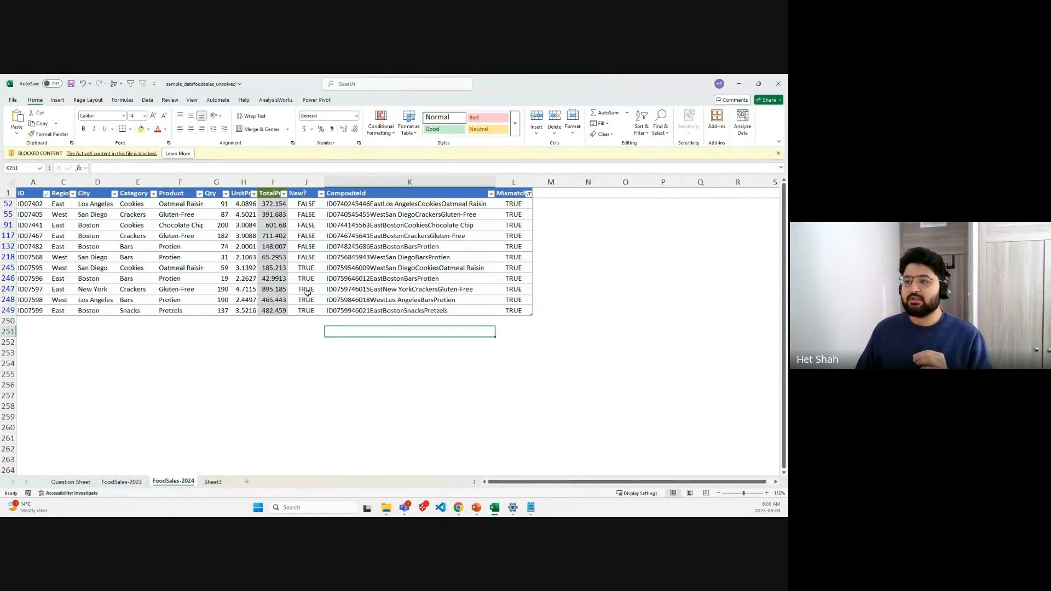
drag(306, 267, 11, 311)
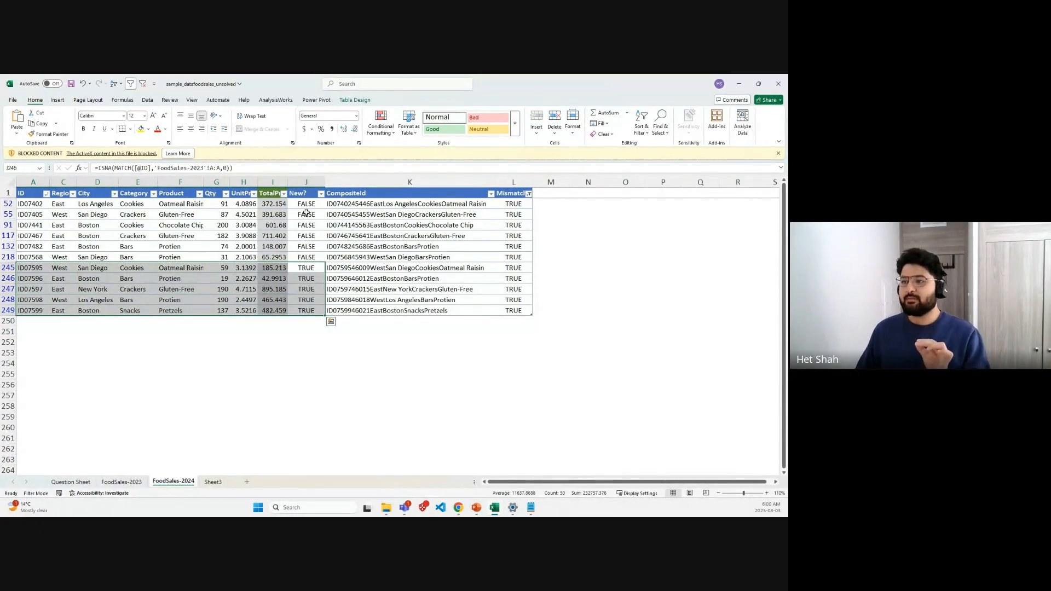
drag(309, 206, 30, 256)
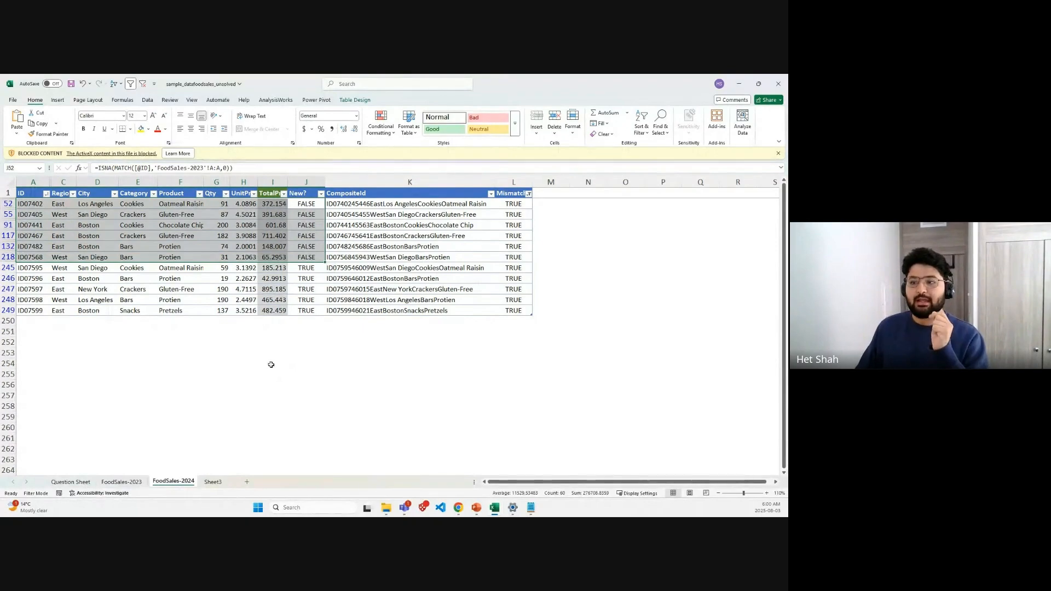
Step: Filter the Removed? column of the FoodSales-2023 table to show only TRUE rows
click(121, 482)
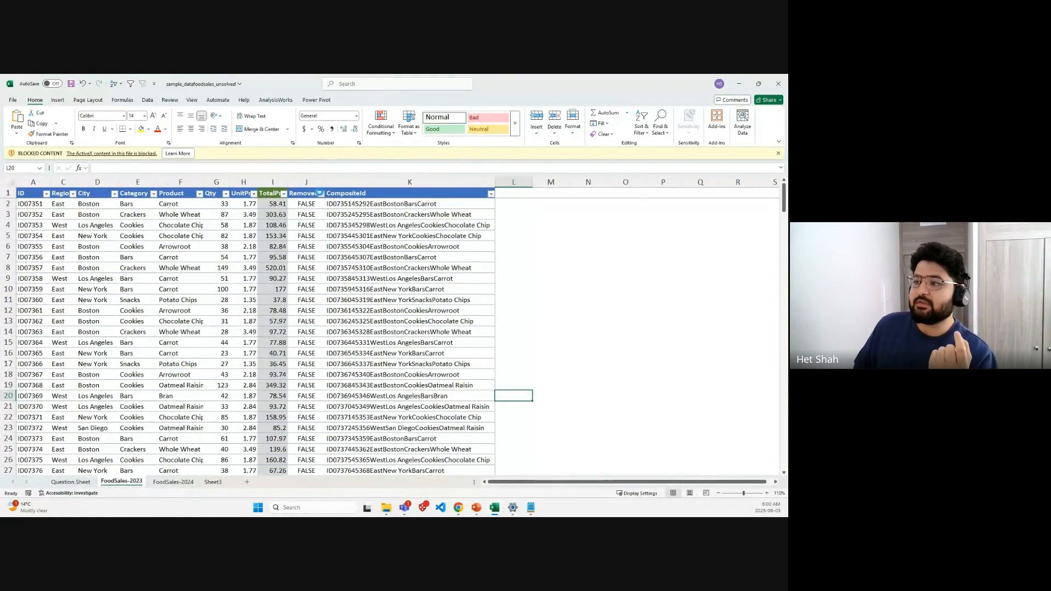
click(320, 193)
click(251, 302)
click(240, 317)
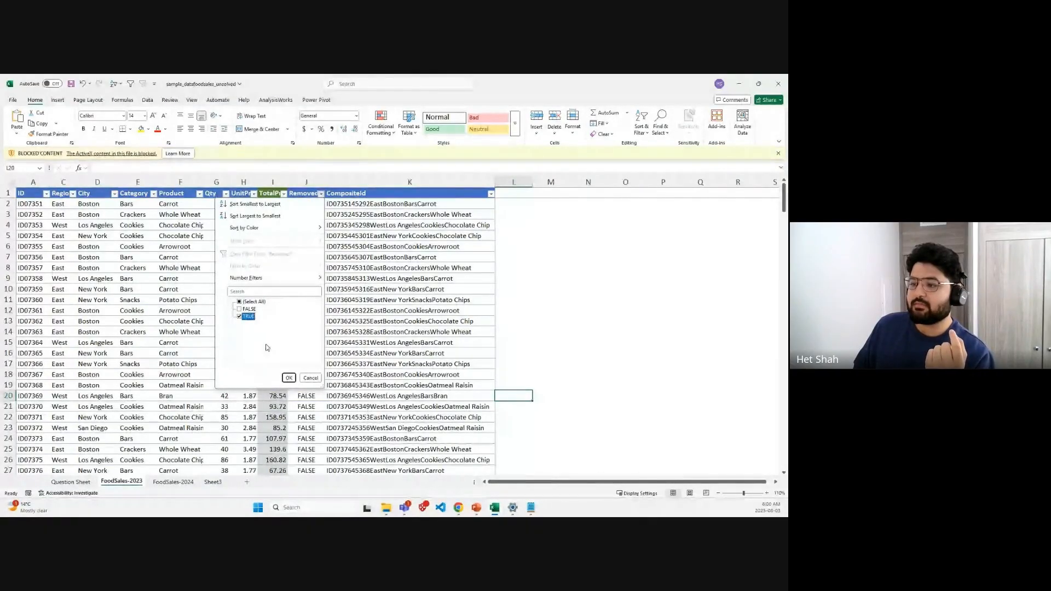
click(289, 378)
Step: Examine the IDs and the Region, City, Category and Product combination of the mismatched rows in FoodSales-2024
click(173, 482)
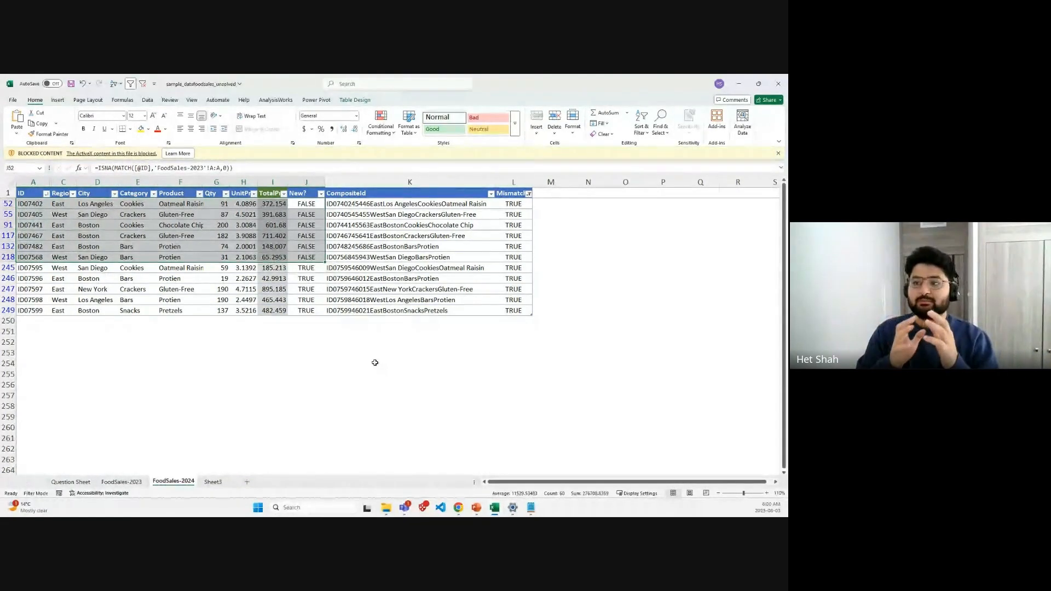
click(85, 311)
drag(30, 204, 34, 289)
drag(61, 204, 189, 201)
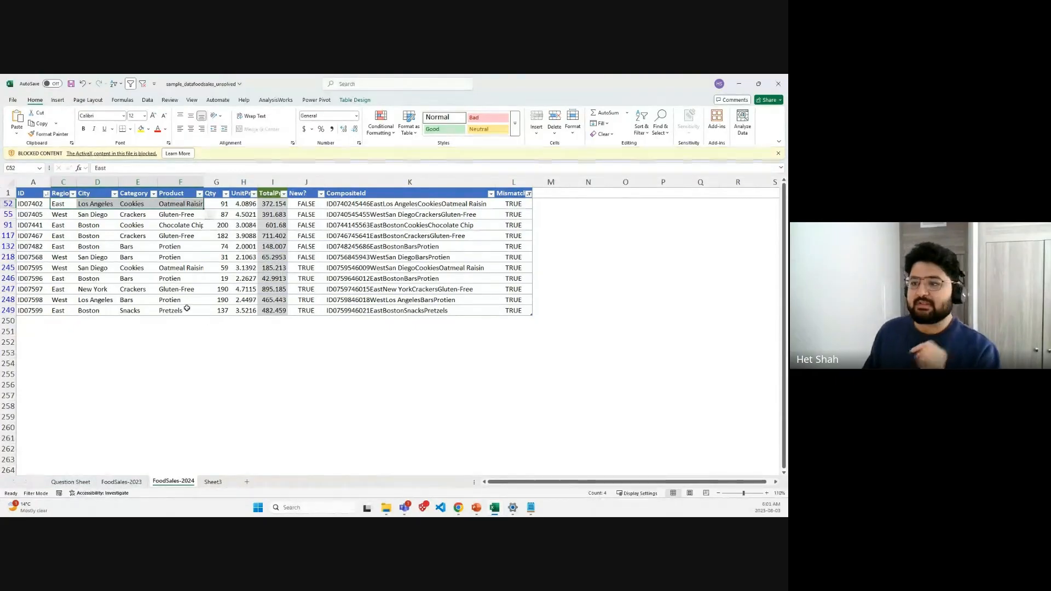
click(247, 378)
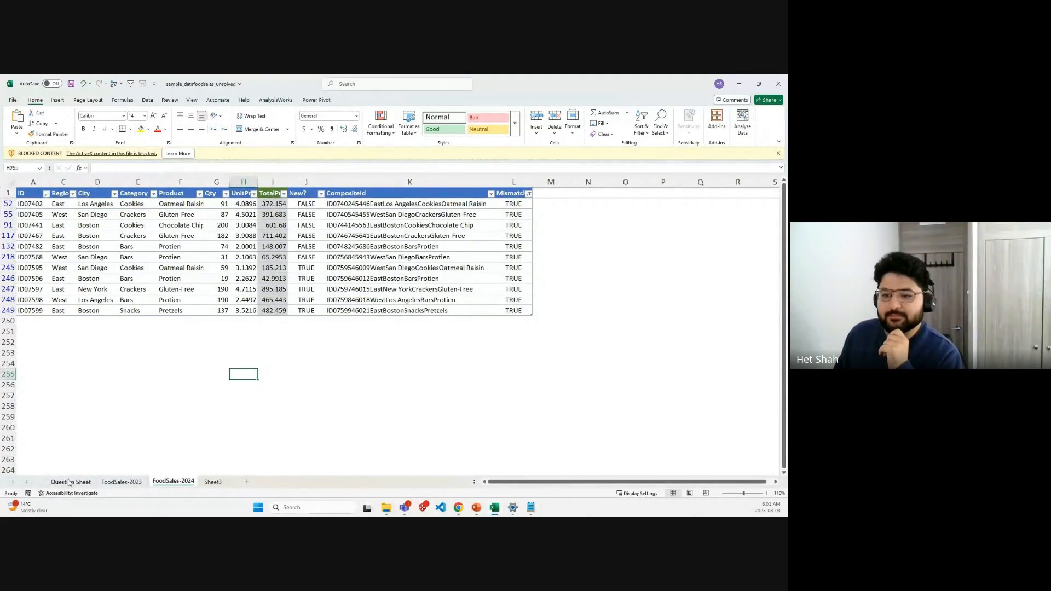
Step: Clear the Mismatch? filter on FoodSales-2024 and the Removed? filter on FoodSales-2023 so both tables show all rows
click(529, 194)
click(497, 377)
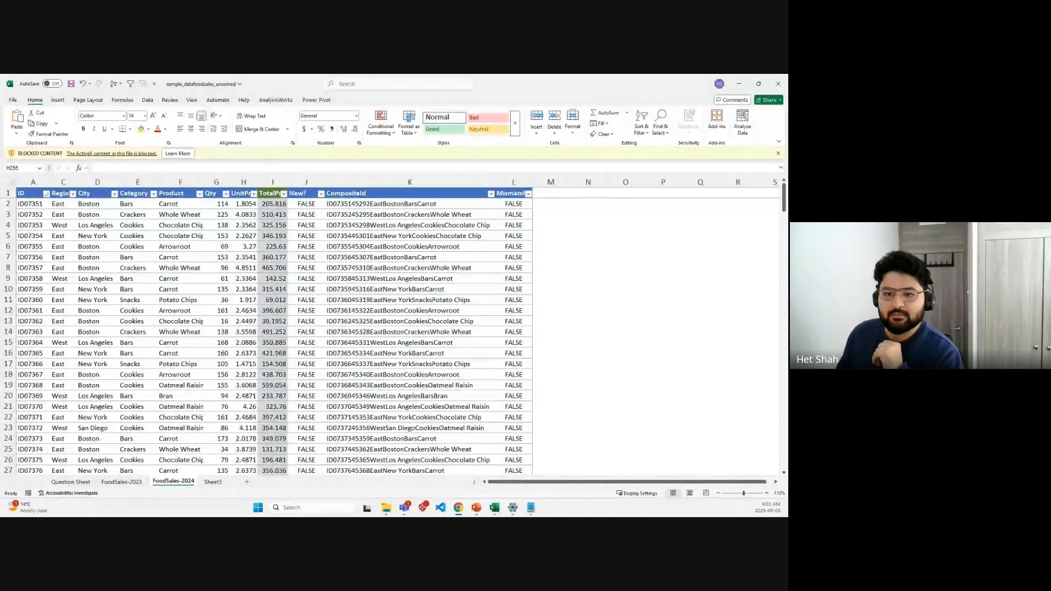
click(115, 481)
click(71, 482)
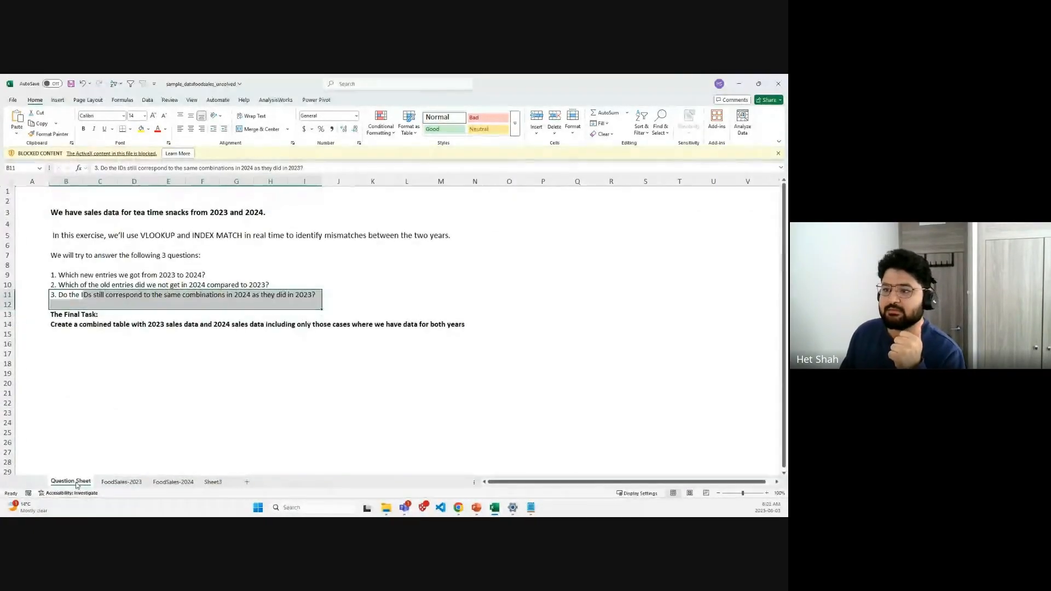
click(113, 484)
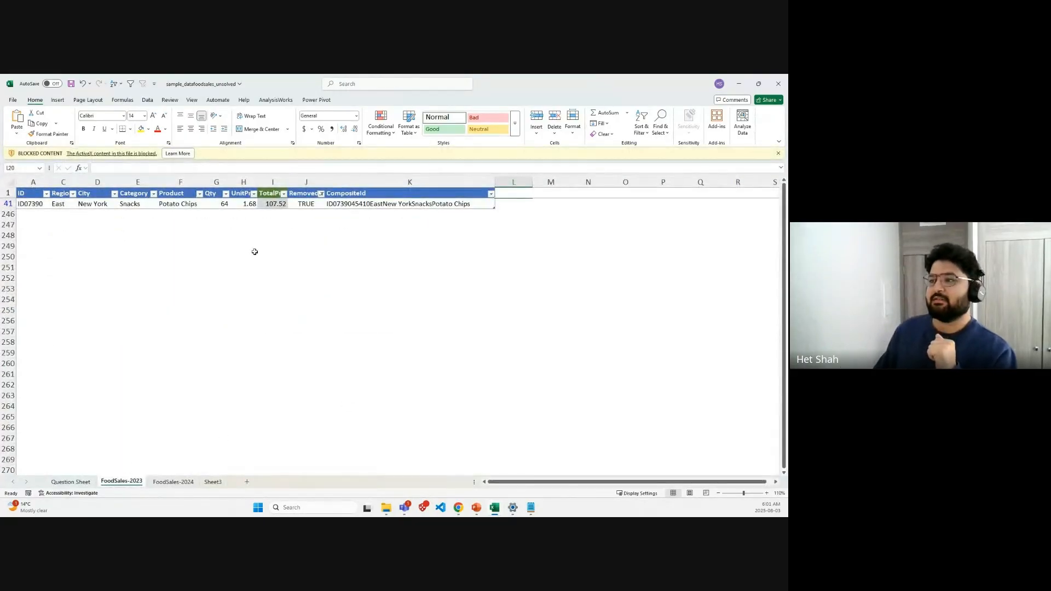
click(321, 195)
click(239, 301)
click(289, 377)
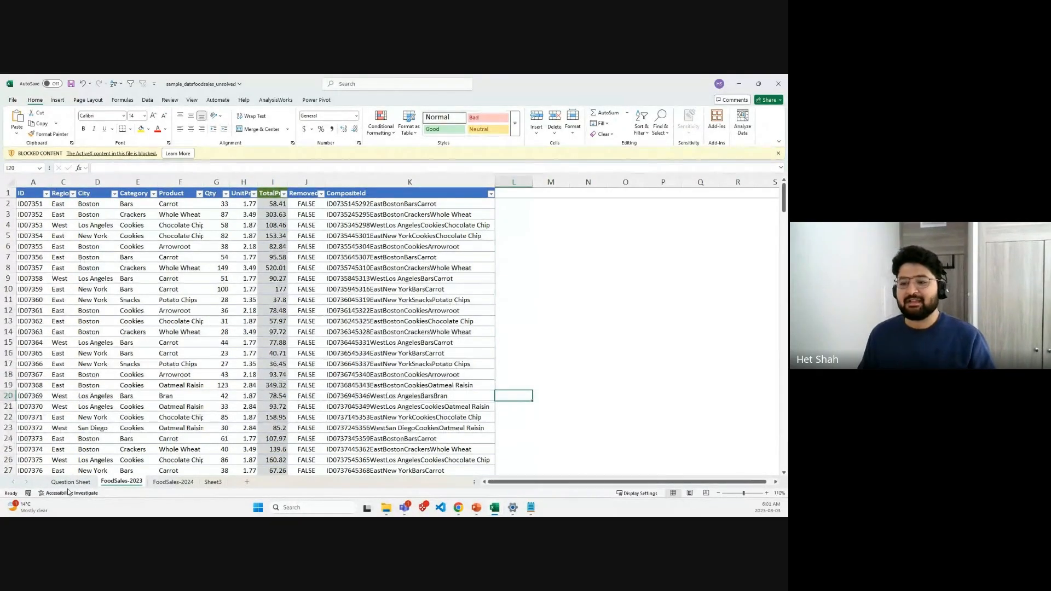
Step: Read the final task on the Question Sheet and check both sales tables and Sheet3 for building the combined table
key(ctrl+Page_Up)
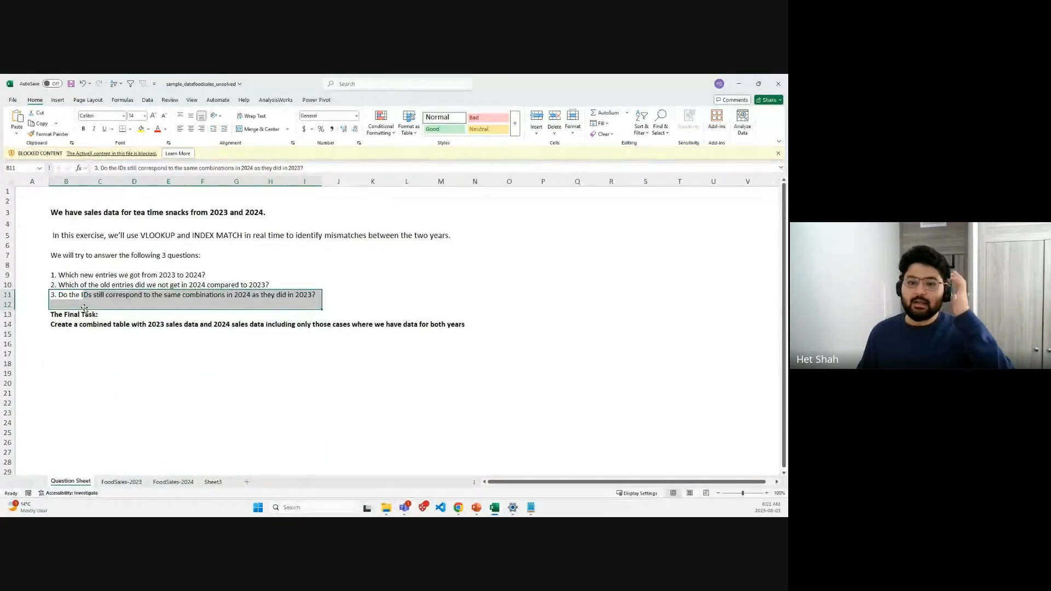
drag(80, 315, 461, 329)
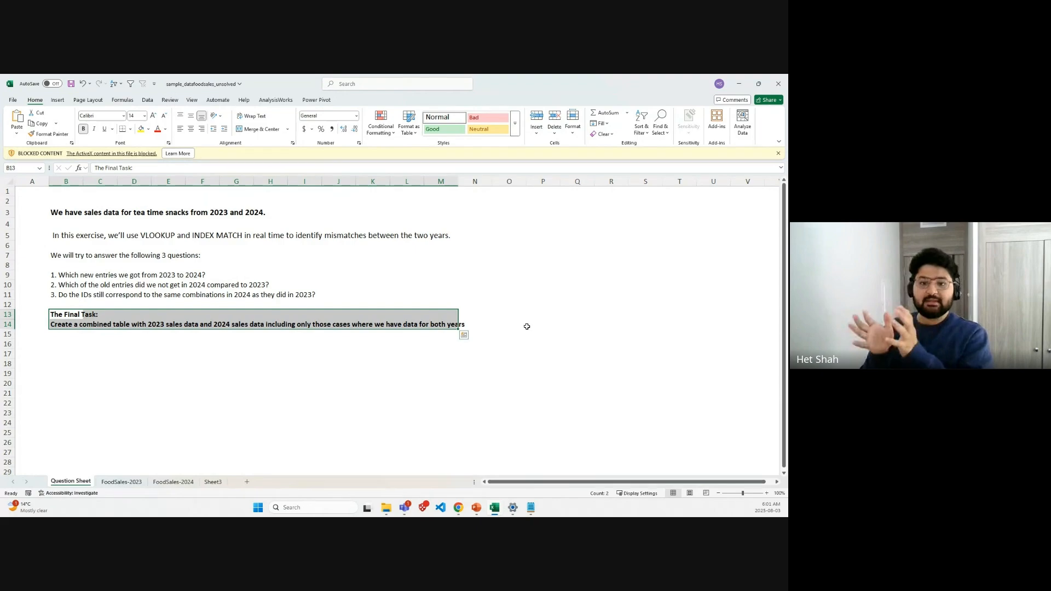
click(121, 481)
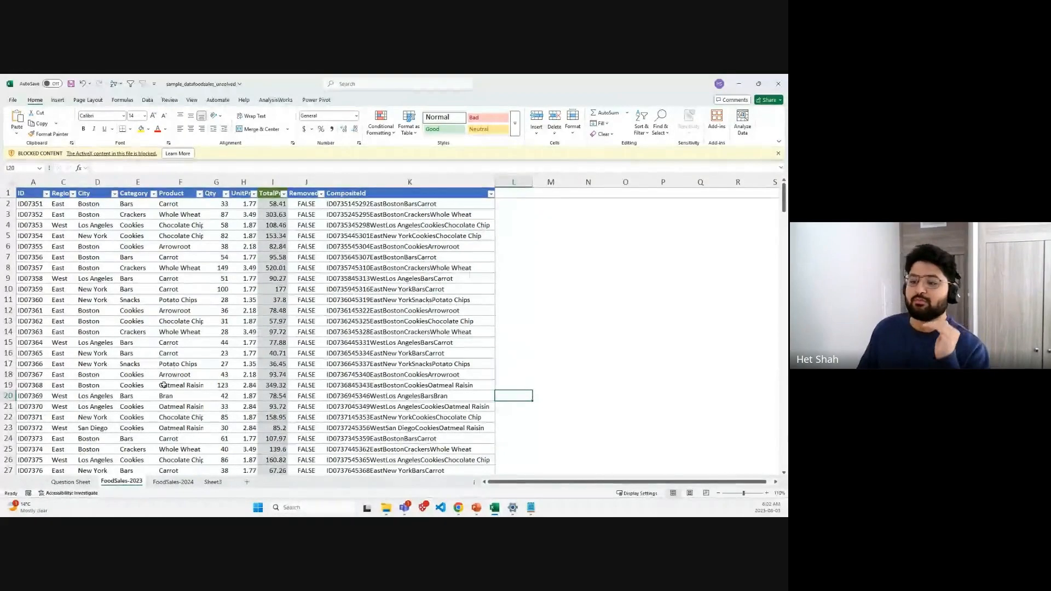
click(213, 481)
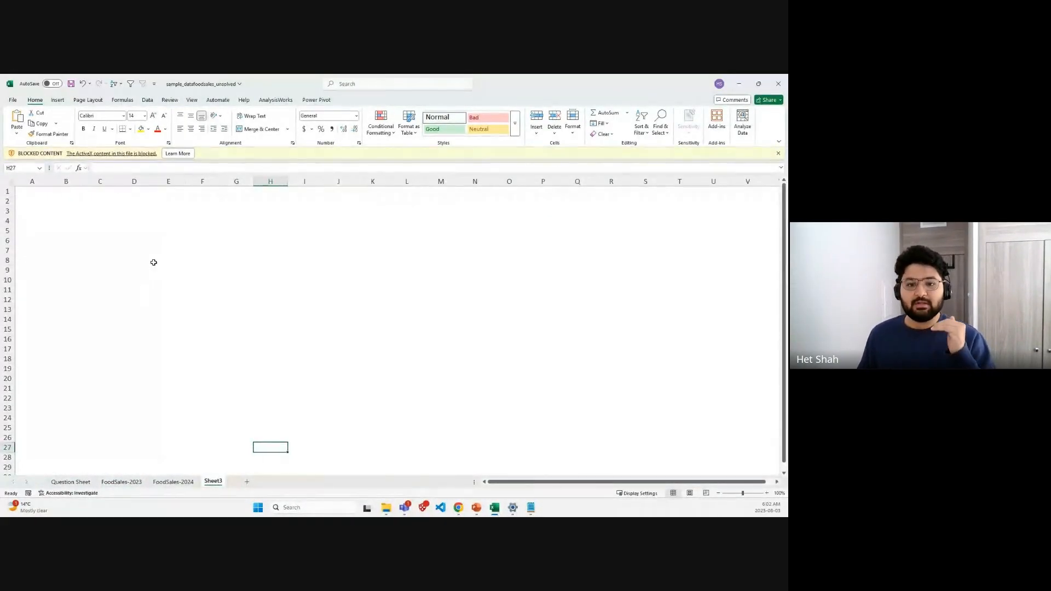
click(176, 482)
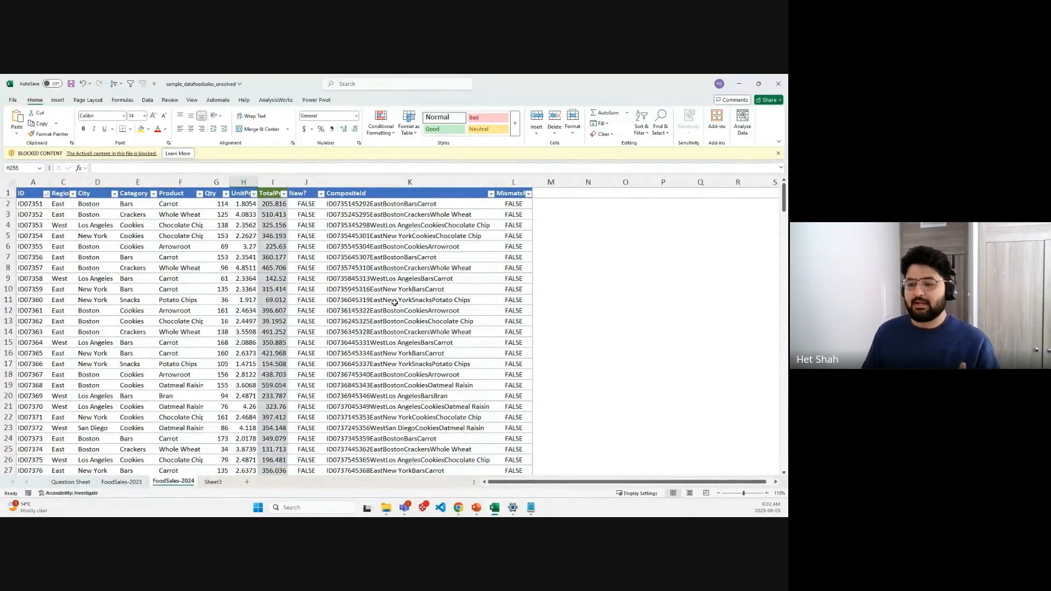
click(214, 484)
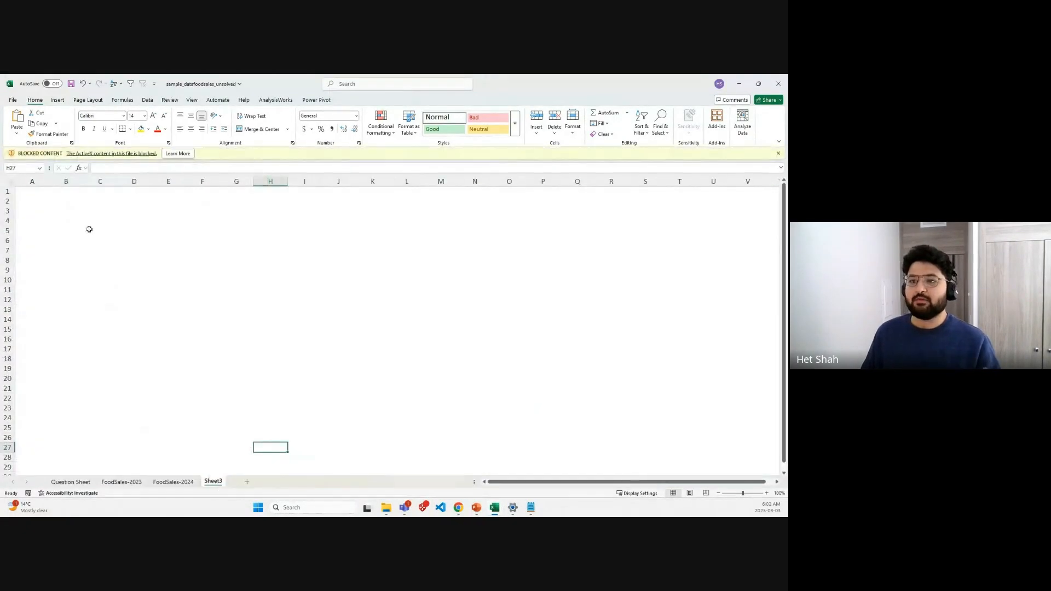
click(62, 190)
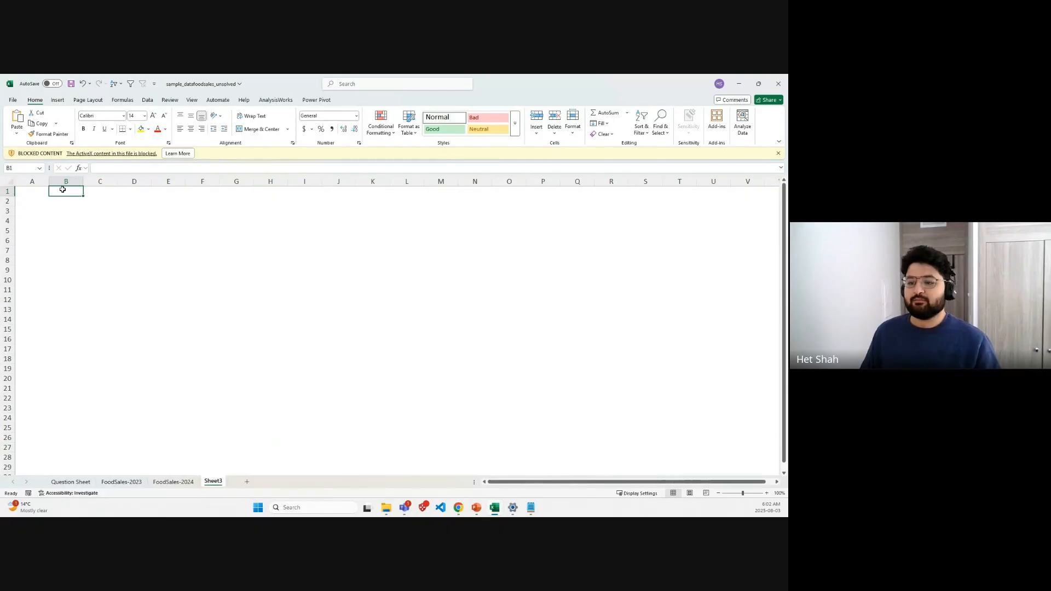
click(60, 202)
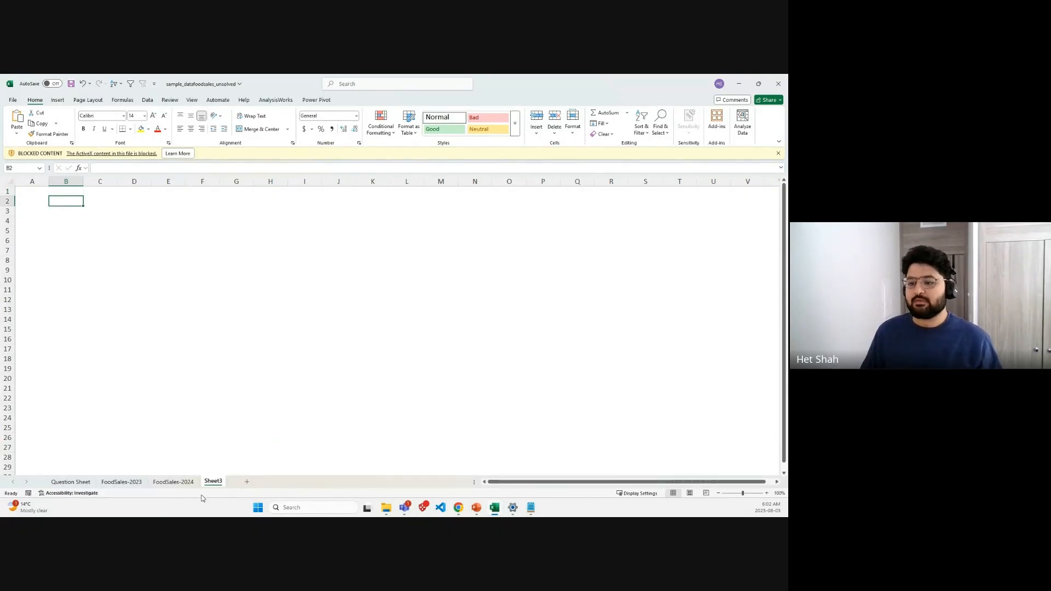
Step: Review the ID to Product headers in FoodSales-2024 and reread the final task's condition about data for both years
click(170, 469)
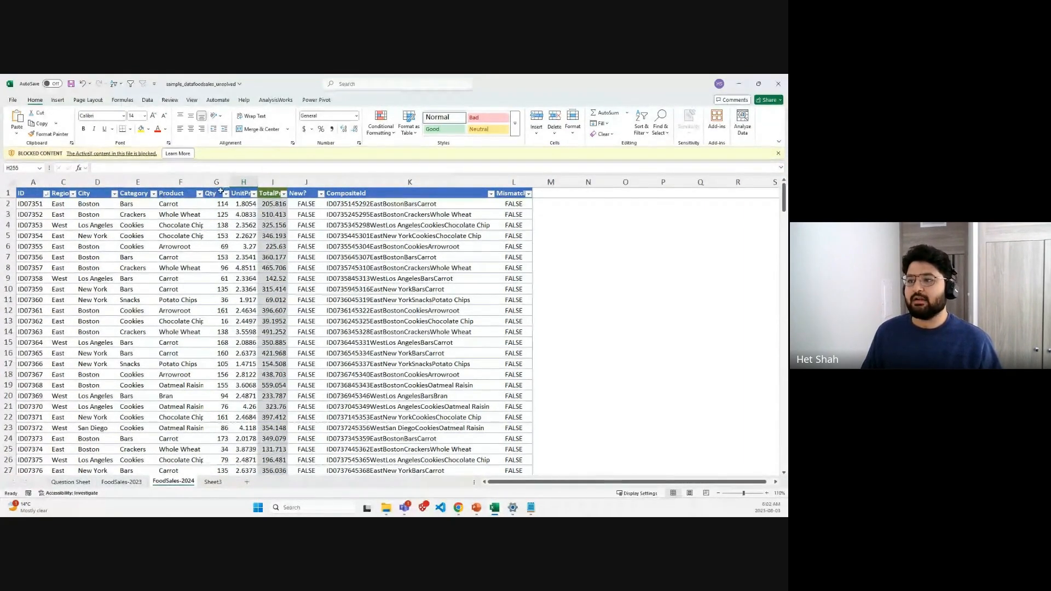
drag(173, 192, 15, 189)
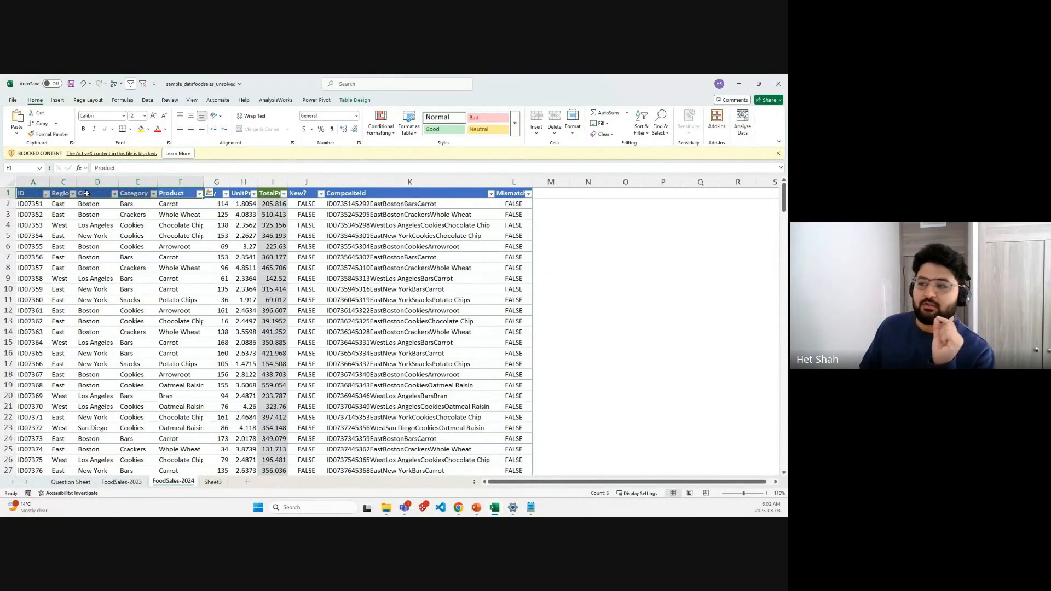
key(ctrl+Page_Up)
key(ctrl+Page_Up)
drag(294, 325, 471, 324)
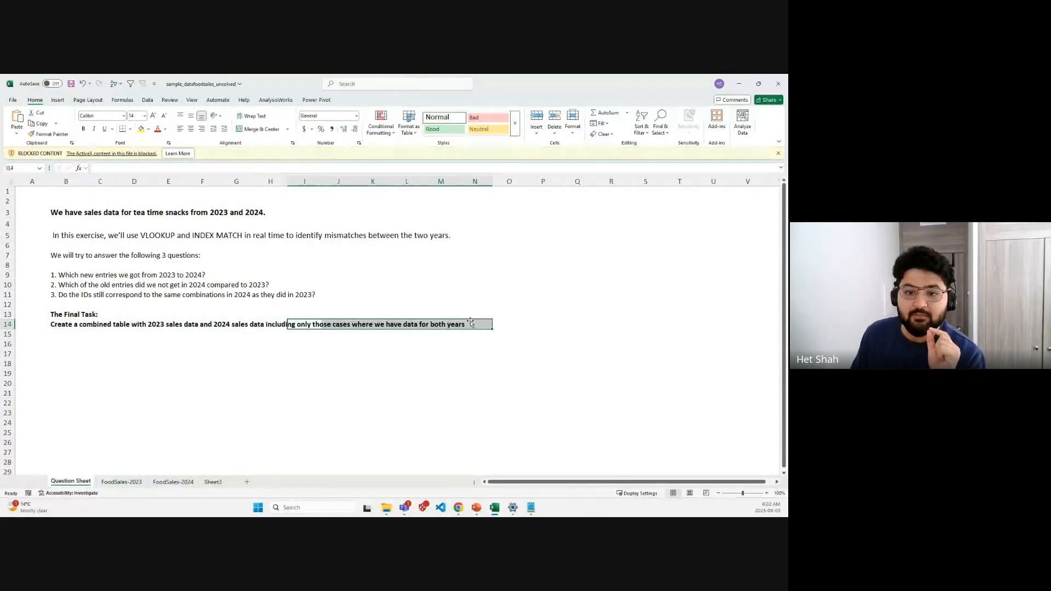
Step: Filter the Mismatch? column of FoodSales-2024 to show only FALSE rows
click(126, 470)
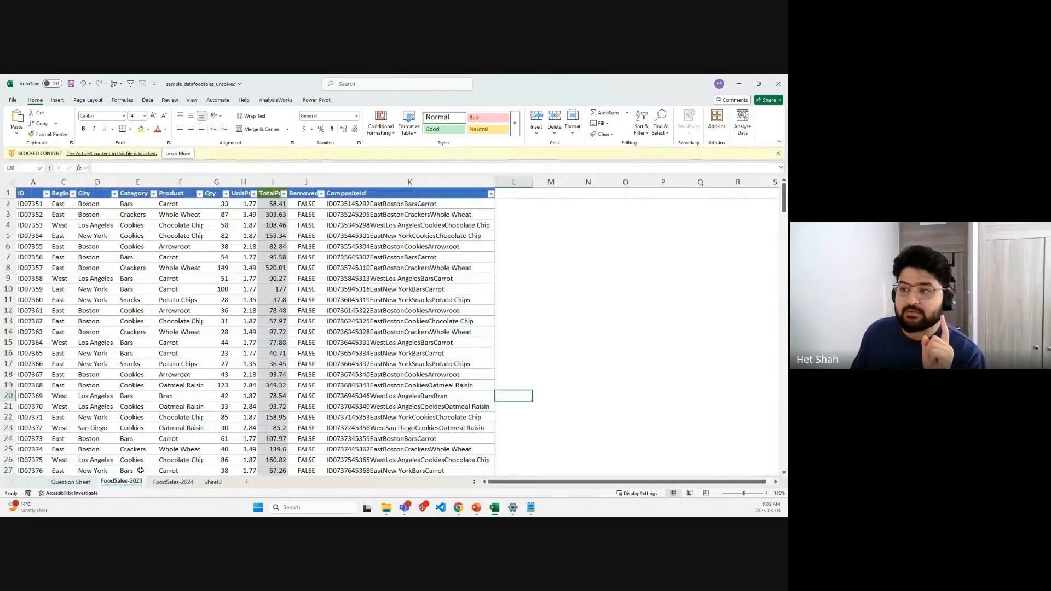
click(172, 481)
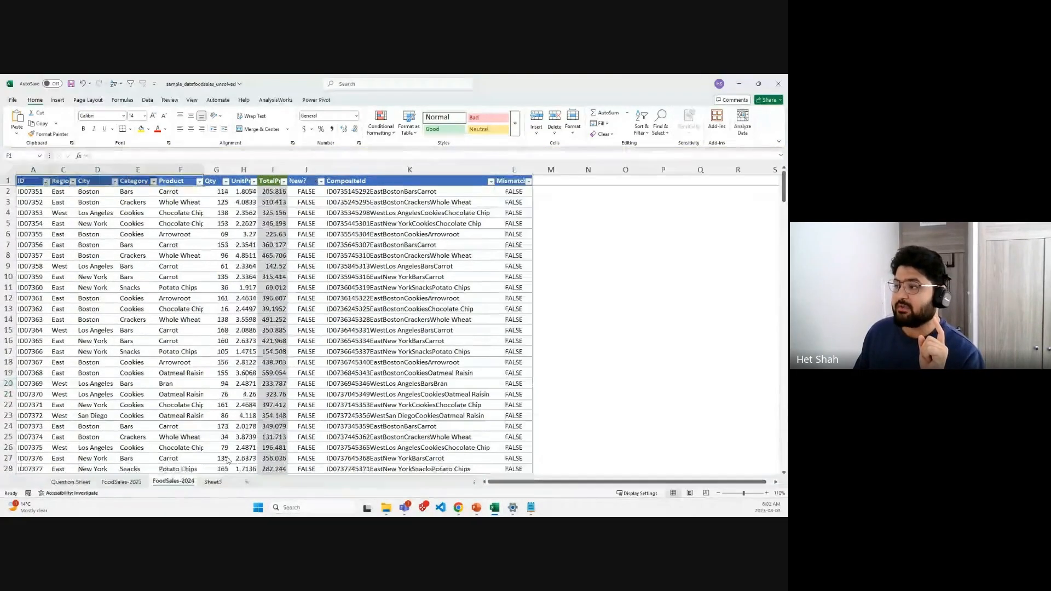
click(528, 194)
click(461, 302)
click(457, 309)
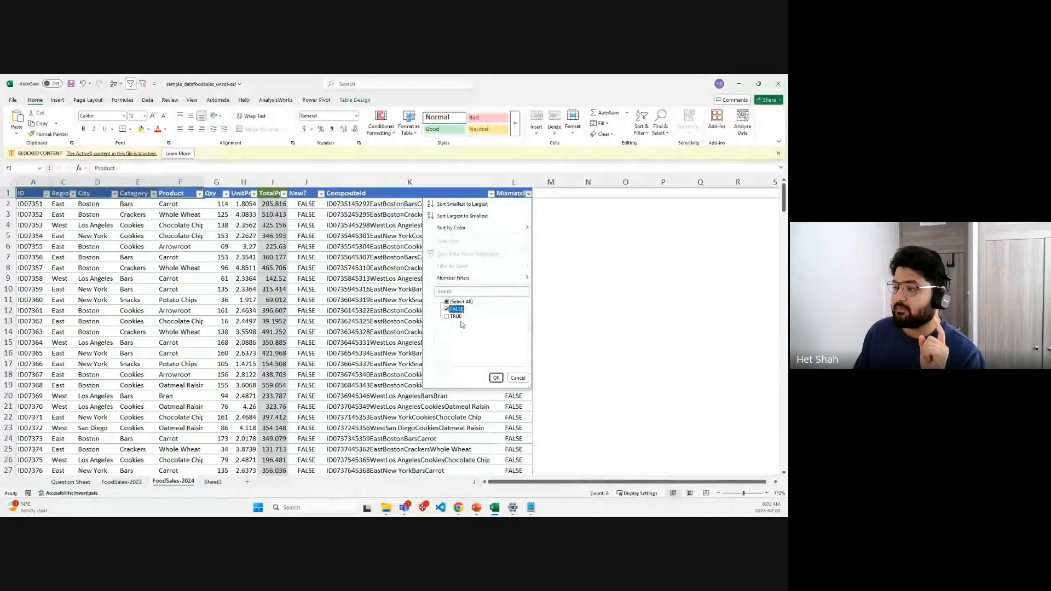
click(495, 377)
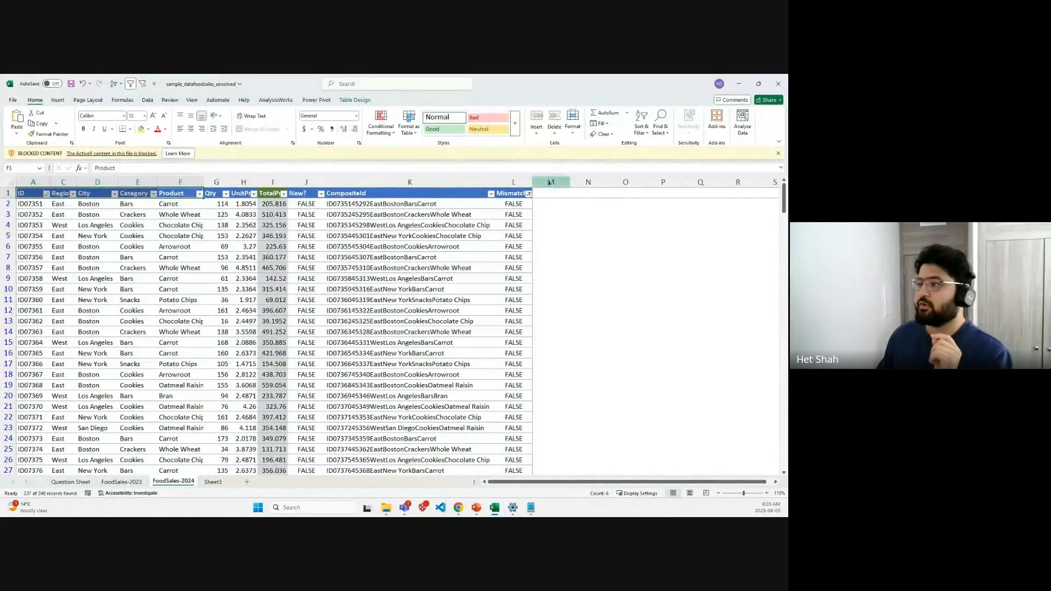
Step: Clear the Mismatch? filter on FoodSales-2024 and select the CompositeId formula in K2
click(528, 194)
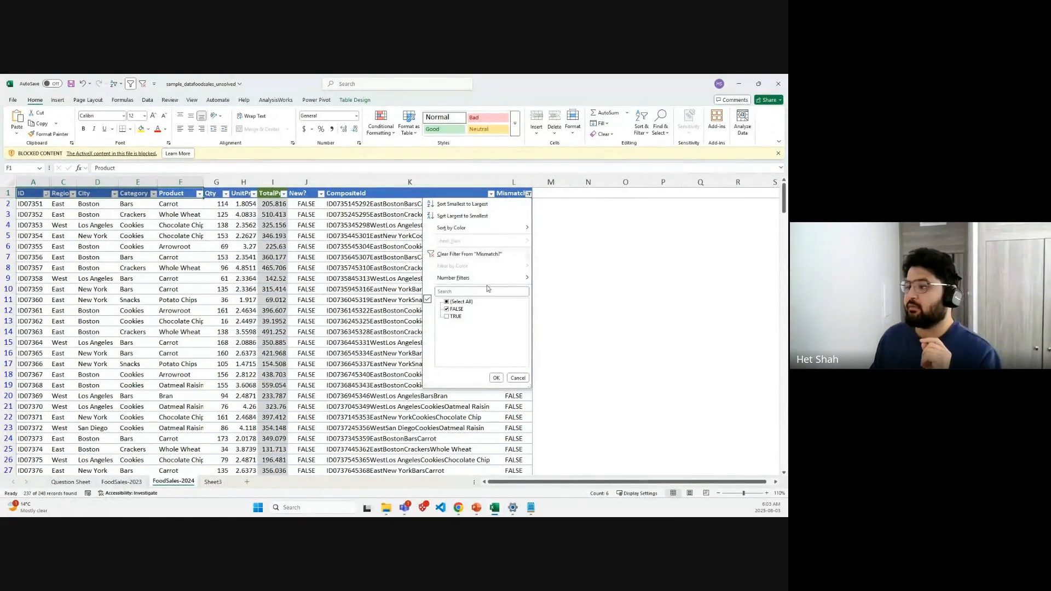
click(495, 377)
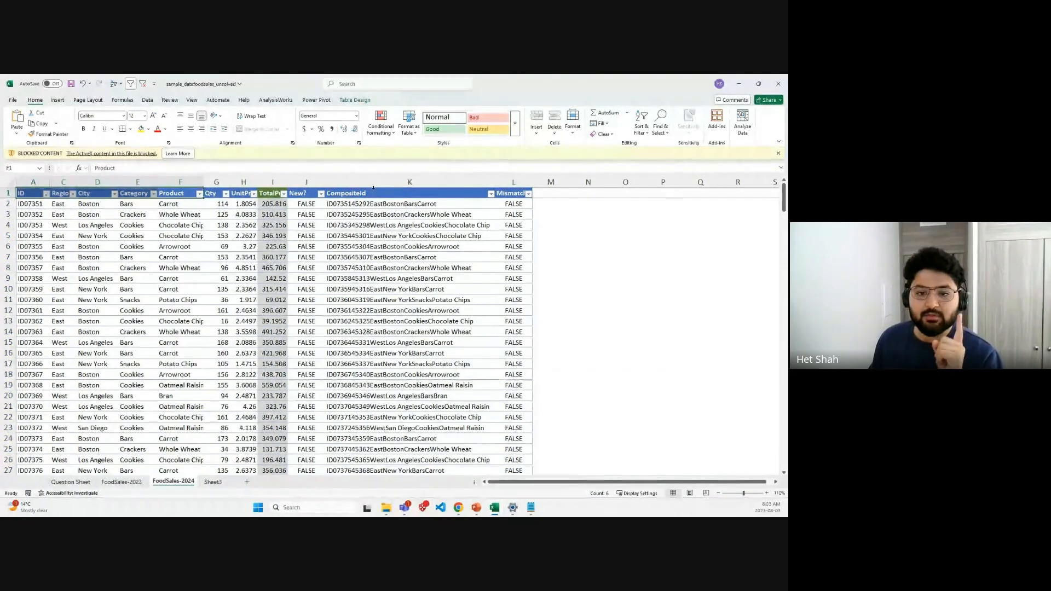
click(379, 203)
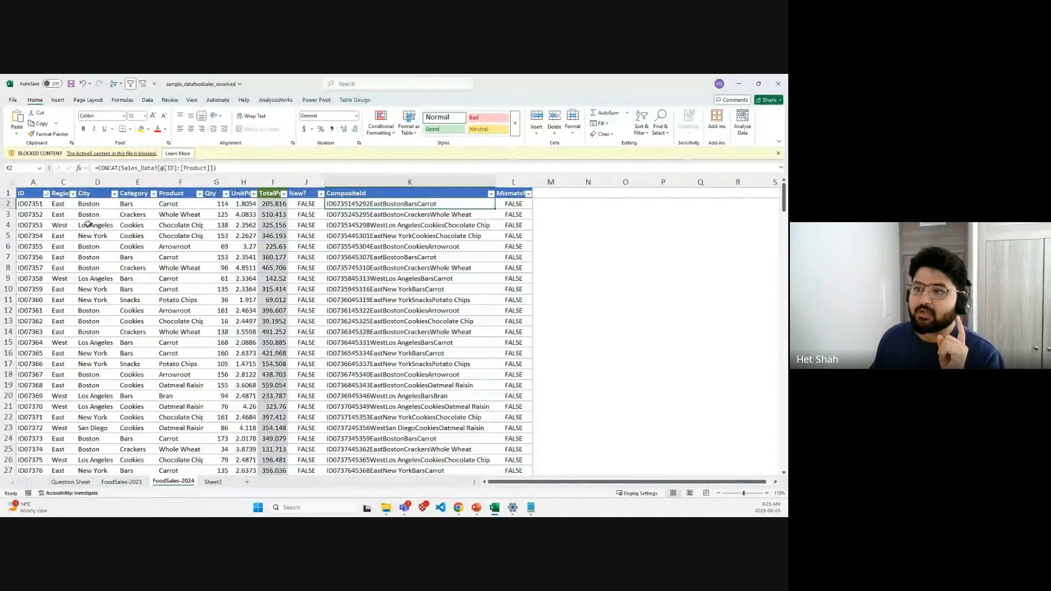
Step: Copy the ID to Product column headers from FoodSales-2024 into row 1 of Sheet3, starting at B1
drag(30, 204, 181, 204)
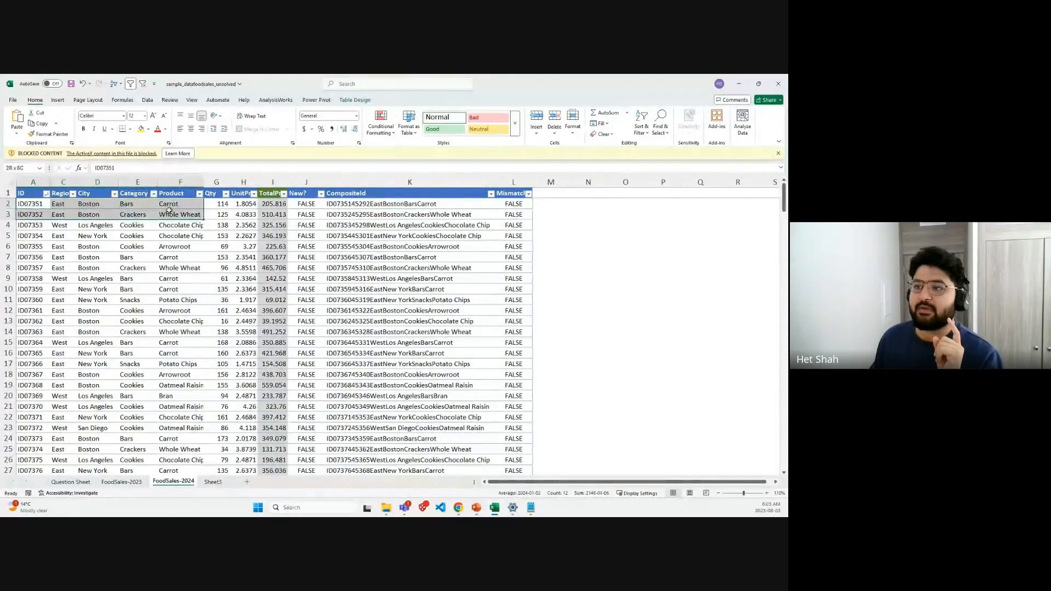
click(214, 482)
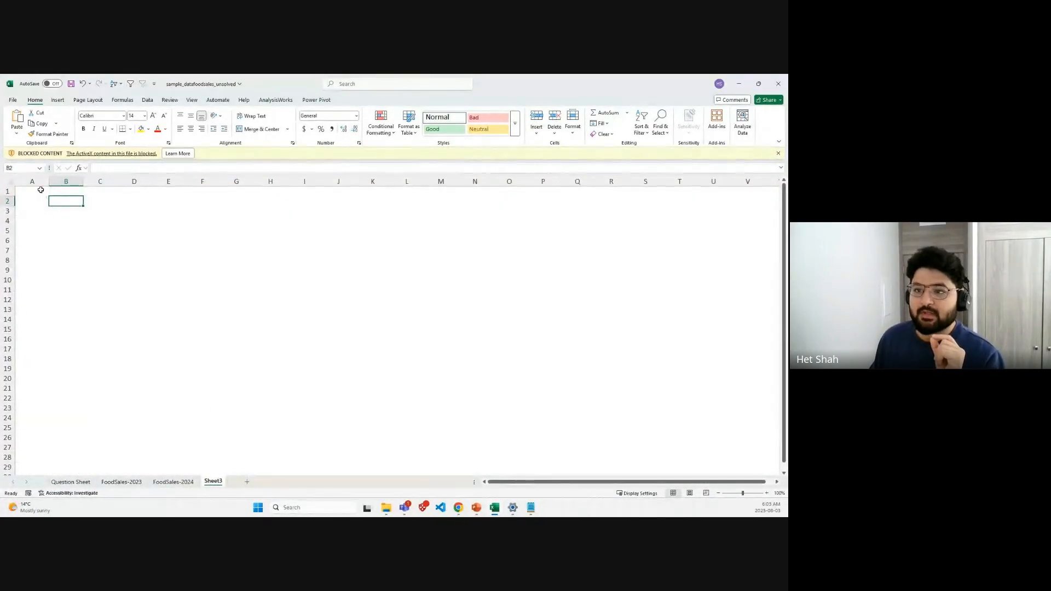
click(173, 481)
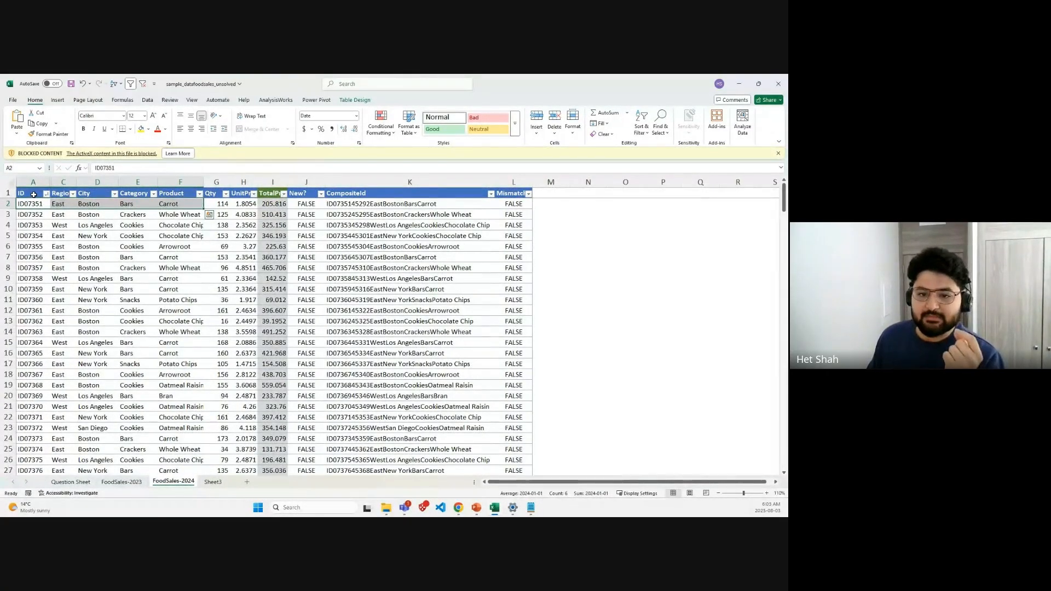
drag(37, 194, 170, 194)
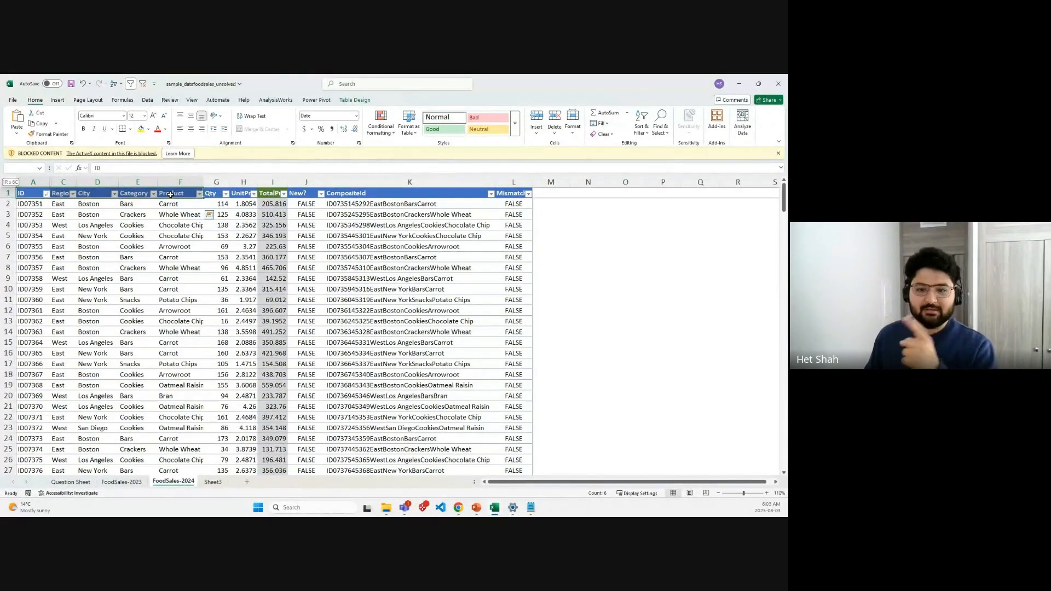
key(ctrl+c)
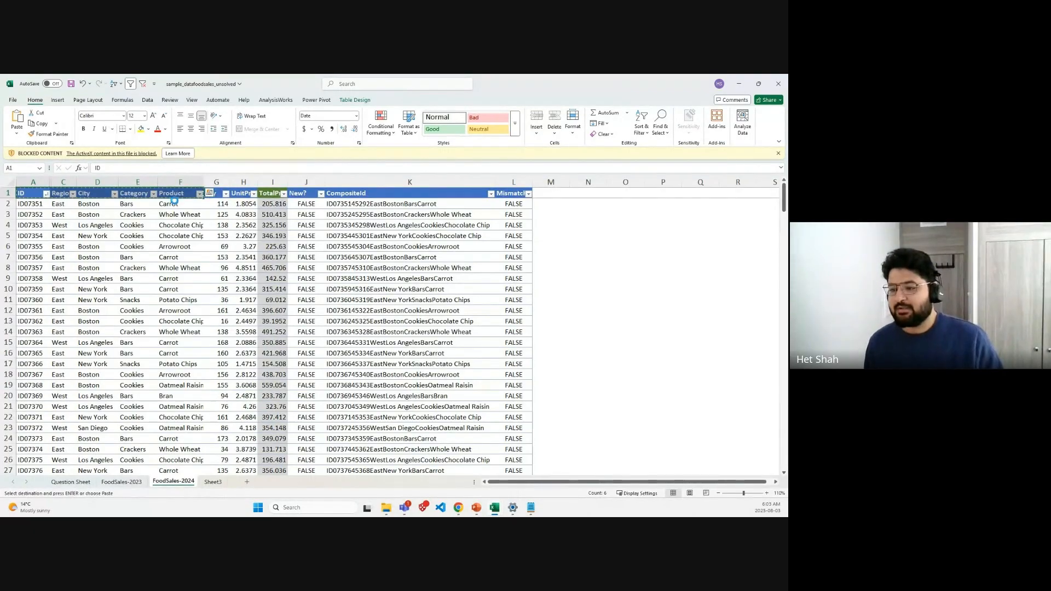
click(213, 482)
click(65, 192)
key(ctrl+v)
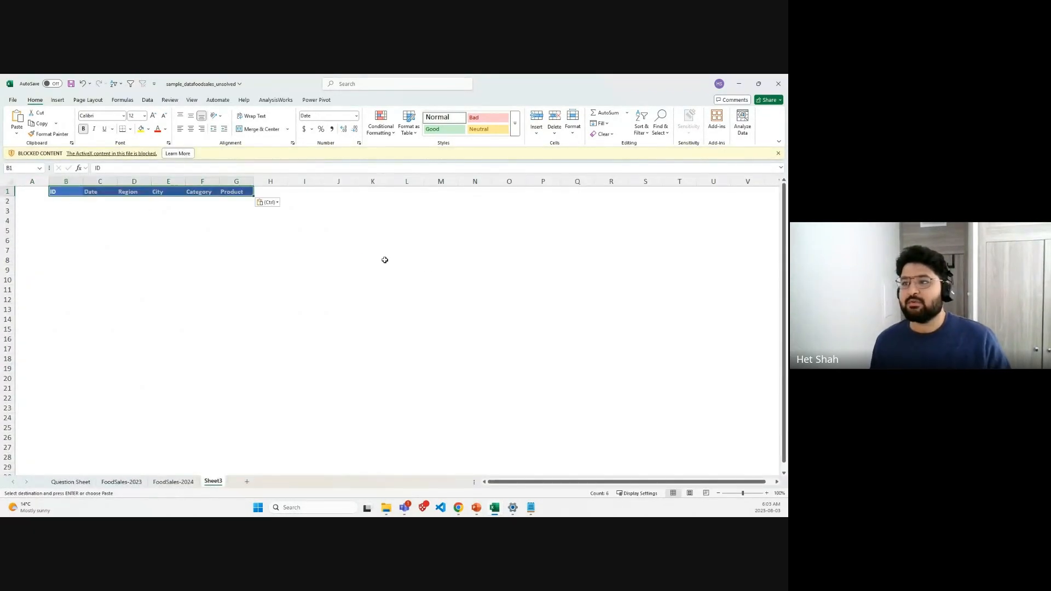
click(386, 260)
key(alt+Tab)
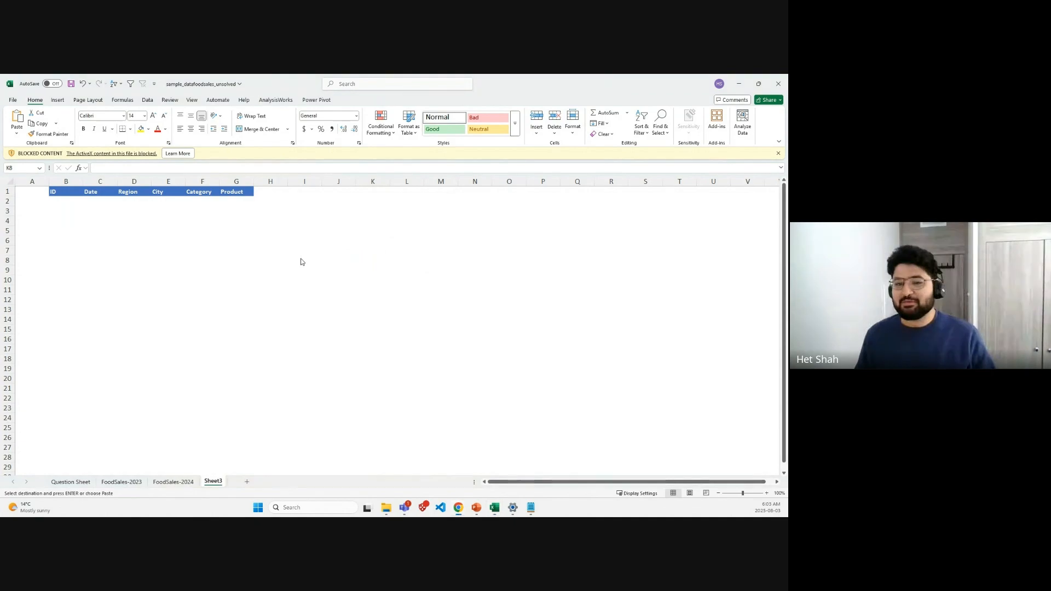
Step: Move the ID to Product headers on Sheet3 down one row to B2:G2
click(173, 481)
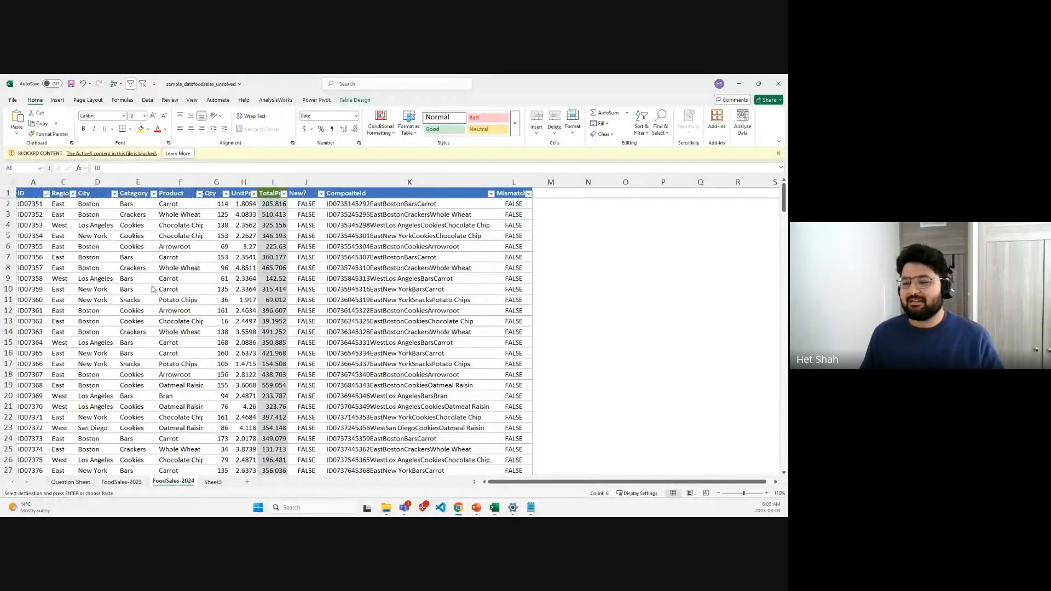
click(213, 482)
drag(66, 191, 236, 192)
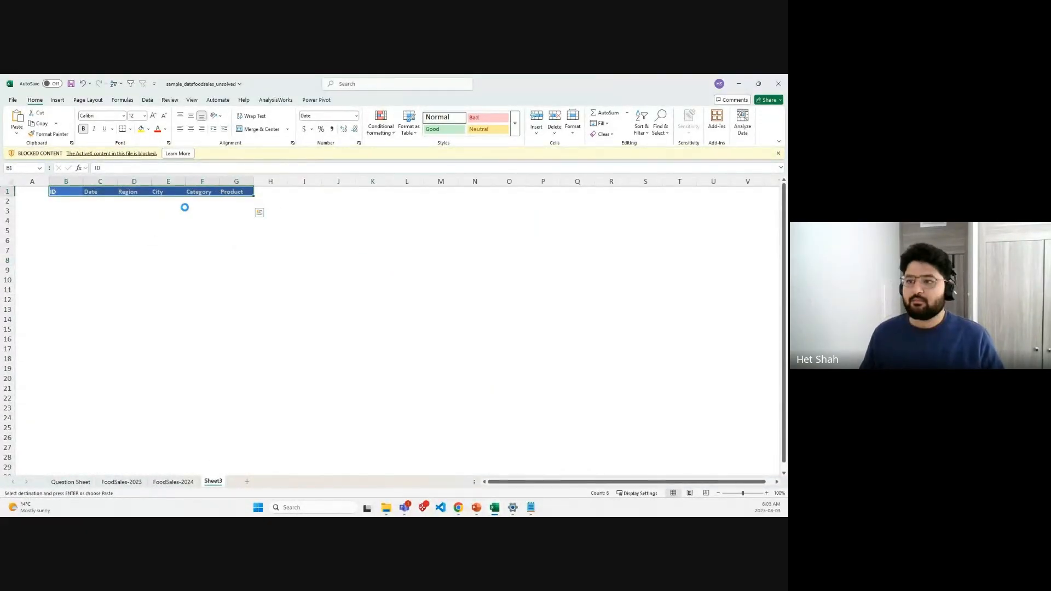
drag(75, 196, 75, 206)
click(293, 213)
click(259, 200)
Step: Merge and center H1:J1 with the heading 2023, and merge K1:M1 beside it
drag(261, 189, 346, 189)
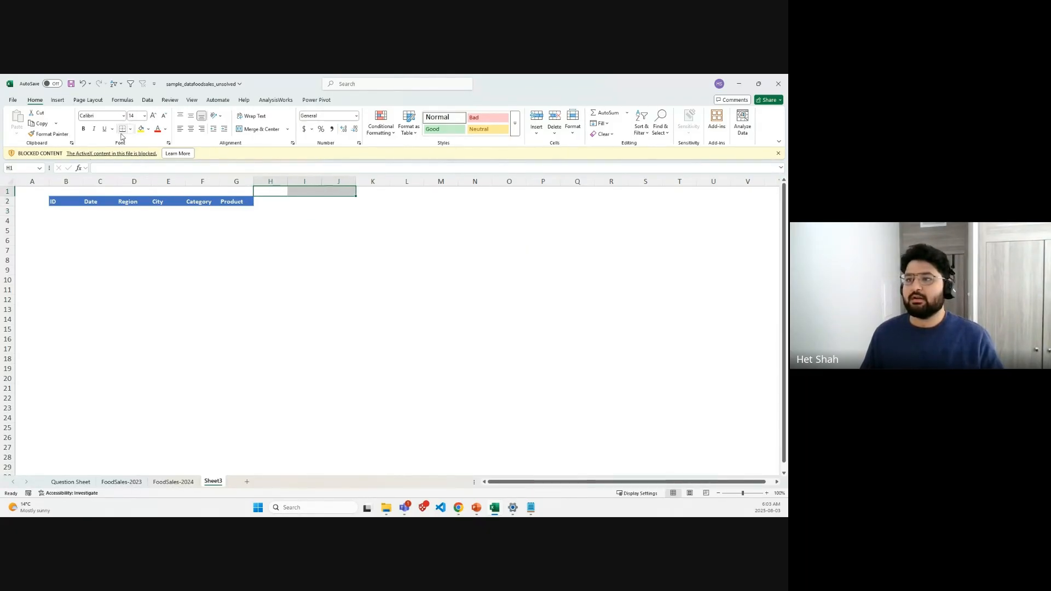
click(251, 129)
text(2023)
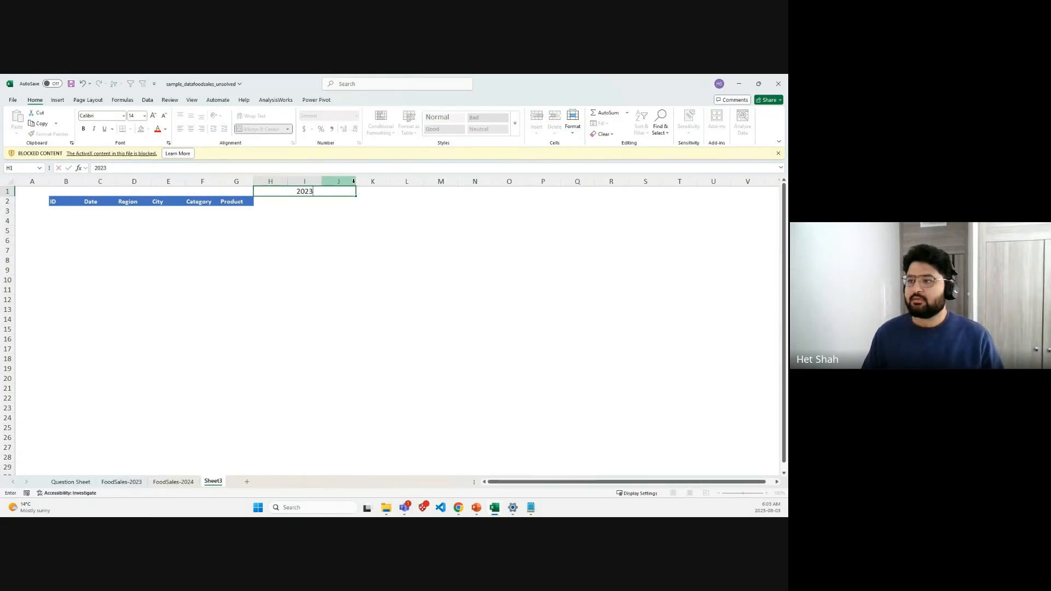
click(365, 190)
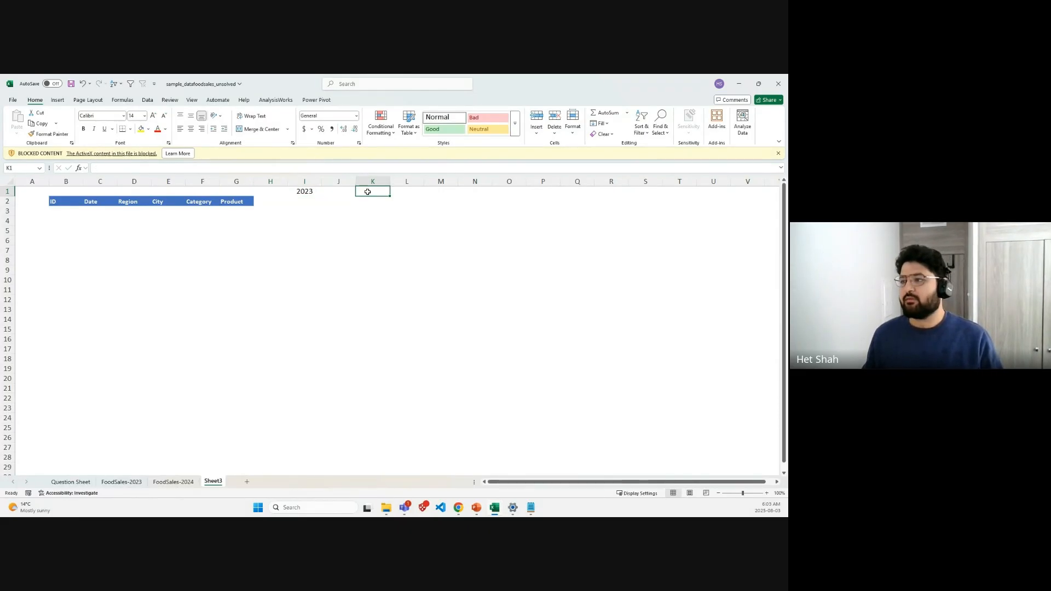
drag(370, 189, 436, 192)
click(257, 129)
click(423, 241)
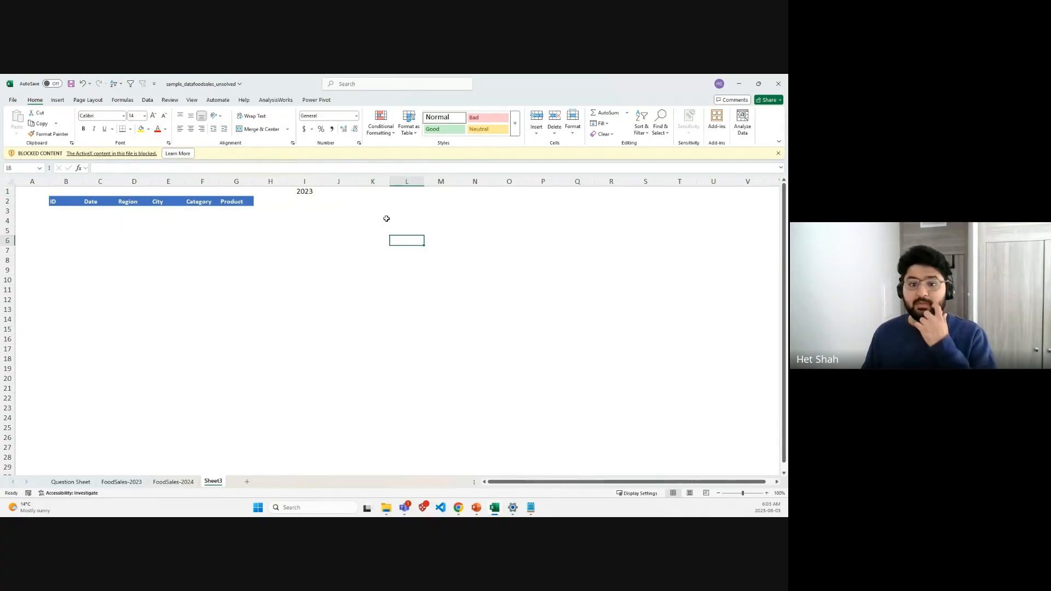
Step: Merge and center B1:G1 above the headers and enter the title Combined Table Data
click(295, 195)
click(176, 191)
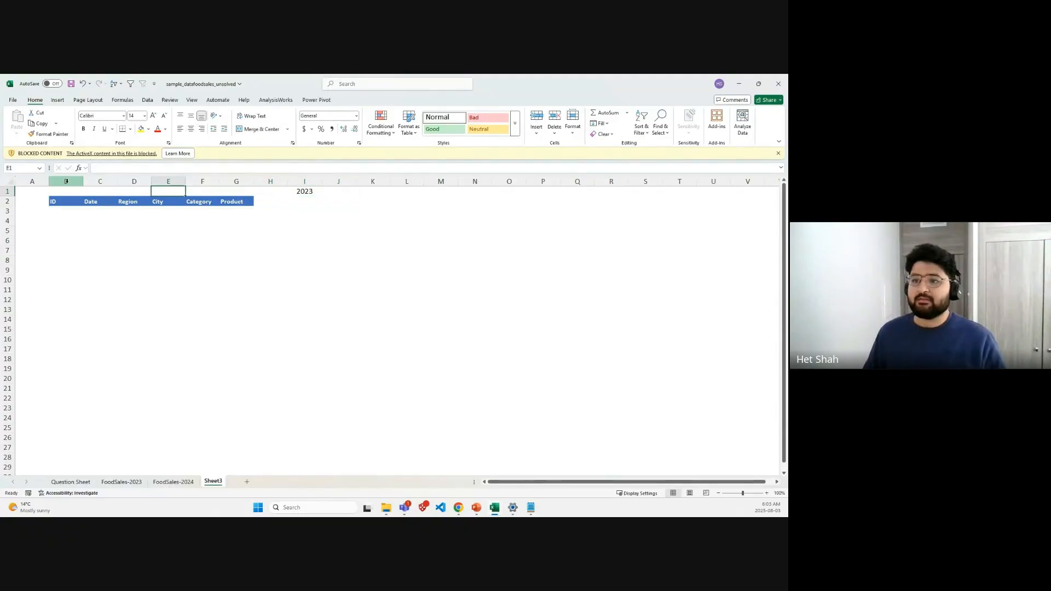
drag(58, 192, 241, 191)
click(258, 130)
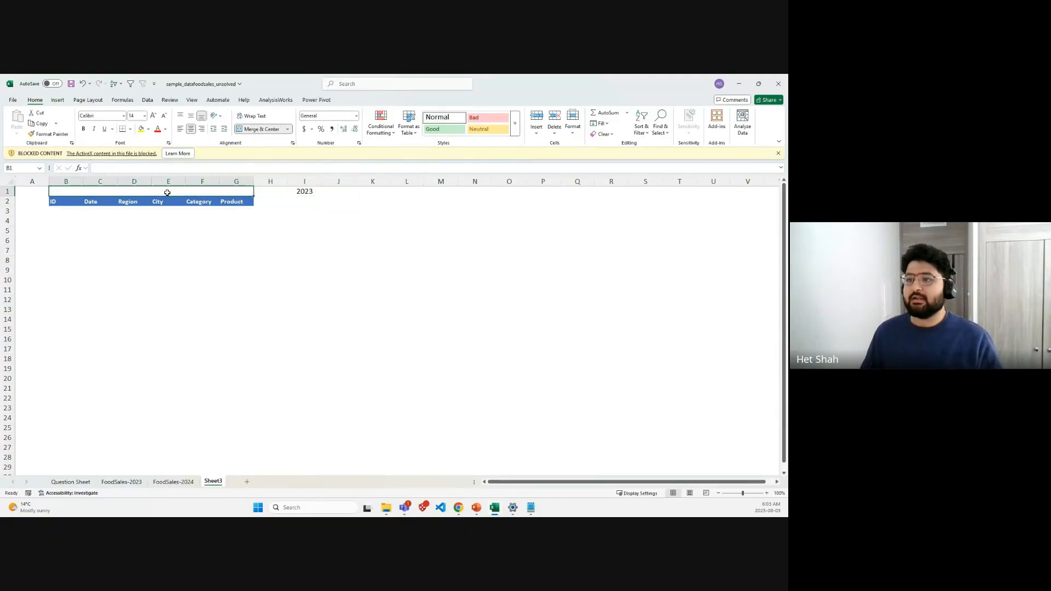
double_click(164, 191)
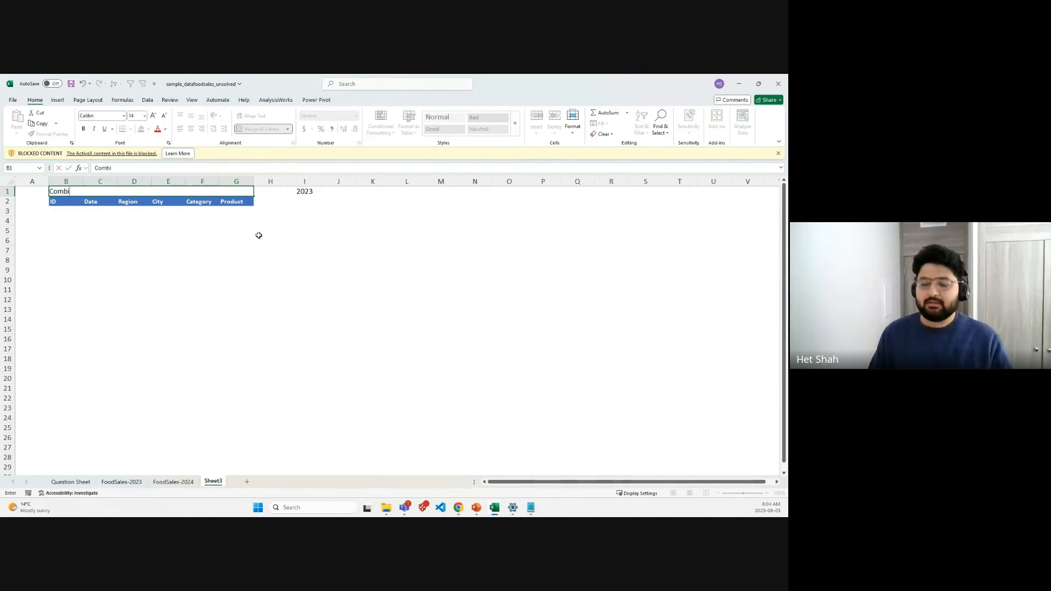
text(Combined Table Data)
key(ctrl+Return)
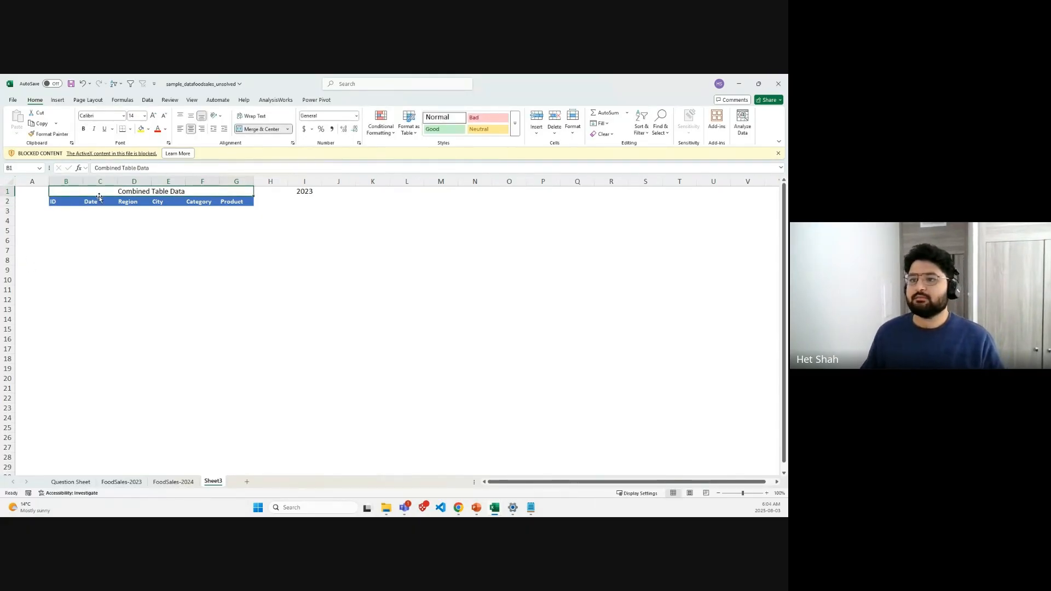
Step: Apply the ID header's formatting to the Combined Table Data title and merge and center it across B1:G1
click(63, 201)
click(56, 135)
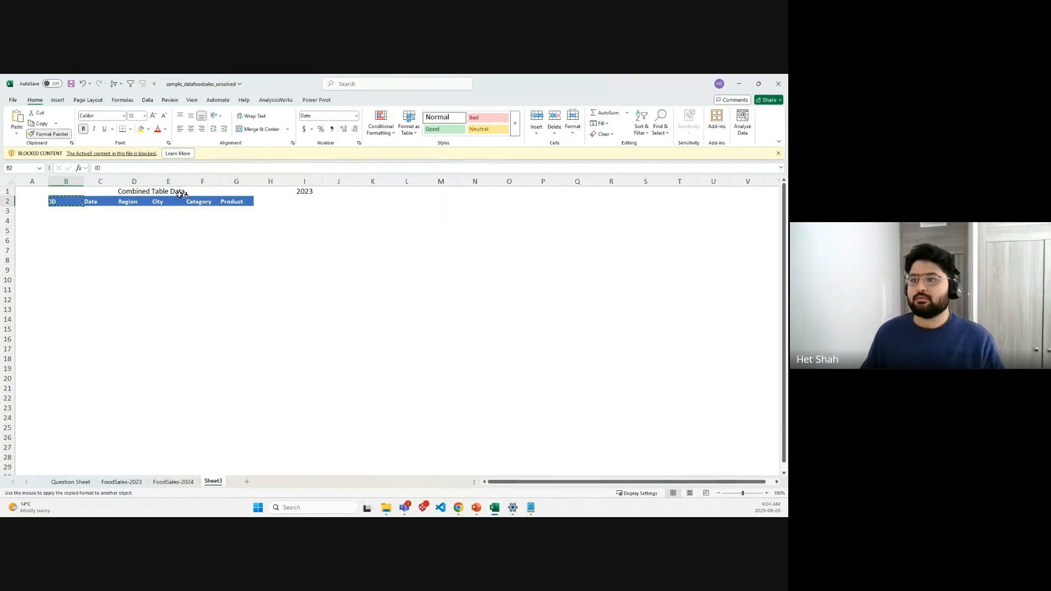
click(183, 192)
click(167, 221)
drag(65, 191, 241, 191)
click(262, 129)
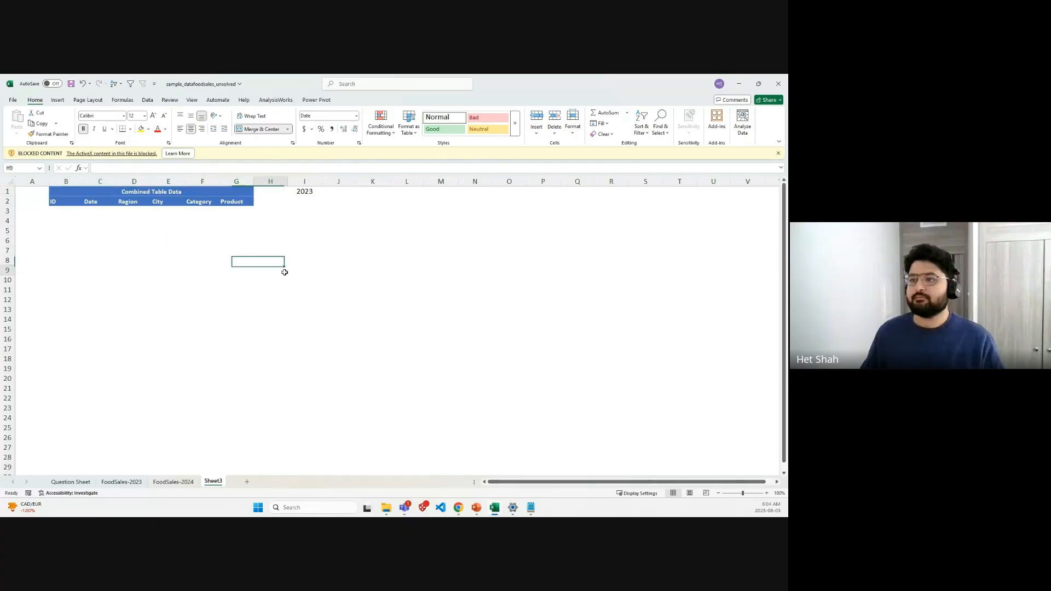
Step: Copy the Combined Table Data title's formatting onto the 2023 heading
click(304, 191)
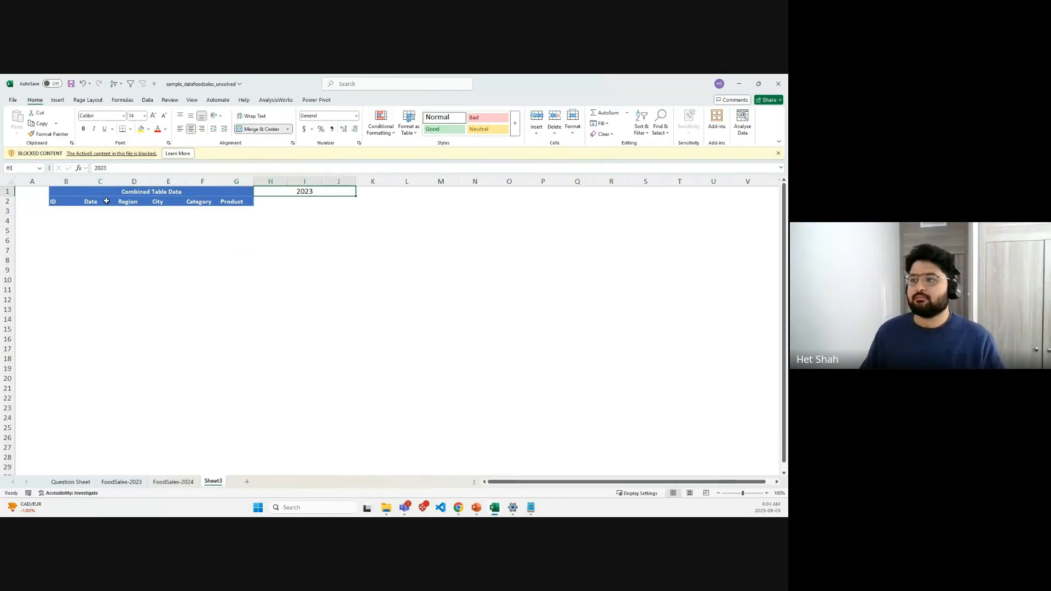
click(186, 192)
click(50, 134)
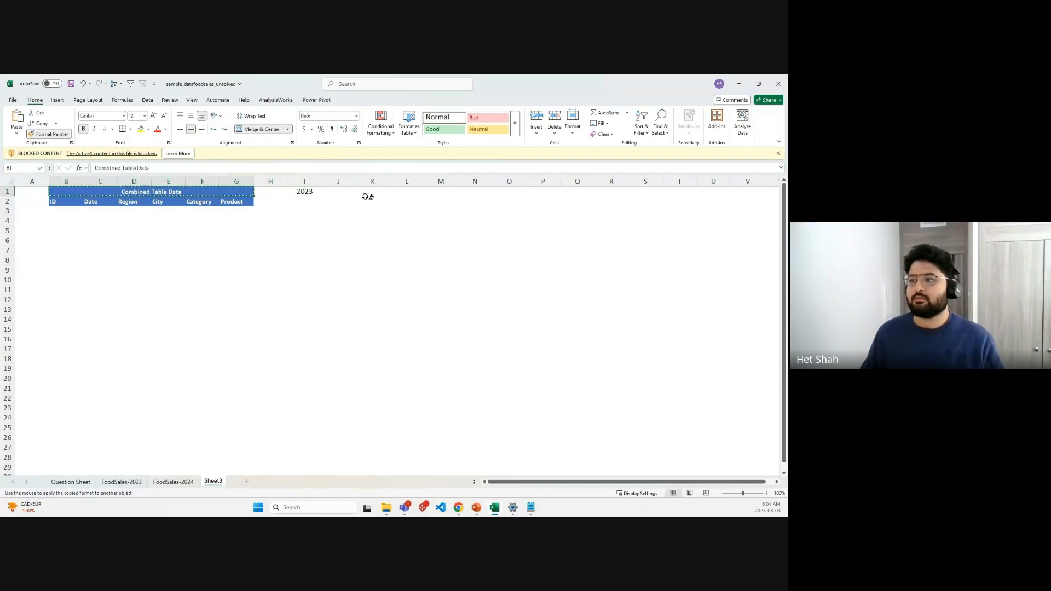
click(305, 192)
click(305, 192)
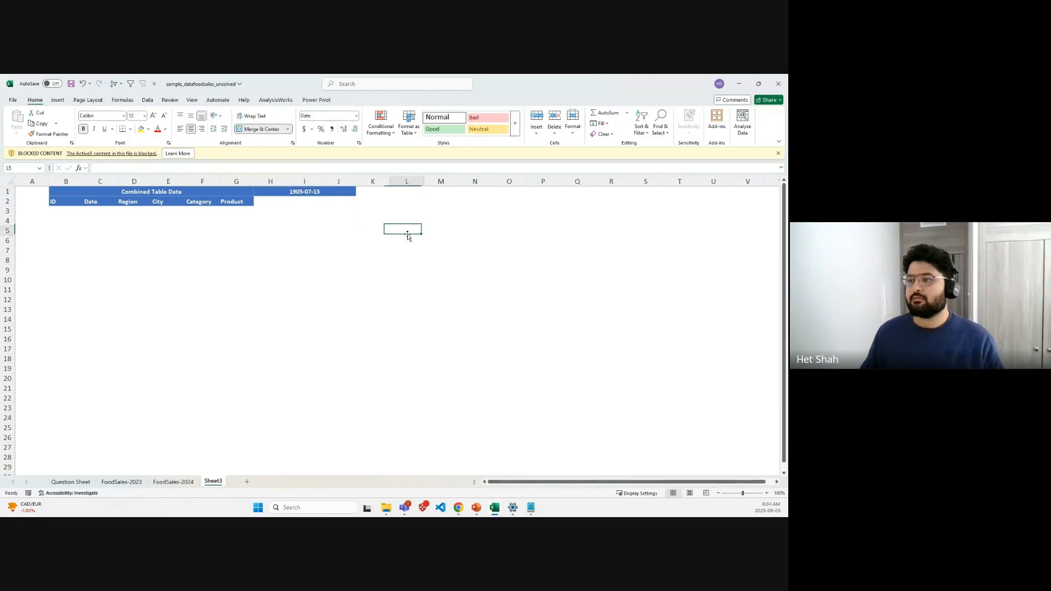
Step: Format the 2023 heading as a Number with no decimal places
click(356, 116)
click(321, 144)
click(309, 199)
click(320, 192)
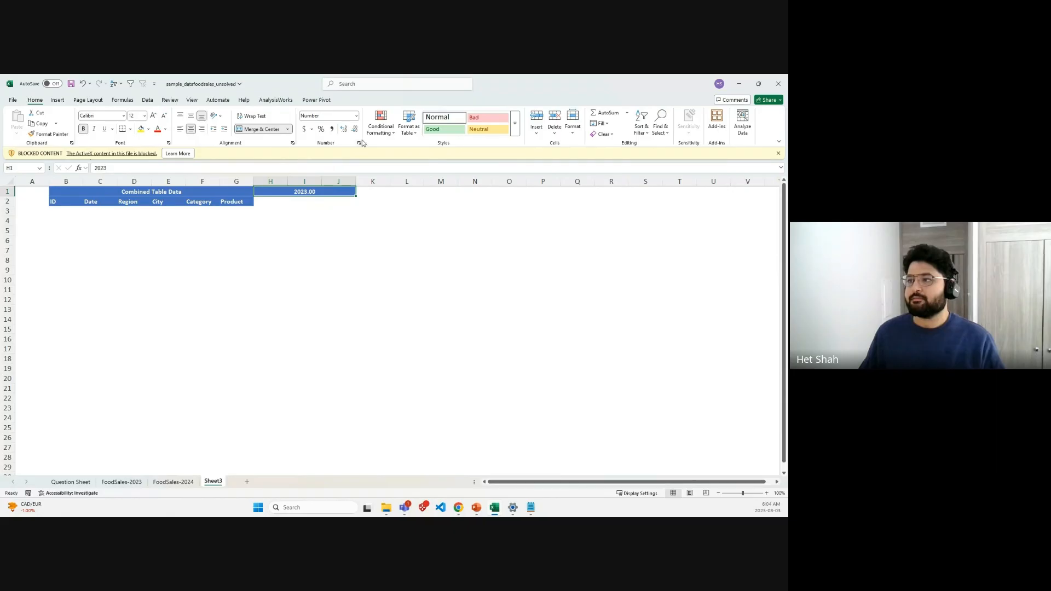
click(300, 211)
Step: Copy the 2023 heading to K1:M1 and change the copy to 2024
click(311, 191)
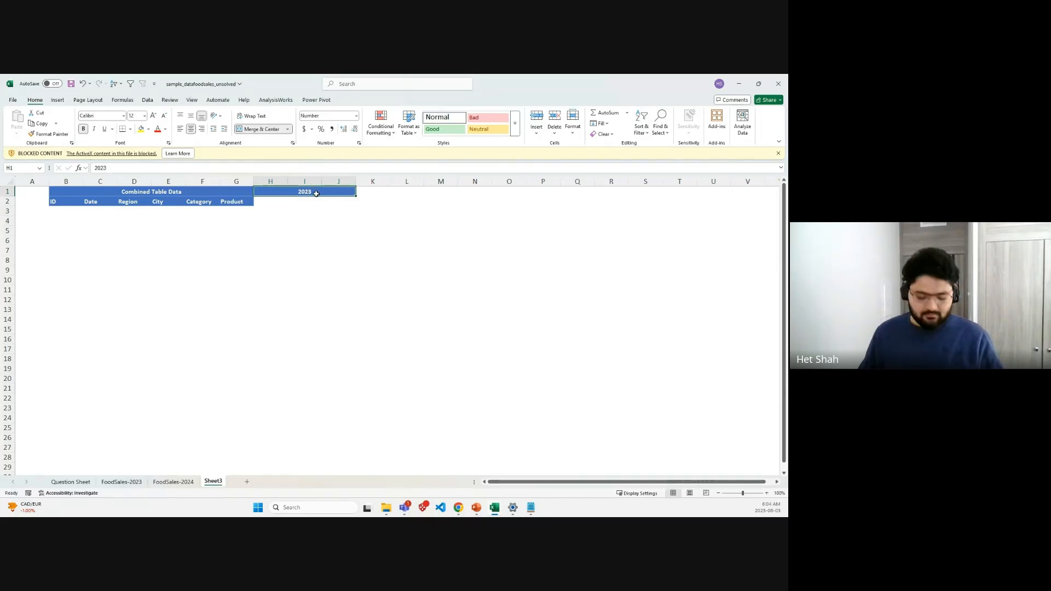
key(ctrl+c)
click(377, 191)
key(ctrl+v)
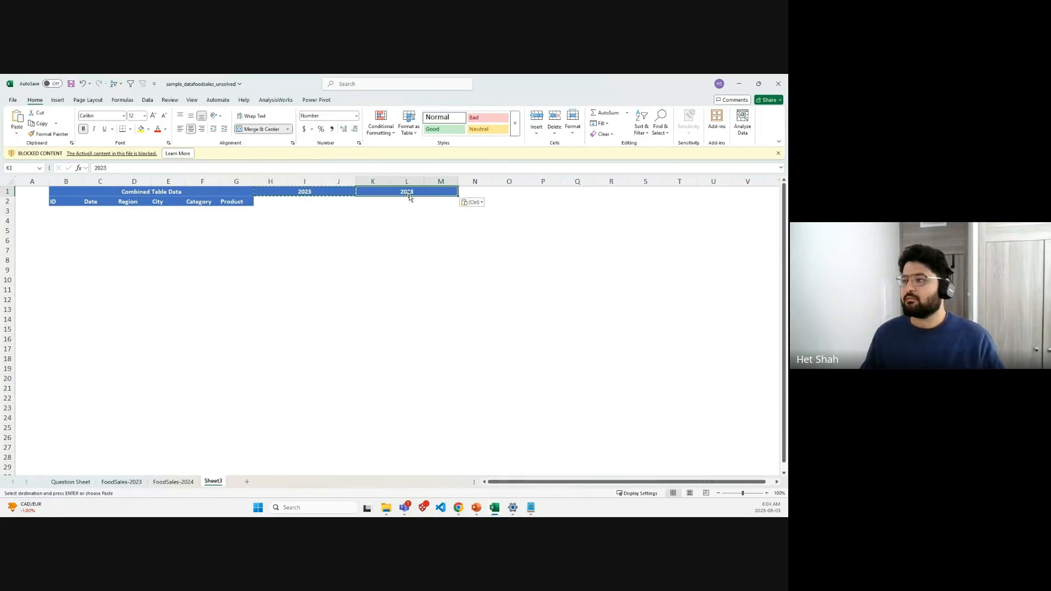
double_click(408, 192)
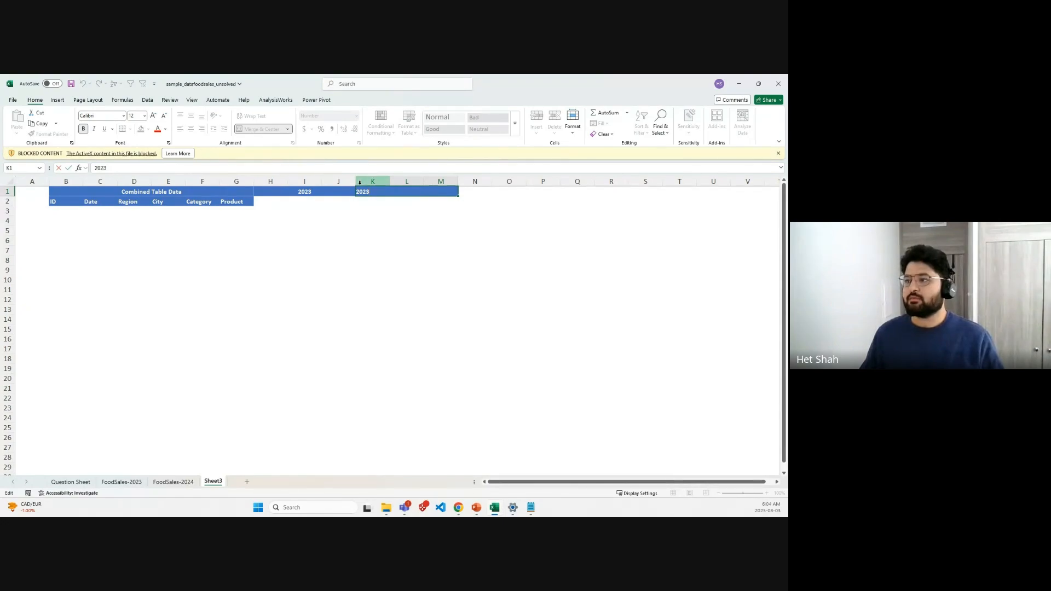
key(BackSpace)
text(4)
key(Return)
Step: Copy the Qty, UnitPrice and TotalPrice headers from FoodSales-2024 to row 2 under both the 2023 and 2024 headings
key(Left)
key(Left)
key(Left)
click(174, 481)
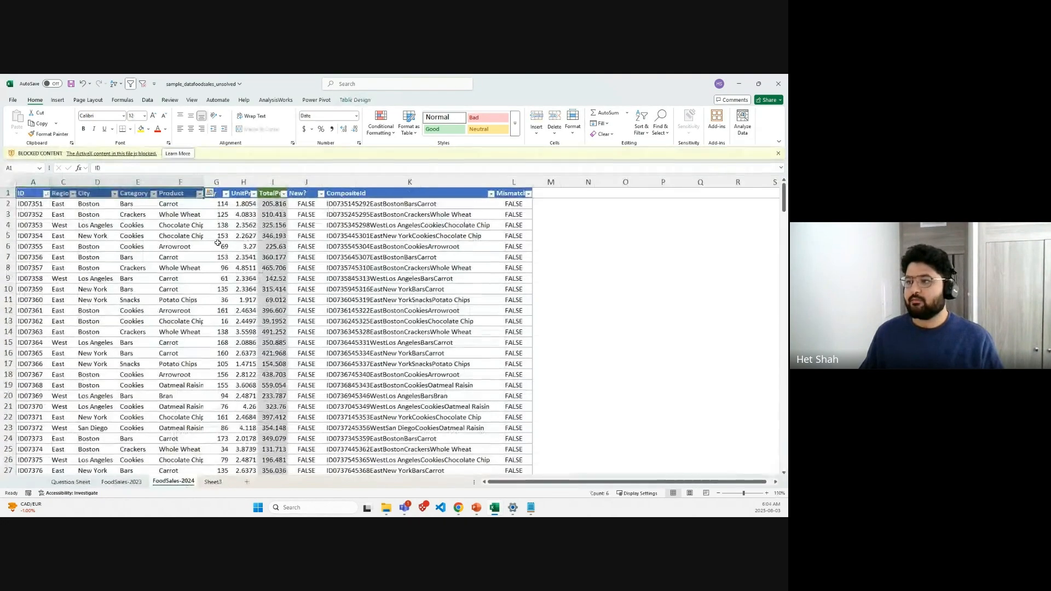
drag(216, 193, 272, 193)
key(ctrl+c)
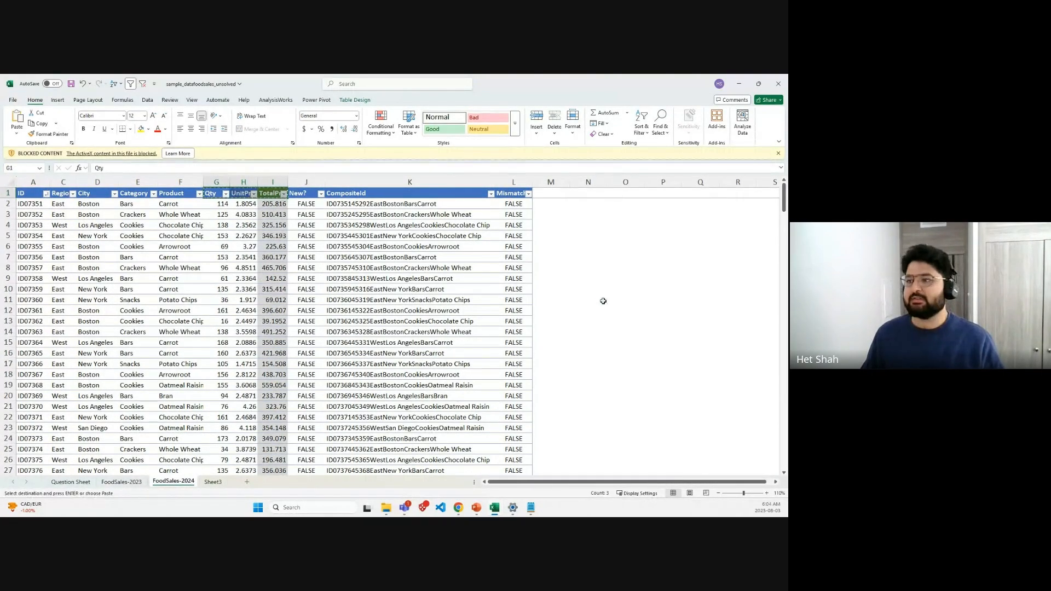
click(203, 482)
click(270, 202)
key(ctrl+v)
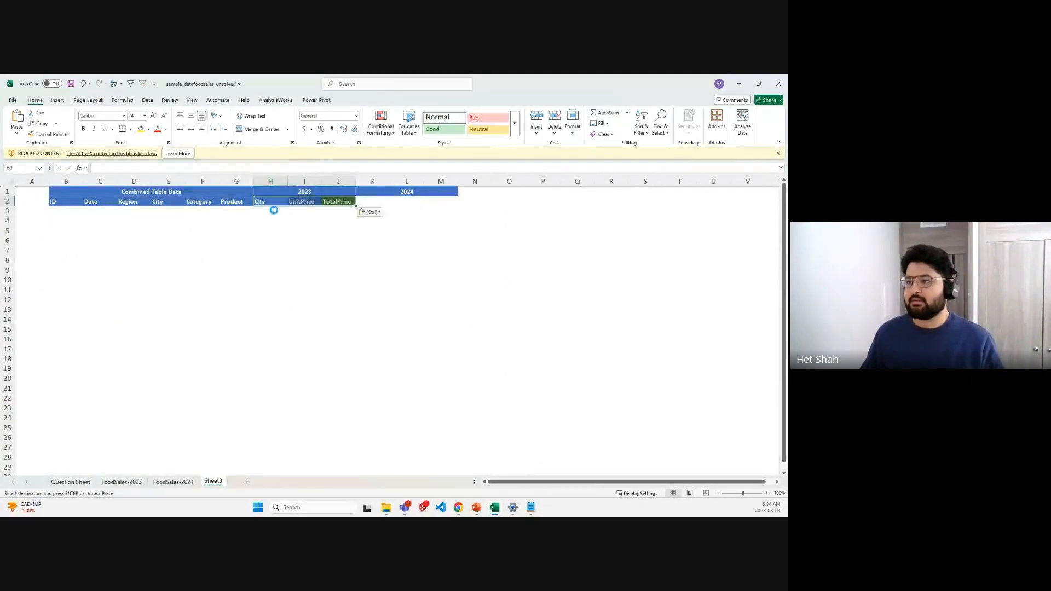
click(368, 201)
key(ctrl+v)
click(498, 202)
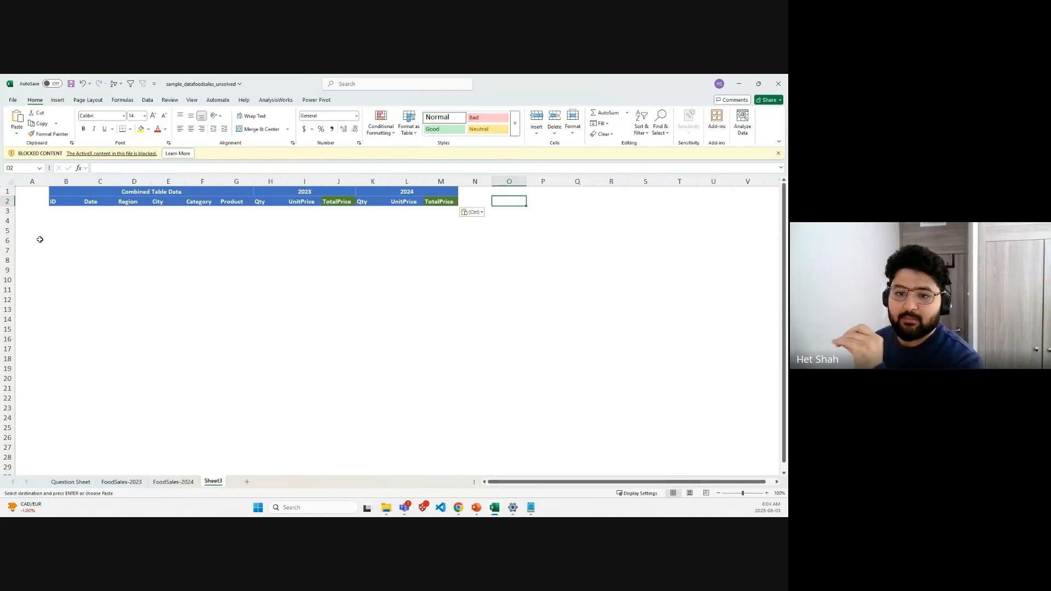
click(301, 193)
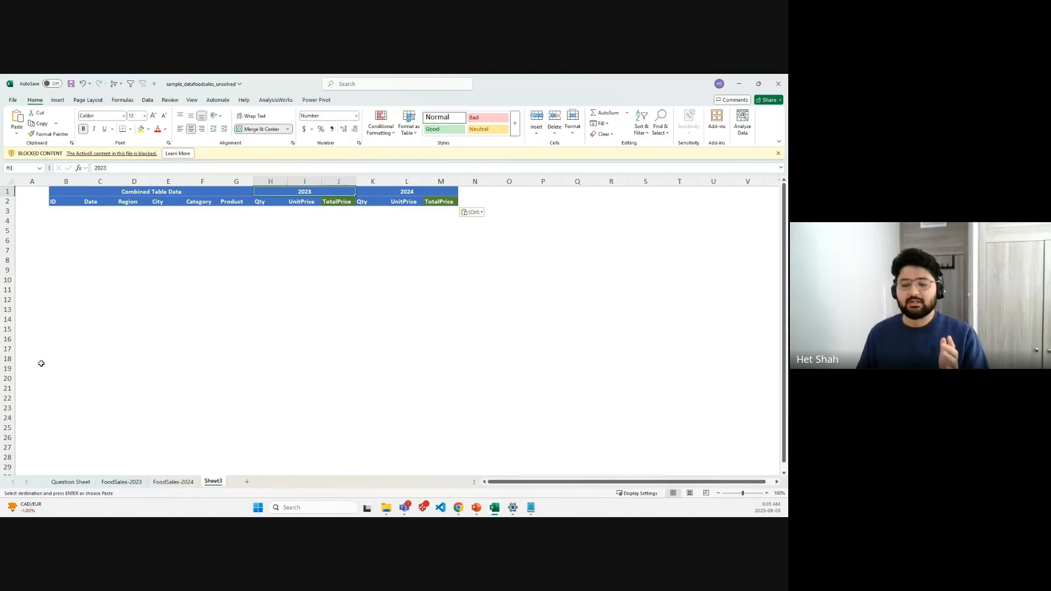
click(427, 241)
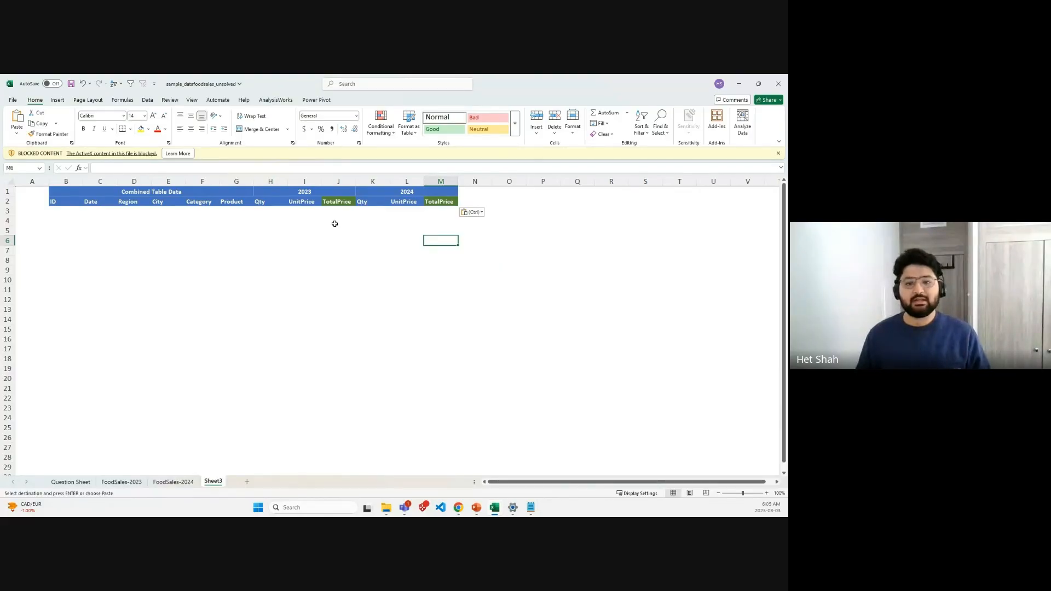
click(509, 230)
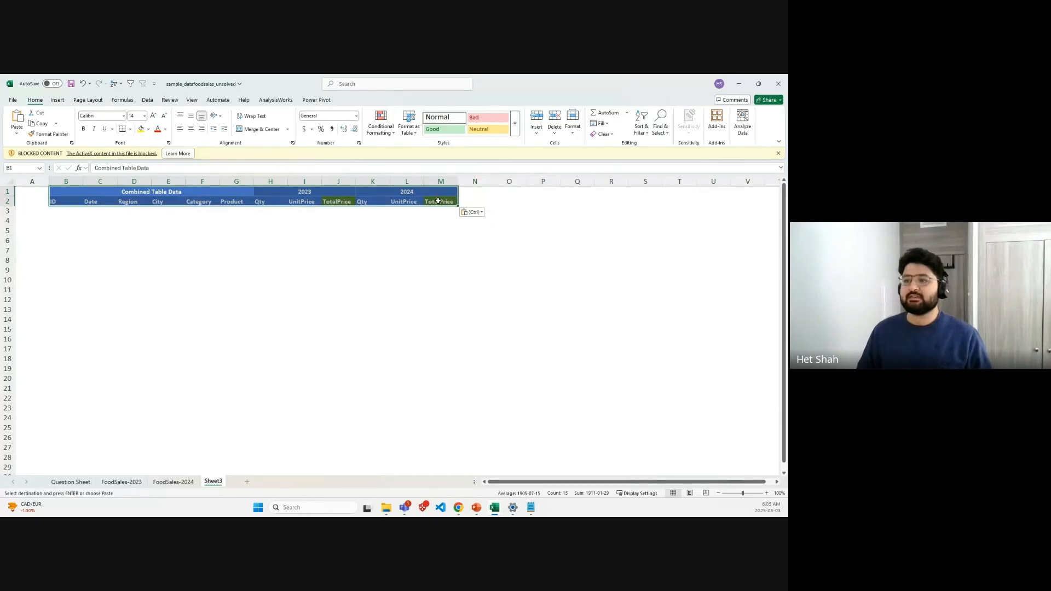
click(138, 240)
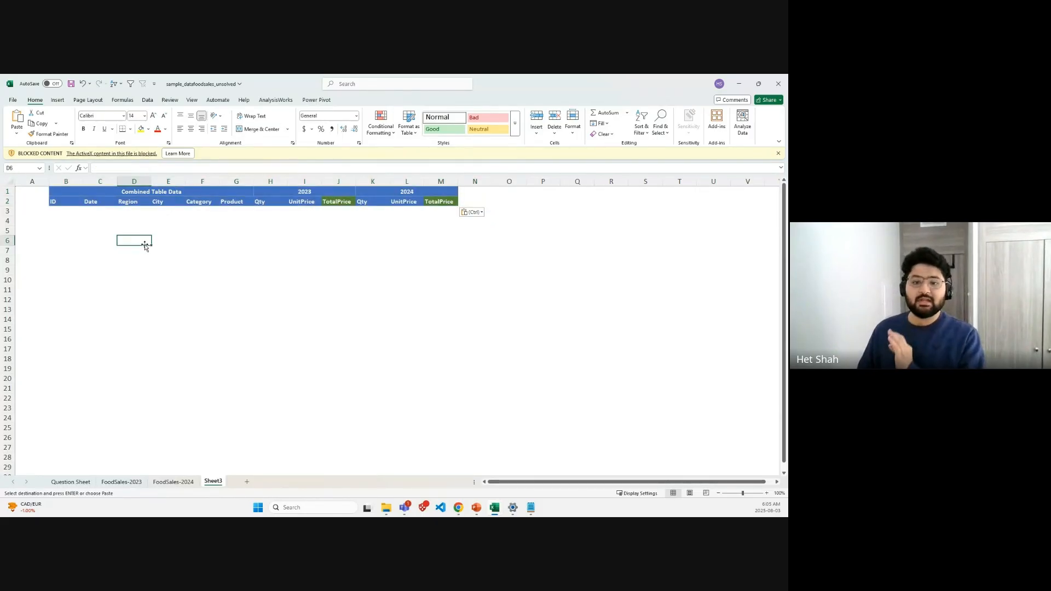
click(31, 200)
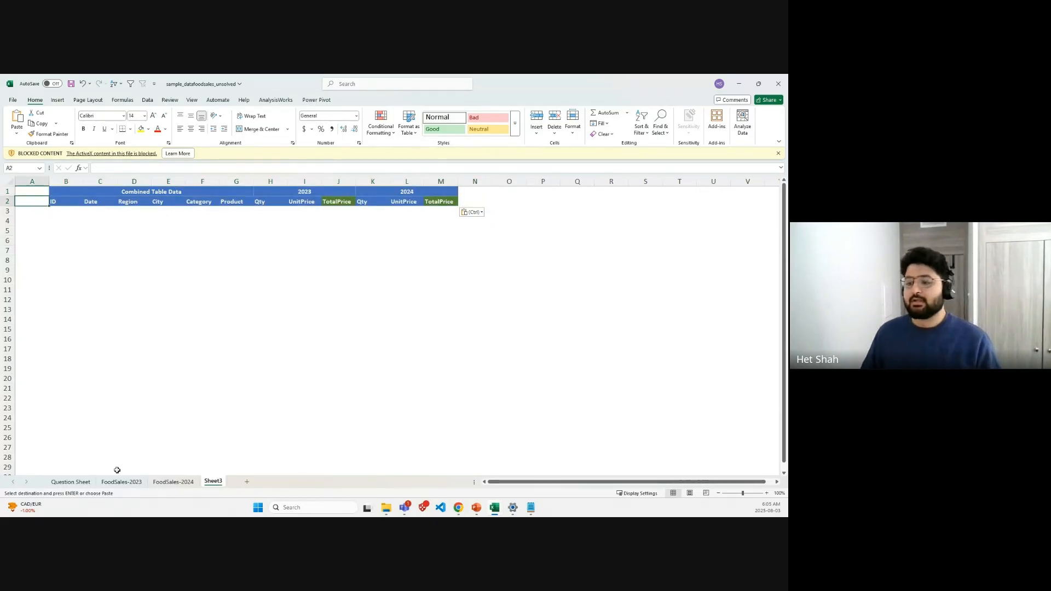
Step: Add an Index column header in M1, next to the Mismatch? column of the FoodSales-2024 table
click(173, 481)
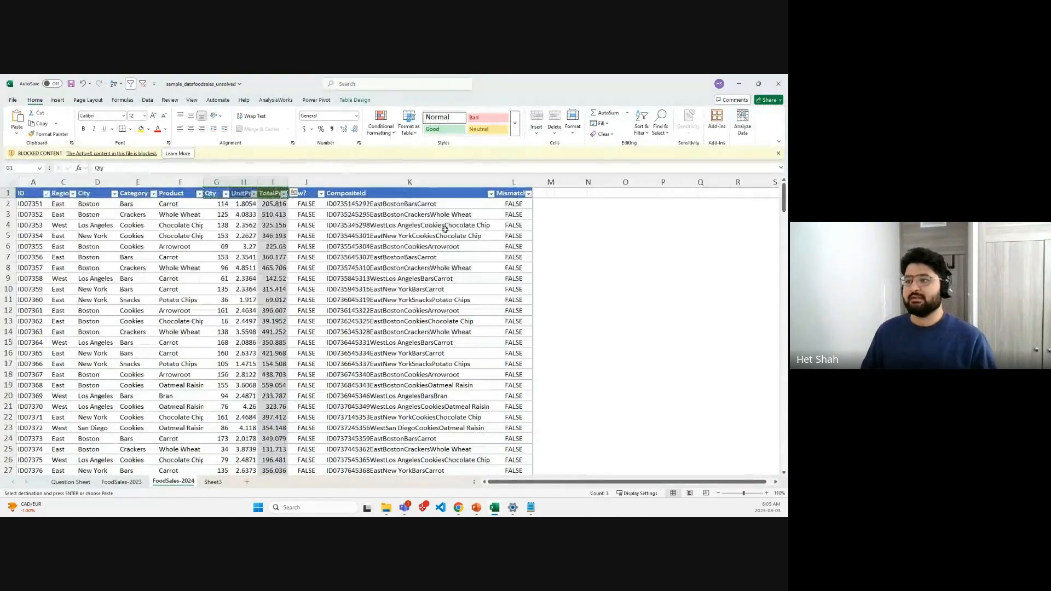
click(213, 481)
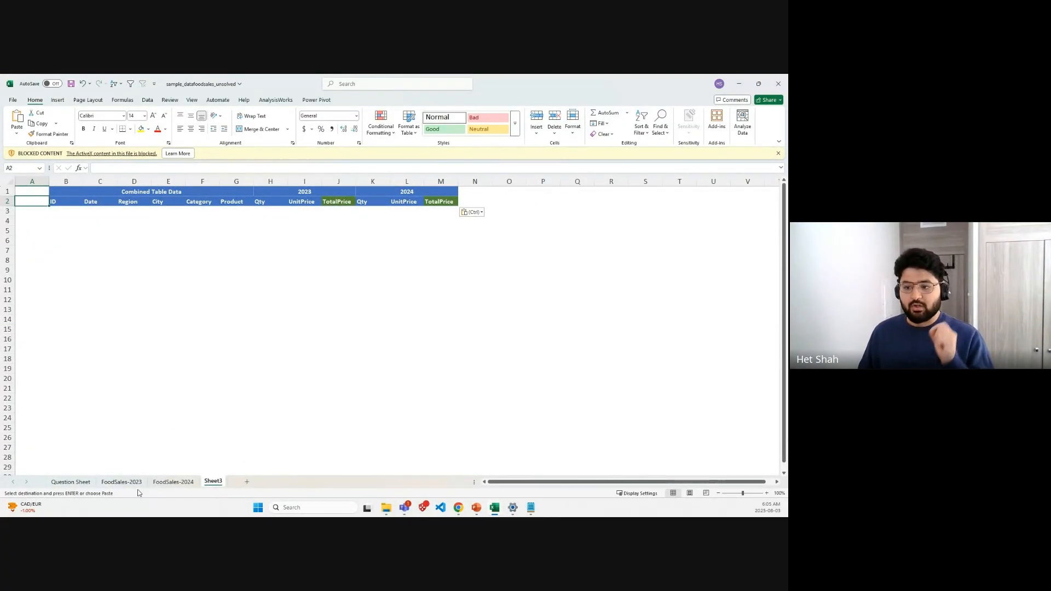
click(173, 481)
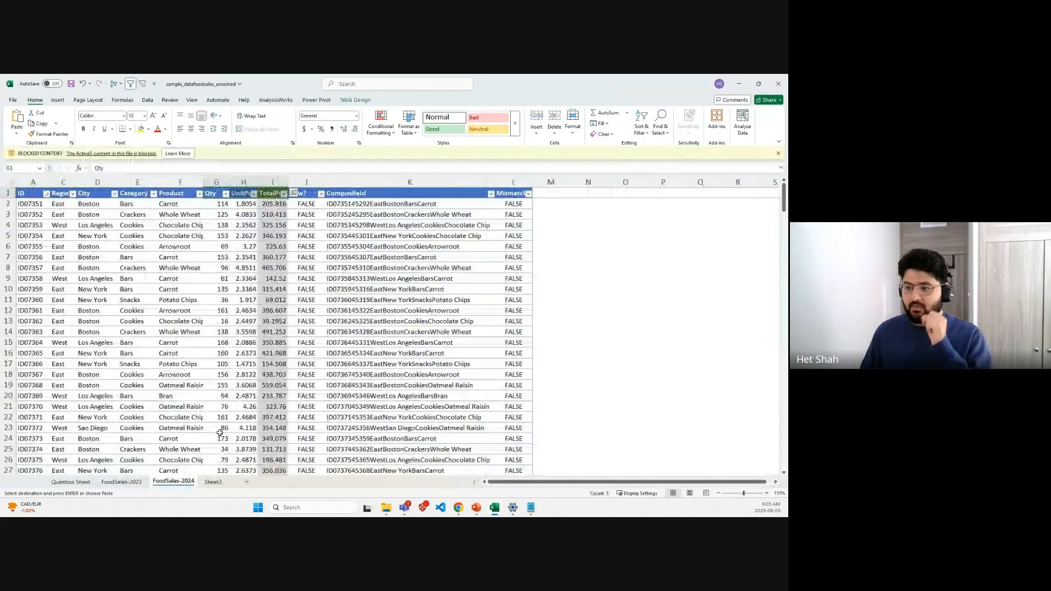
click(546, 193)
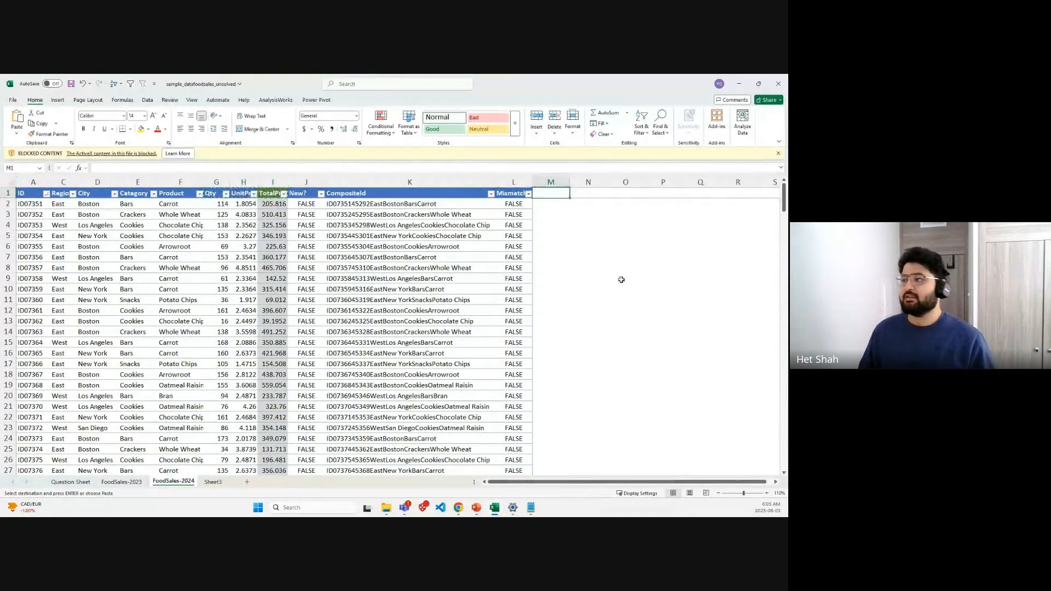
text(Index)
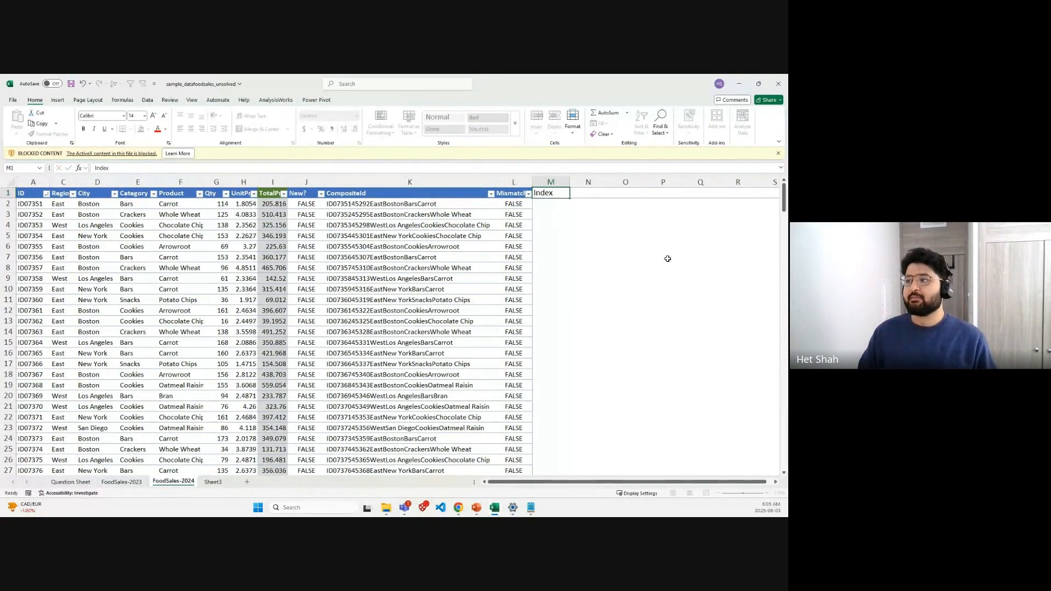
key(Return)
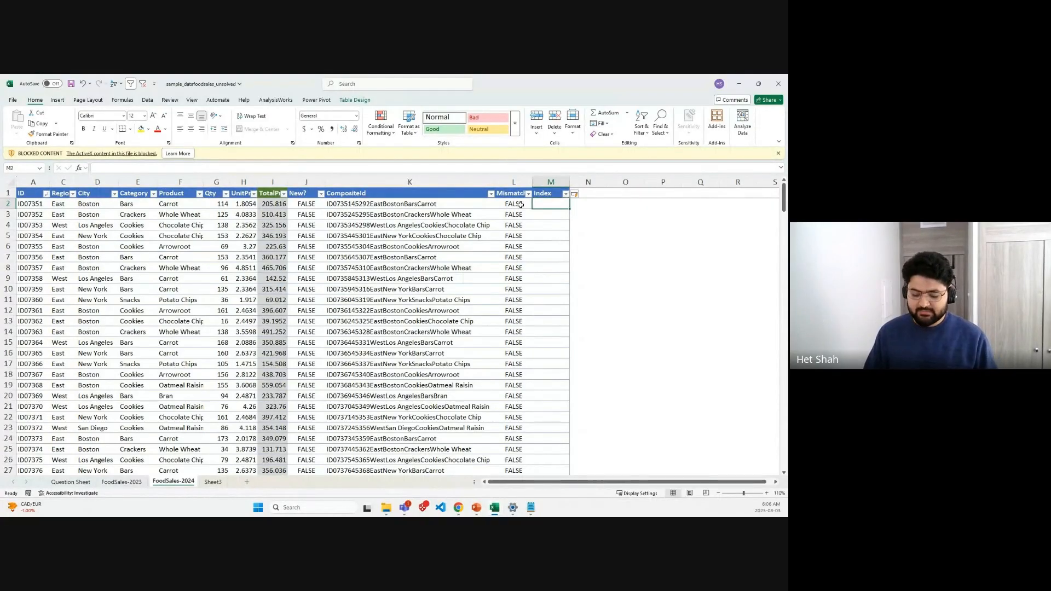
Step: Begin an IF formula in M2 that tests the row's Mismatch? value and returns an empty string when true
text(=IF()
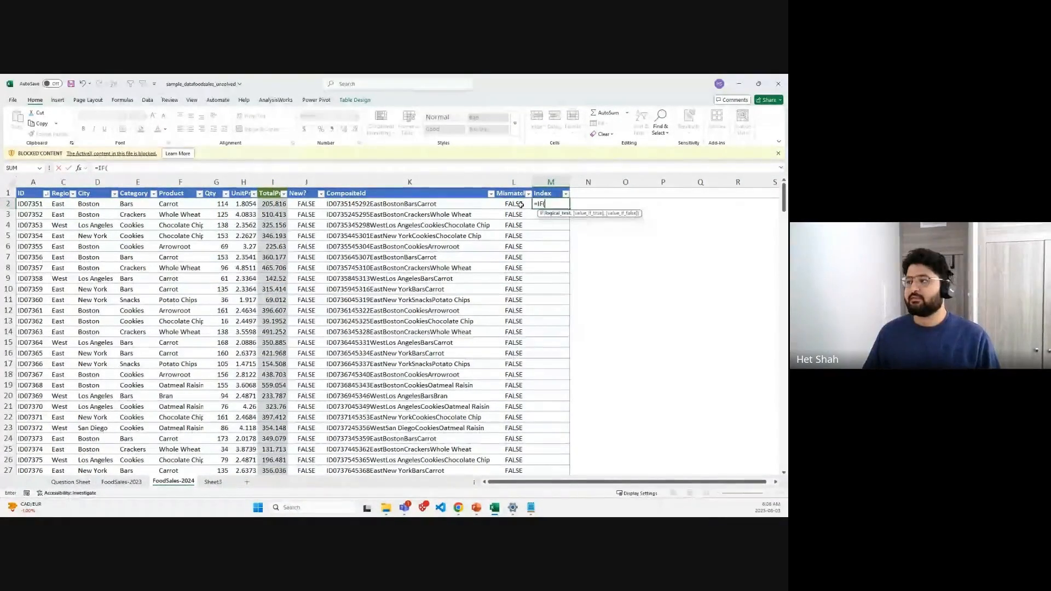
click(511, 203)
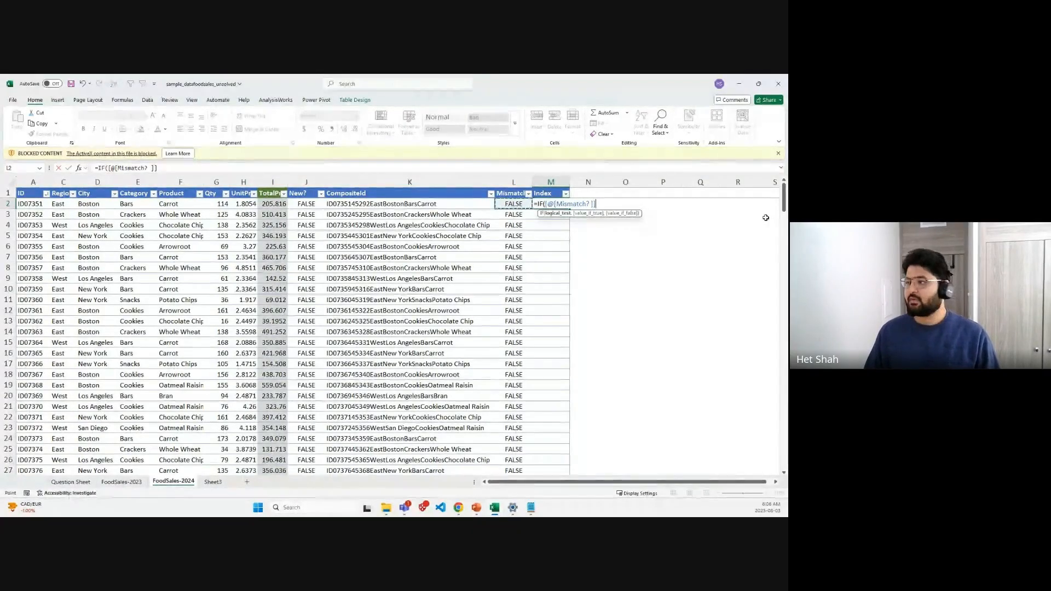
text(,)
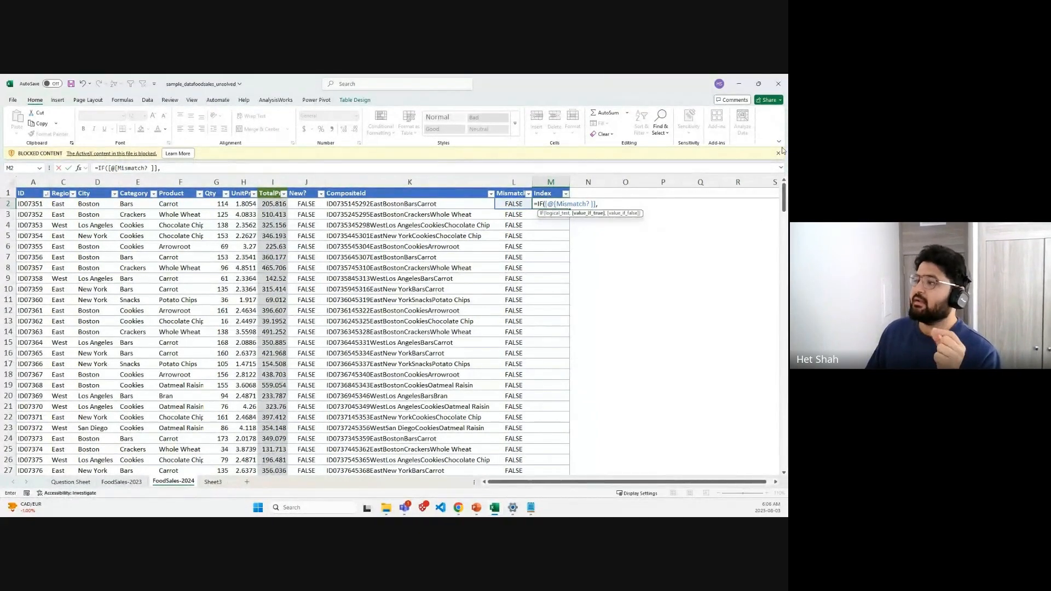
key(Return)
click(609, 206)
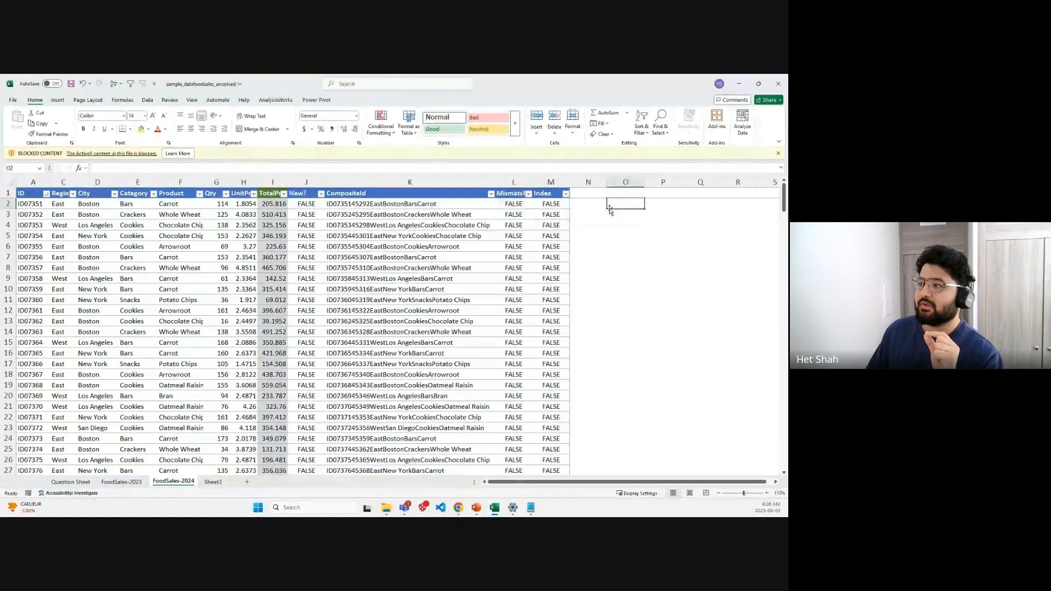
click(566, 206)
click(152, 167)
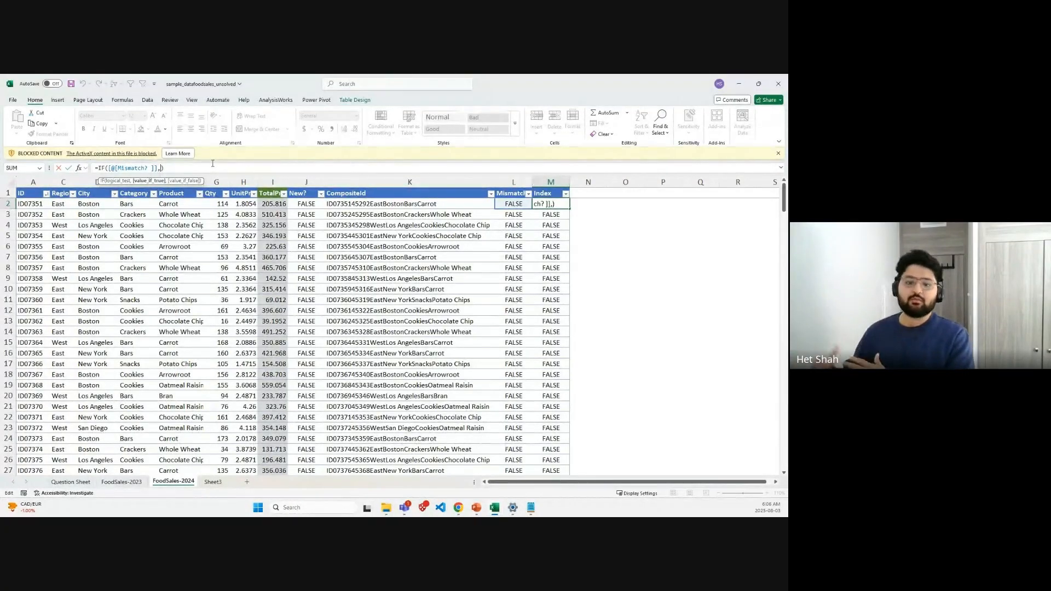
text(")
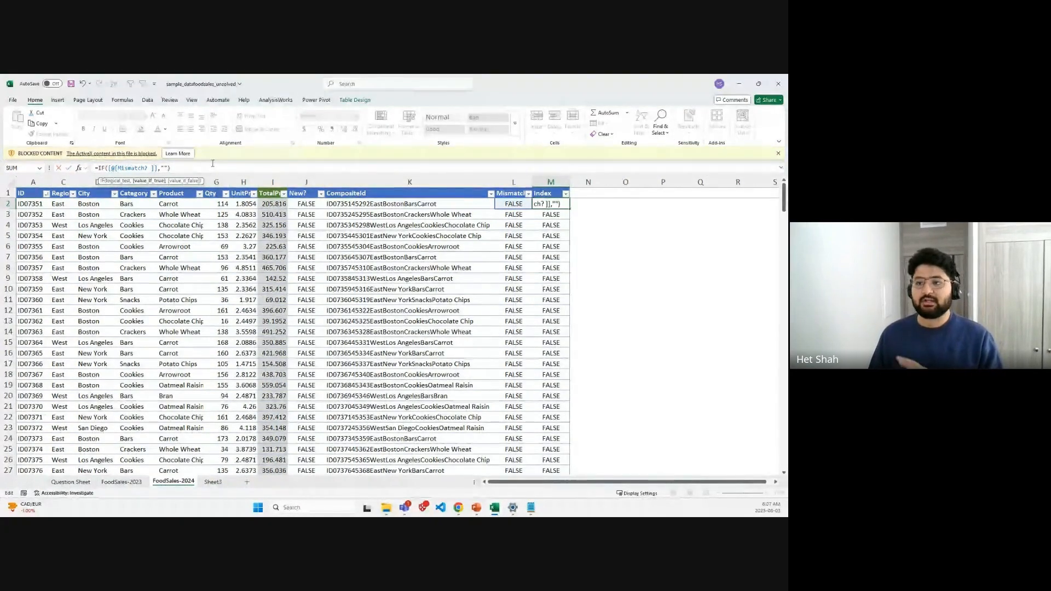
text(,)
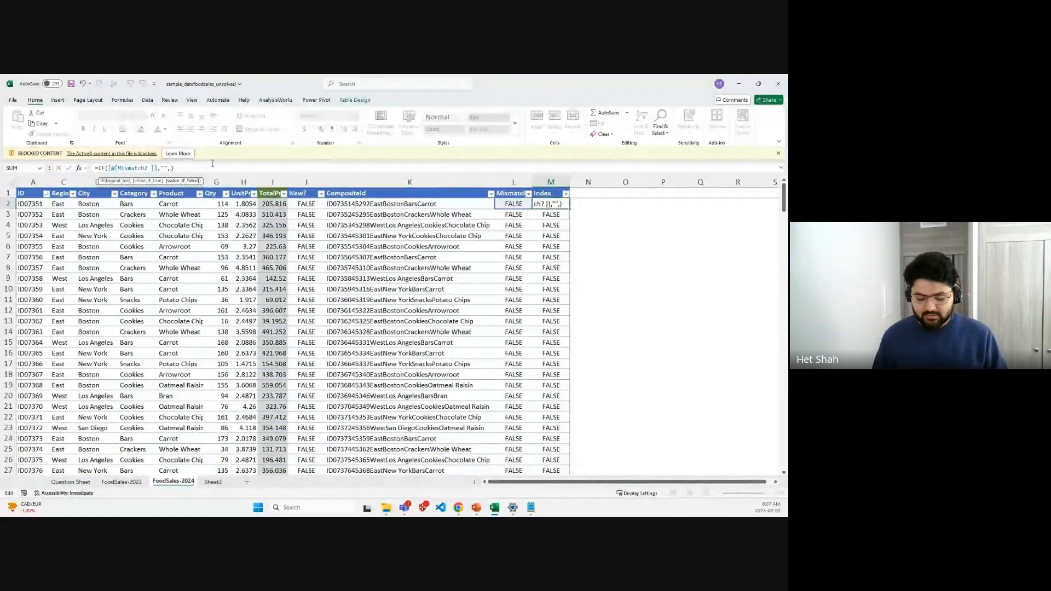
Step: Complete the Index formula with MAX($M$1:M1)+1 as the false result and apply it to the column
text(MAX($)
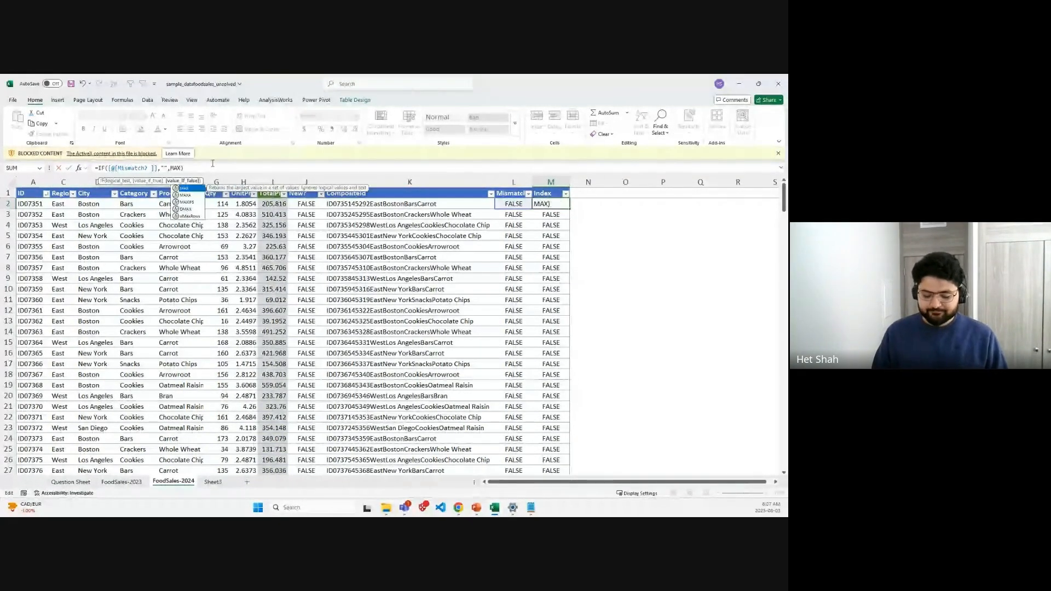
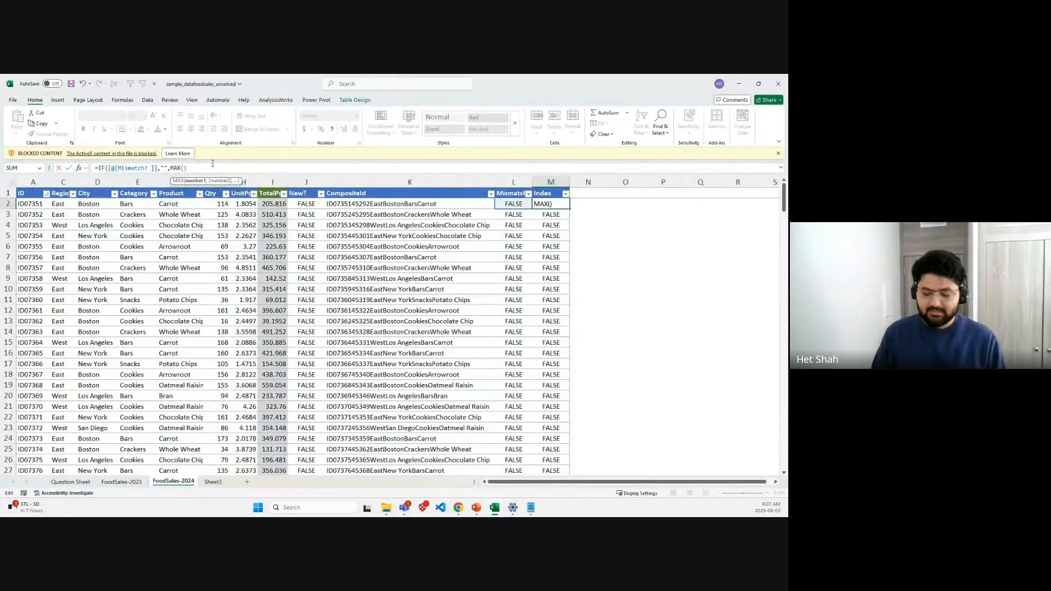
text($)
key(BackSpace)
text(M1:)
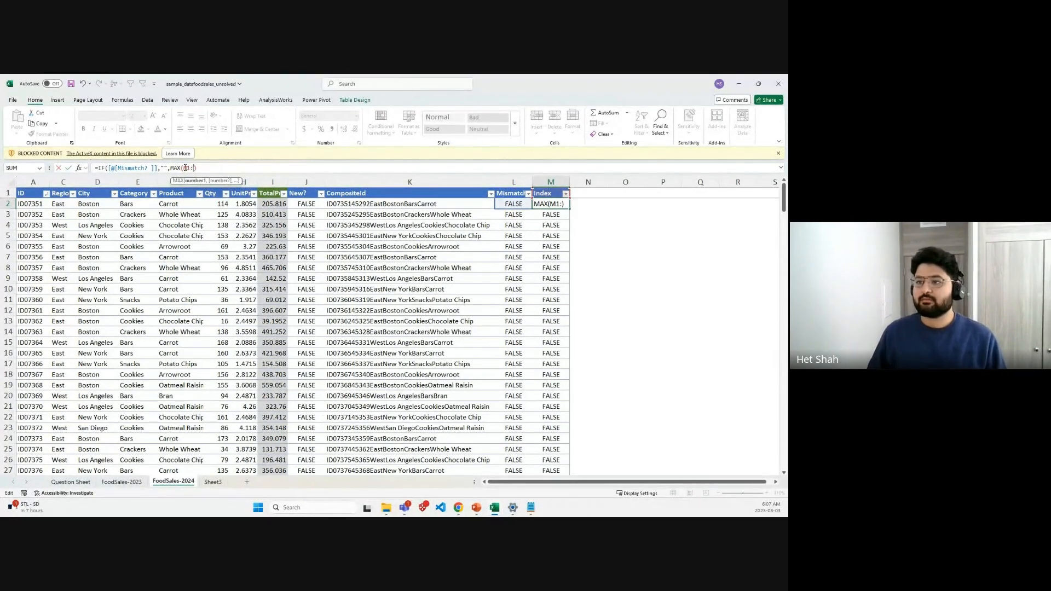
click(185, 168)
key(F4)
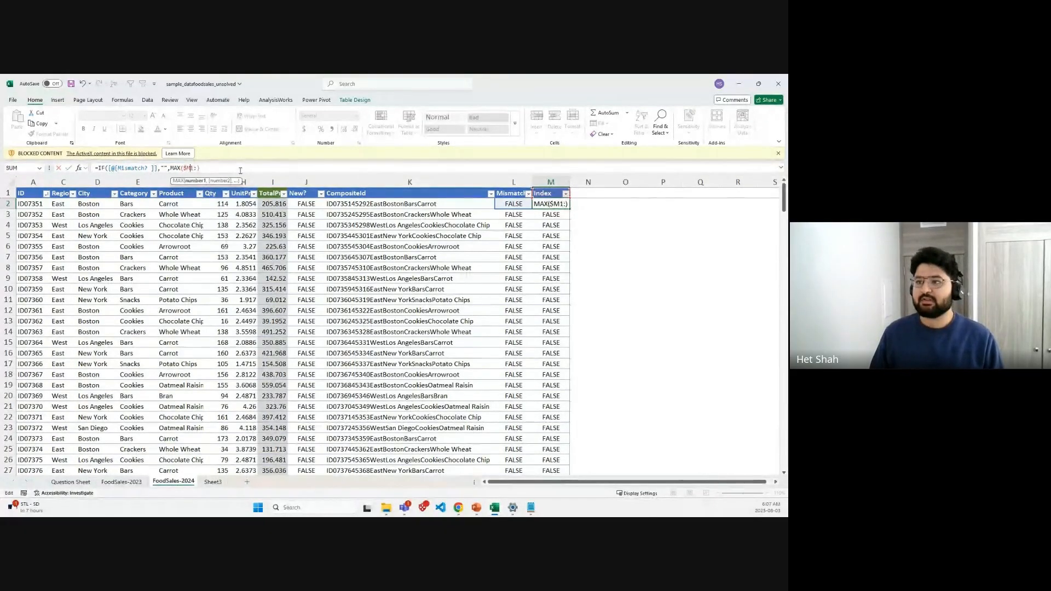
key(Right)
text(M1)
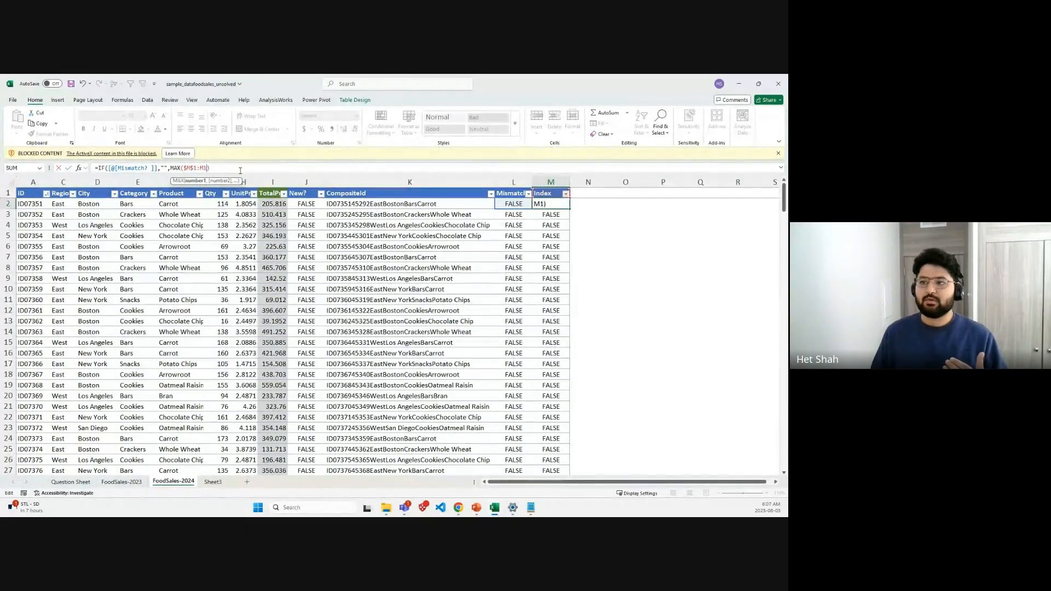
click(230, 168)
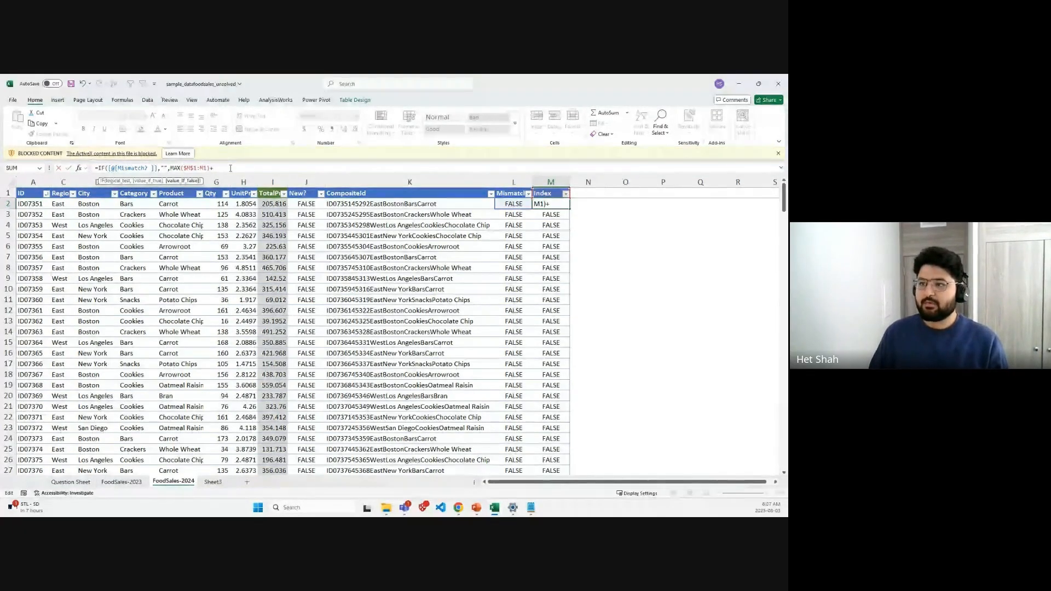
text())
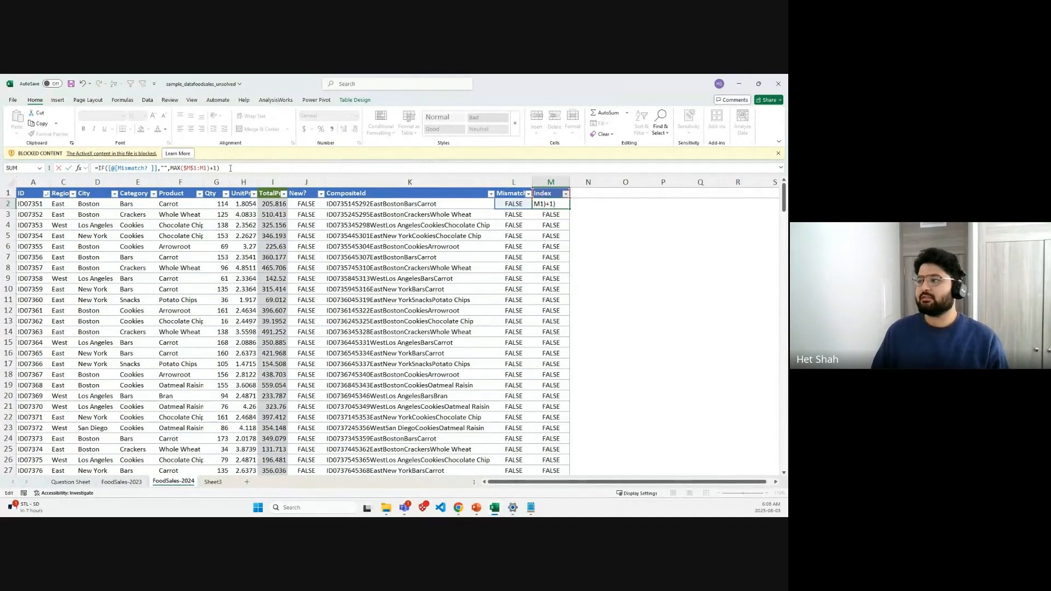
key(Return)
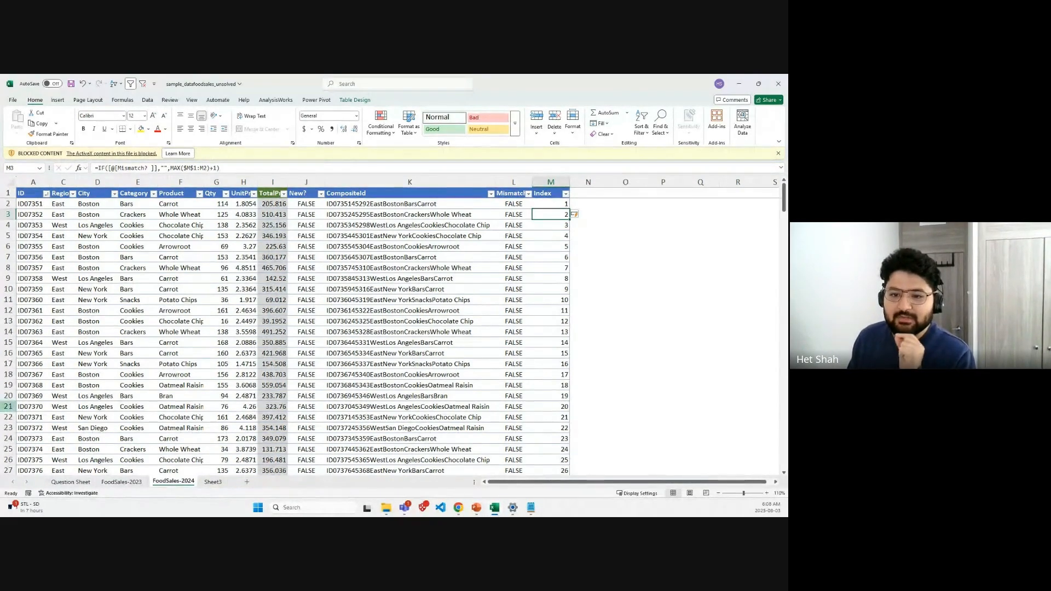
Step: Examine the Index and Mismatch? formulas on FoodSales-2024 and the empty combined table area on Sheet3
key(alt+Tab)
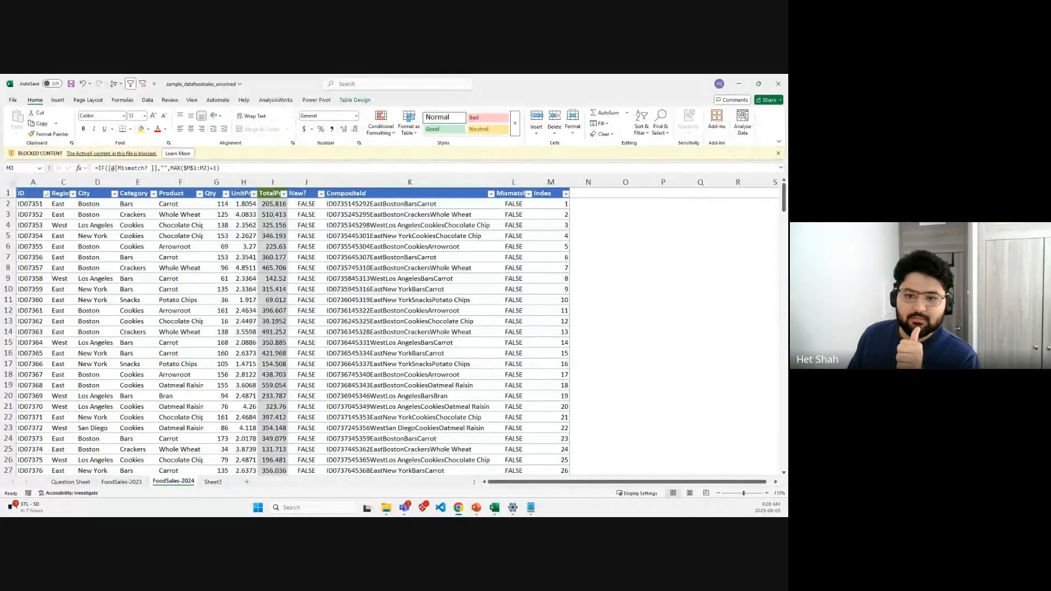
click(557, 211)
click(544, 267)
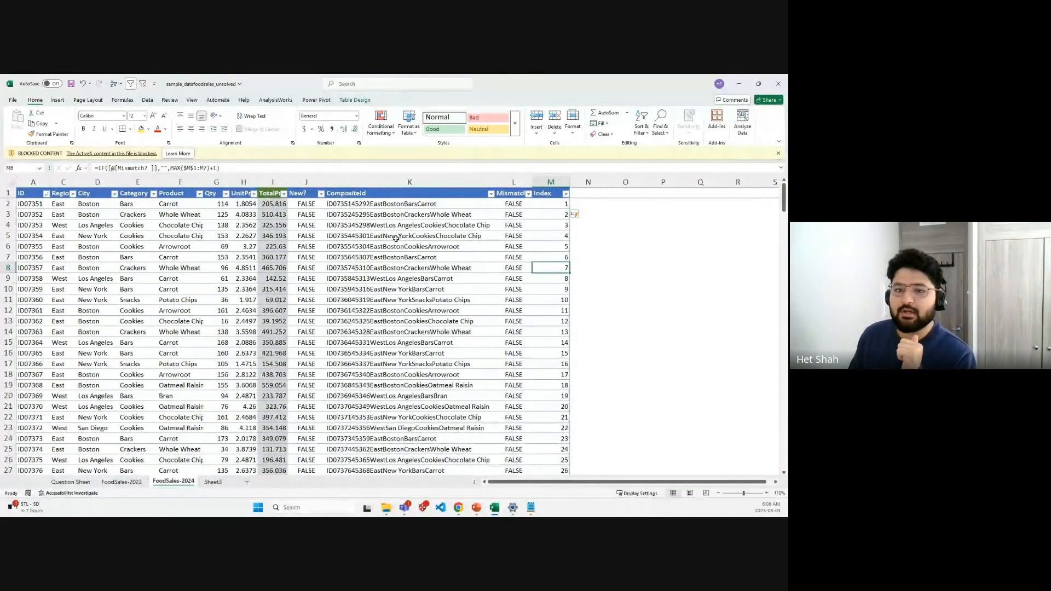
click(553, 206)
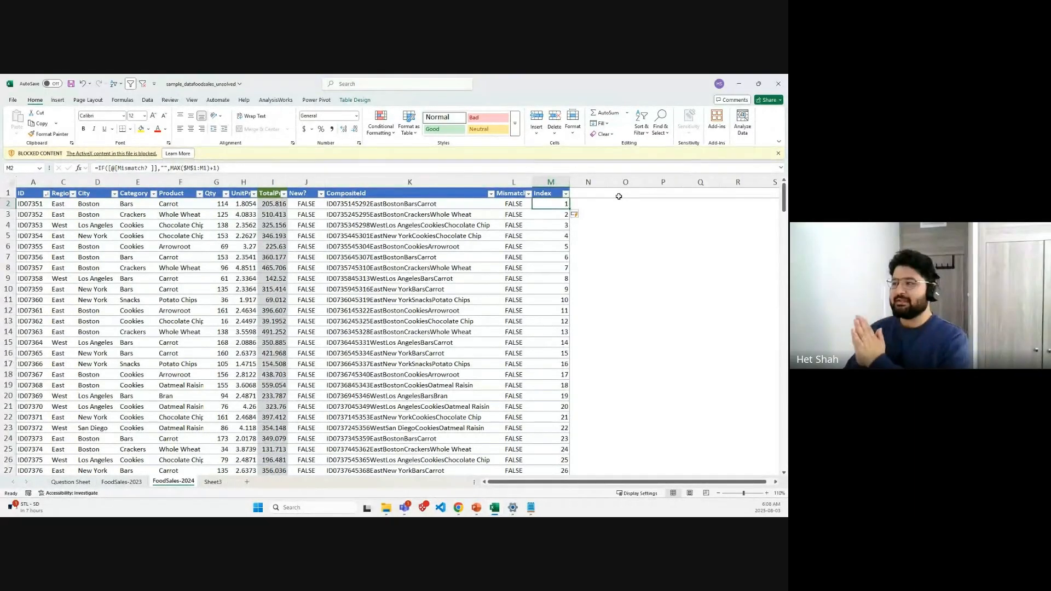
key(Left)
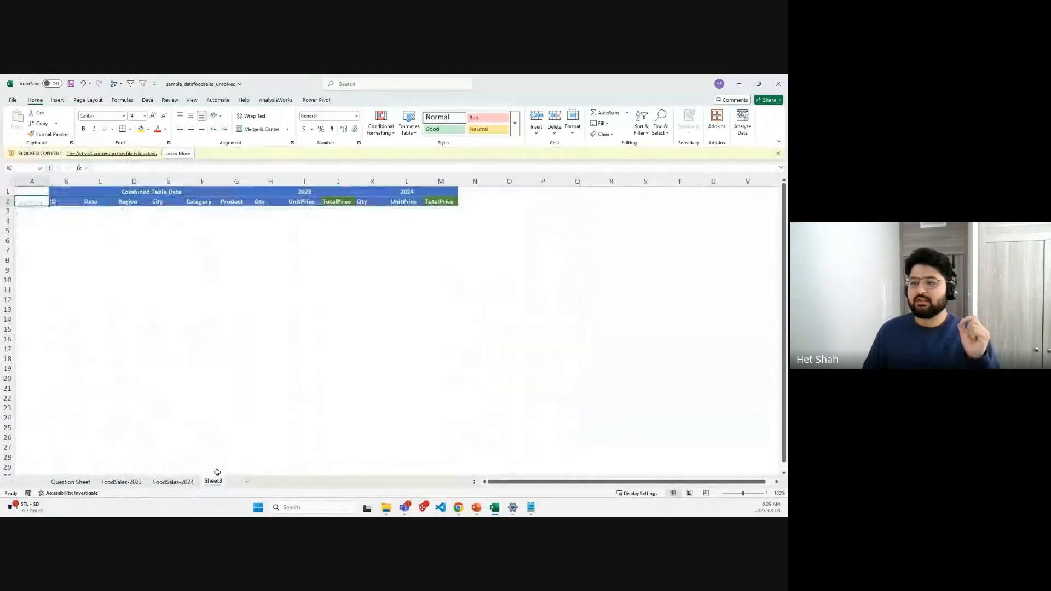
drag(99, 195, 154, 485)
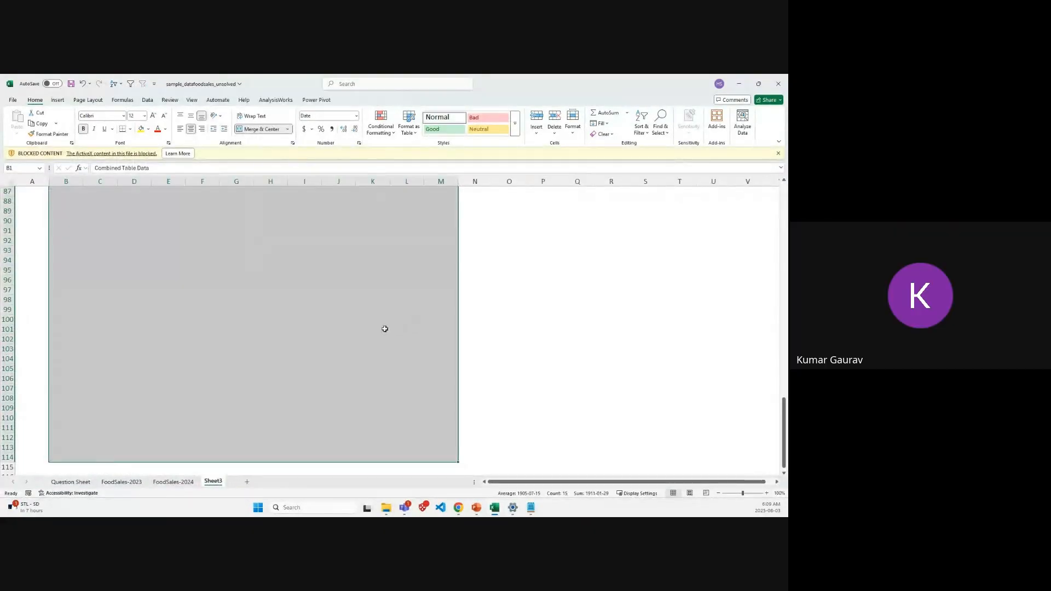
scroll(383, 329, up, 20)
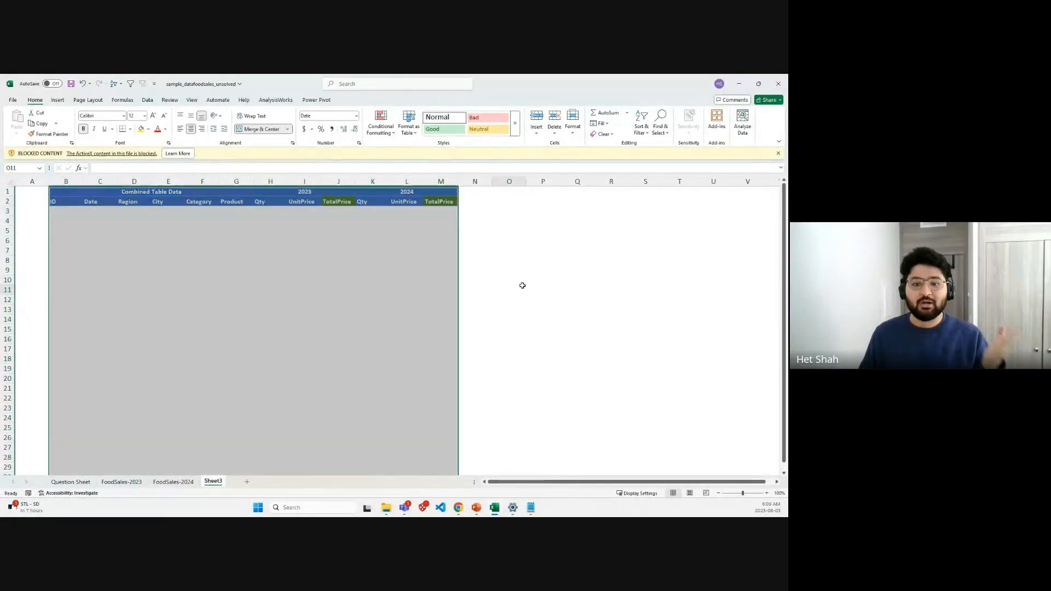
click(519, 288)
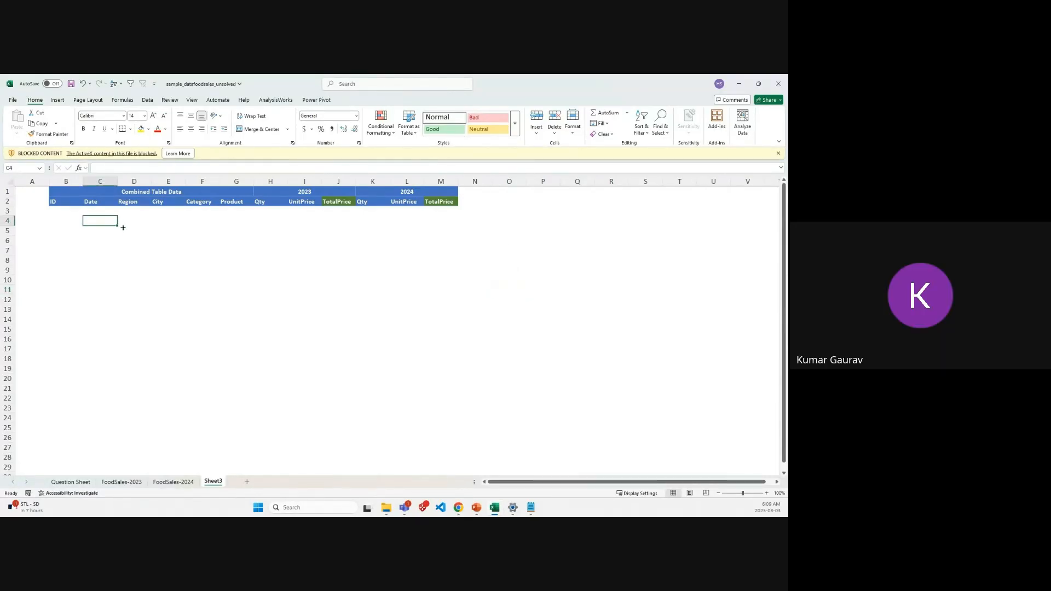
click(173, 482)
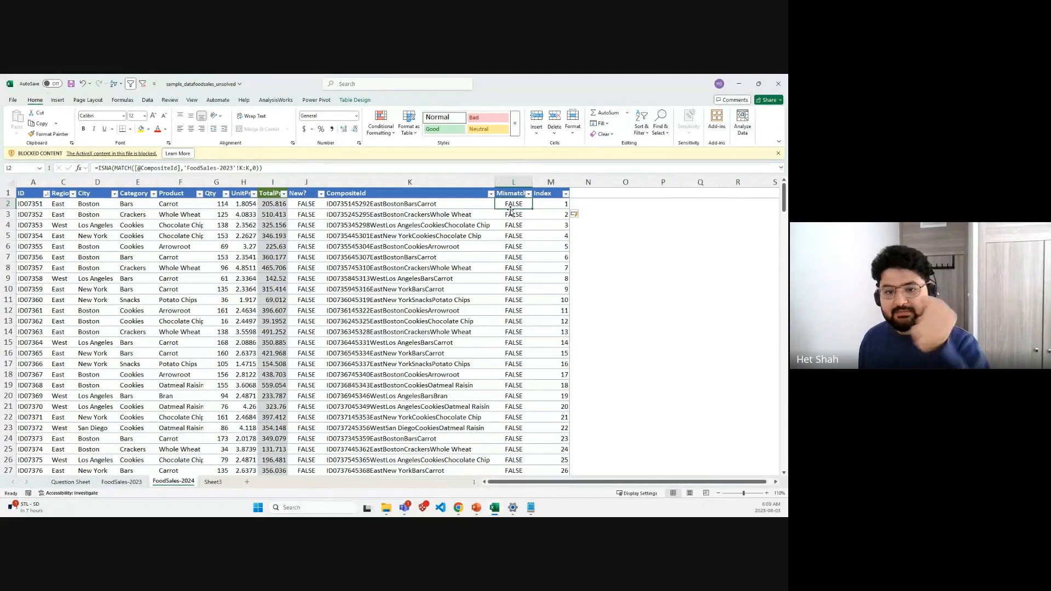
click(544, 201)
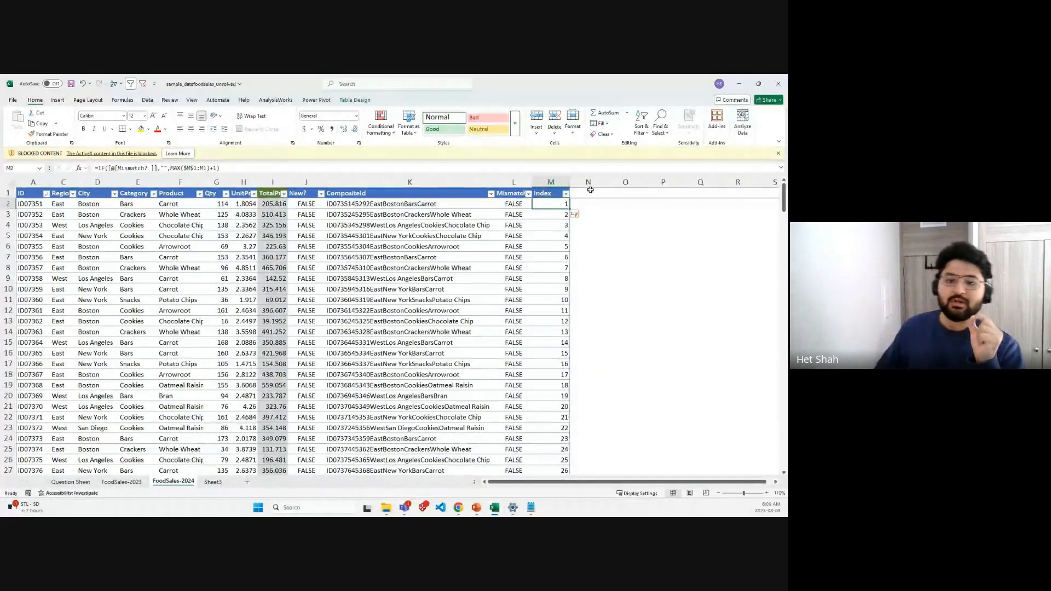
drag(28, 202, 254, 450)
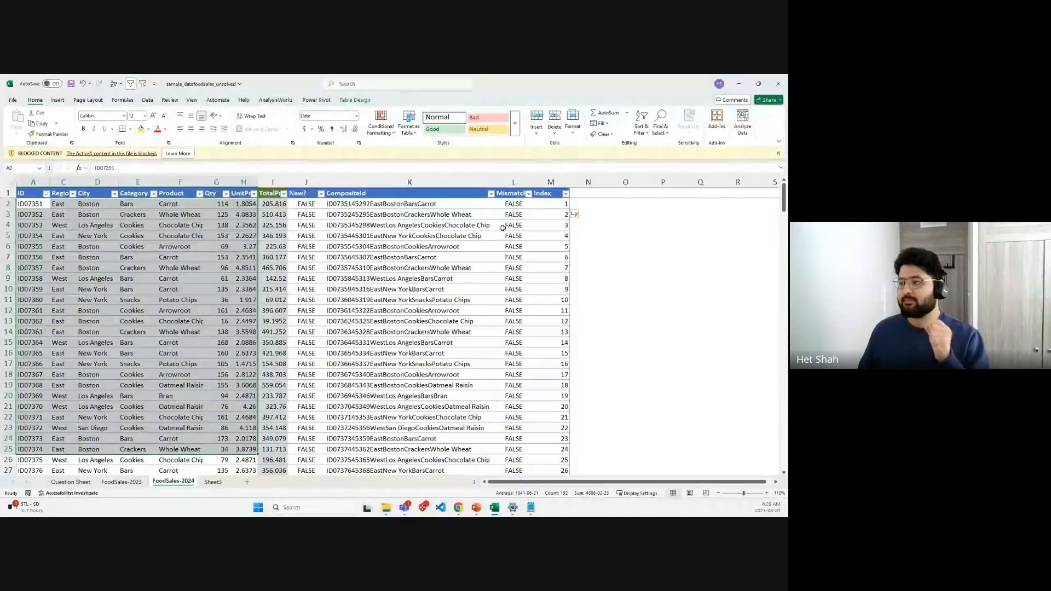
click(545, 206)
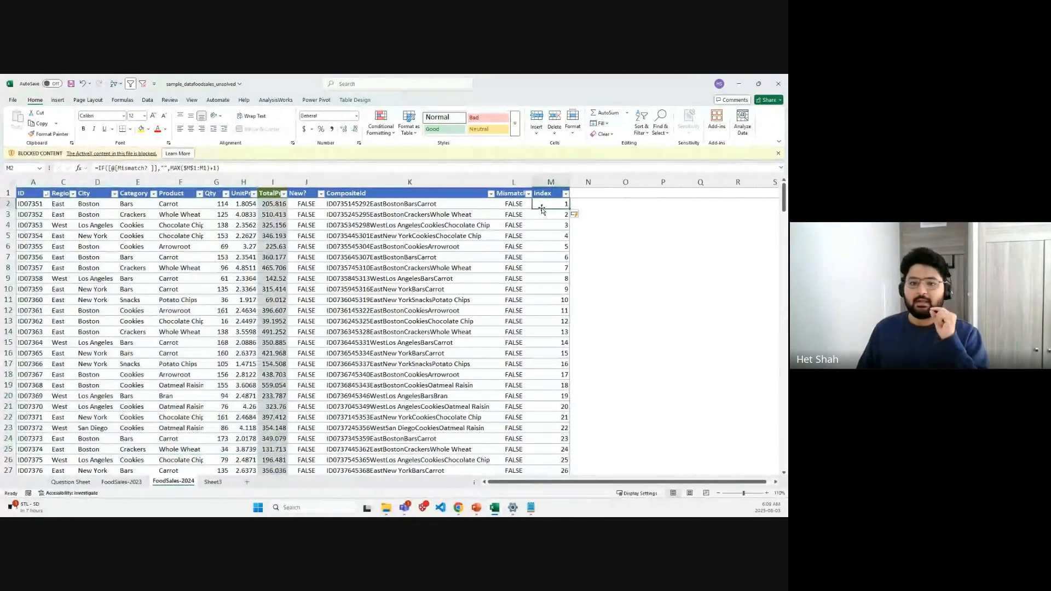
click(510, 203)
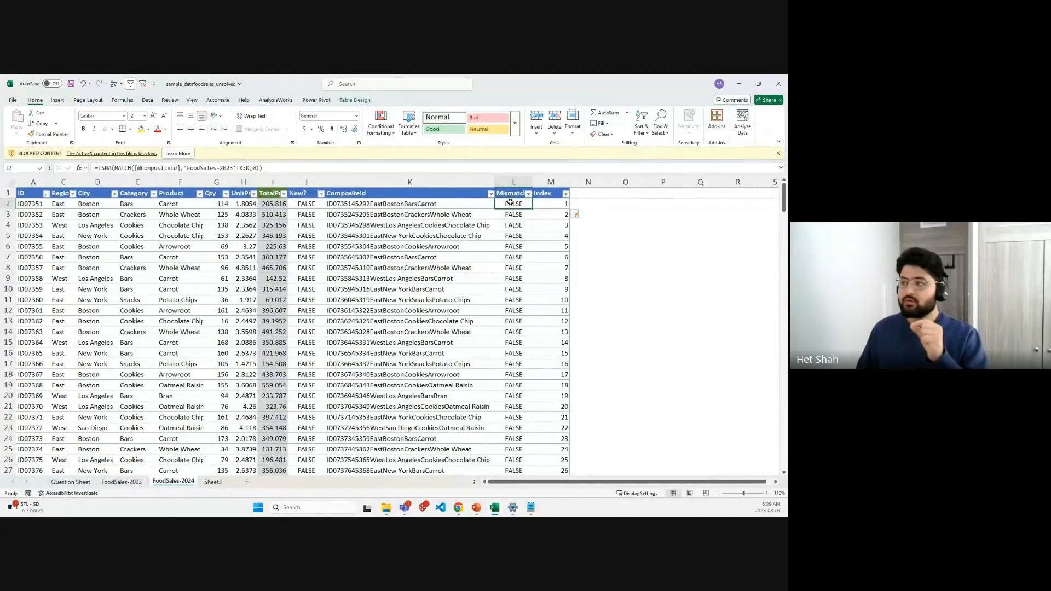
click(553, 204)
Step: Filter the Index column to blanks only and compare the Mismatch? and Index cells of the remaining rows
click(565, 193)
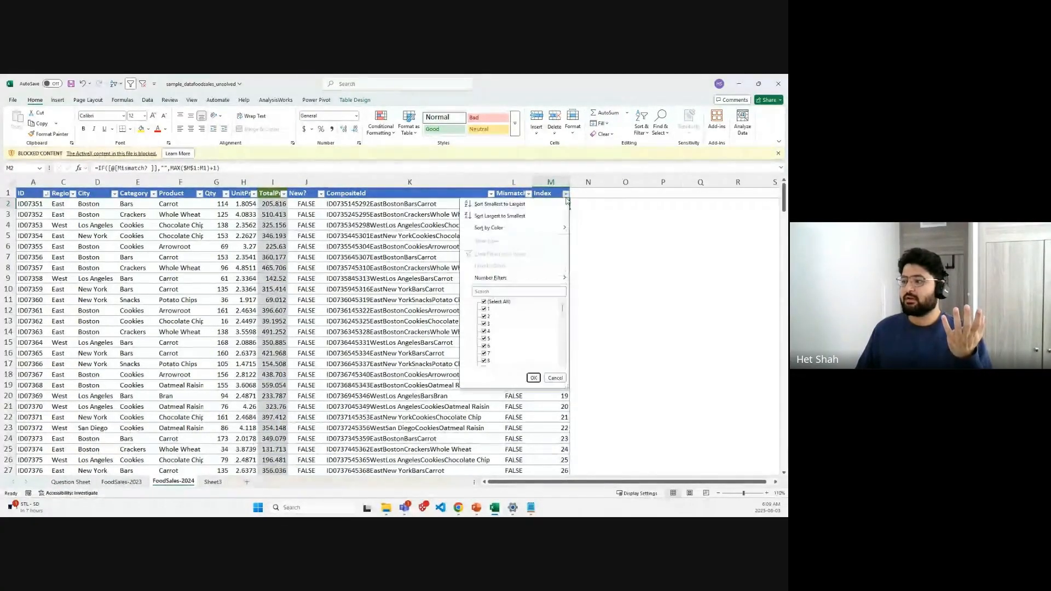
click(493, 302)
scroll(524, 345, down, 2)
scroll(504, 353, down, 20)
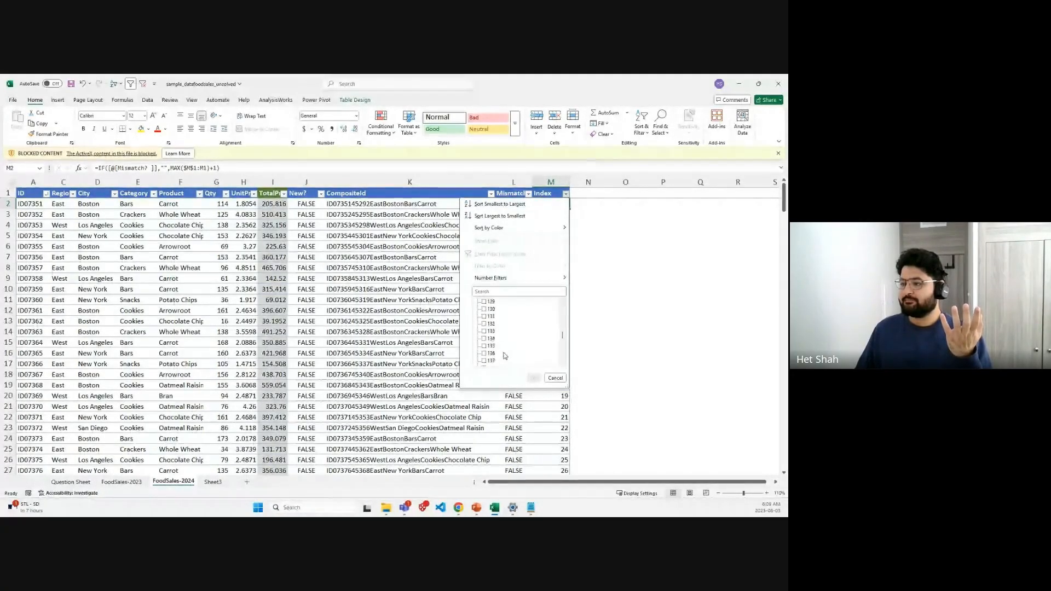
scroll(505, 355, down, 20)
click(495, 360)
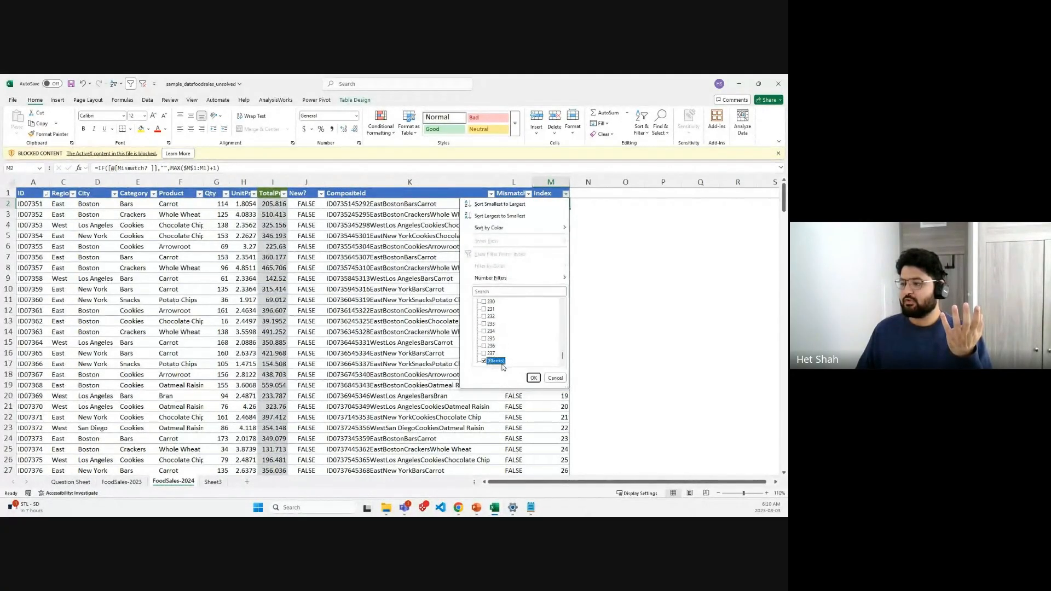
click(534, 378)
drag(513, 203, 514, 300)
drag(549, 204, 548, 310)
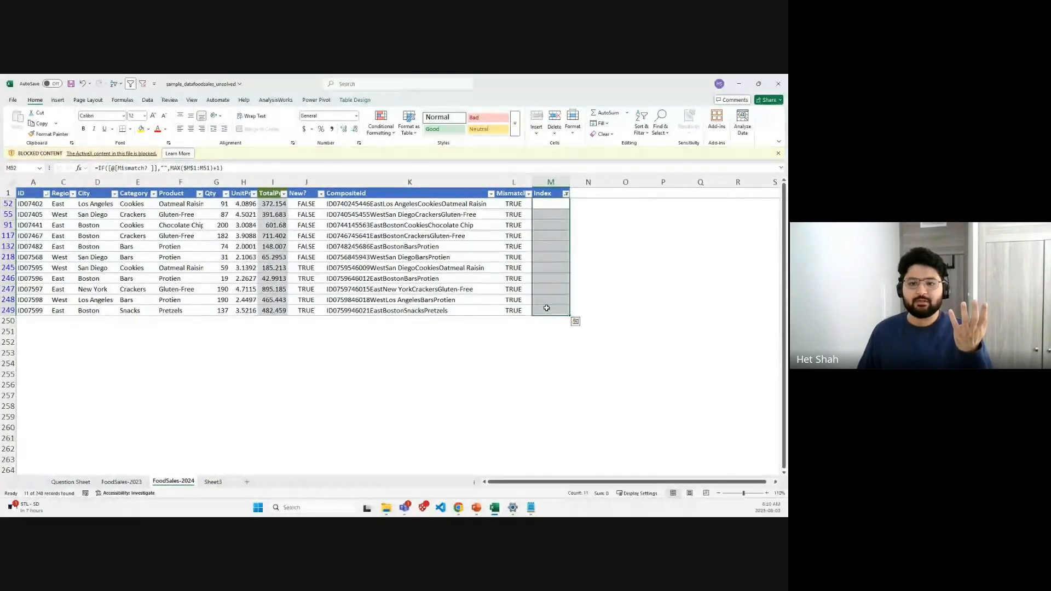
Step: Restore all values in the Index column filter to show every row of the FoodSales-2024 table
click(565, 194)
click(499, 303)
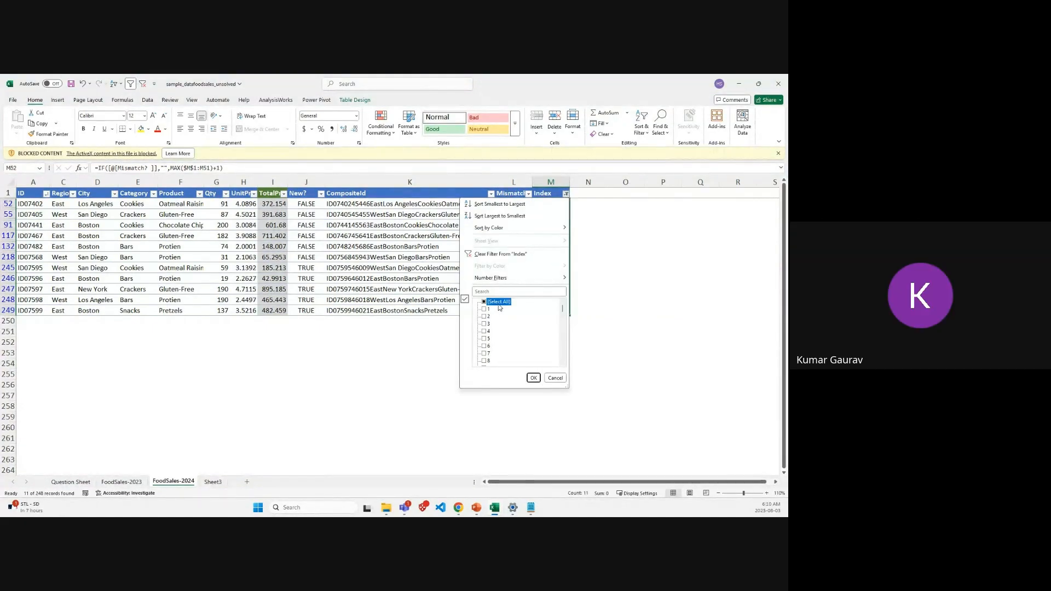
scroll(506, 328, down, 7)
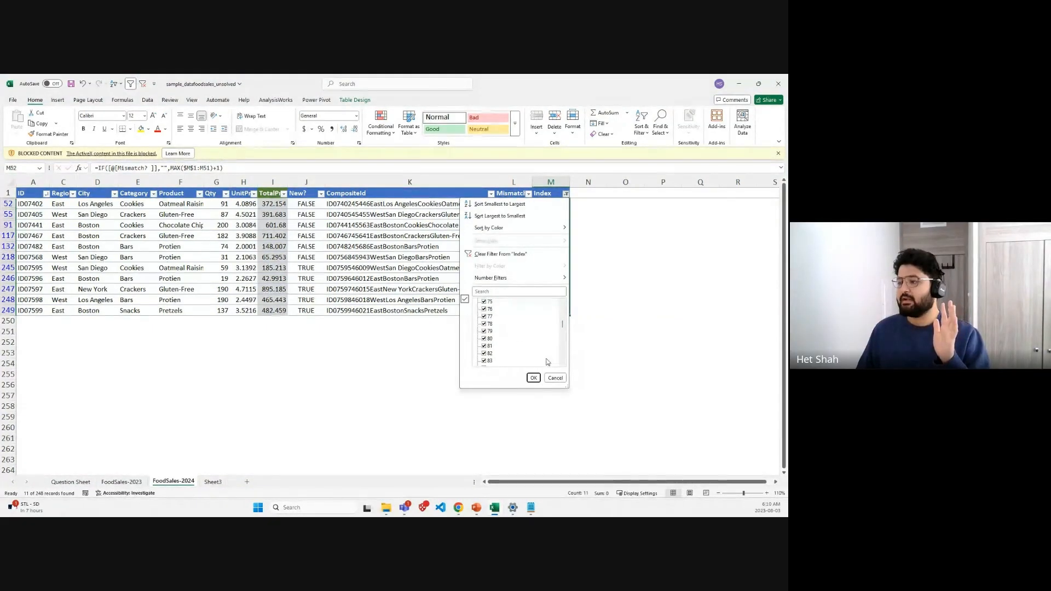
click(533, 377)
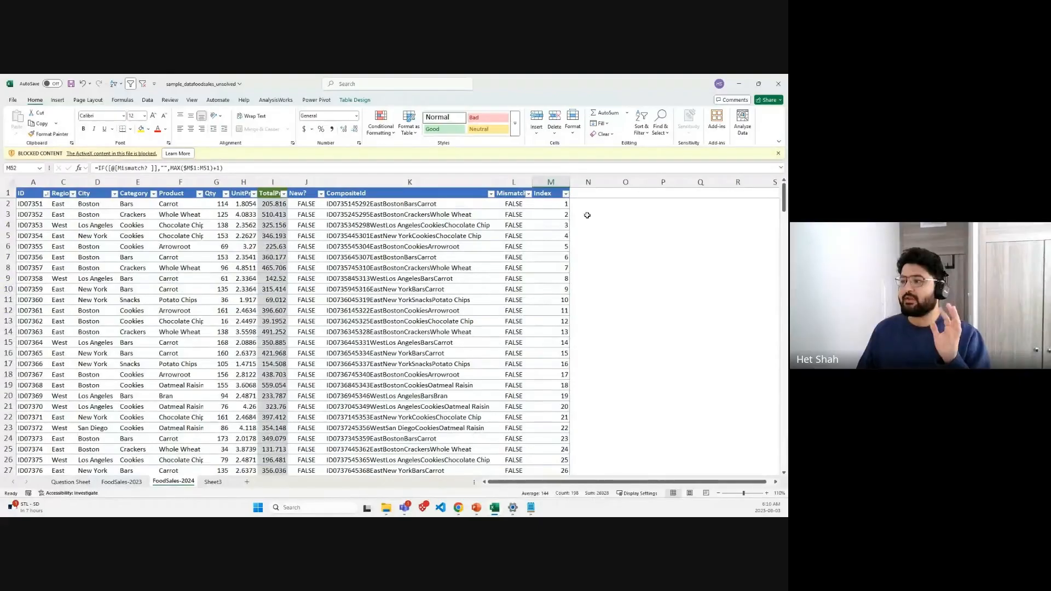
Step: Examine the Mismatch?, CompositeId and Index formulas in row 2, including the MAX expression and its starting range in column M
click(521, 205)
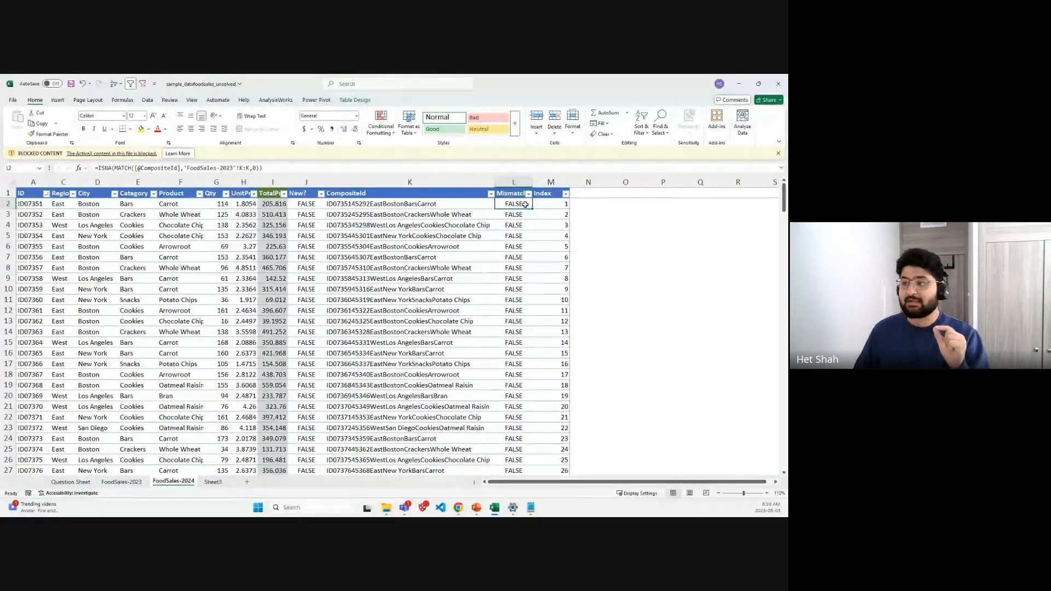
click(392, 207)
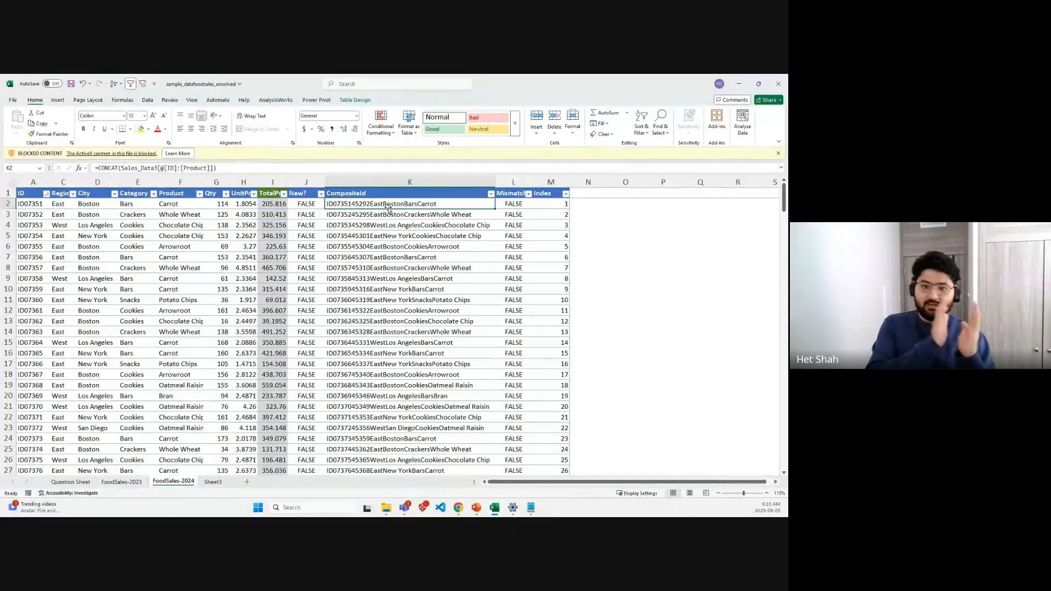
click(552, 203)
drag(167, 170, 218, 168)
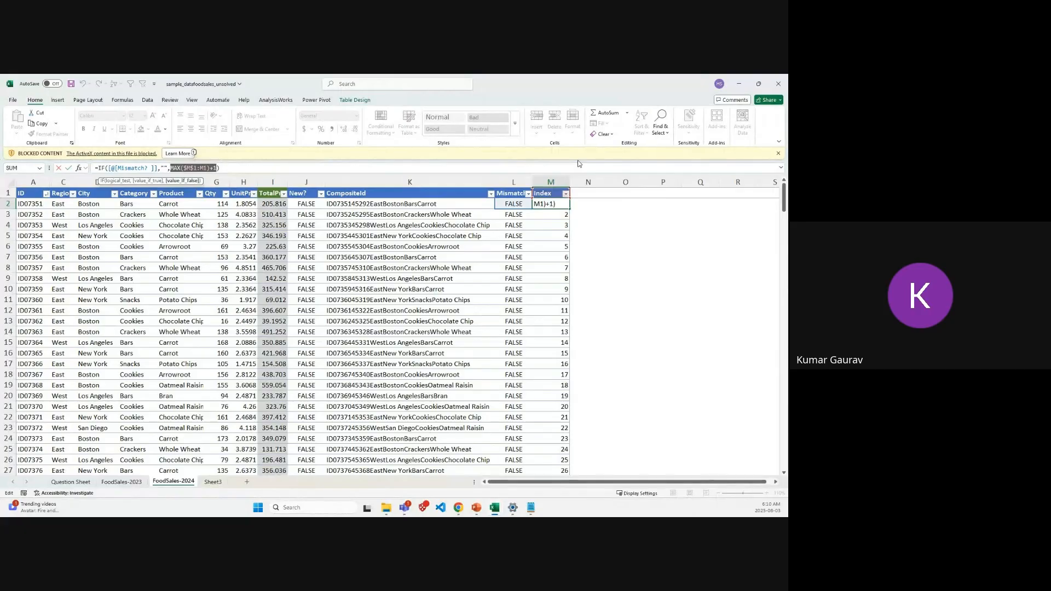
key(Escape)
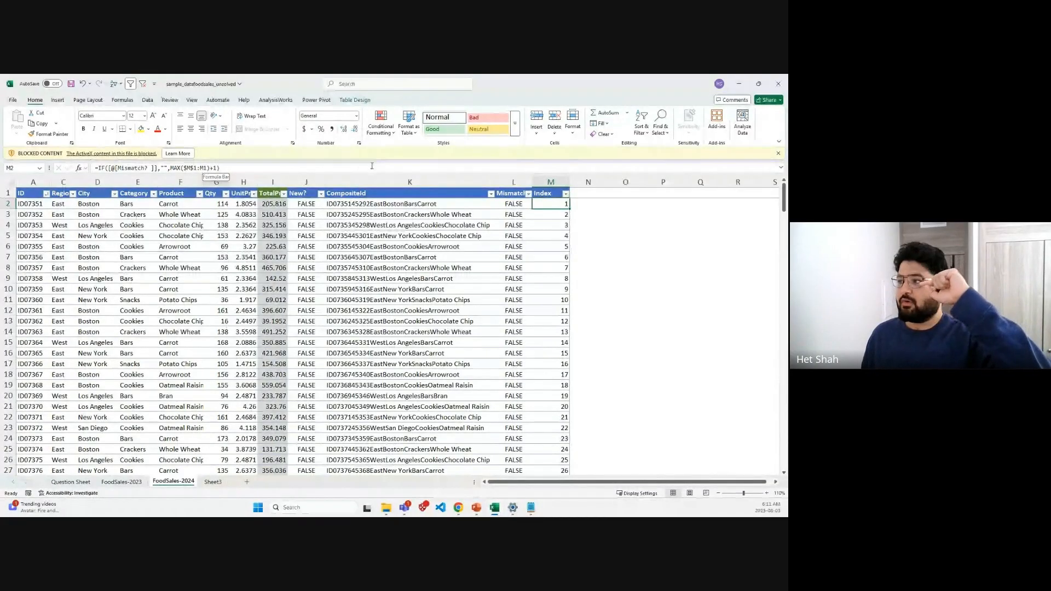
click(550, 193)
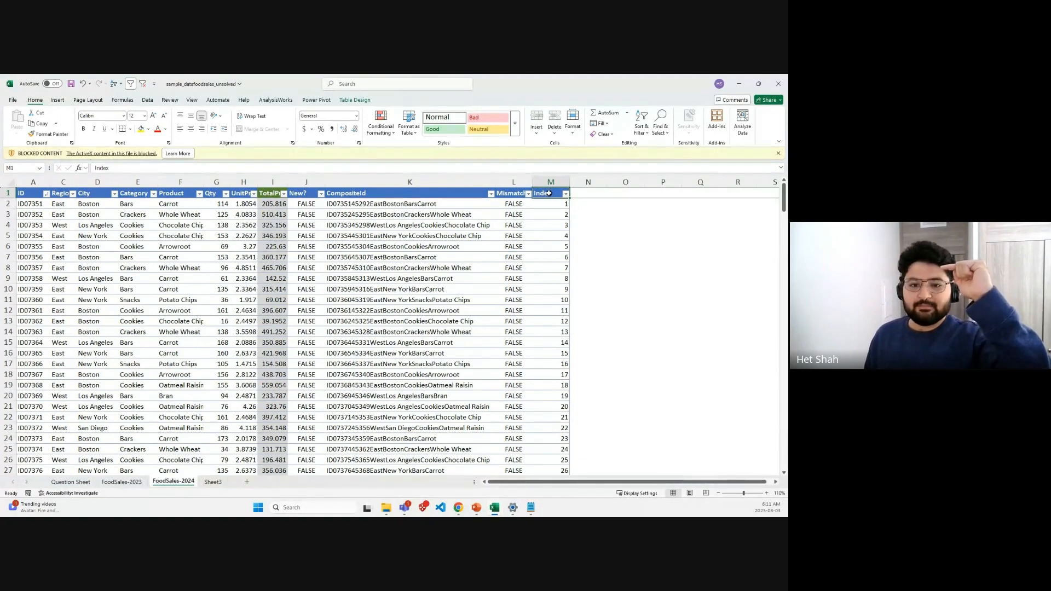
click(549, 215)
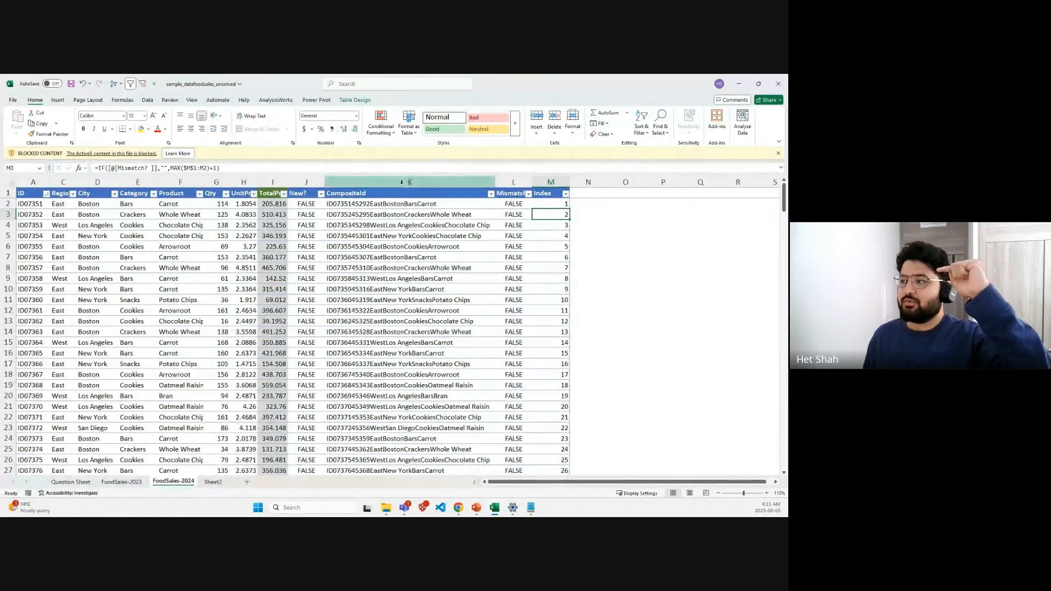
click(553, 196)
click(553, 203)
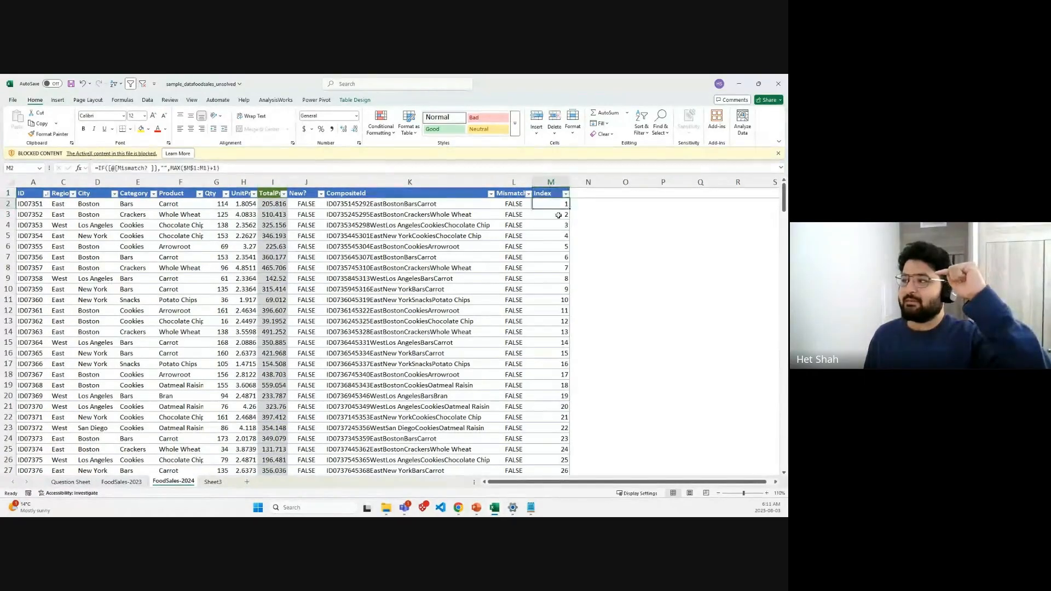
drag(551, 194, 552, 205)
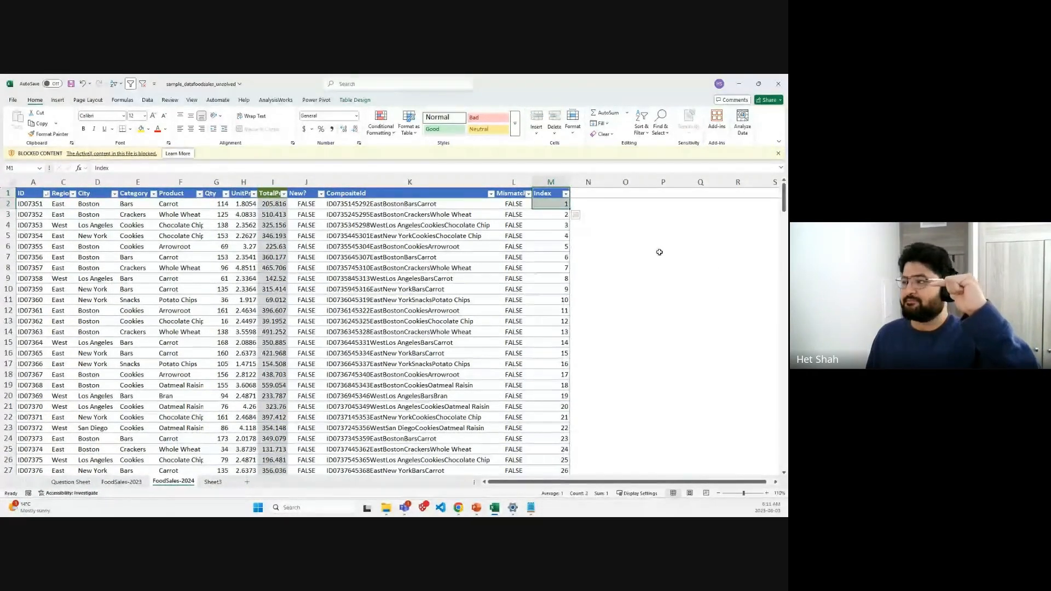
key(ctrl+a)
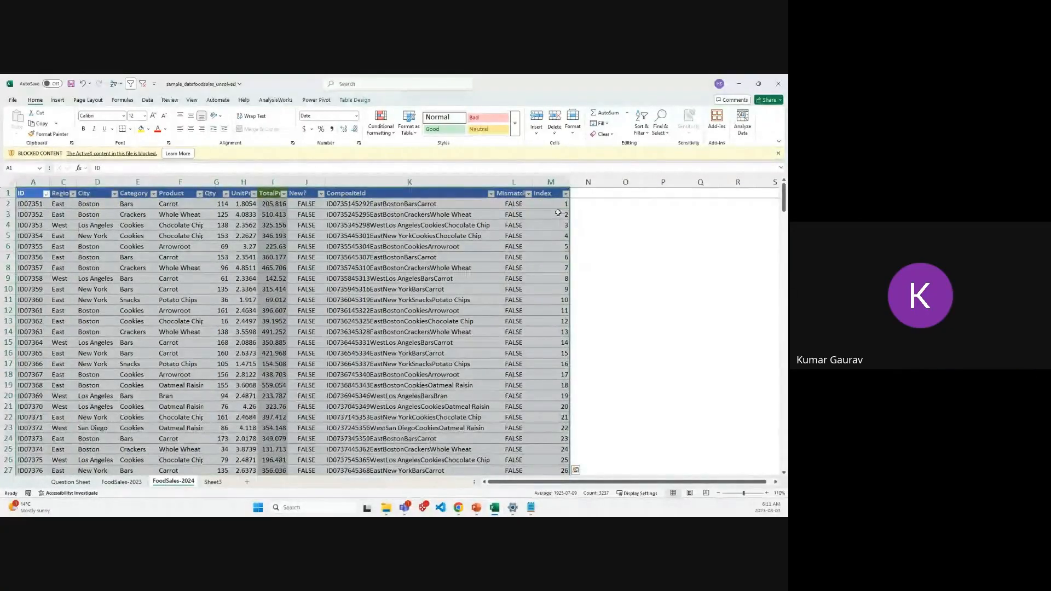
Step: Walk down the Index column from M3 to M10 and inspect the expanding MAX range in the formula
click(557, 213)
key(Down)
key(Down)
key(Down)
key(Down)
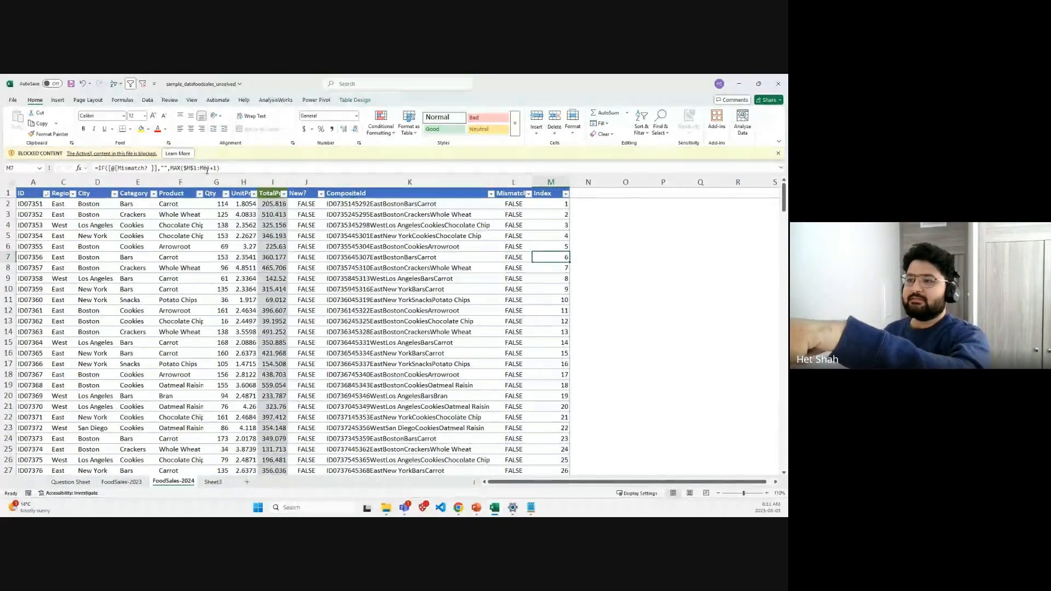
key(Down)
key(Down)
key(Down)
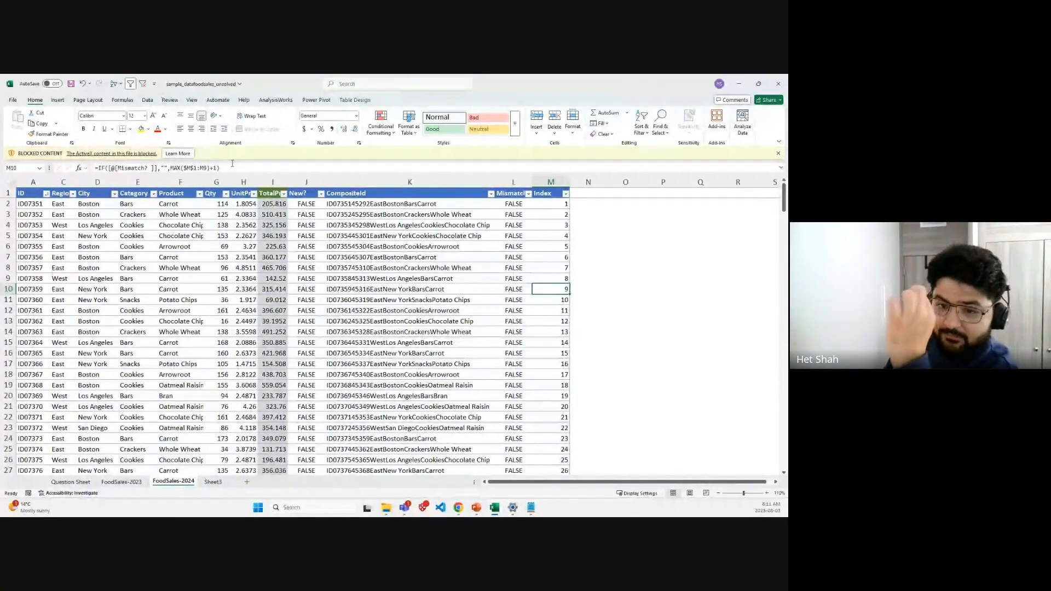
double_click(546, 289)
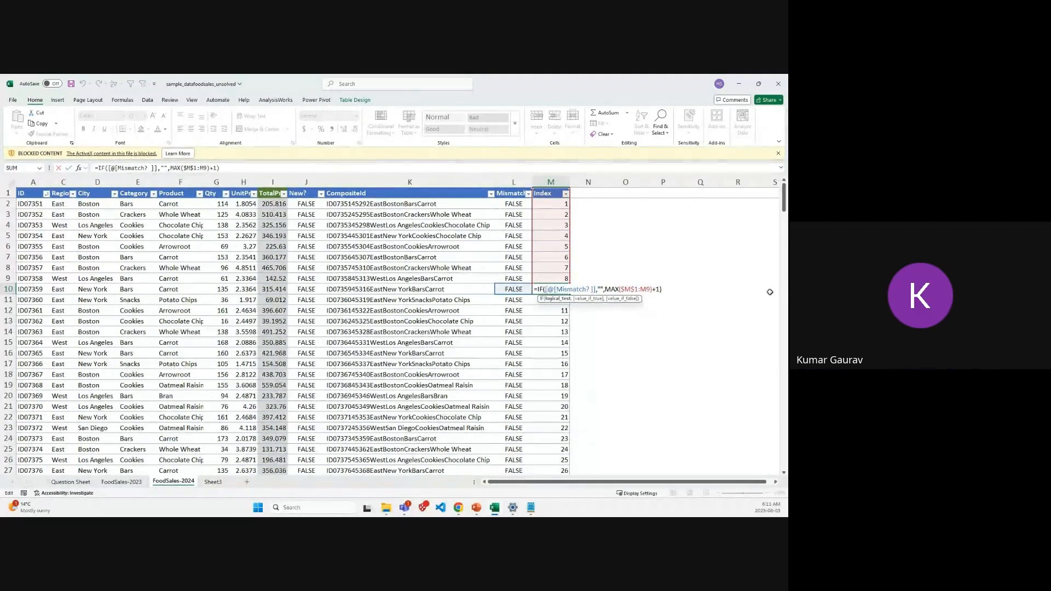
key(ctrl+Return)
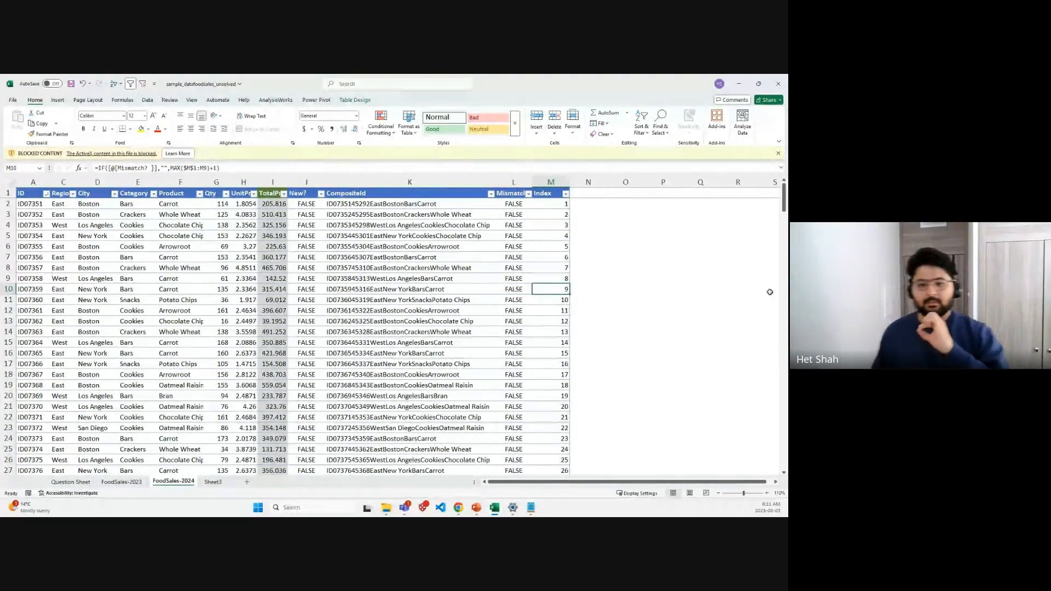
Step: Examine the Index numbering and formulas around the mismatched row 218, and the overall extent of the FoodSales-2024 table
drag(783, 203, 785, 443)
click(553, 280)
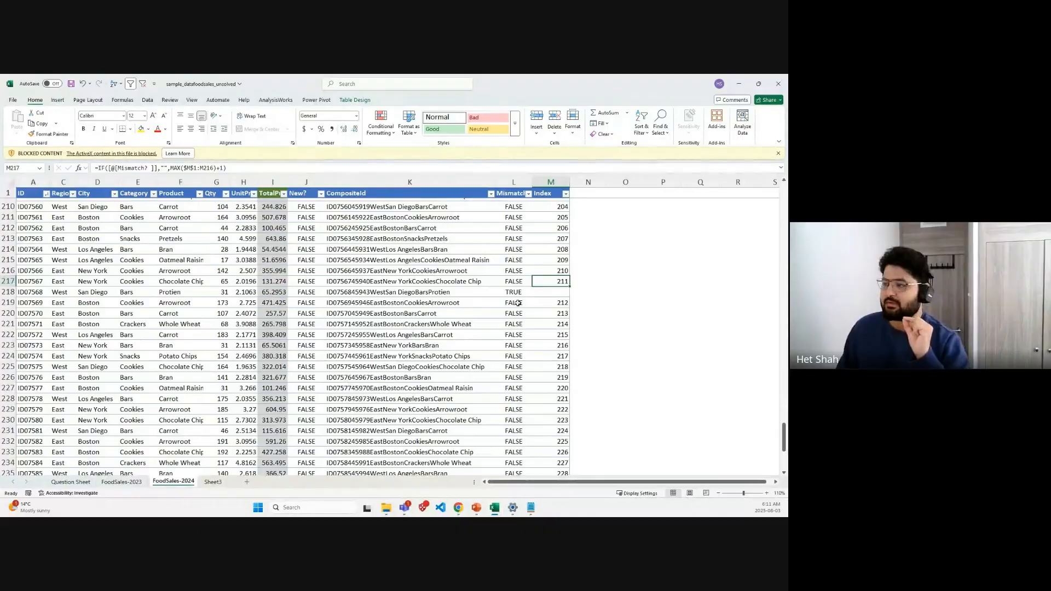
key(Down)
key(Up)
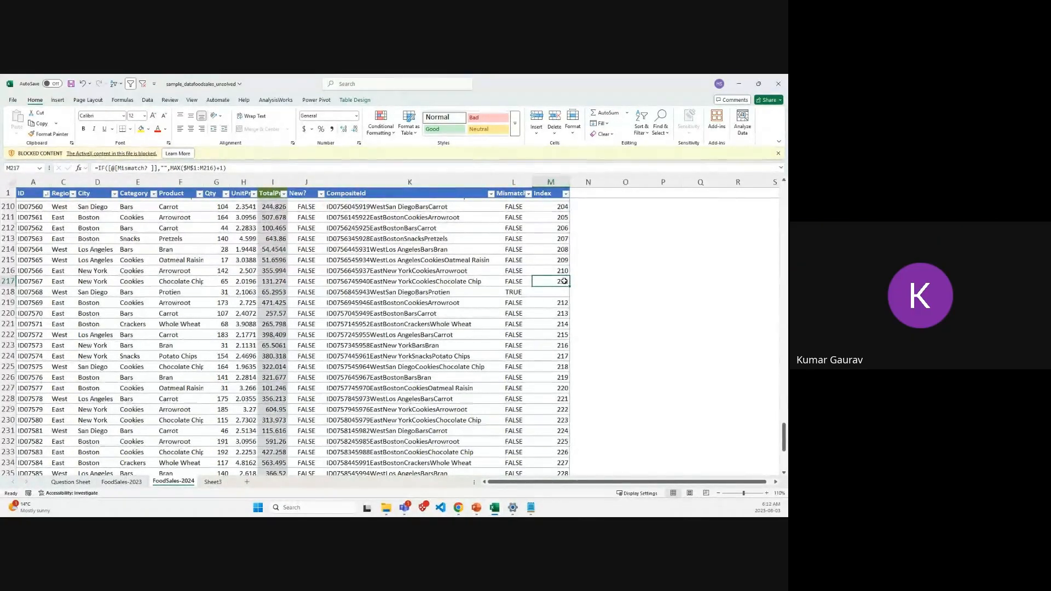
click(565, 292)
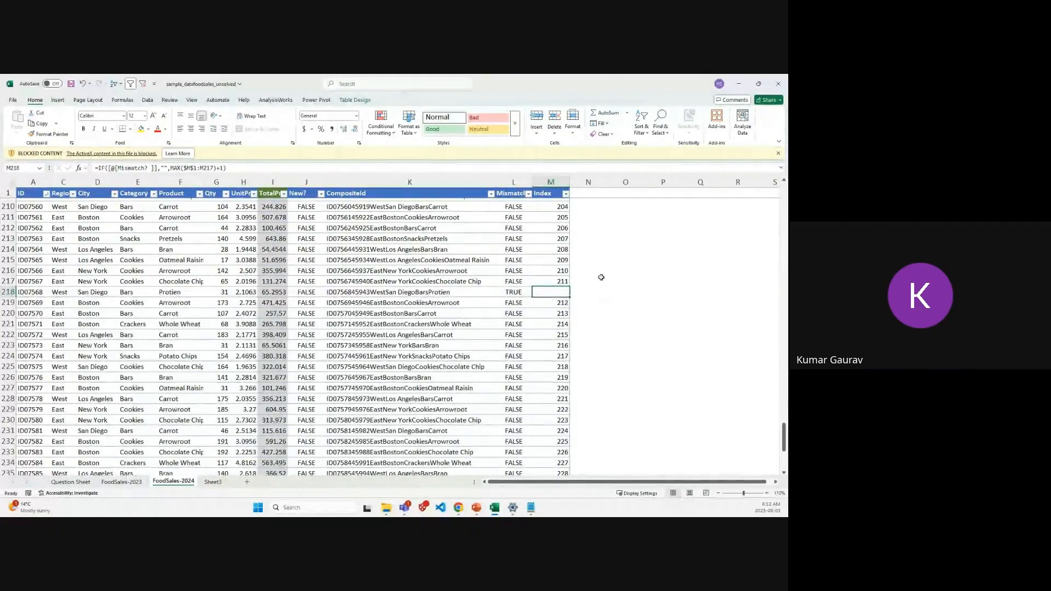
click(589, 323)
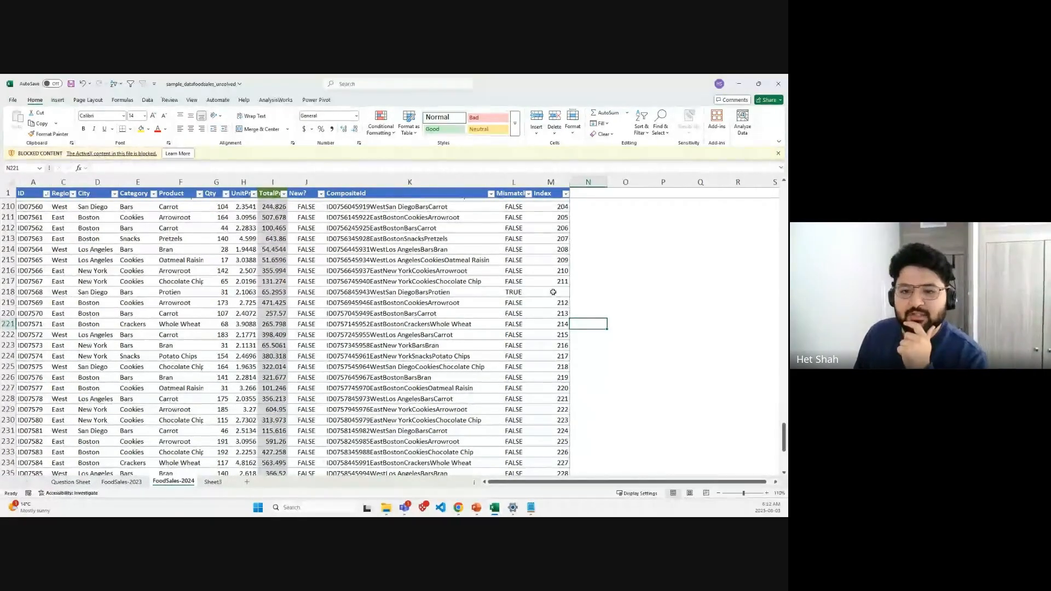
click(553, 257)
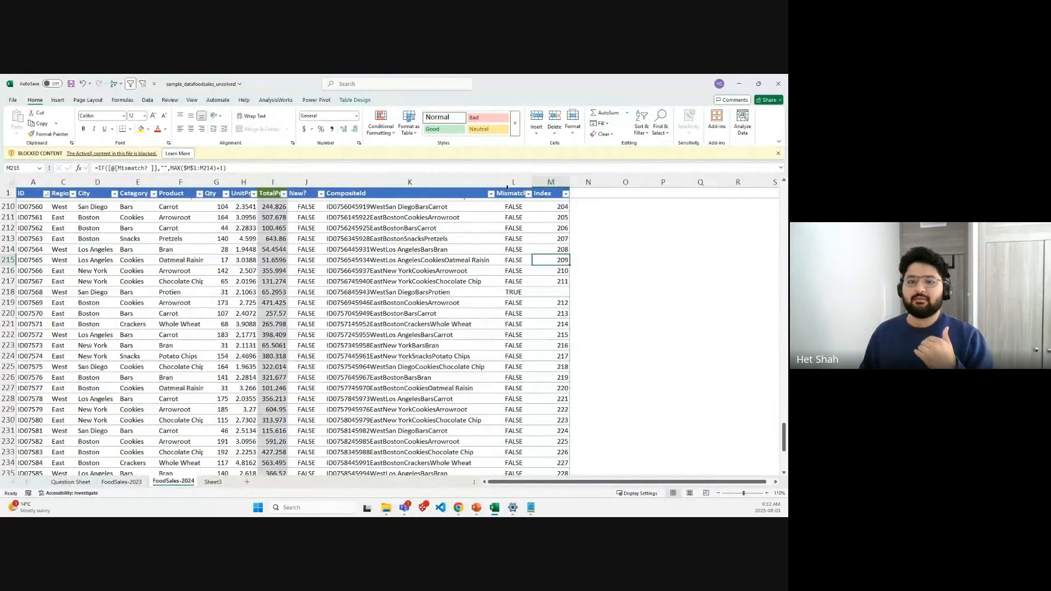
click(519, 192)
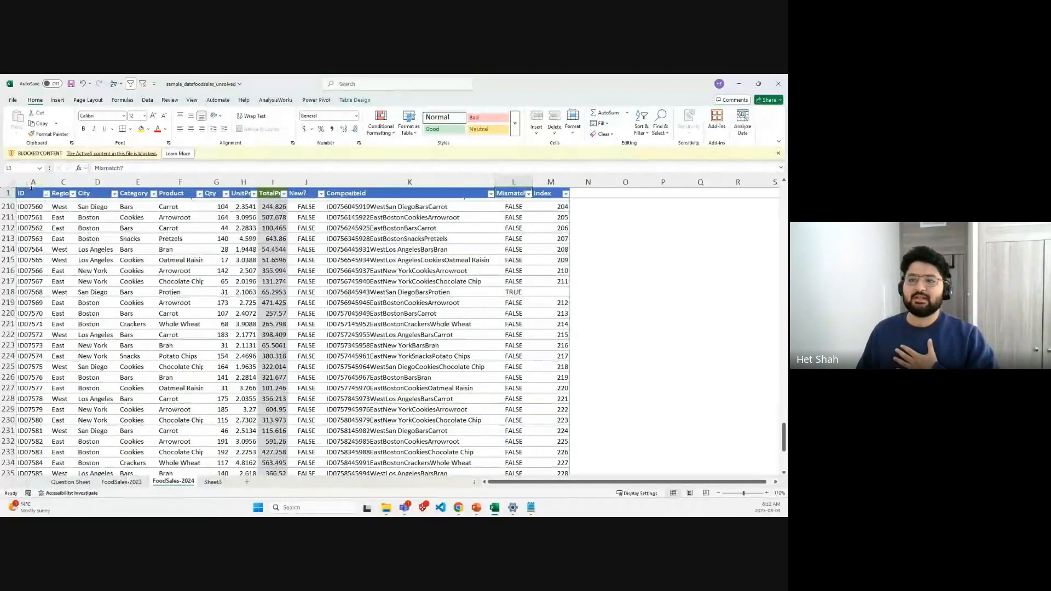
drag(32, 190, 564, 453)
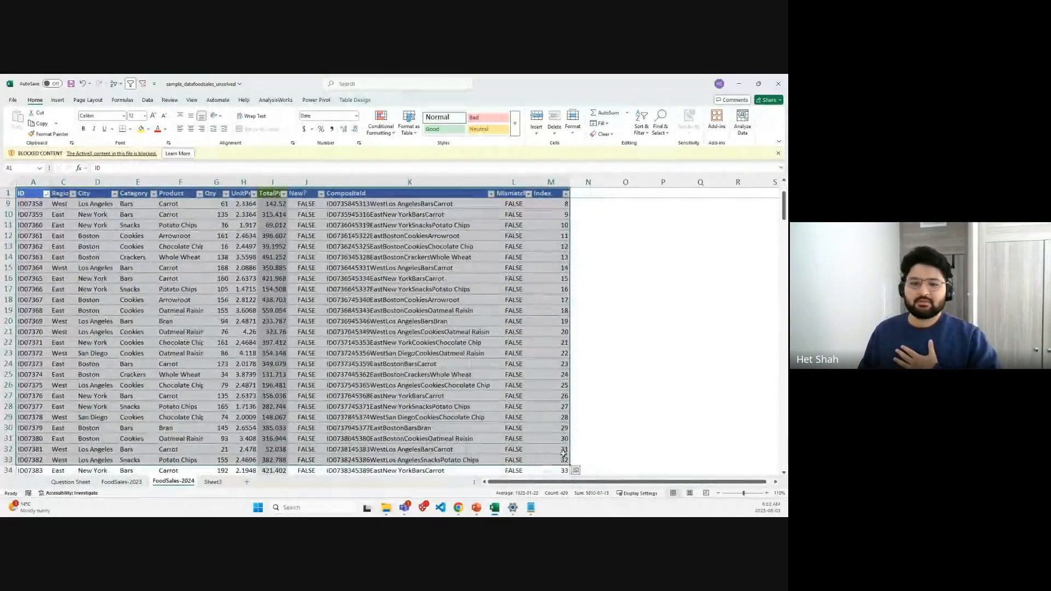
click(603, 371)
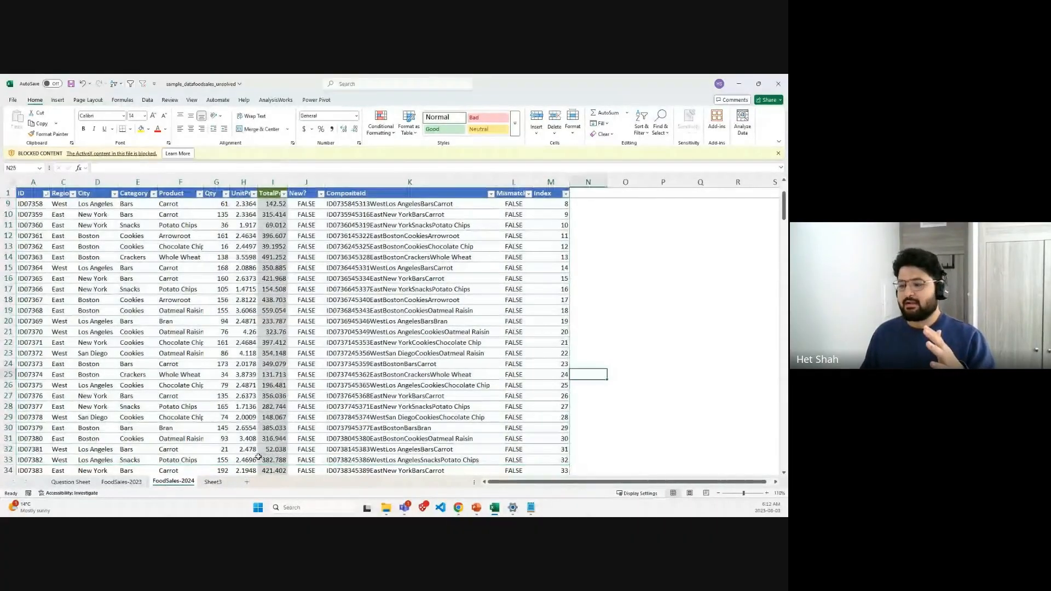
Step: View the combined table on Sheet3, switch to the Practice Data workbook and select its data from A1 on Data Practice
click(213, 481)
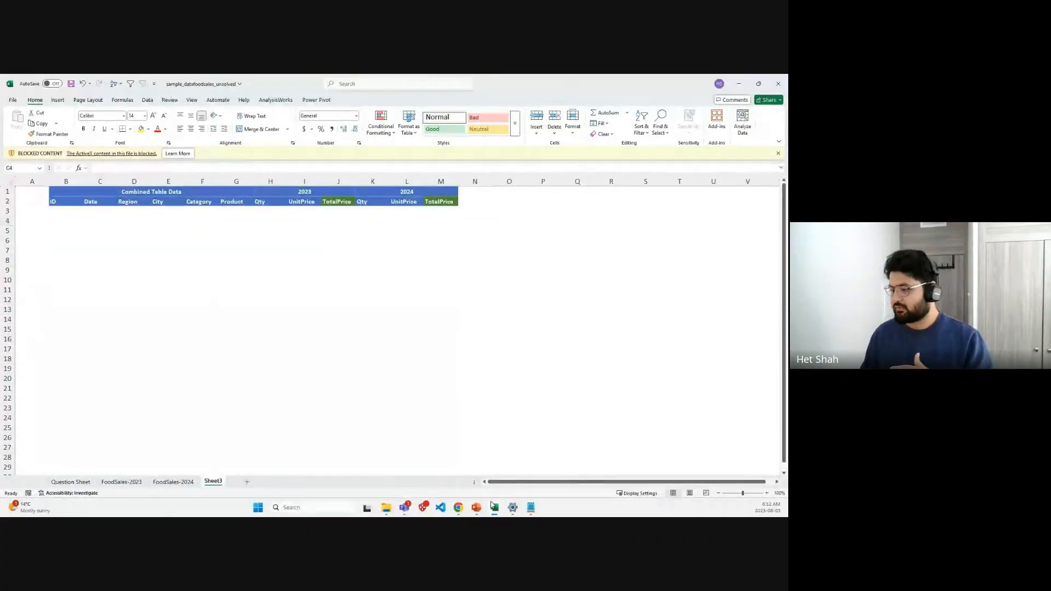
mouse_move(491, 504)
click(271, 466)
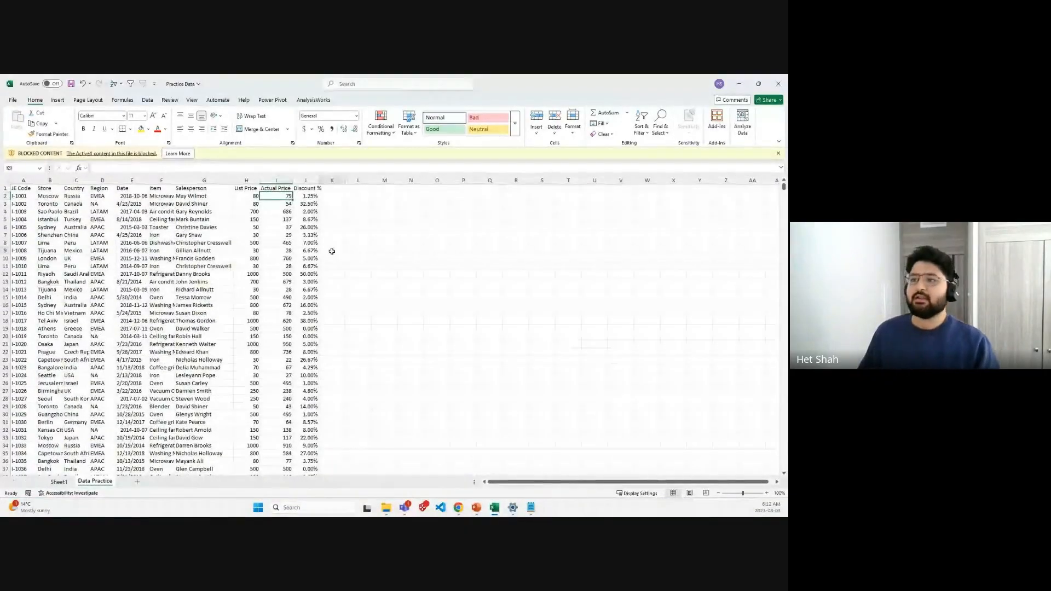
drag(21, 188, 305, 502)
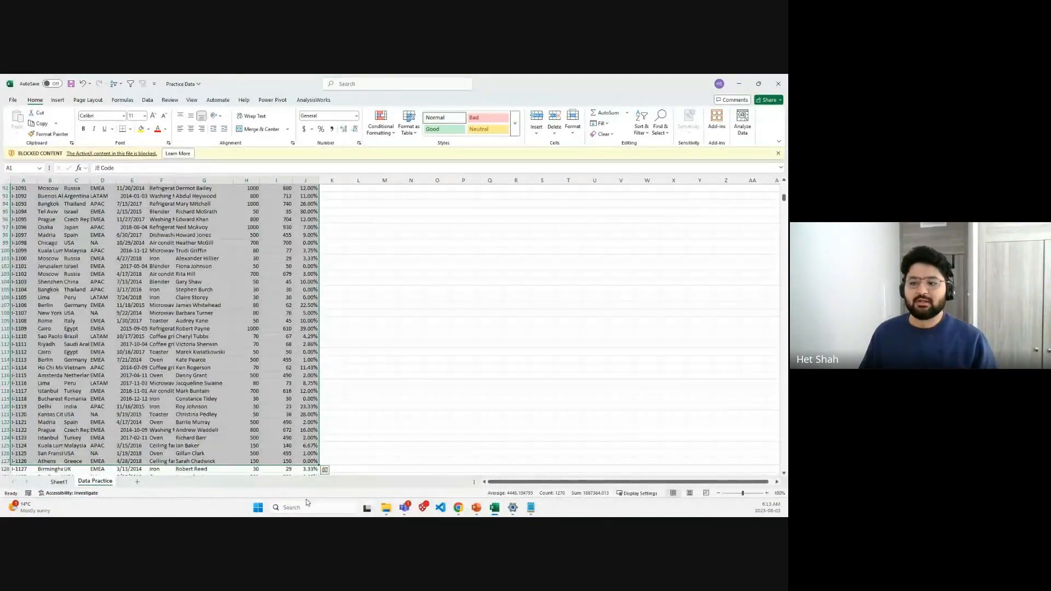
Step: Select the whole data range on the Data Practice sheet, from cell A1 through the last filled cell
click(364, 421)
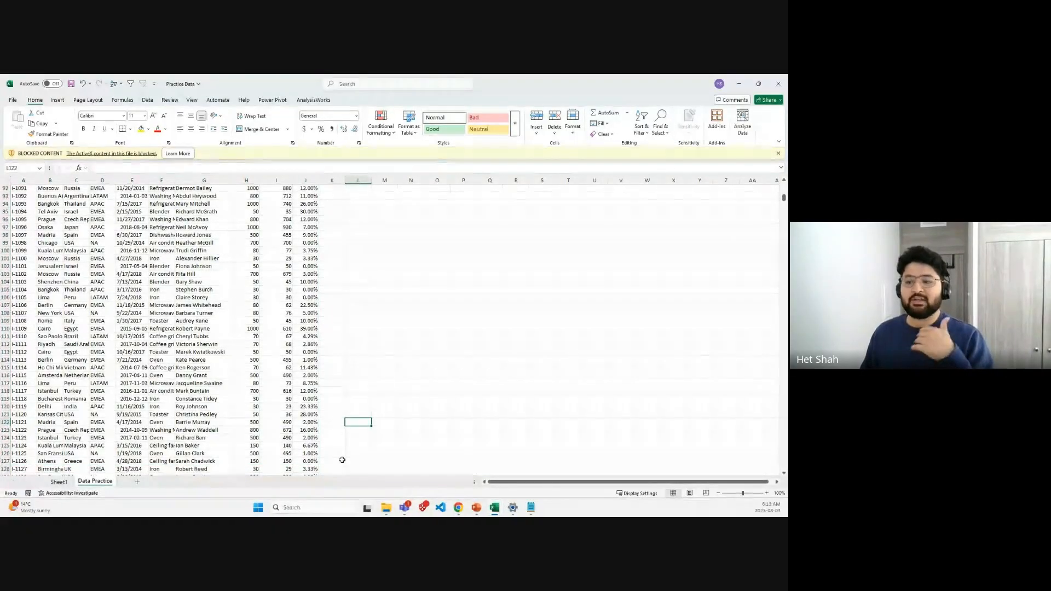
scroll(324, 372, up, 20)
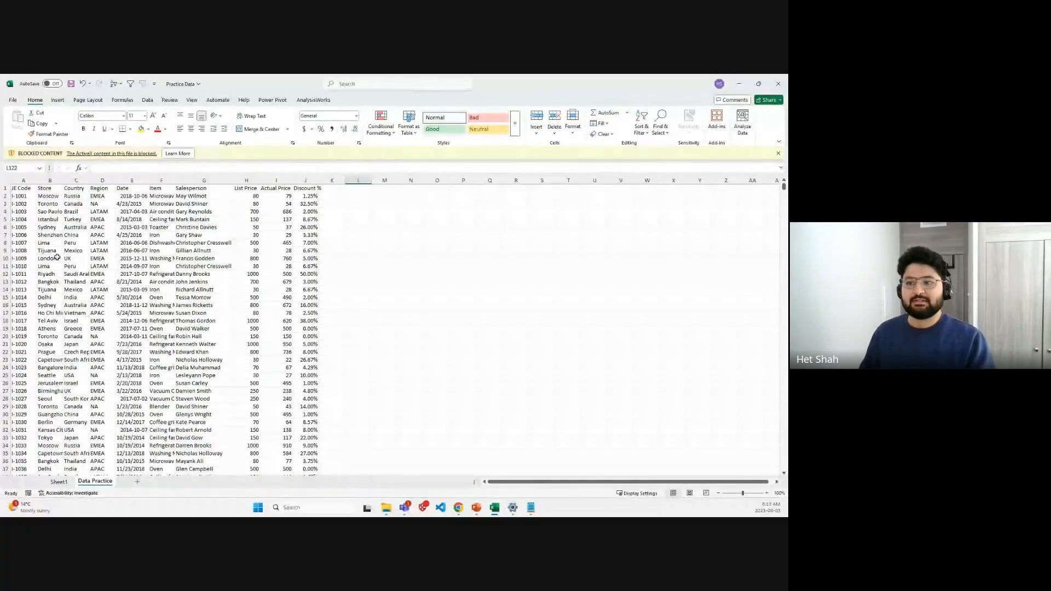
click(16, 188)
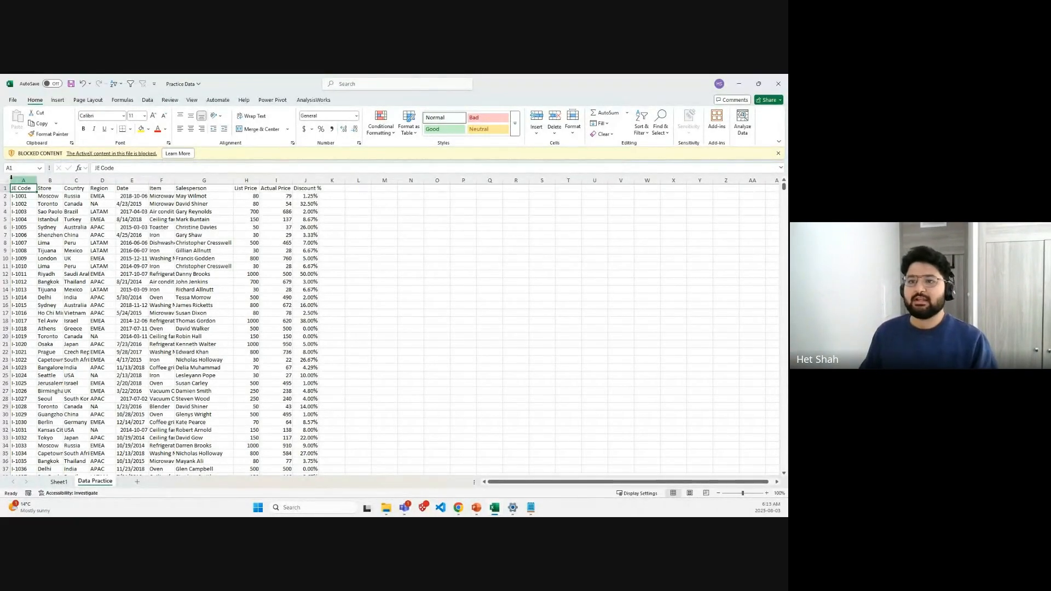
key(ctrl+shift+End)
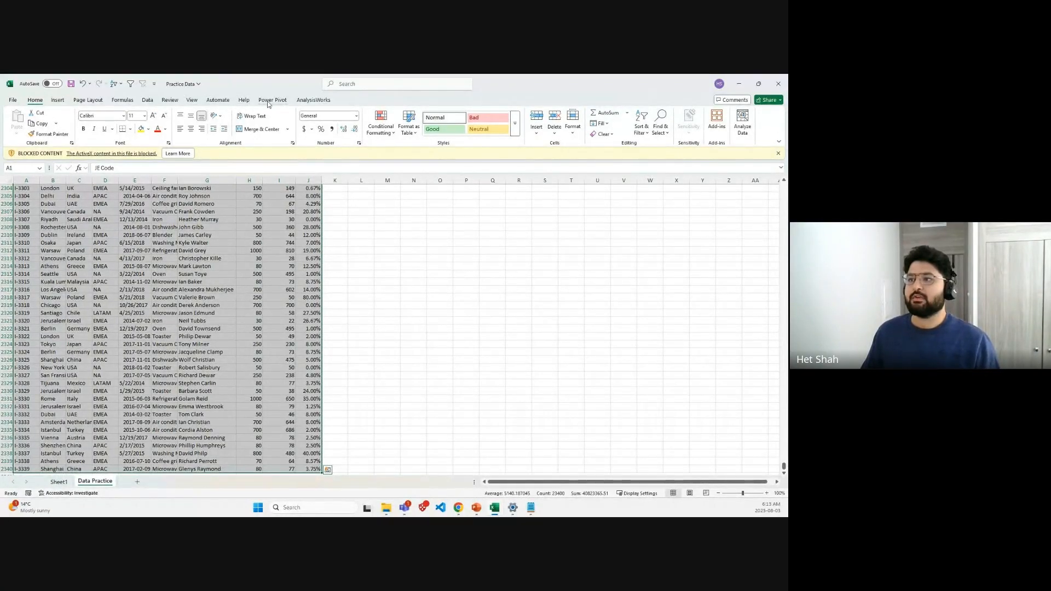
click(147, 100)
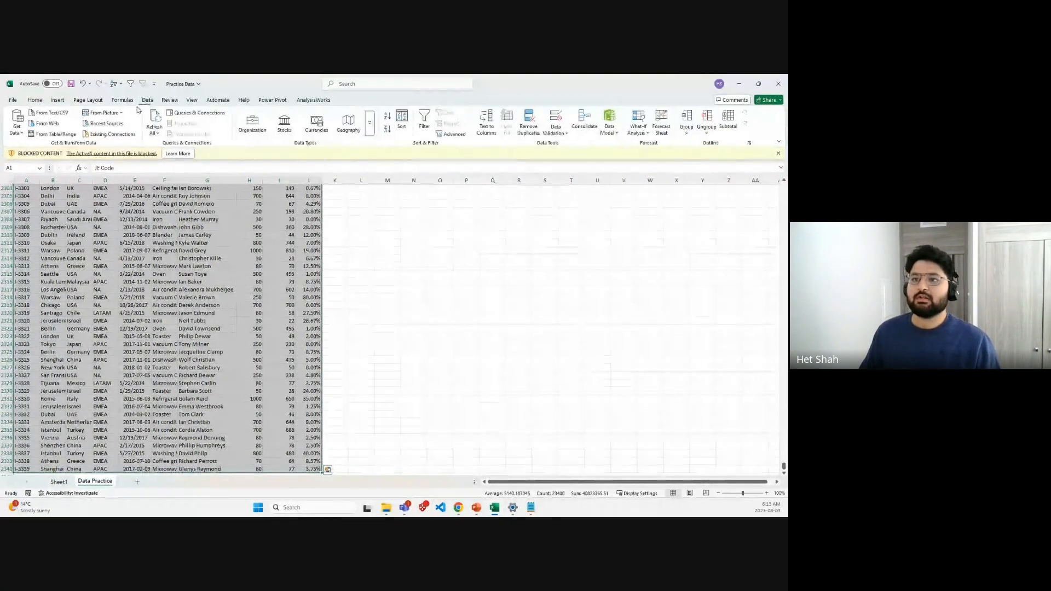
click(192, 100)
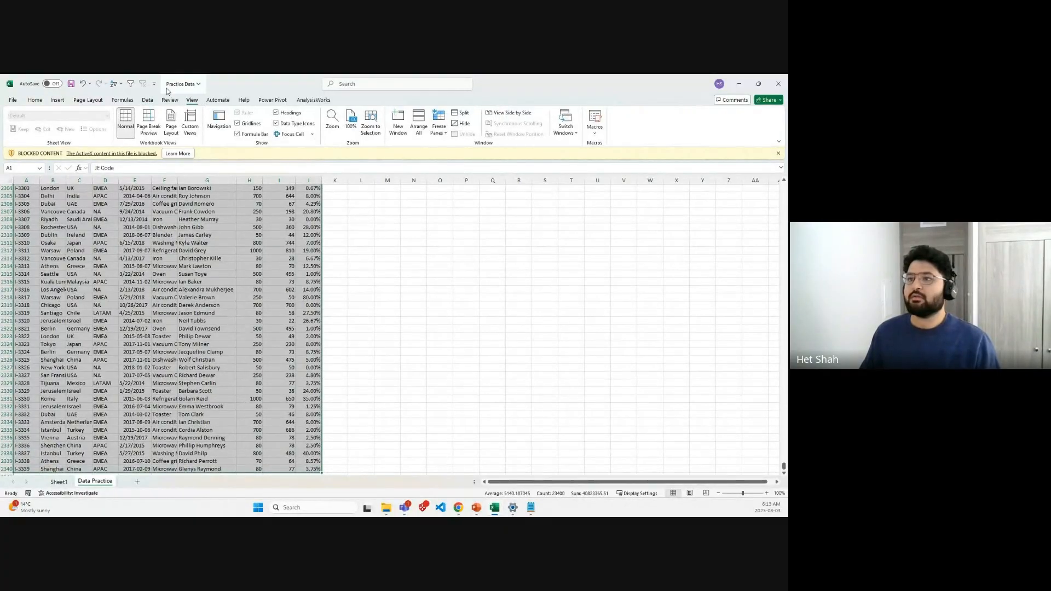
click(218, 101)
click(279, 100)
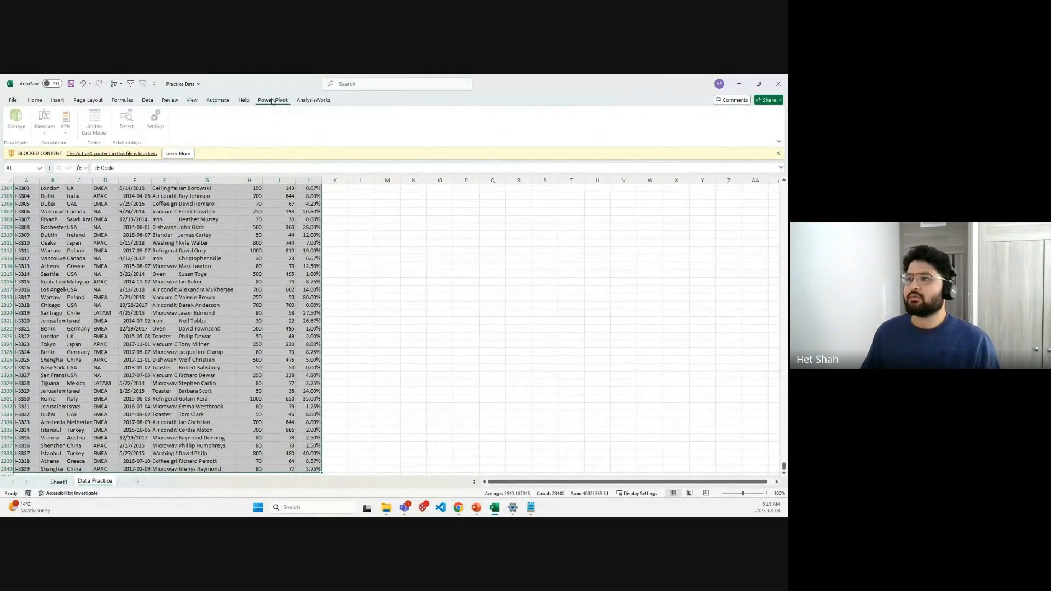
click(149, 100)
Step: Convert the selected data range into a table with headers, then deselect it at an empty cell beside it
click(57, 100)
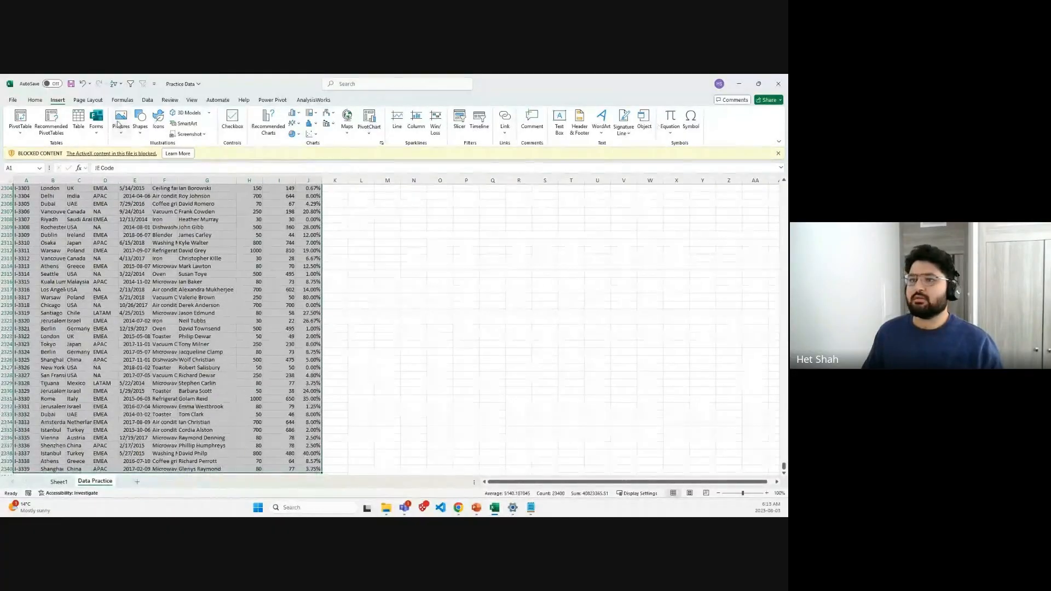
click(78, 120)
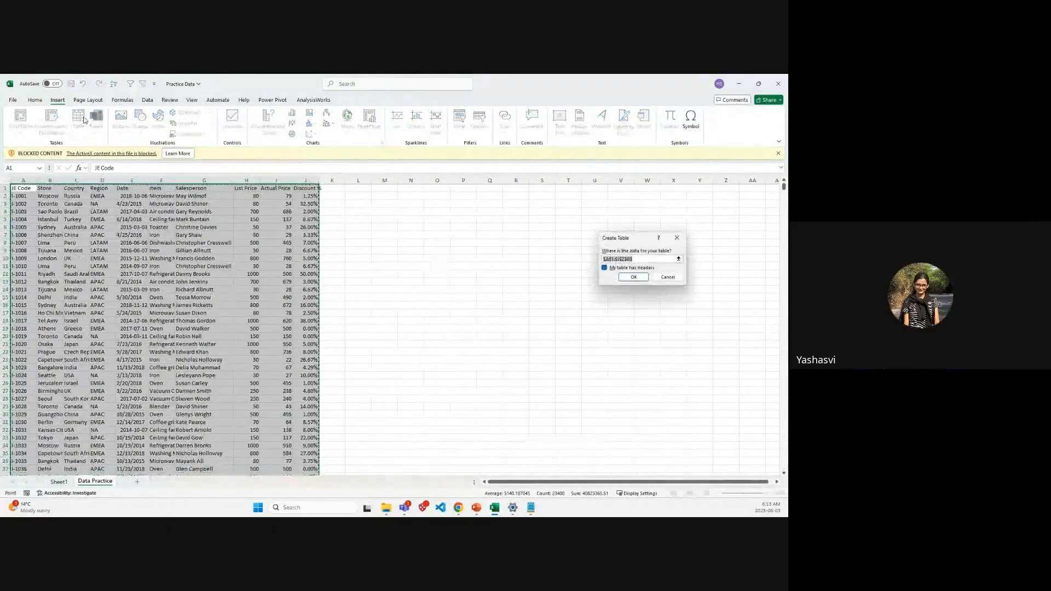
click(633, 277)
click(487, 235)
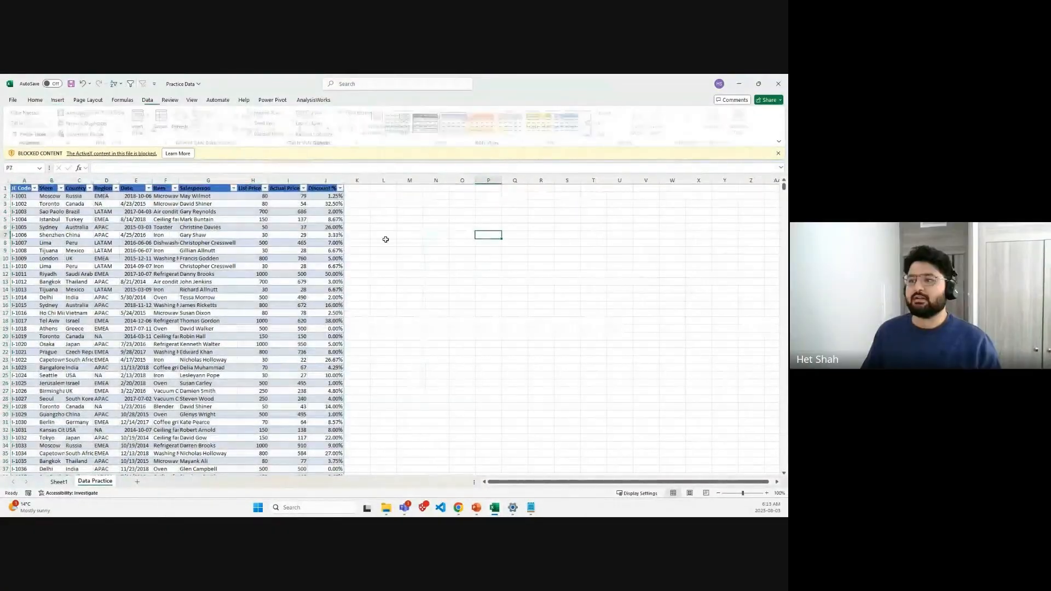
Step: Demonstrate selecting the table's Actual Price column, including its header, and then only its header cell
click(24, 189)
click(26, 197)
click(282, 184)
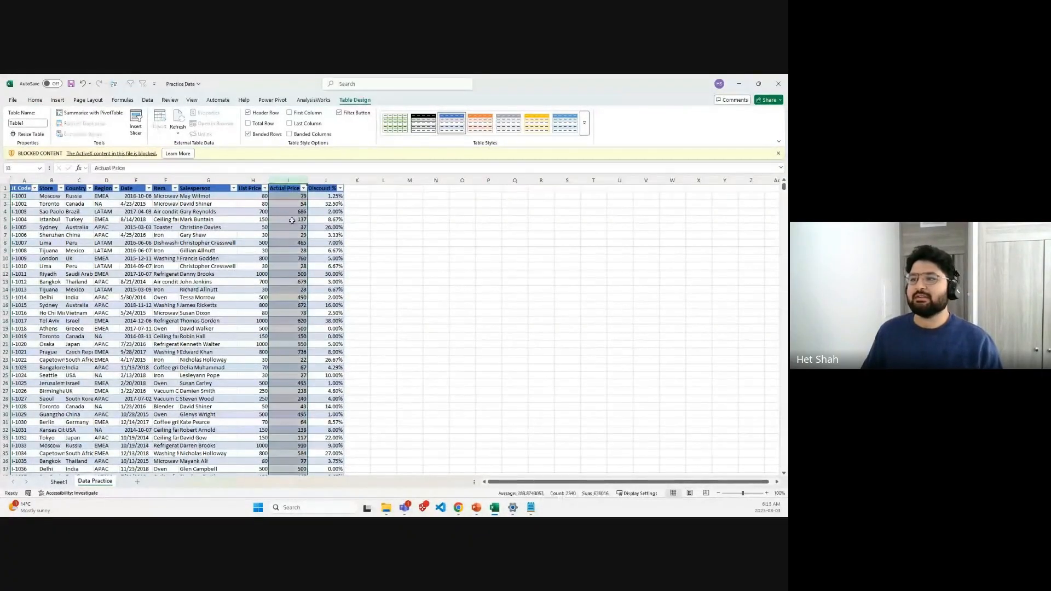
click(281, 189)
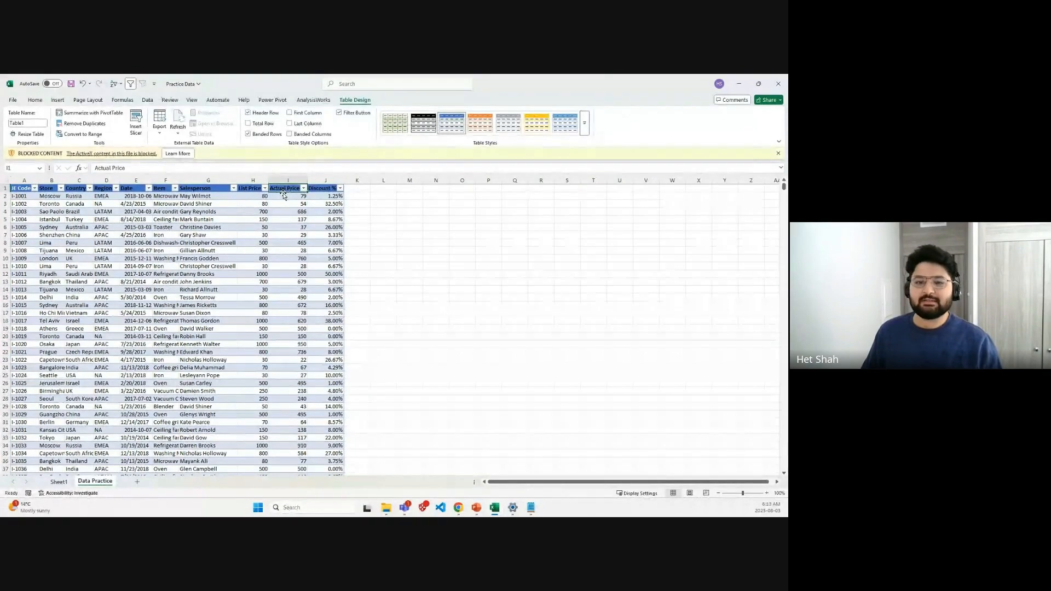
click(282, 191)
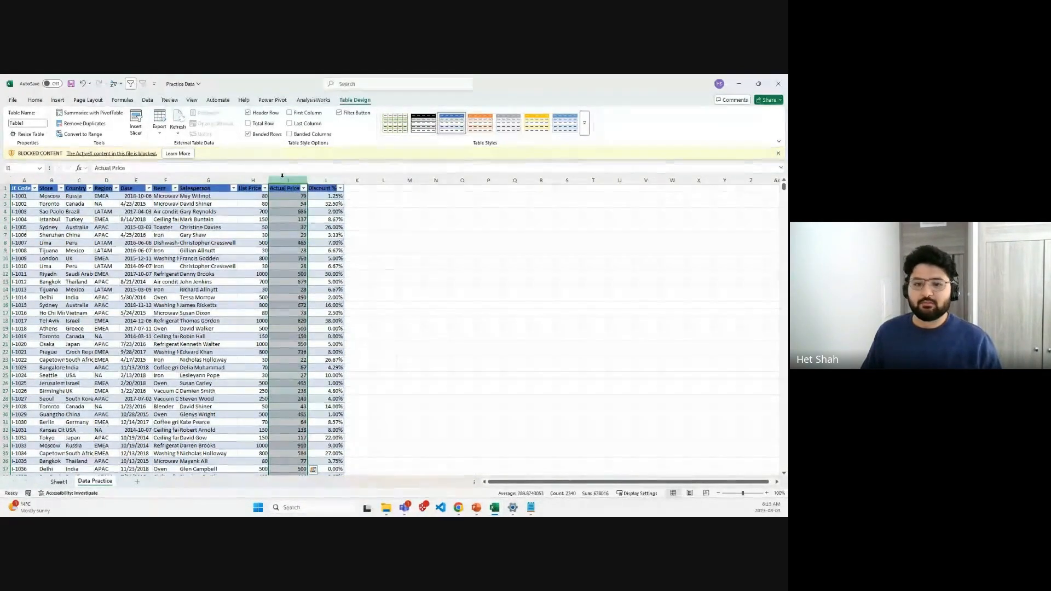
click(285, 176)
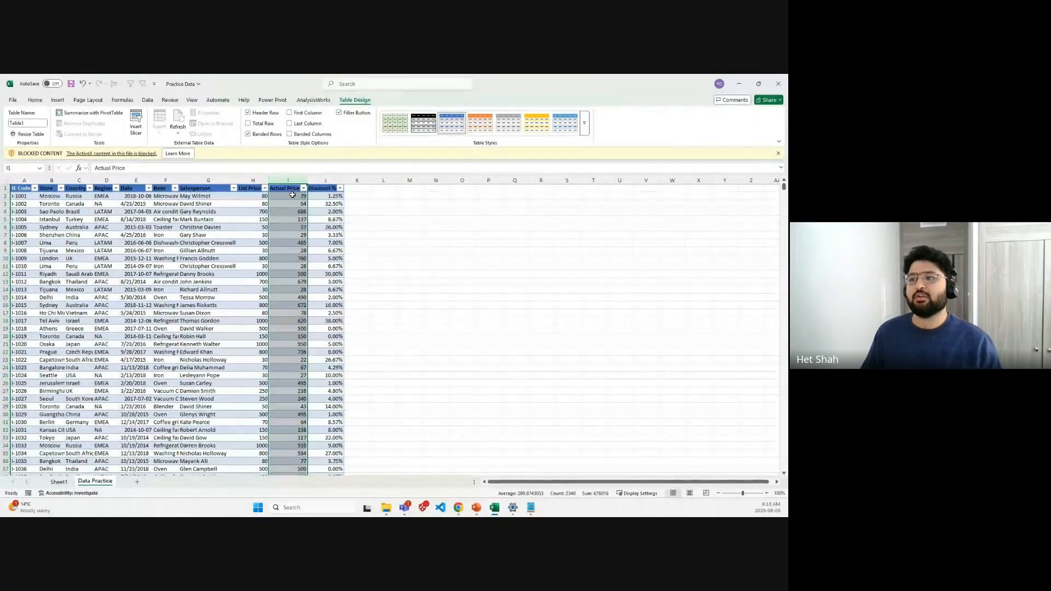
click(284, 187)
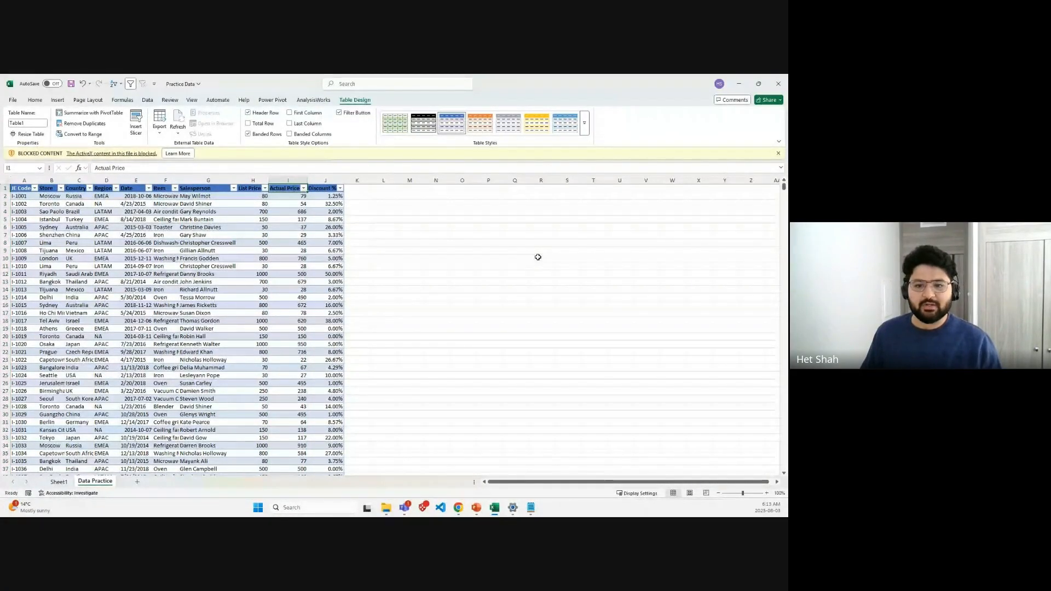
Step: Switch to the sample_datafoodsales_unsolved workbook and select Index cell M9 on the FoodSales-2024 sheet
key(alt+Tab)
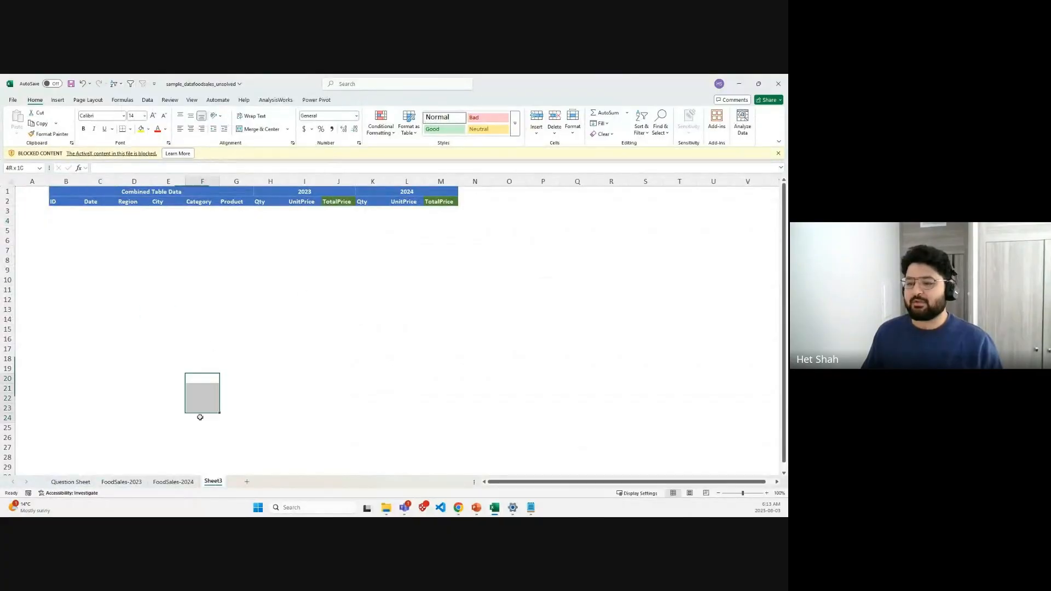
click(170, 482)
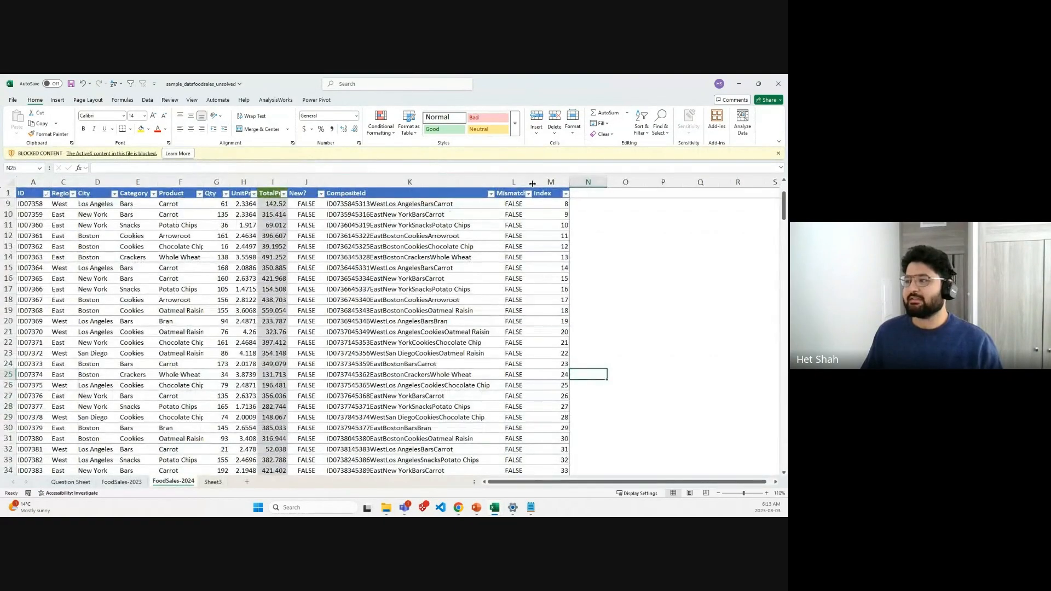
click(557, 202)
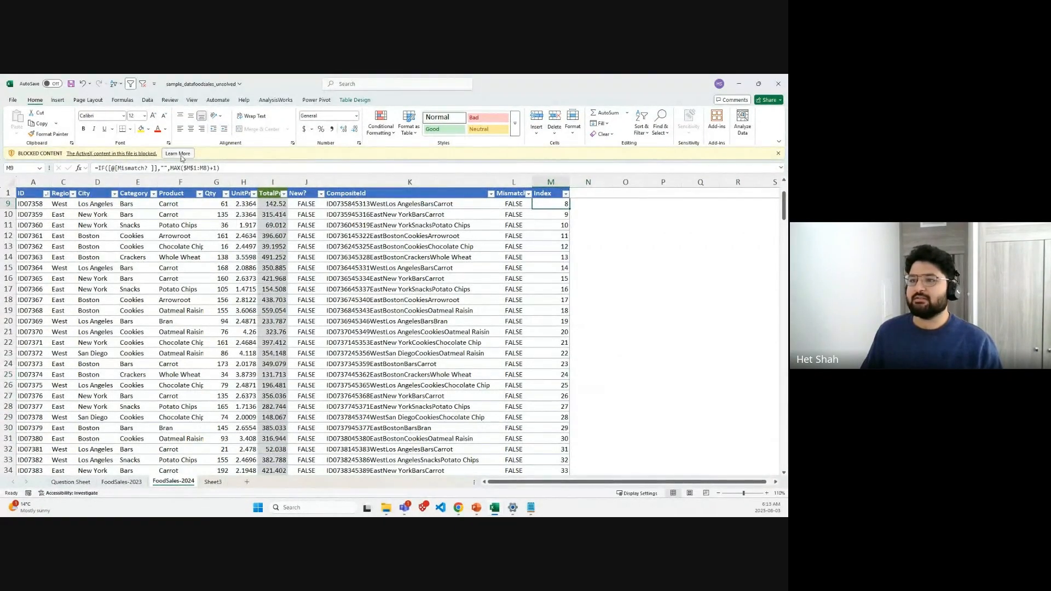
Step: Try replacing the Mismatch? reference in the M9 Index formula with the whole column L:L
click(111, 168)
drag(110, 168, 154, 168)
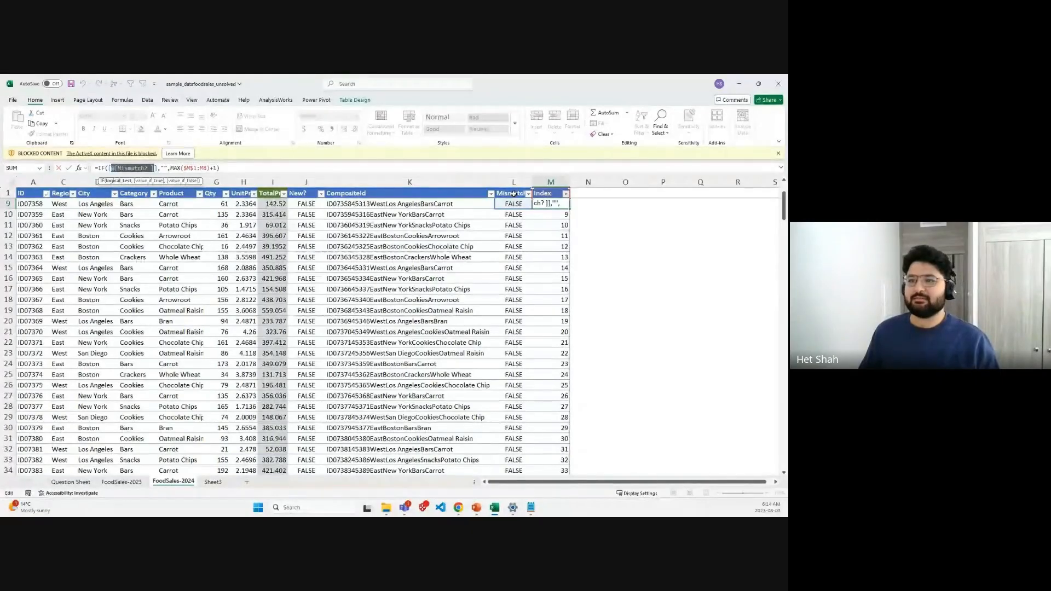
drag(109, 167, 150, 167)
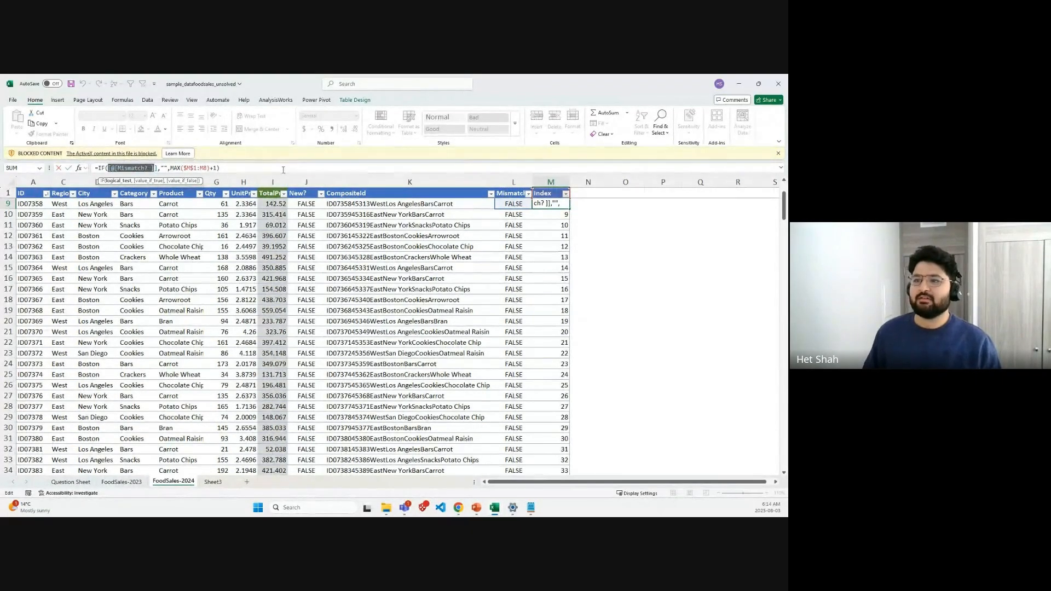
key(Delete)
key(Delete)
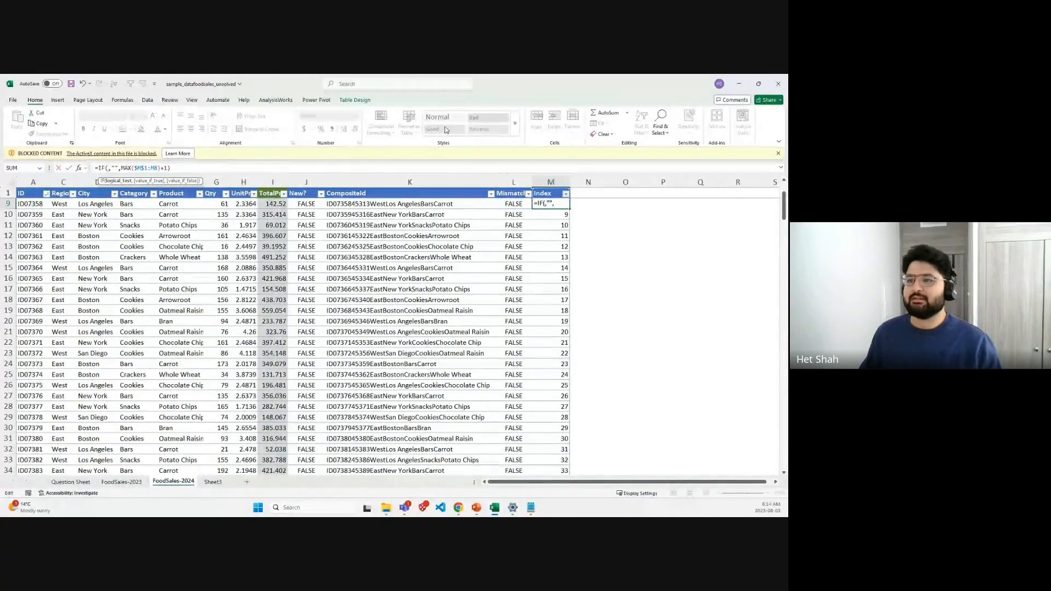
click(513, 182)
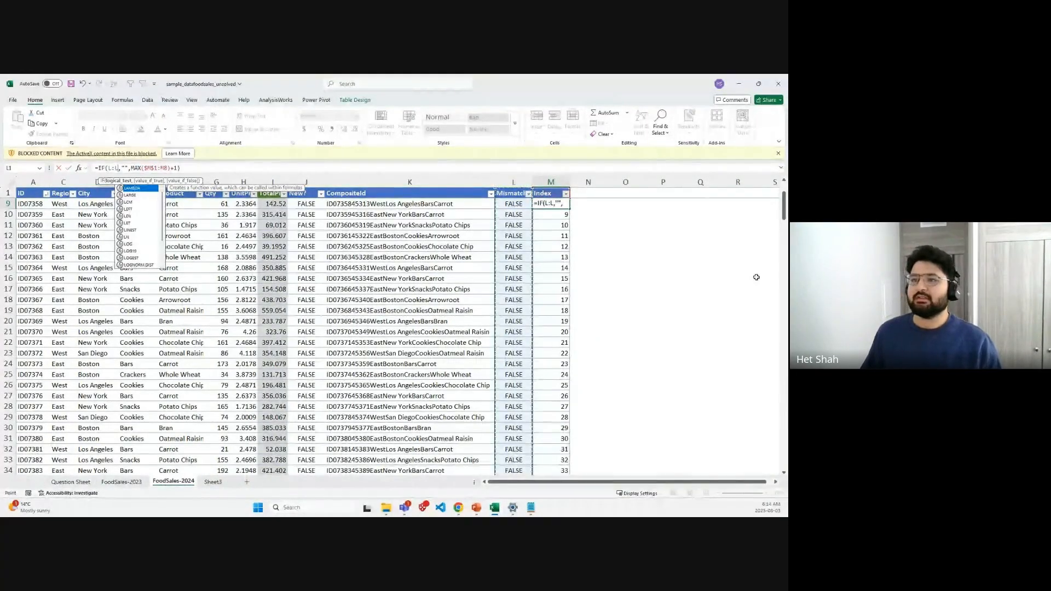
key(Return)
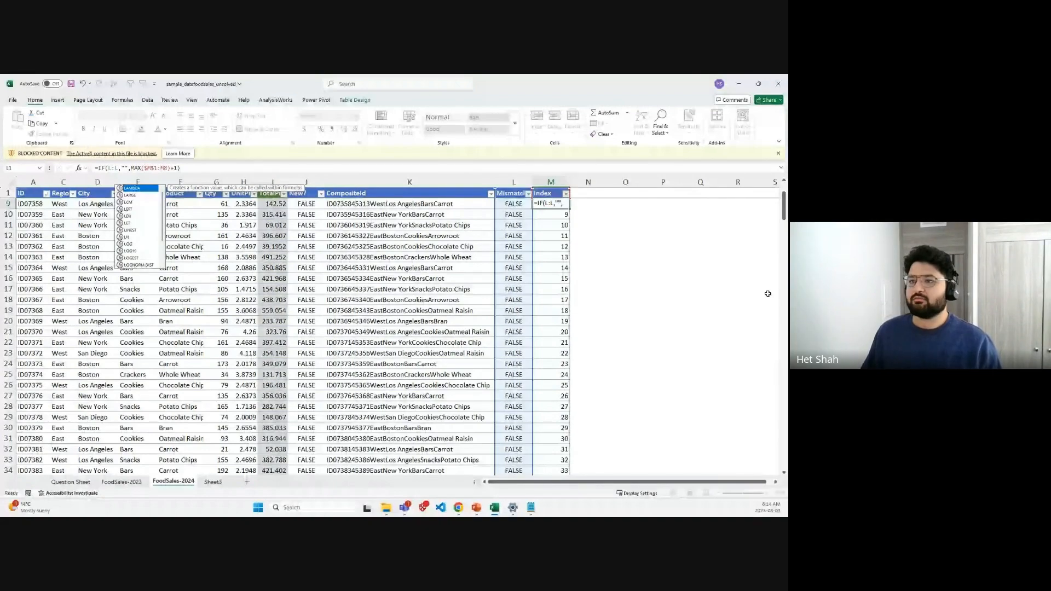
Step: Clear the L:L logical test from the IF formula in the first Index cell, M2
scroll(566, 240, up, 3)
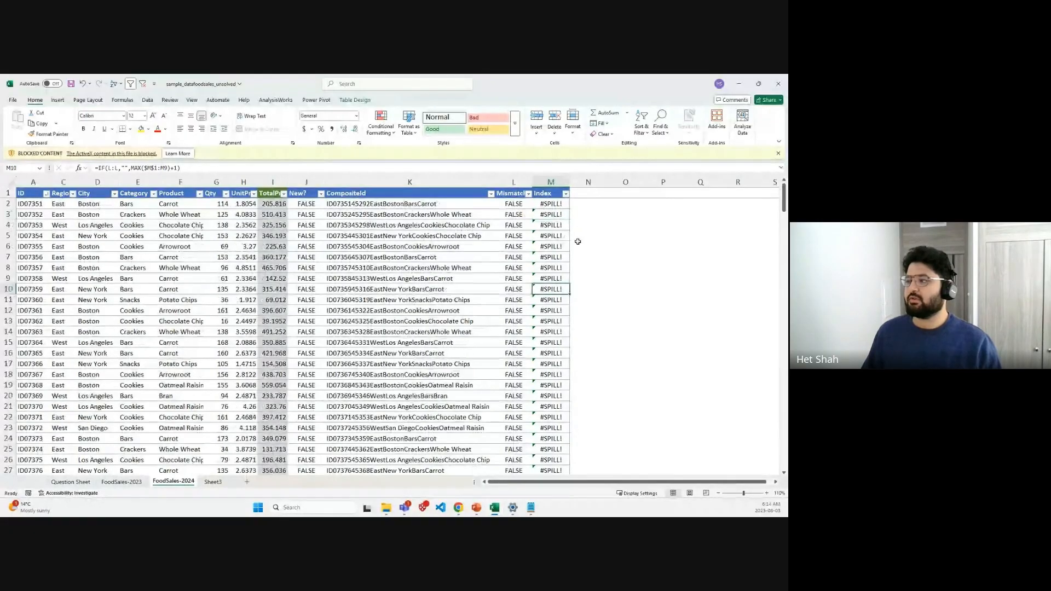
drag(552, 202, 552, 195)
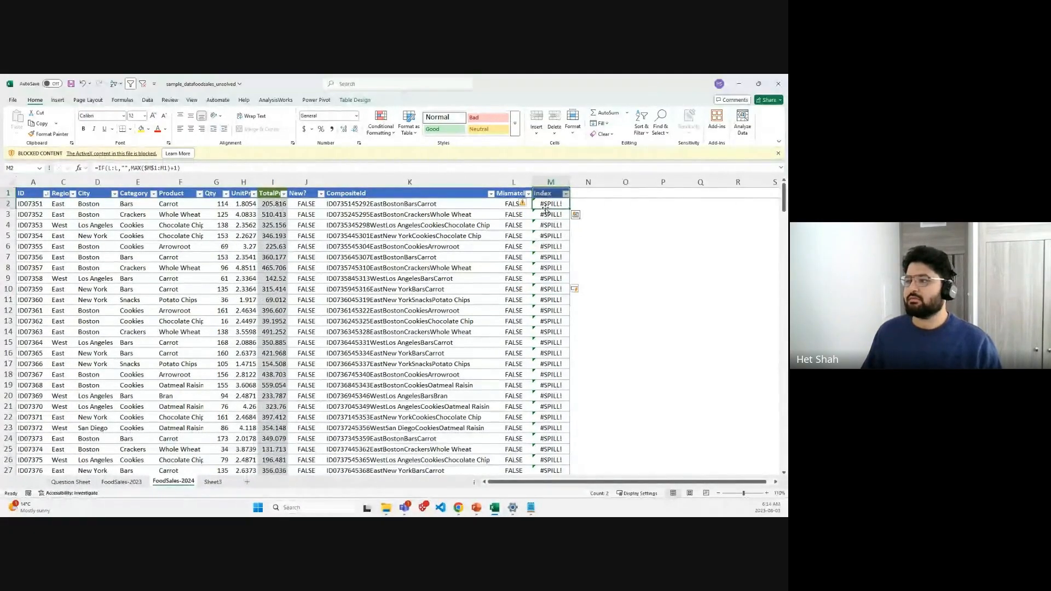
click(115, 168)
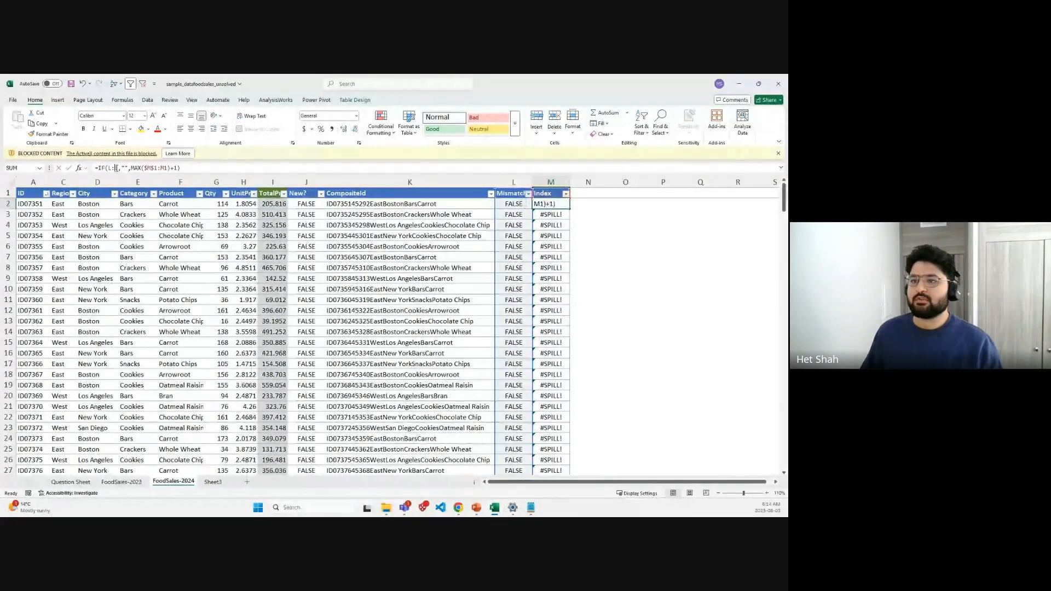
click(116, 168)
drag(113, 168, 109, 170)
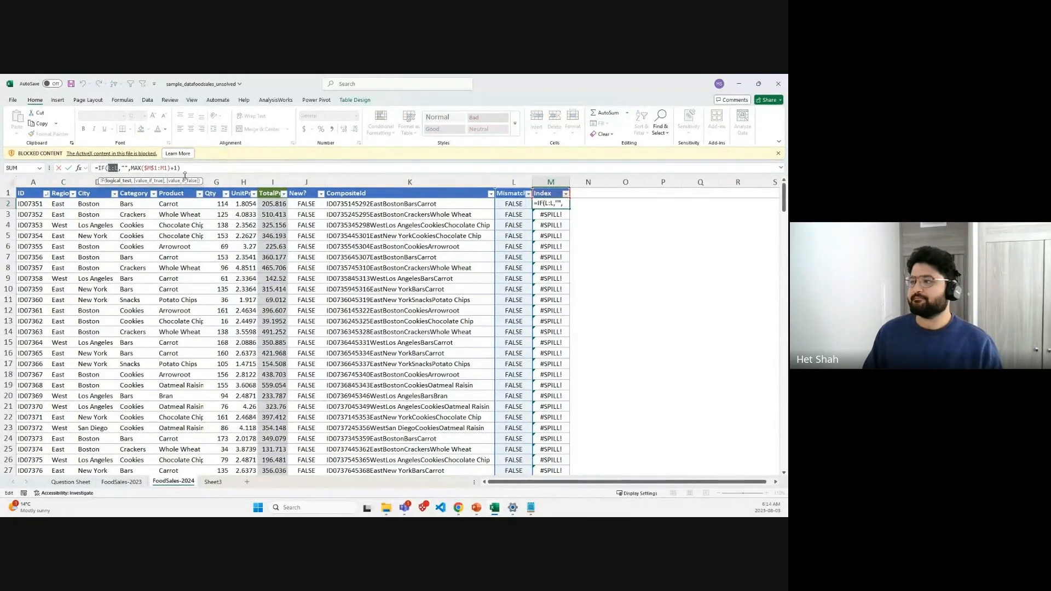
key(BackSpace)
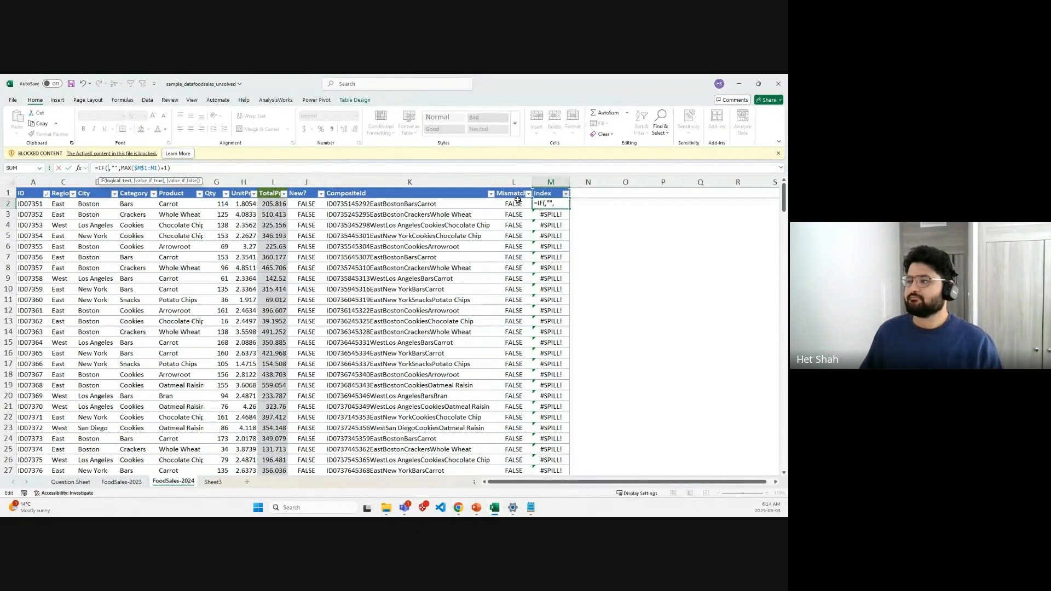
click(514, 183)
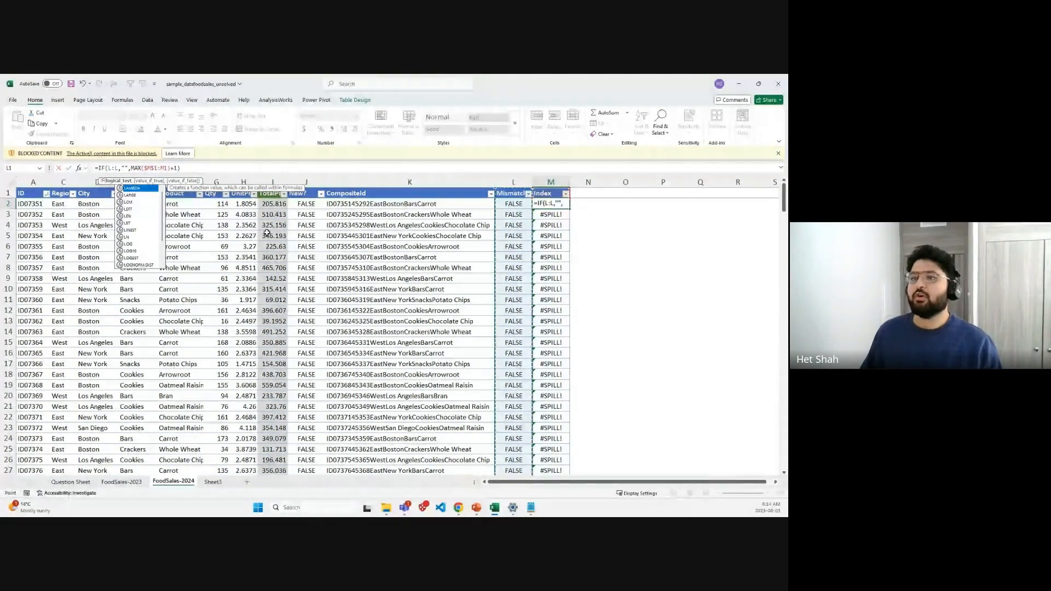
key(BackSpace)
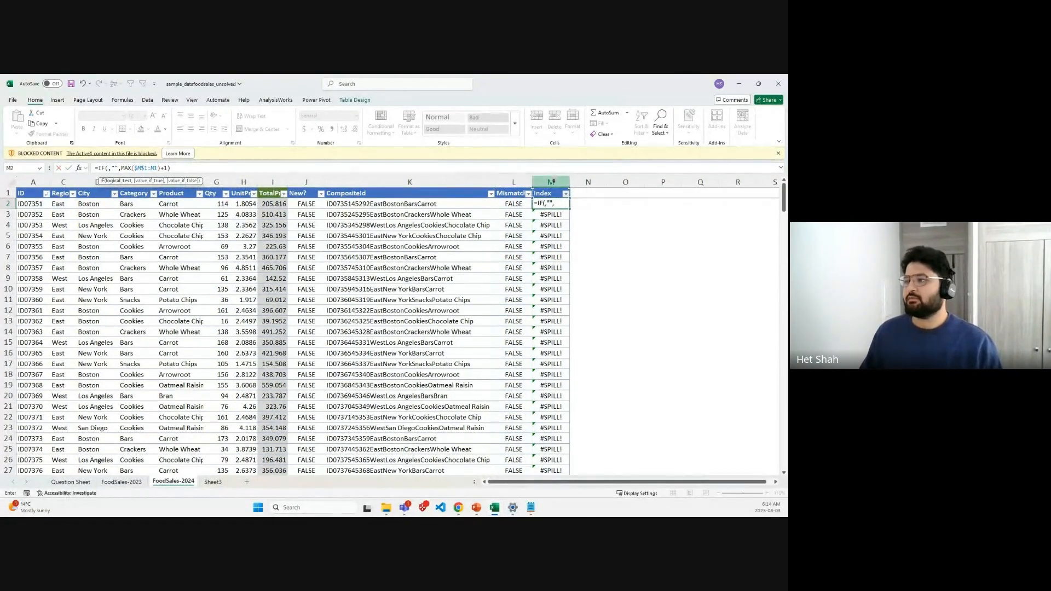
click(513, 207)
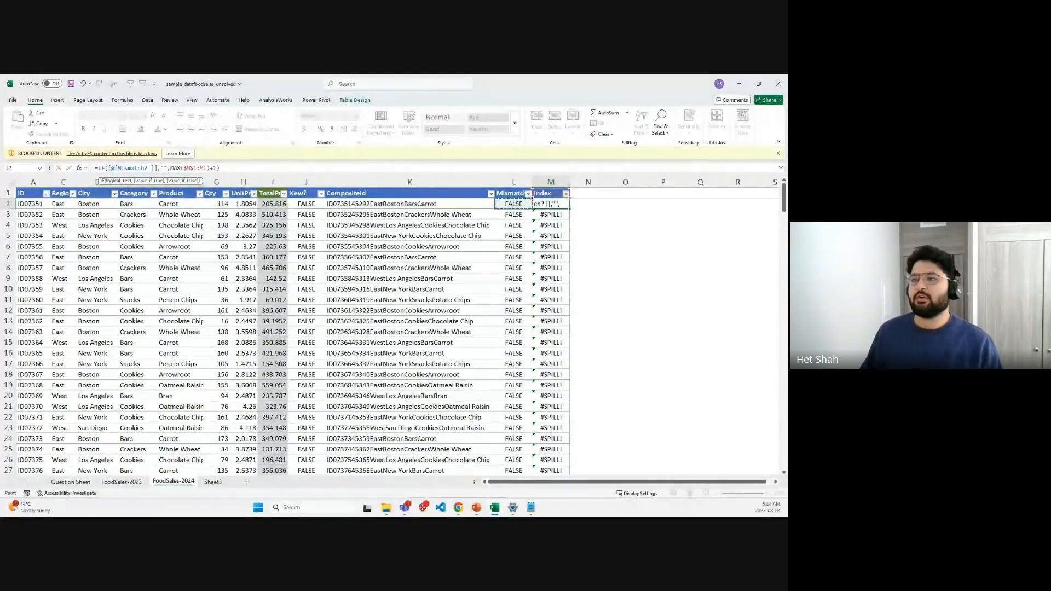
key(BackSpace)
key(BackSpace)
key(BackSpace)
key(BackSpace)
key(BackSpace)
key(BackSpace)
key(BackSpace)
key(BackSpace)
key(BackSpace)
key(BackSpace)
key(BackSpace)
key(BackSpace)
key(BackSpace)
key(BackSpace)
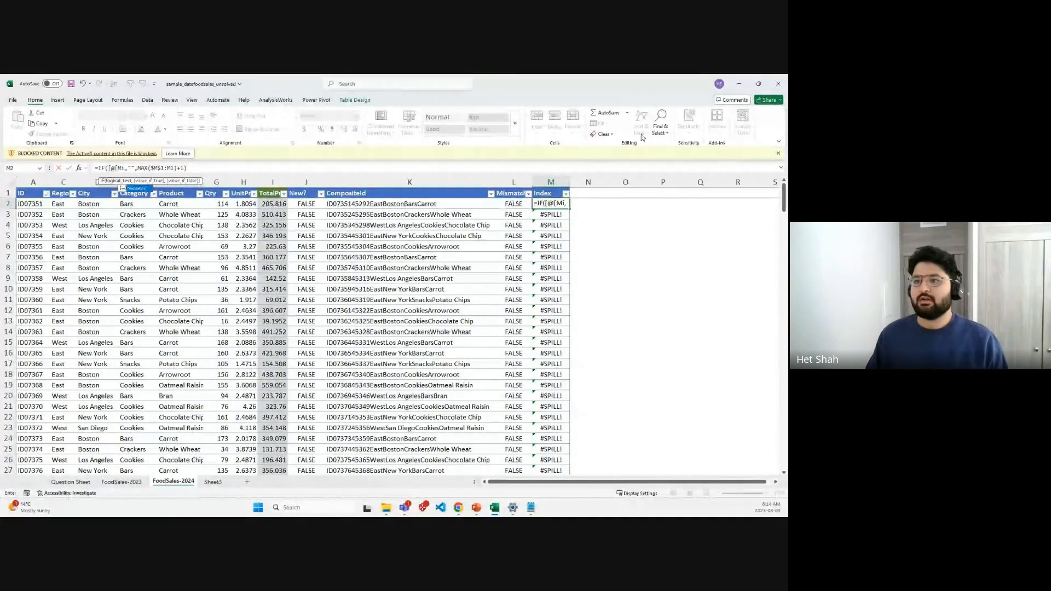
key(BackSpace)
Step: Enter L2 as the logical test of the Index formula in M2 and commit it
text(L)
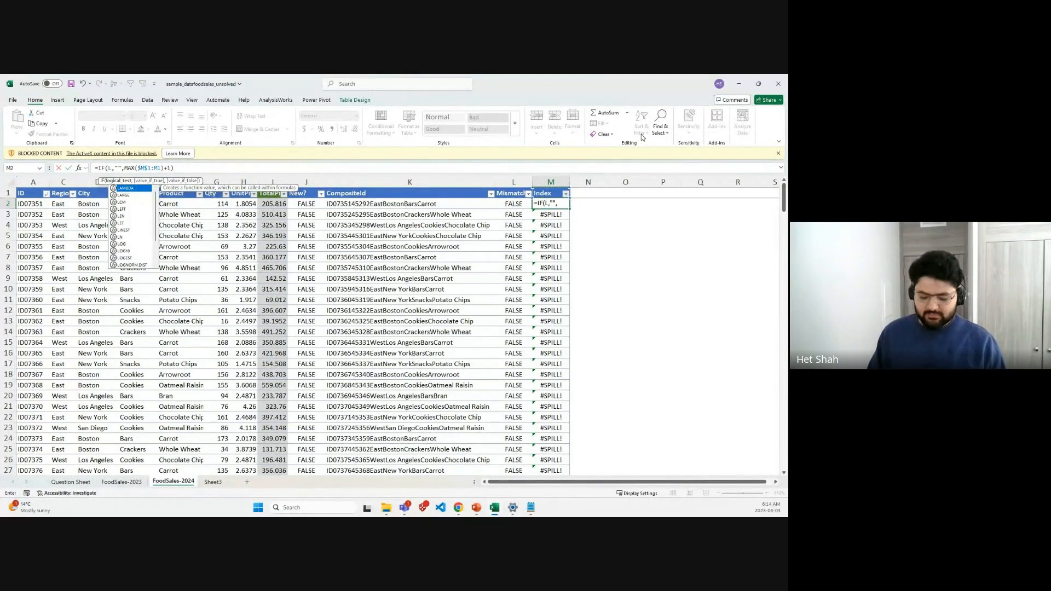
text(:)
key(BackSpace)
text(2)
key(Return)
key(Up)
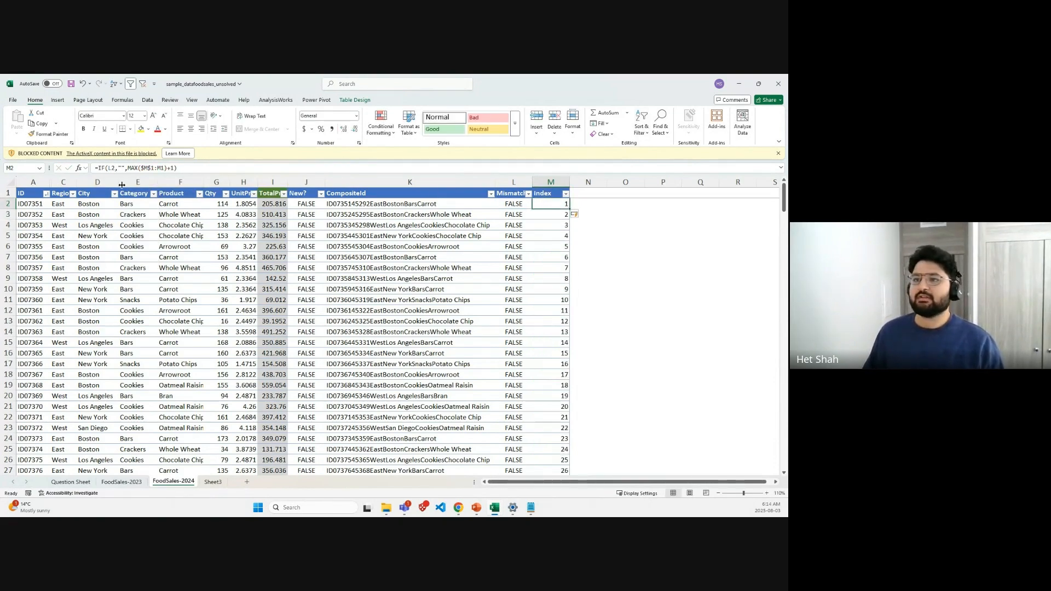
Step: Check the Mismatch? formula in L2 and examine the Mismatch? and Index values further down the table
click(514, 204)
scroll(541, 279, down, 7)
scroll(541, 279, down, 20)
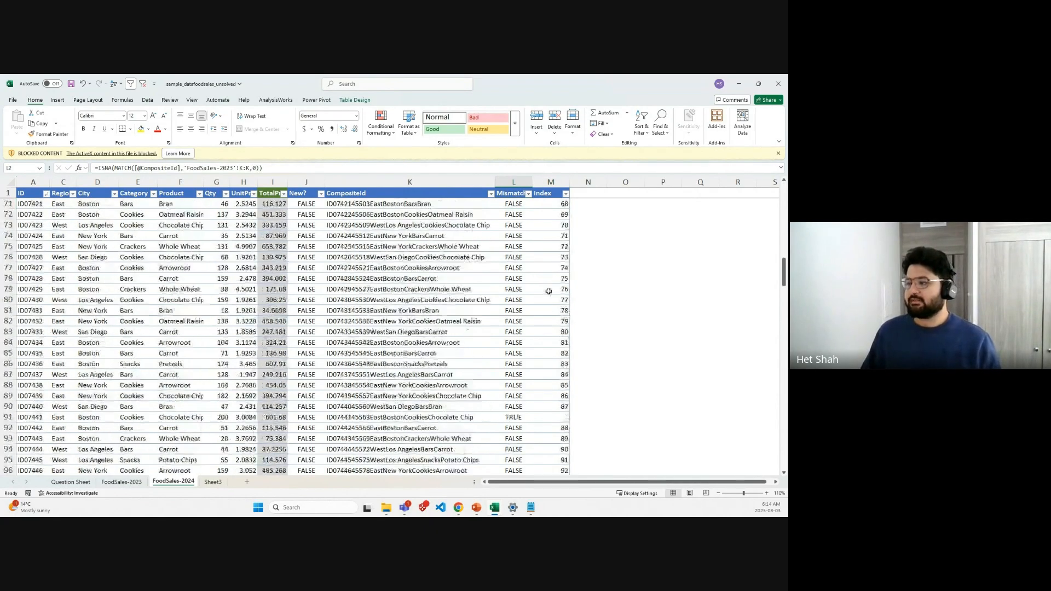
Step: Examine the Index values in column M of FoodSales-2024 and the empty Combined Table Data layout on Sheet3
scroll(551, 294, down, 7)
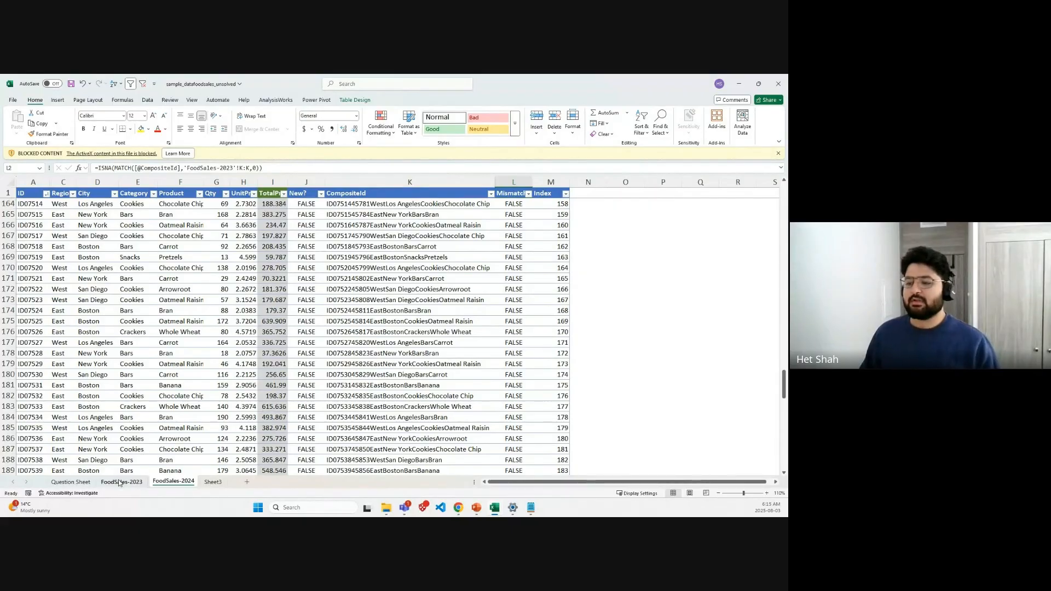
click(213, 482)
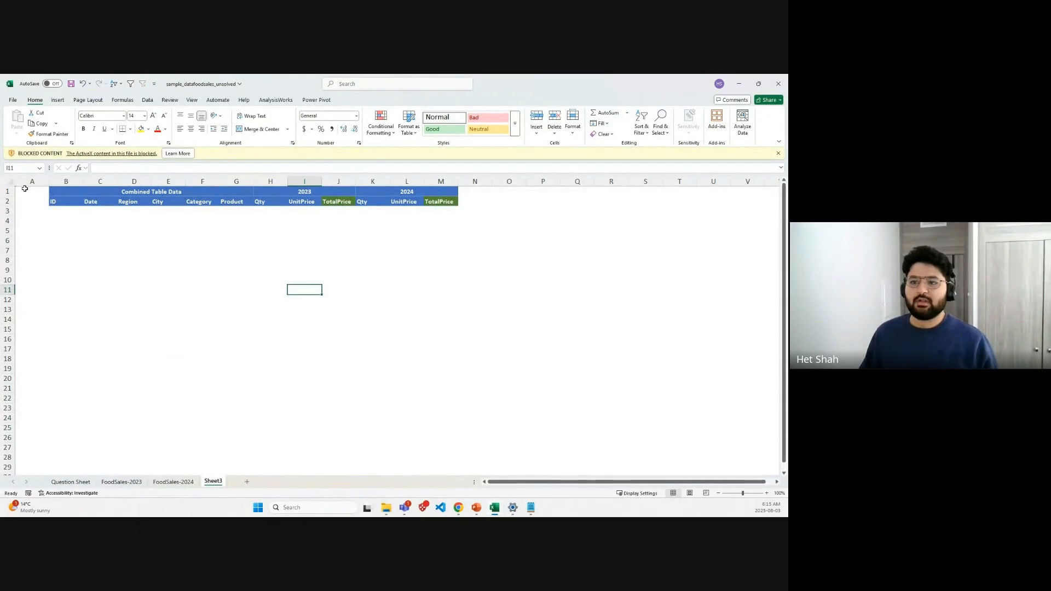
click(173, 481)
click(547, 192)
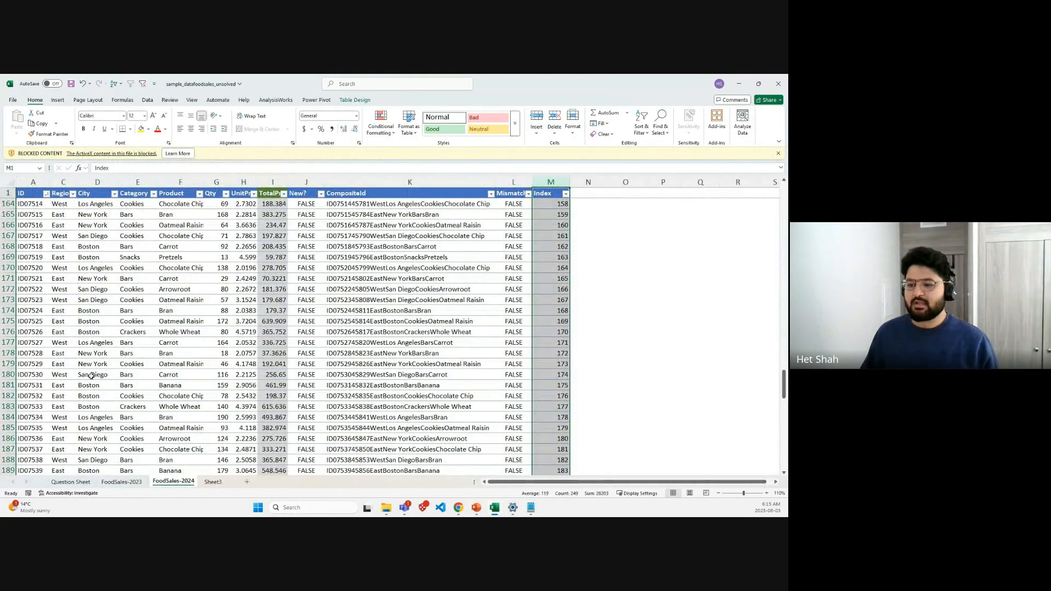
Step: Add the header Index in cell A2 of Sheet3, beside the ID header
click(213, 481)
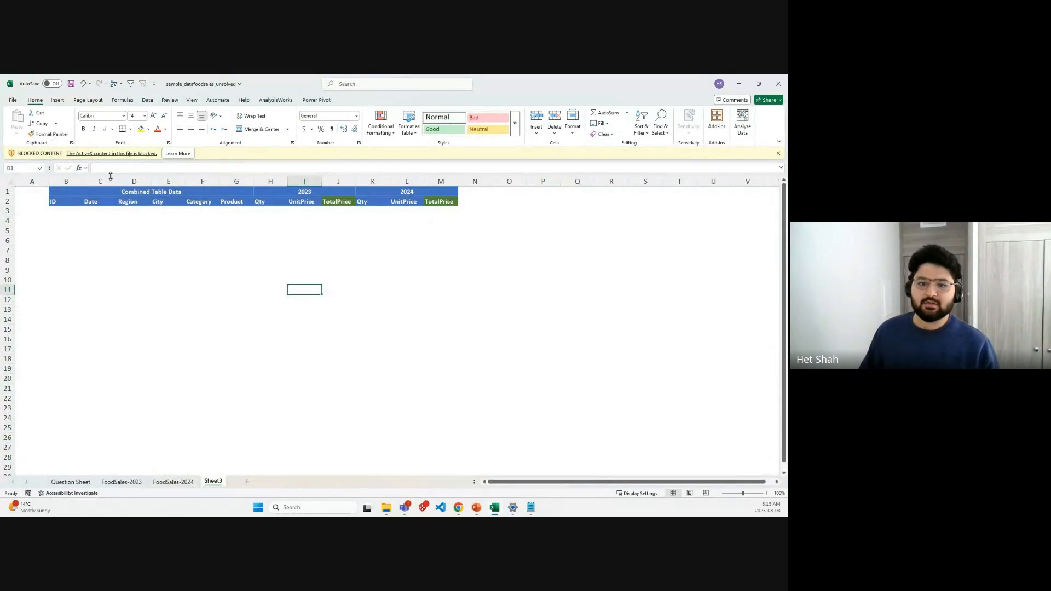
click(32, 201)
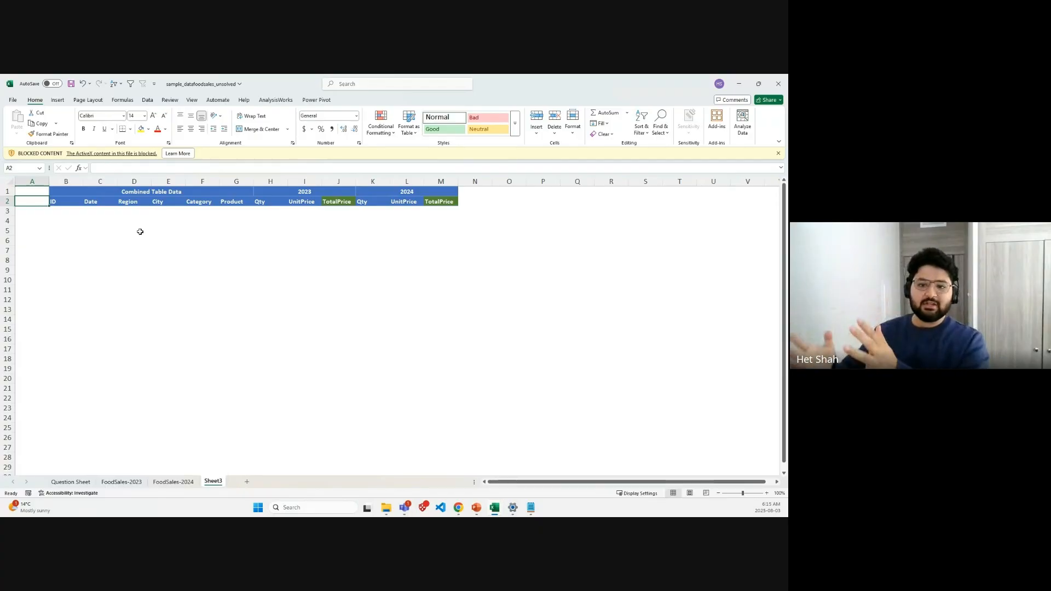
text(Index)
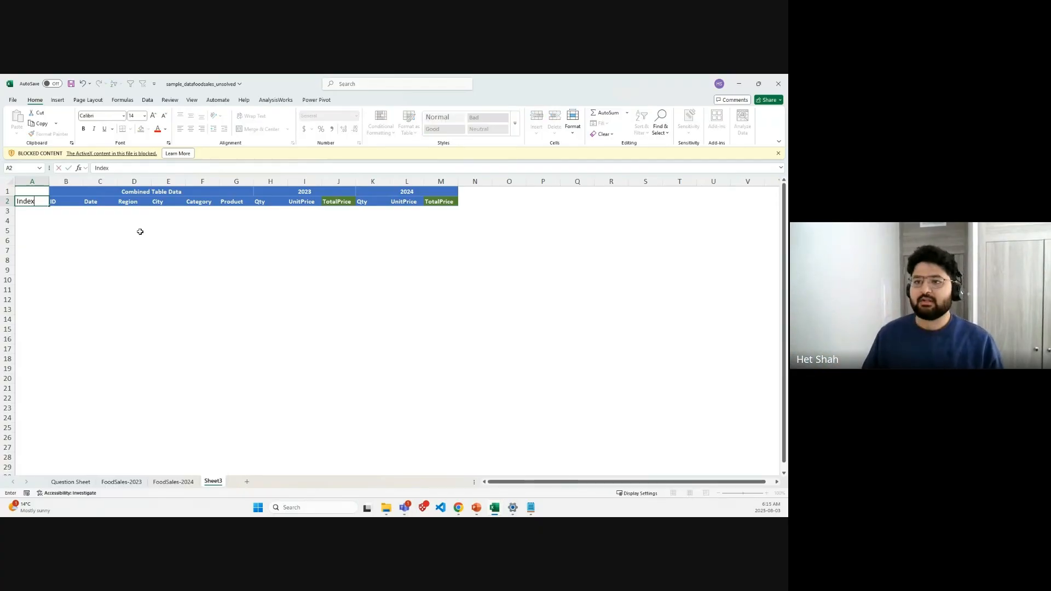
key(Return)
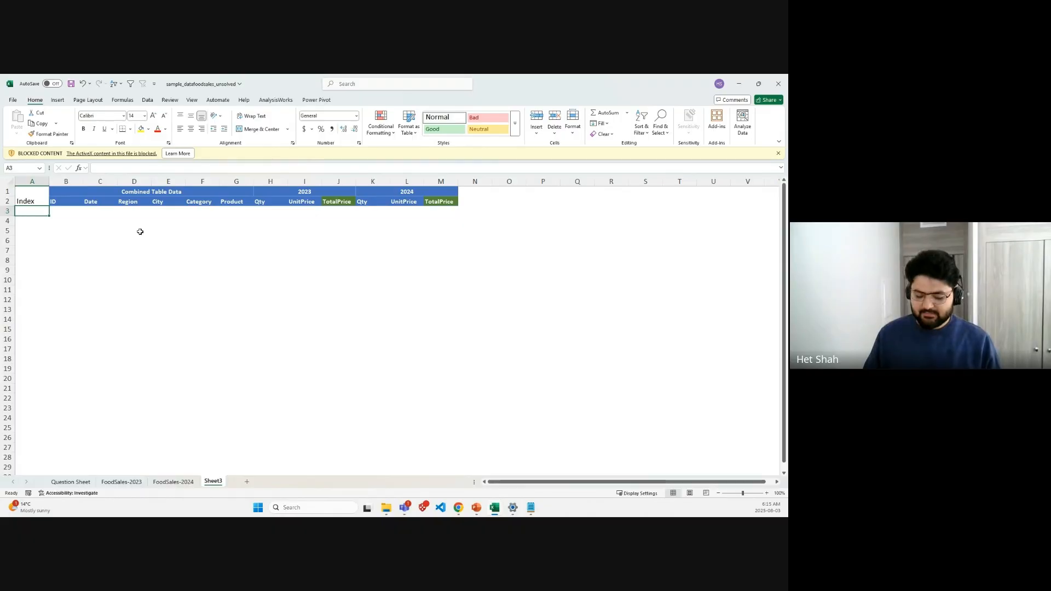
text(=)
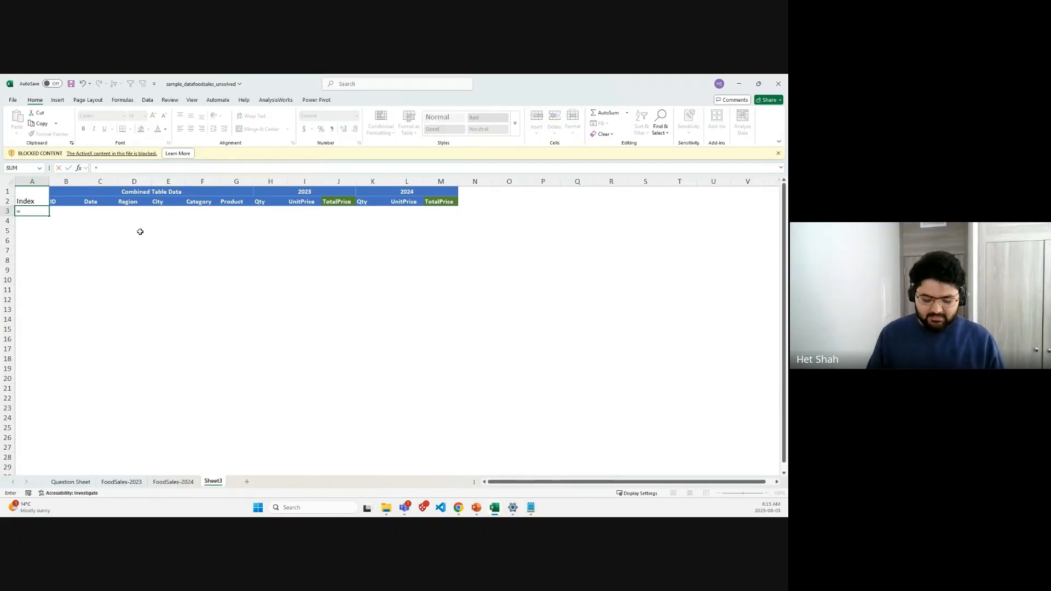
text(IF)
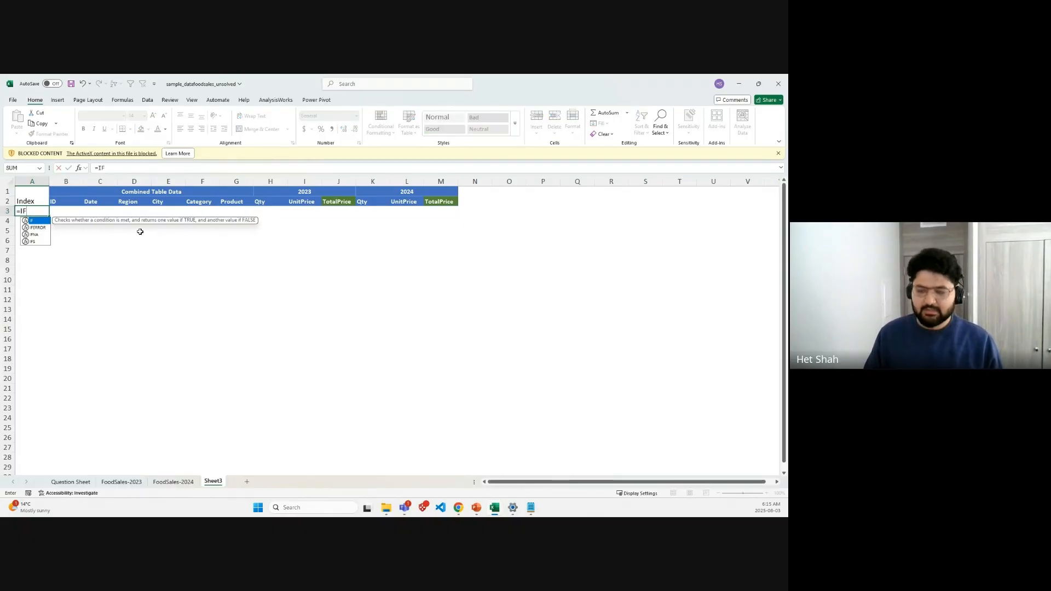
text(()
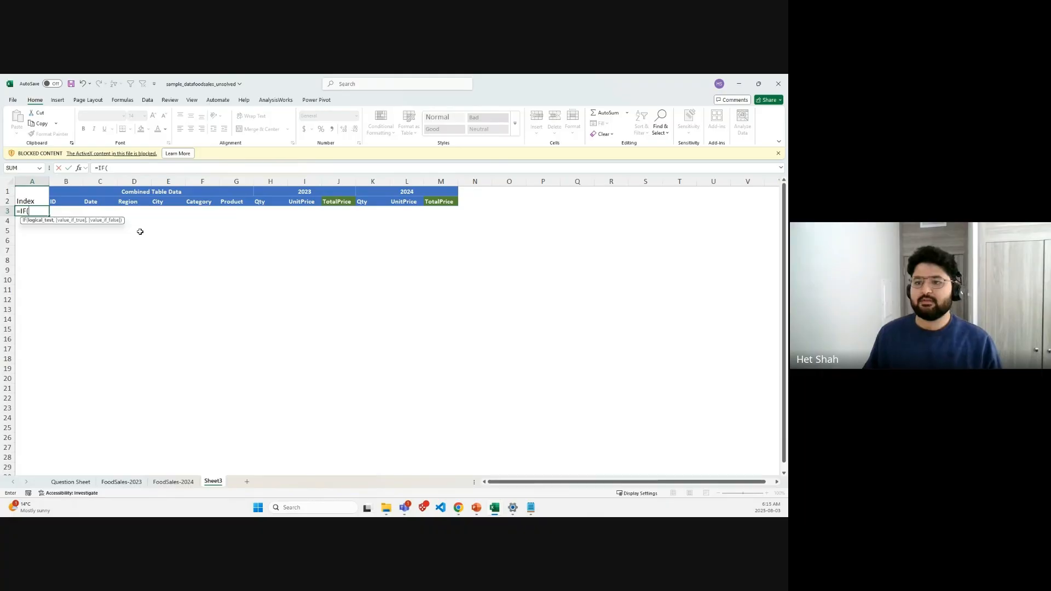
click(173, 481)
drag(784, 383, 766, 195)
click(551, 204)
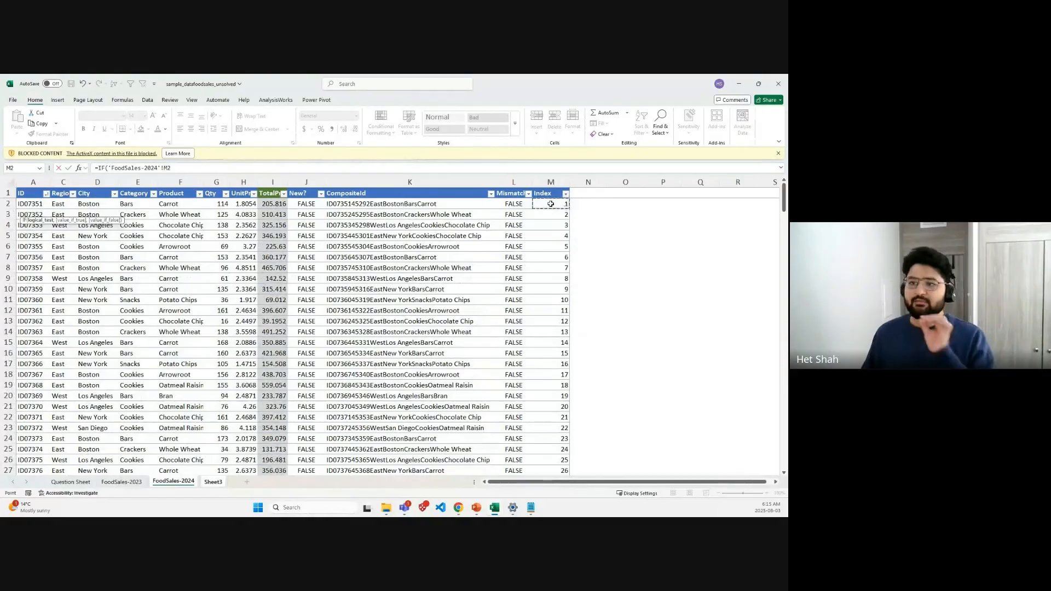
click(183, 168)
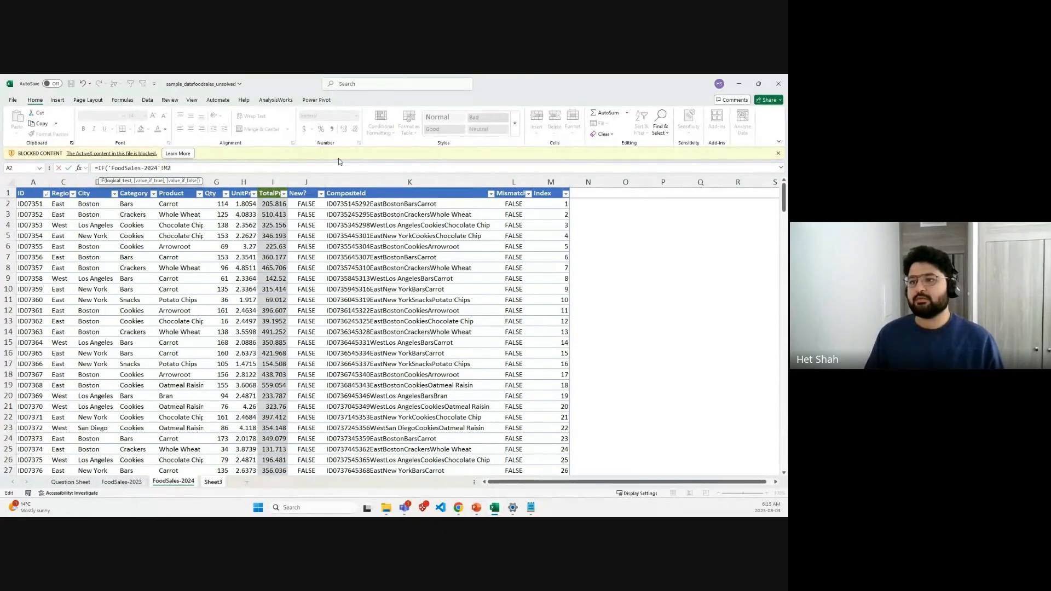
key(BackSpace)
key(BackSpace)
key(BackSpace)
key(BackSpace)
key(BackSpace)
key(BackSpace)
key(BackSpace)
key(BackSpace)
key(BackSpace)
key(BackSpace)
key(BackSpace)
key(BackSpace)
key(BackSpace)
key(BackSpace)
key(BackSpace)
key(BackSpace)
key(BackSpace)
key(BackSpace)
key(BackSpace)
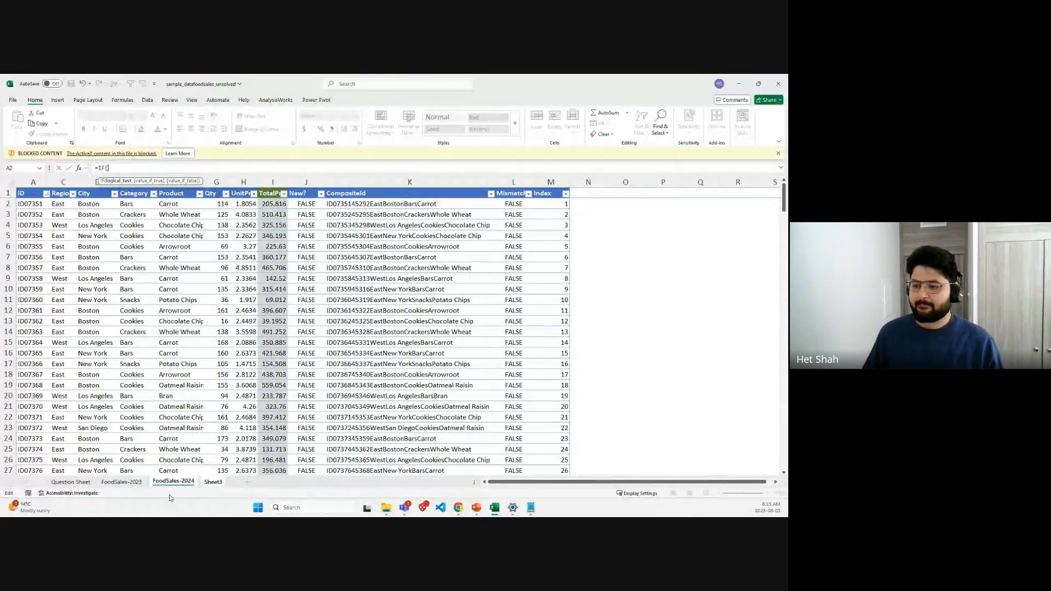
key(Escape)
click(306, 319)
Step: Start an IF formula in Sheet3 cell A3 whose logical test begins with MAX('FoodSales-2024'!M:M)>
click(34, 211)
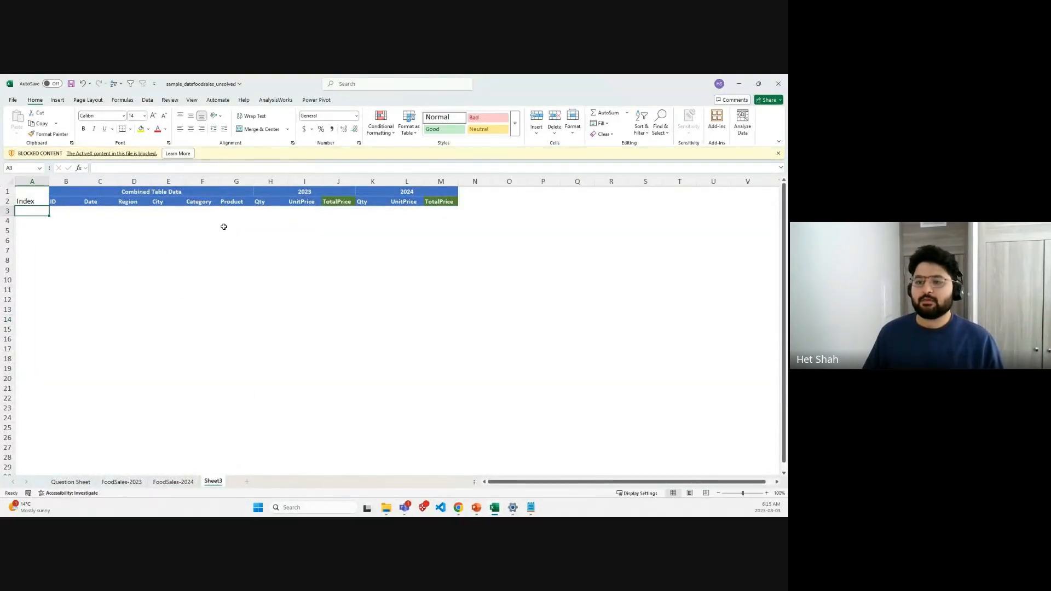
text(=)
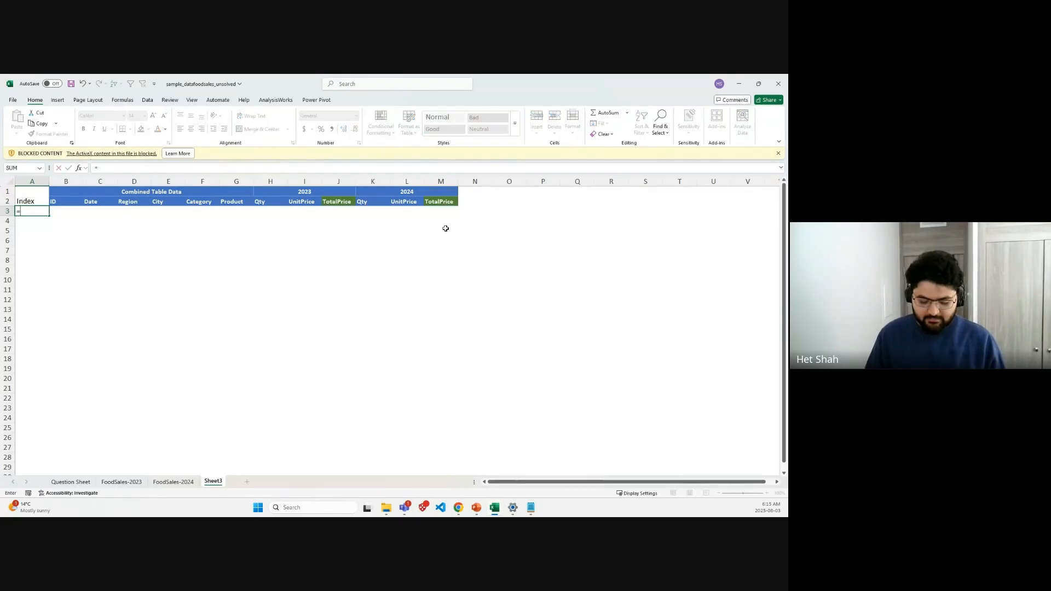
text(IF()
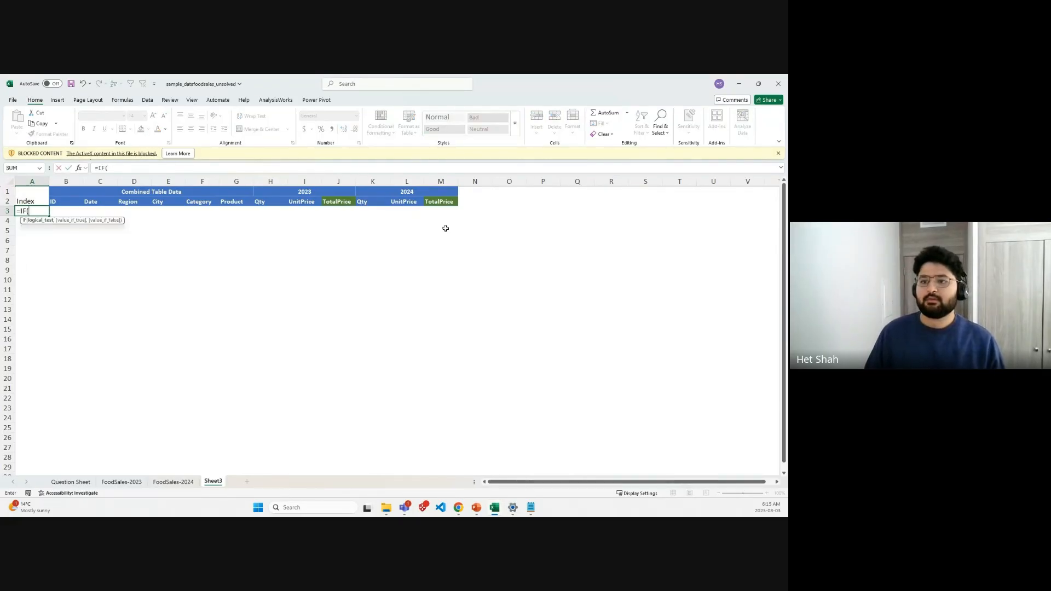
click(173, 482)
click(550, 182)
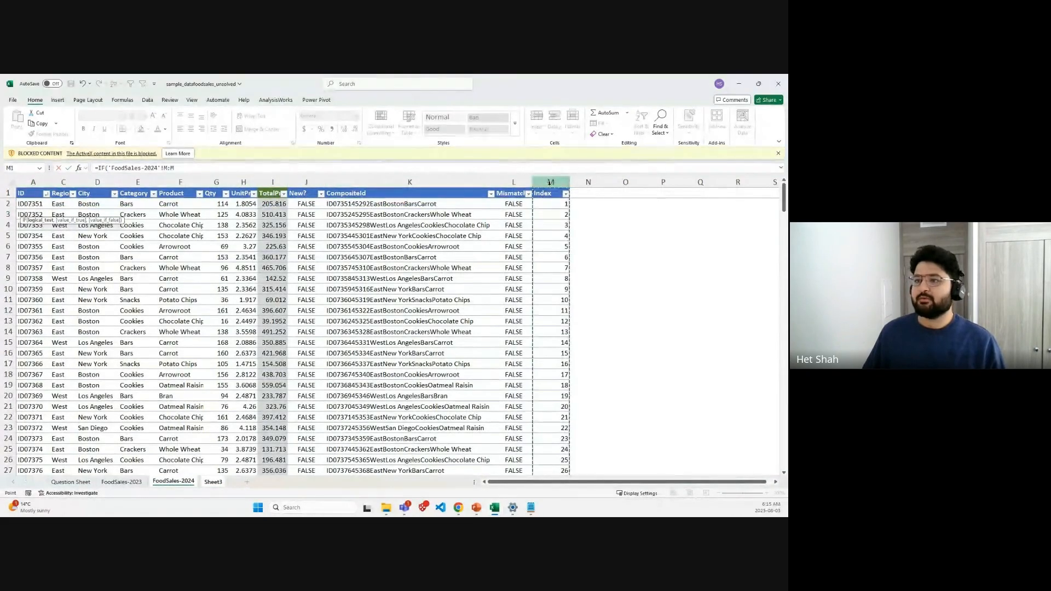
click(139, 167)
text(MAX()
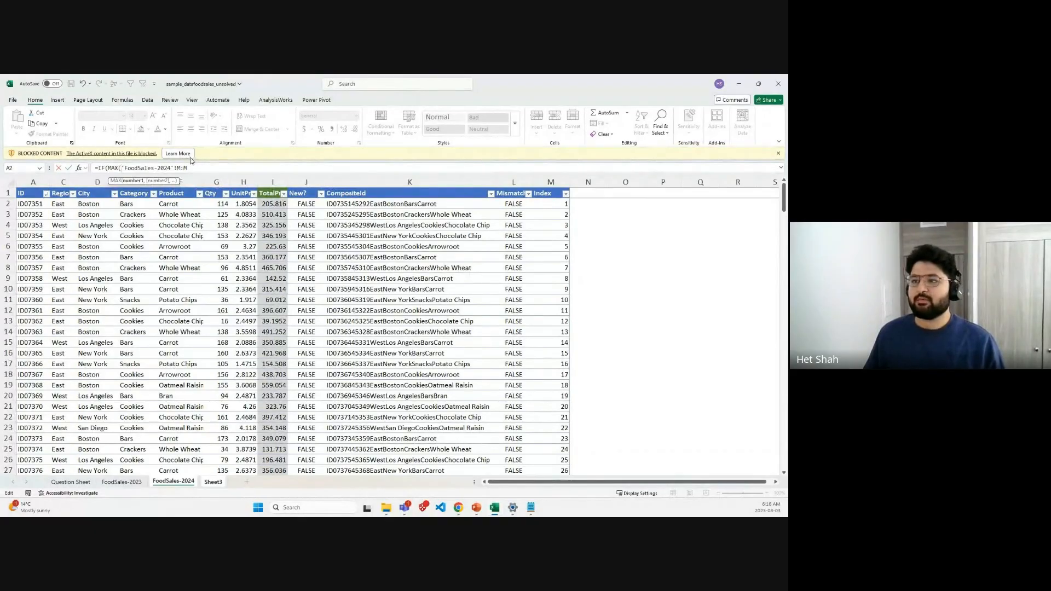
text()>)
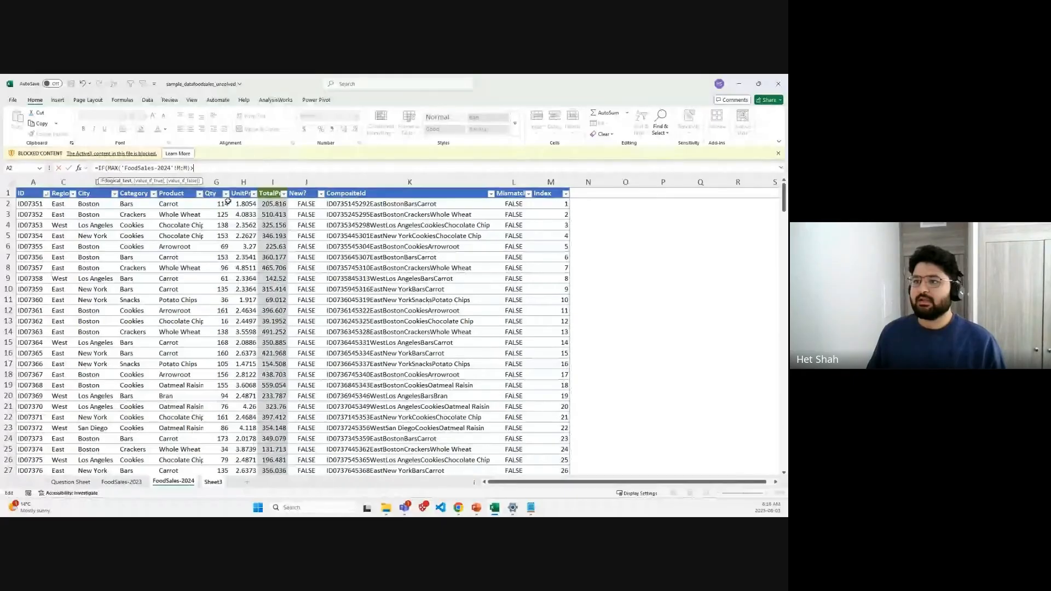
Step: Complete the logical test with MAX($A$1:A2), without a sheet prefix and with only the range's start cell absolute
text(MAX()
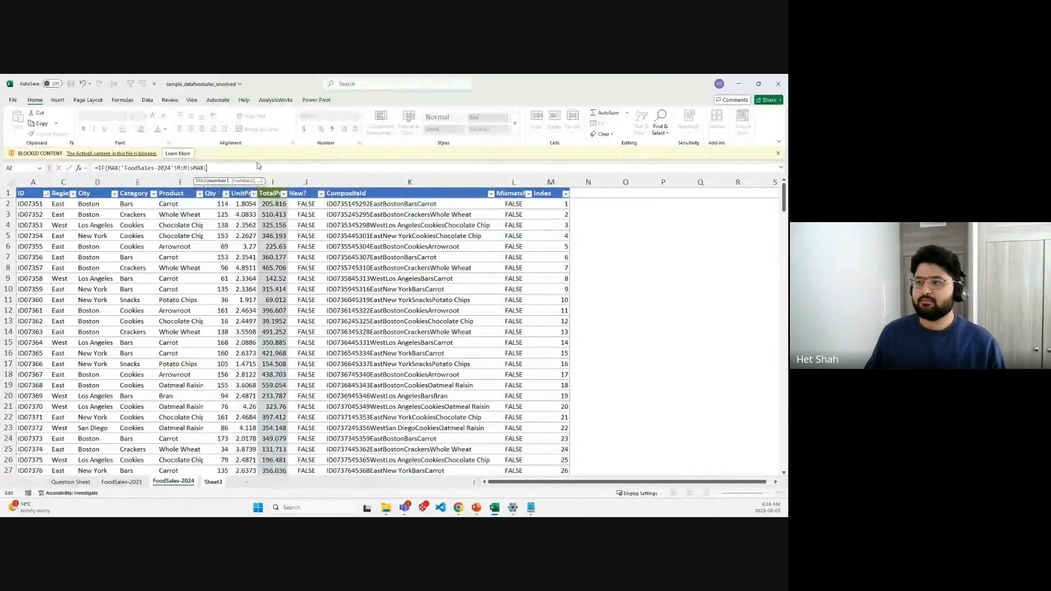
click(212, 482)
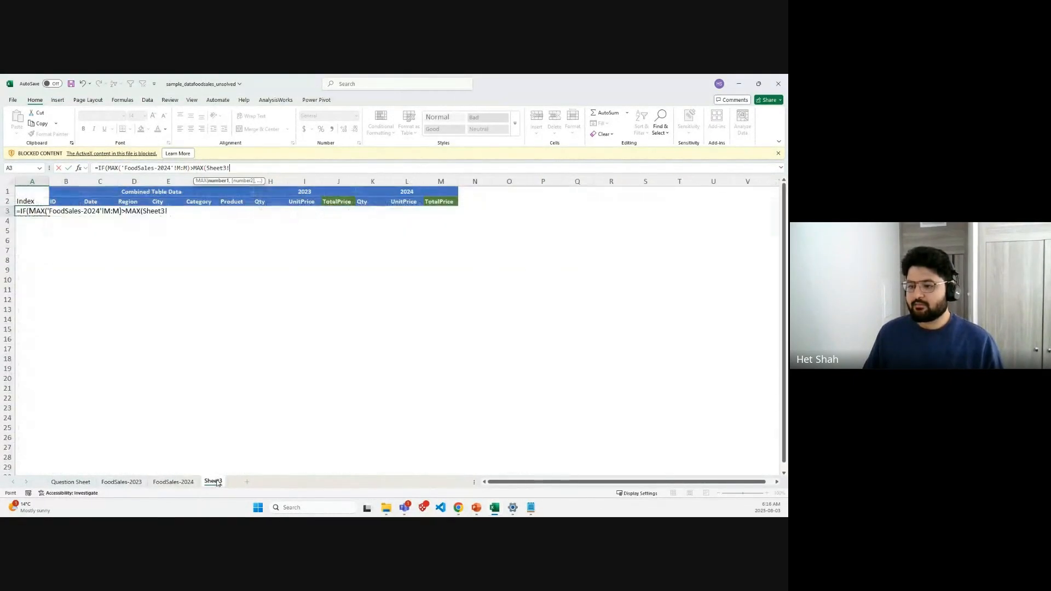
key(BackSpace)
key(BackSpace)
key(BackSpace)
key(BackSpace)
key(BackSpace)
key(BackSpace)
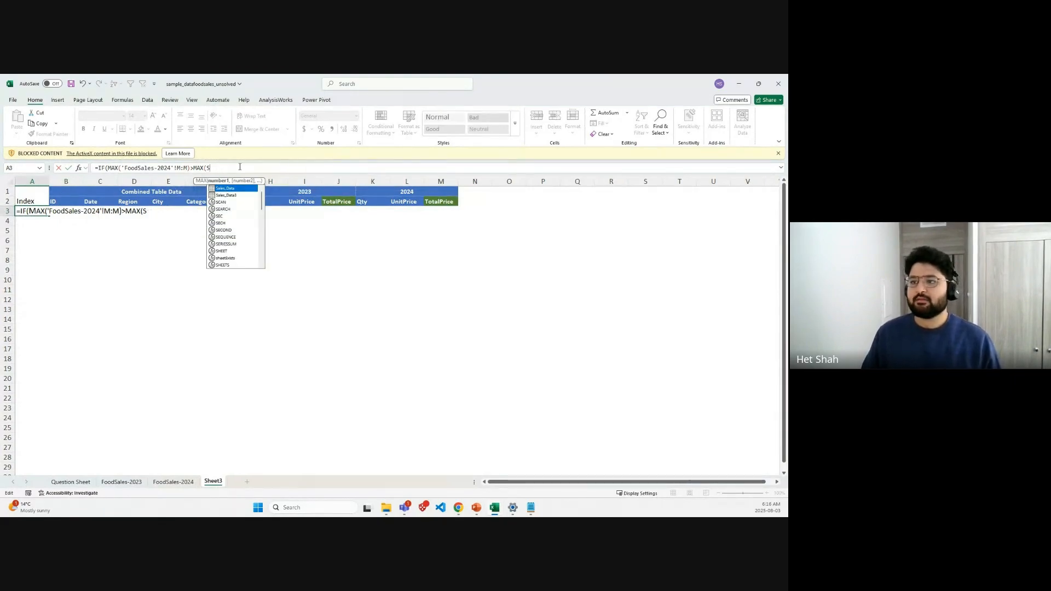
key(BackSpace)
text(A1)
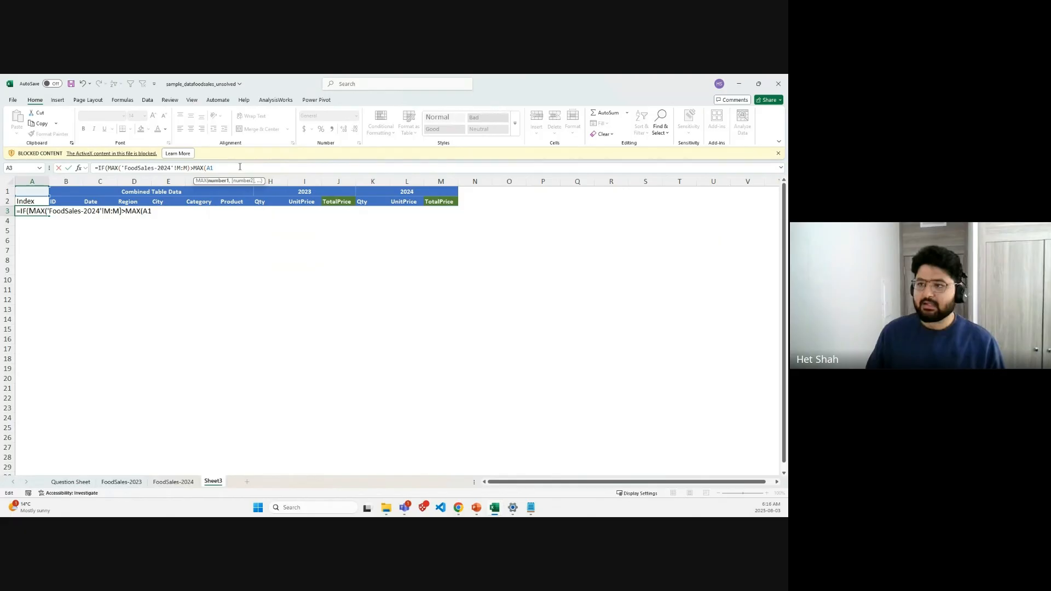
key(BackSpace)
key(BackSpace)
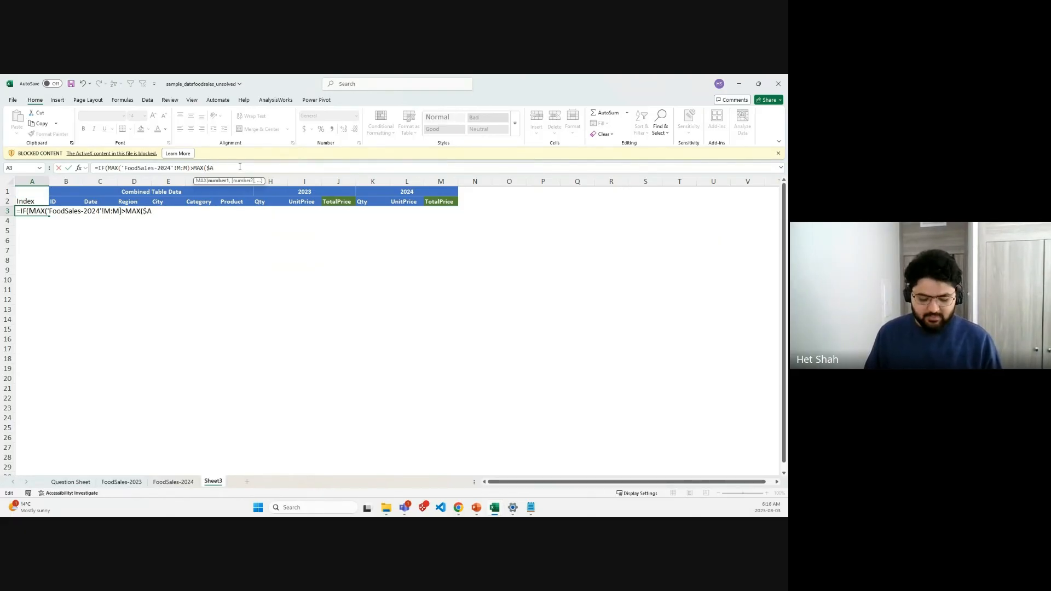
text($A$1:A2)
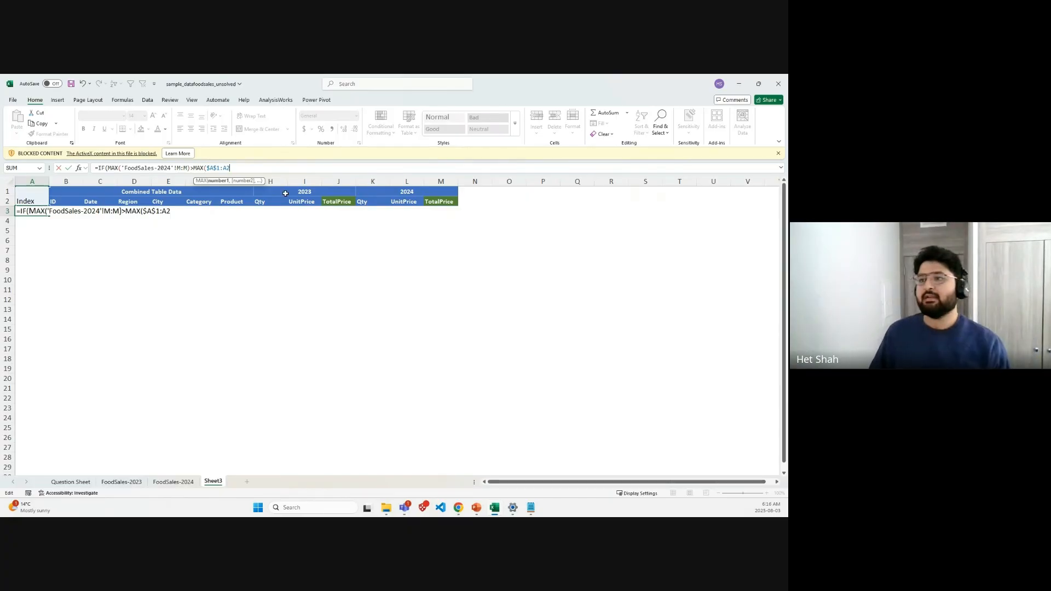
text())
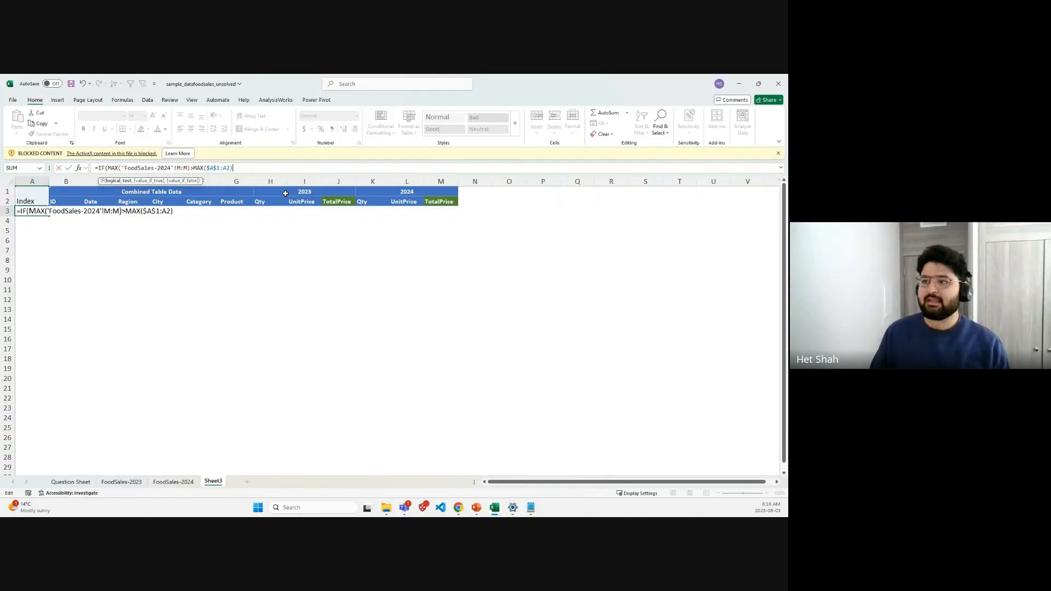
Step: Enter MAX($A$1:A2 as the start of the value-if-true argument, with no sheet name and a relative range end
text(,)
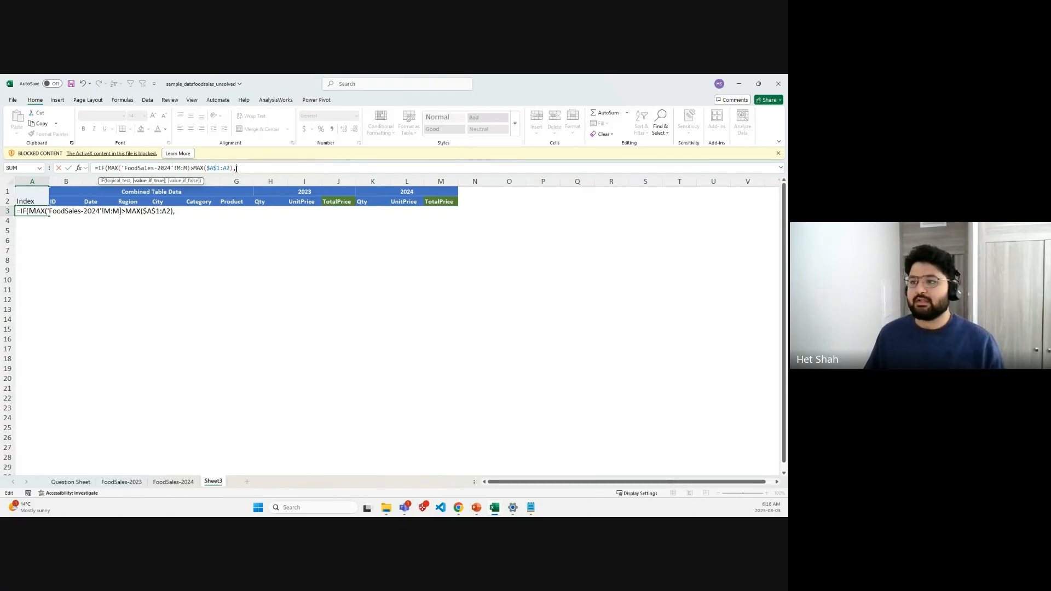
text(MAX()
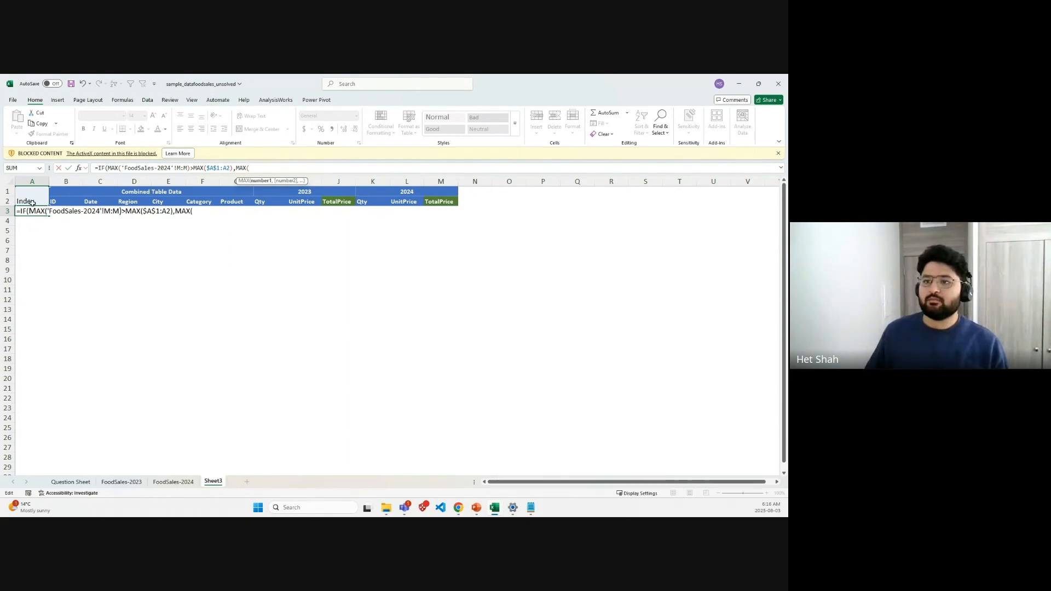
drag(36, 192, 39, 202)
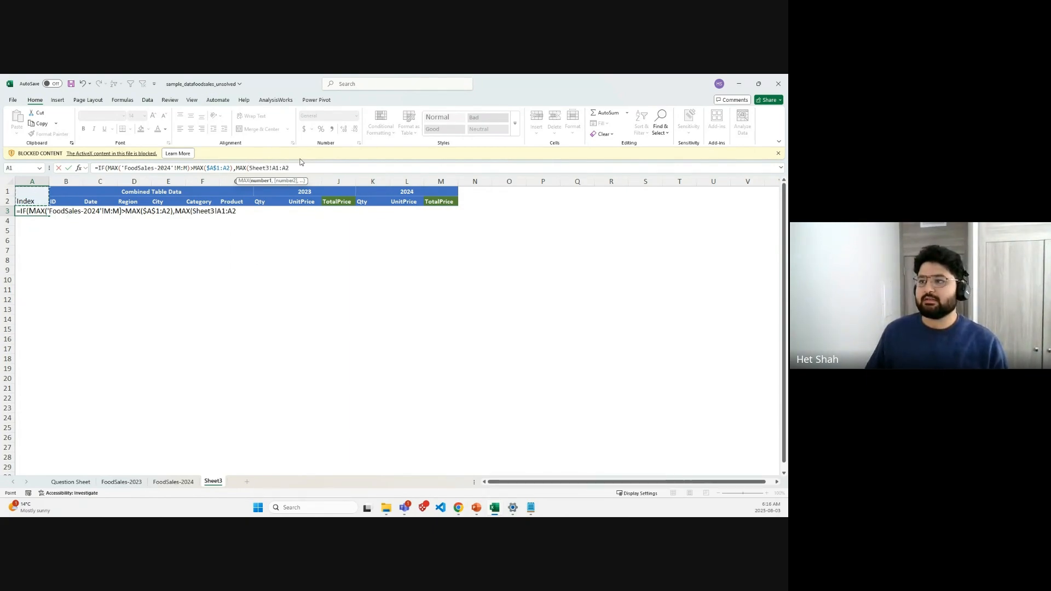
click(275, 167)
key(BackSpace)
key(BackSpace)
key(BackSpace)
key(BackSpace)
key(BackSpace)
key(BackSpace)
key(BackSpace)
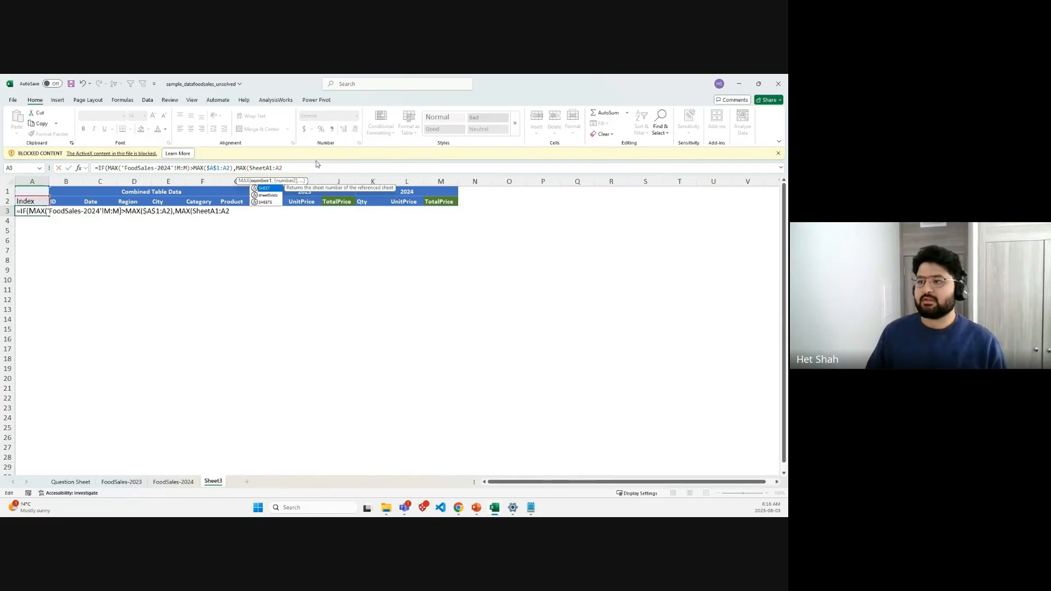
text($)
key(Right)
text($)
key(Right)
key(Right)
text($)
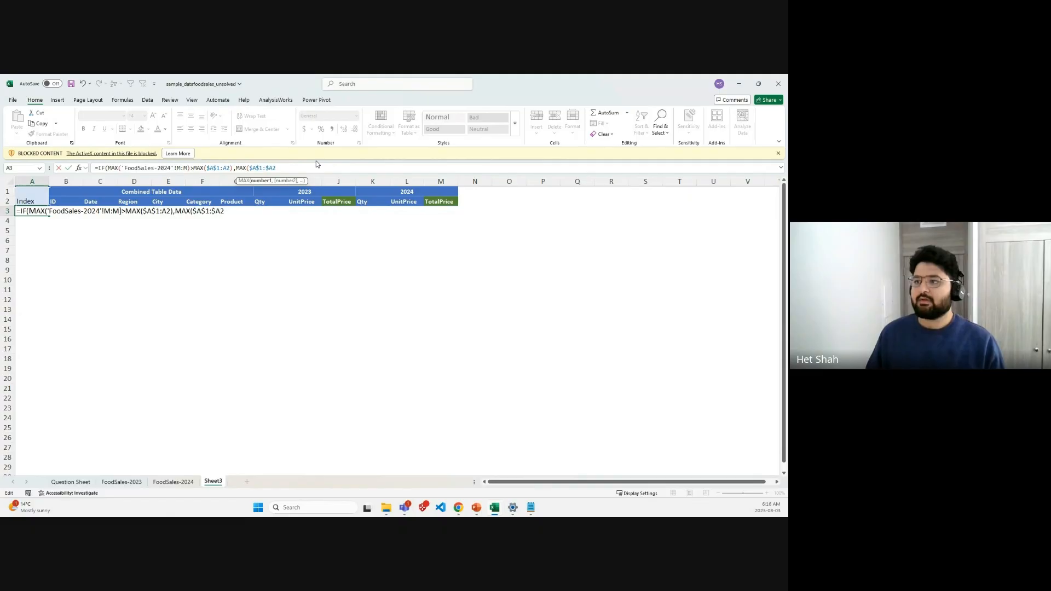
key(BackSpace)
key(Left)
key(BackSpace)
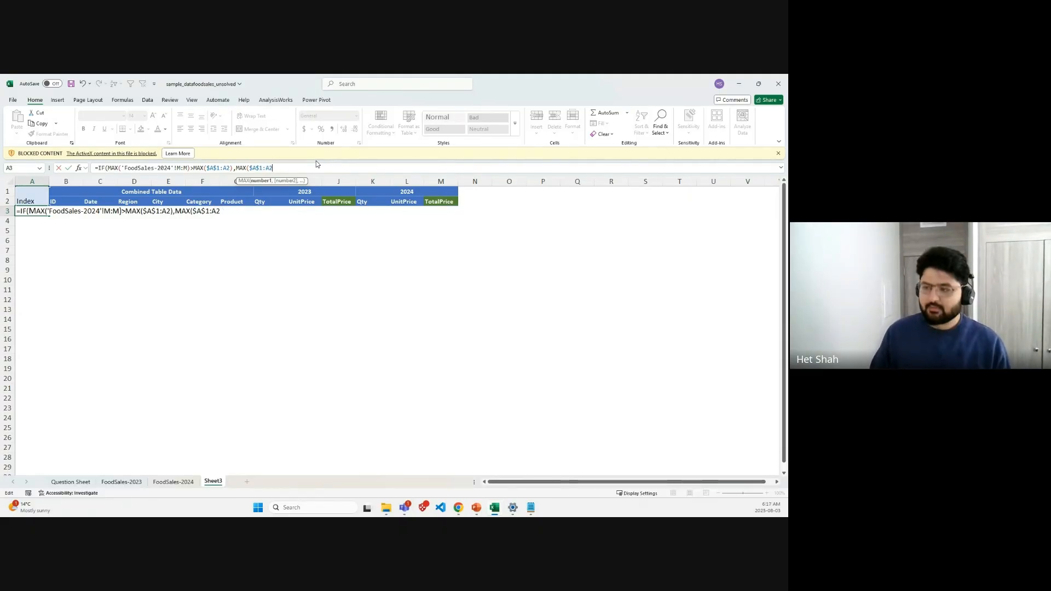
Step: Add 1 to the second MAX, set the value-if-false to an empty string "", and close the IF formula
text()+)
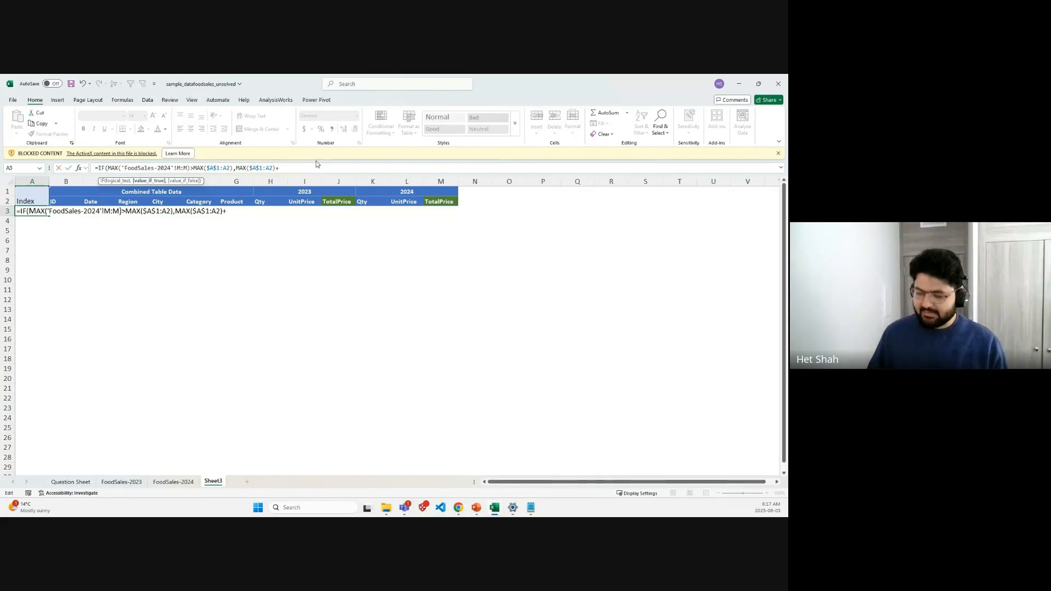
text(1,"")
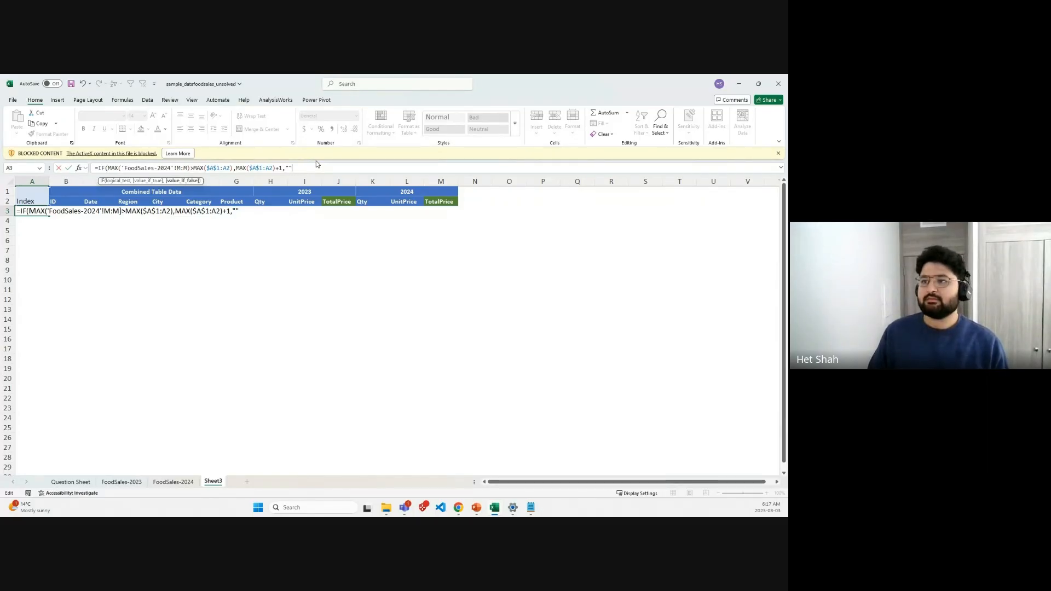
text())
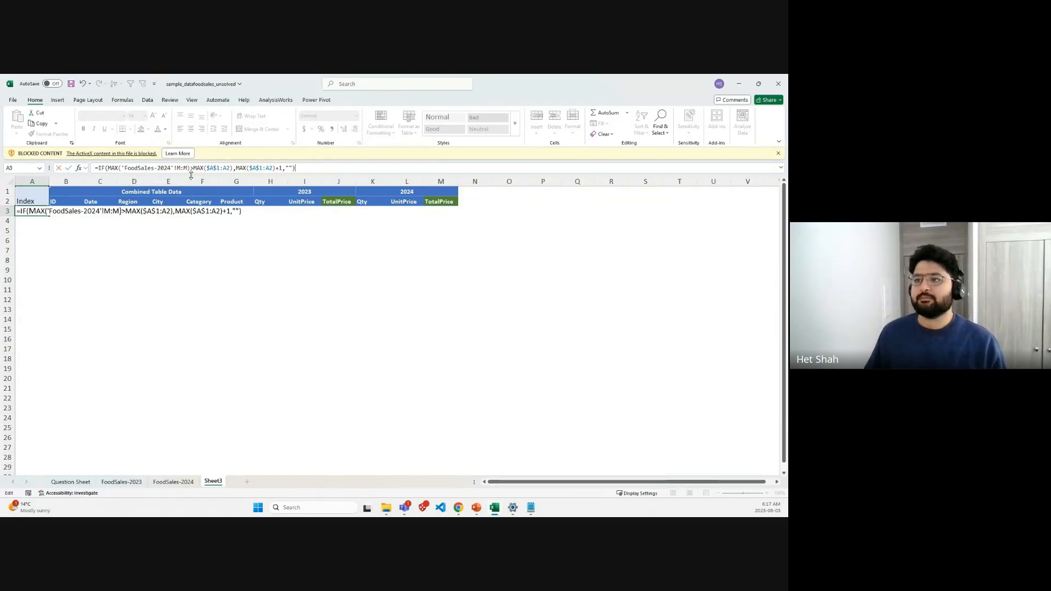
Step: Try = as the comparison operator between the two MAX functions in A3's logical test and enter the formula
click(211, 167)
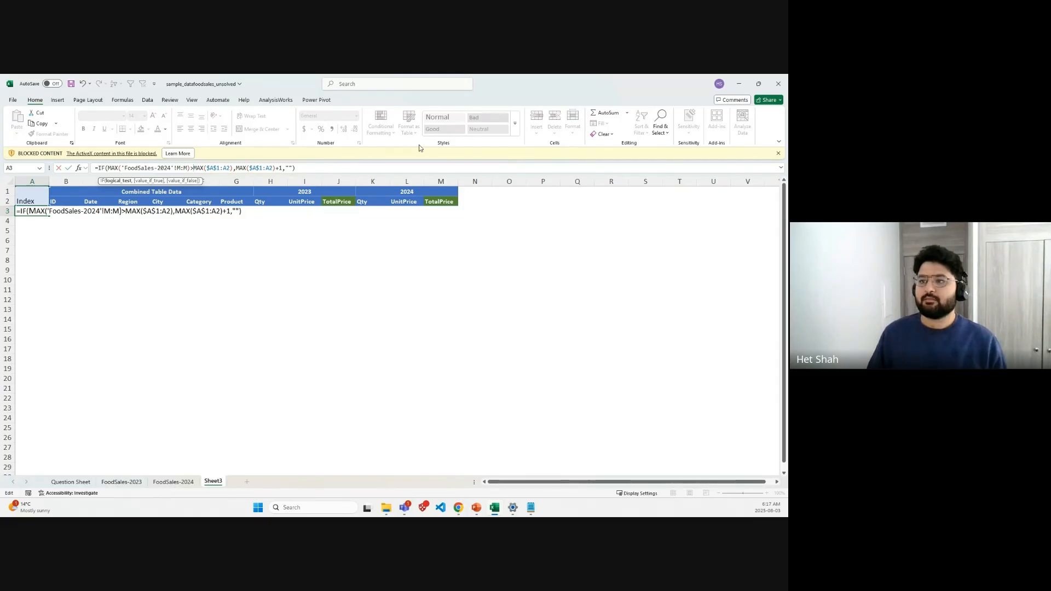
key(BackSpace)
text(=)
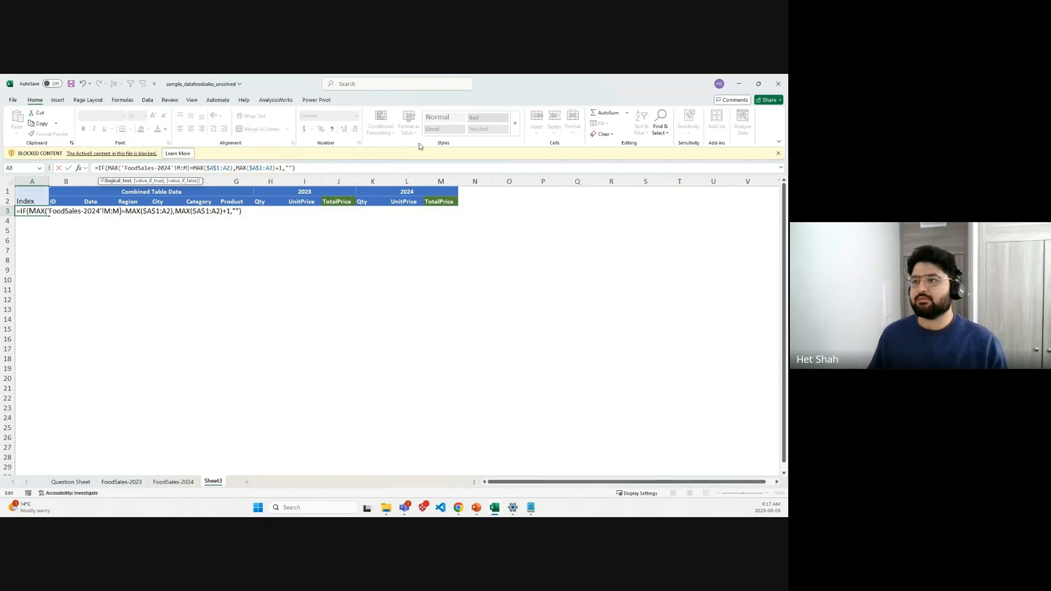
click(306, 168)
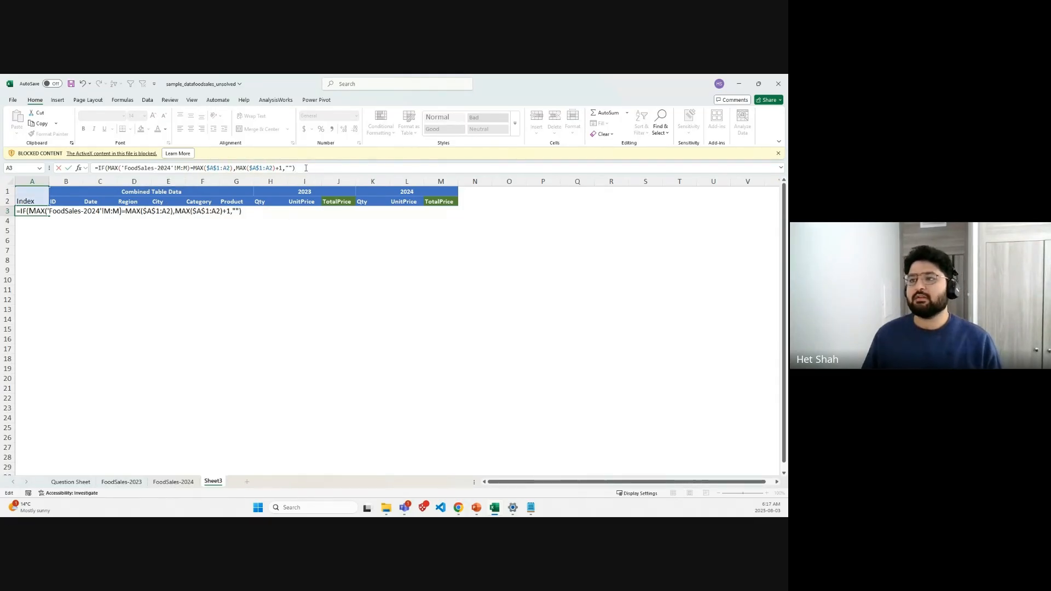
key(Return)
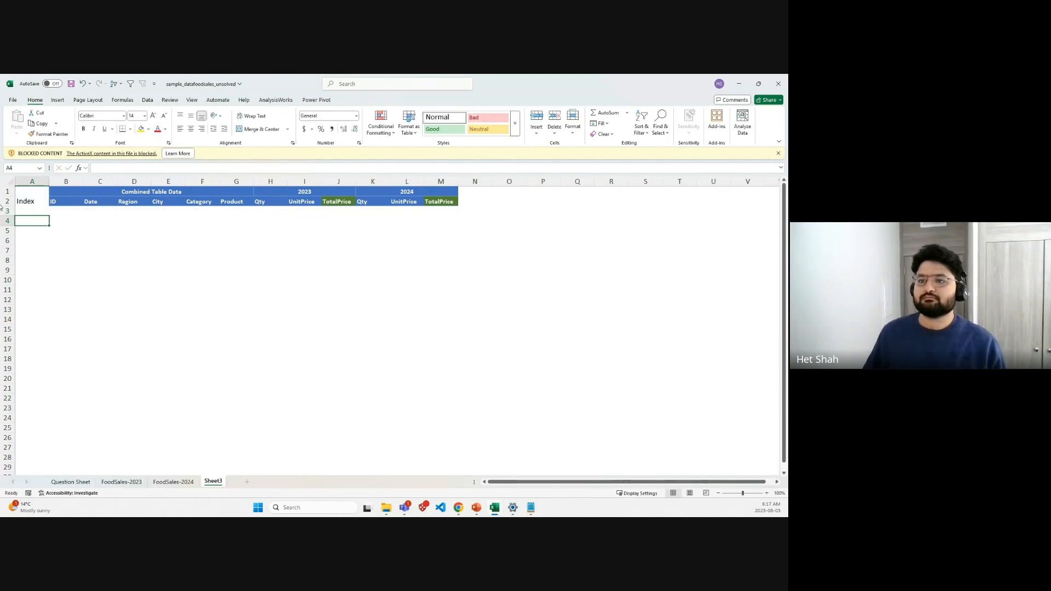
Step: Check A3's formula against the Index column in FoodSales-2024, set the comparison operator in its logical test back to >, and enter it
click(37, 203)
double_click(40, 210)
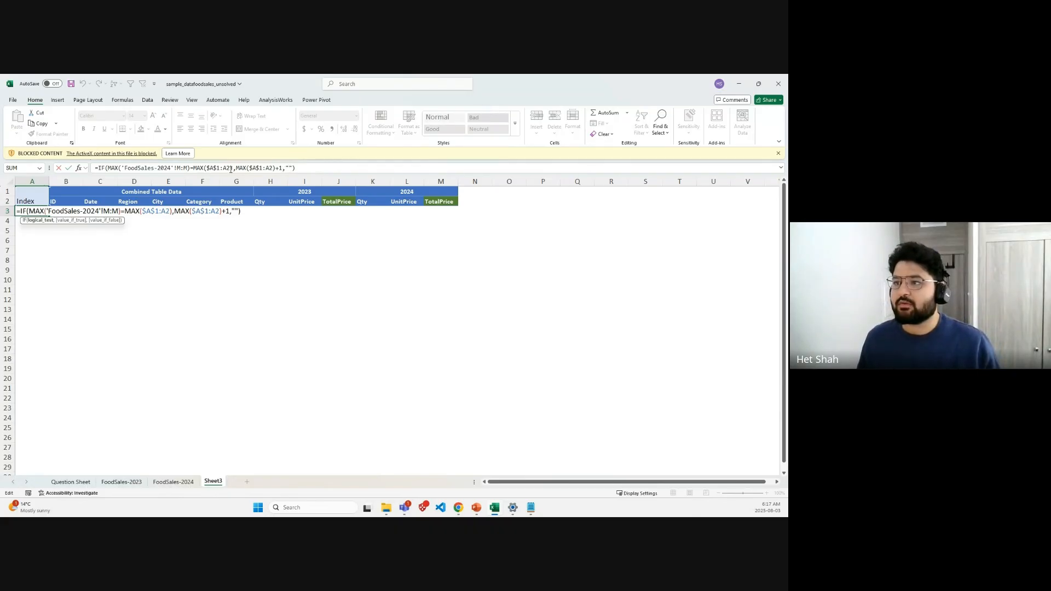
click(187, 169)
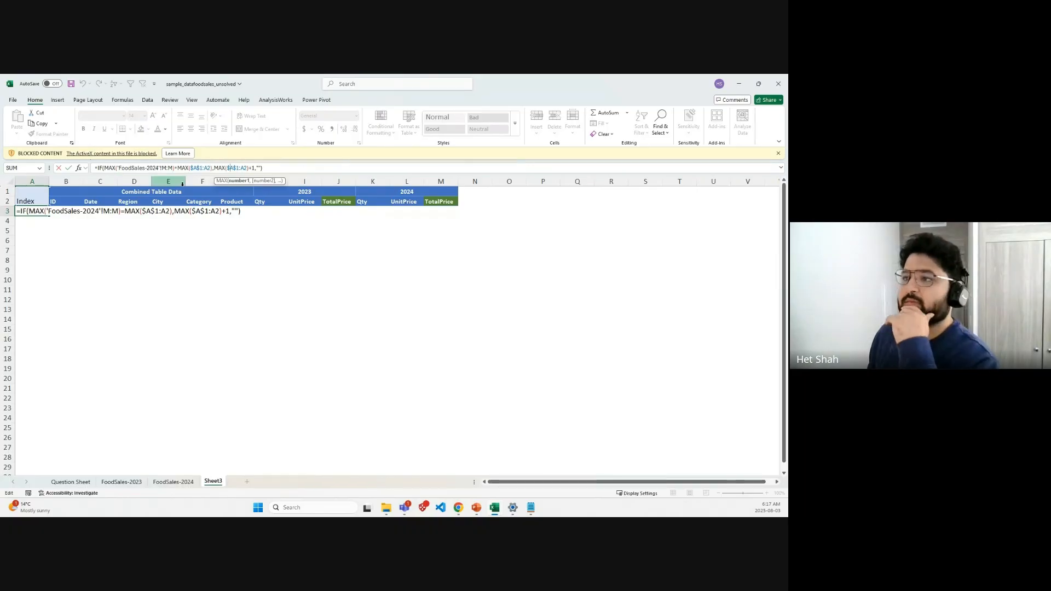
key(ctrl+Return)
click(174, 482)
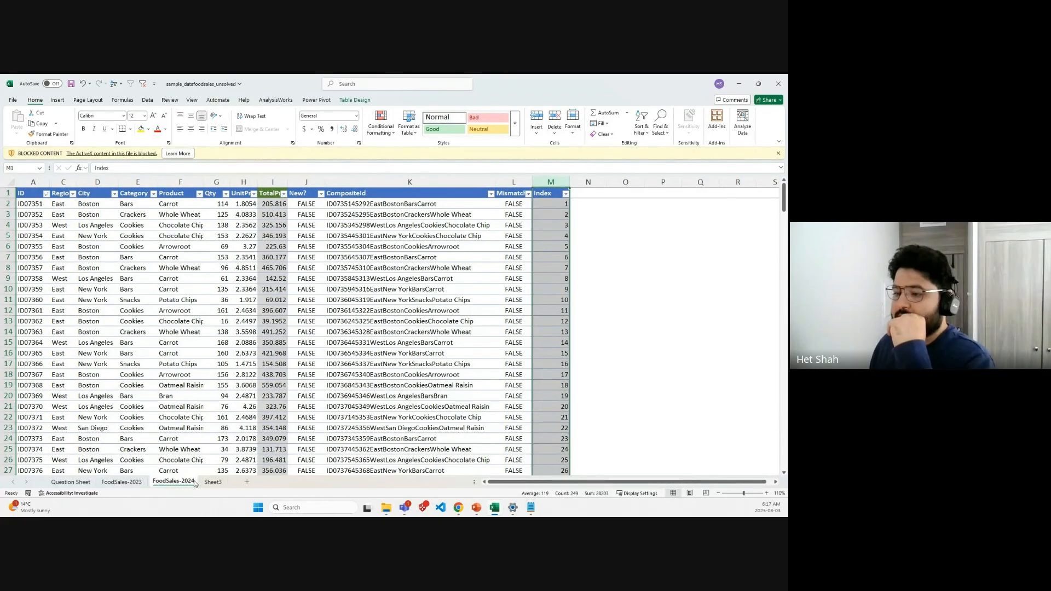
click(213, 482)
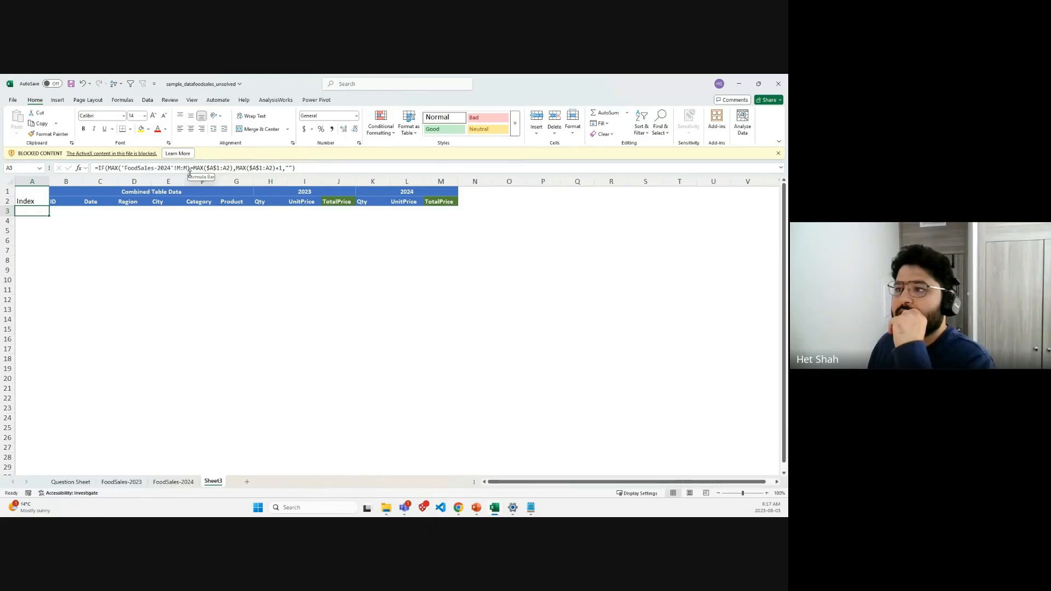
click(215, 168)
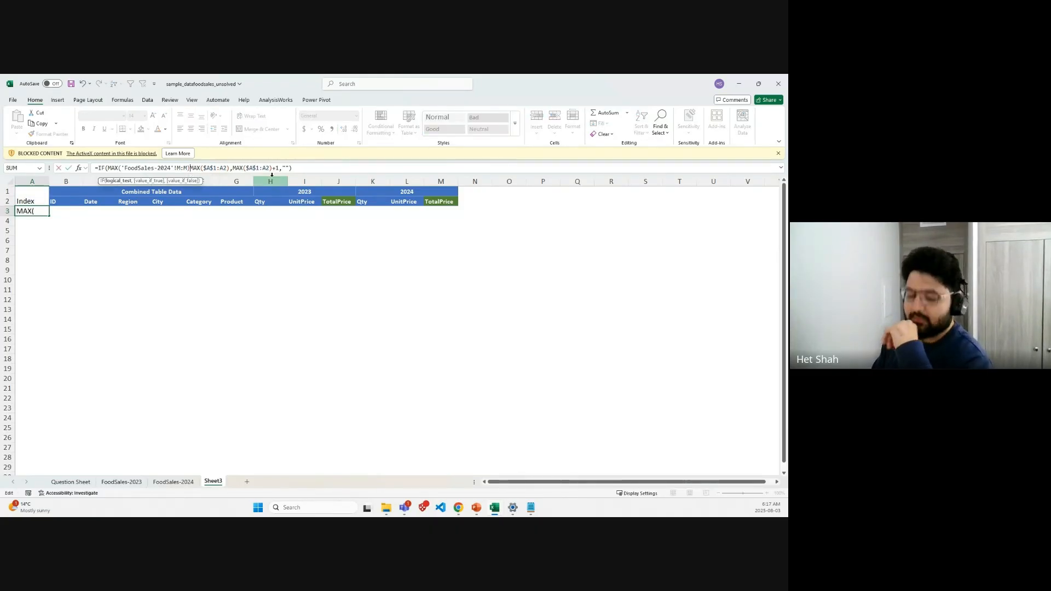
key(BackSpace)
text(>)
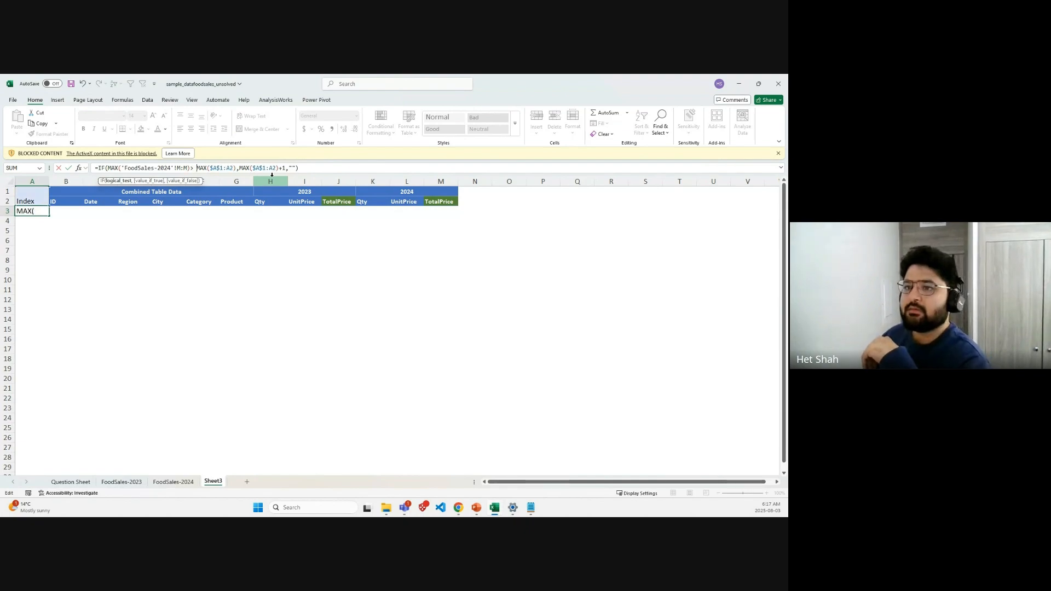
key(ctrl+Return)
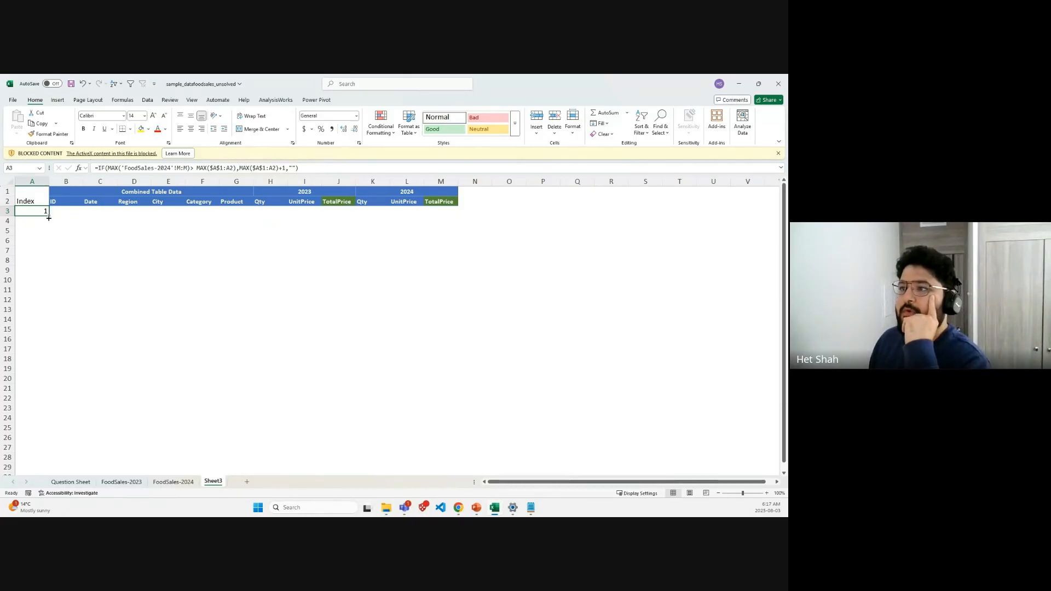
Step: Fill A3's Index formula down column A to about row 398 and check where the numbering ends
drag(48, 218, 42, 516)
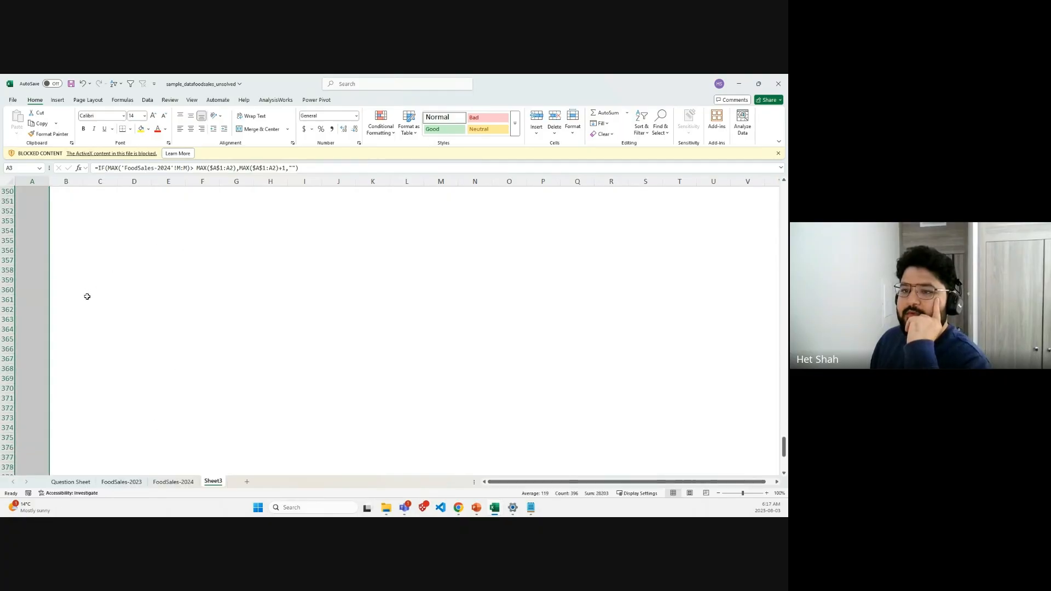
scroll(87, 296, up, 20)
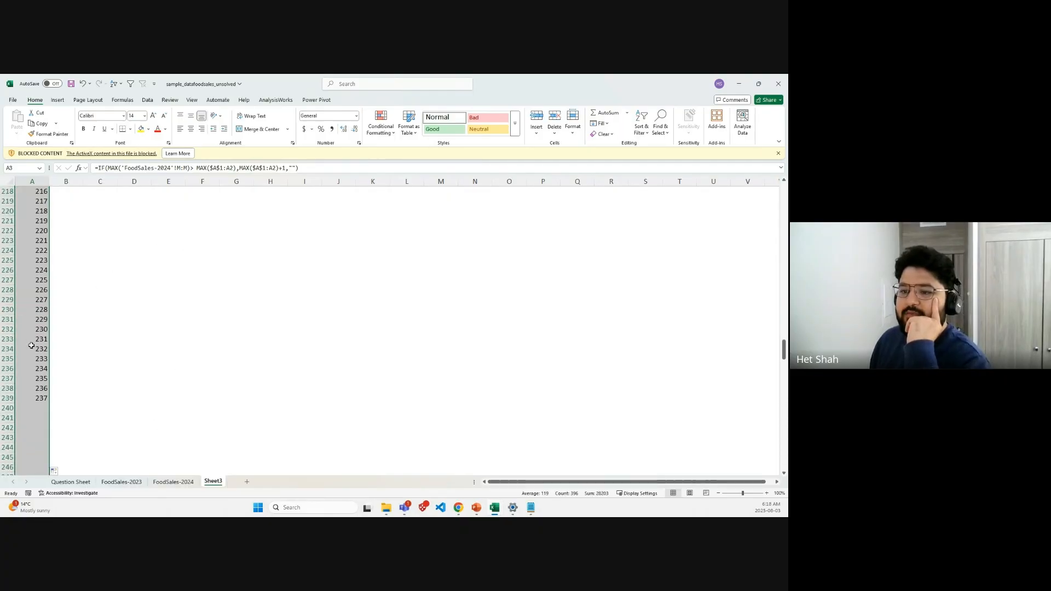
click(46, 400)
scroll(82, 387, up, 20)
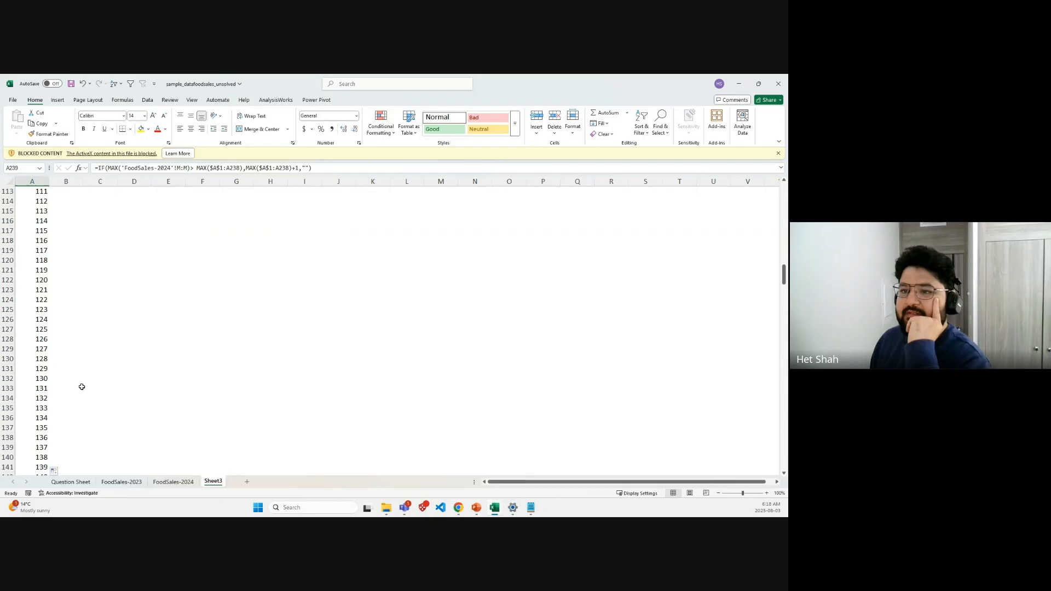
scroll(83, 387, up, 20)
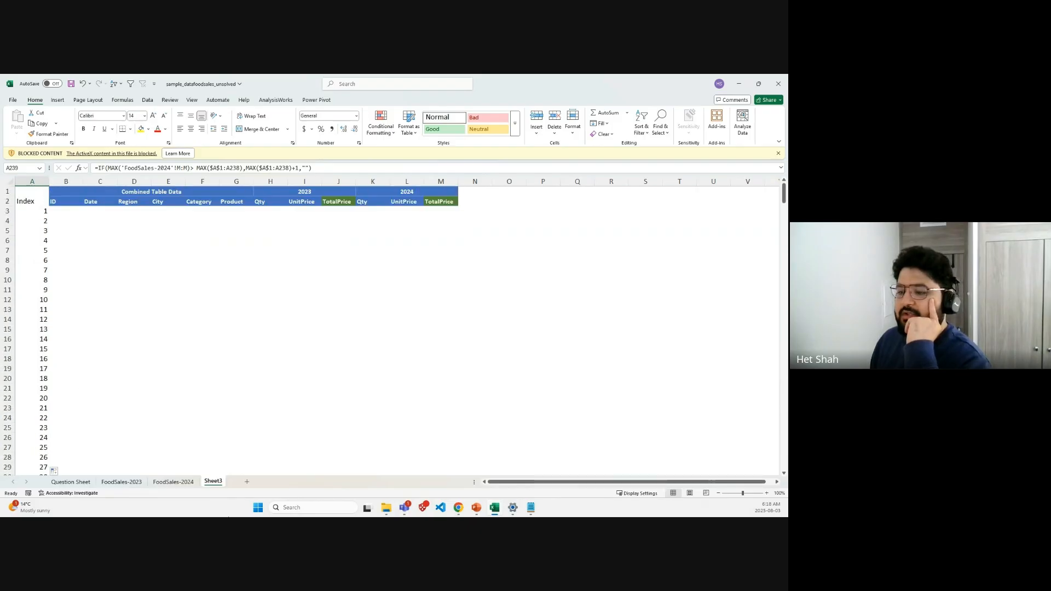
Step: Check the highest value in FoodSales-2024's Index filter list and compare it with the Index column on Sheet3
click(169, 484)
click(557, 204)
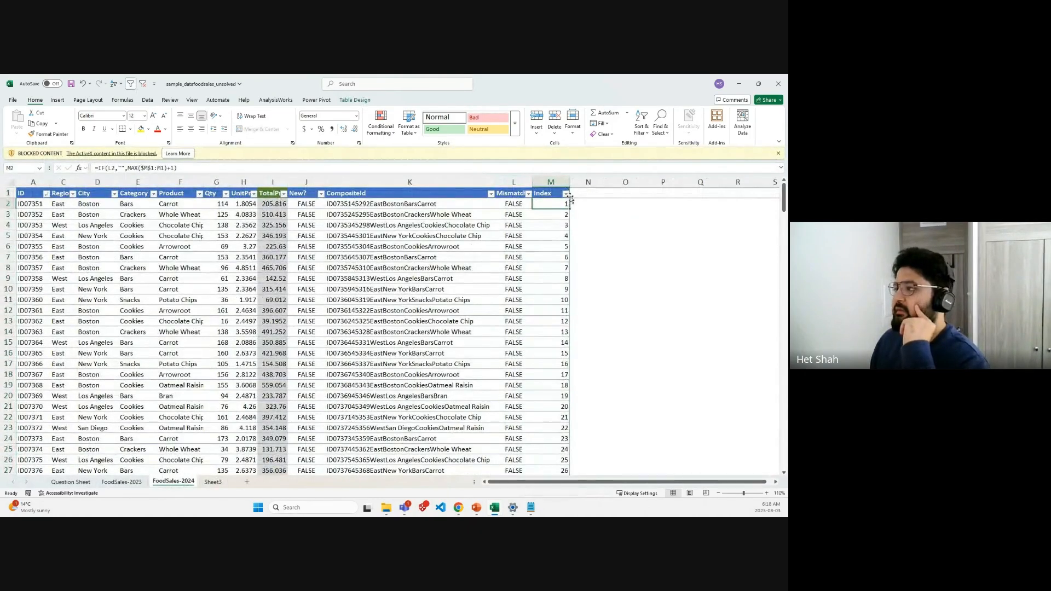
click(566, 194)
drag(564, 310, 557, 374)
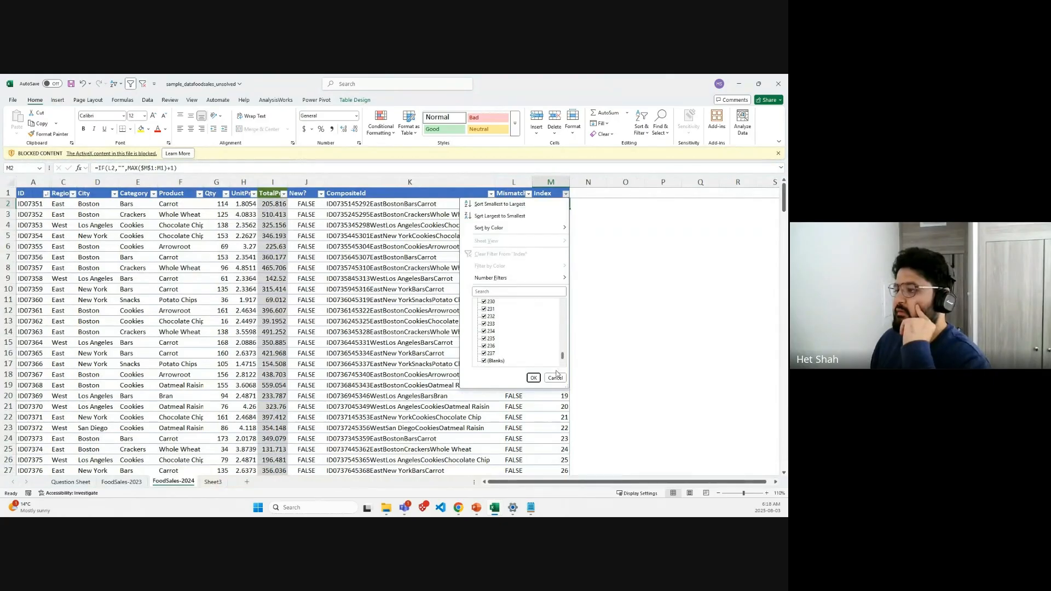
click(715, 320)
click(212, 481)
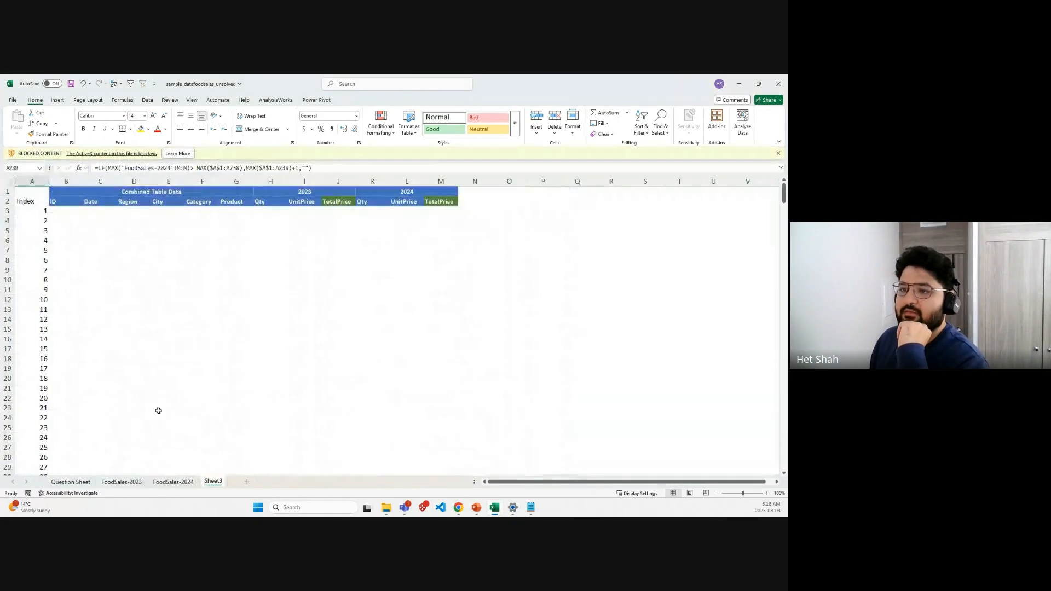
click(35, 213)
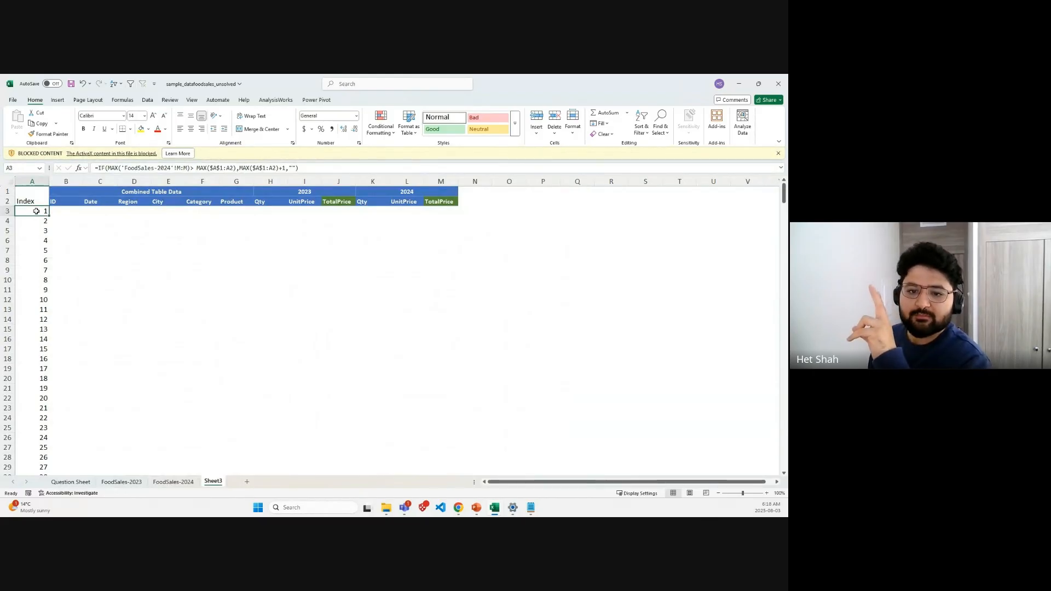
click(89, 211)
click(181, 482)
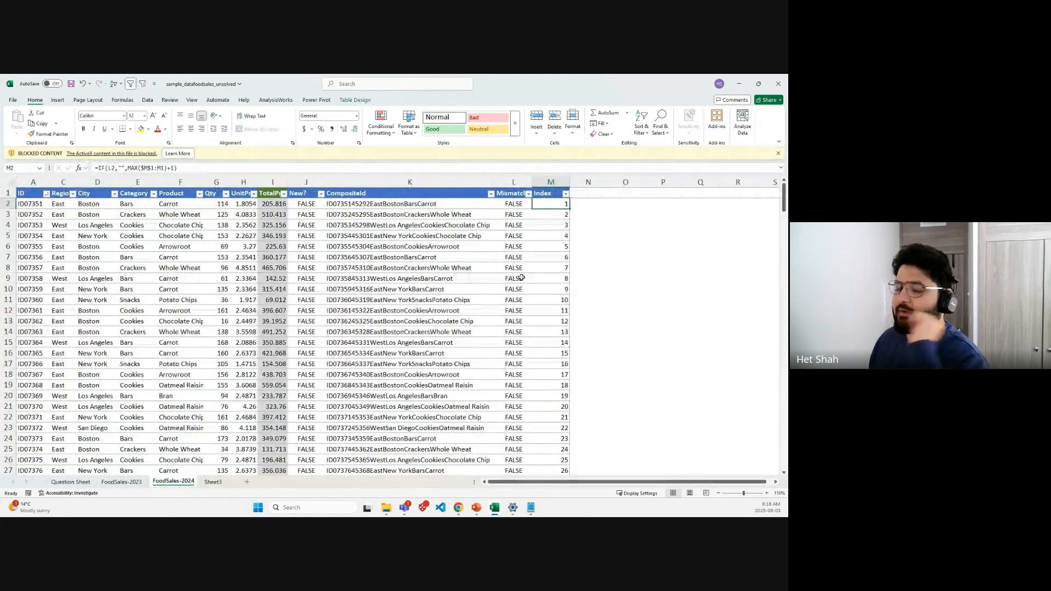
click(210, 482)
Step: Start an INDEX formula in Sheet3 cell B3 with FoodSales-2024's ID column A:A as the array
click(70, 213)
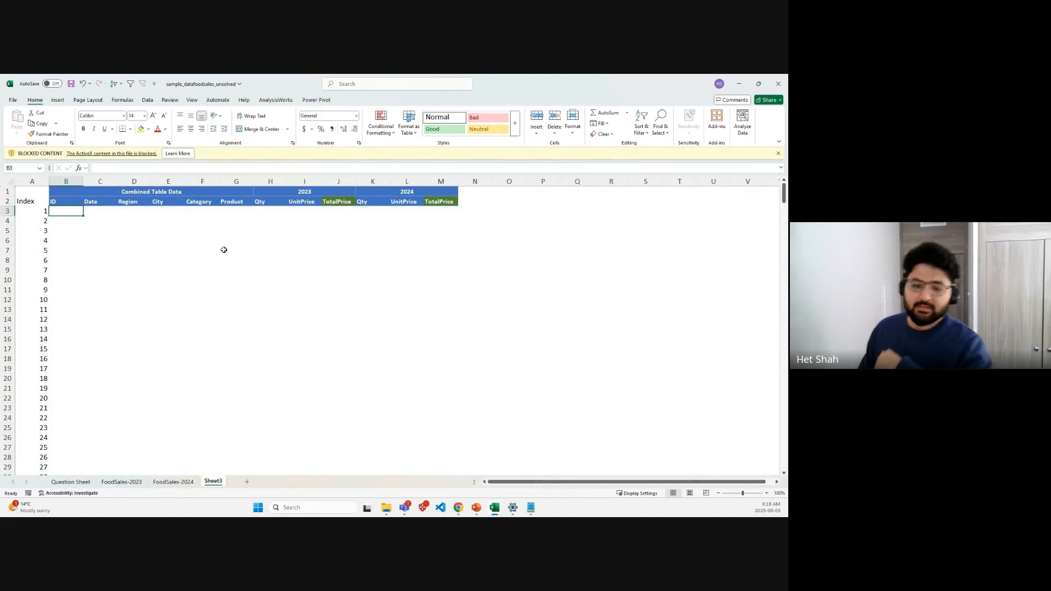
text(=INDEX()
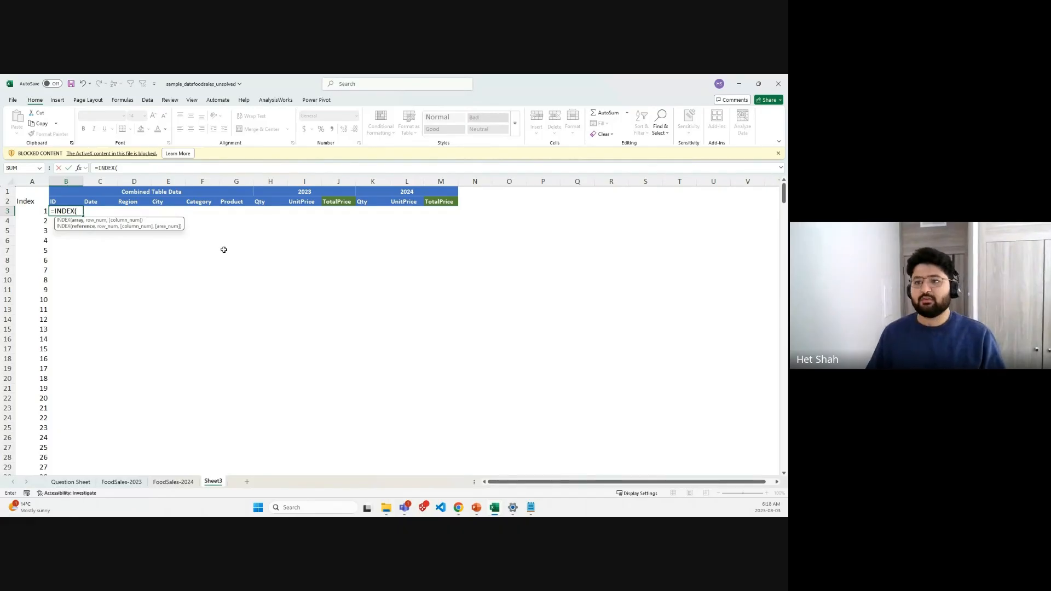
click(183, 481)
click(33, 181)
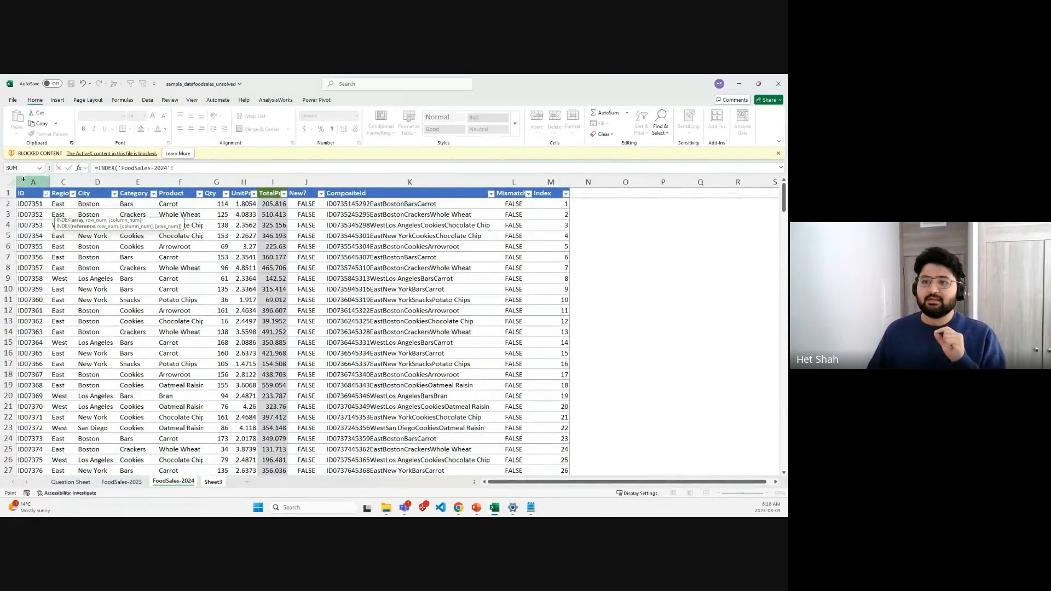
click(200, 167)
Step: Nest a MATCH as the row number, with Sheet3!A3 as the lookup value and 'FoodSales-2024'!M:M as the lookup array
text(,MATCH()
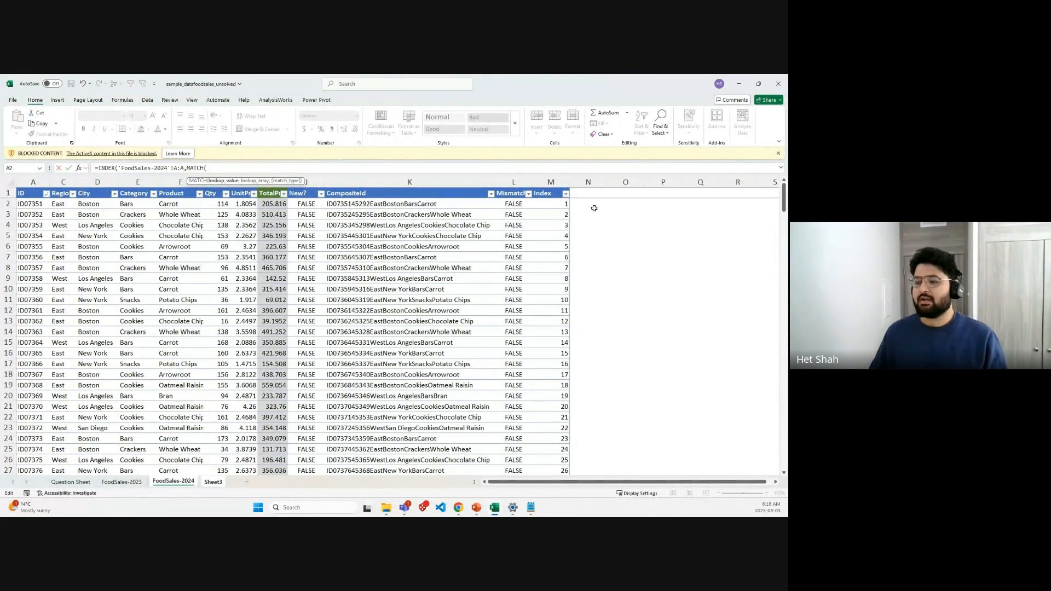
click(214, 482)
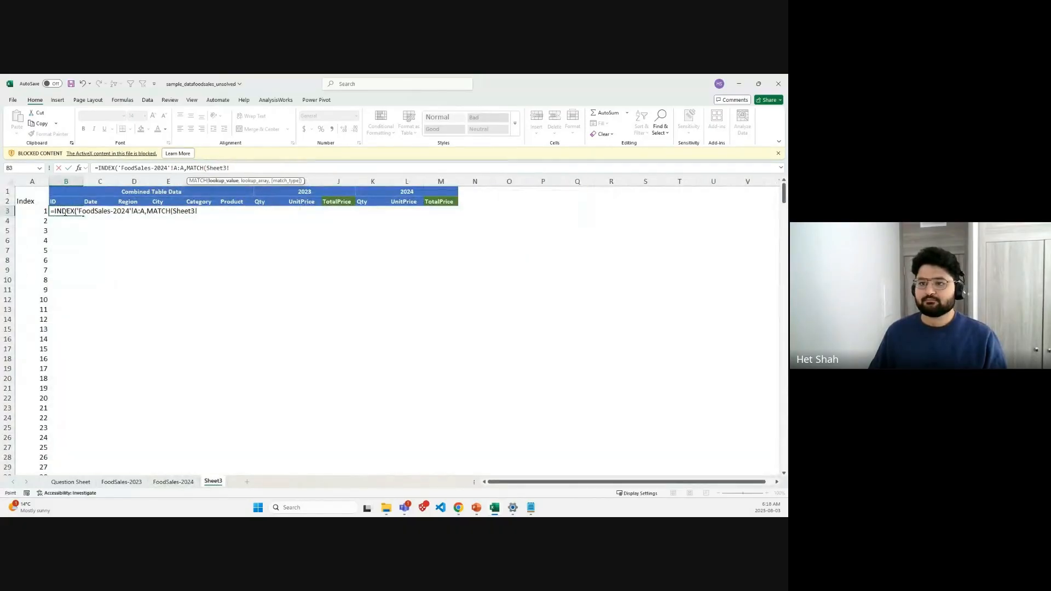
click(37, 212)
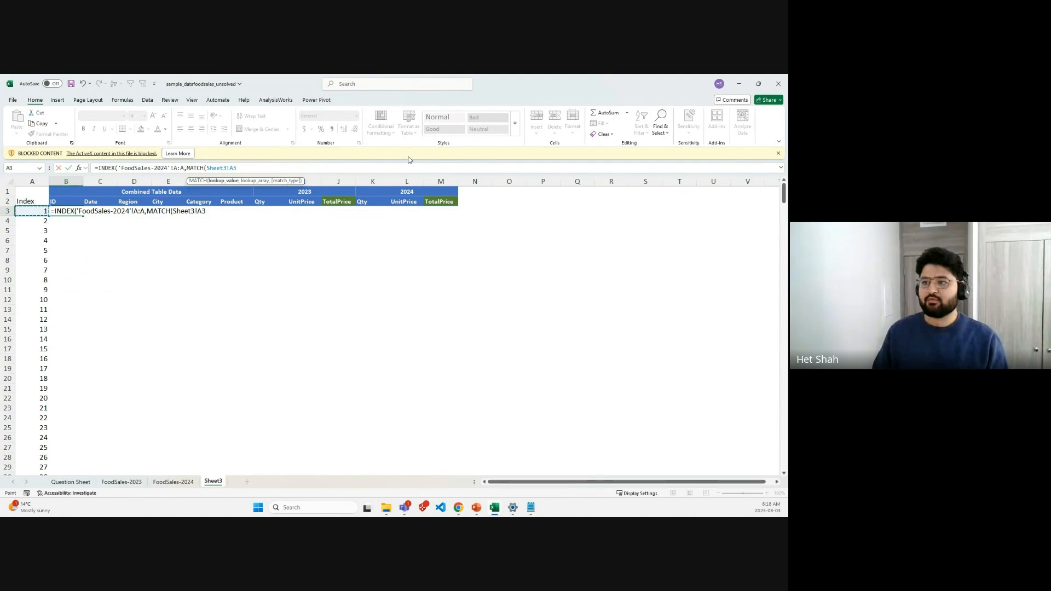
text(,)
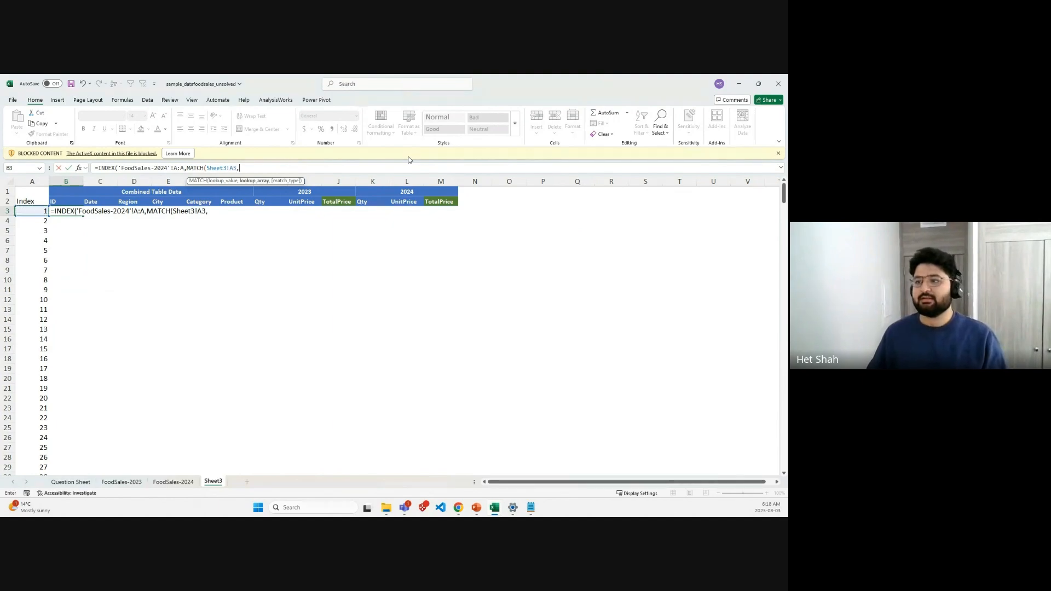
click(185, 485)
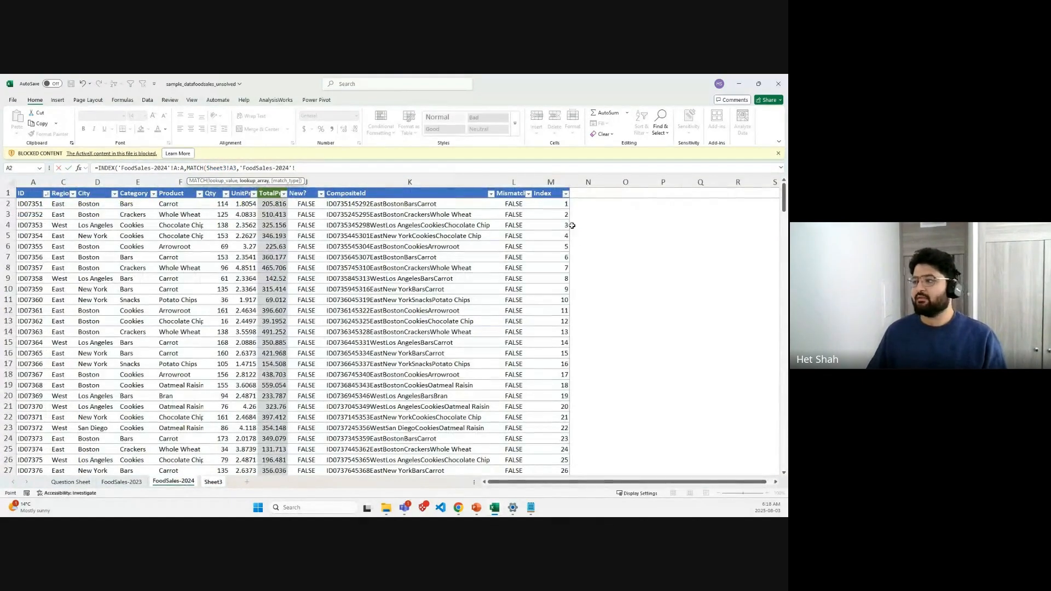
click(547, 183)
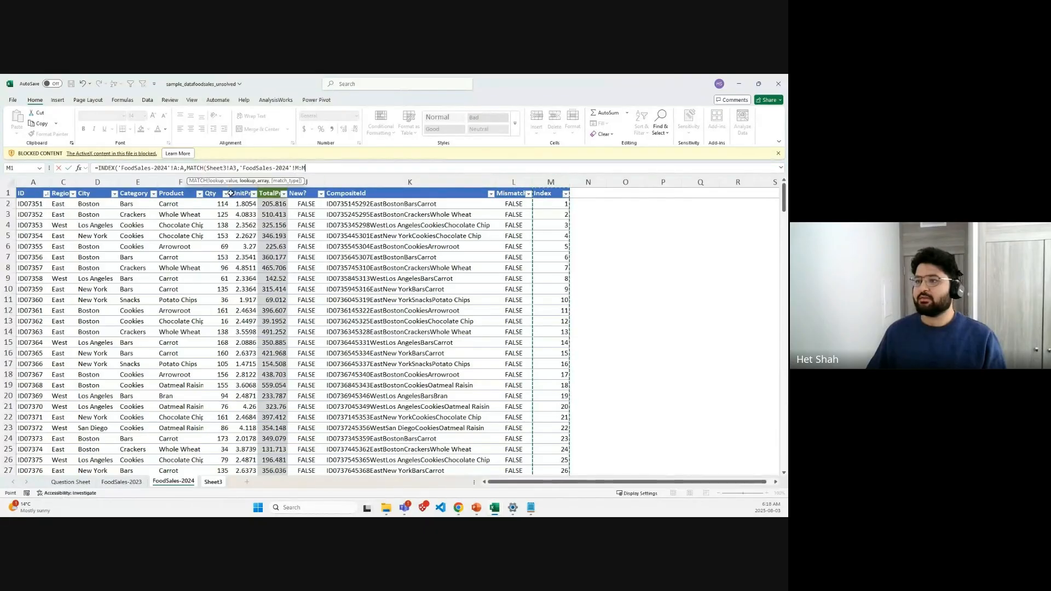
Step: Make the MATCH lookup array absolute as 'FoodSales-2024'!$M:$M
click(410, 163)
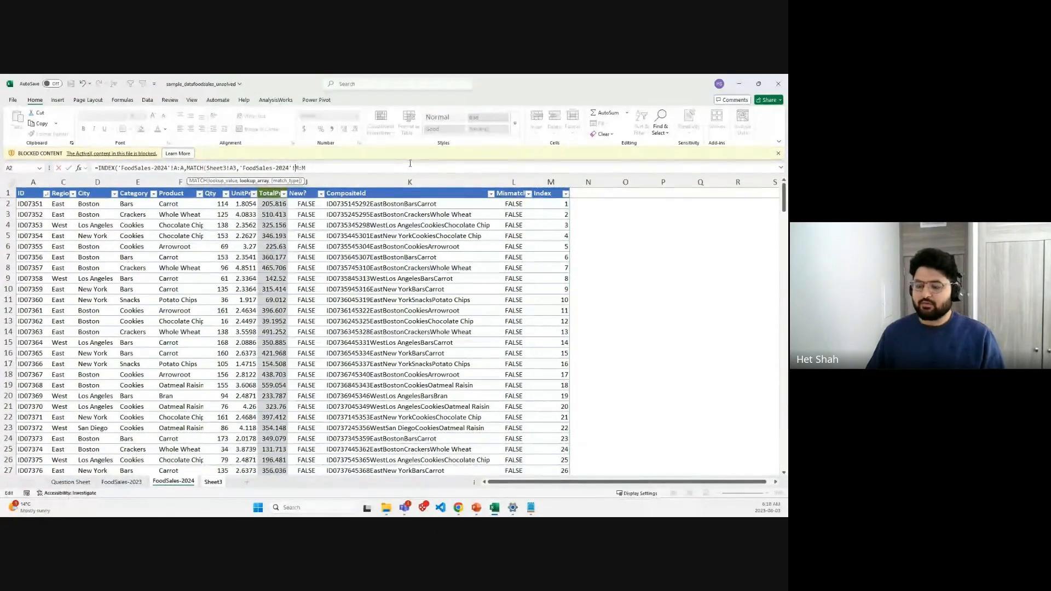
key(Left)
key(Left)
key(Left)
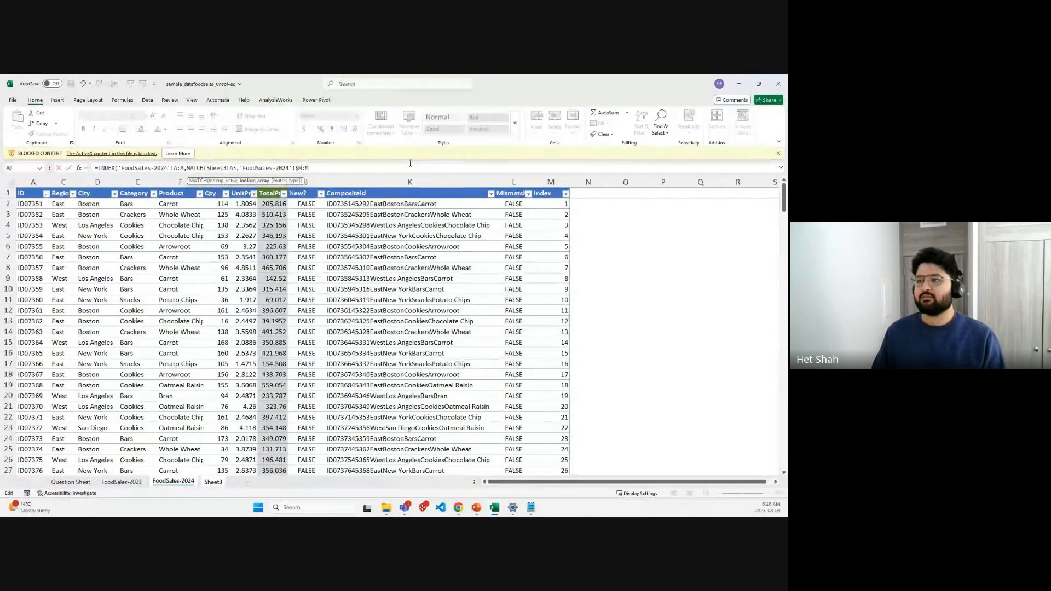
key(BackSpace)
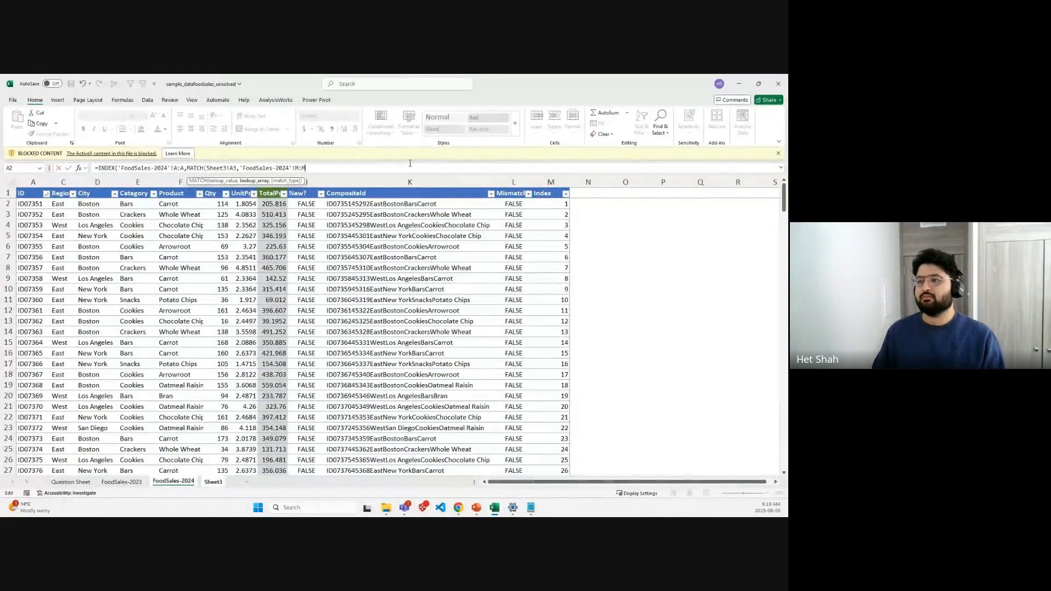
text($)
key(Right)
key(Right)
text($)
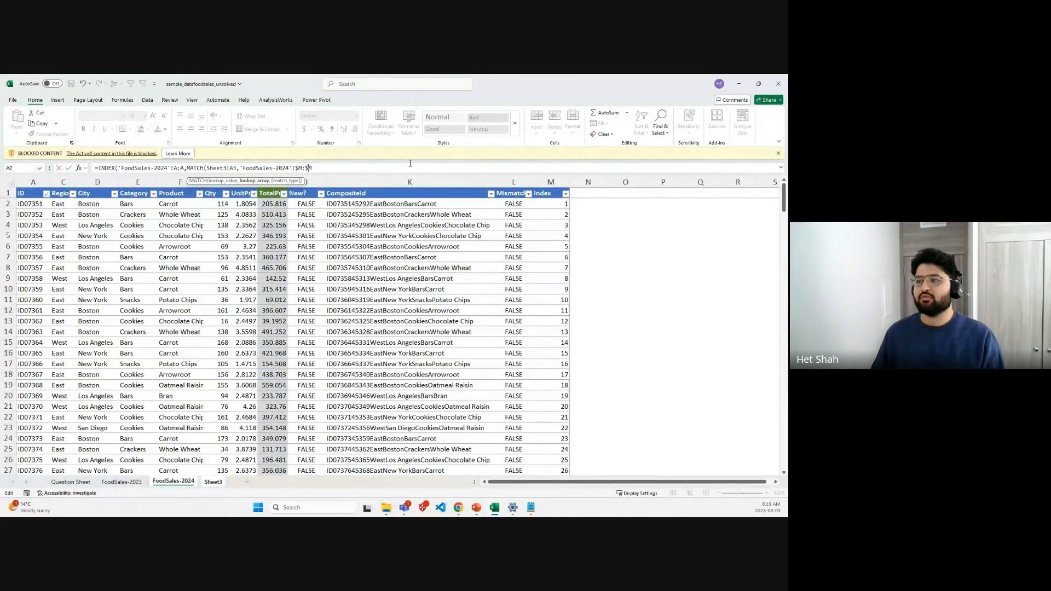
Step: Make the INDEX array absolute as 'FoodSales-2024'!$A:$A and return to the end of the formula
click(175, 168)
text($)
key(Right)
key(Right)
key(Right)
key(Left)
text($)
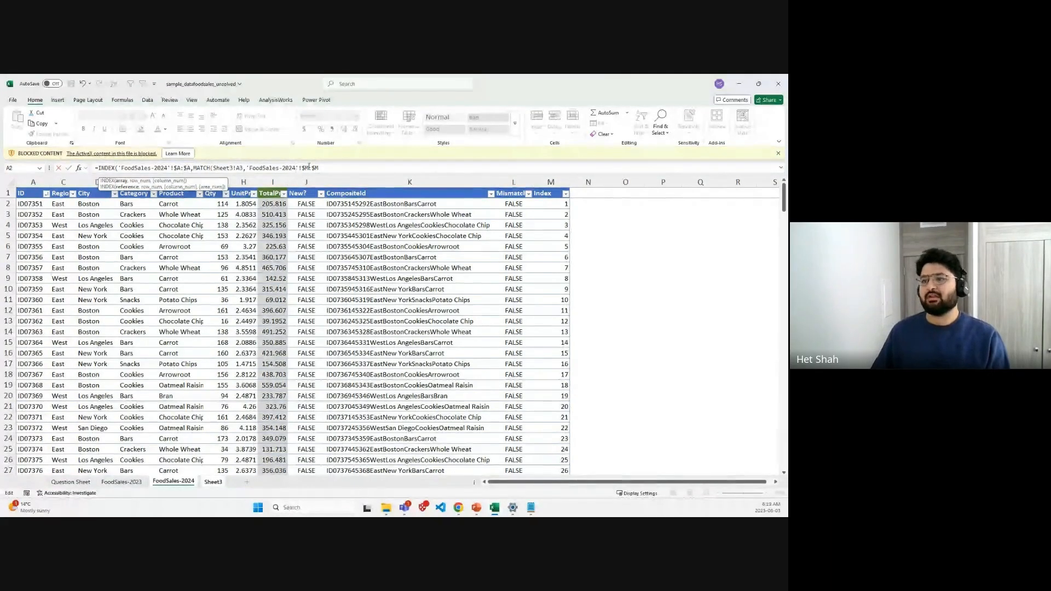
click(324, 165)
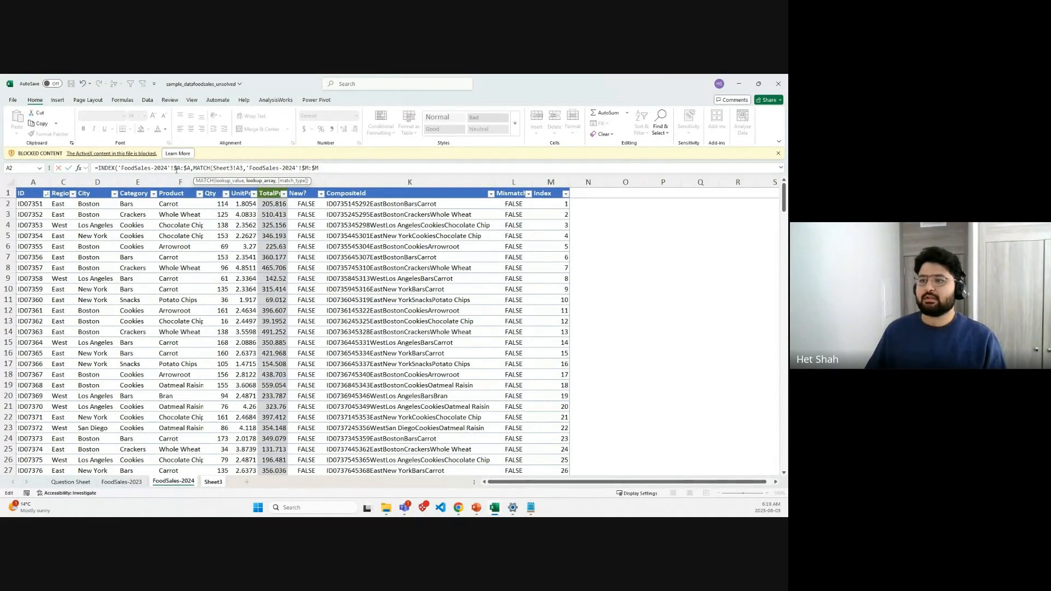
Step: Make the INDEX array relative as 'FoodSales-2024'!A:A and return to the end of the formula
click(176, 168)
key(BackSpace)
key(BackSpace)
click(324, 168)
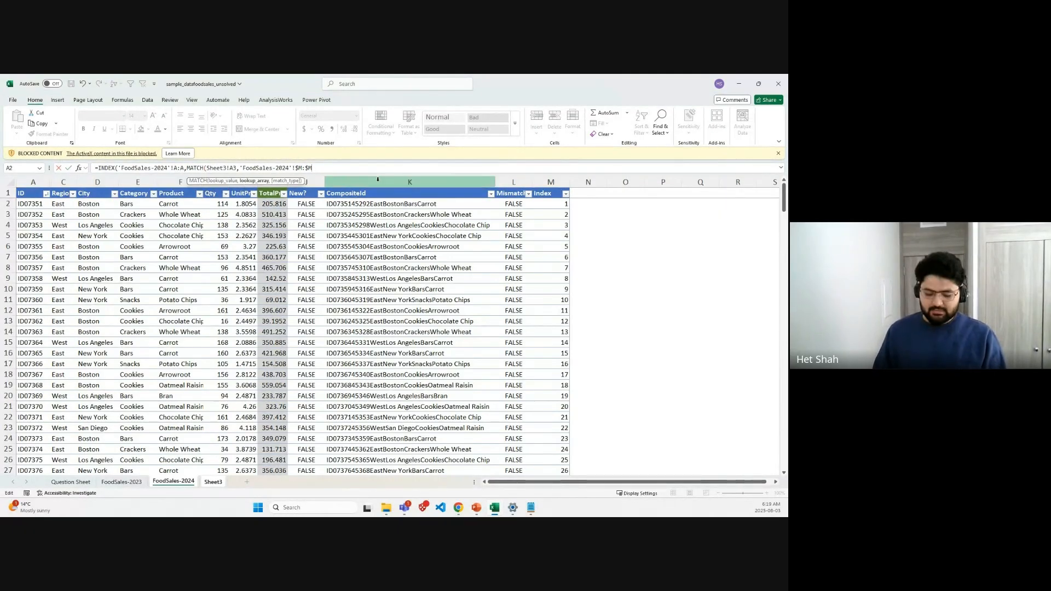
Step: Finish the MATCH with exact match type 0, enter the ID formula in B3, and fill it down column B
text(,0)
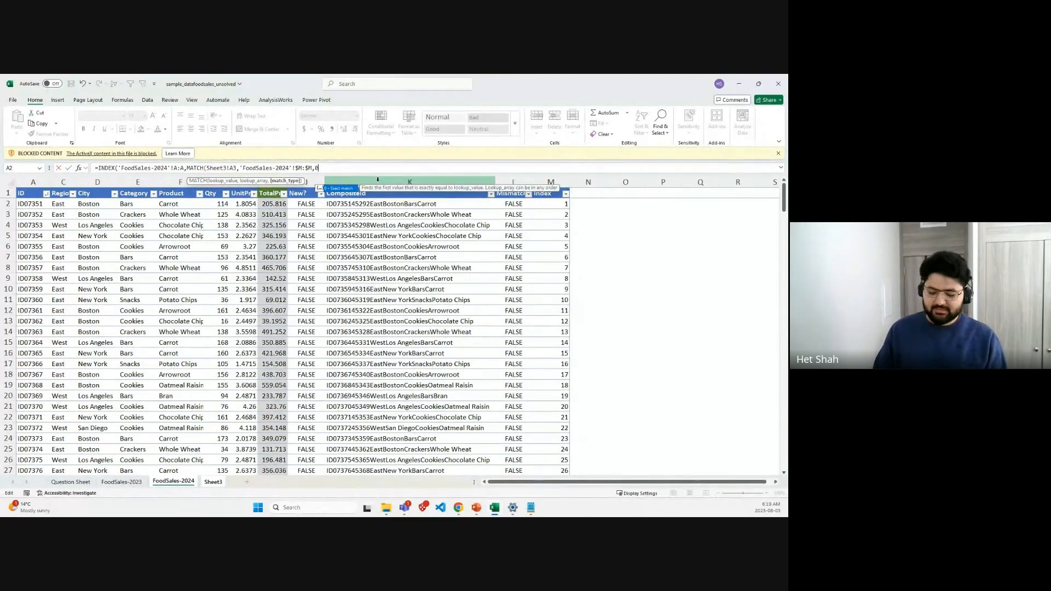
text())
key(Return)
key(Up)
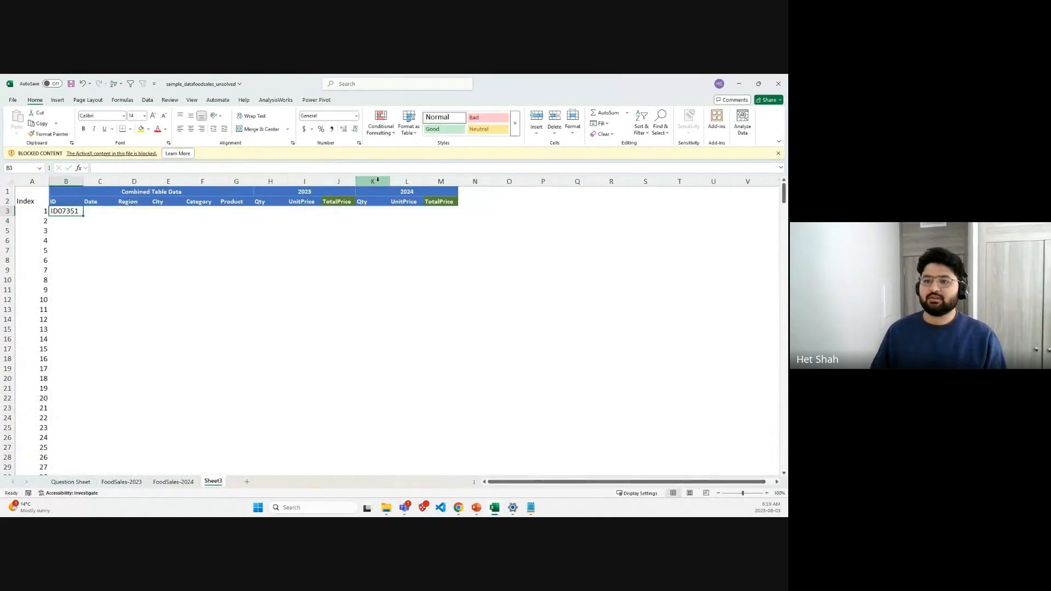
double_click(82, 217)
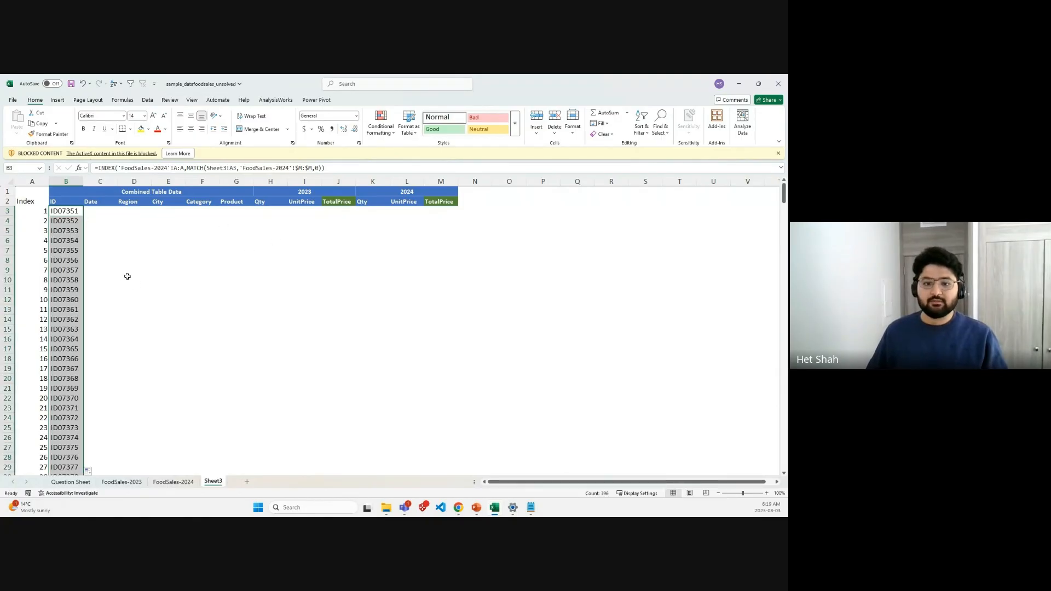
click(120, 234)
click(78, 212)
mouse_move(79, 215)
mouse_down()
mouse_move(263, 216)
mouse_move(82, 213)
mouse_up()
Step: Delete the Date column from the combined table on Sheet3
click(102, 182)
right_click(104, 182)
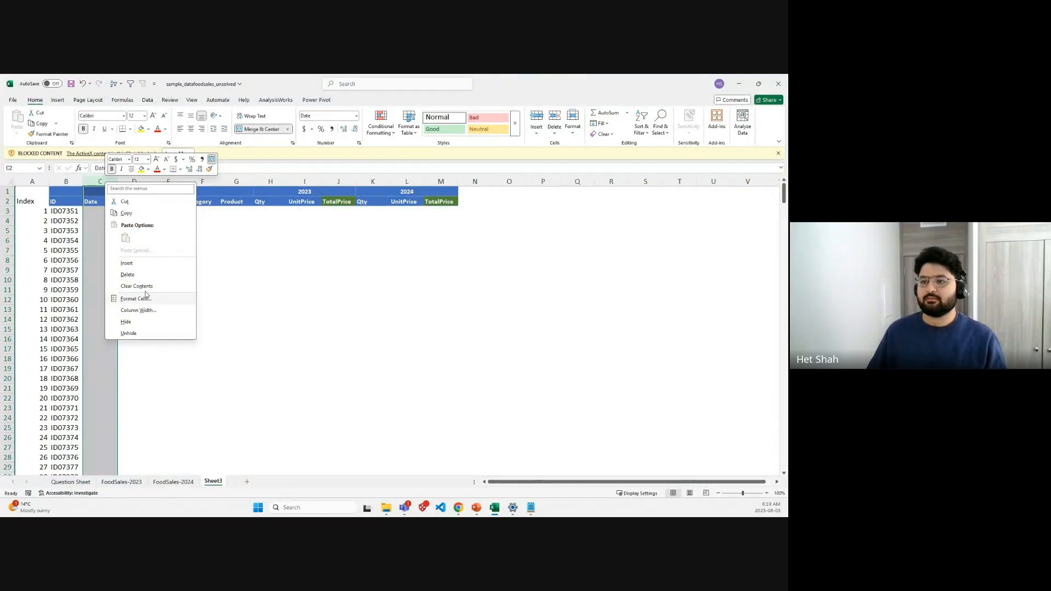
click(136, 274)
click(304, 269)
Step: Copy the ID formula from B3 into the Region cell C3
click(65, 210)
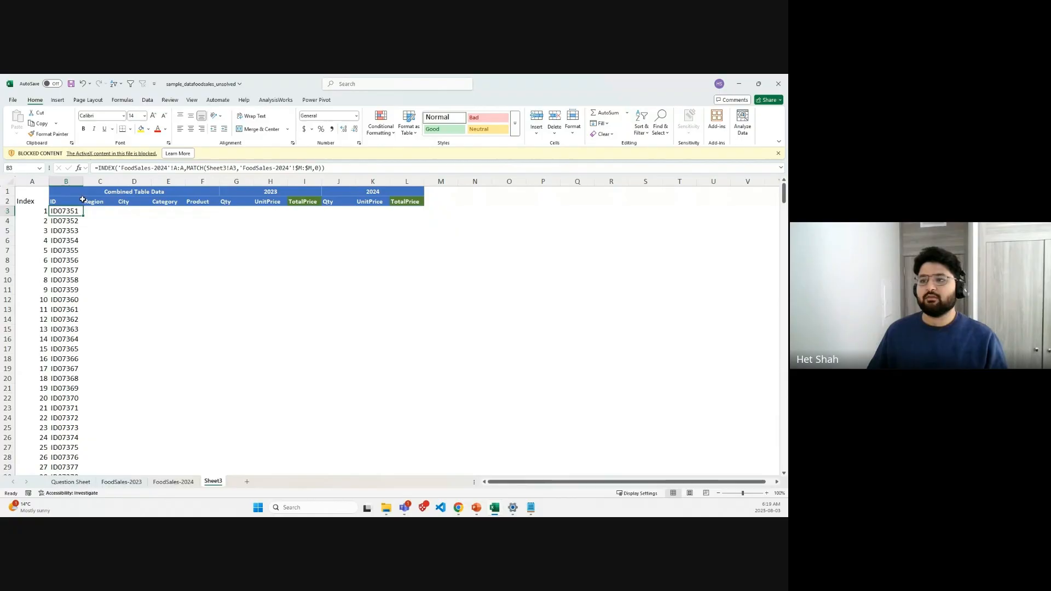
drag(79, 201, 203, 202)
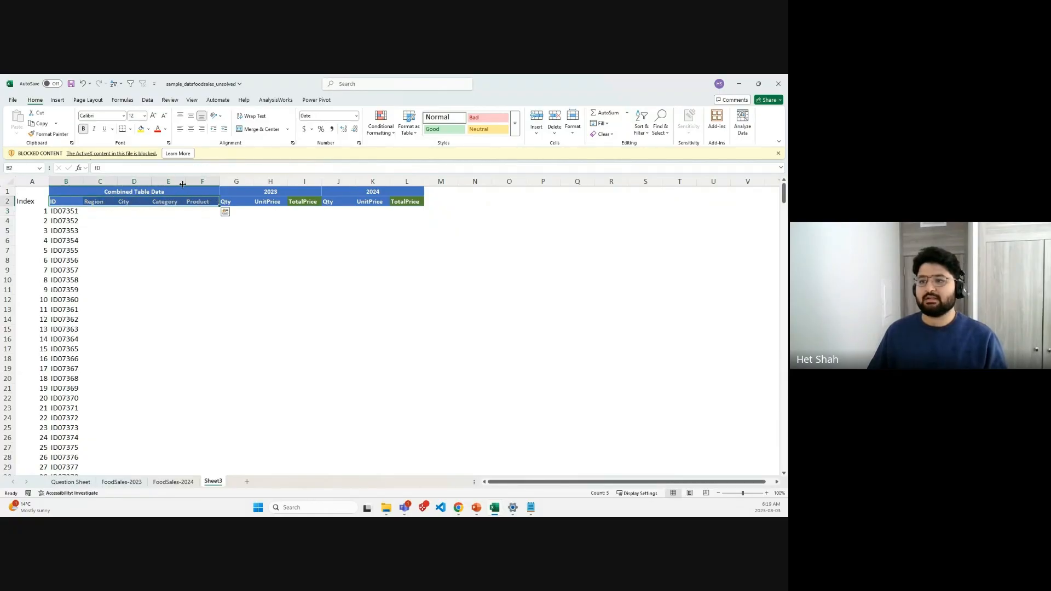
click(108, 210)
click(75, 211)
drag(83, 215, 103, 213)
Step: Change the INDEX array in C3 to FoodSales-2024's Region column C:C
click(177, 167)
text(:)
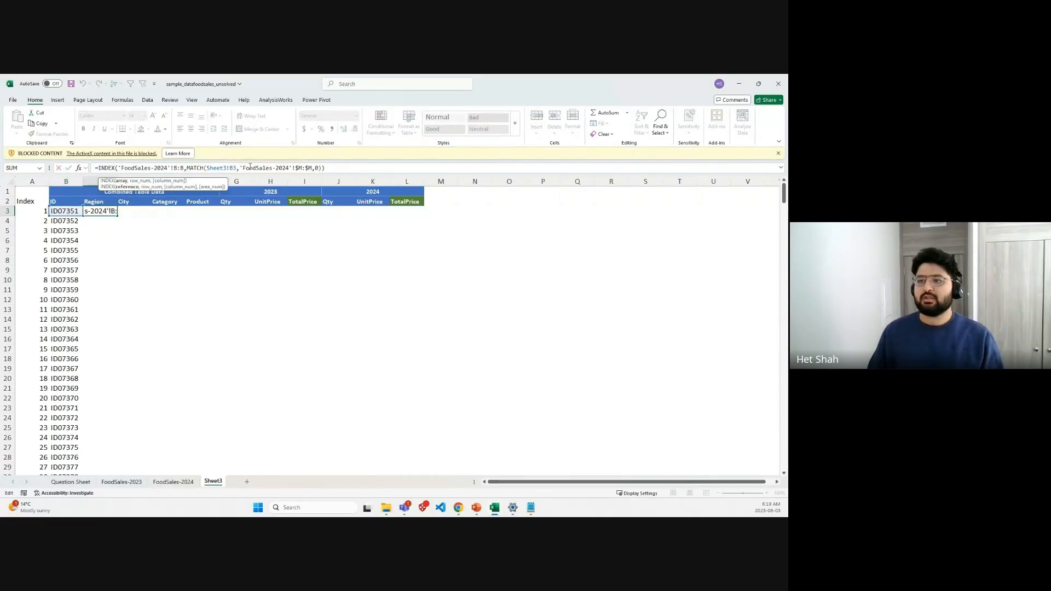
key(BackSpace)
text(C)
key(Right)
key(Right)
key(BackSpace)
text(C)
key(Return)
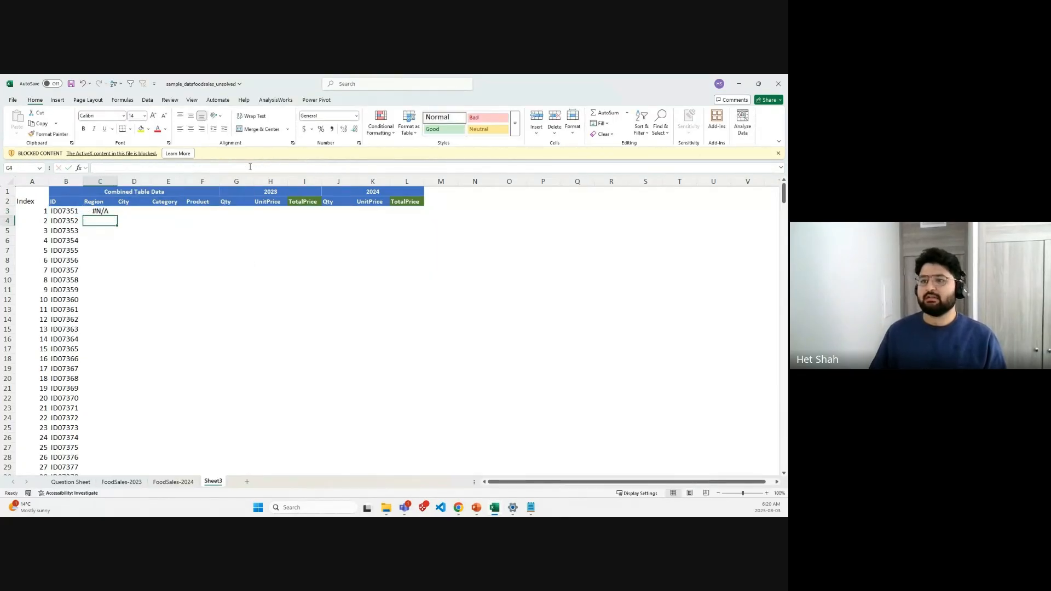
Step: Change the MATCH lookup value in C3 to Sheet3!$A3 so its column stays fixed
key(Up)
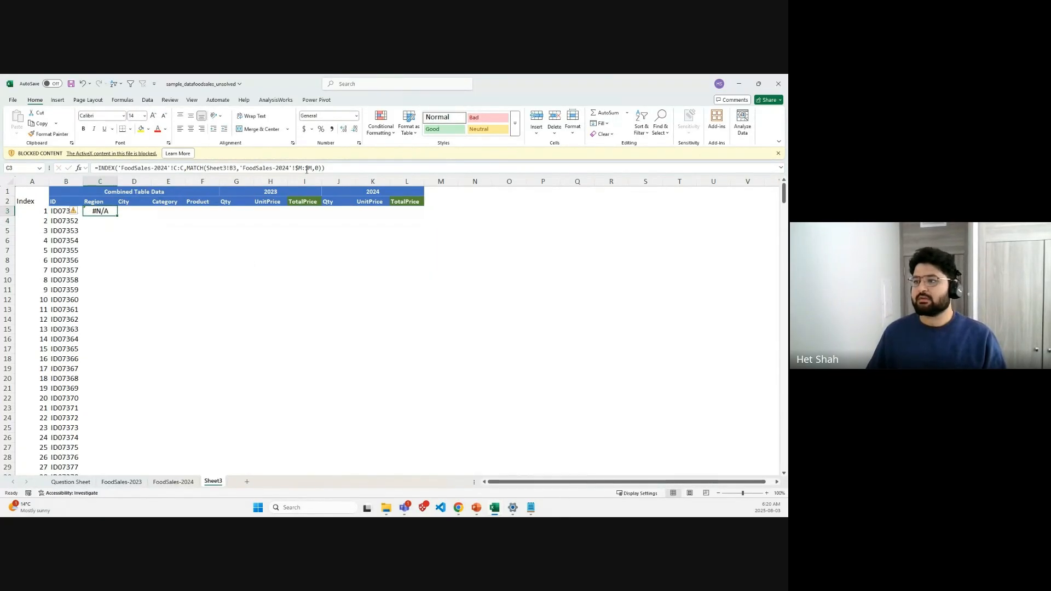
click(313, 168)
click(237, 168)
key(BackSpace)
key(BackSpace)
text(A3)
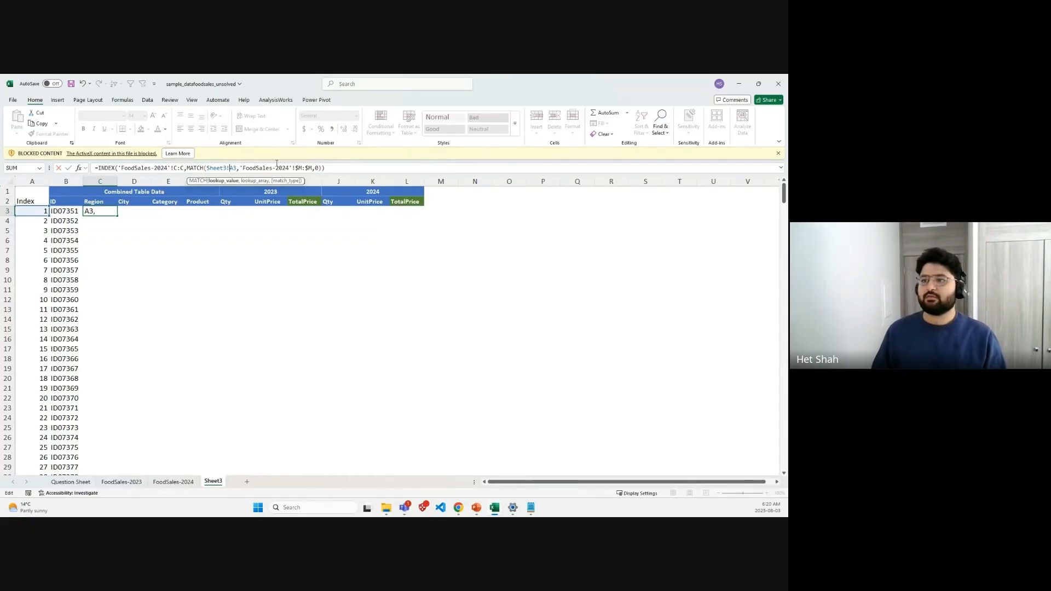
text($)
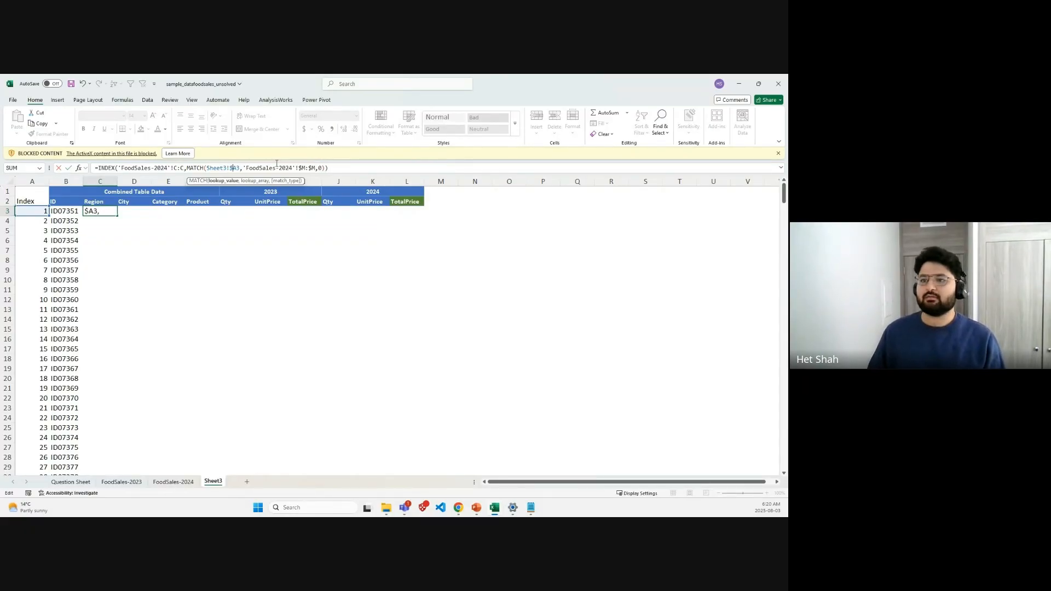
key(Return)
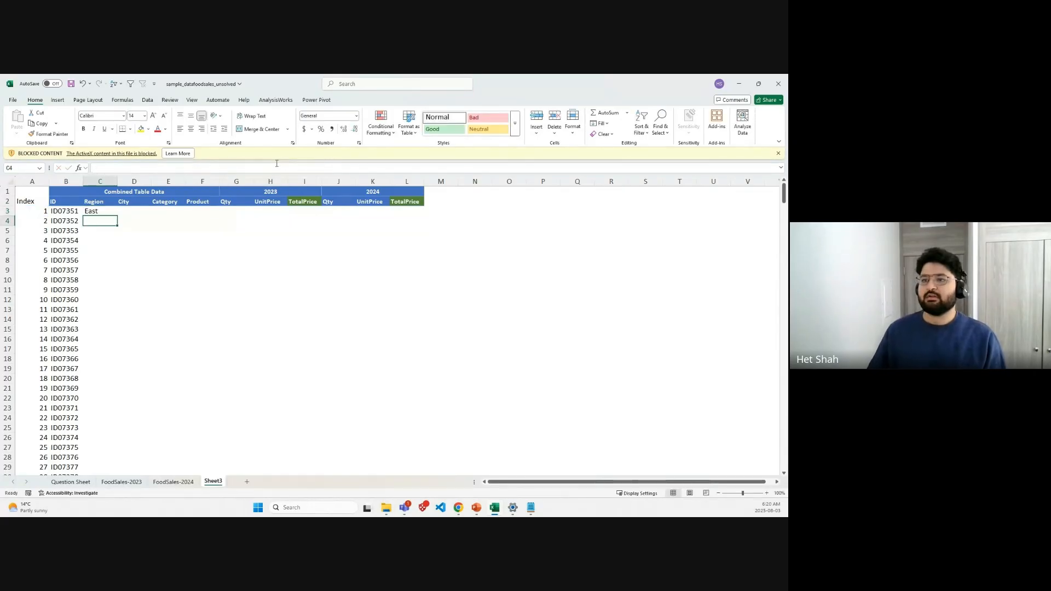
Step: Fill the C3 formula across from Region to Product and down all the rows covered by the ID column
click(103, 211)
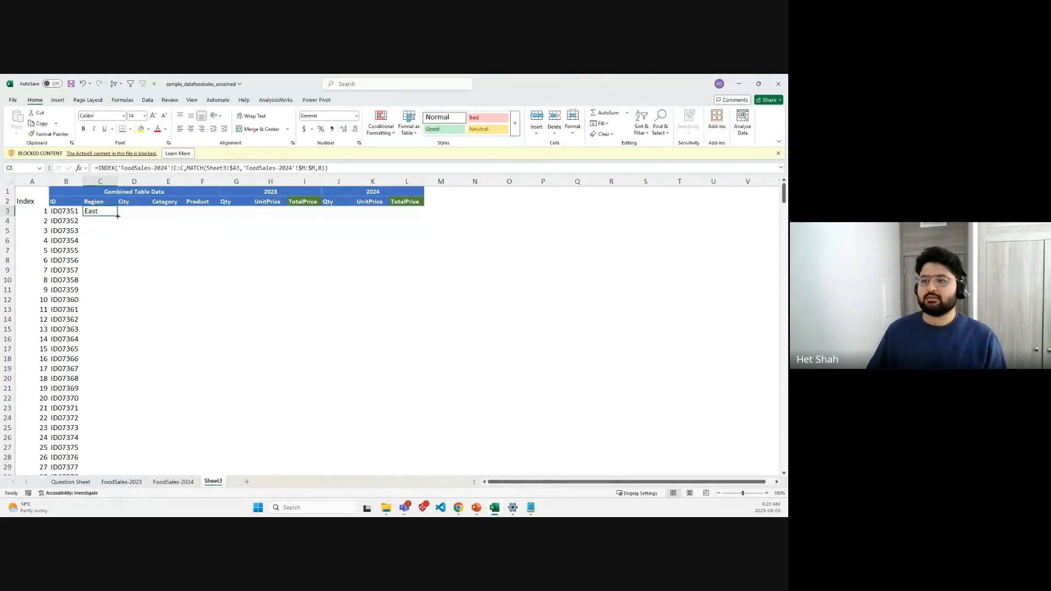
key(ctrl+shift+Down)
key(ctrl+d)
click(104, 212)
mouse_move(117, 215)
mouse_down()
mouse_move(225, 214)
mouse_move(222, 391)
mouse_move(240, 470)
mouse_move(258, 486)
mouse_move(213, 413)
mouse_move(219, 461)
mouse_up()
Step: Examine the Index and ID formulas in row 240, just below the last numbered record on Sheet3
scroll(250, 326, up, 20)
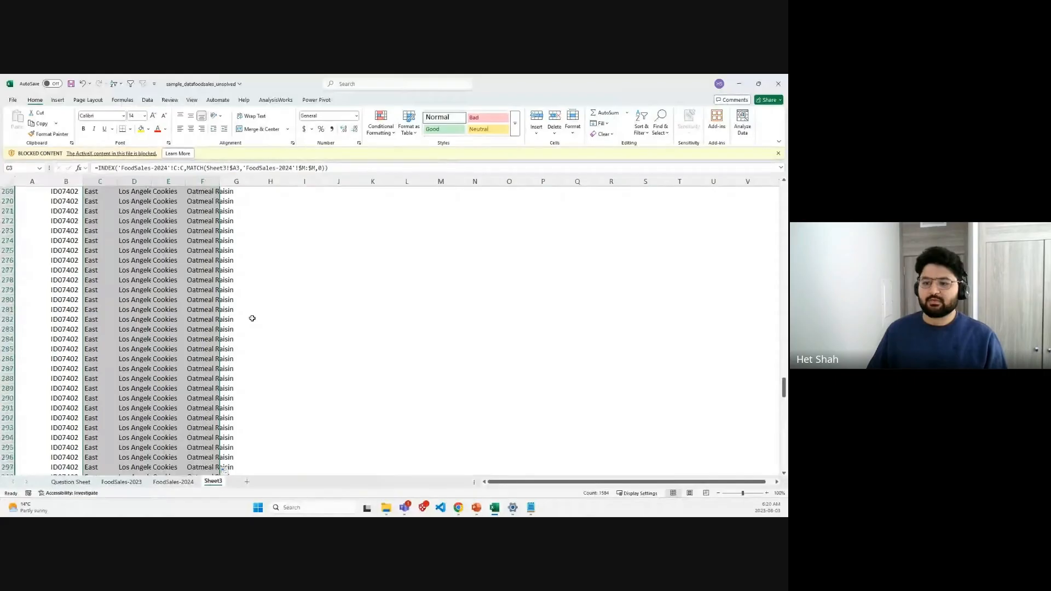
scroll(252, 311, up, 6)
click(251, 309)
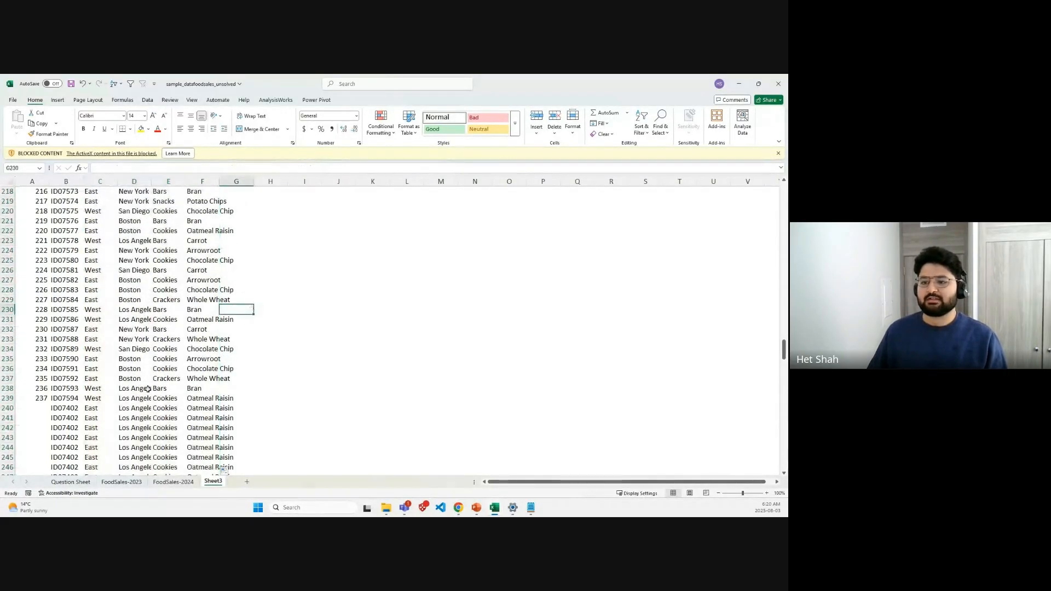
click(33, 408)
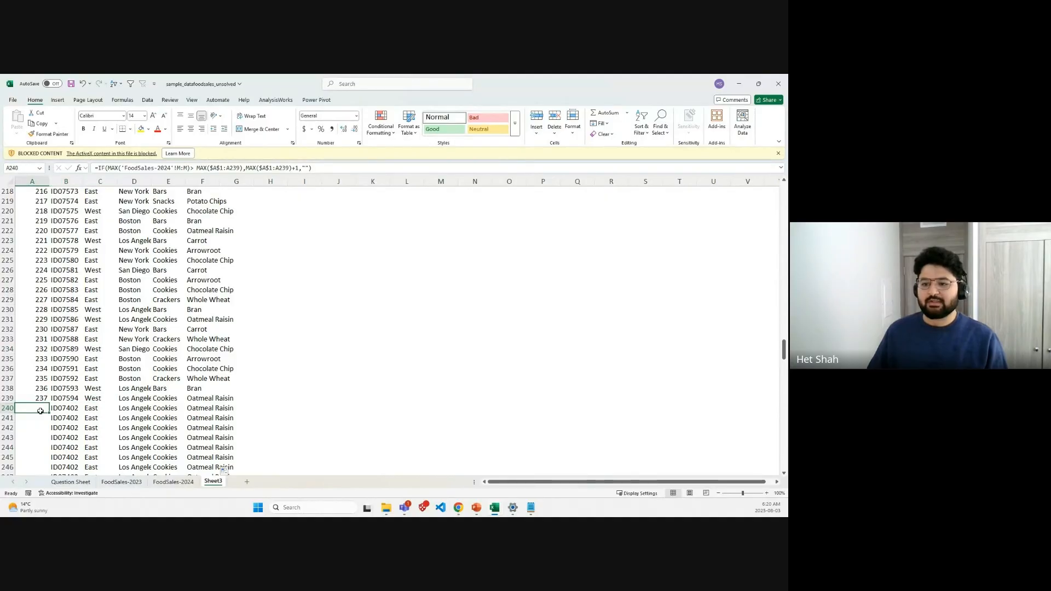
click(70, 407)
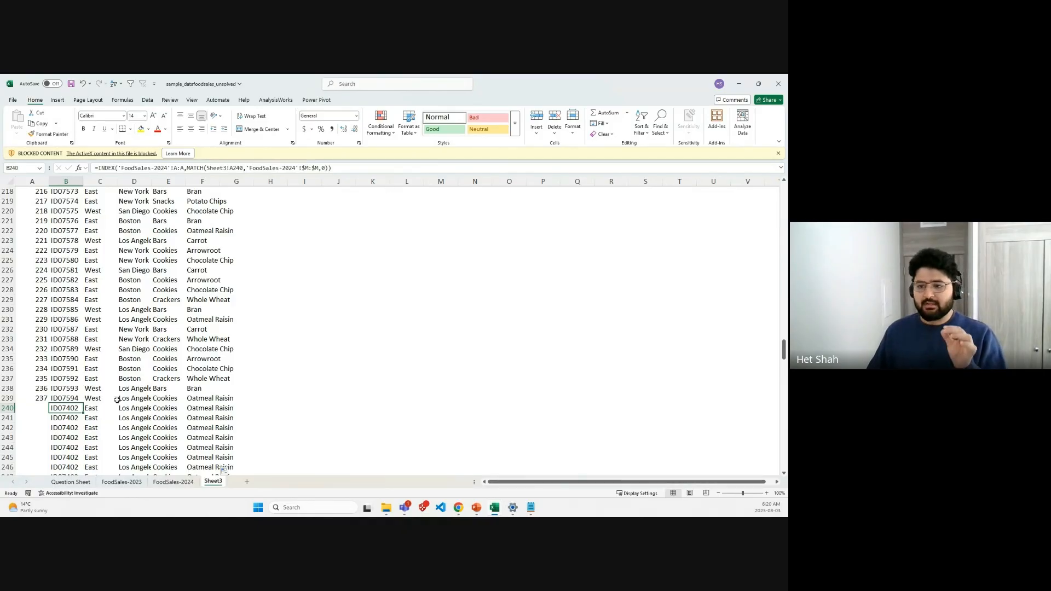
click(34, 405)
click(70, 407)
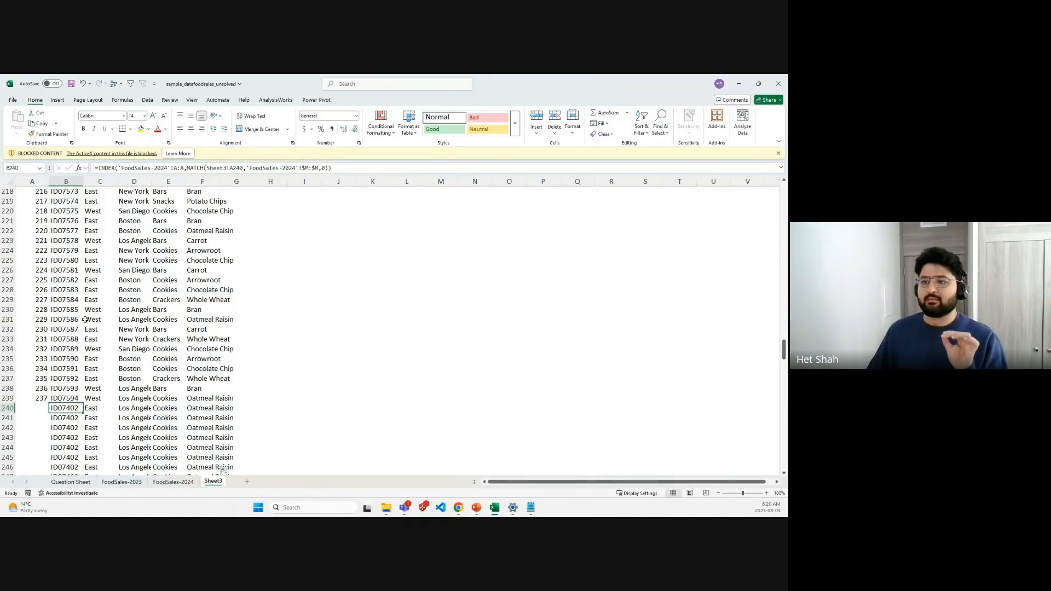
scroll(112, 219, up, 6)
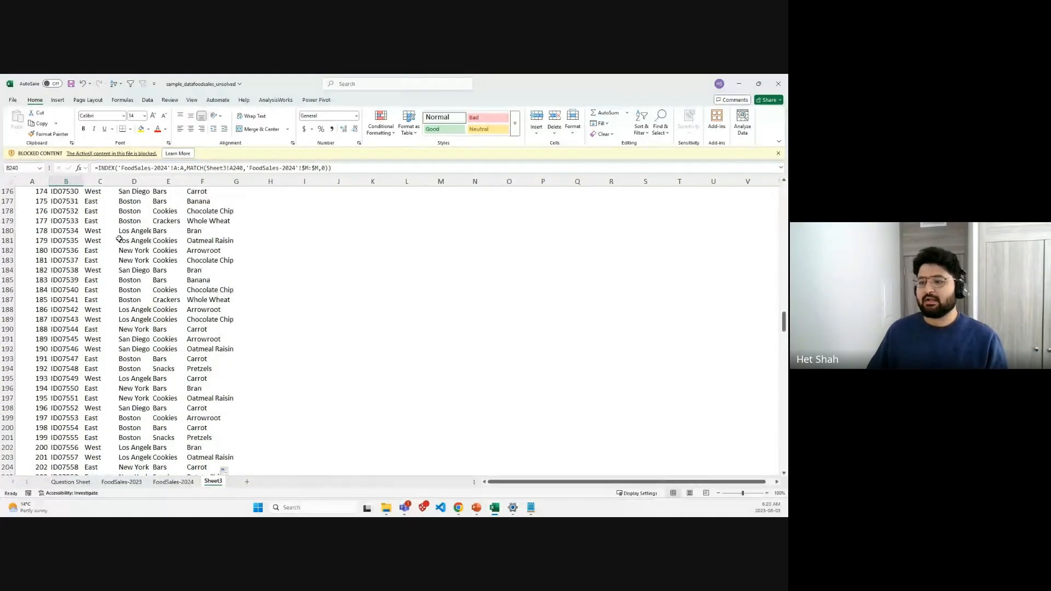
scroll(119, 239, down, 8)
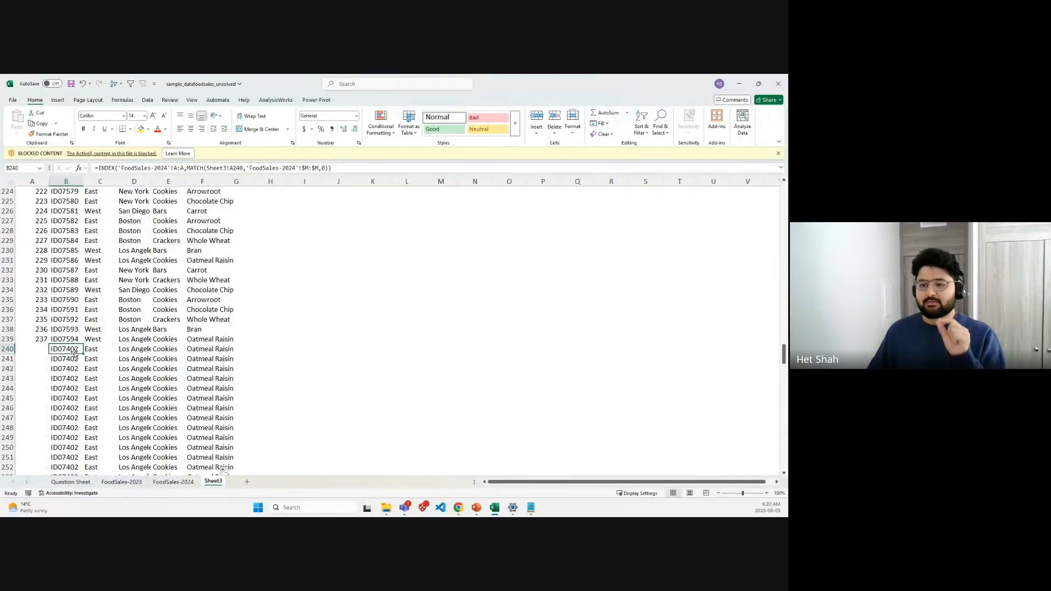
click(23, 353)
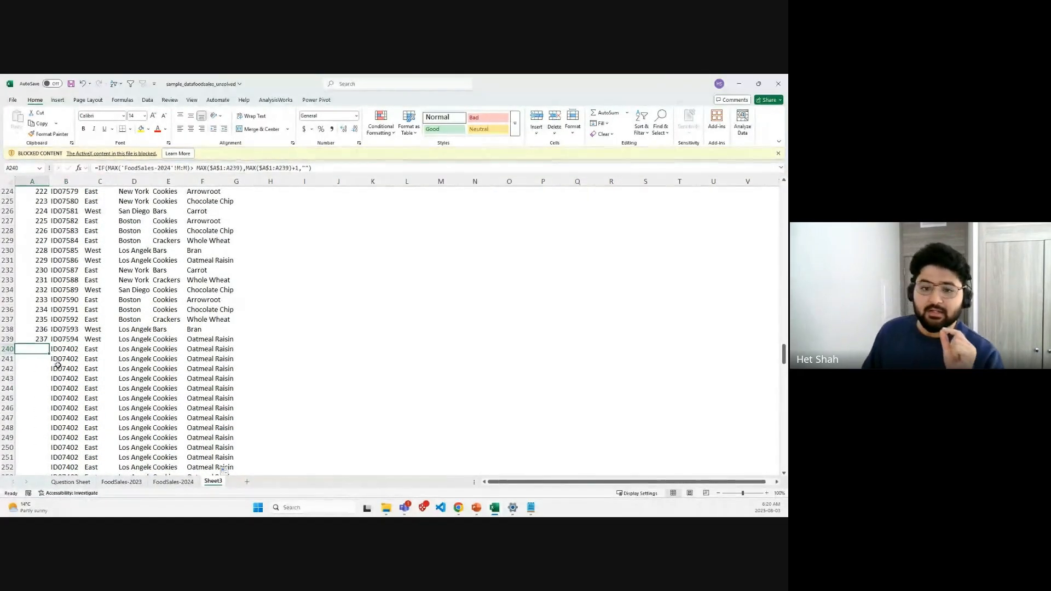
Step: Filter the FoodSales-2024 Index column to show only blanks and highlight the first two records
click(173, 481)
click(566, 193)
click(558, 301)
drag(561, 311, 553, 381)
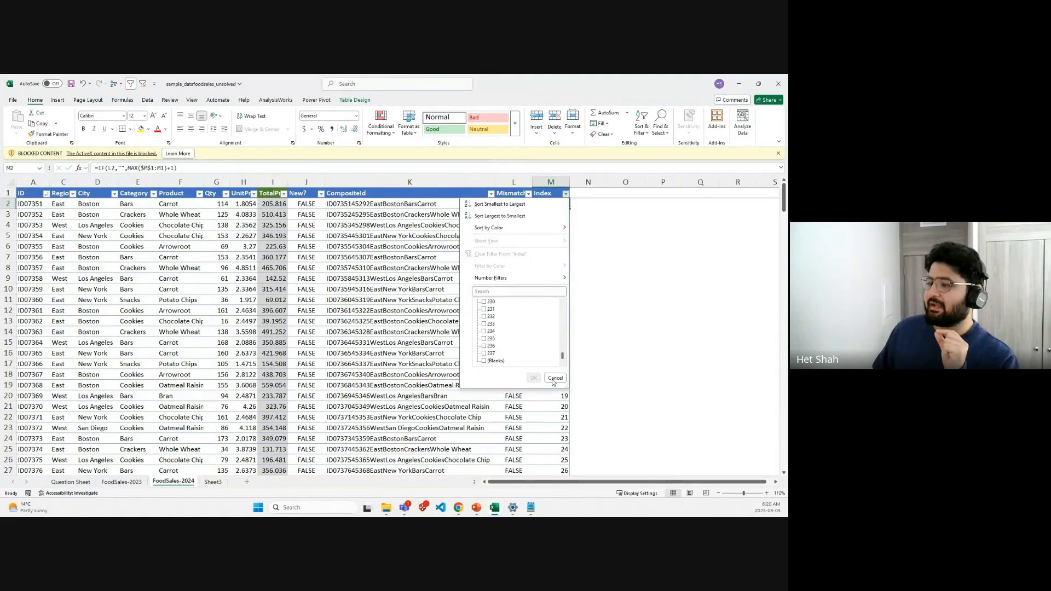
click(504, 362)
click(534, 378)
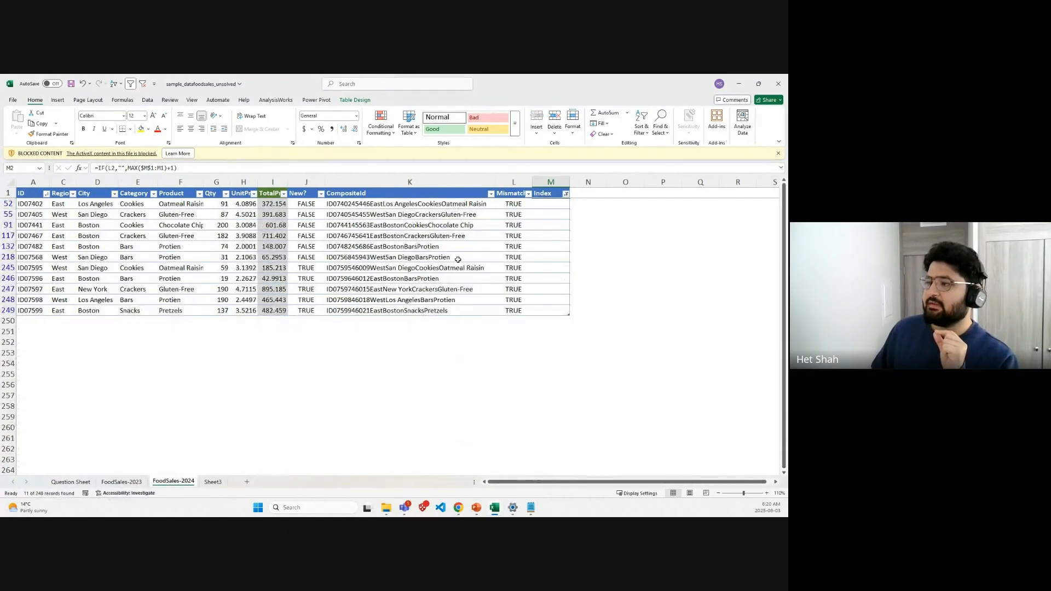
drag(31, 203, 481, 214)
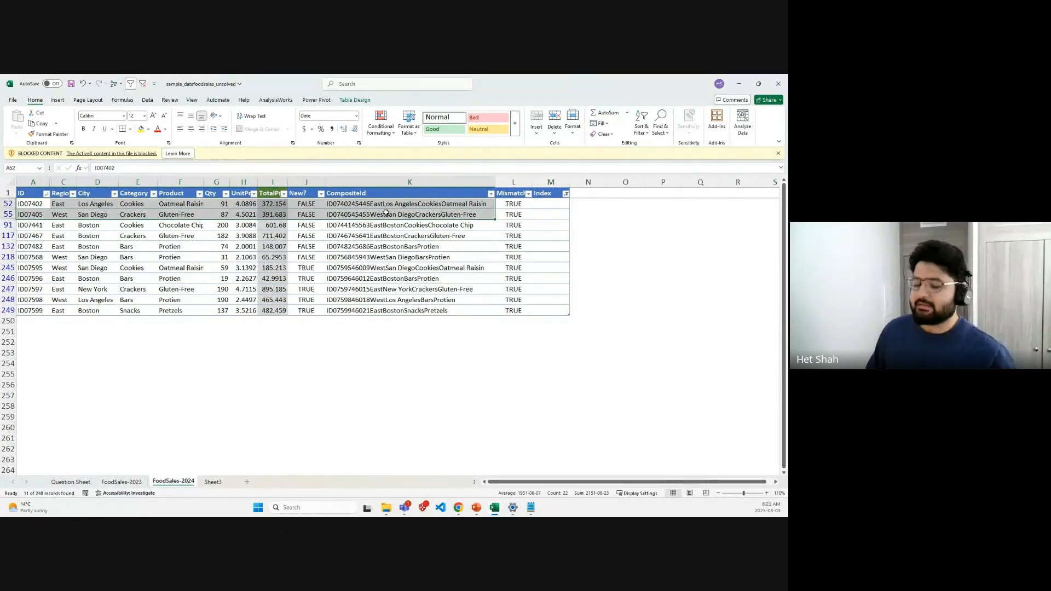
Step: Compare Sheet3's blank Index cell A240 with the filtered records on FoodSales-2024
click(213, 481)
click(39, 338)
click(24, 348)
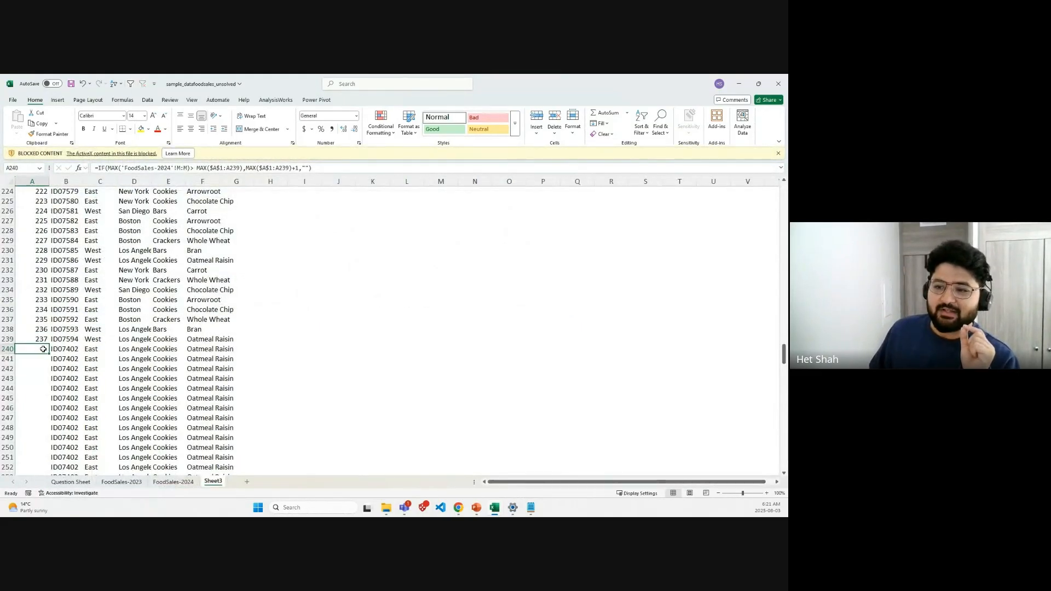
click(172, 481)
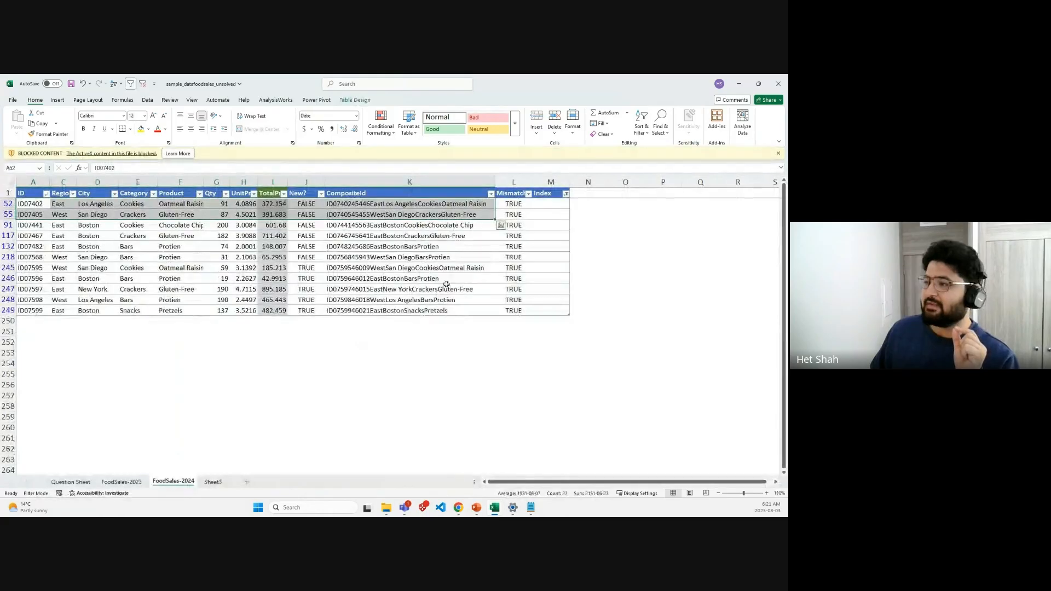
click(225, 482)
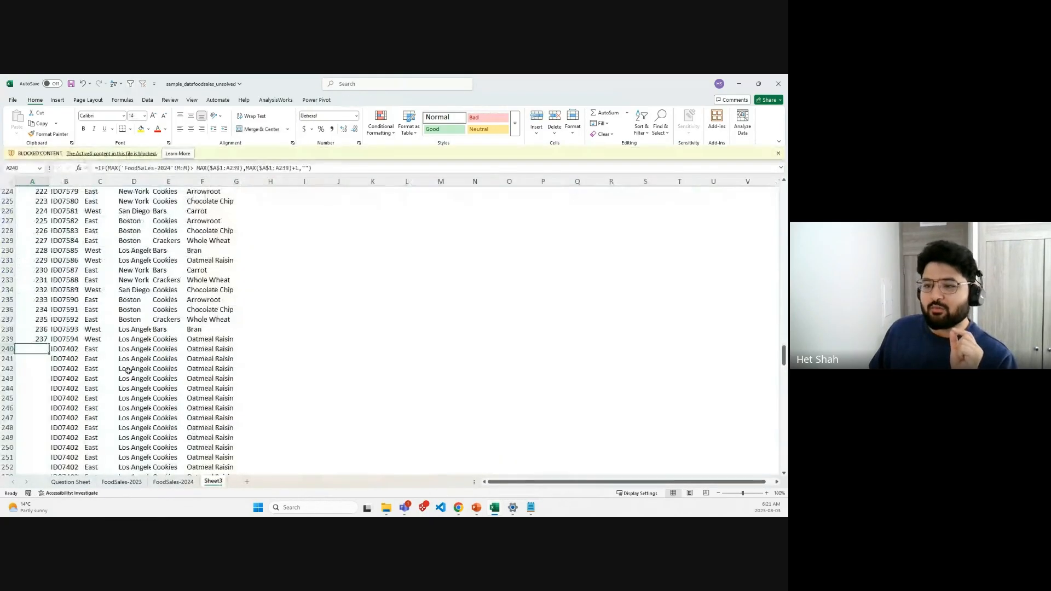
Step: Wrap the INDEX/MATCH formula in Sheet3 cell B3 in IF(A3<>"", …, "") so rows without an index return blank
scroll(767, 342, up, 7)
drag(784, 348, 783, 190)
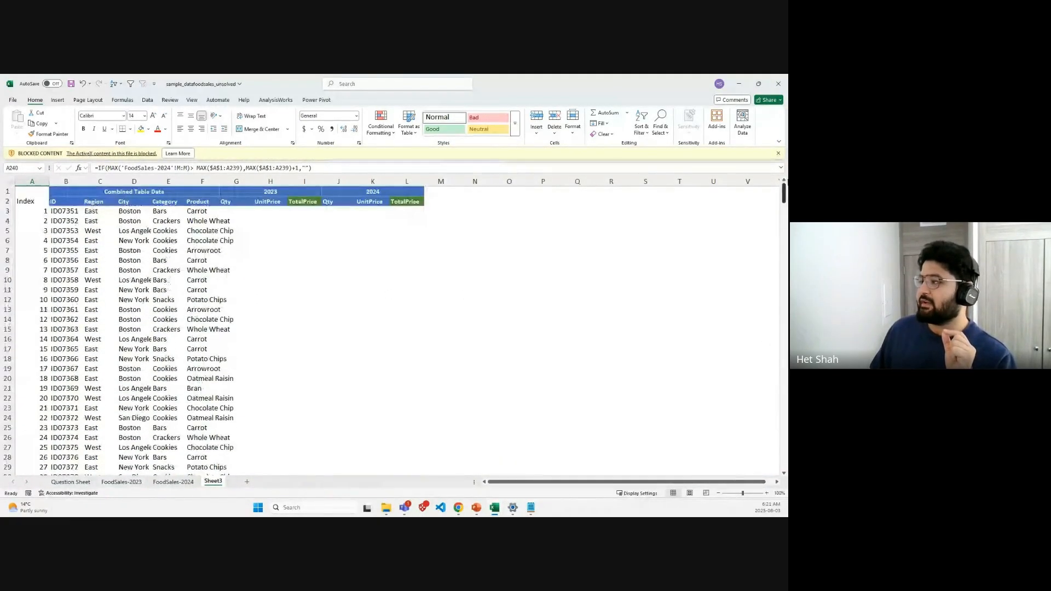
click(65, 209)
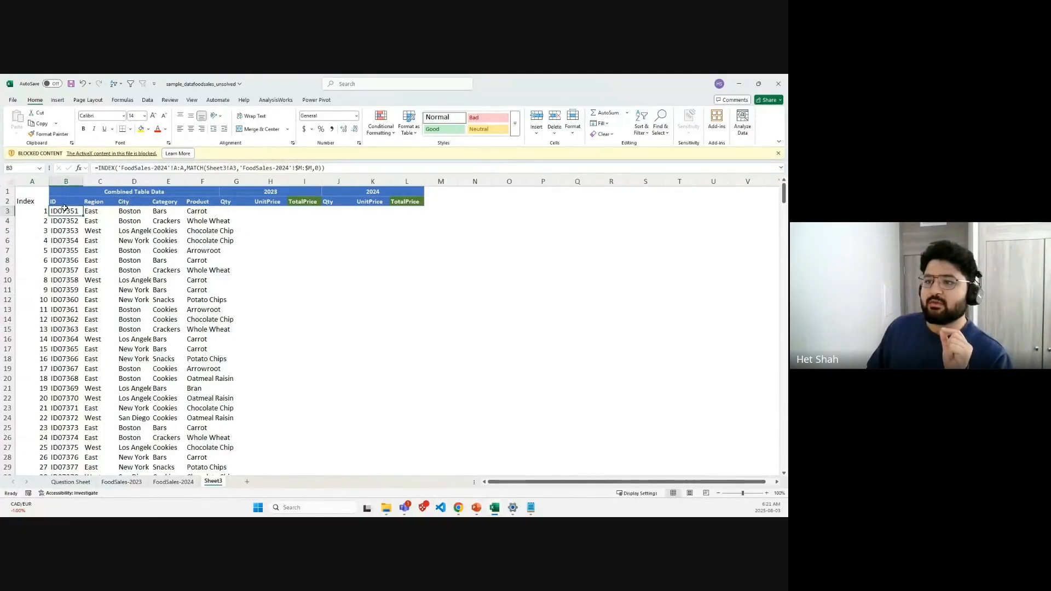
click(99, 169)
text(IF()
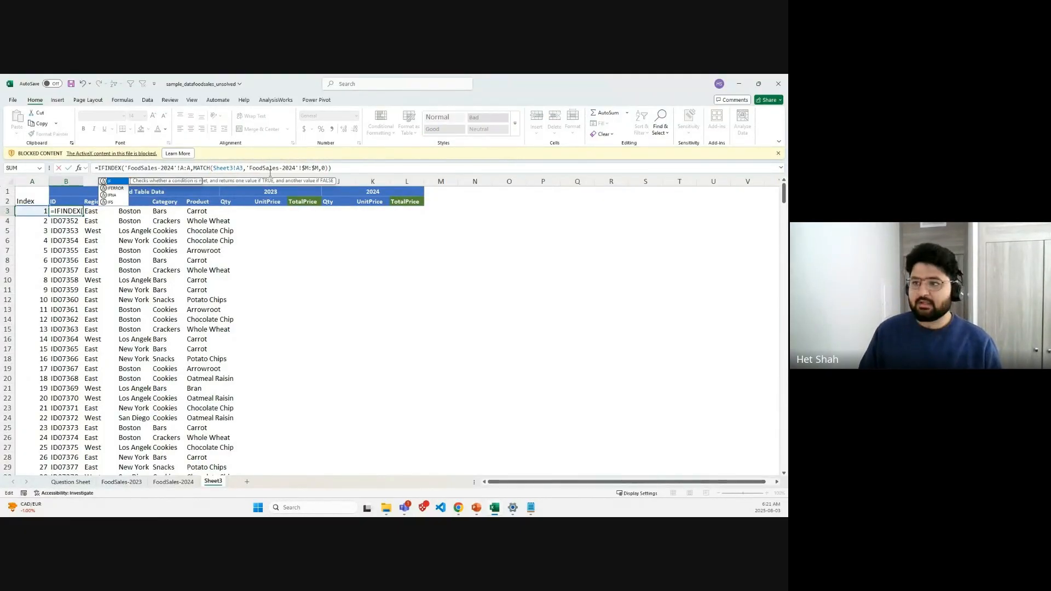
click(34, 211)
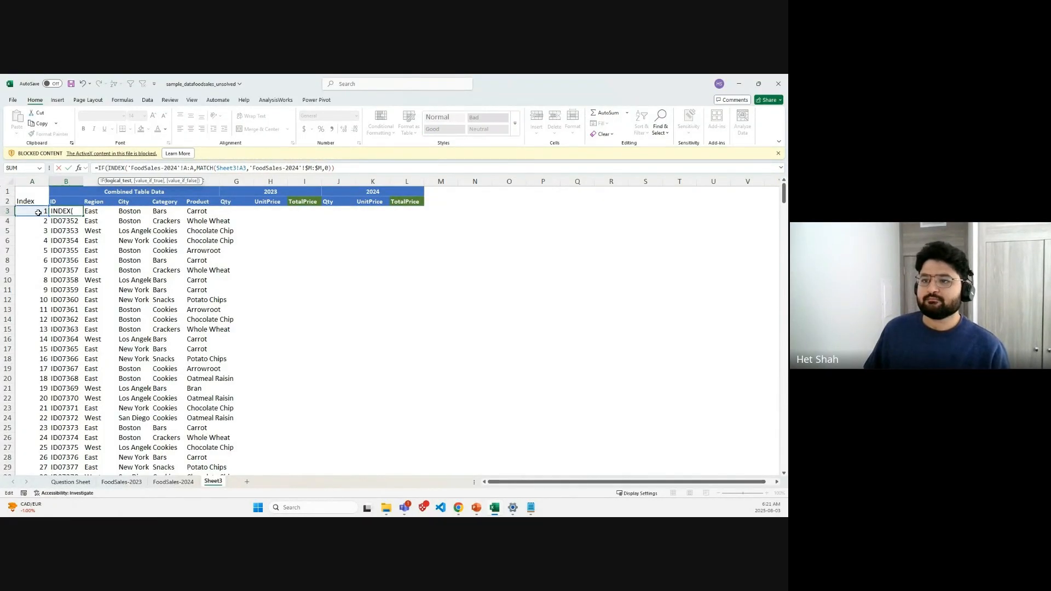
text(<>)
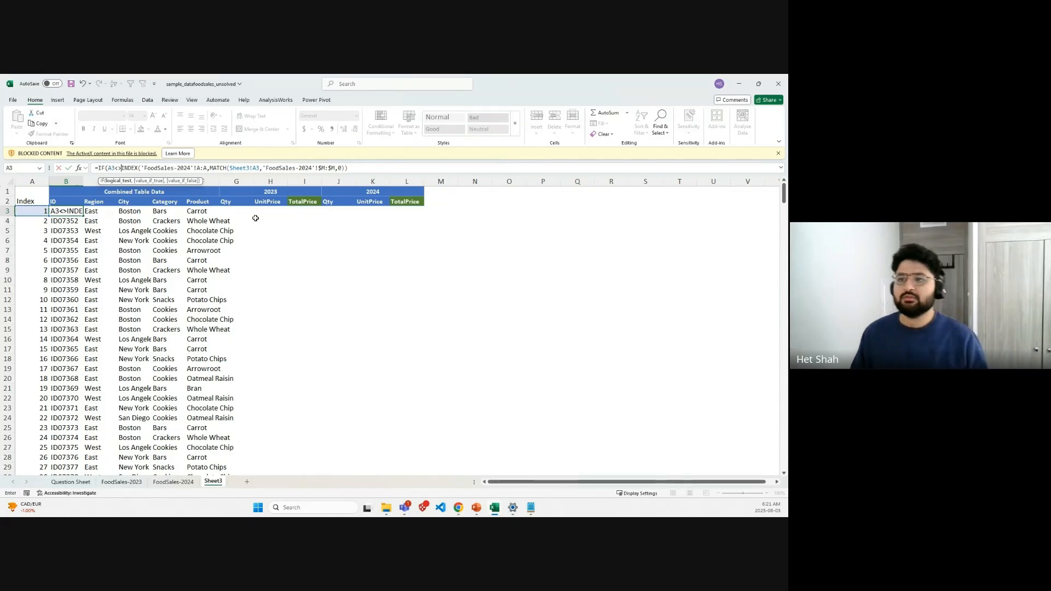
text("")
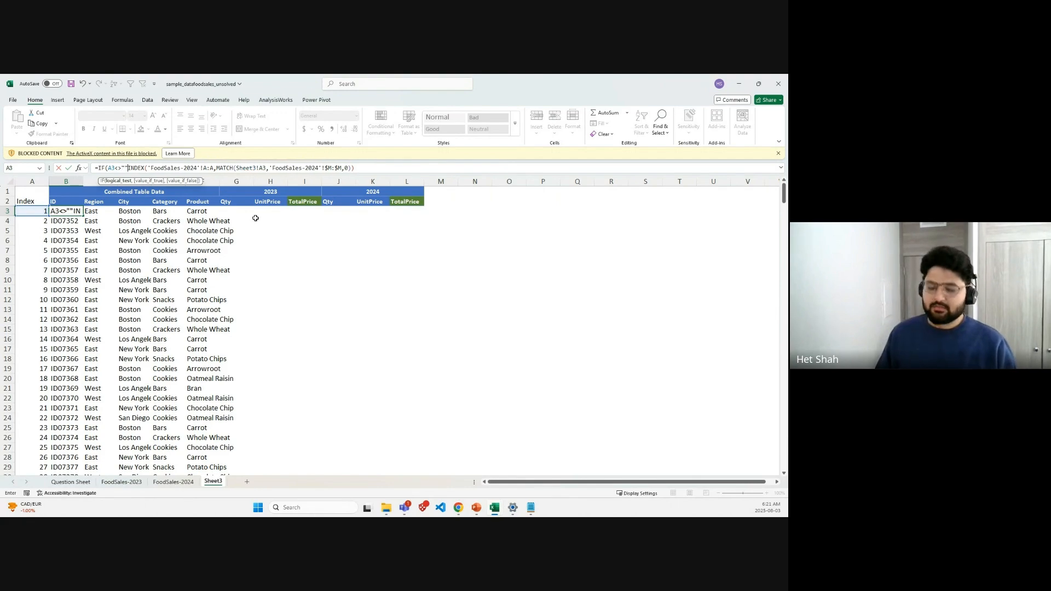
text(,)
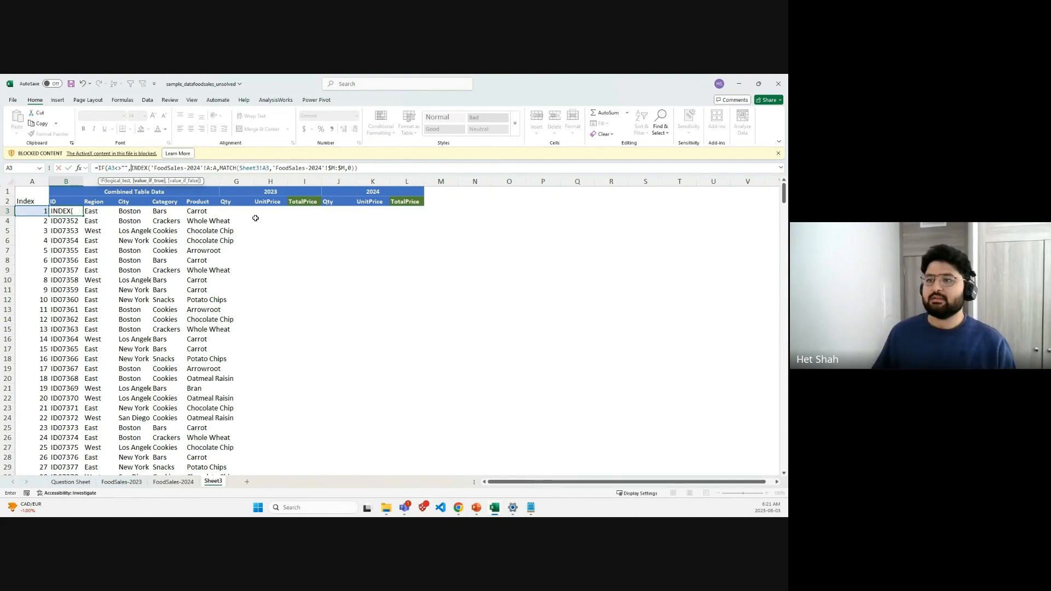
click(365, 168)
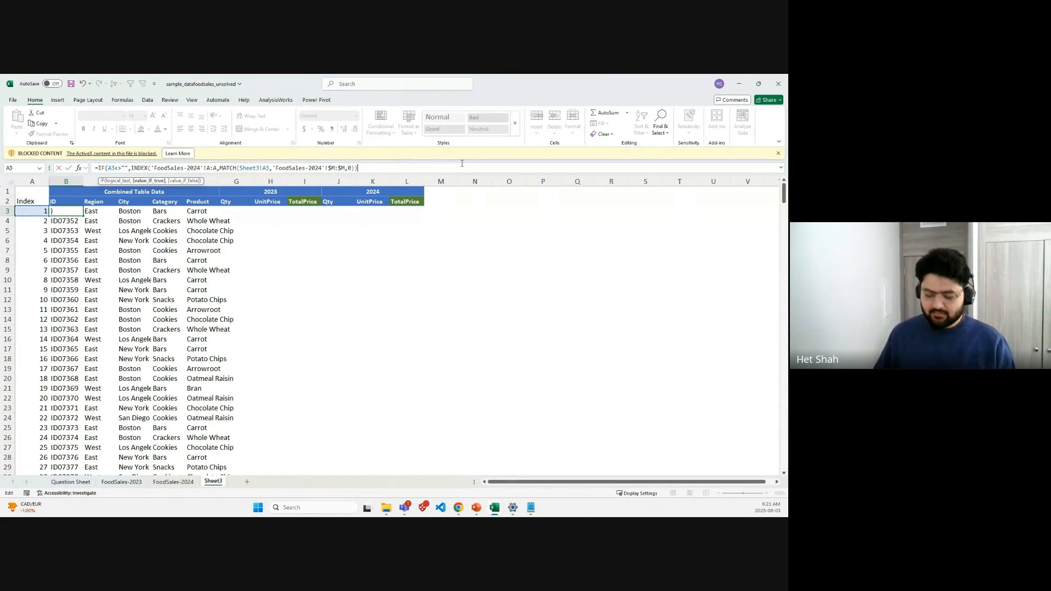
text(,)
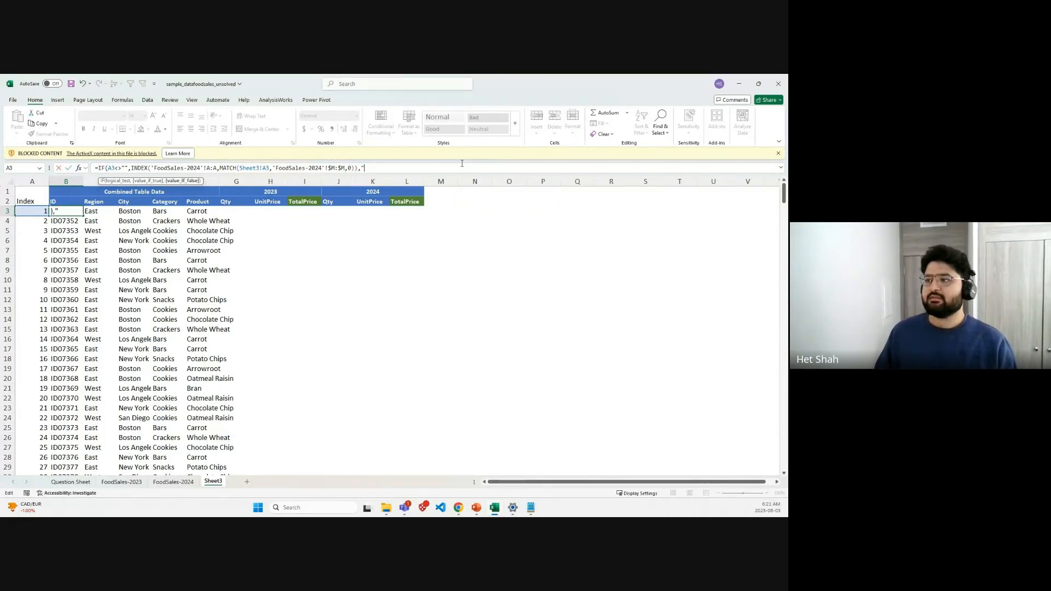
text(""))
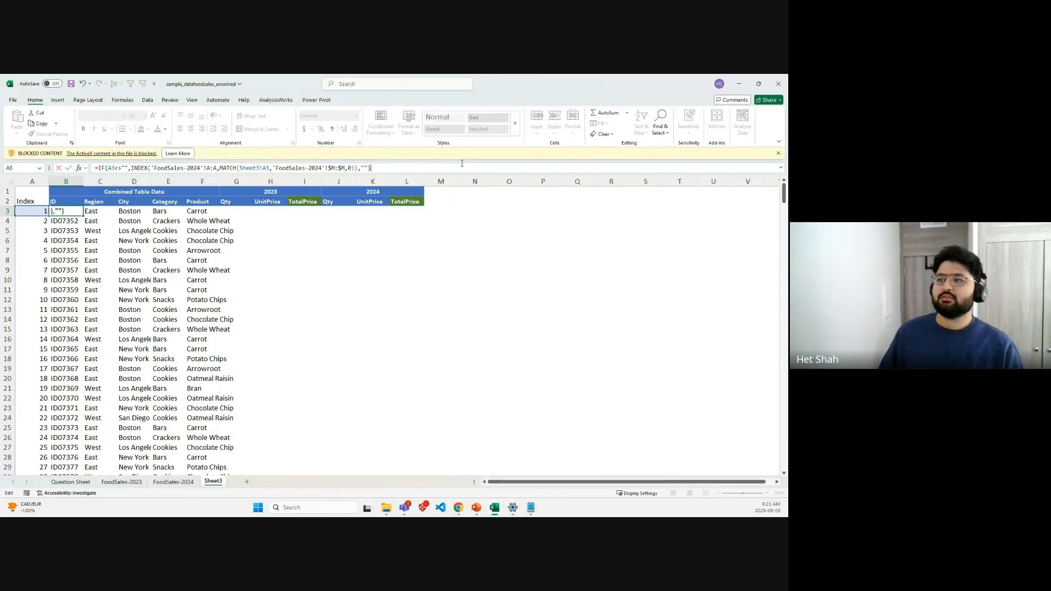
key(Return)
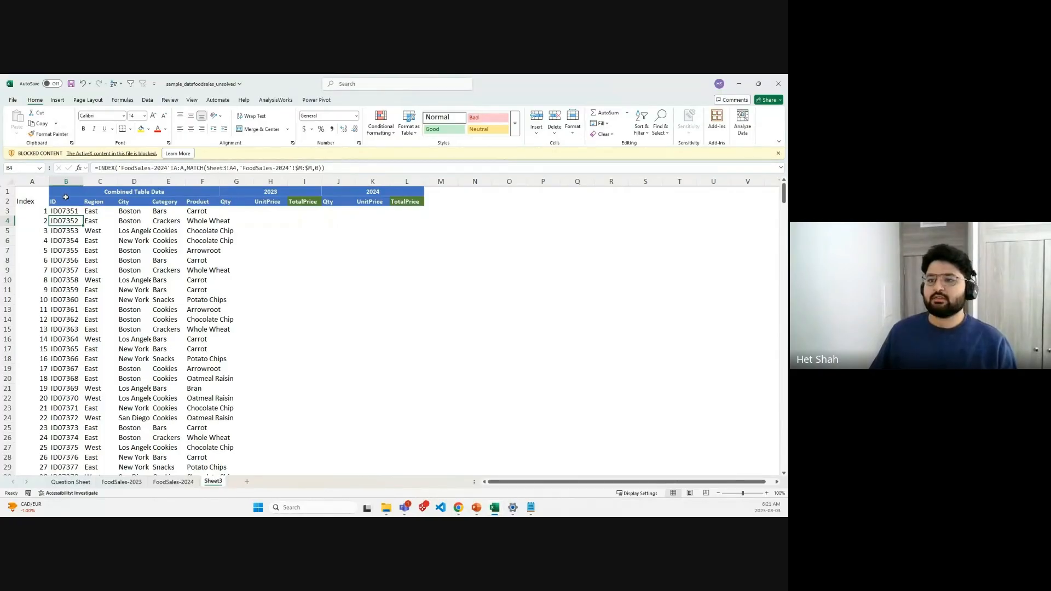
Step: Lock the column of both A3 references in the B3 formula as $A3 and fill it down the ID column
click(77, 210)
click(108, 168)
key(Return)
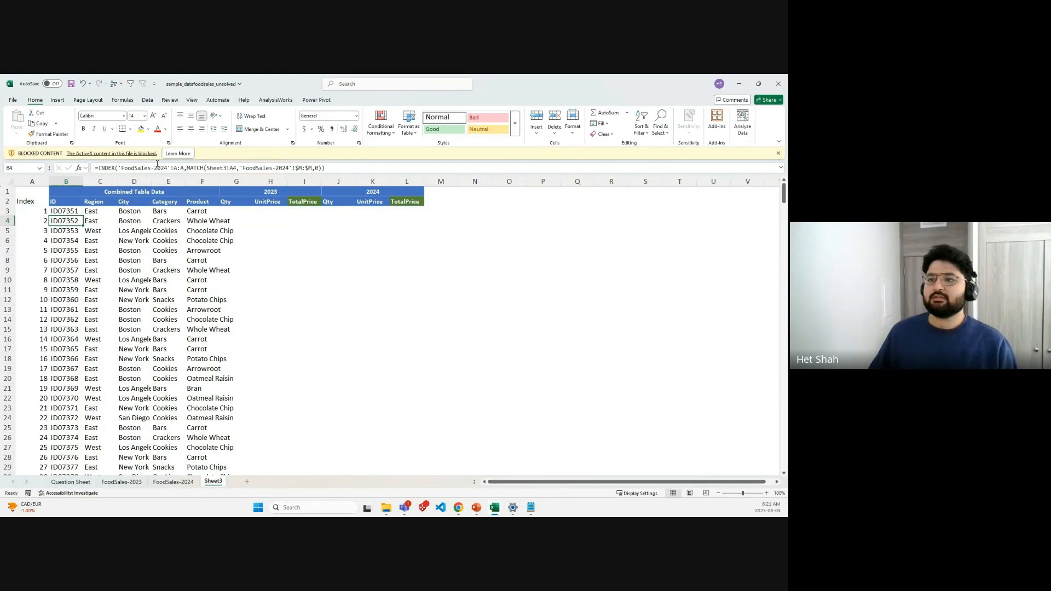
click(81, 213)
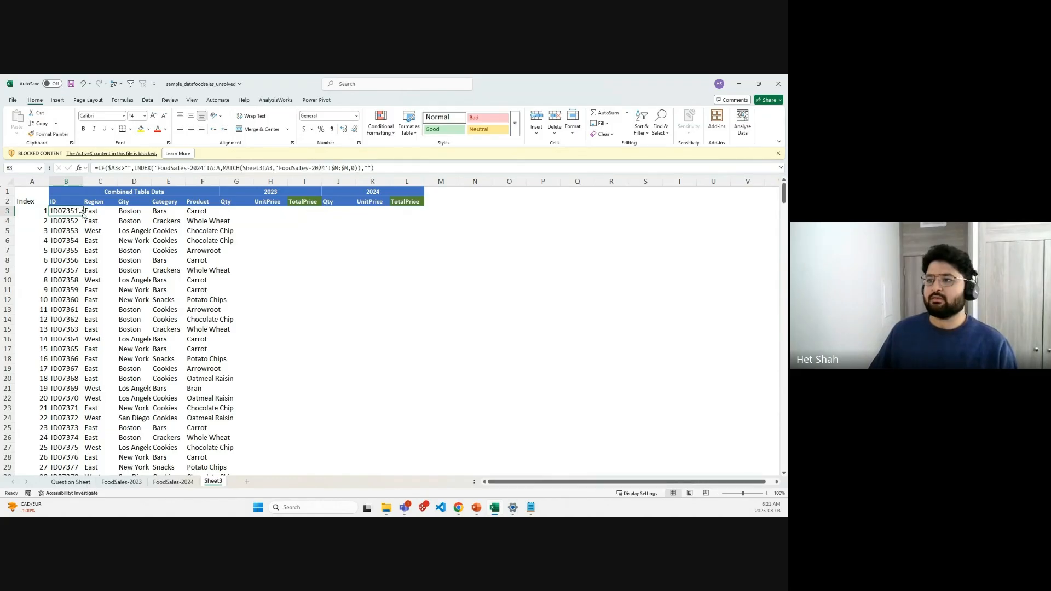
click(101, 212)
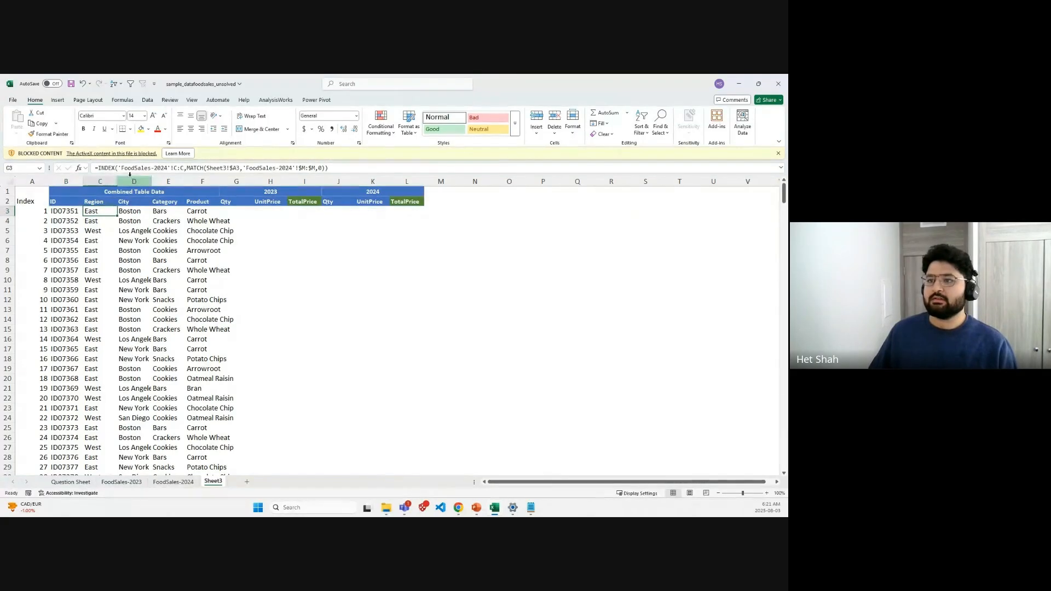
click(70, 211)
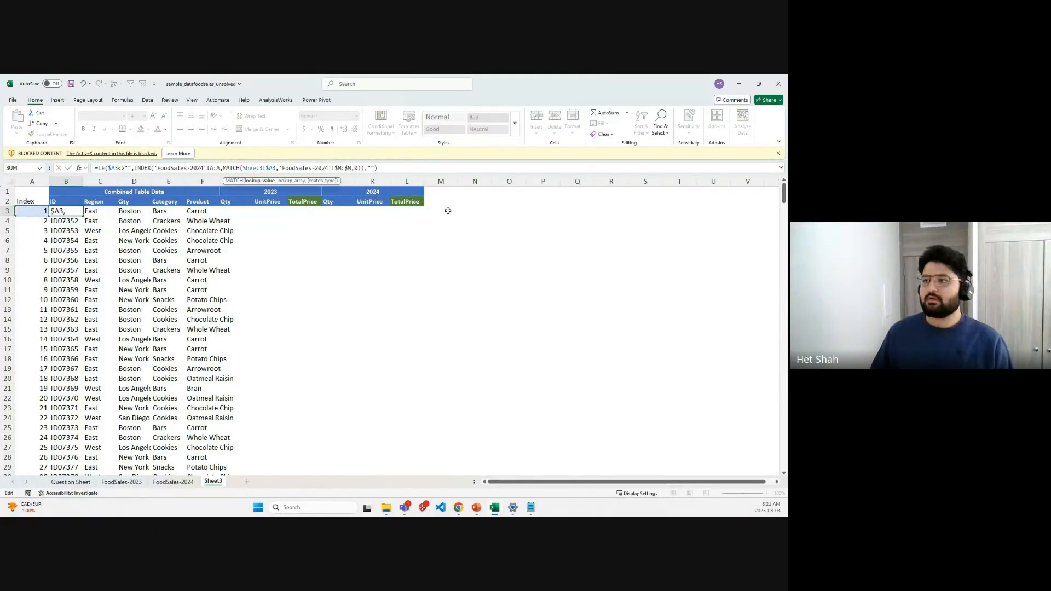
key(Down)
click(65, 212)
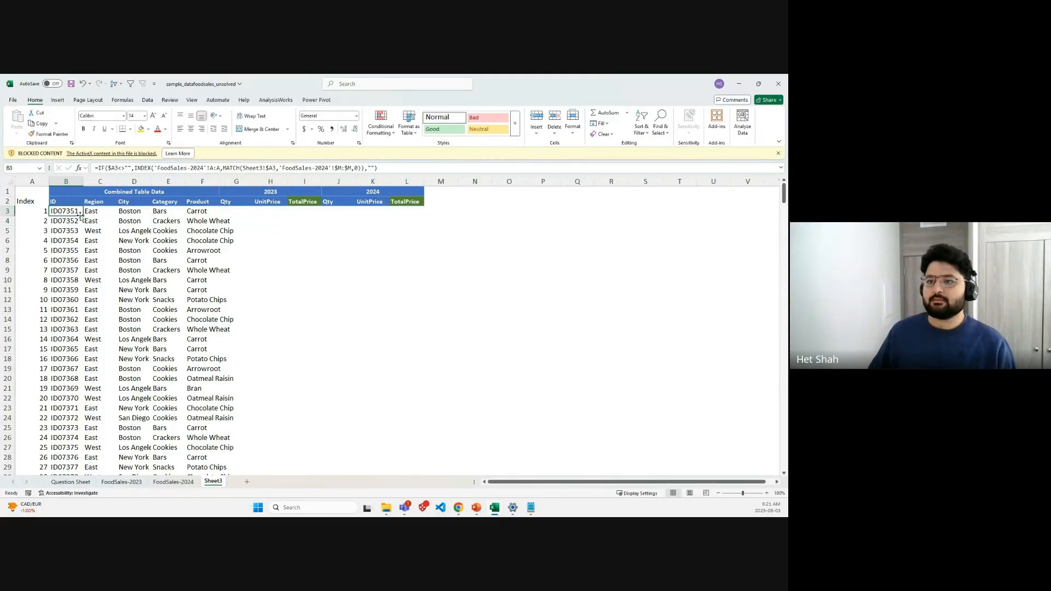
double_click(81, 214)
Step: Fill the B3 formula across row 3 from Region to Product
mouse_move(784, 192)
mouse_down()
mouse_move(783, 368)
mouse_move(784, 192)
mouse_up()
click(74, 211)
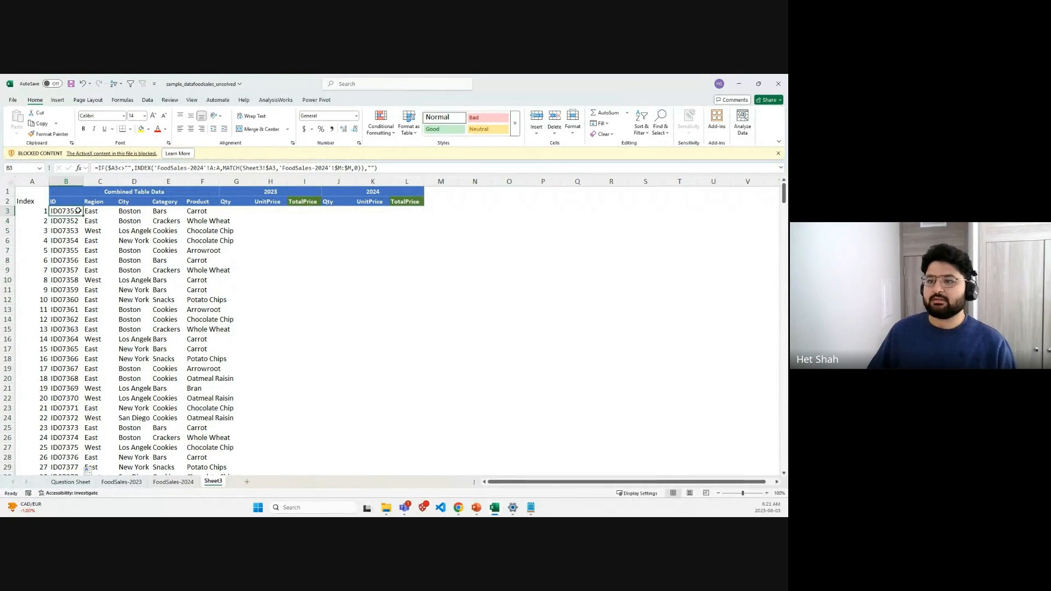
drag(73, 211, 216, 213)
Step: Change the INDEX range in the Region formula in C3 to column C:C of FoodSales-2024
click(113, 211)
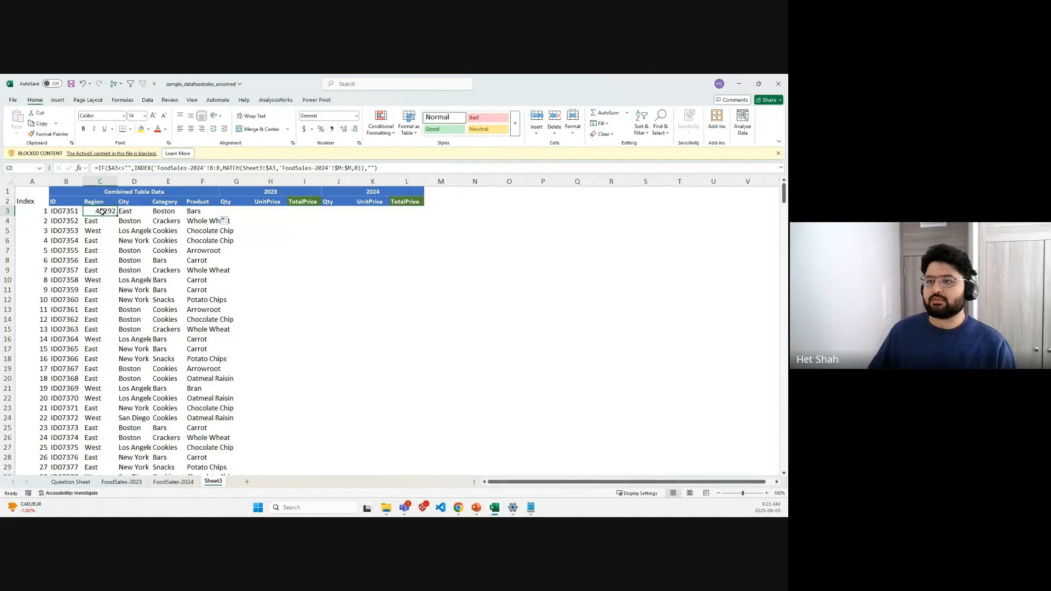
click(213, 168)
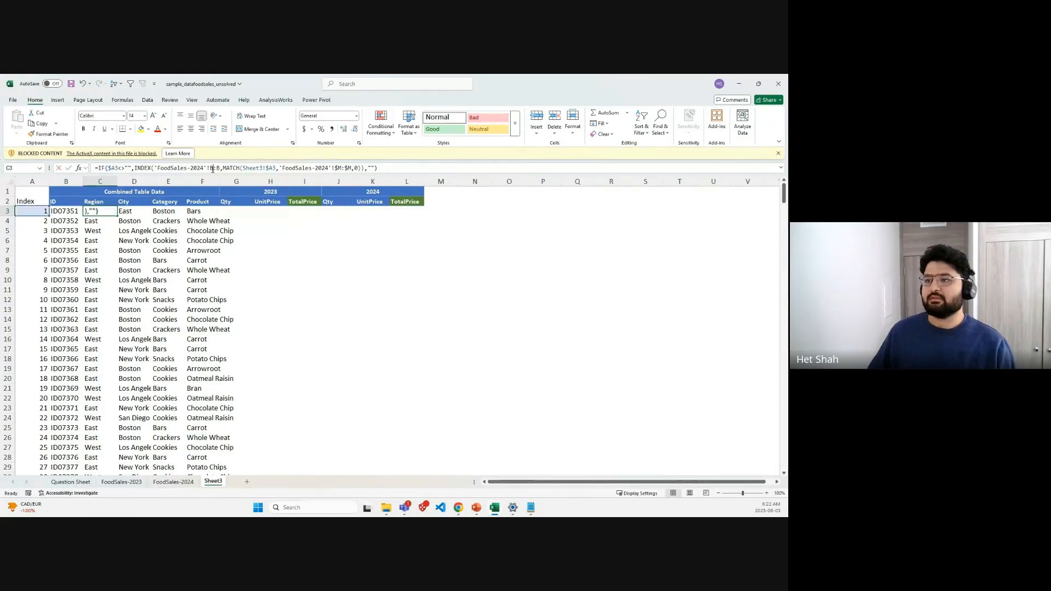
key(BackSpace)
text(C)
key(Right)
key(Right)
key(BackSpace)
text(C)
key(Return)
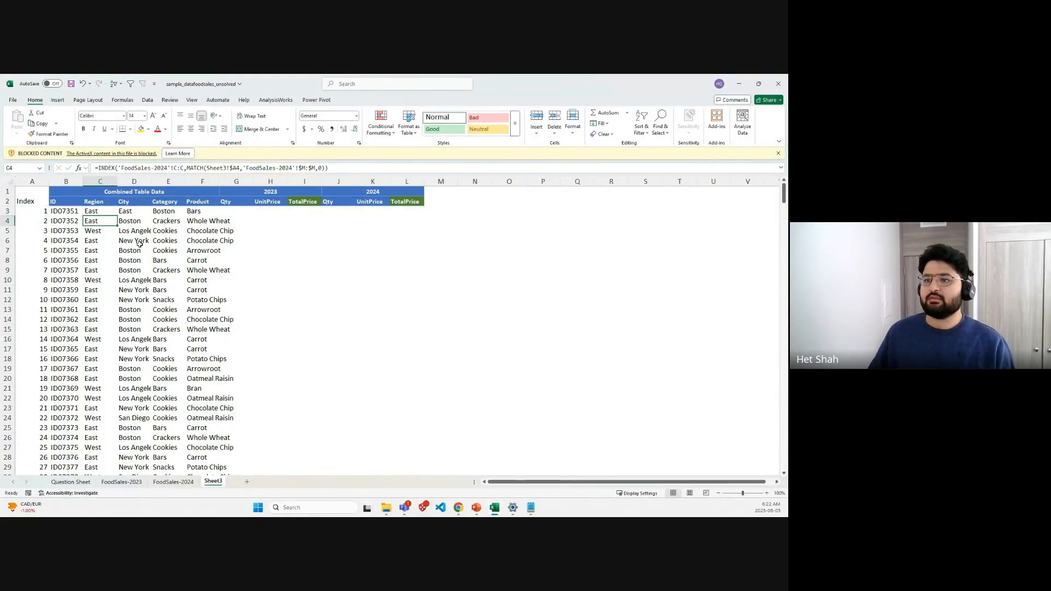
Step: Fill the corrected C3 formula across to Product and down all rows of the table
click(104, 212)
drag(115, 216, 218, 215)
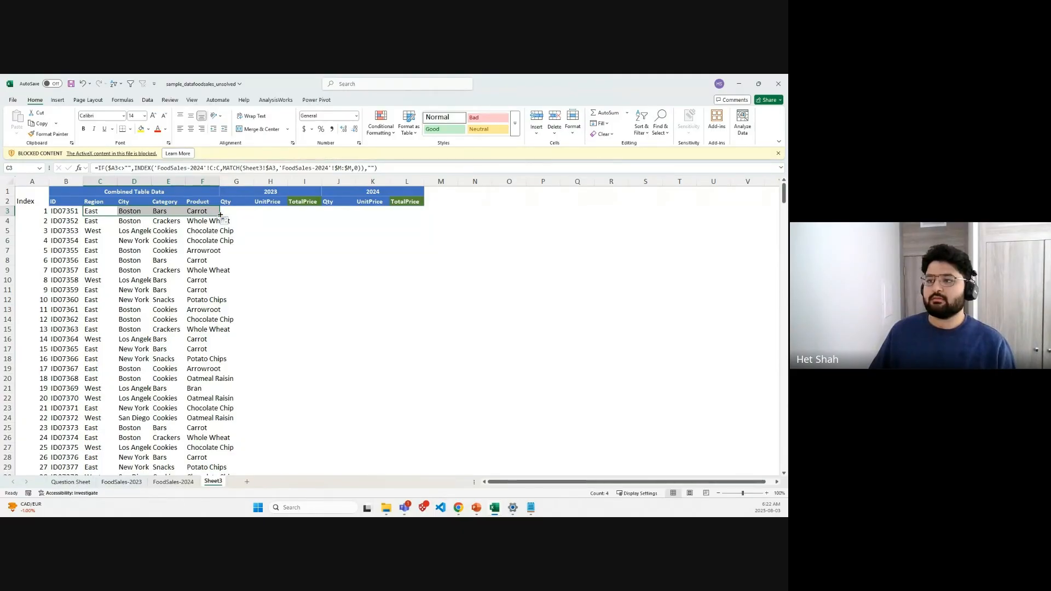
double_click(220, 215)
Step: Check the unindexed rows from row 240 down on Sheet3, and select the first 2023 Qty cell, G3
scroll(396, 272, down, 16)
scroll(403, 280, down, 20)
scroll(408, 281, down, 8)
click(42, 241)
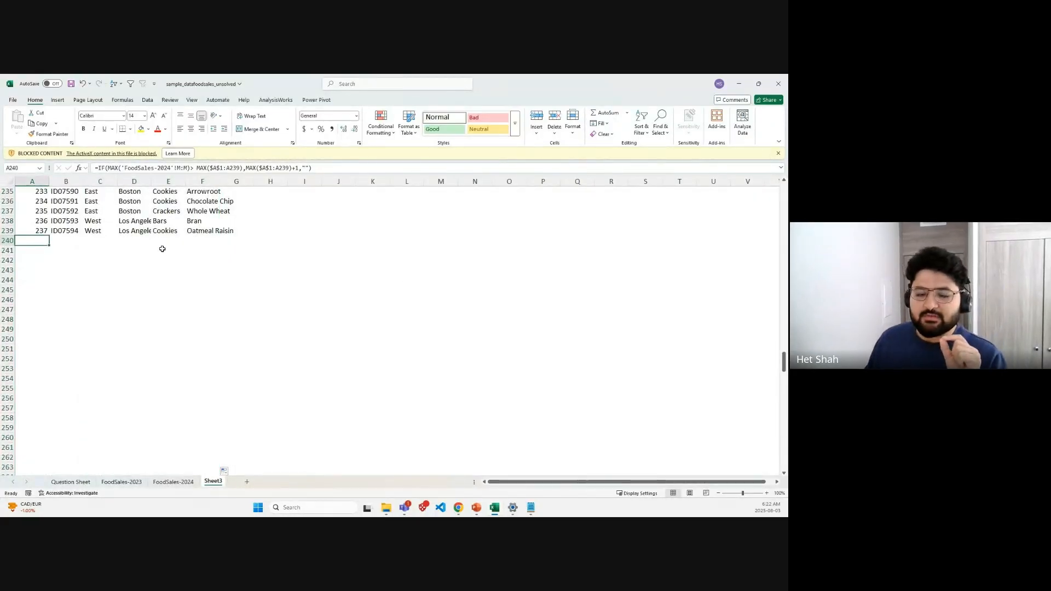
scroll(263, 312, up, 16)
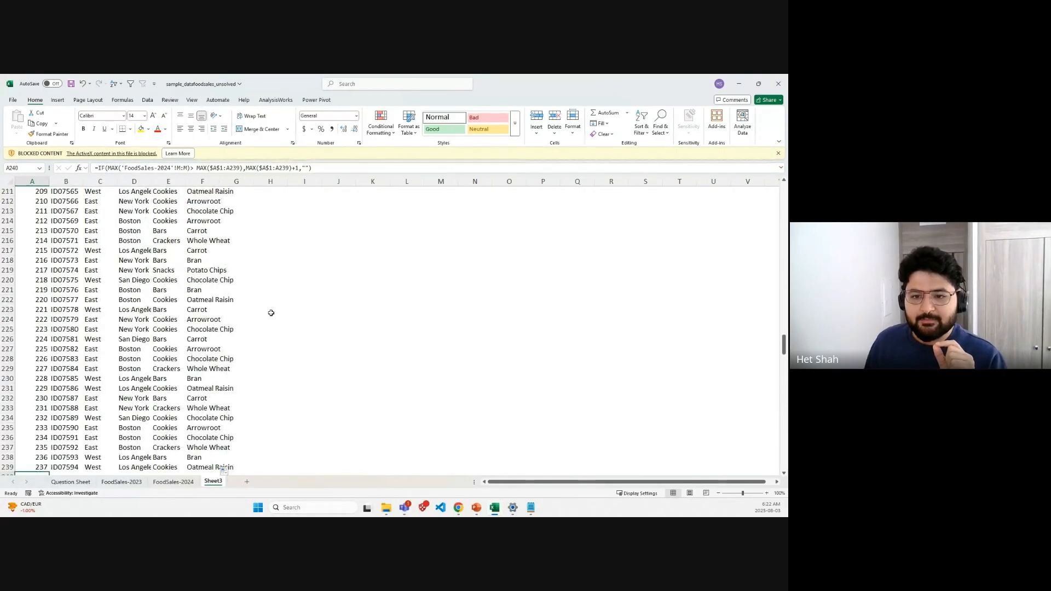
scroll(271, 313, up, 20)
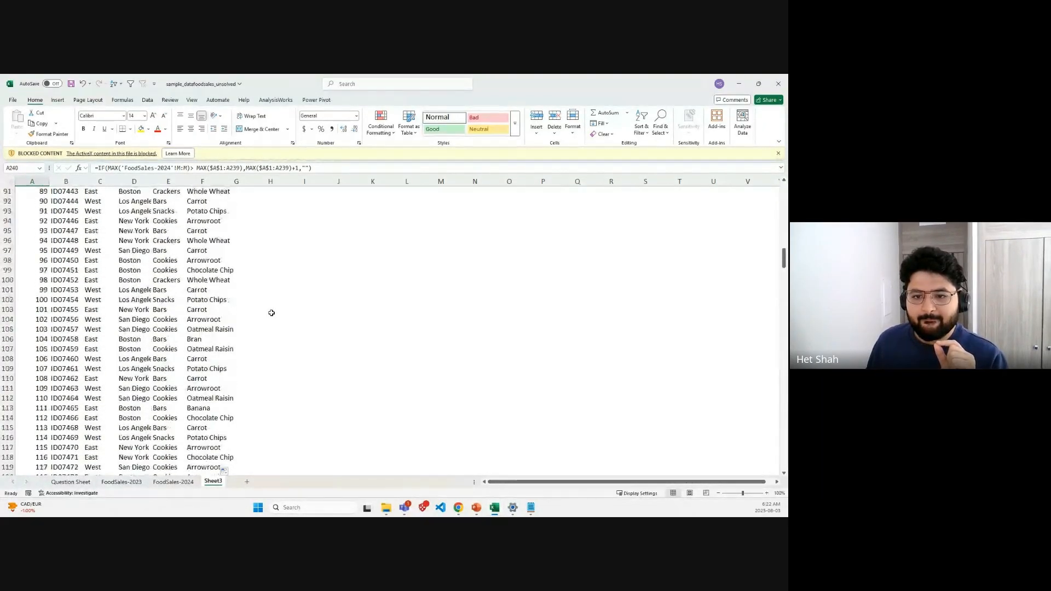
scroll(271, 312, up, 20)
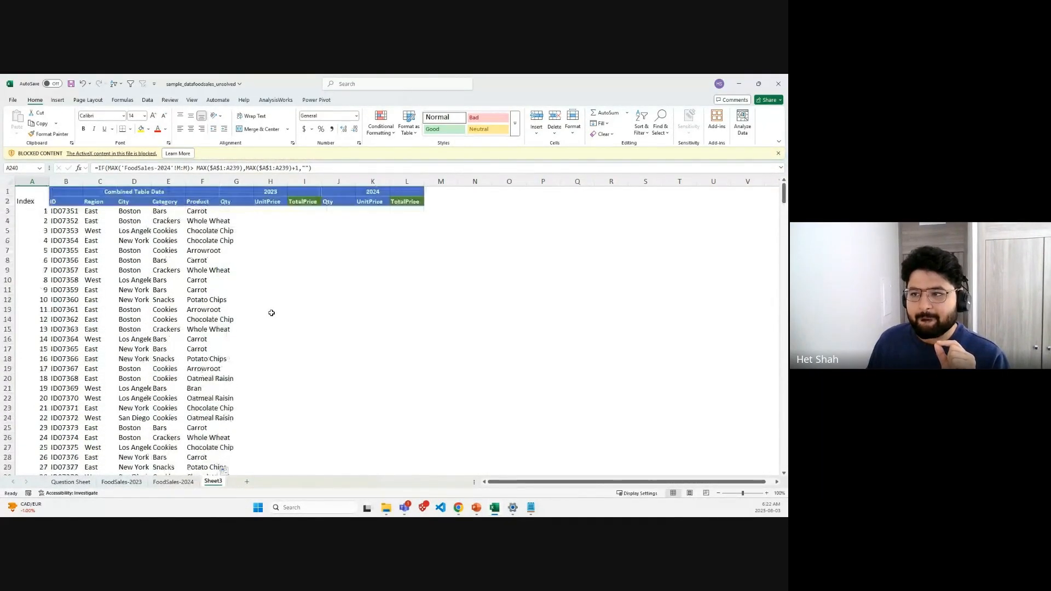
click(246, 213)
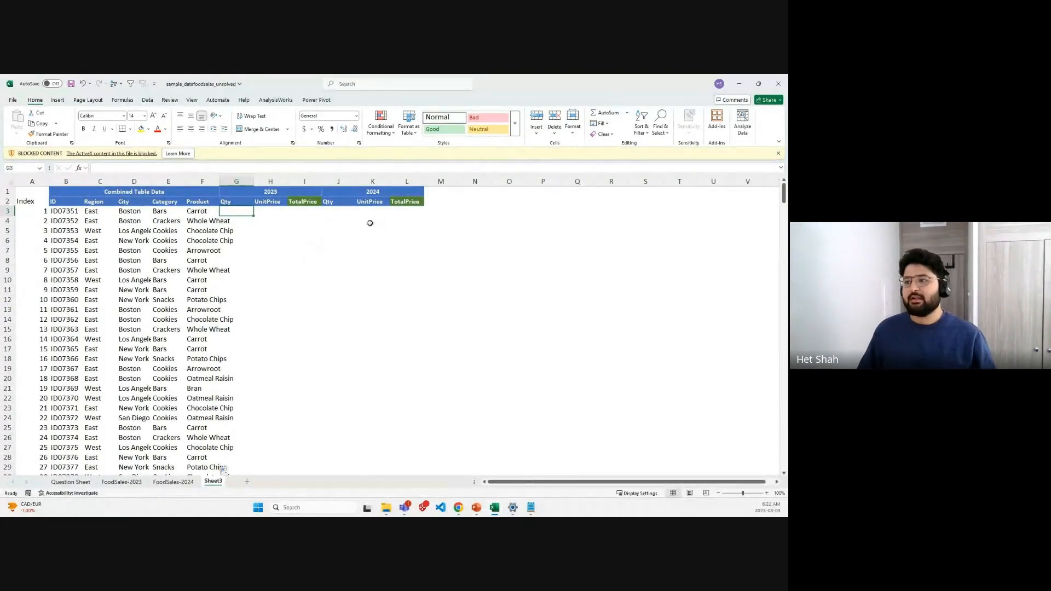
Step: Remove the blanks-only filter from the Index column on FoodSales-2024 to show all records
click(173, 482)
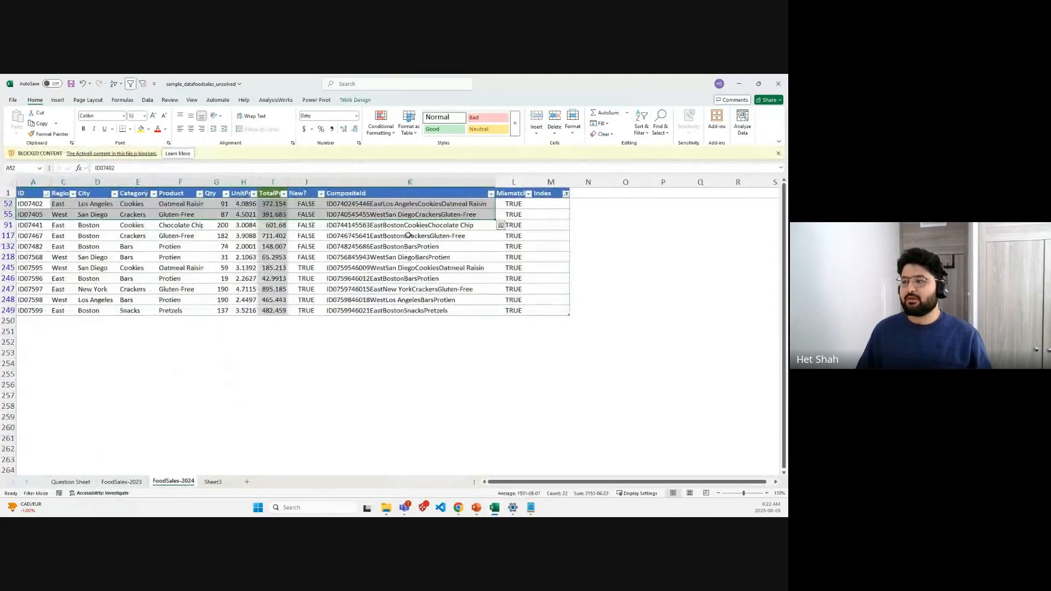
click(552, 308)
click(565, 193)
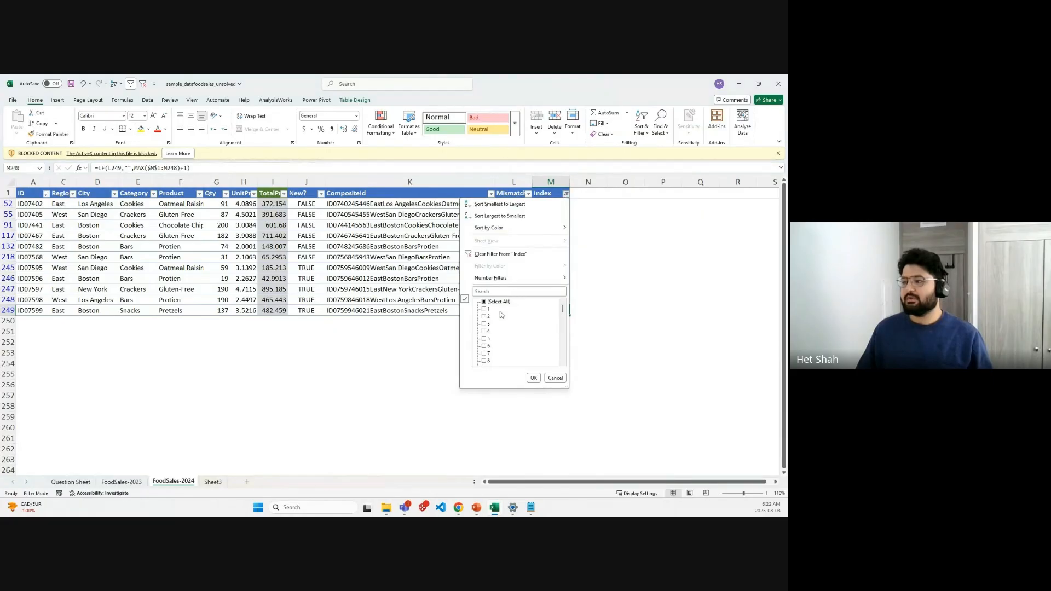
click(533, 378)
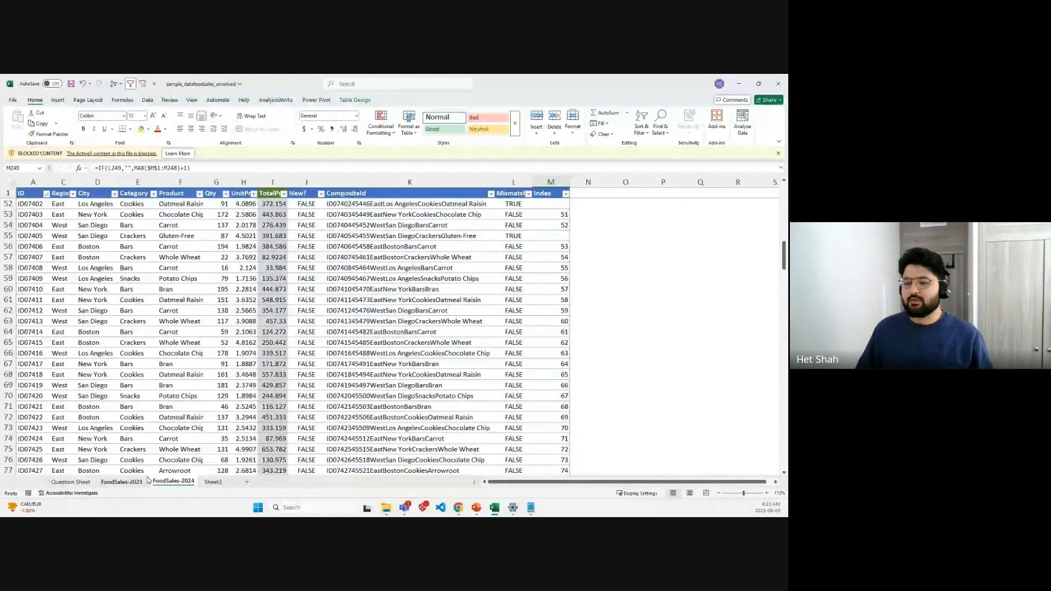
Step: Examine the ID and Qty to TotalPrice columns on FoodSales-2023 and the Index column on FoodSales-2024
click(121, 481)
click(33, 181)
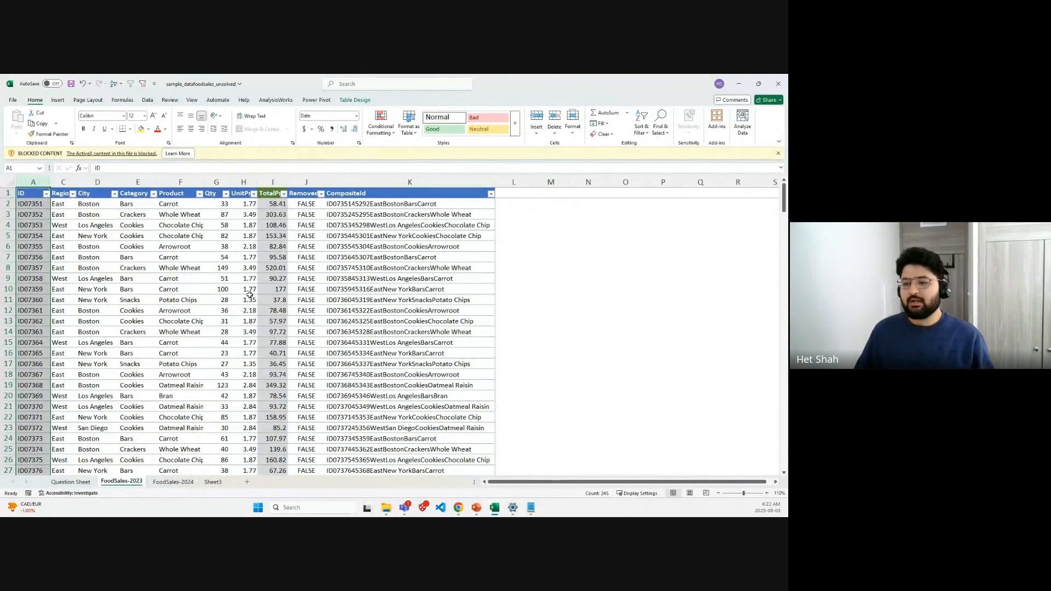
click(172, 481)
click(122, 482)
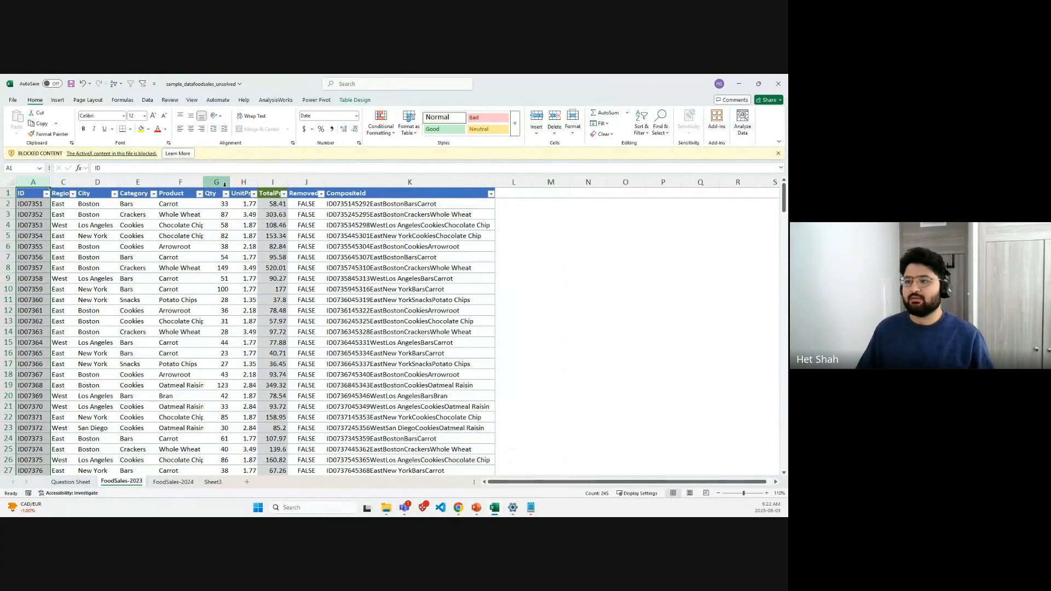
drag(222, 182, 272, 181)
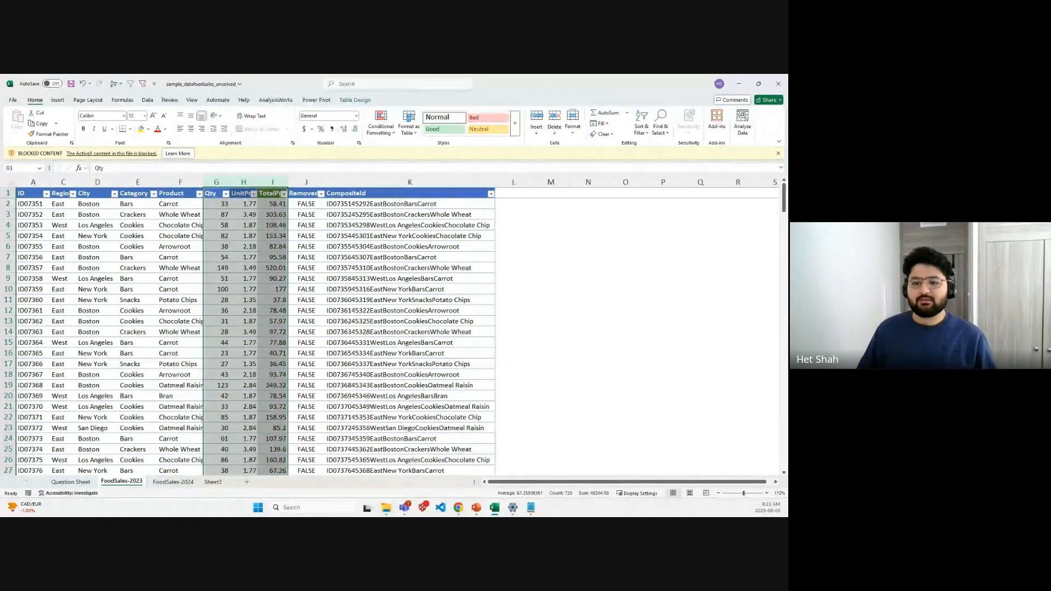
key(alt+Tab)
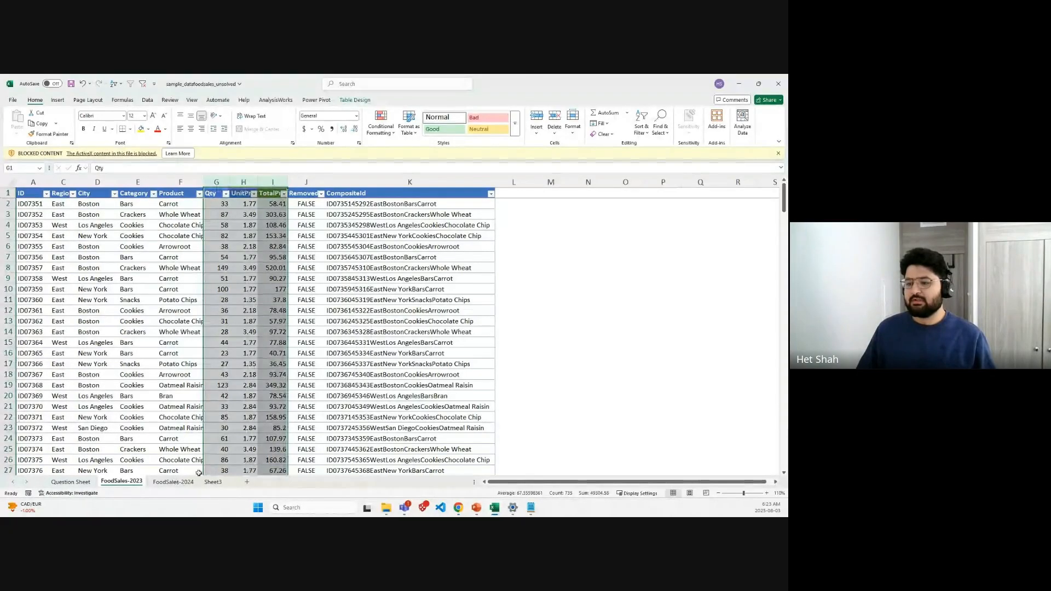
click(173, 482)
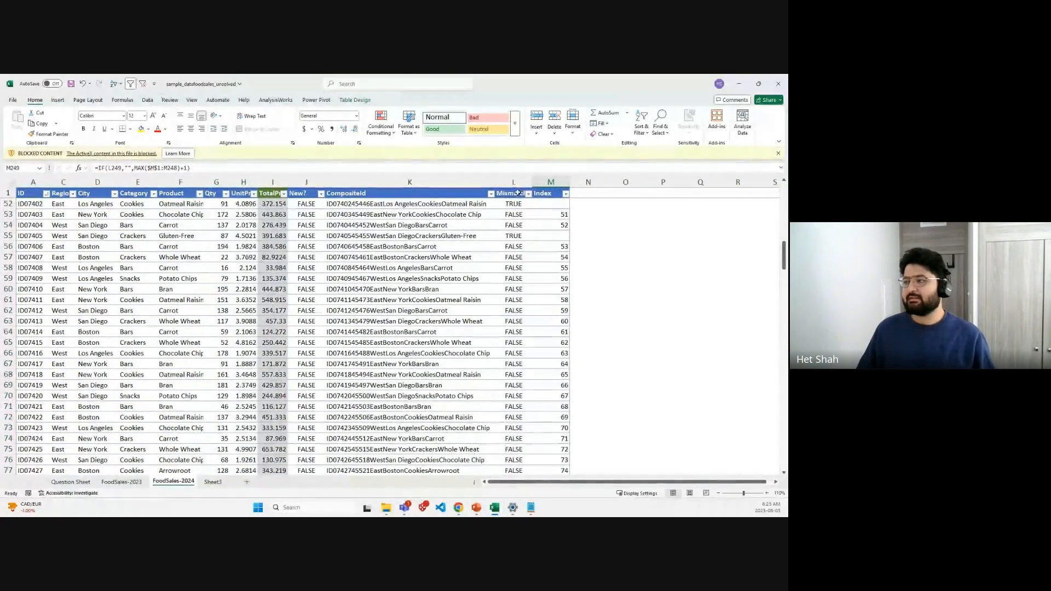
click(551, 182)
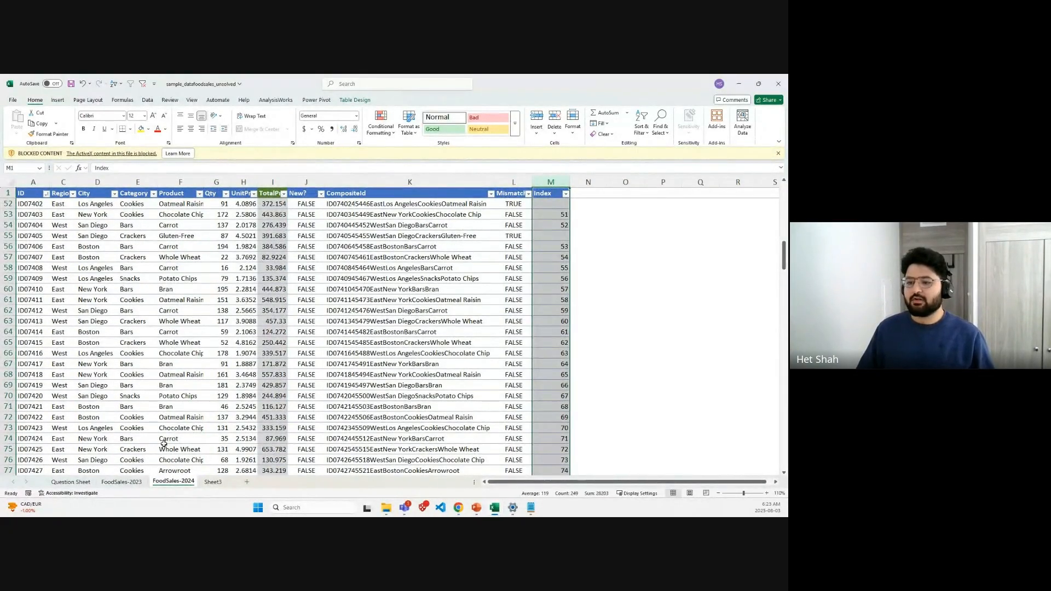
Step: Compare the FoodSales-2023 columns with the Index column on FoodSales-2024, and review the 2023 Qty column of the combined table on Sheet3
click(121, 481)
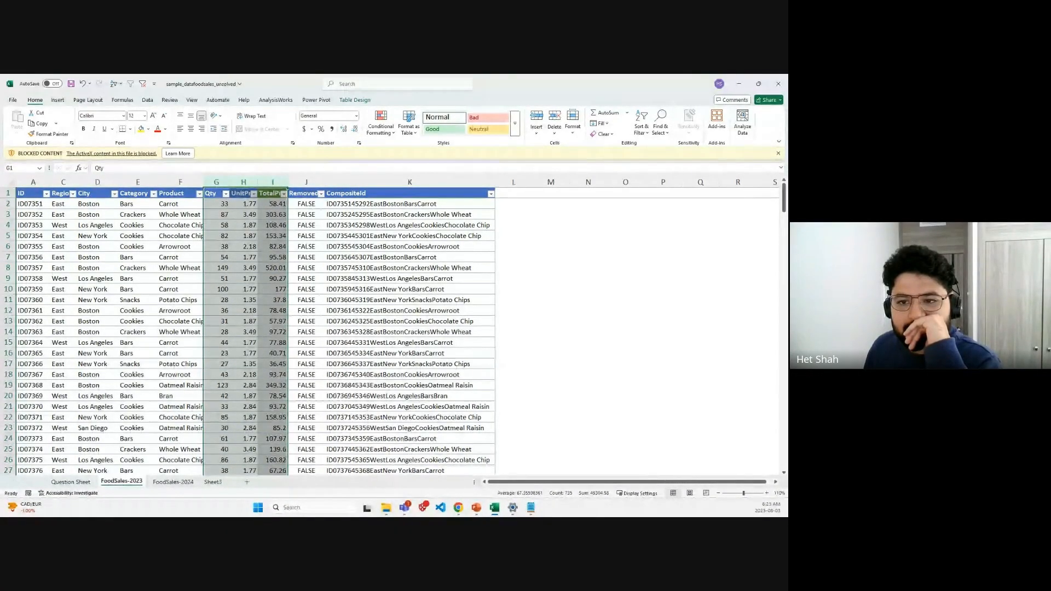
key(alt+Tab)
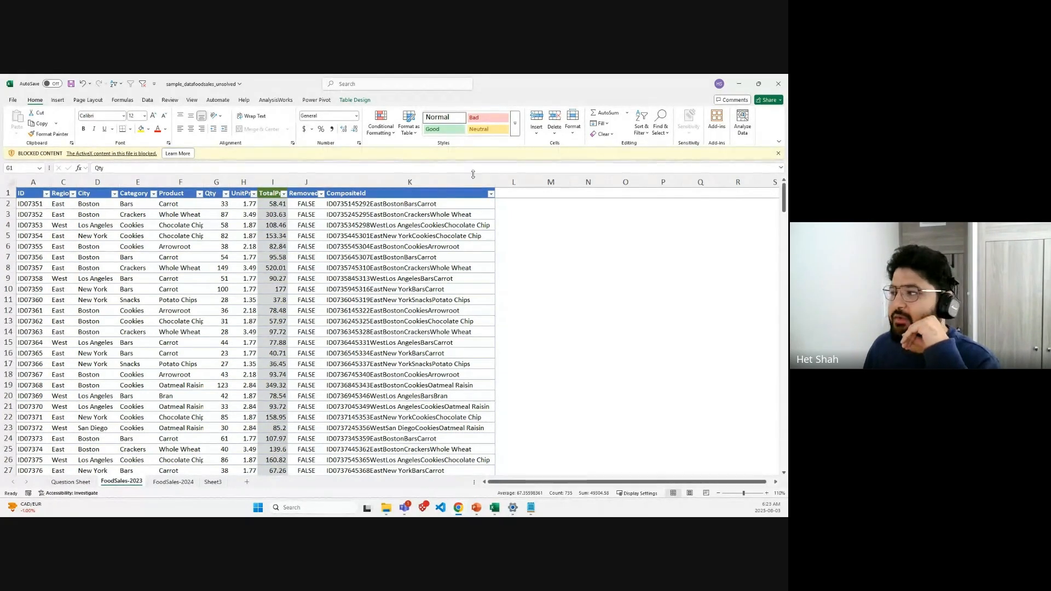
click(515, 182)
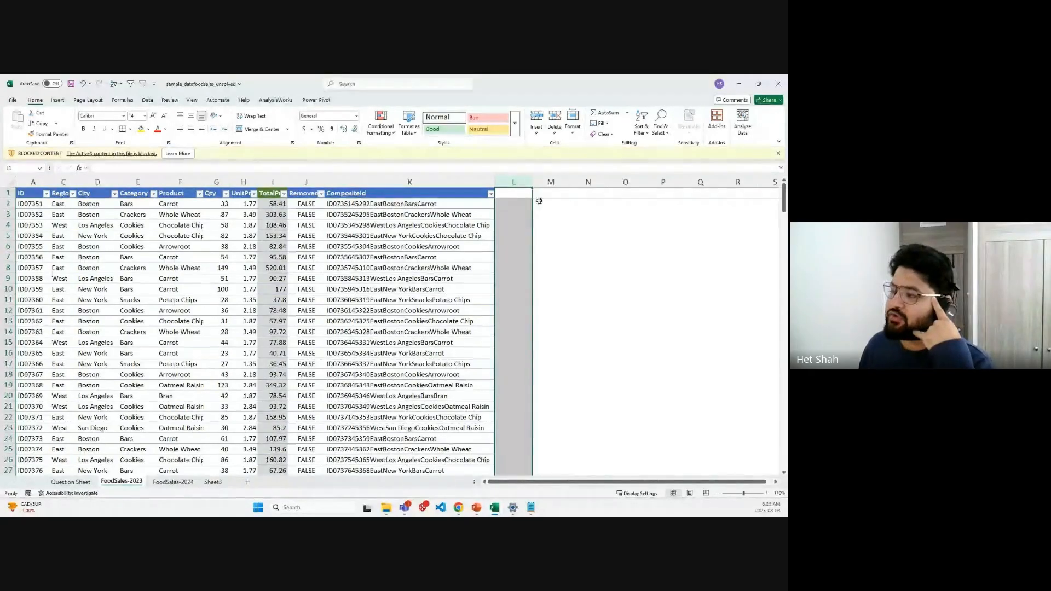
click(164, 484)
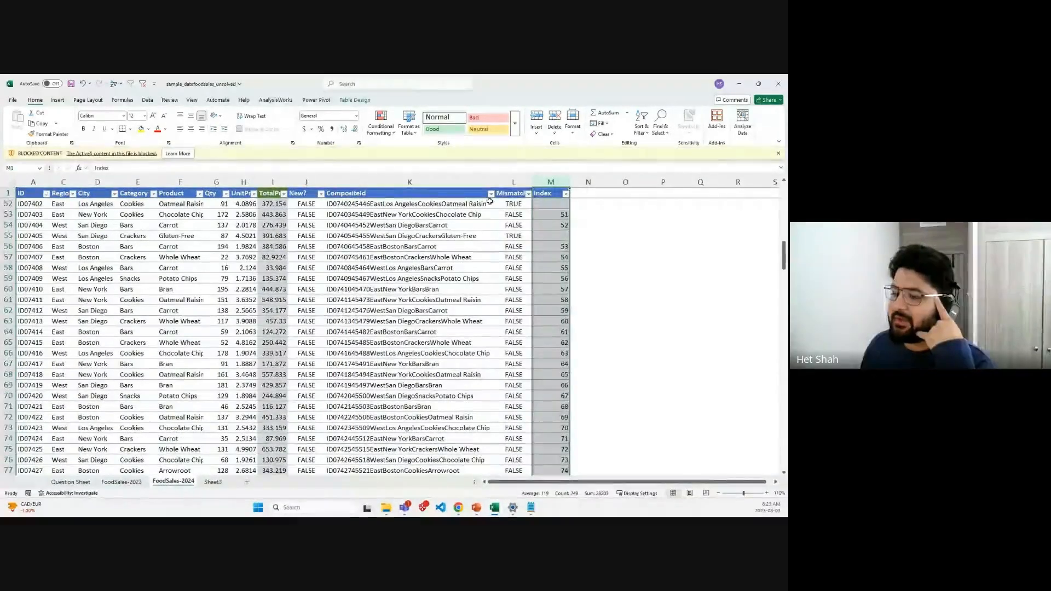
click(121, 482)
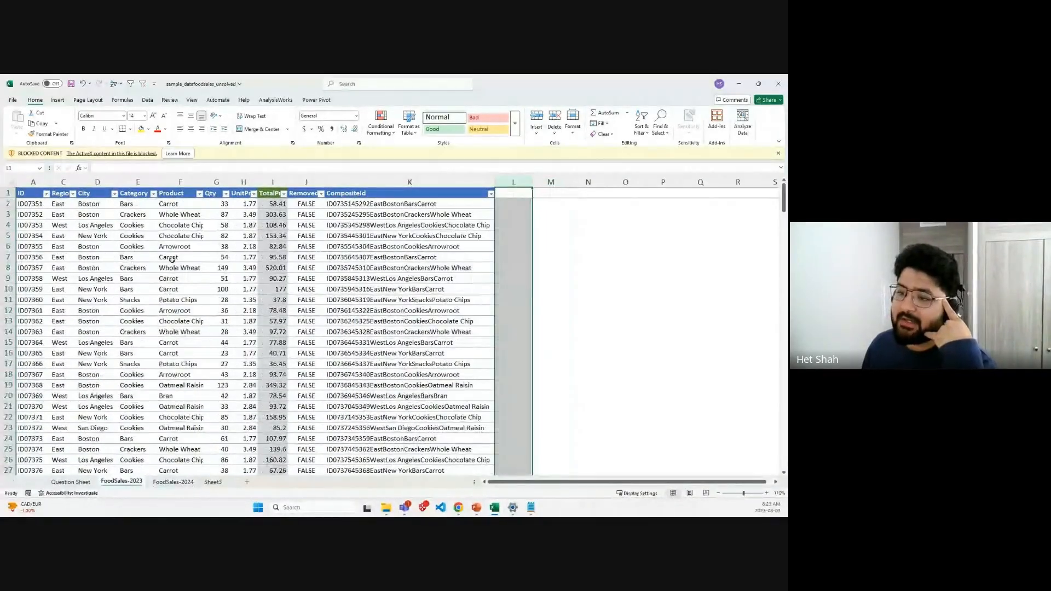
click(123, 291)
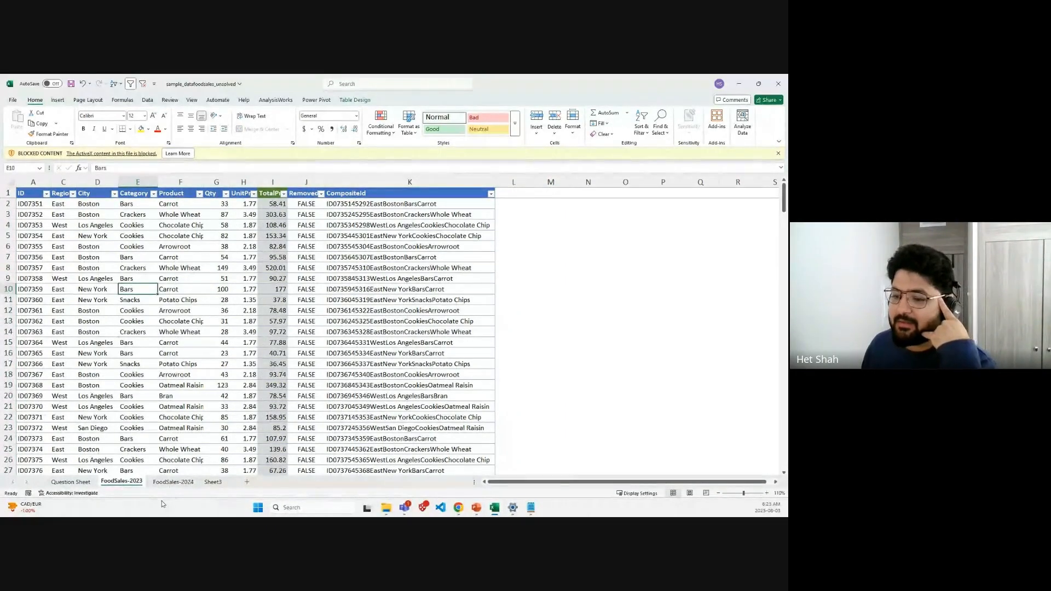
click(169, 482)
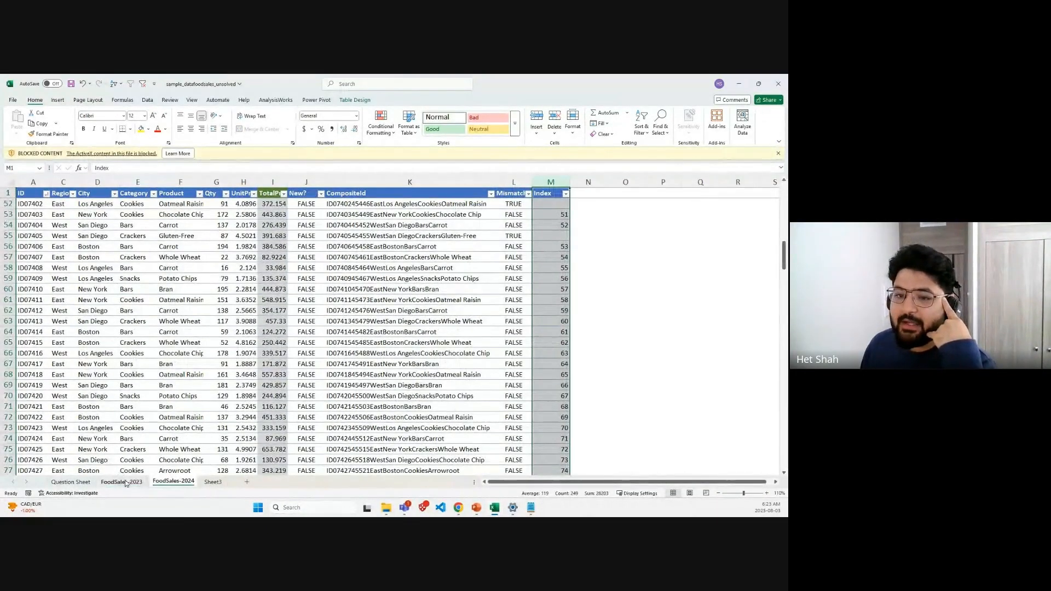
click(121, 482)
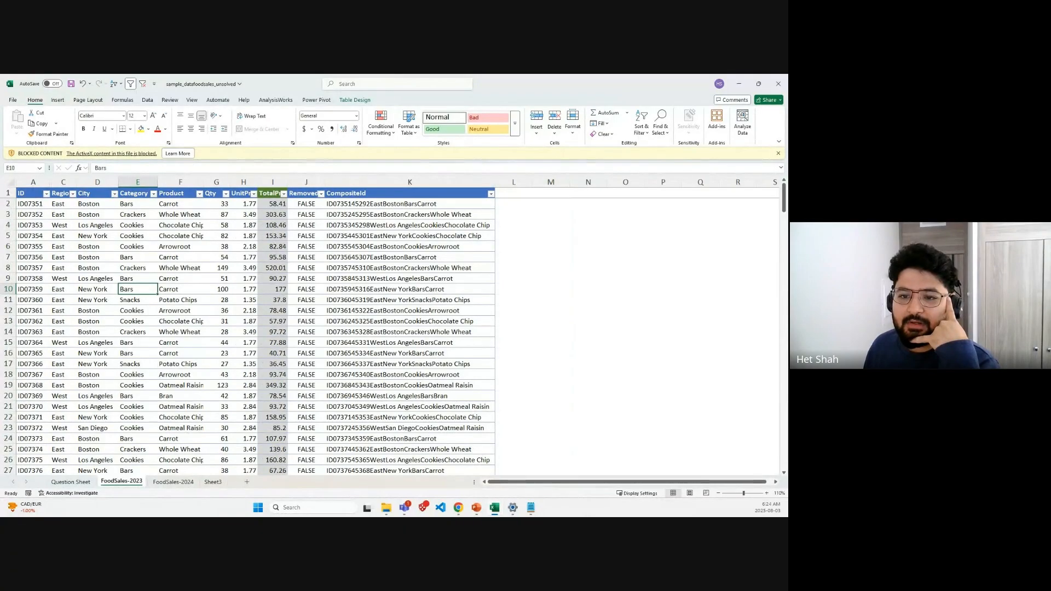
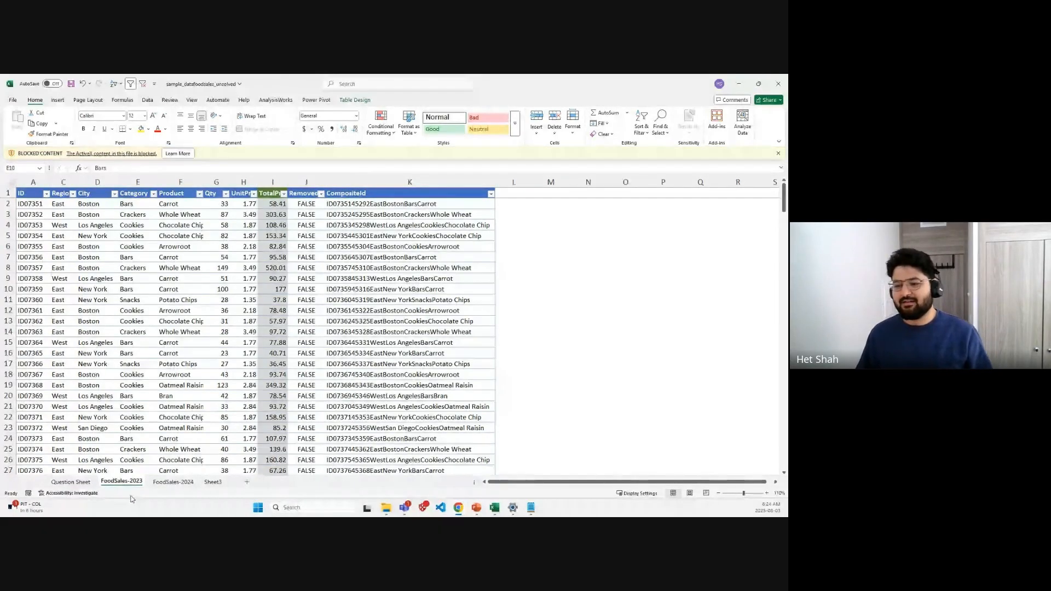
click(188, 482)
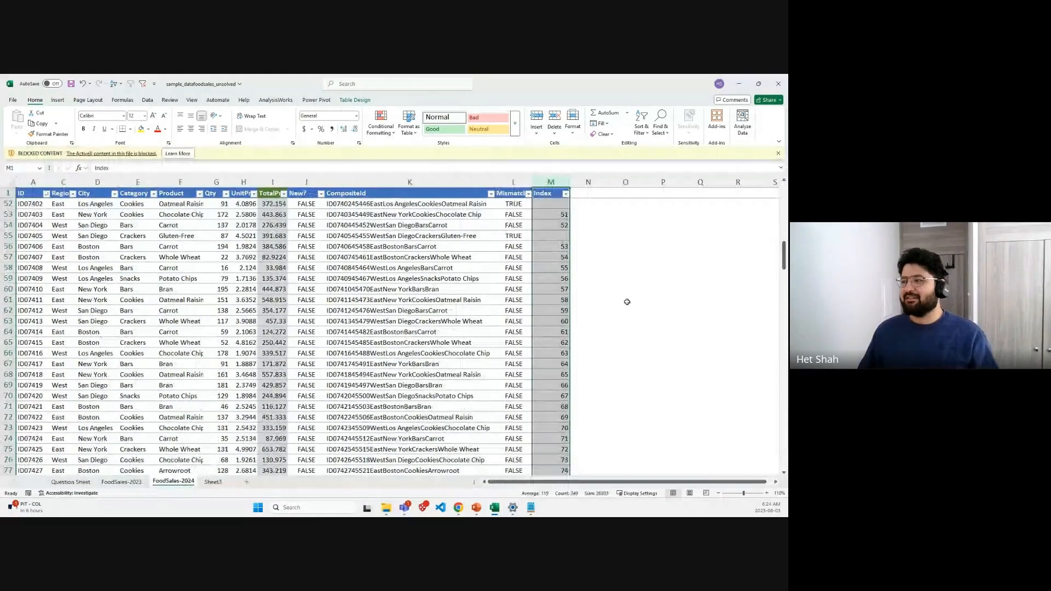
scroll(580, 298, up, 15)
scroll(576, 296, up, 2)
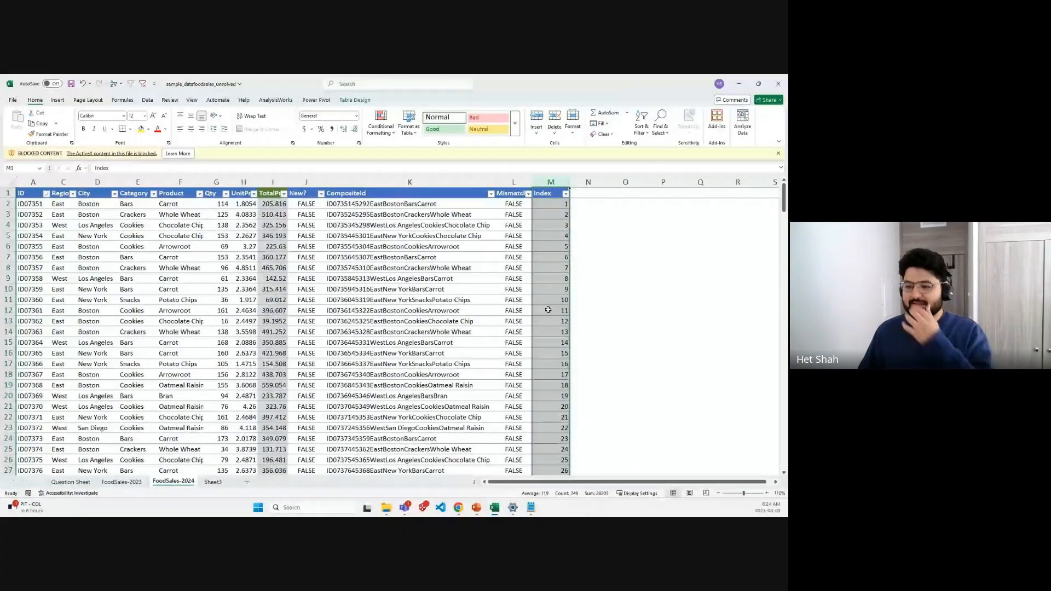
click(213, 482)
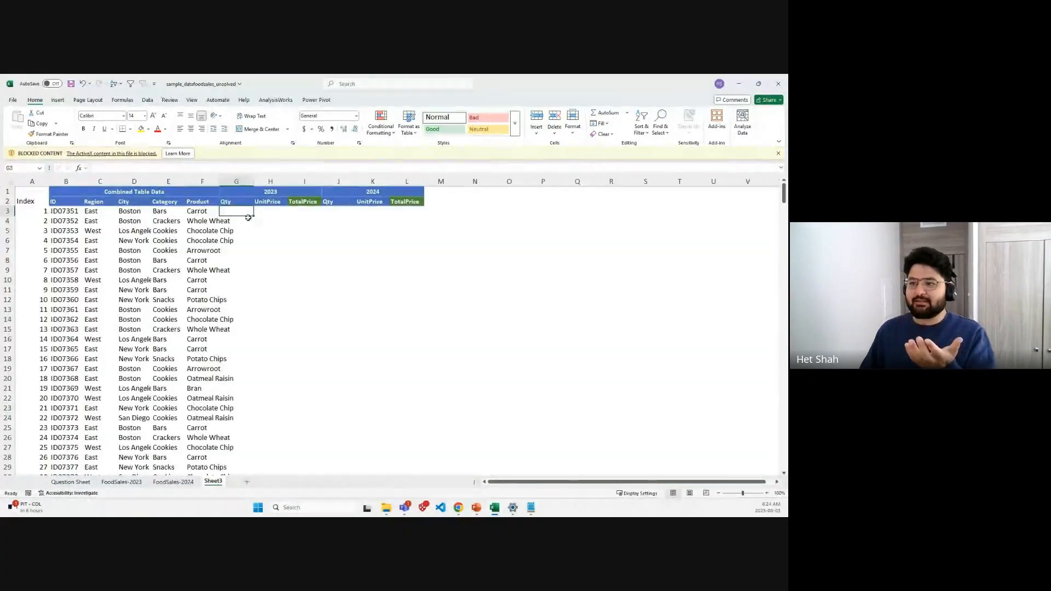
Step: Compare the first record on FoodSales-2023 and FoodSales-2024, and inspect the CompositeId formula in K2 on FoodSales-2023
click(121, 482)
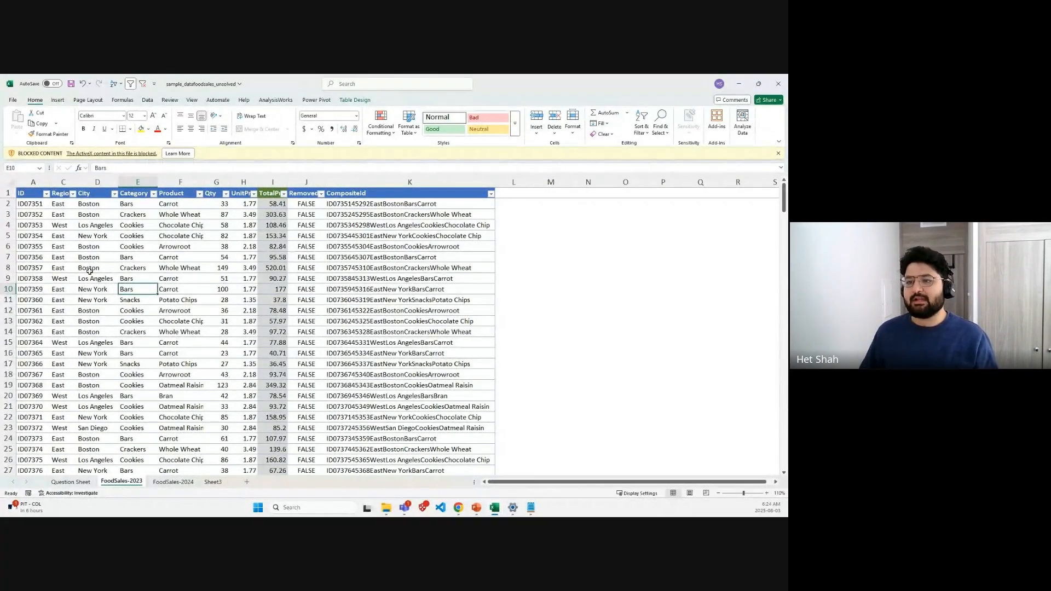
click(8, 203)
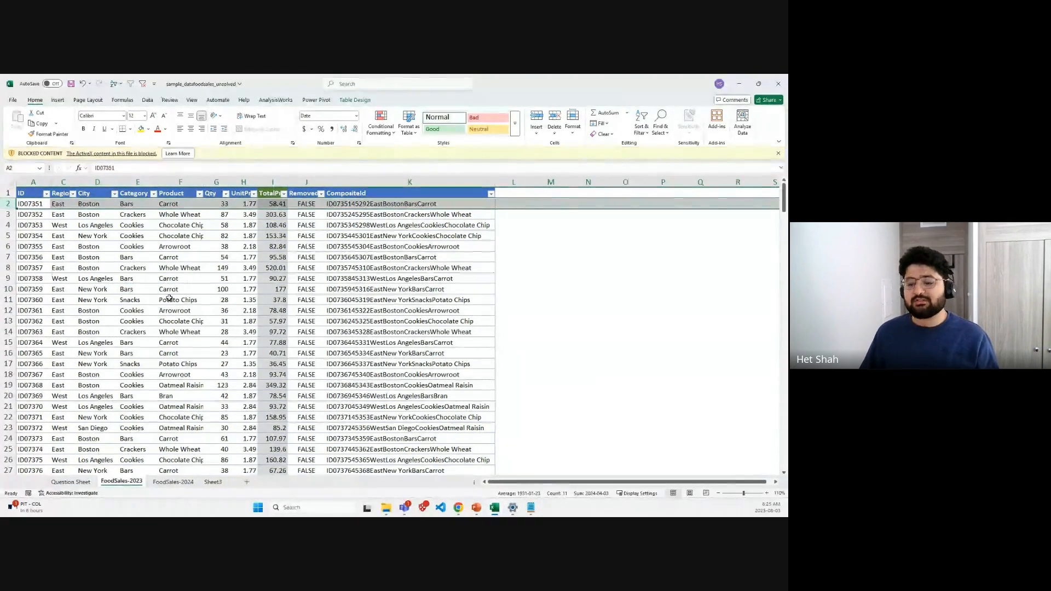
click(174, 482)
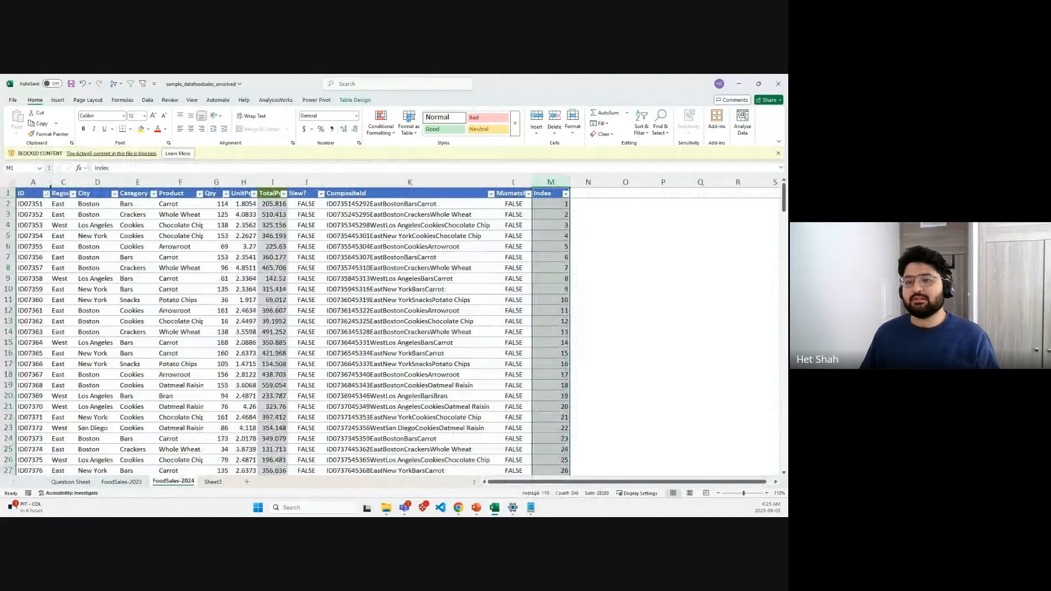
click(9, 203)
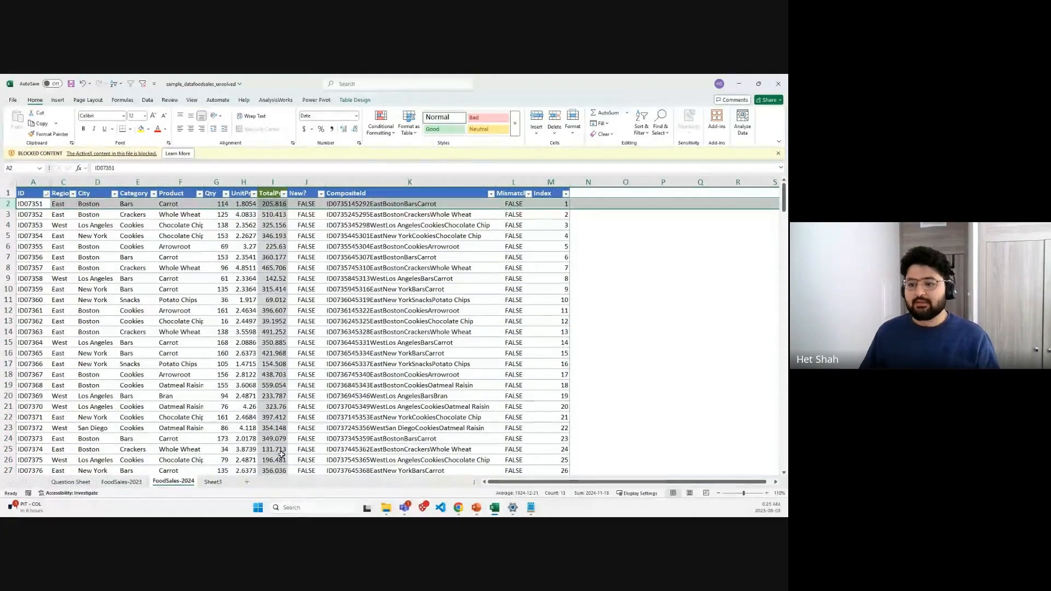
click(135, 483)
click(170, 482)
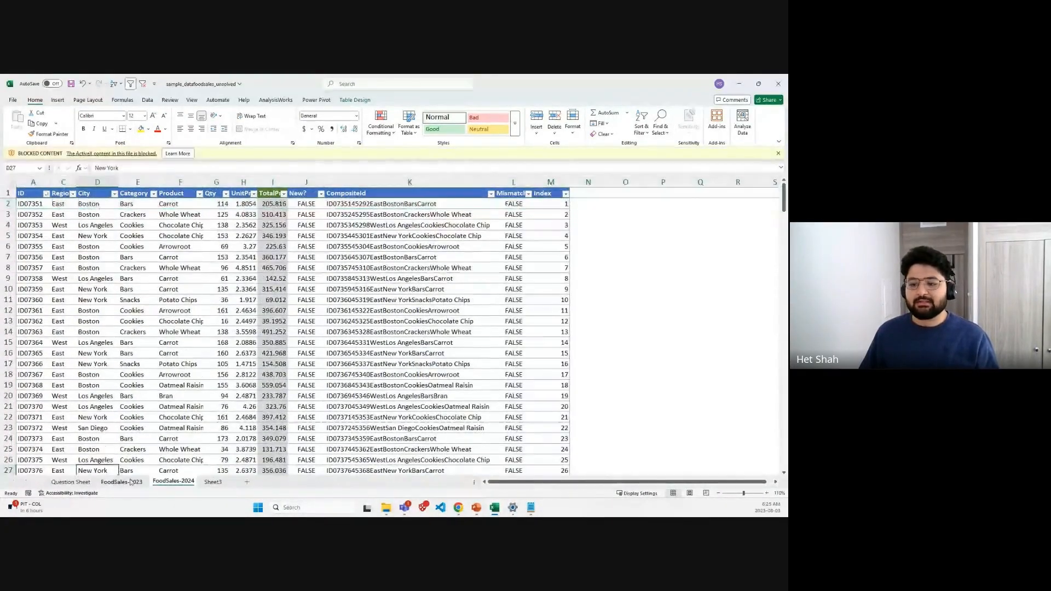
click(122, 482)
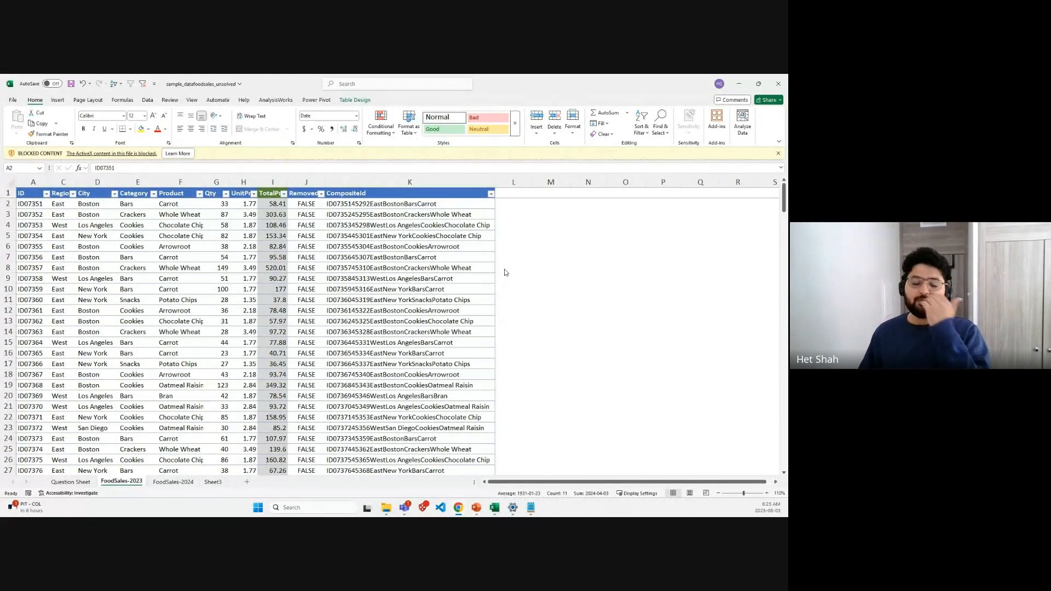
click(400, 205)
click(400, 205)
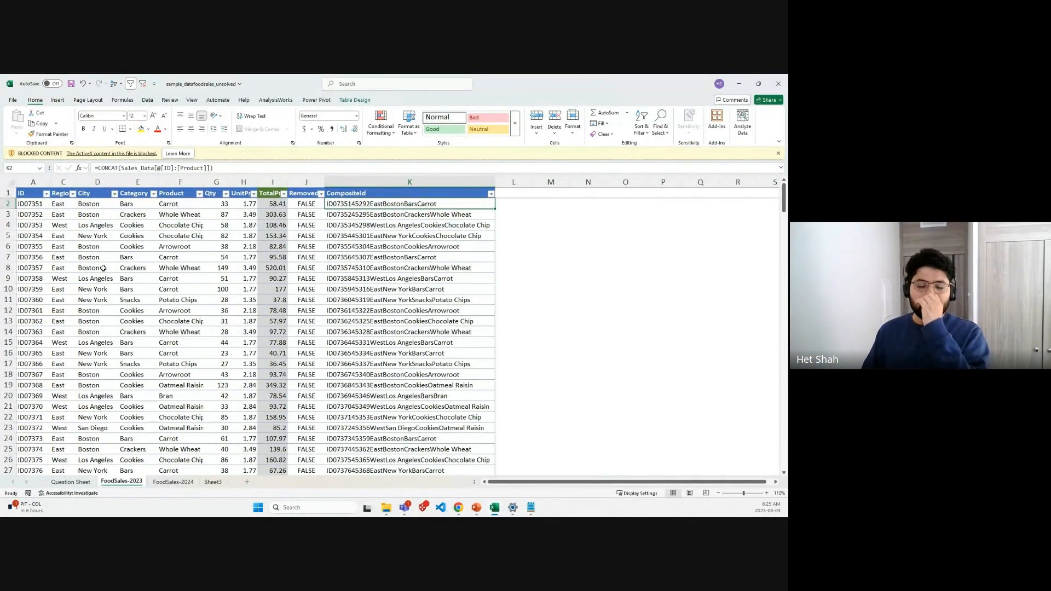
Step: Add a table column headed IndexCopy in L1 on FoodSales-2023, directly after CompositeId
click(528, 191)
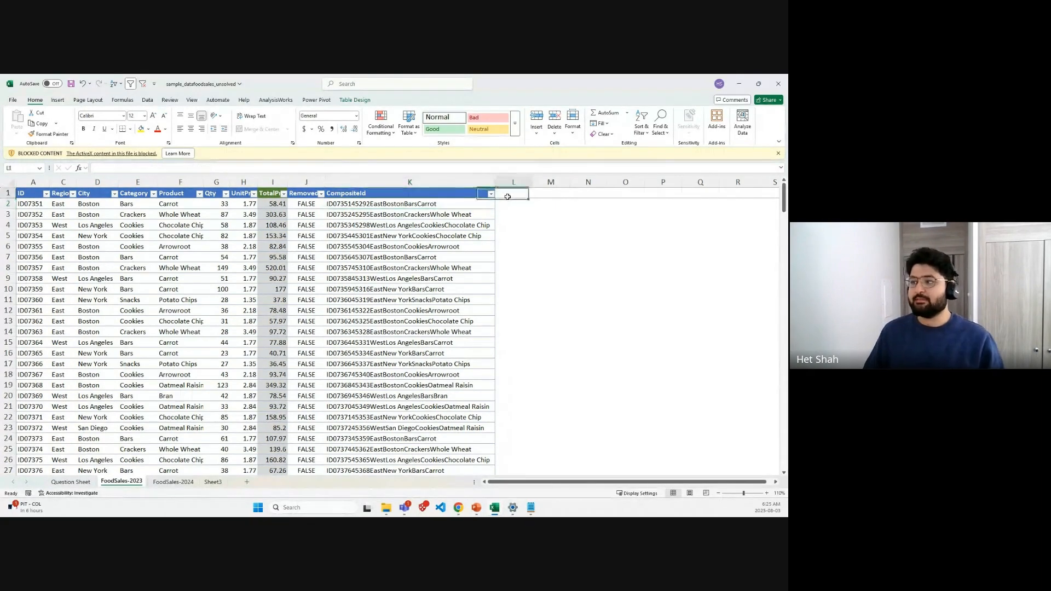
text(Index)
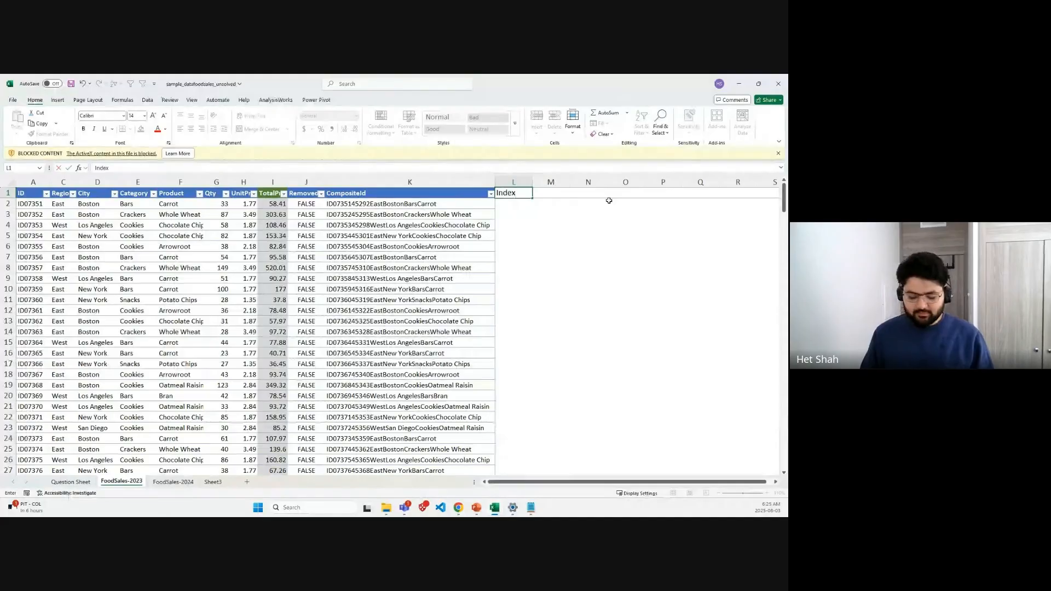
text(Copy)
key(Return)
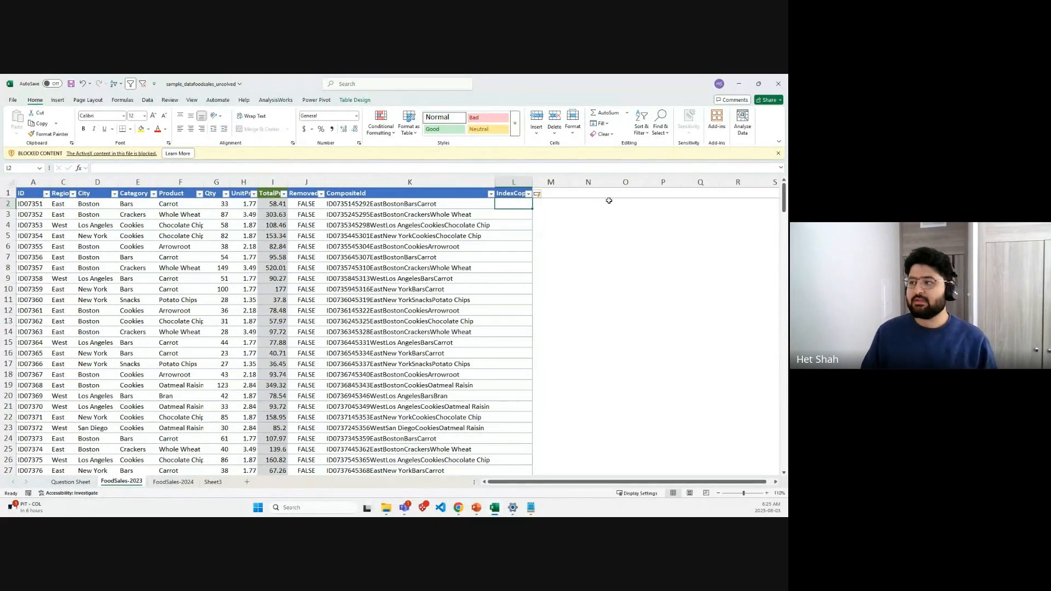
Step: Start an INDEX formula in L2 with the Index column M:M of FoodSales-2024 as its array
text(=)
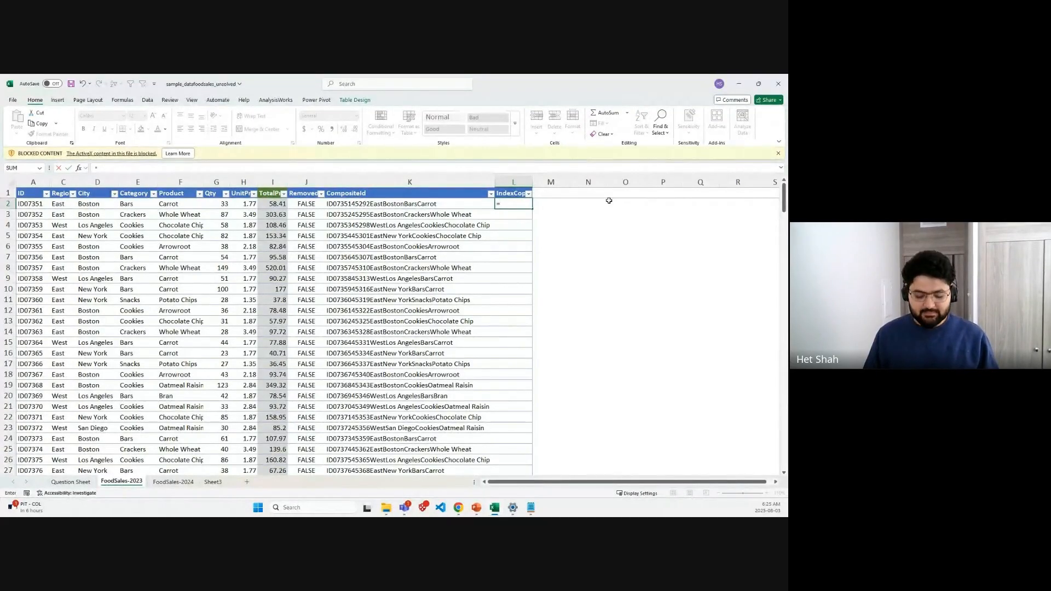
text(INDEX()
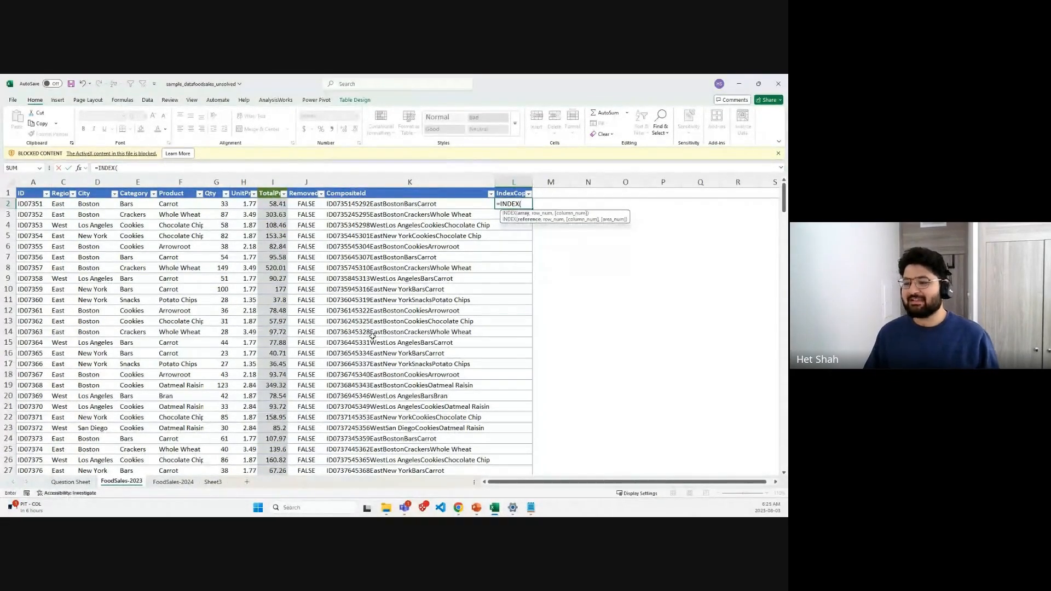
click(189, 482)
click(550, 182)
click(245, 170)
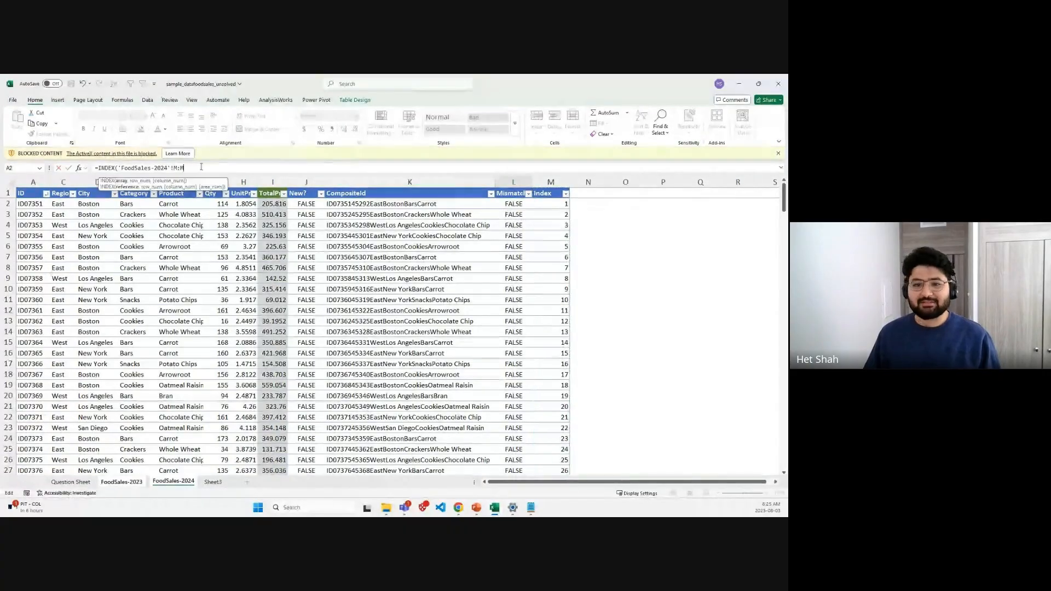
text(,)
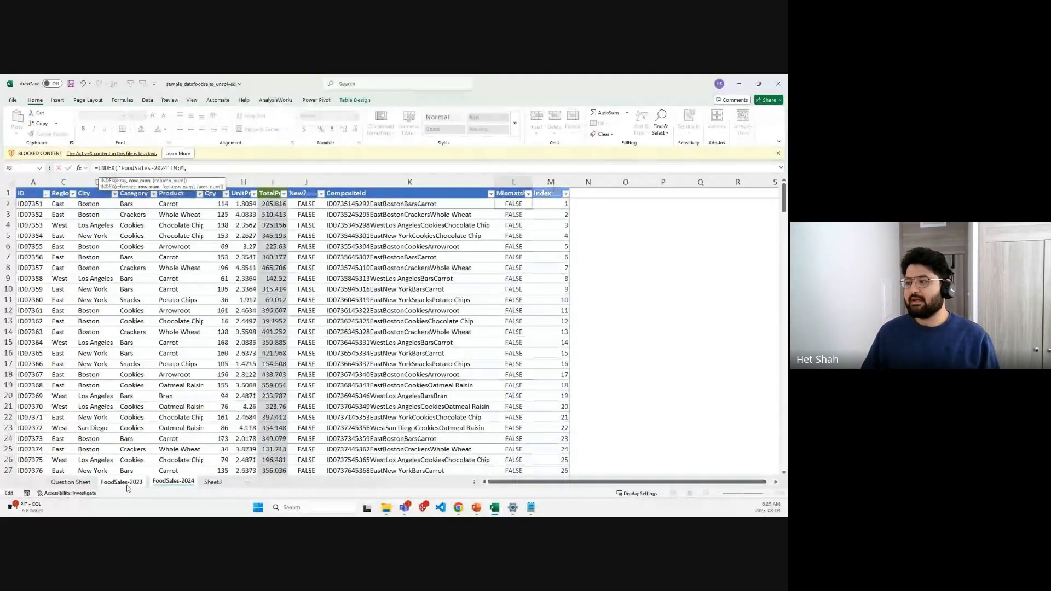
key(ctrl+Page_Up)
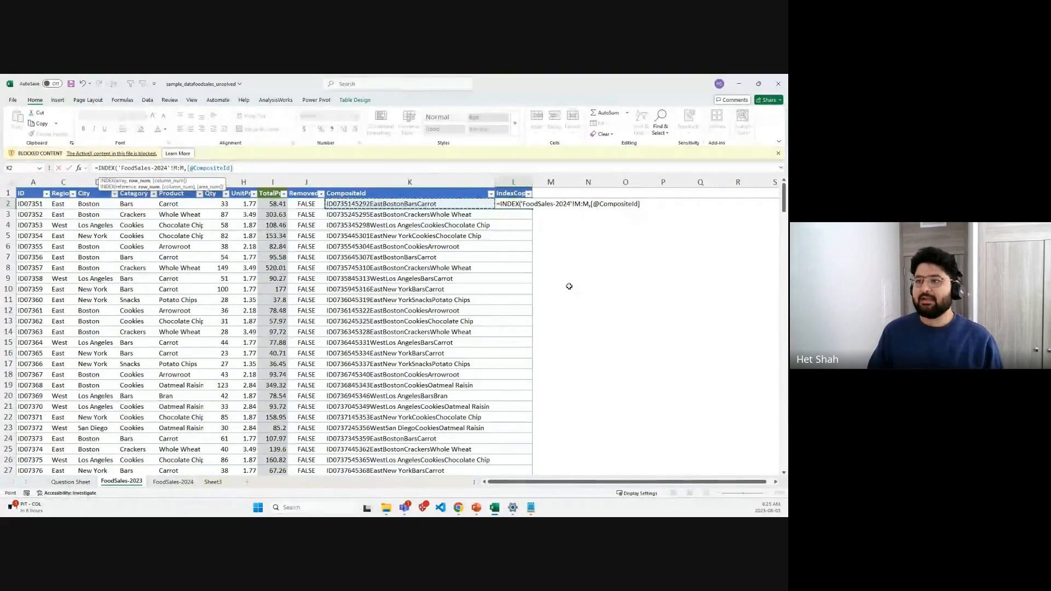
text(,)
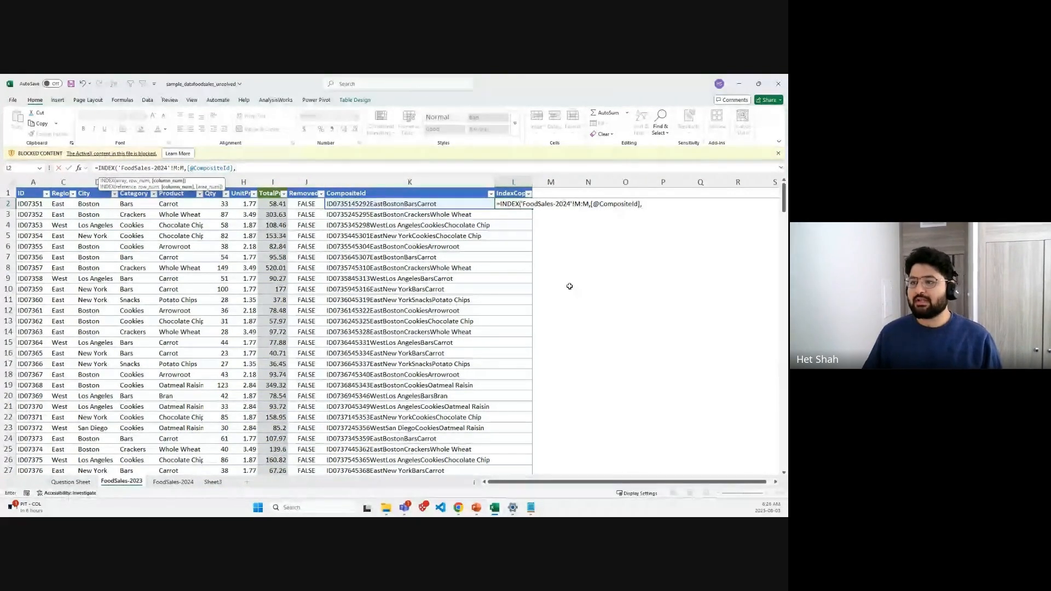
click(173, 482)
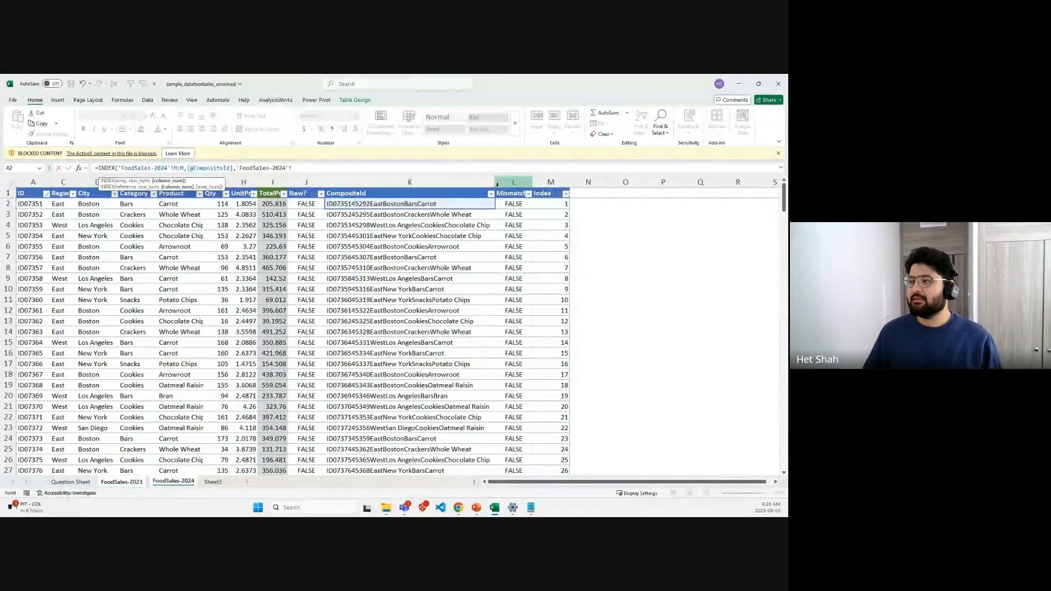
click(410, 182)
click(314, 168)
text(,0)
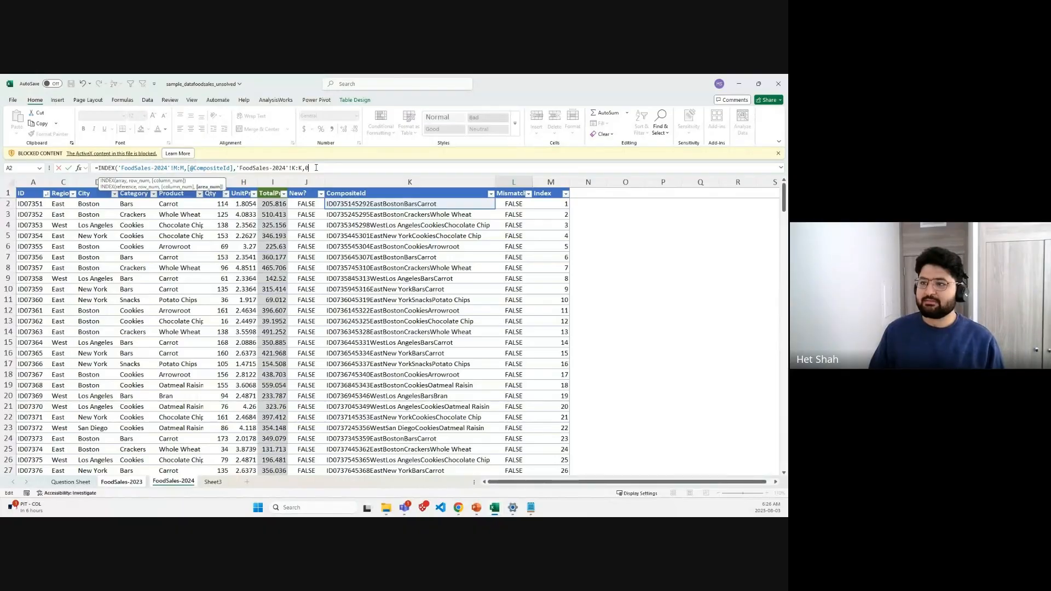
Step: Wrap the CompositeId lookup arguments in MATCH, commit the INDEX/MATCH formula to fill IndexCopy, and select L2
text(M)
text(MATCH)
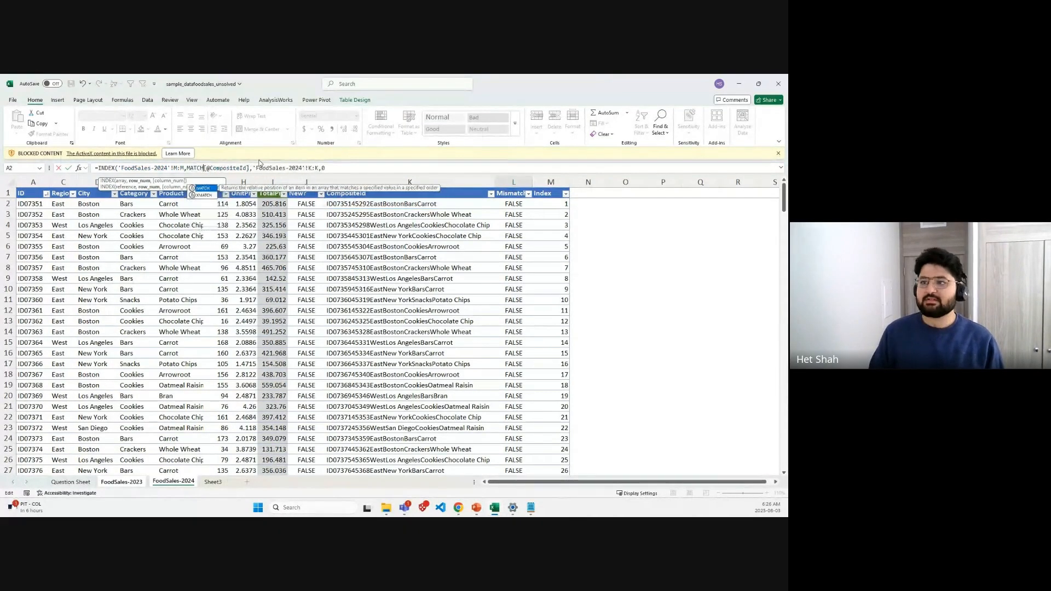
text(()
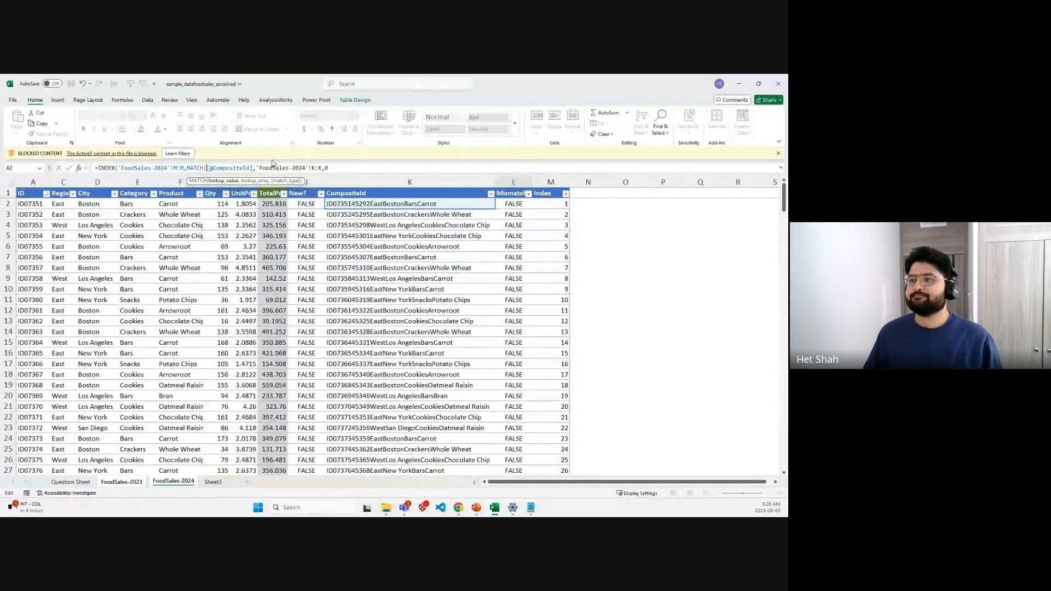
click(335, 166)
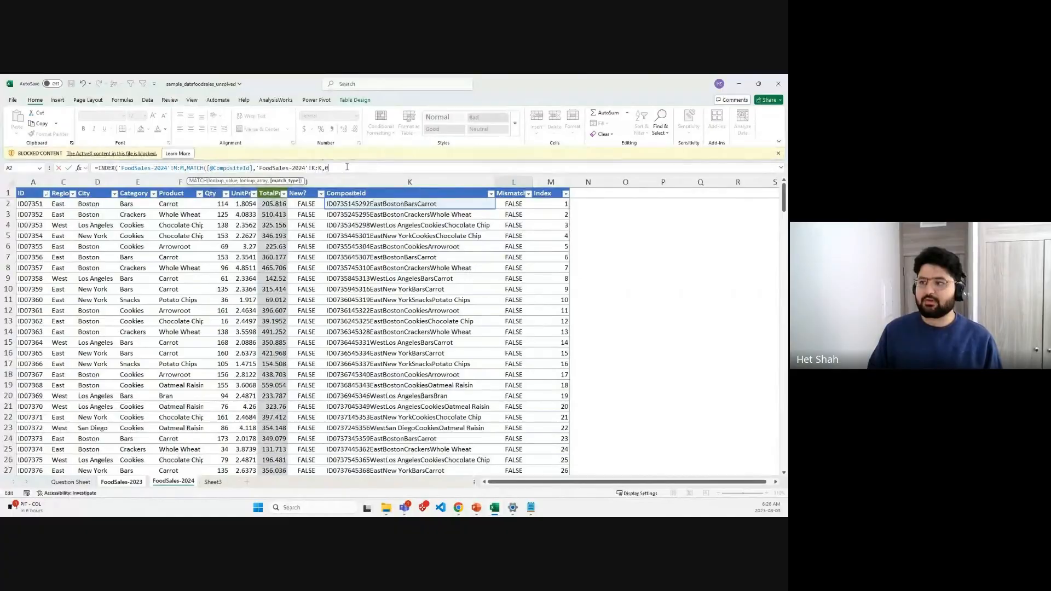
text()))
key(Return)
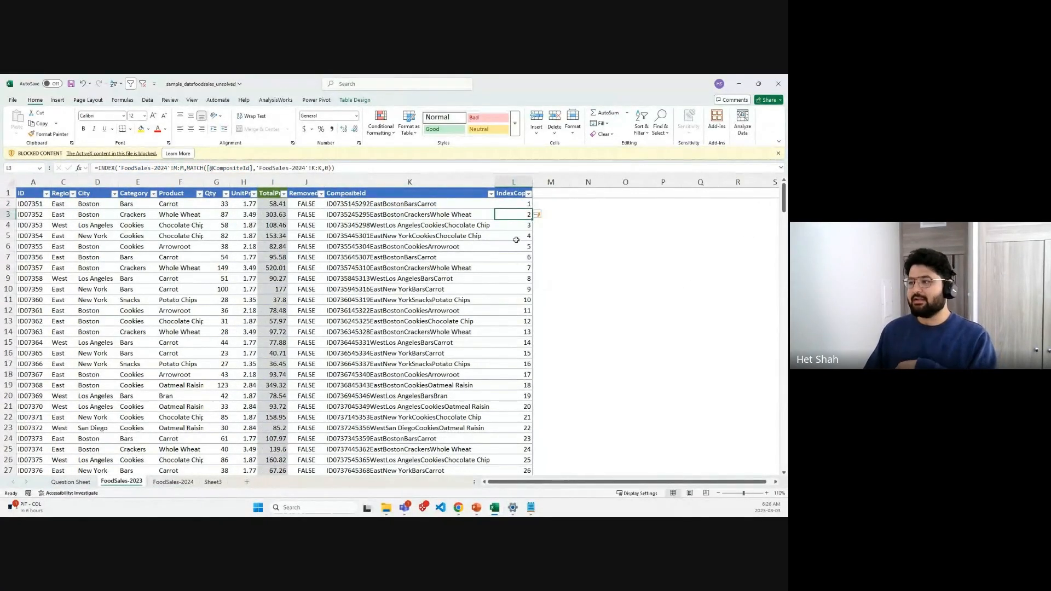
click(517, 203)
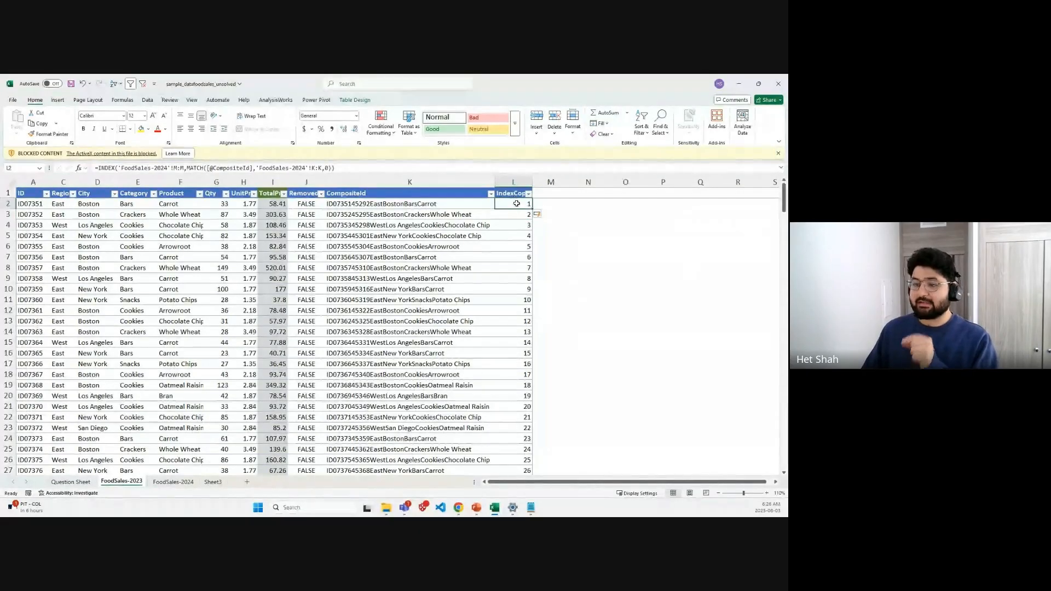
Step: Compare the Index column on FoodSales-2024 with the CompositeId and IndexCopy columns on FoodSales-2023
click(180, 482)
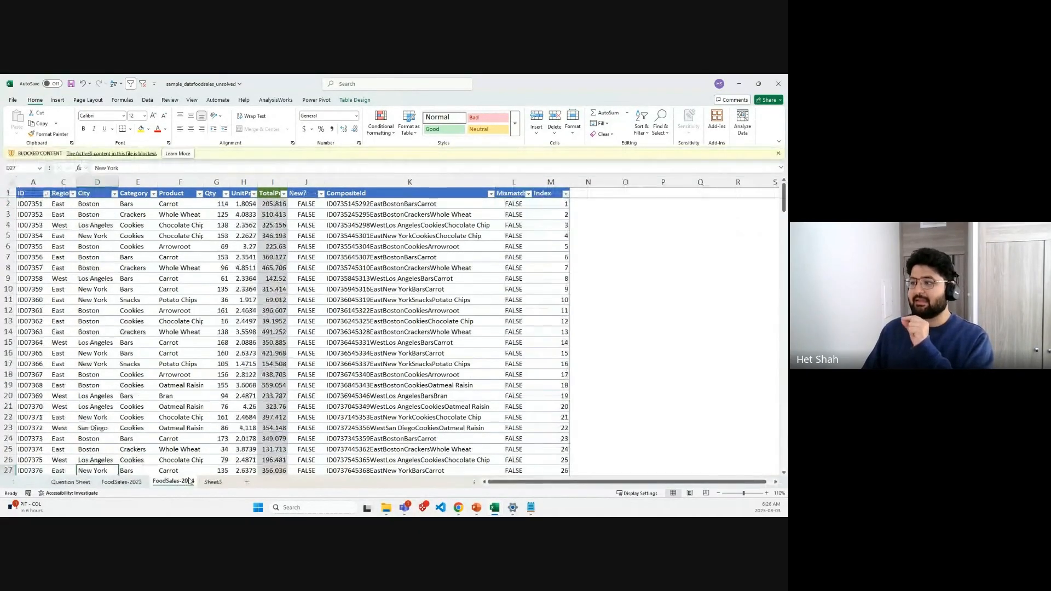
click(550, 204)
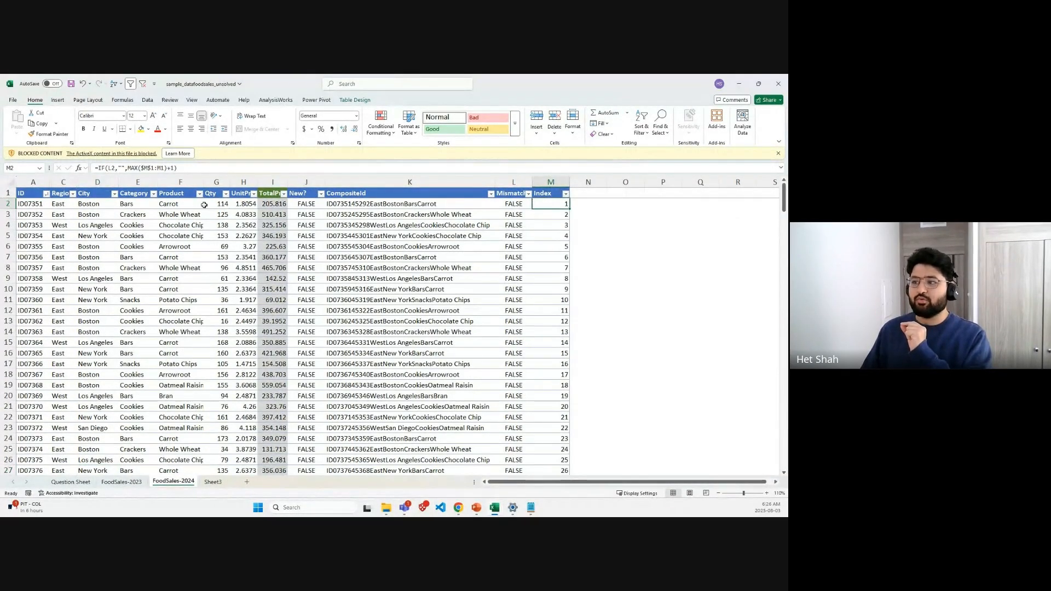
click(121, 482)
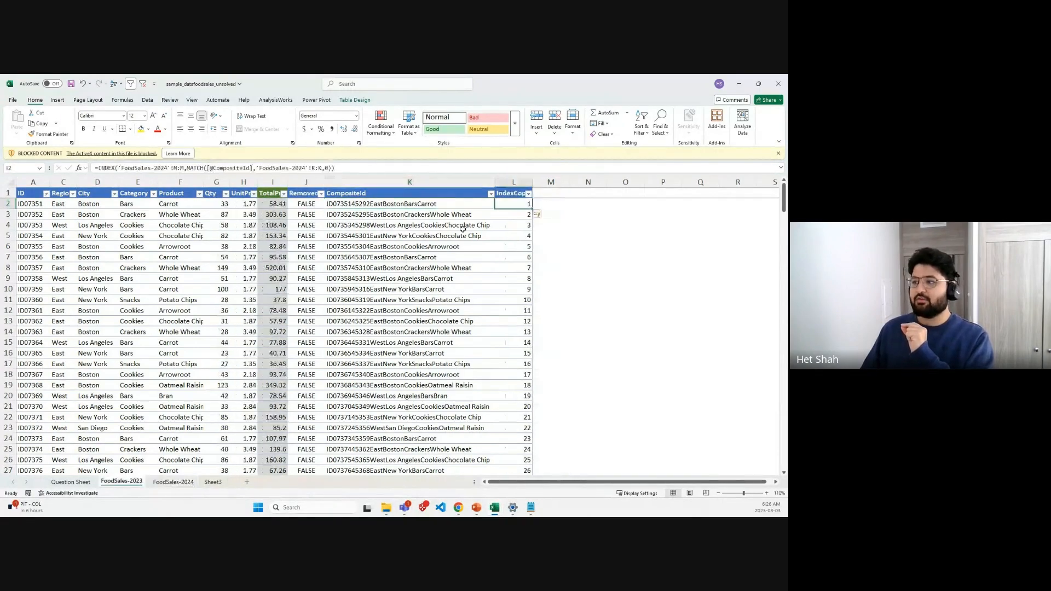
click(425, 204)
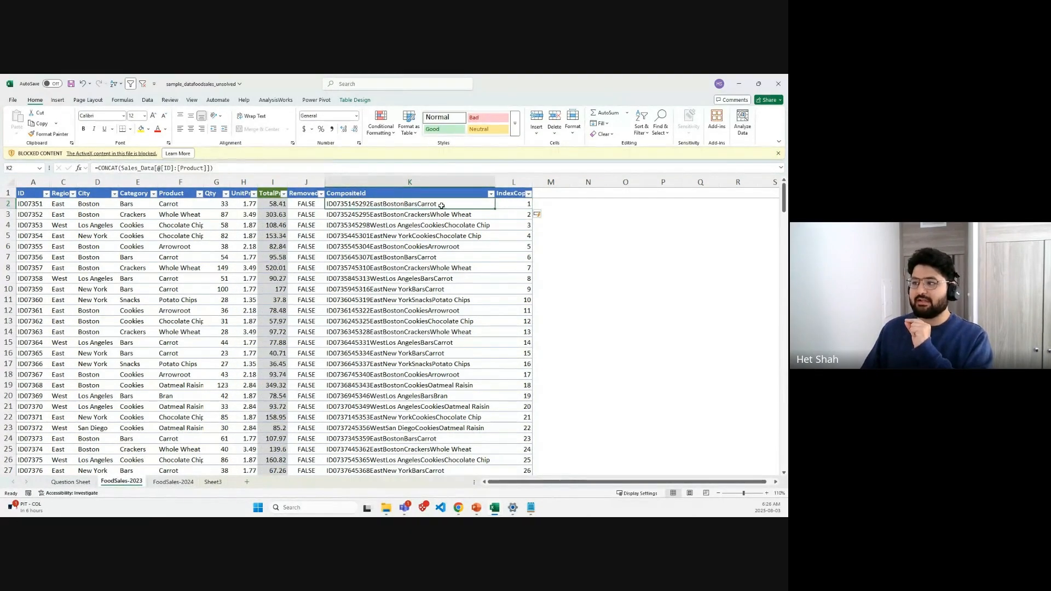
click(173, 482)
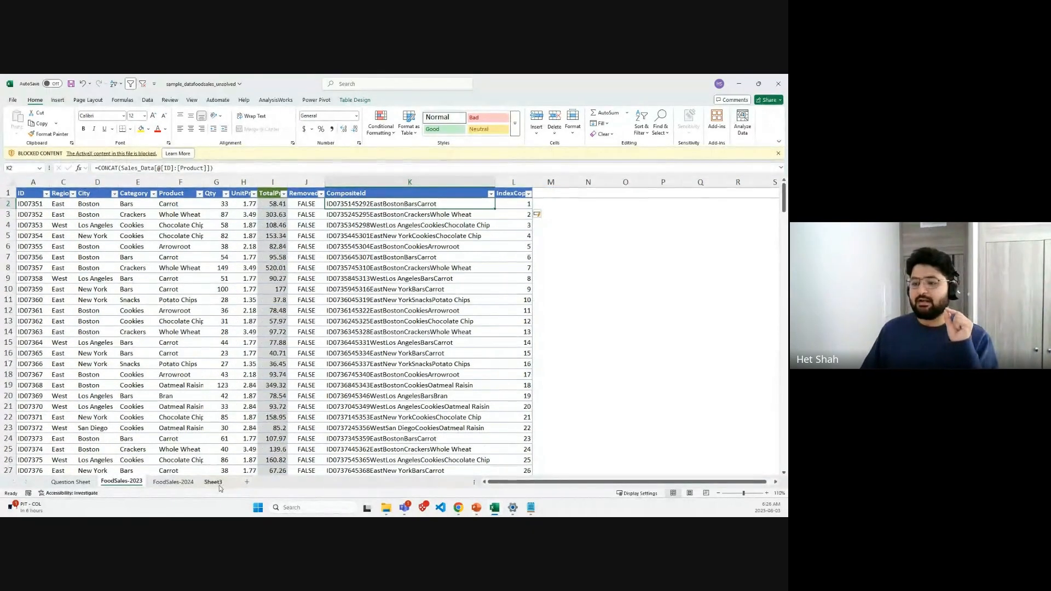
Step: Extend the Product formula in F3 on Sheet3 into the 2023 Qty cell G3
click(212, 481)
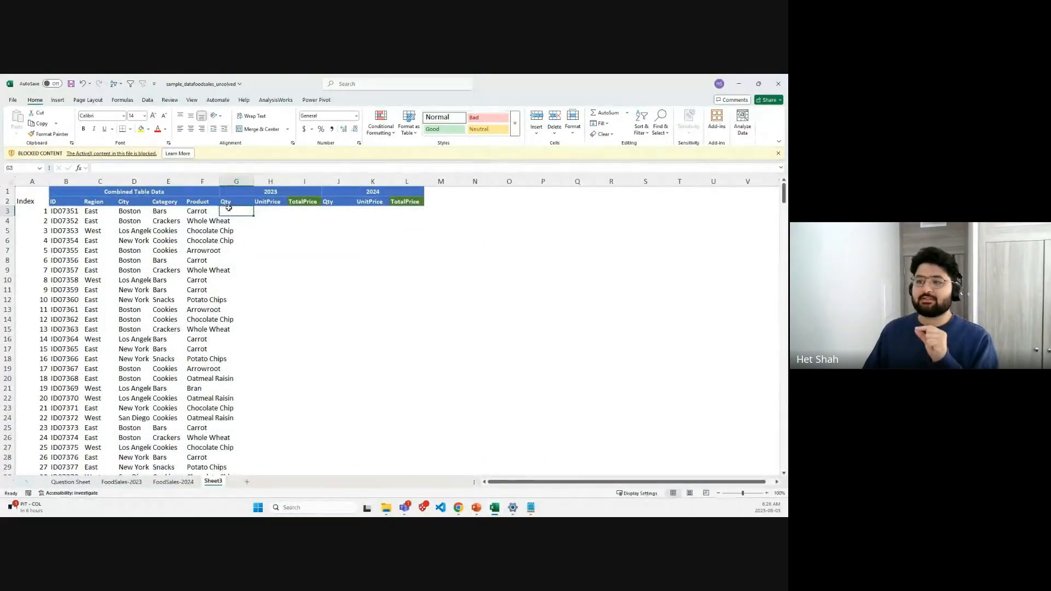
click(190, 211)
drag(220, 216, 246, 215)
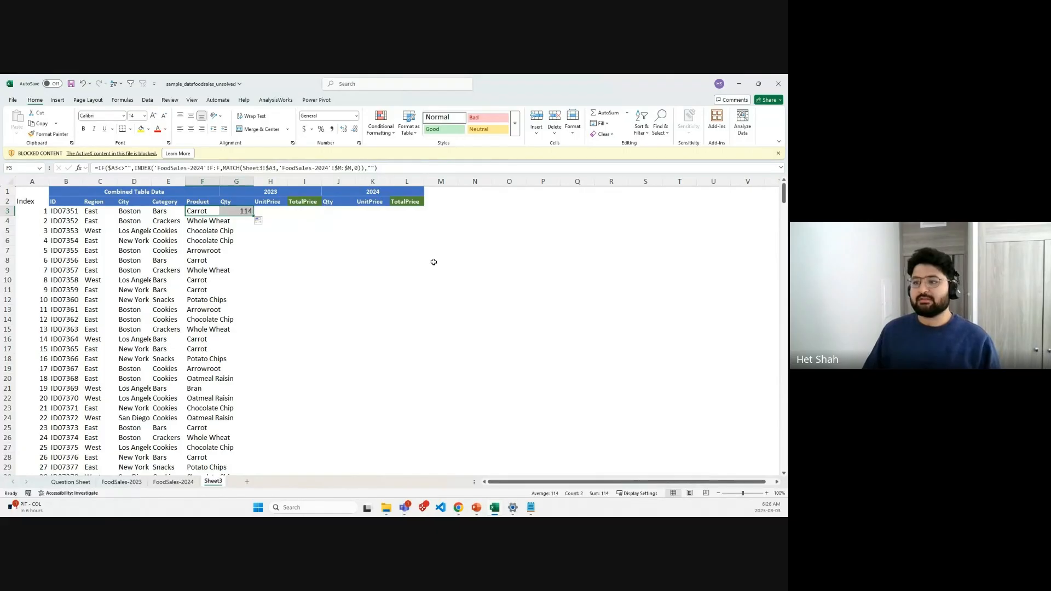
click(241, 211)
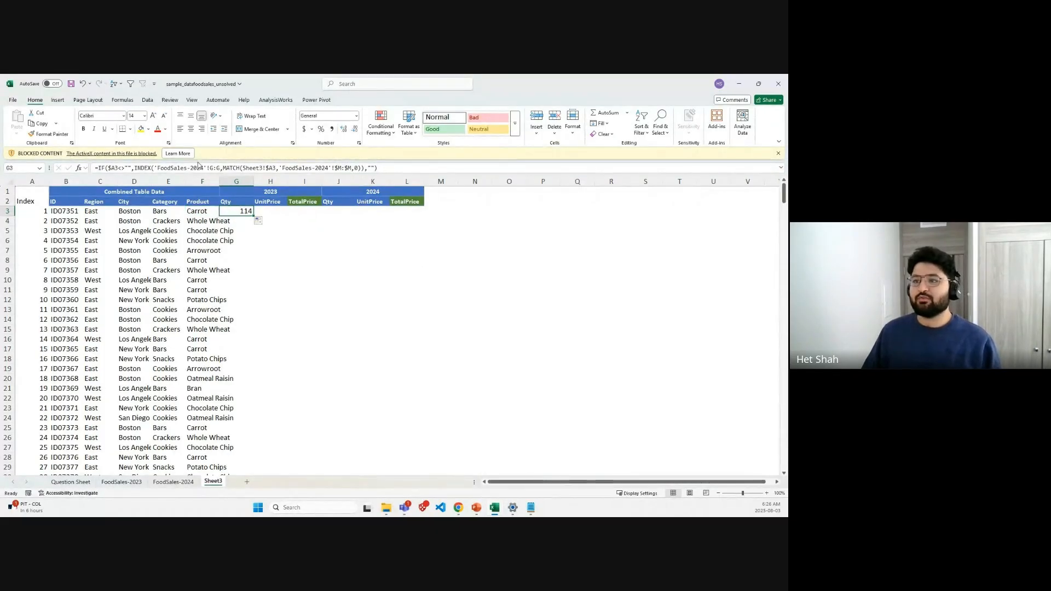
Step: Replace the INDEX array in G3's formula with the Qty column G:G of FoodSales-2023
click(203, 168)
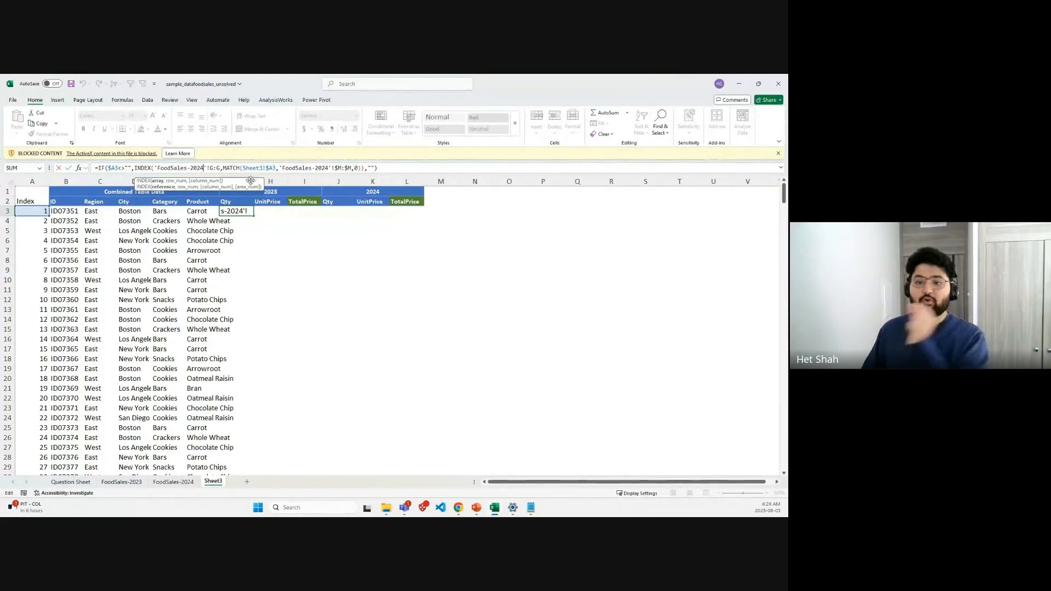
click(263, 168)
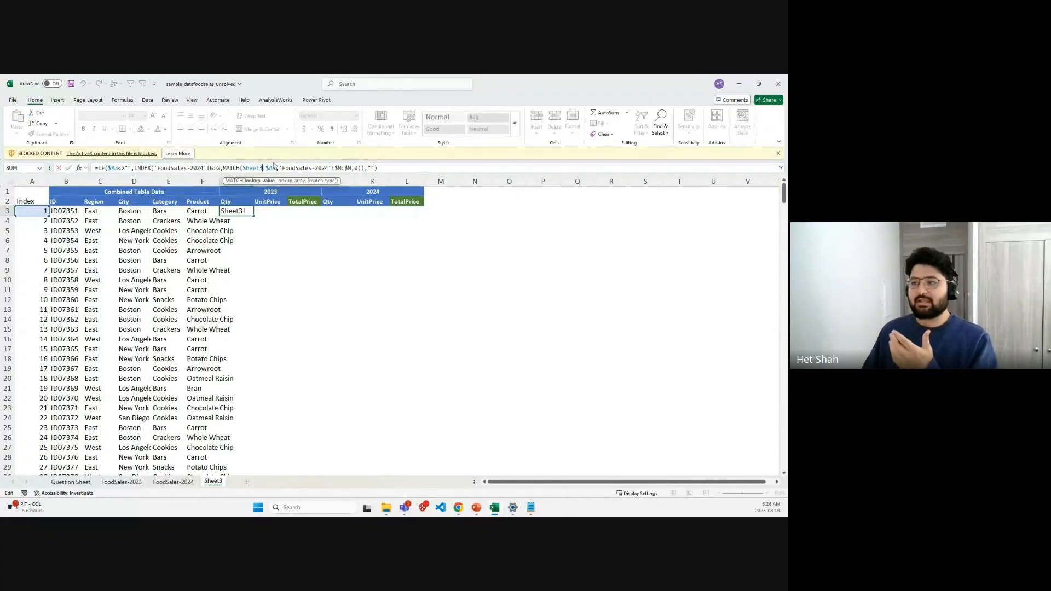
click(201, 170)
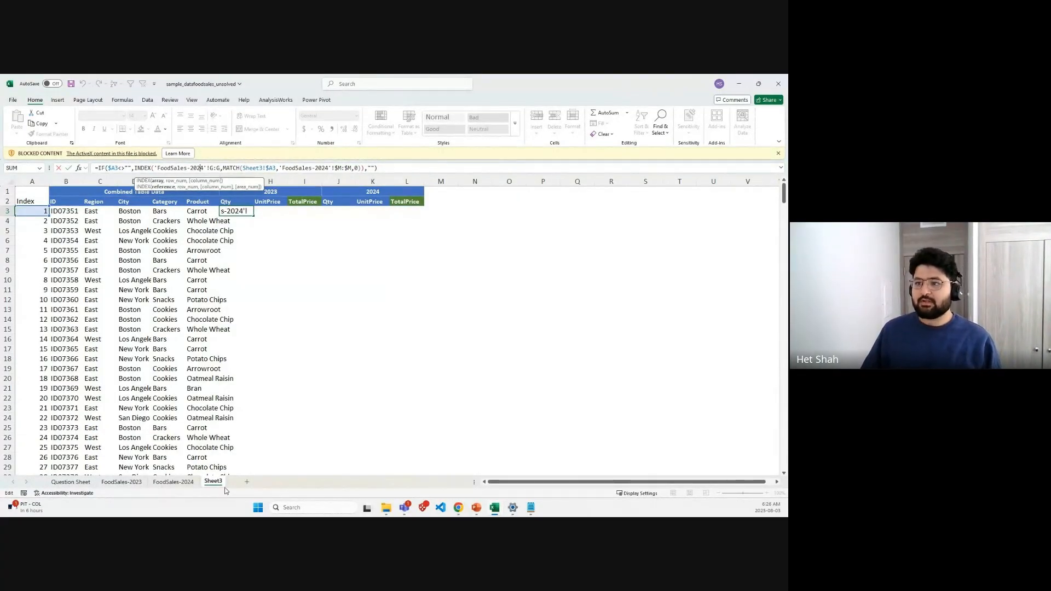
drag(157, 168, 222, 169)
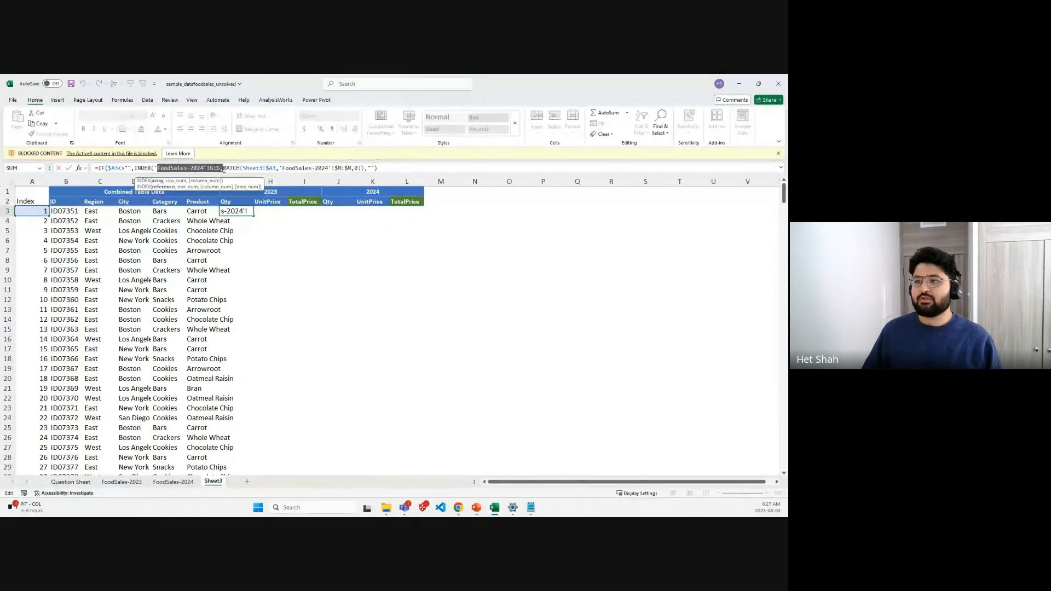
key(BackSpace)
key(BackSpace)
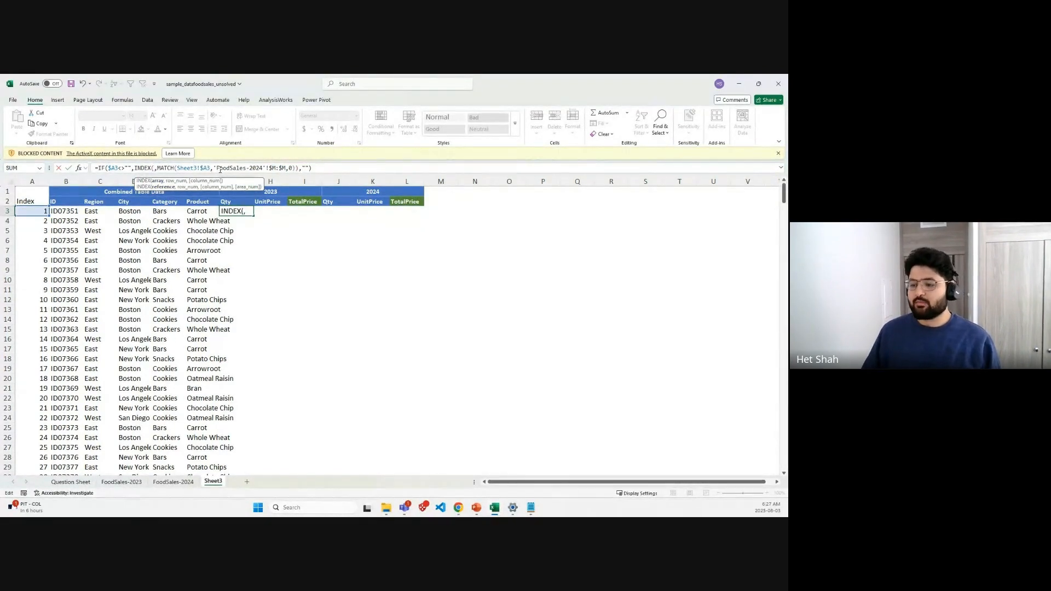
click(121, 482)
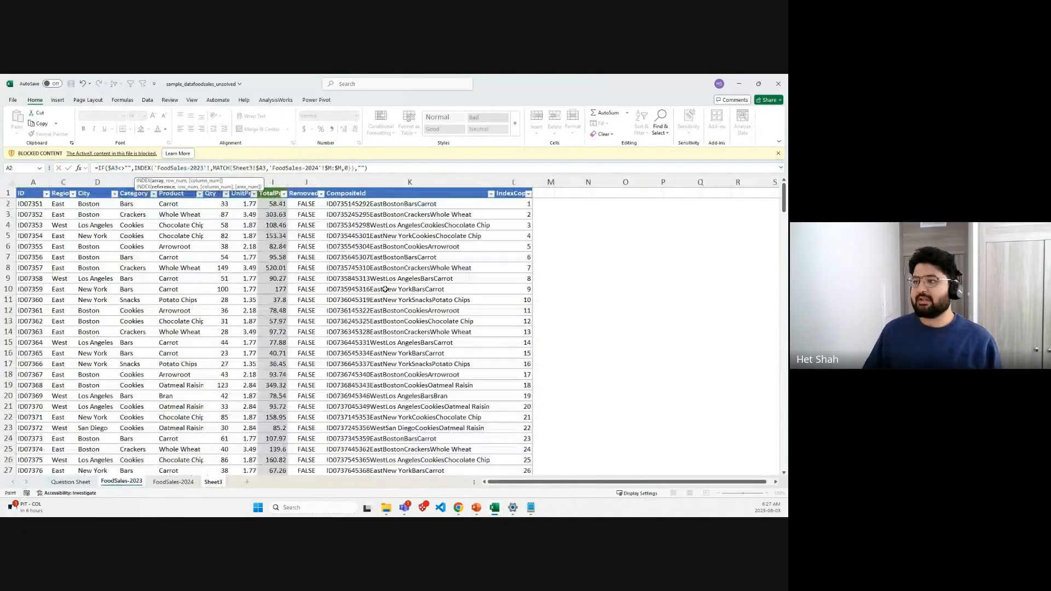
click(217, 182)
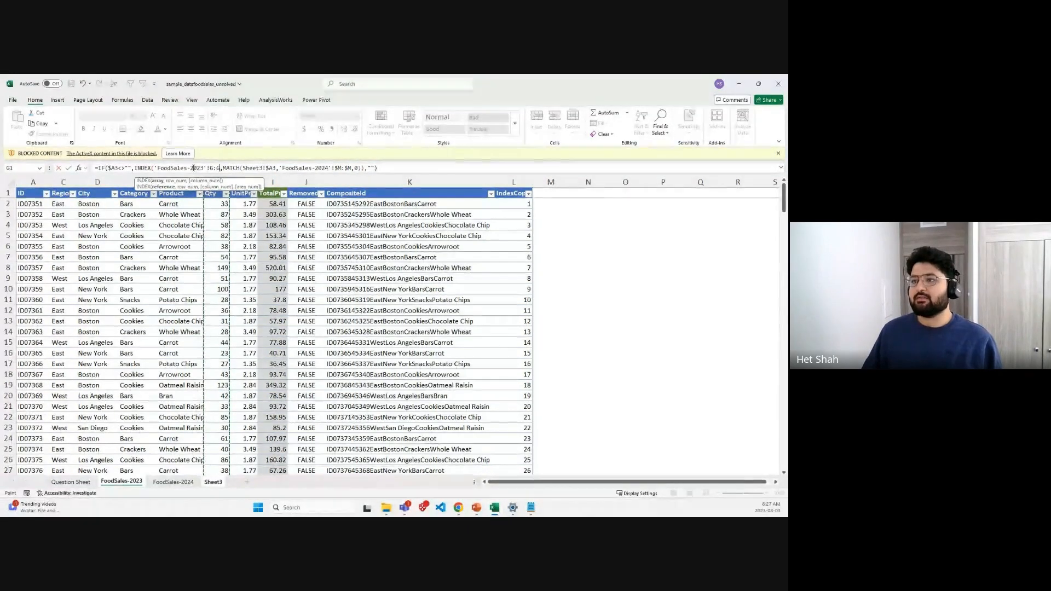
Step: Change the MATCH lookup array in G3's formula to 'FoodSales-2023'!$L:$L and commit the formula
click(327, 168)
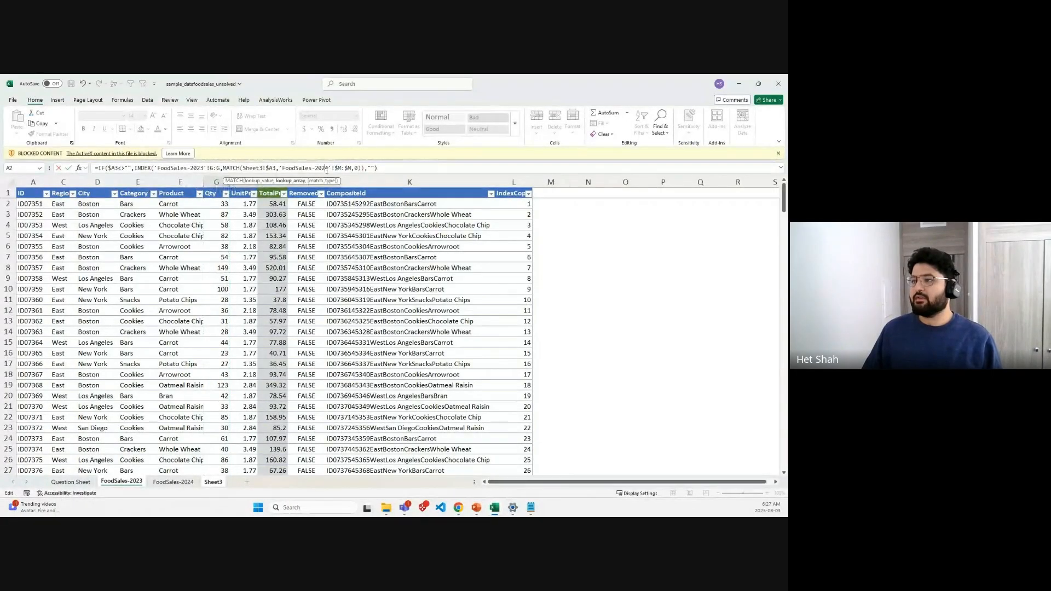
key(Delete)
text(3)
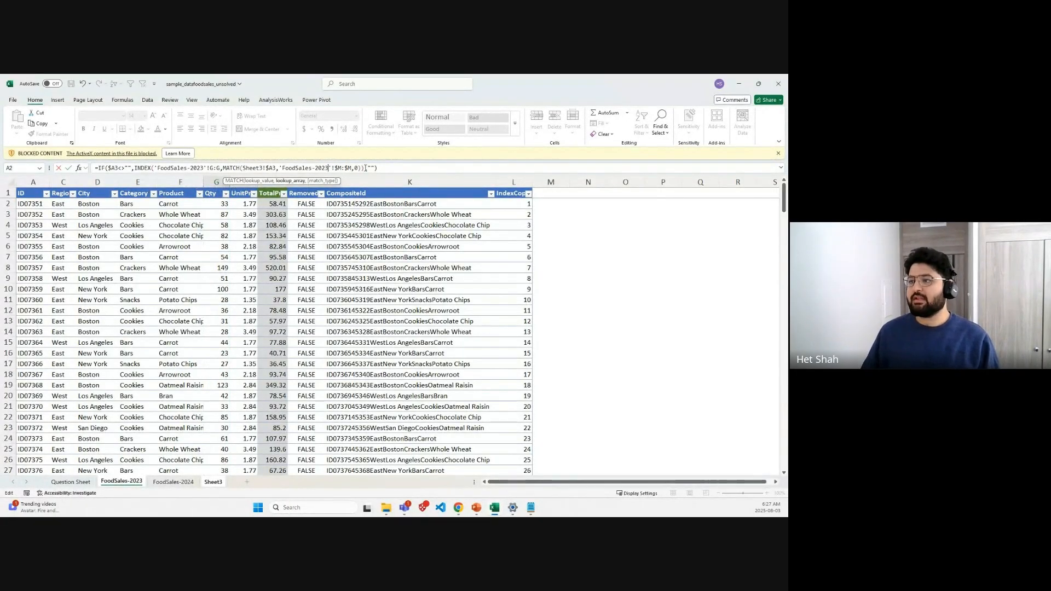
click(342, 168)
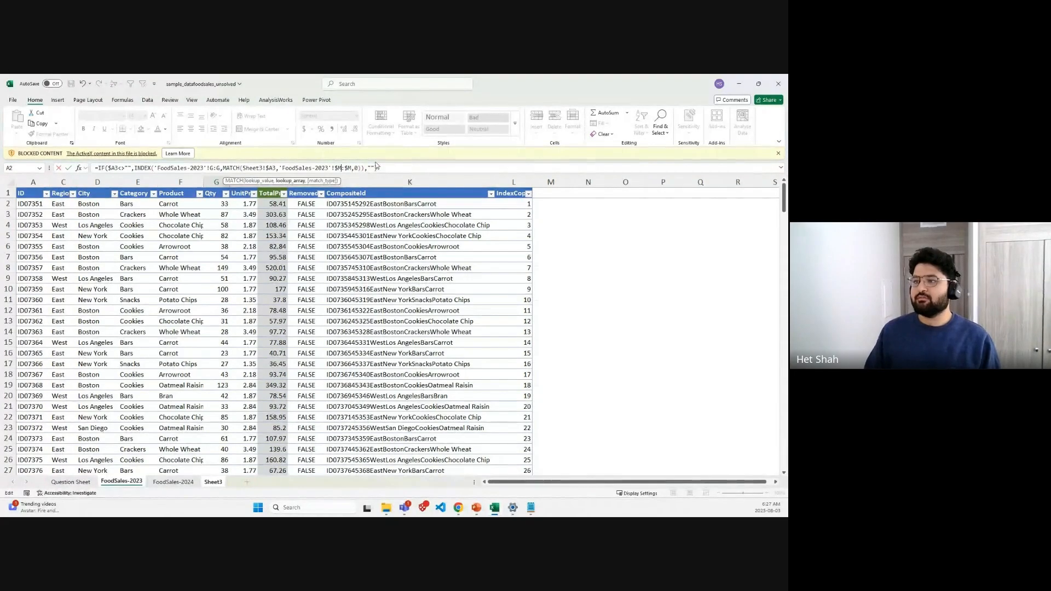
text(L)
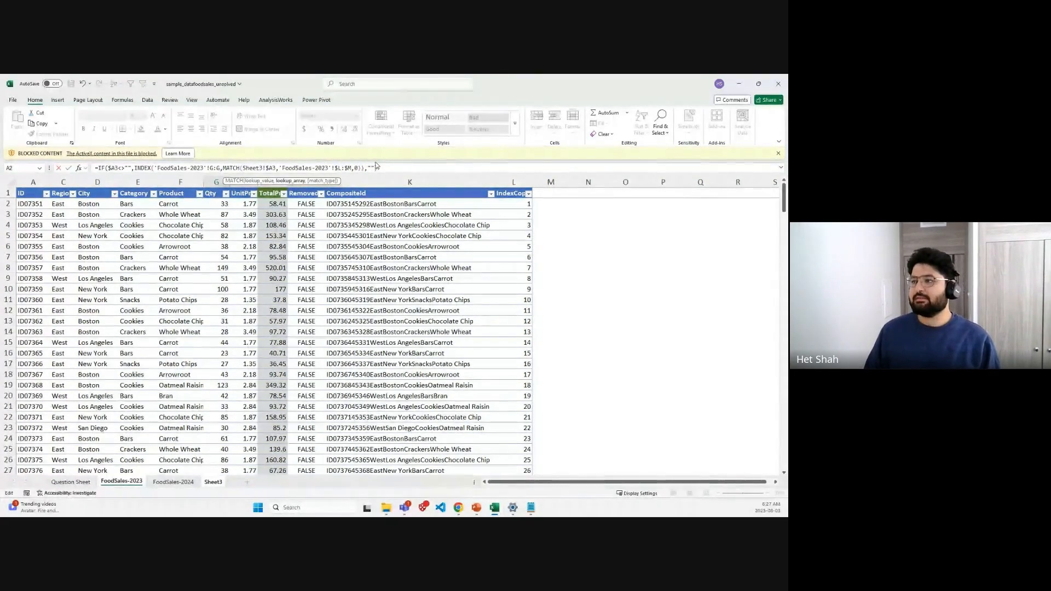
key(BackSpace)
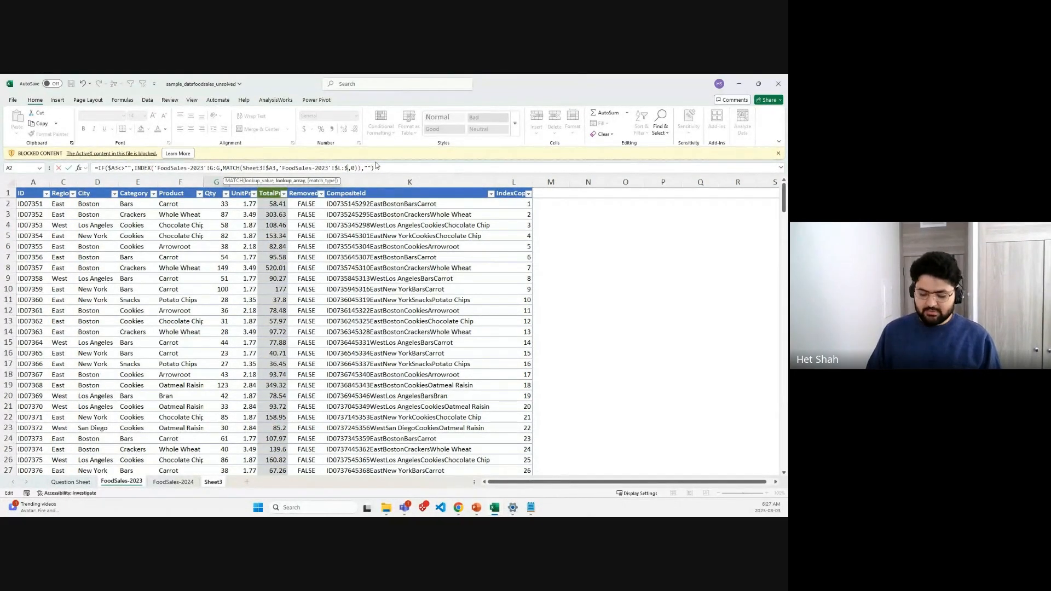
key(Return)
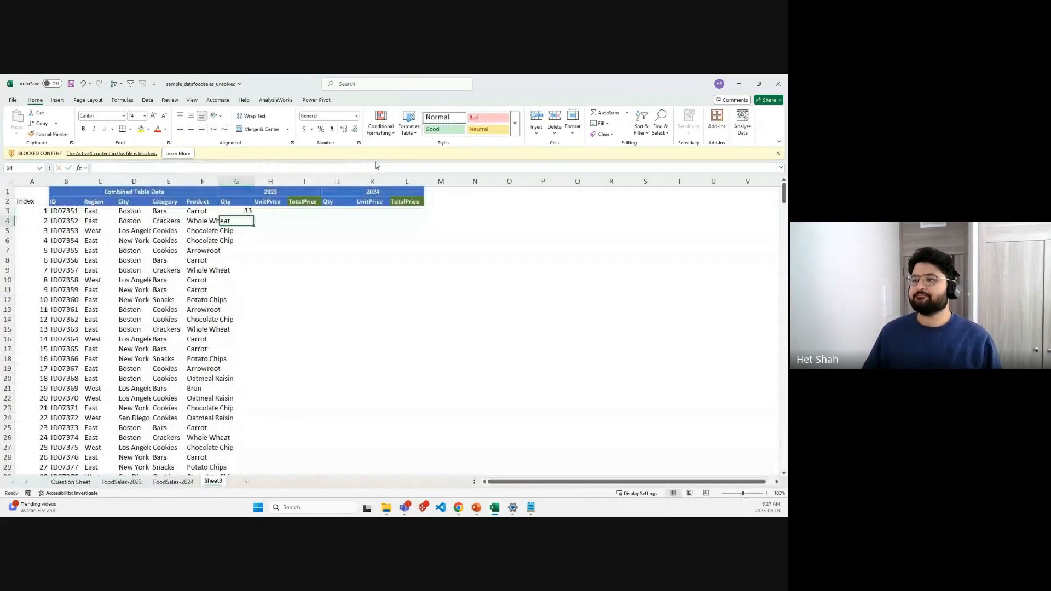
Step: Fill G3's formula down the 2023 Qty column and across into UnitPrice and TotalPrice for all rows
click(245, 210)
double_click(254, 216)
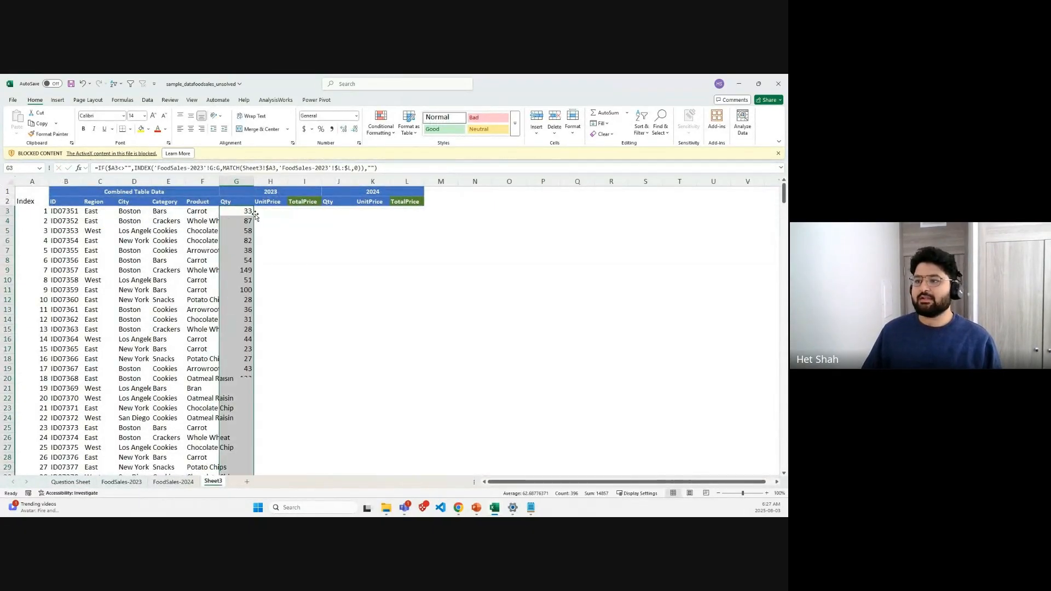
click(283, 223)
click(240, 210)
drag(253, 215, 313, 212)
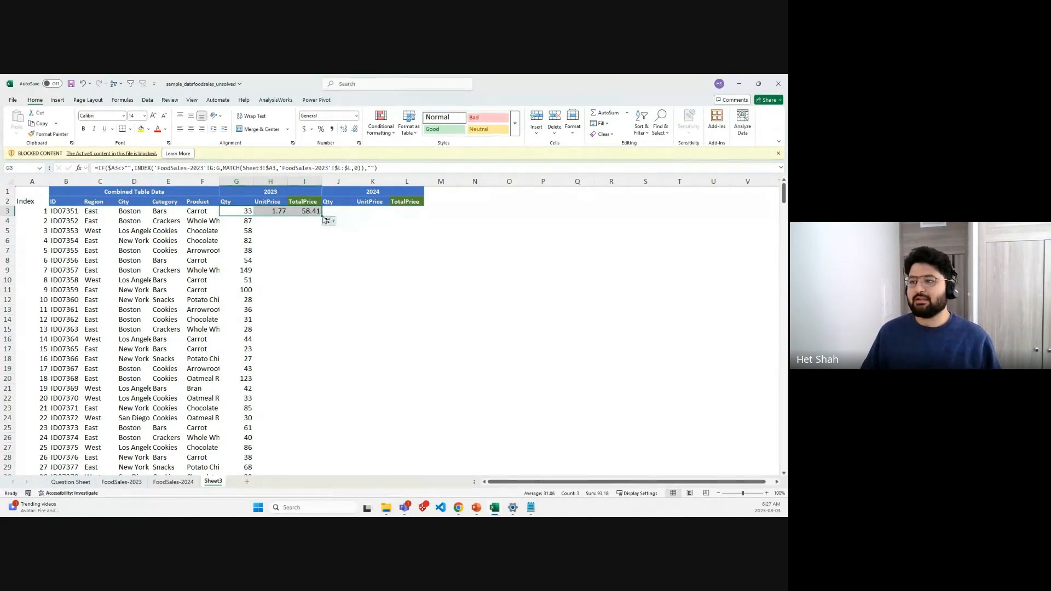
click(362, 211)
drag(271, 211, 315, 211)
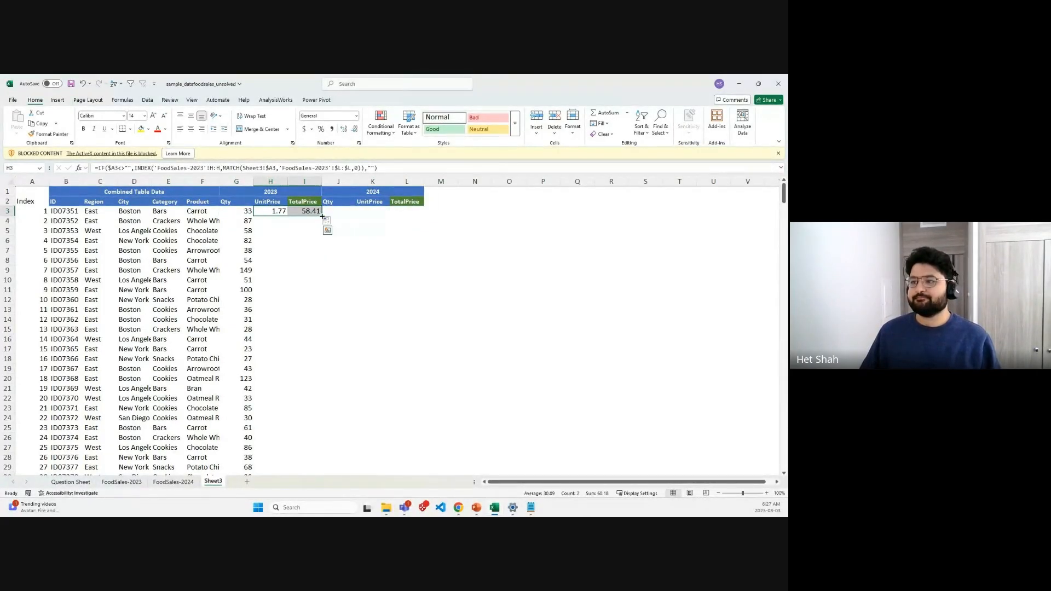
double_click(322, 216)
Step: Copy the Product formula from F3 into the 2024 Qty cell J3
click(342, 209)
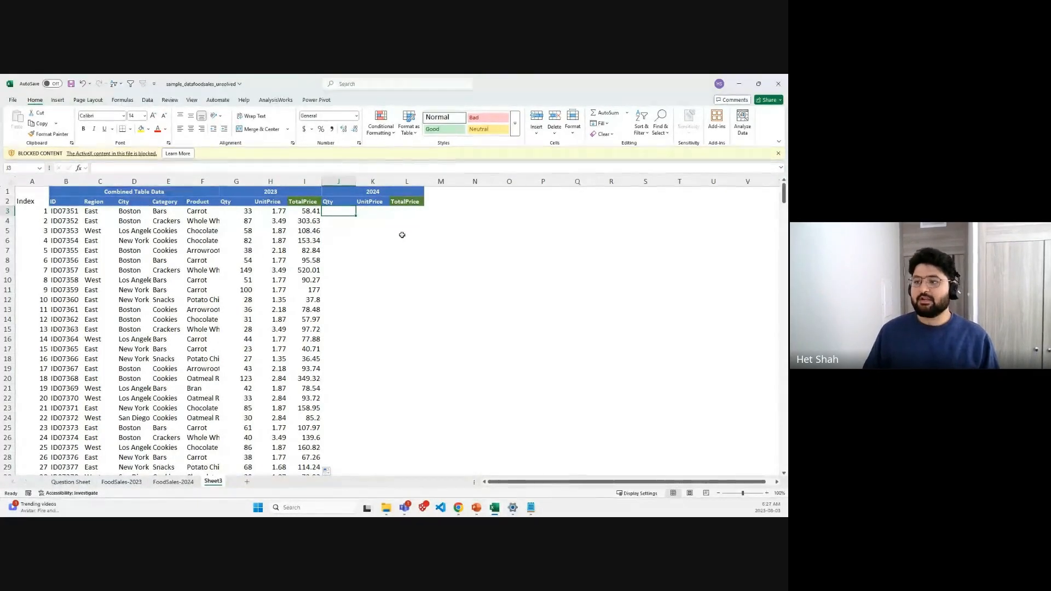
click(204, 210)
key(ctrl+c)
click(337, 212)
key(ctrl+v)
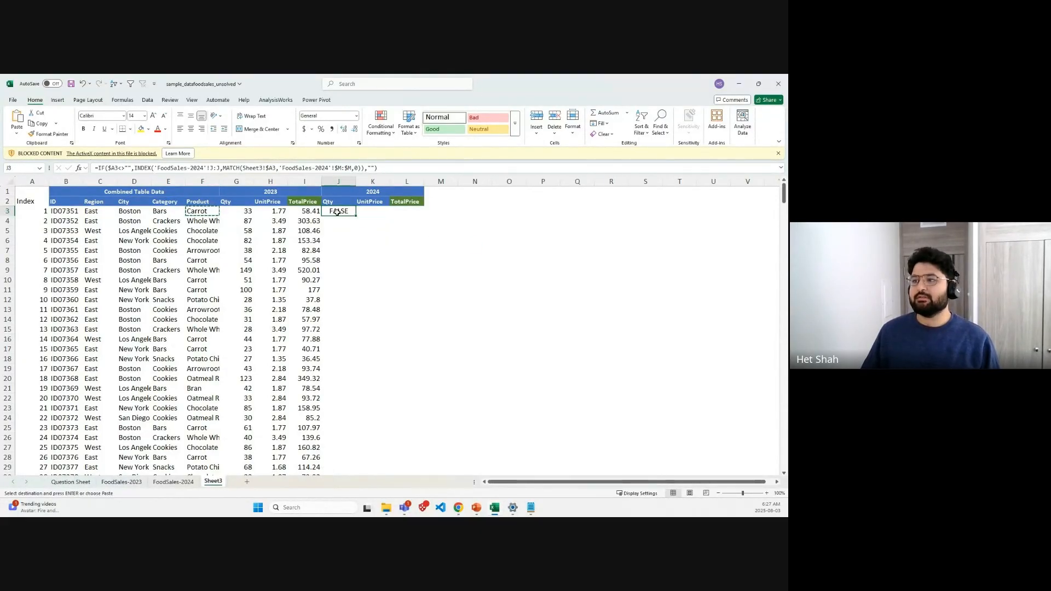
Step: Replace the INDEX array in J3's formula with the Qty column G:G of FoodSales-2024 and commit it
double_click(337, 212)
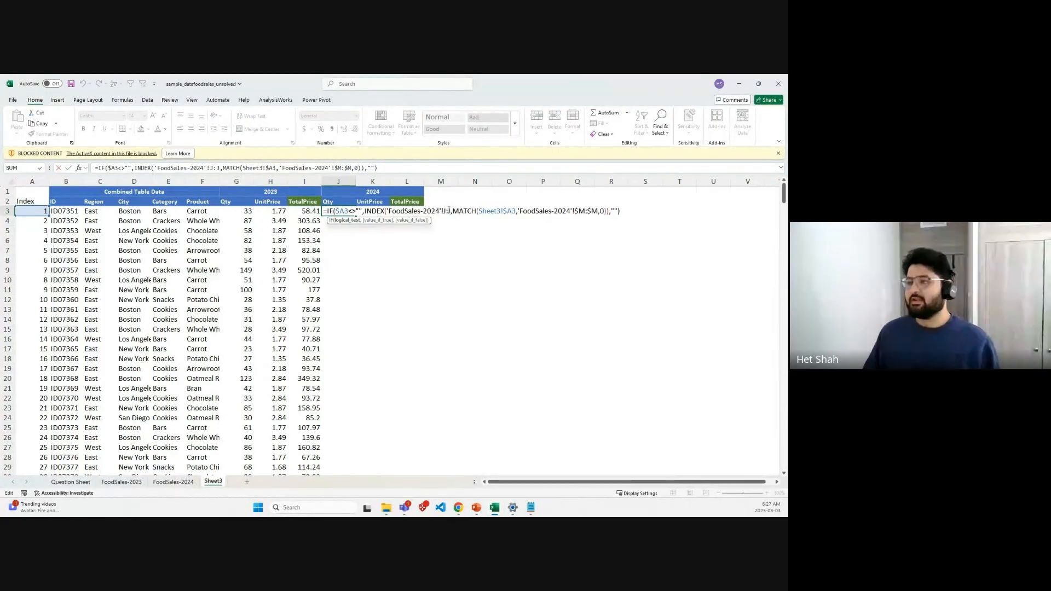
drag(452, 210, 388, 211)
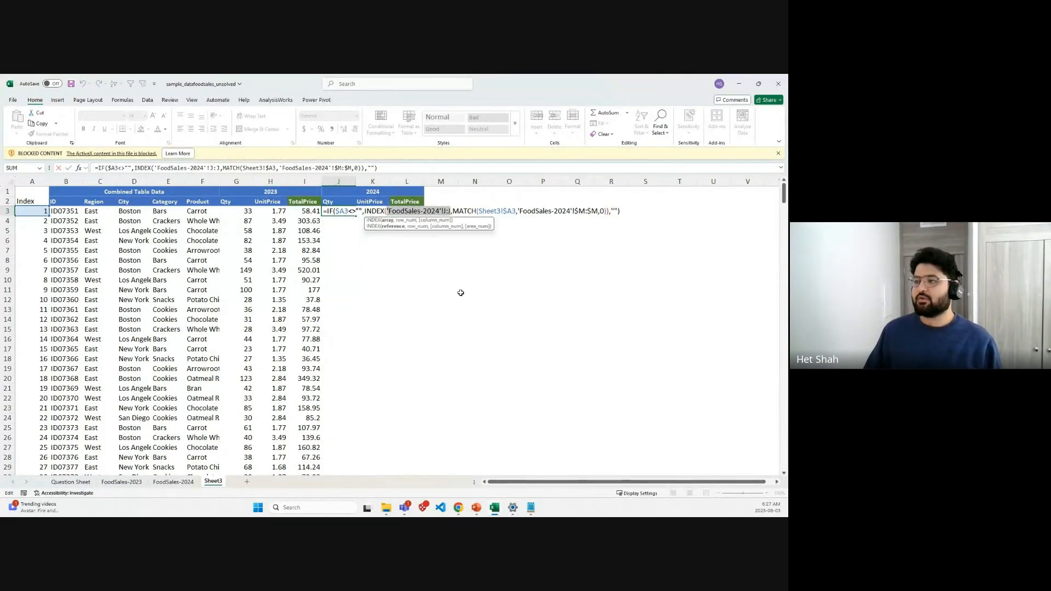
key(BackSpace)
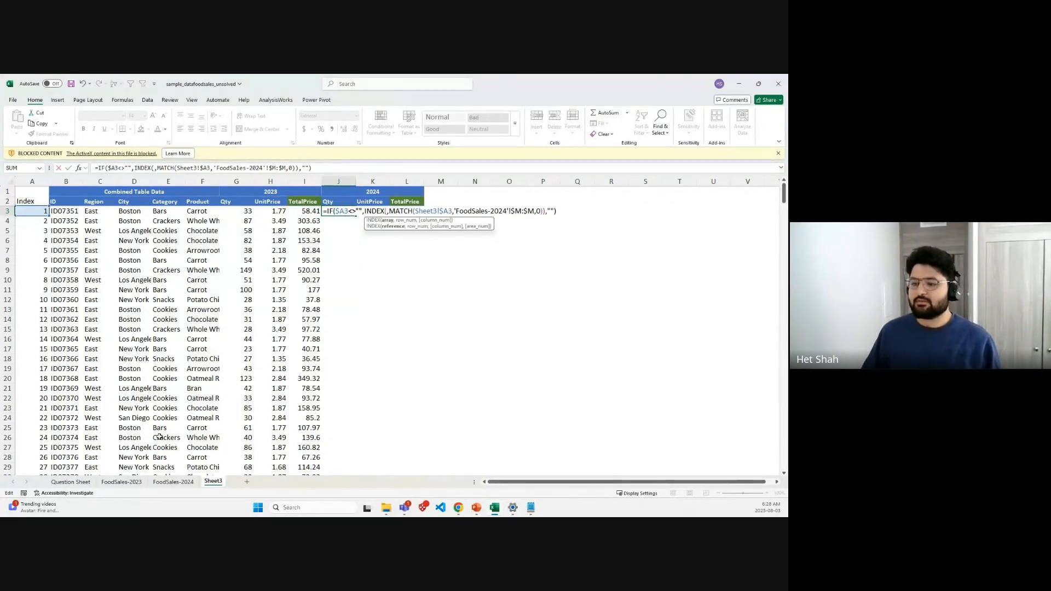
click(174, 482)
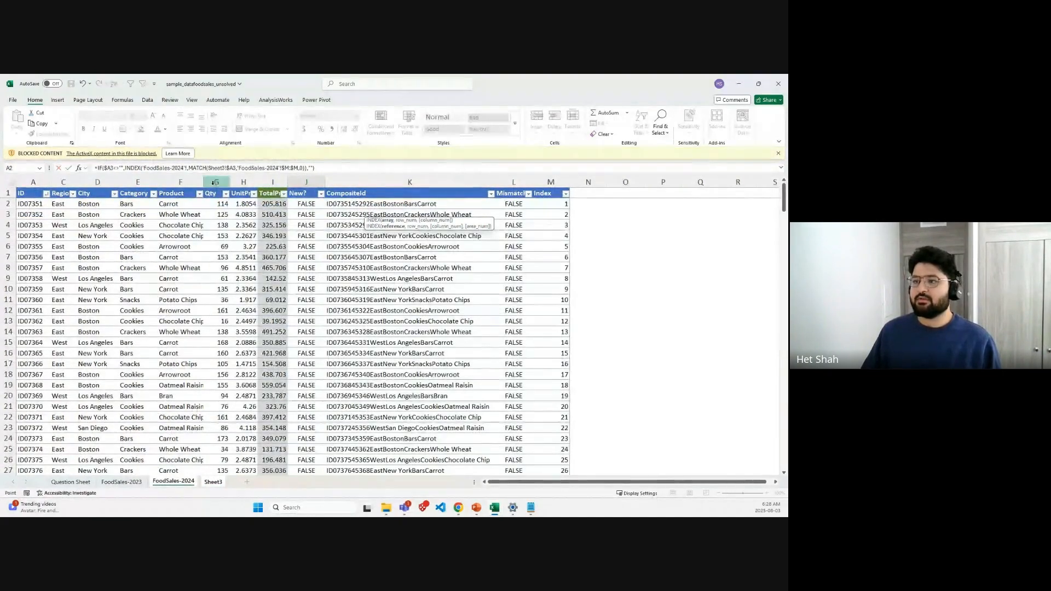
click(214, 182)
key(Return)
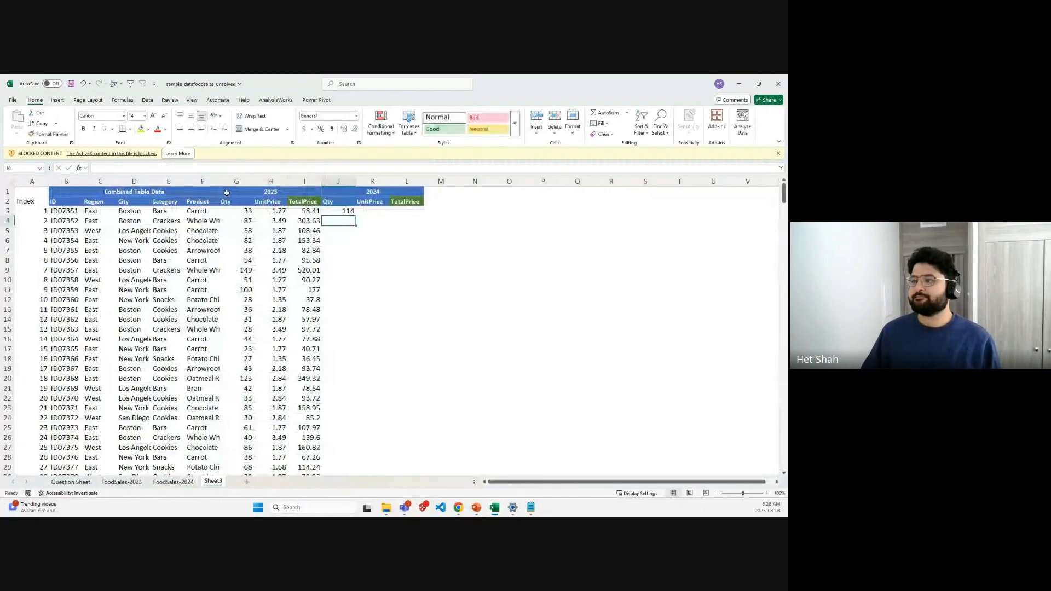
Step: Fill J3's formula across the 2024 UnitPrice and TotalPrice cells and down all rows, and check the filled rows
click(348, 210)
drag(355, 215, 422, 213)
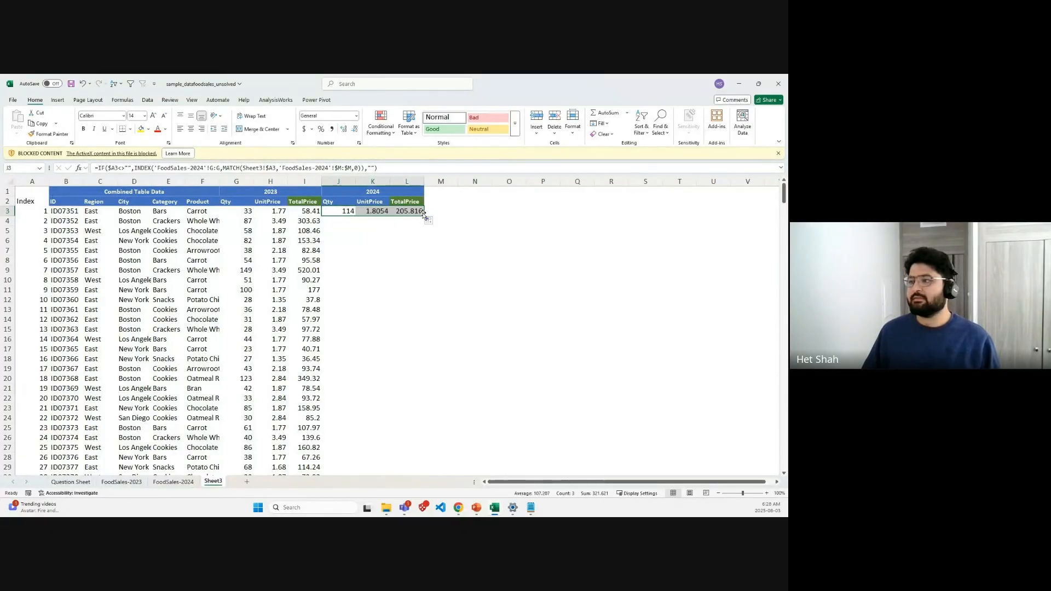
double_click(423, 215)
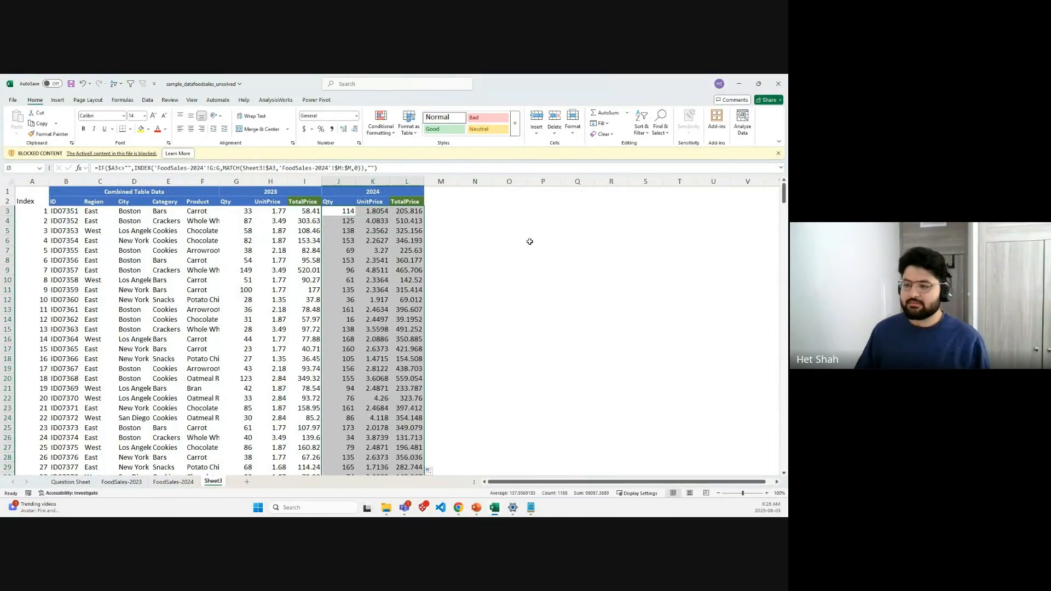
scroll(529, 232, down, 20)
scroll(557, 302, down, 20)
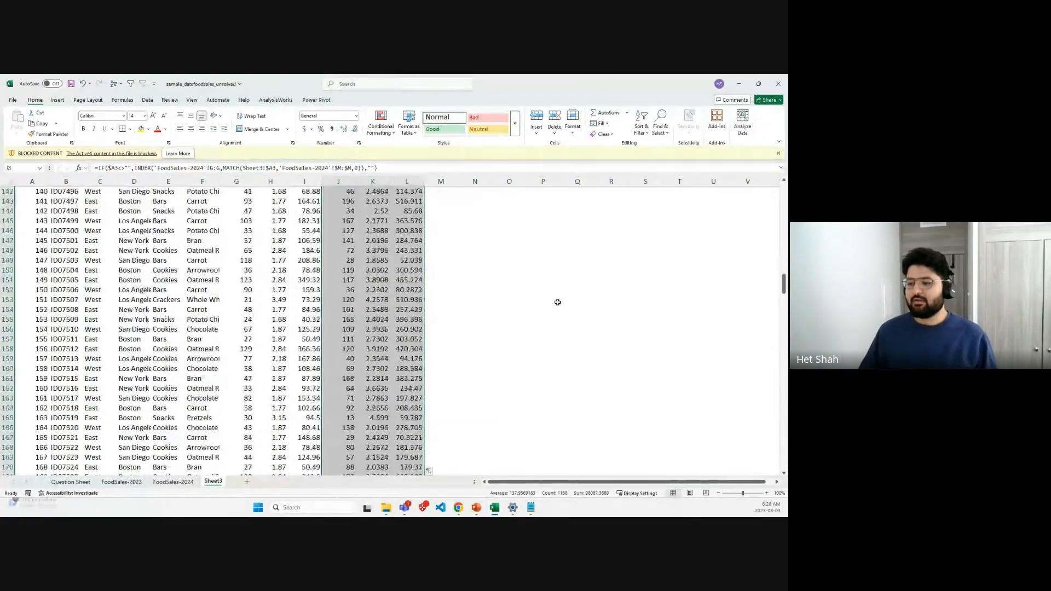
scroll(557, 307, up, 18)
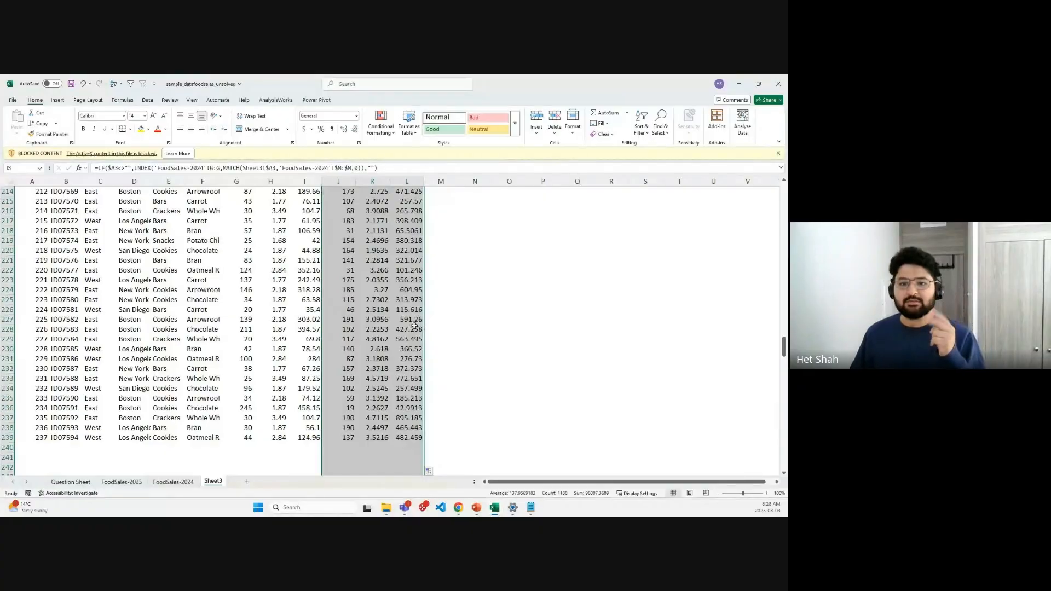
Step: Examine the index formula in A3 and the IF test, INDEX/MATCH value and empty-string fallback in J3's 2024 Qty formula
click(493, 359)
scroll(493, 358, up, 20)
scroll(493, 358, up, 20)
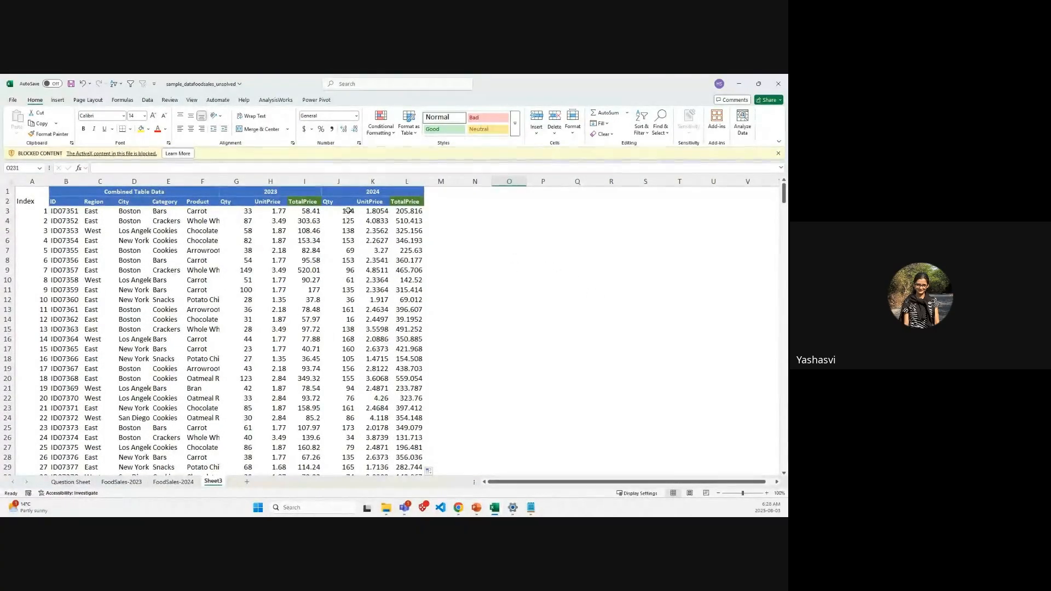
click(36, 211)
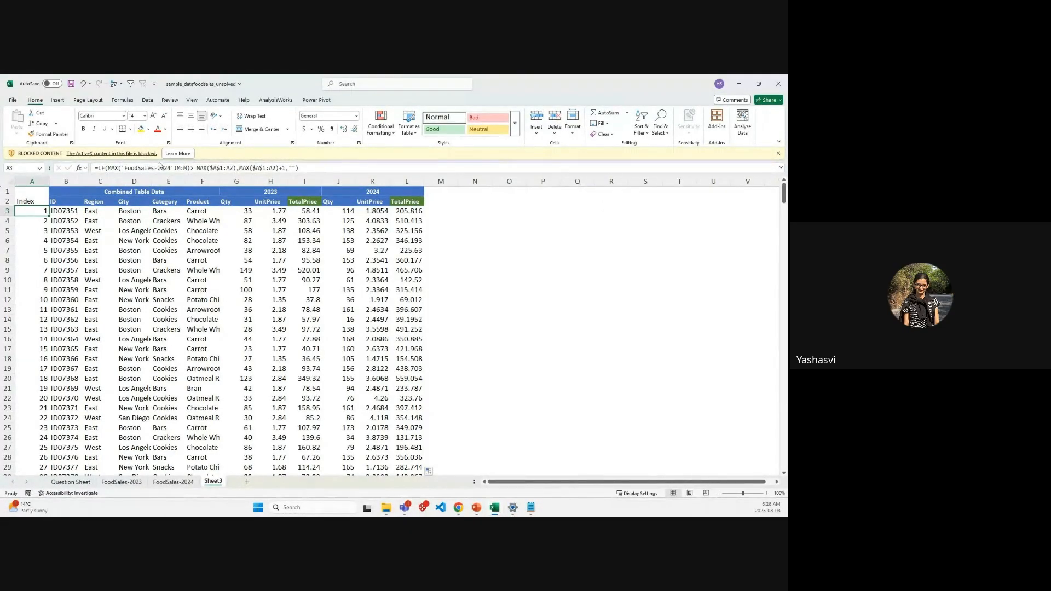
click(341, 212)
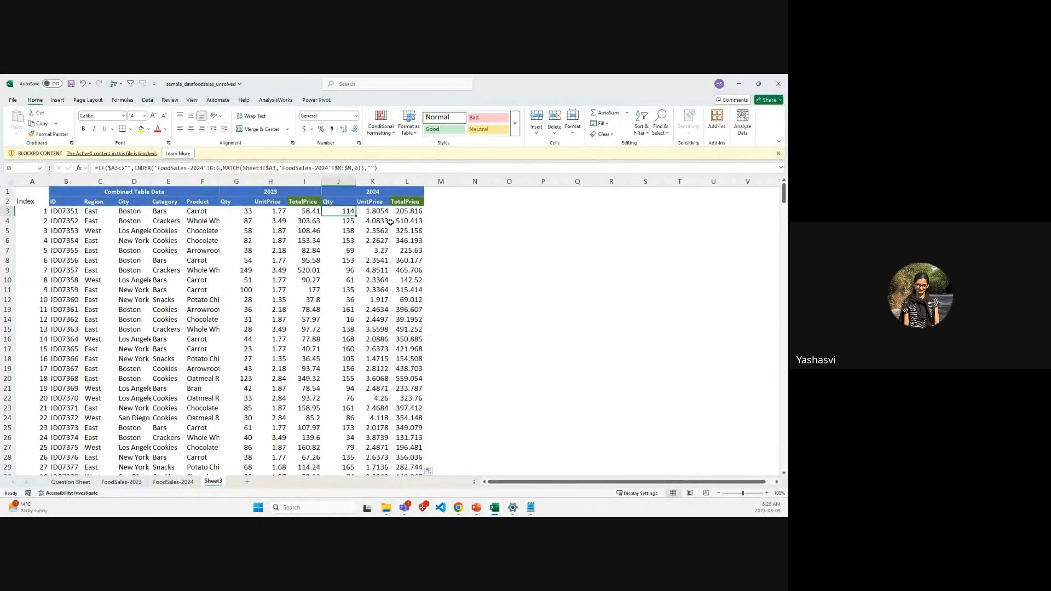
mouse_move(116, 169)
mouse_down()
mouse_move(126, 170)
mouse_move(111, 171)
mouse_up()
click(119, 169)
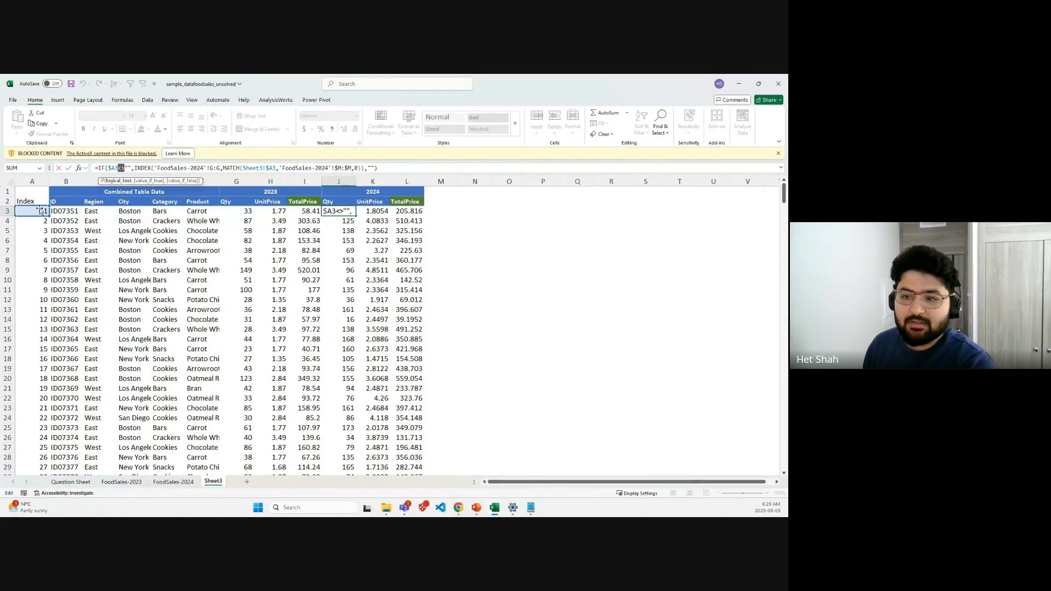
click(127, 168)
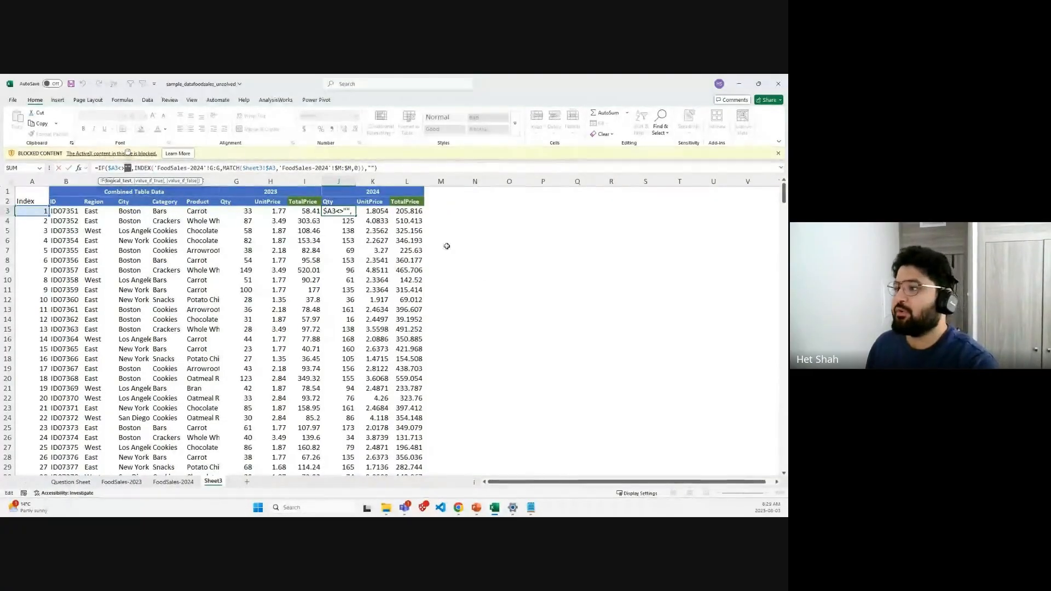
drag(135, 168, 361, 168)
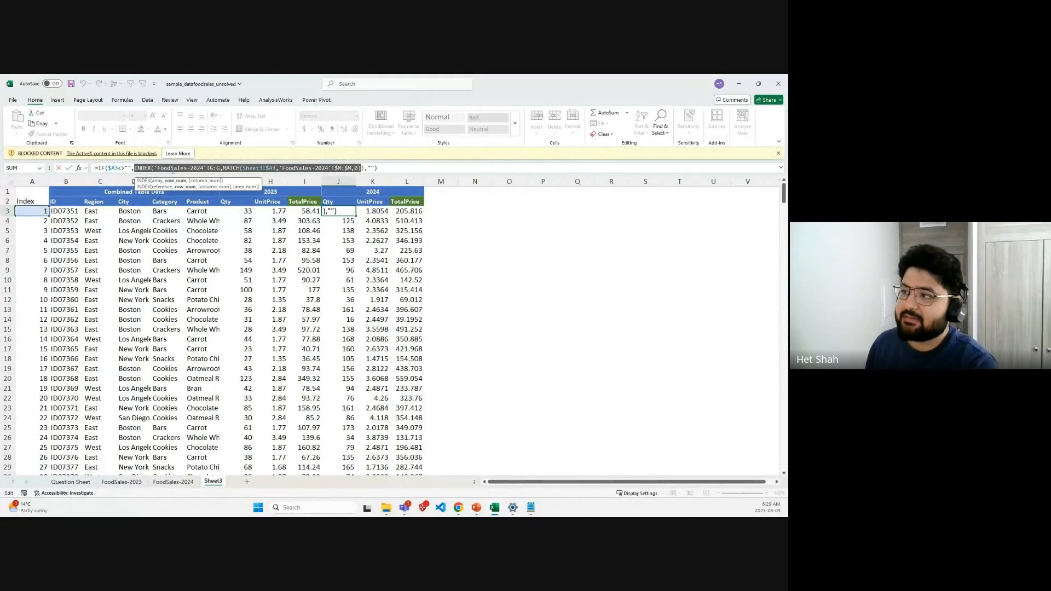
drag(367, 168, 377, 168)
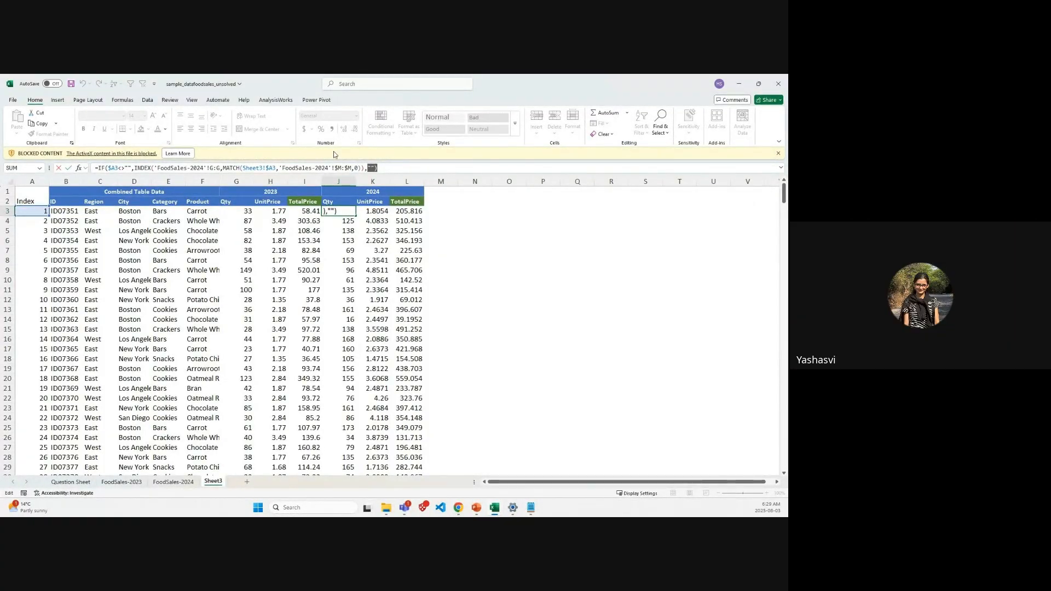
key(Return)
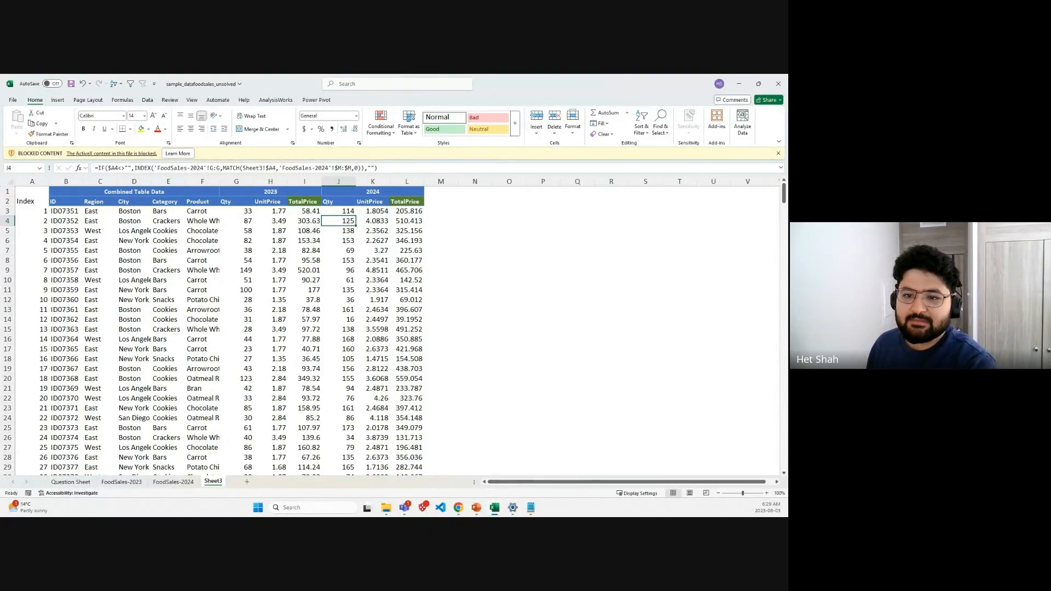
Step: Review the INDEX/MATCH value-if-true portion of J3's formula again and leave the formula as it is
key(alt+Tab)
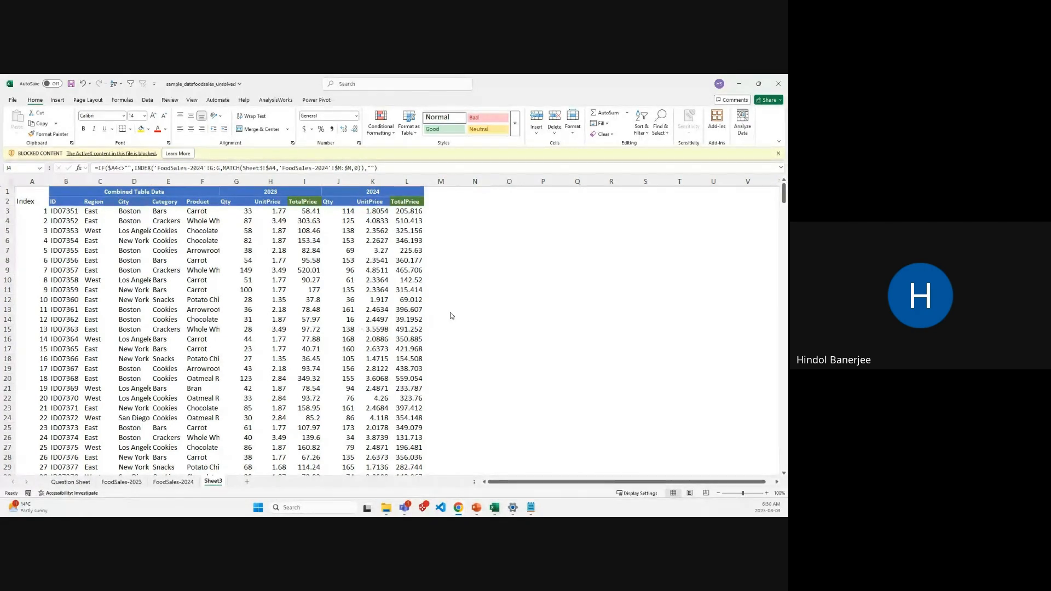
click(465, 305)
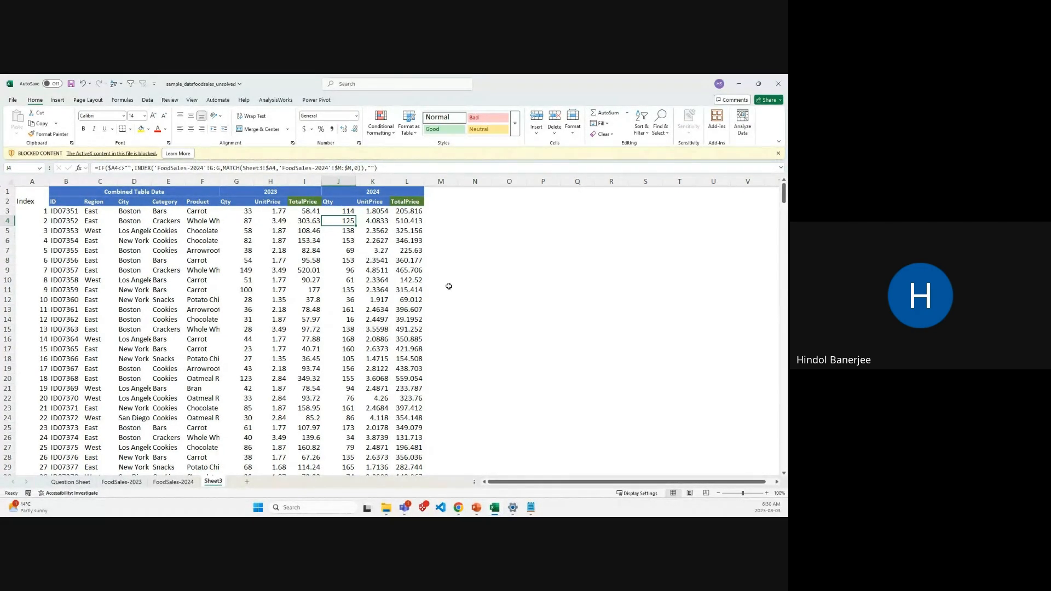
click(345, 208)
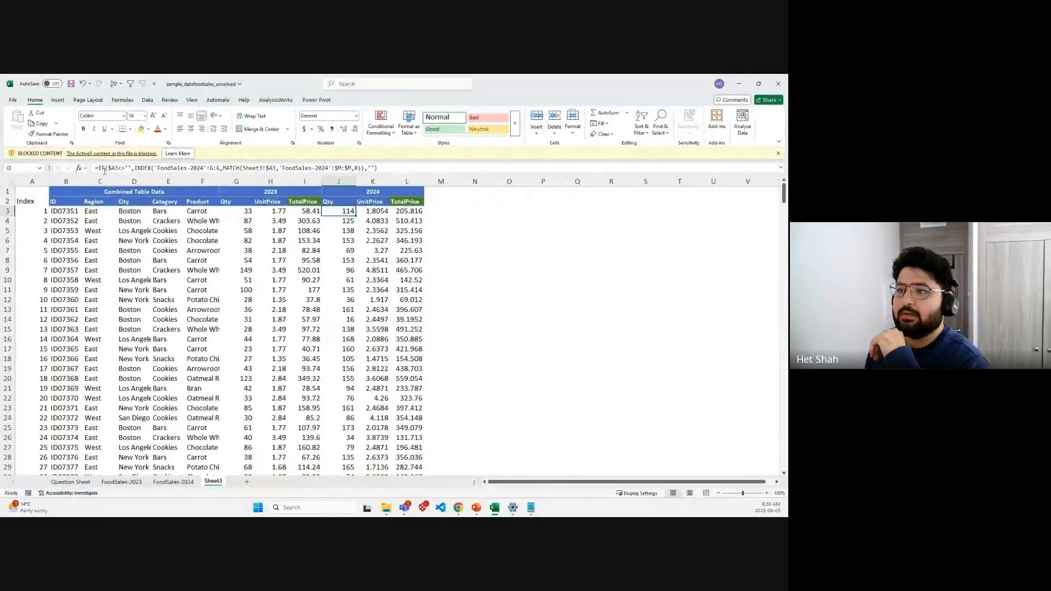
drag(135, 167, 363, 162)
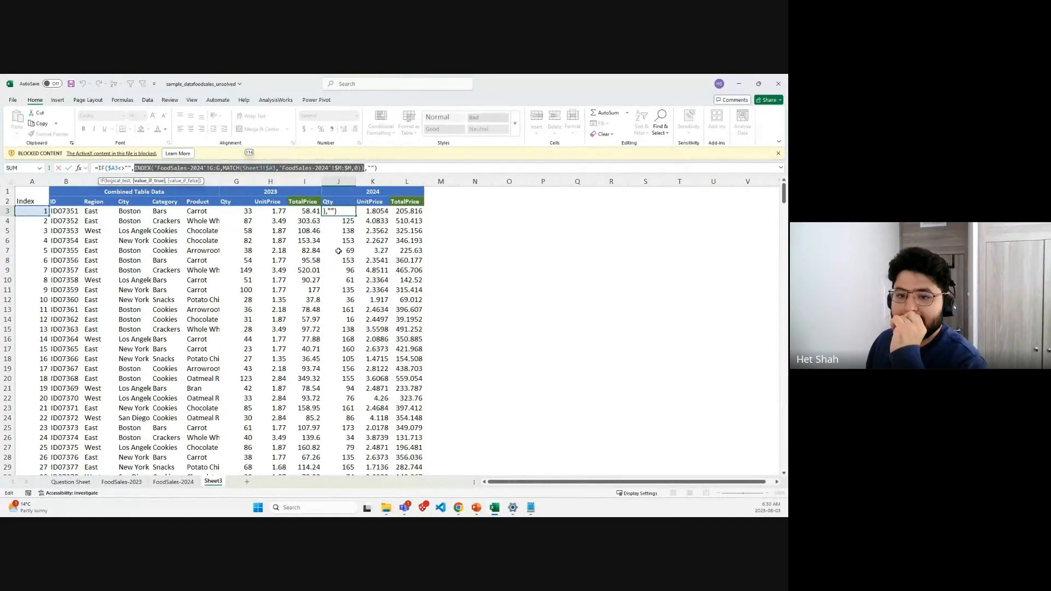
key(alt+Tab)
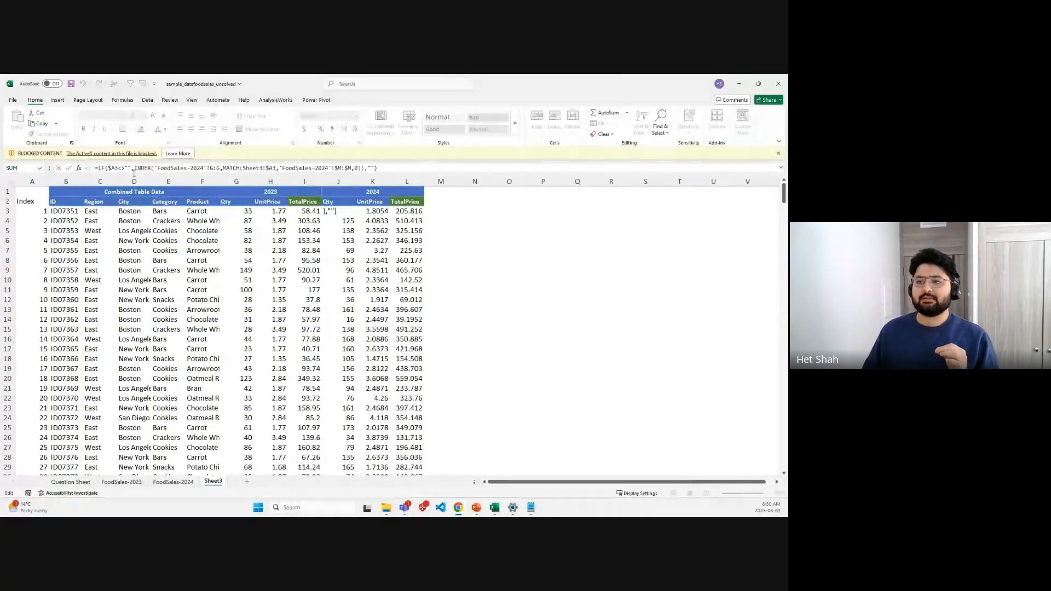
drag(135, 168, 364, 168)
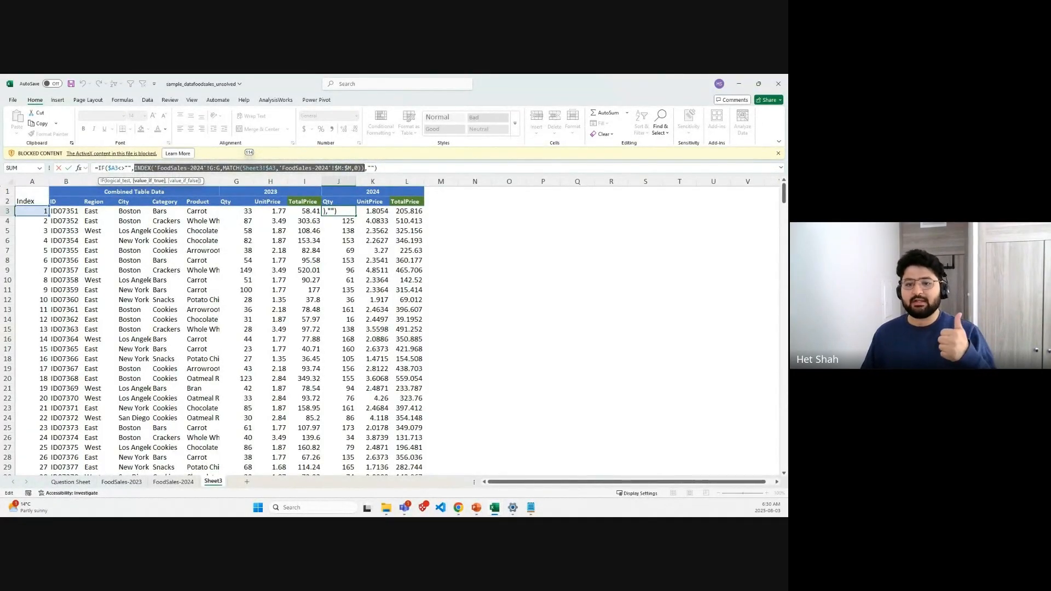
key(alt+Tab)
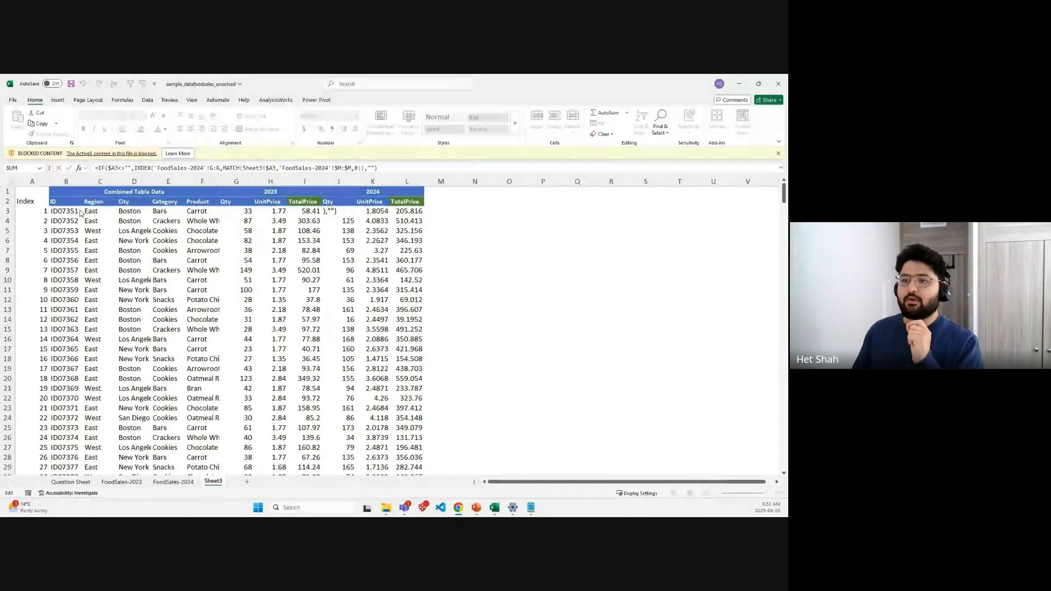
click(198, 236)
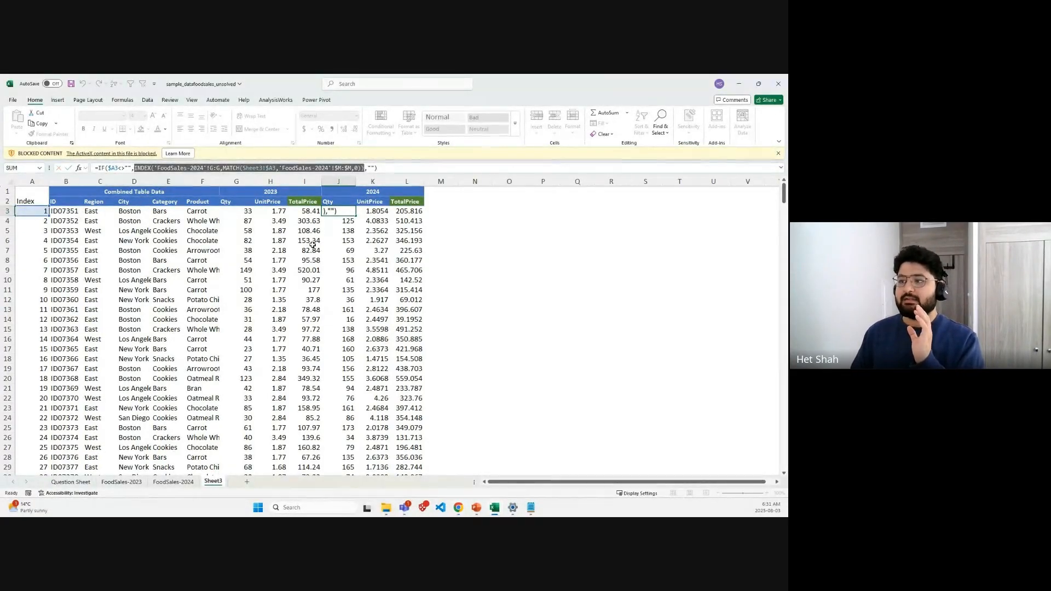
key(ctrl+Return)
Step: Review the ID to Product cells B3:F3, and compare Sheet3's Index column with the Index column M of FoodSales-2024
key(Left)
key(Left)
key(Left)
key(Left)
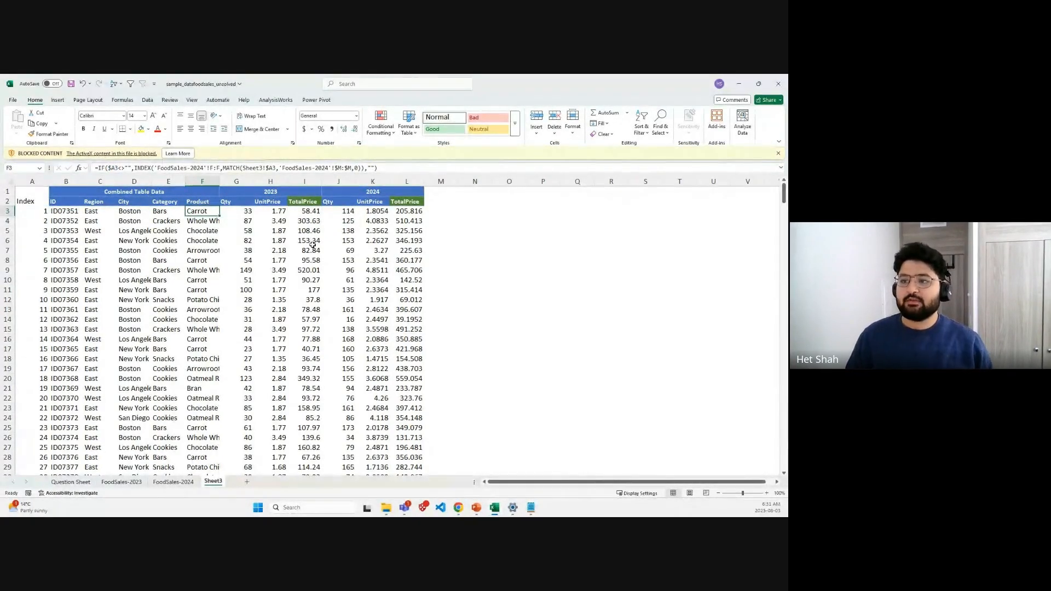
key(shift+Left)
key(shift+Left)
key(shift+Left)
key(shift+Left)
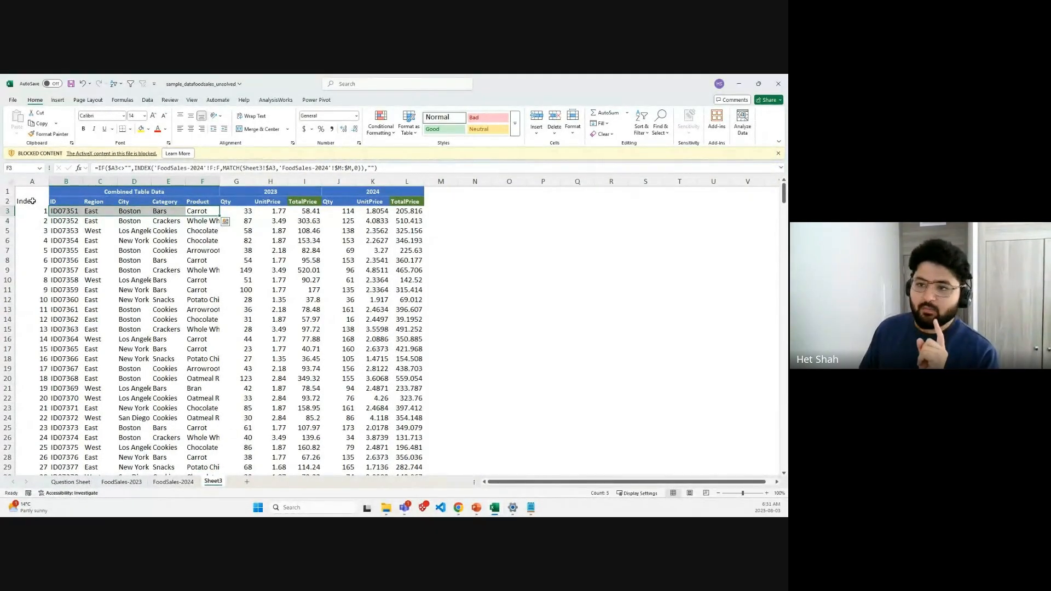
click(34, 181)
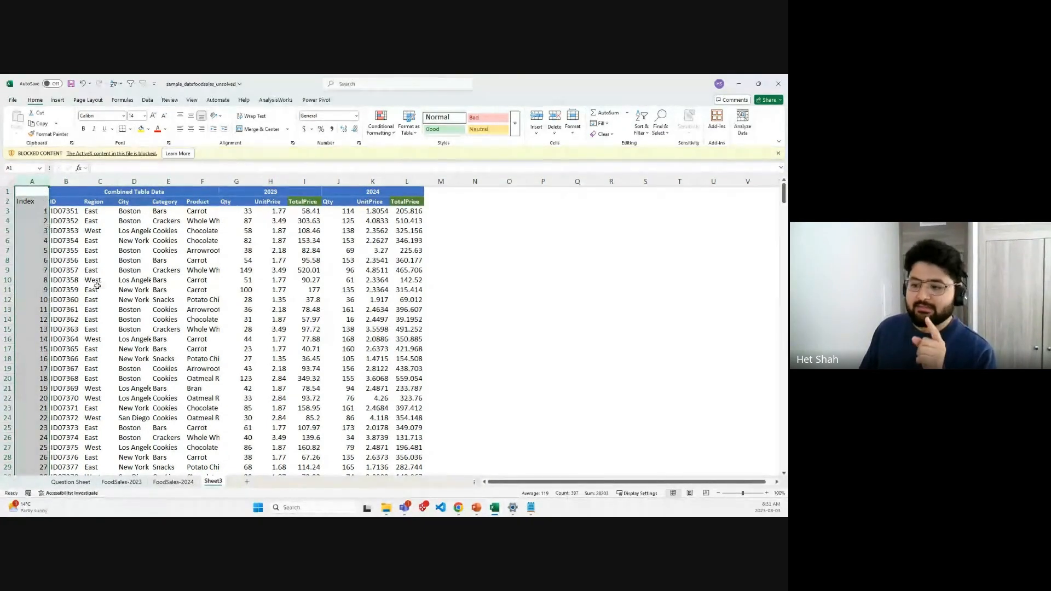
click(173, 481)
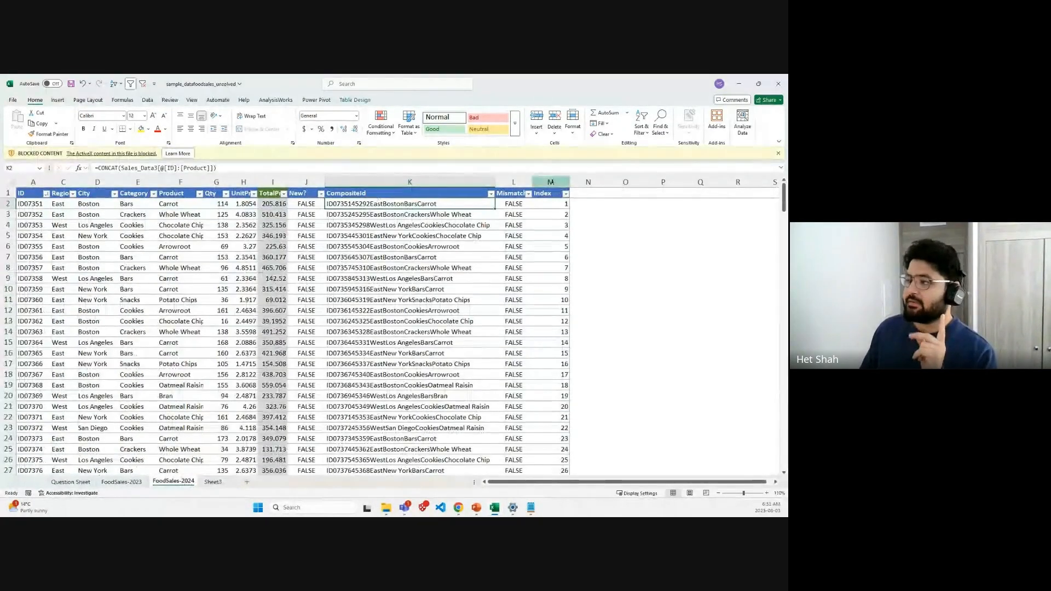
click(551, 181)
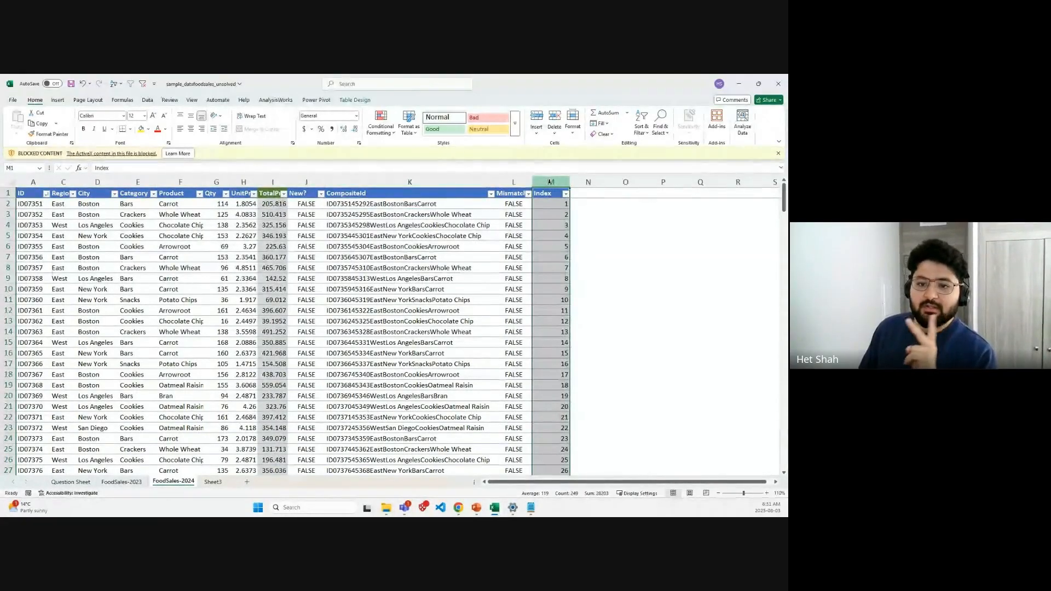
click(214, 481)
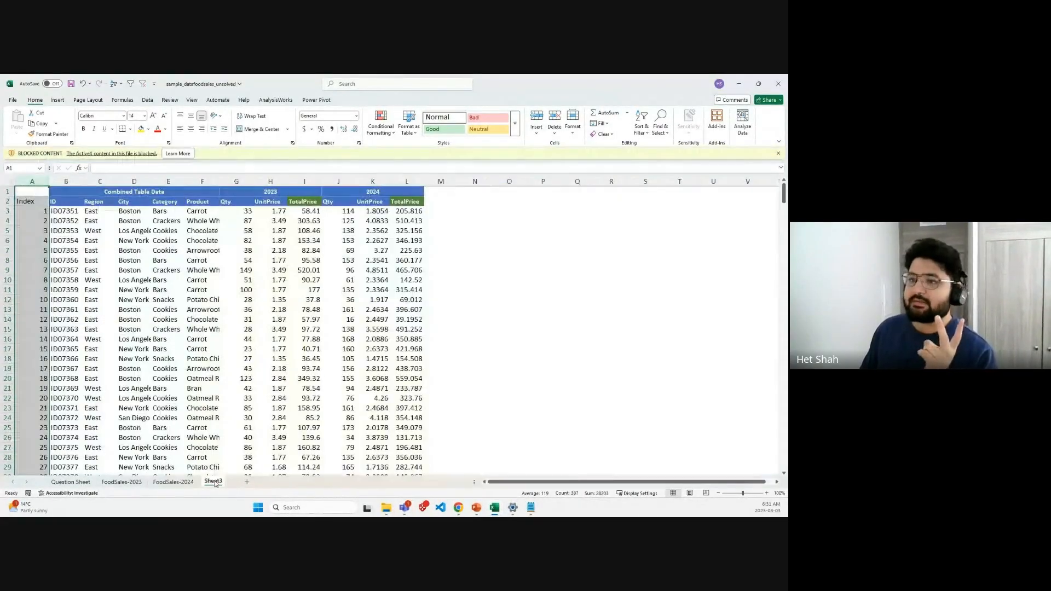
Step: Examine the INDEX array A:A in B3's ID formula against the ID column of FoodSales-2024
click(76, 211)
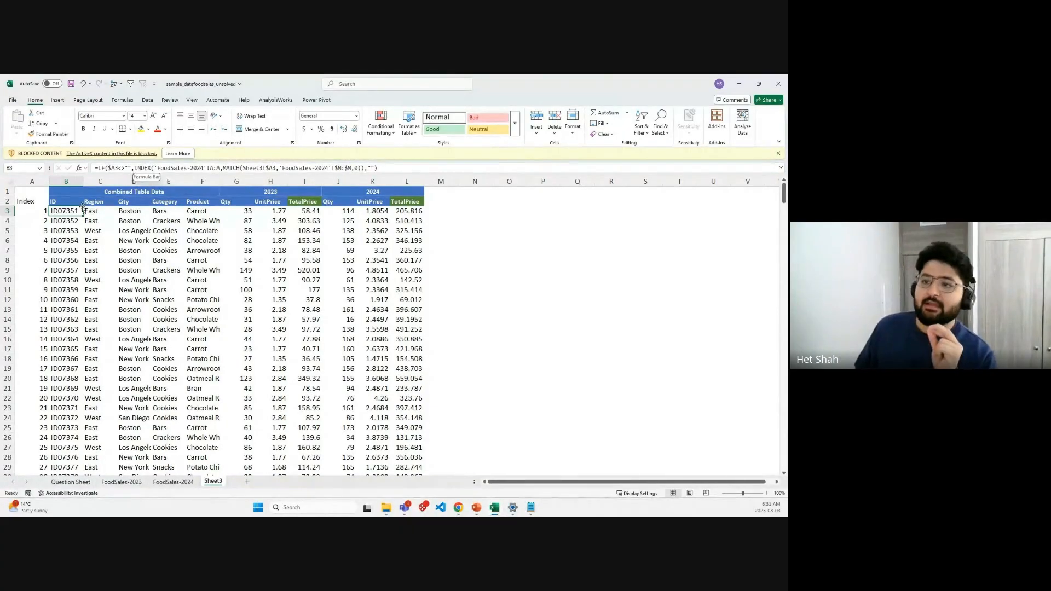
click(173, 482)
click(38, 181)
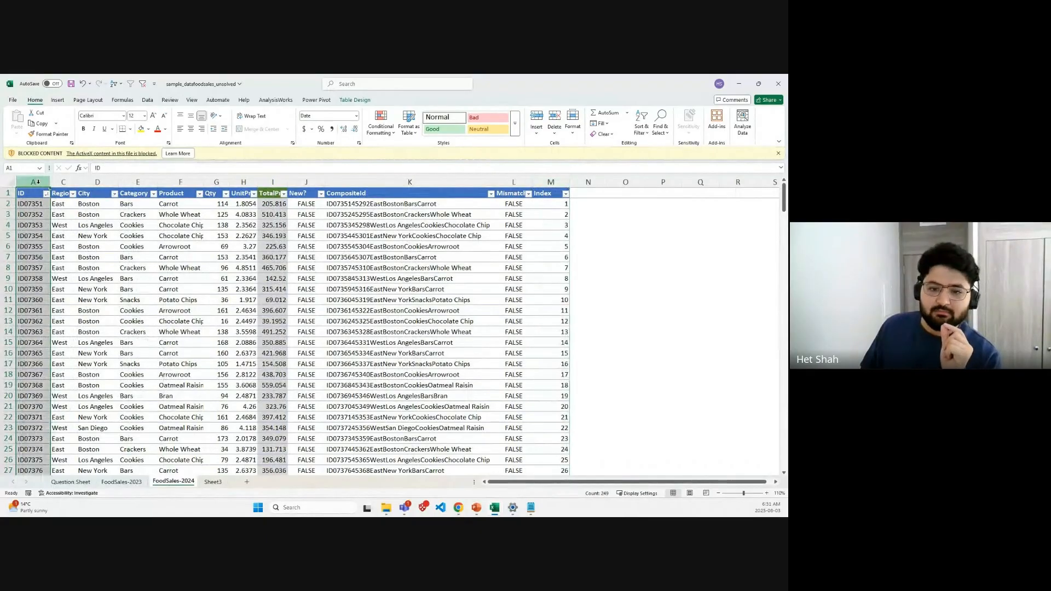
click(213, 481)
drag(154, 168, 220, 168)
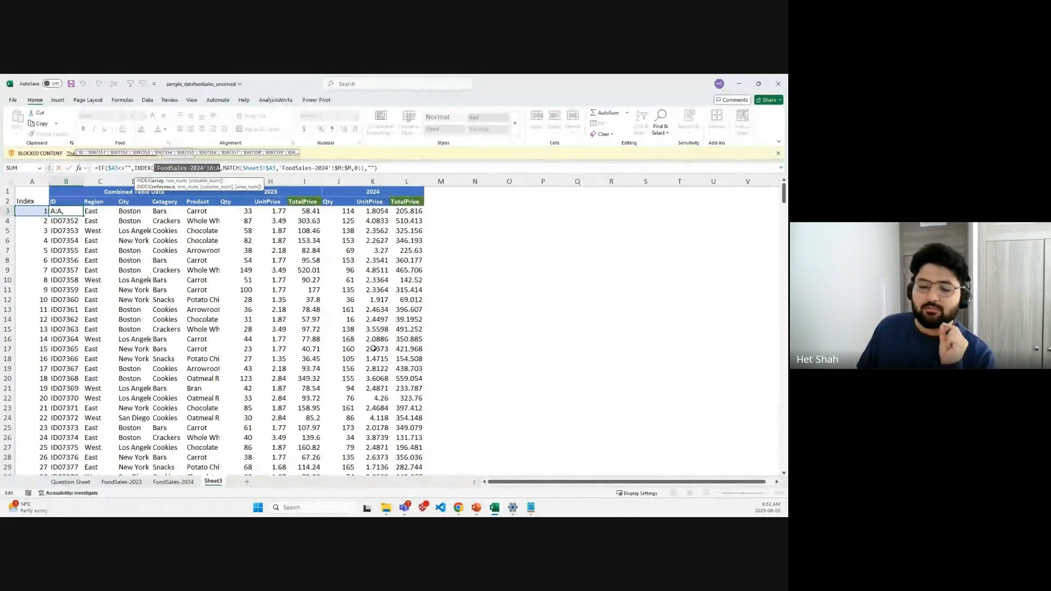
key(Return)
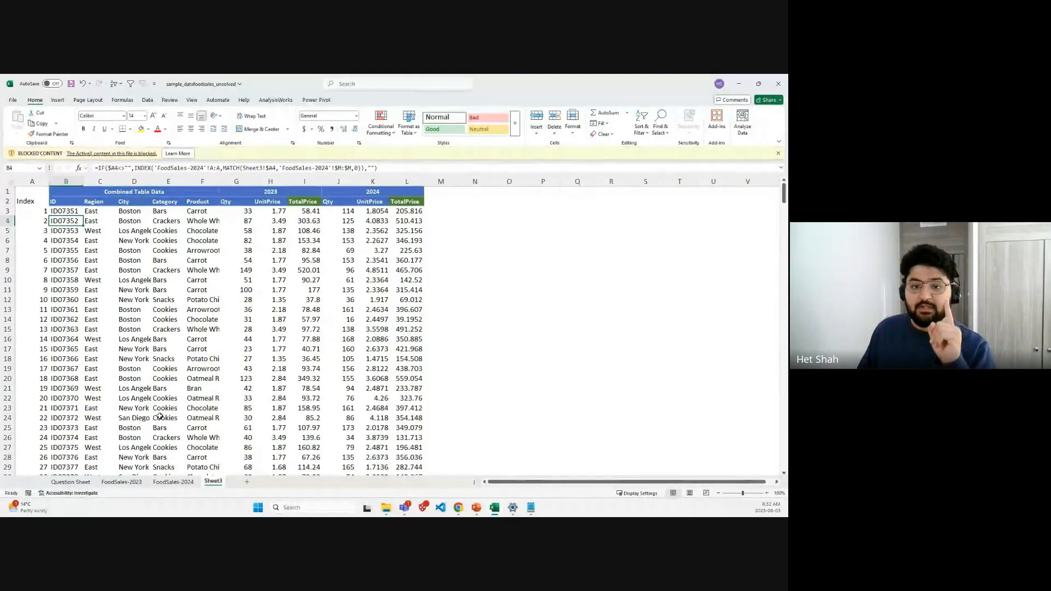
click(174, 482)
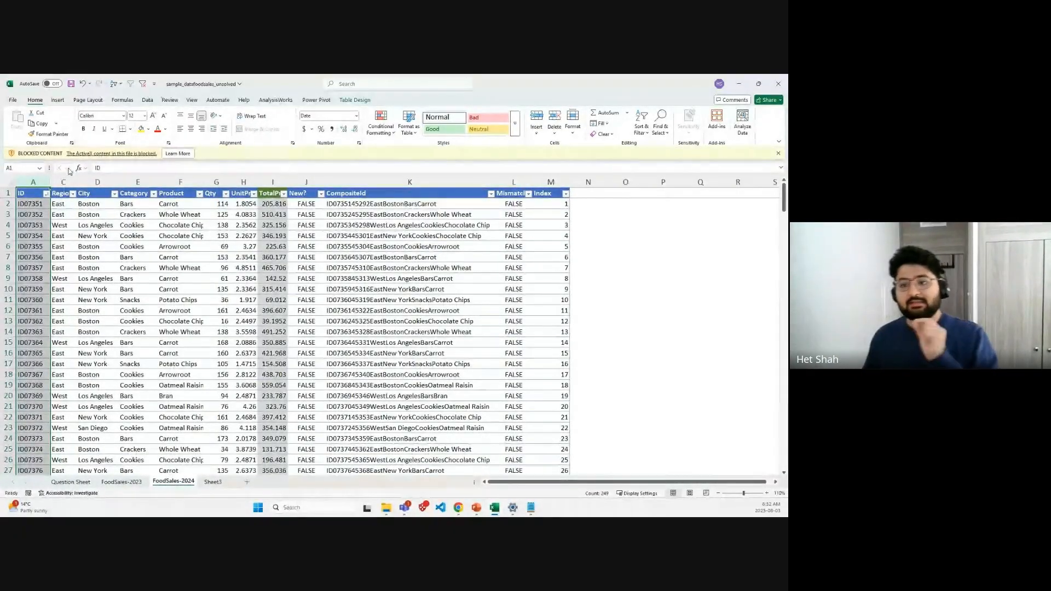
click(34, 204)
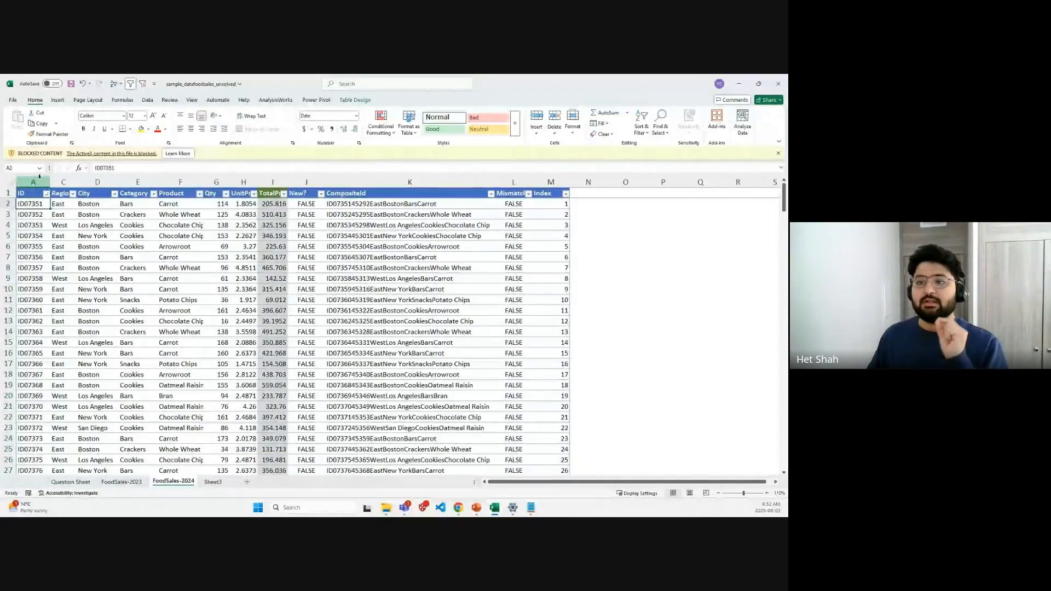
click(36, 184)
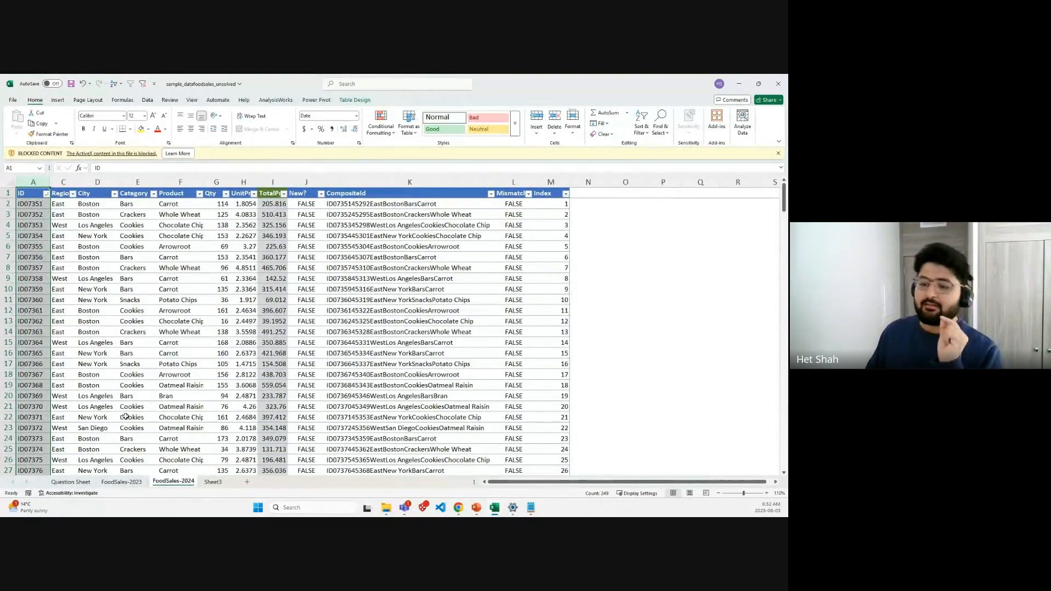
click(213, 482)
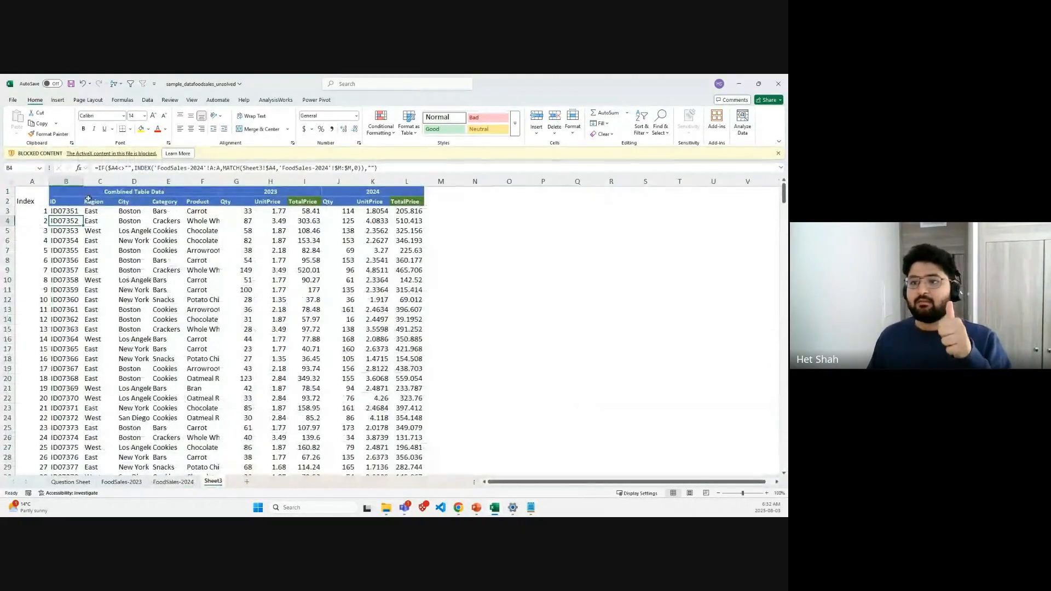
Step: Examine the MATCH portion of B3's ID formula against the Index column M of FoodSales-2024, and return to Sheet3
click(73, 209)
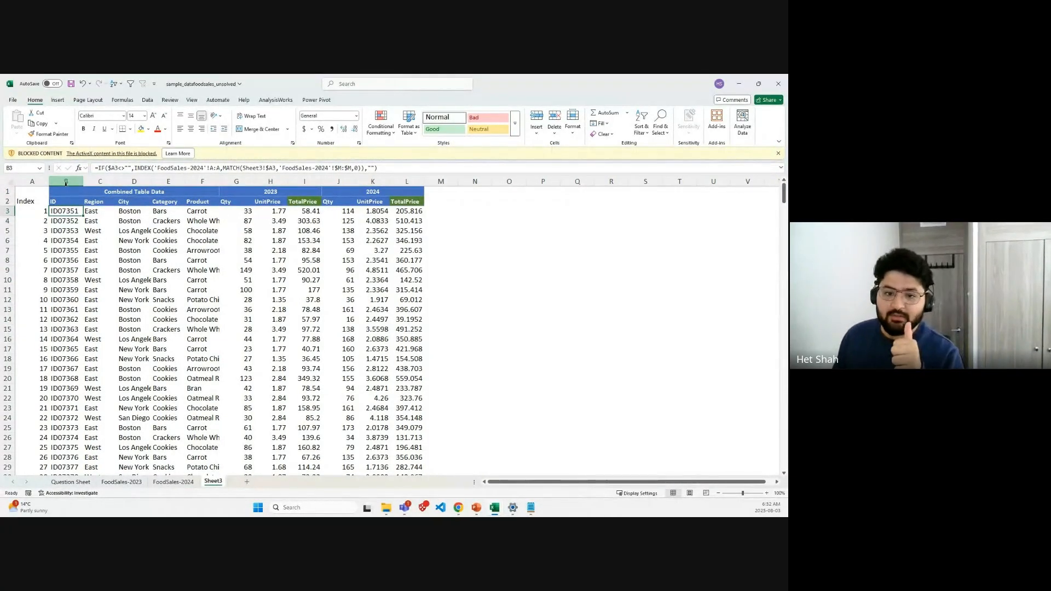
drag(223, 168, 252, 169)
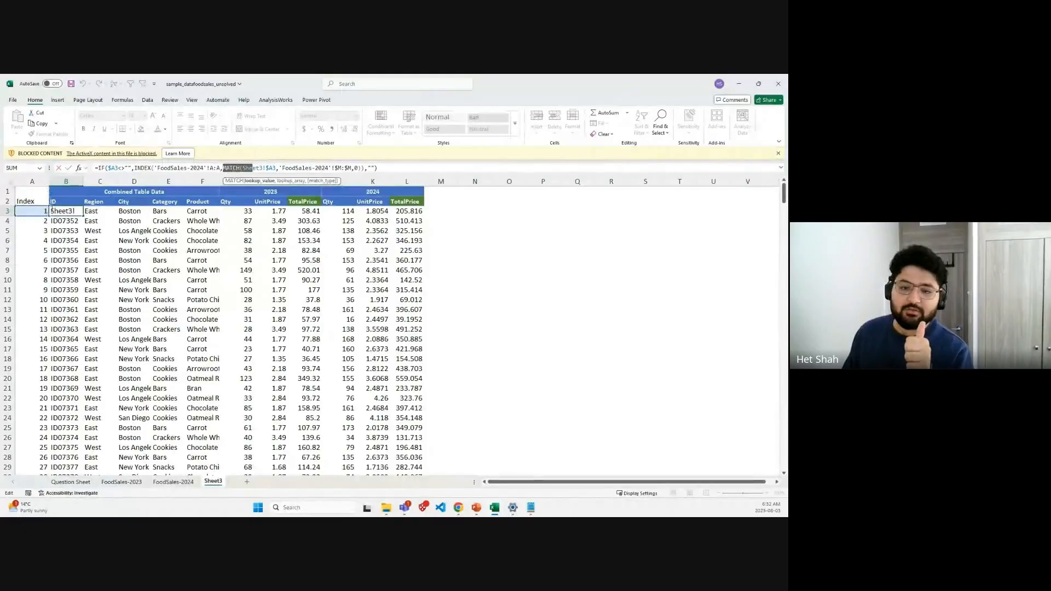
click(173, 481)
click(551, 182)
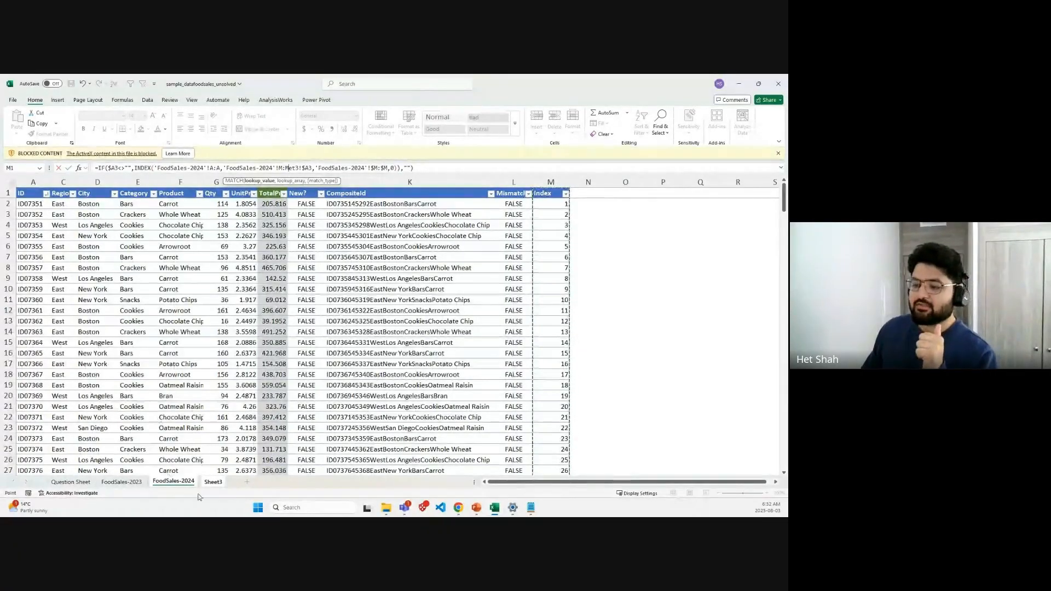
click(211, 484)
click(48, 216)
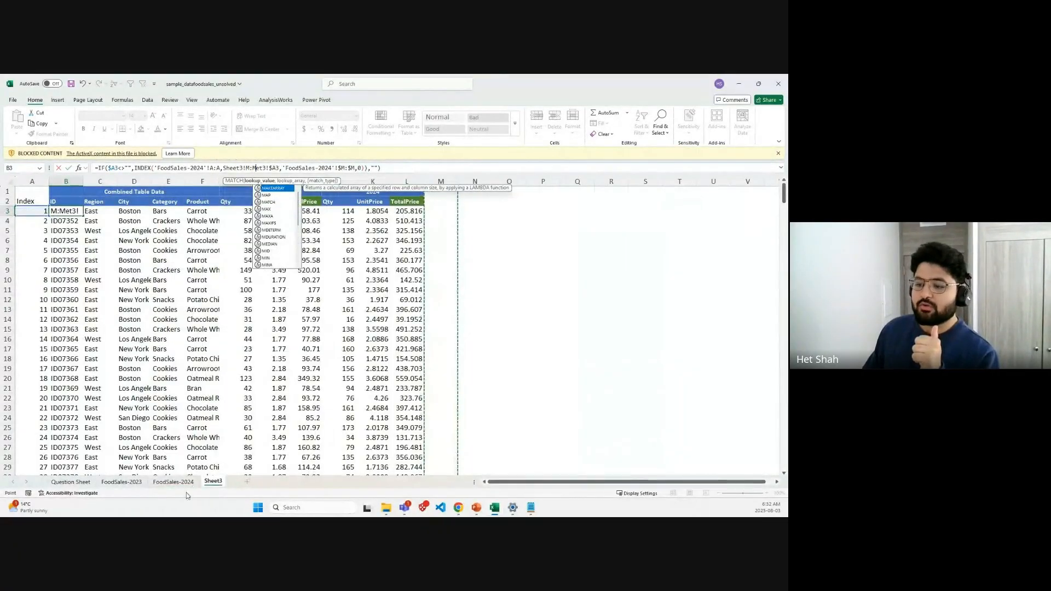
click(181, 482)
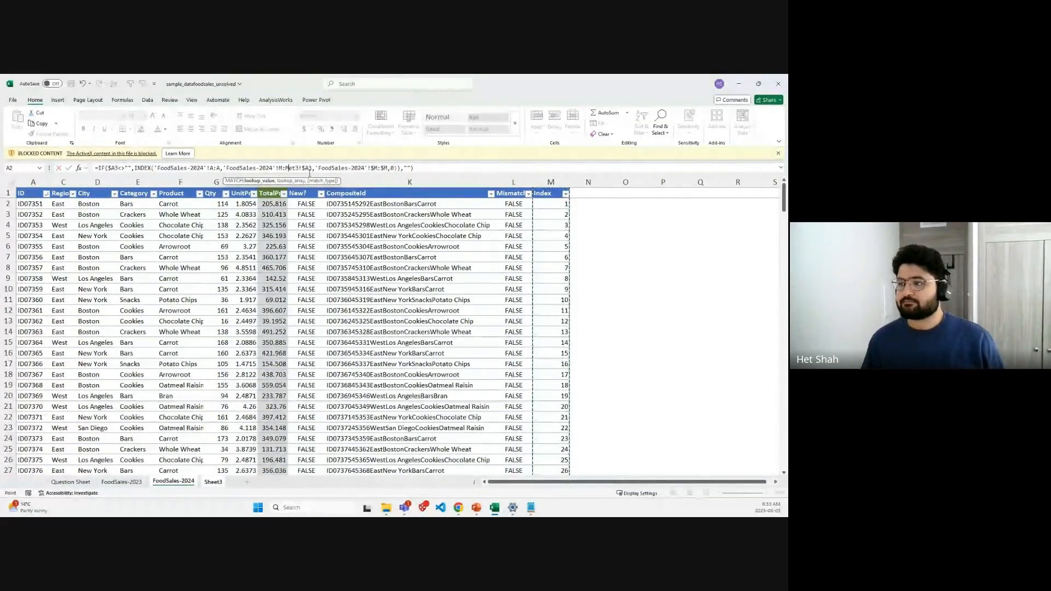
key(ctrl+Page_Down)
key(Return)
key(Return)
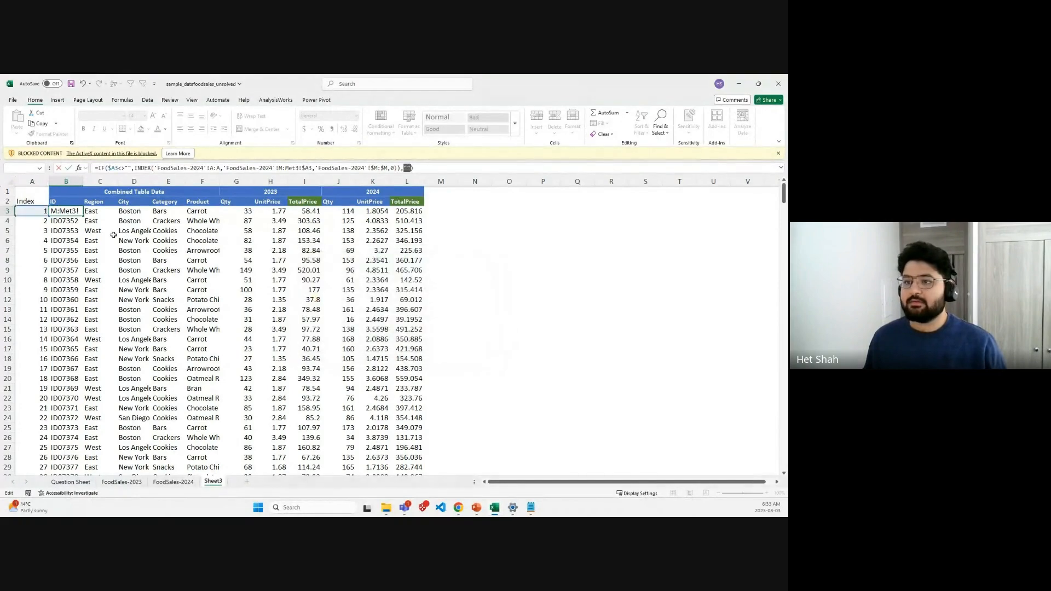
Step: Clear the altered formula in Sheet3's B3 and restore it by filling the ID formula up from B4
drag(458, 170, 75, 163)
key(BackSpace)
key(Return)
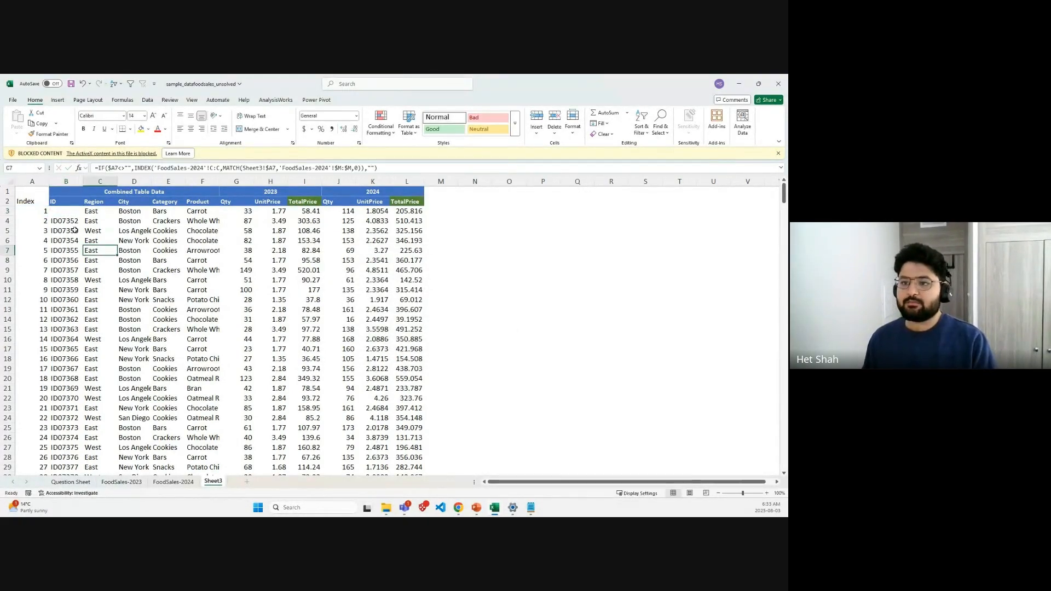
drag(84, 226, 82, 212)
click(194, 240)
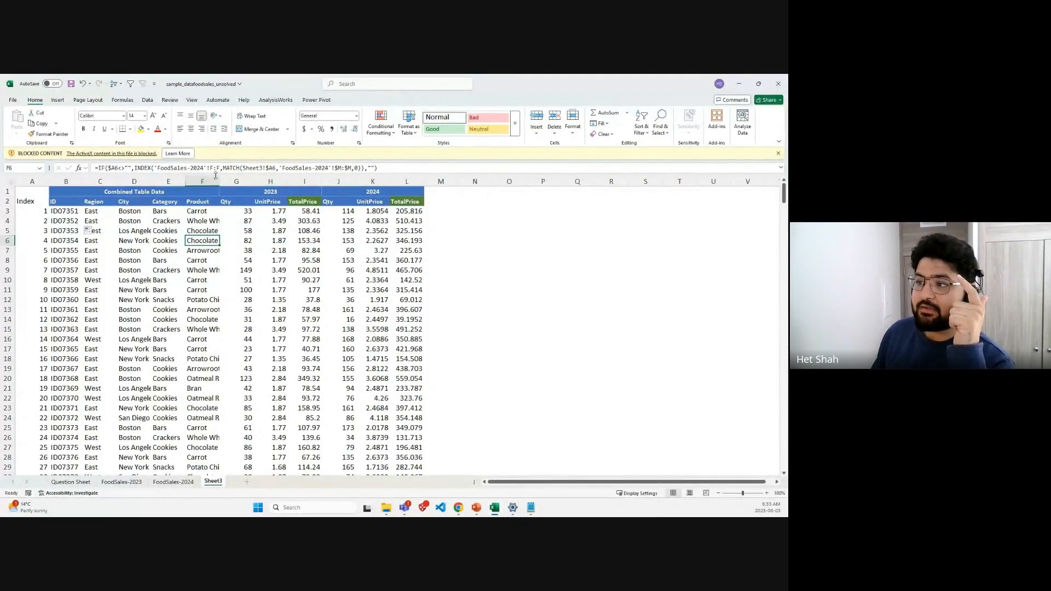
Step: Compare index cell A3 and ID cell B3 on Sheet3 with the Index and ID columns of FoodSales-2024
click(39, 211)
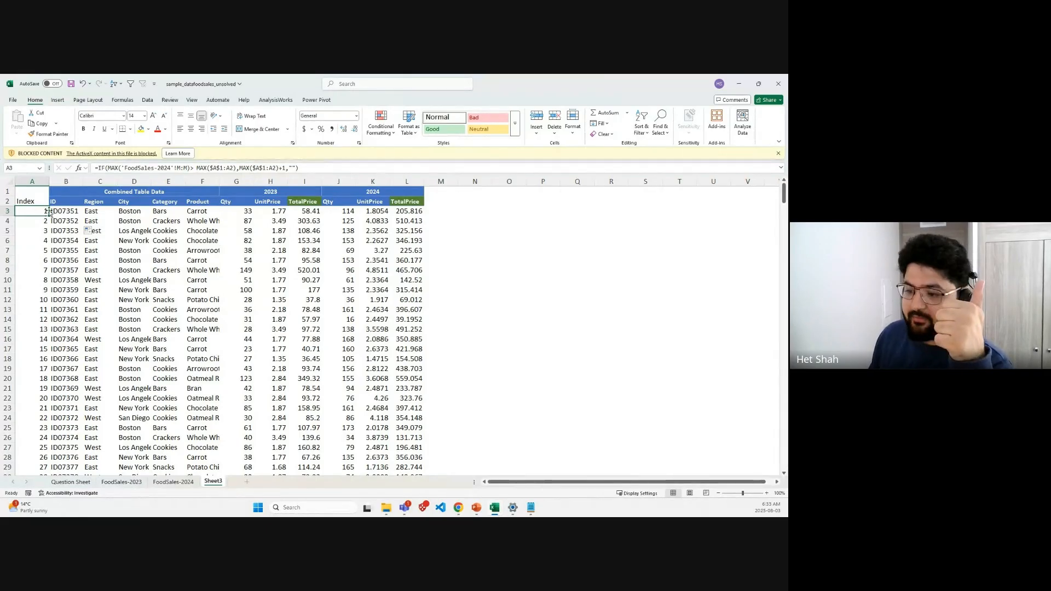
click(173, 482)
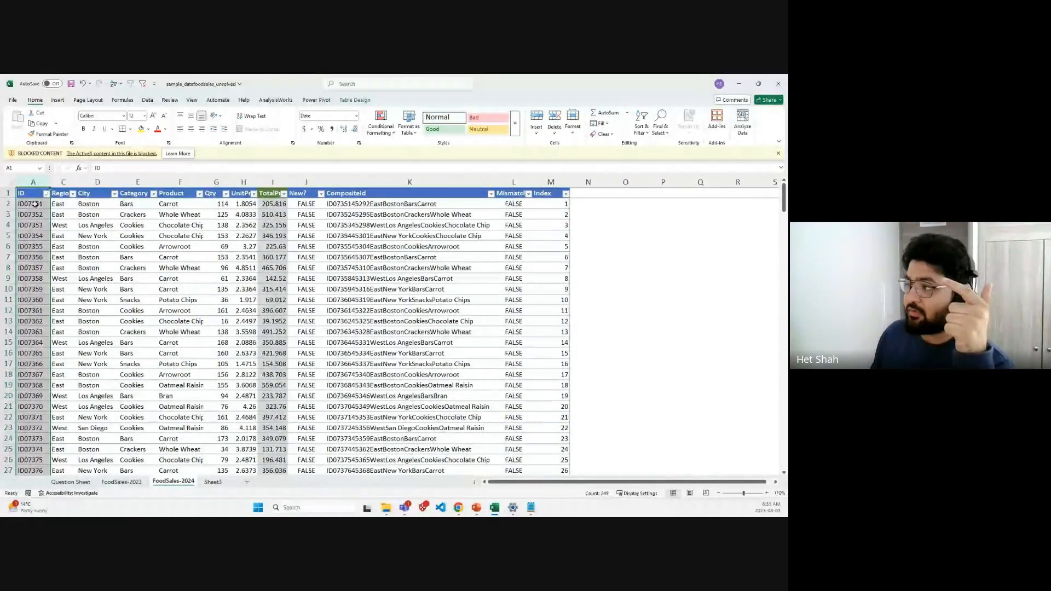
click(547, 204)
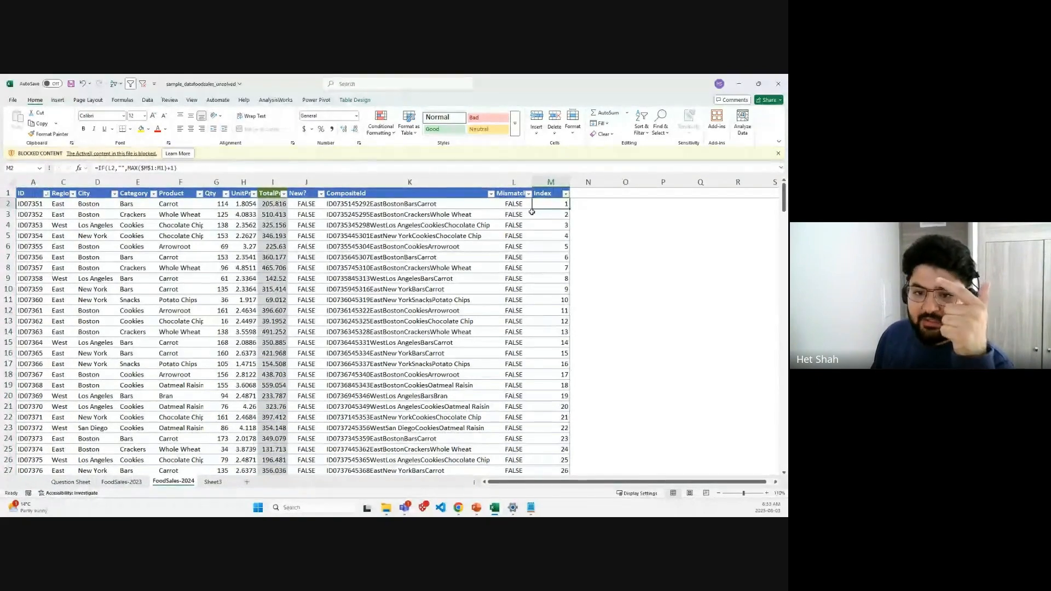
click(213, 481)
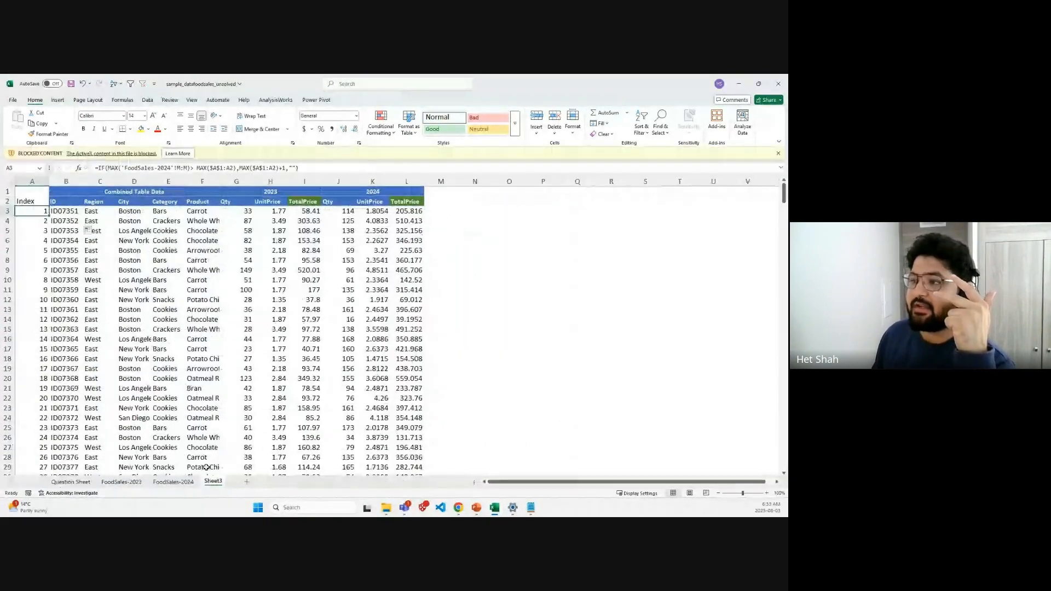
key(Right)
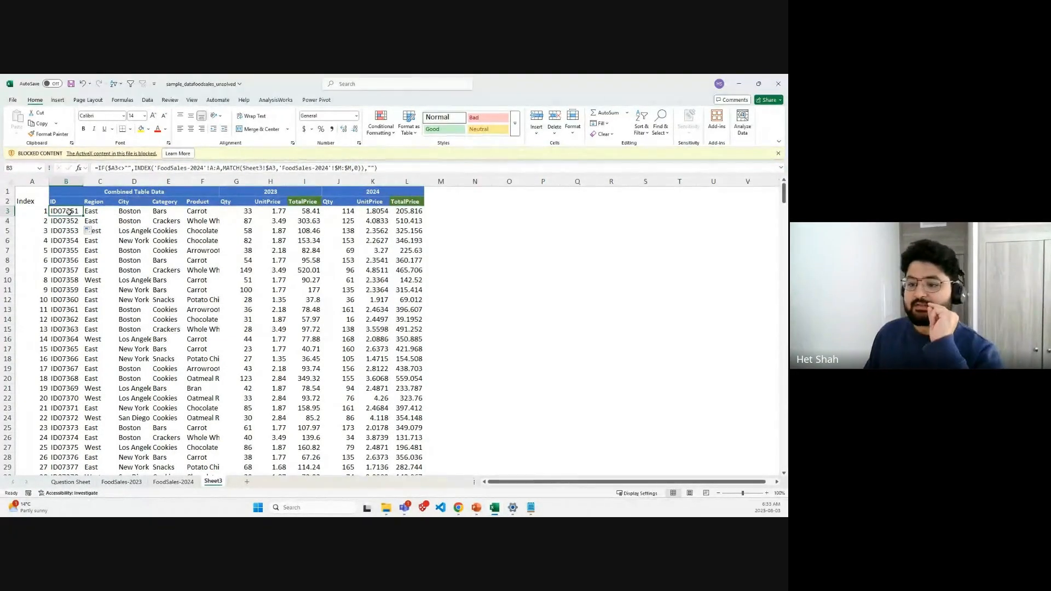
click(173, 482)
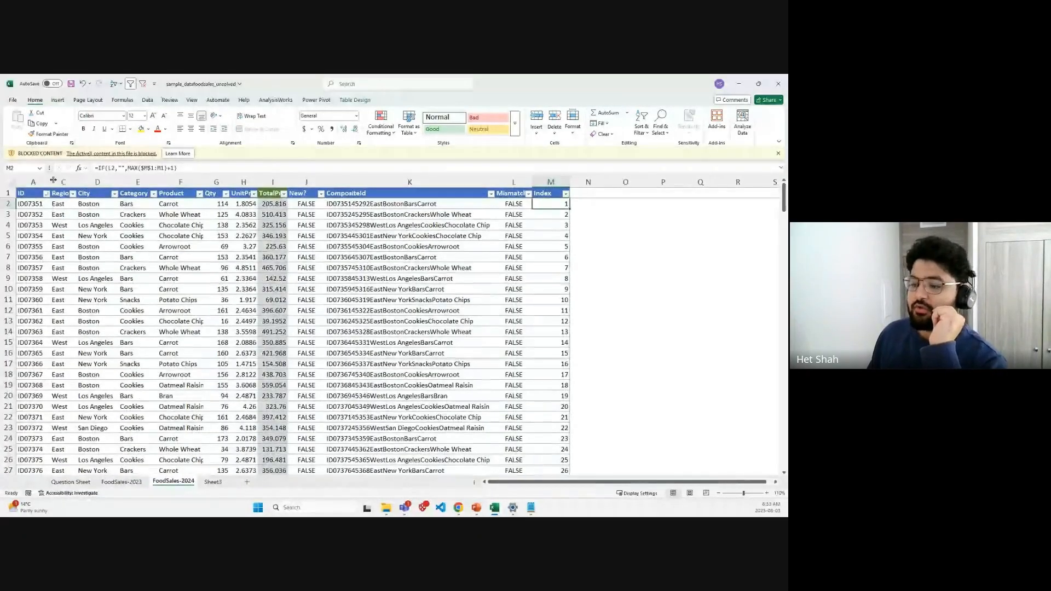
click(209, 483)
click(29, 212)
click(174, 482)
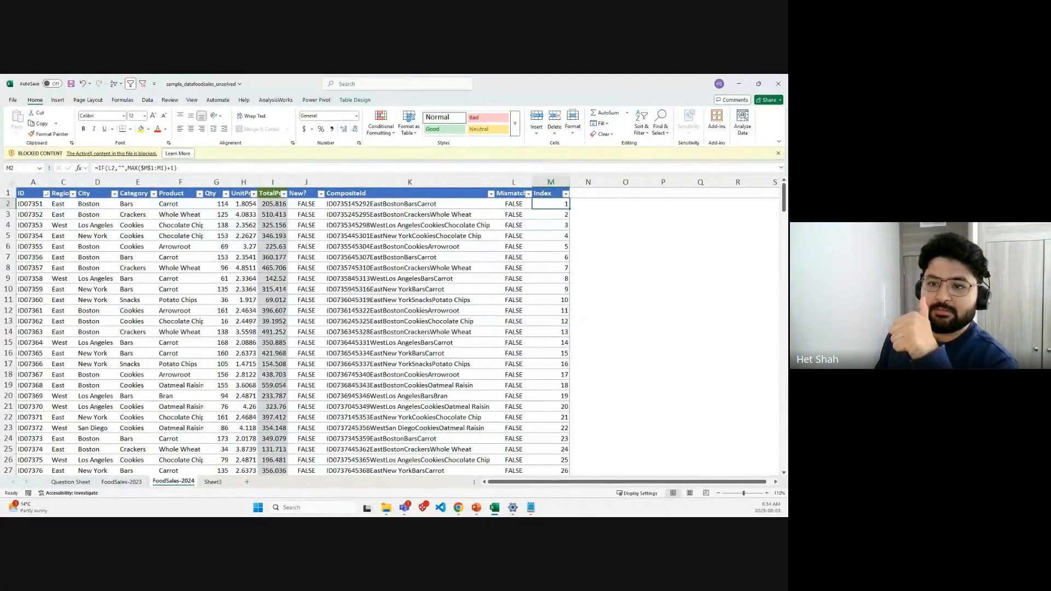
Step: Review the two header rows A1:L2 of Sheet3's combined 2023 and 2024 table
key(alt+Tab)
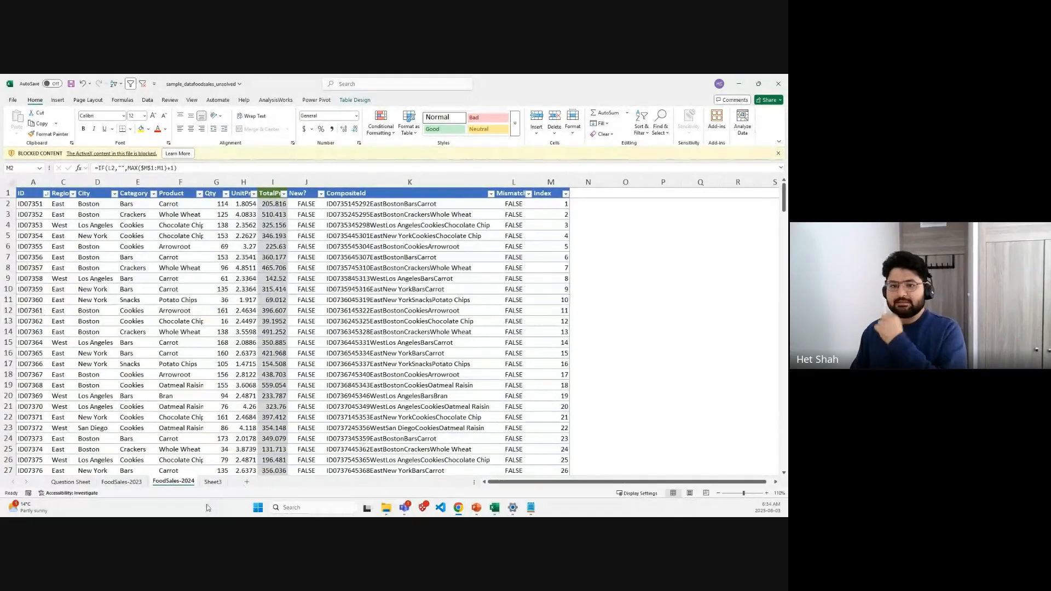
click(212, 481)
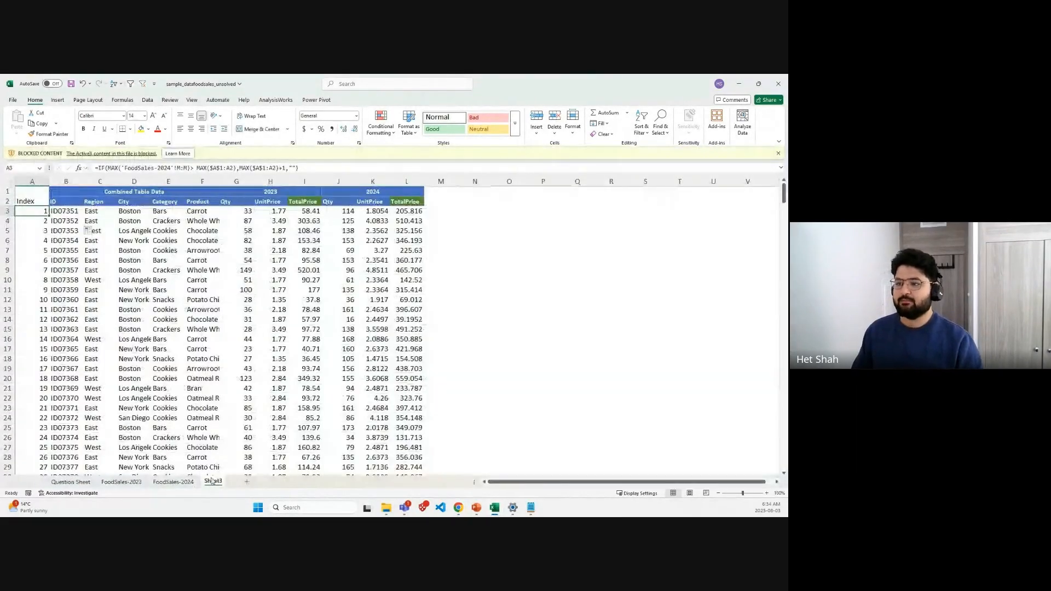
click(536, 276)
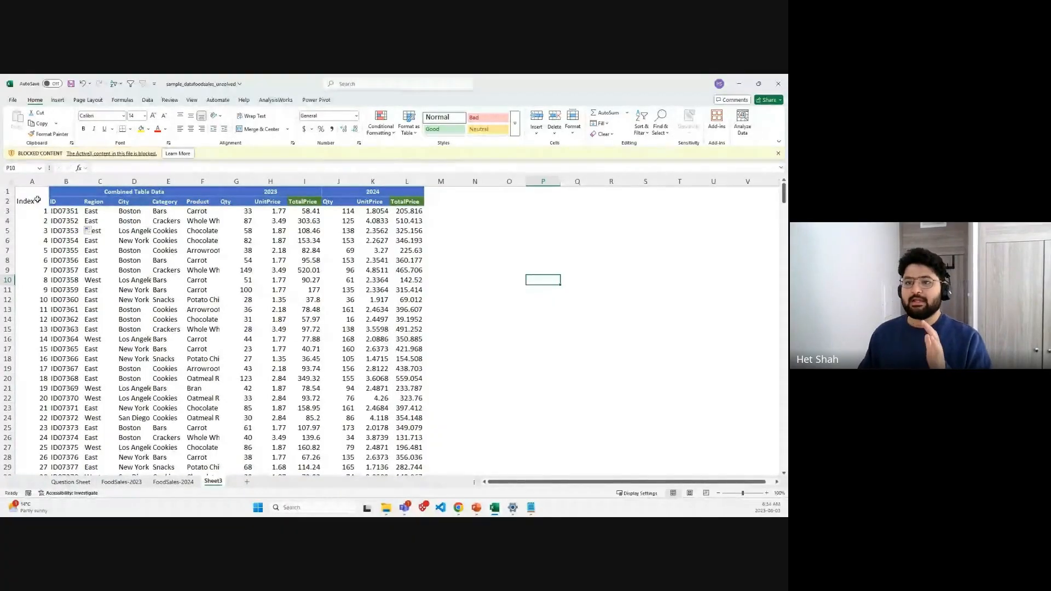
drag(35, 193, 395, 202)
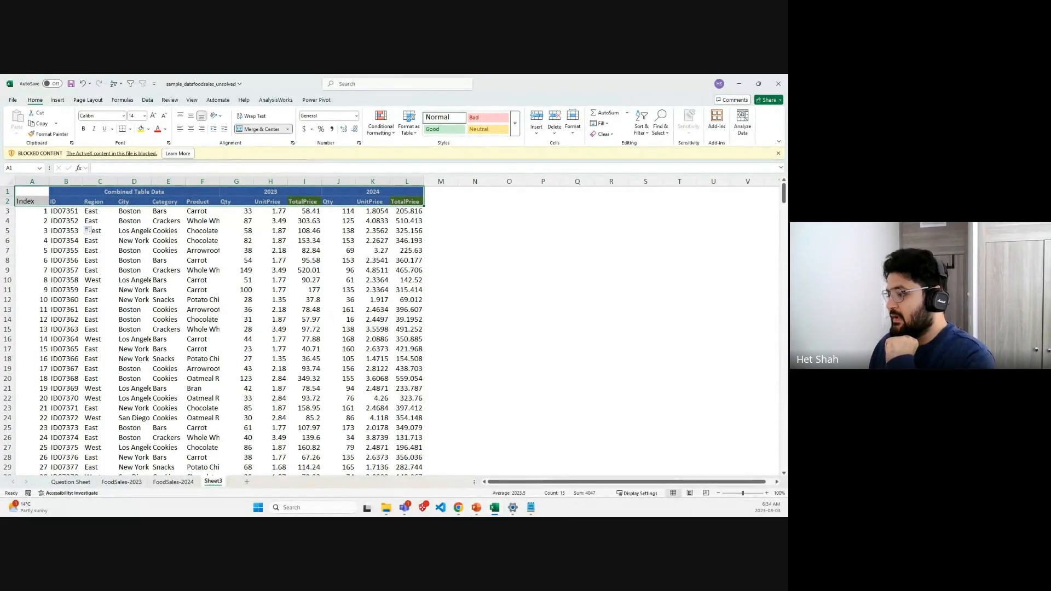
Step: Deselect the header rows and switch to the PowerPoint slide show's Introduction to Pivot Tables slide
click(476, 507)
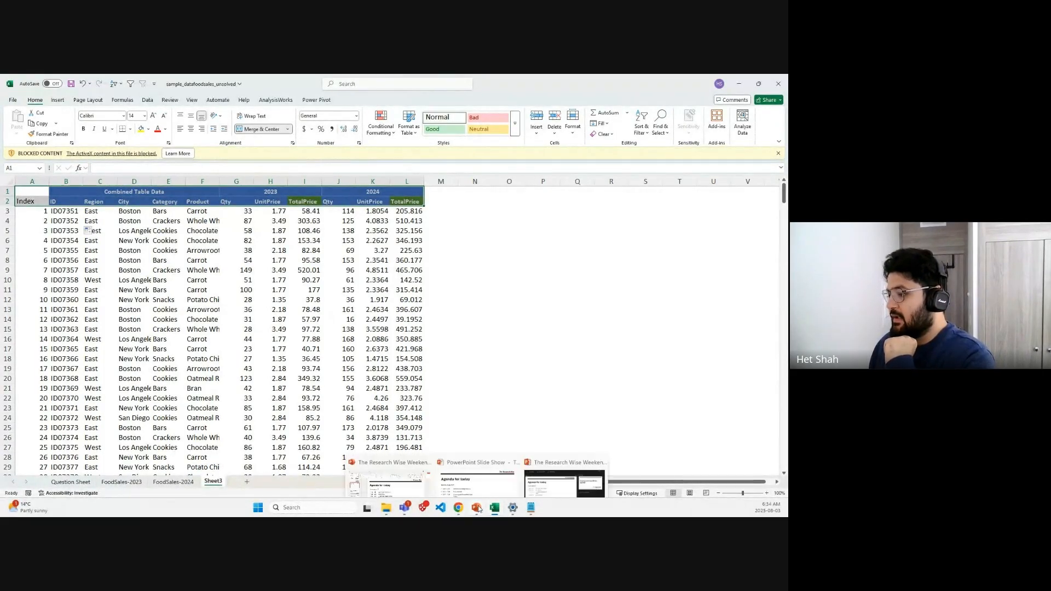
click(533, 387)
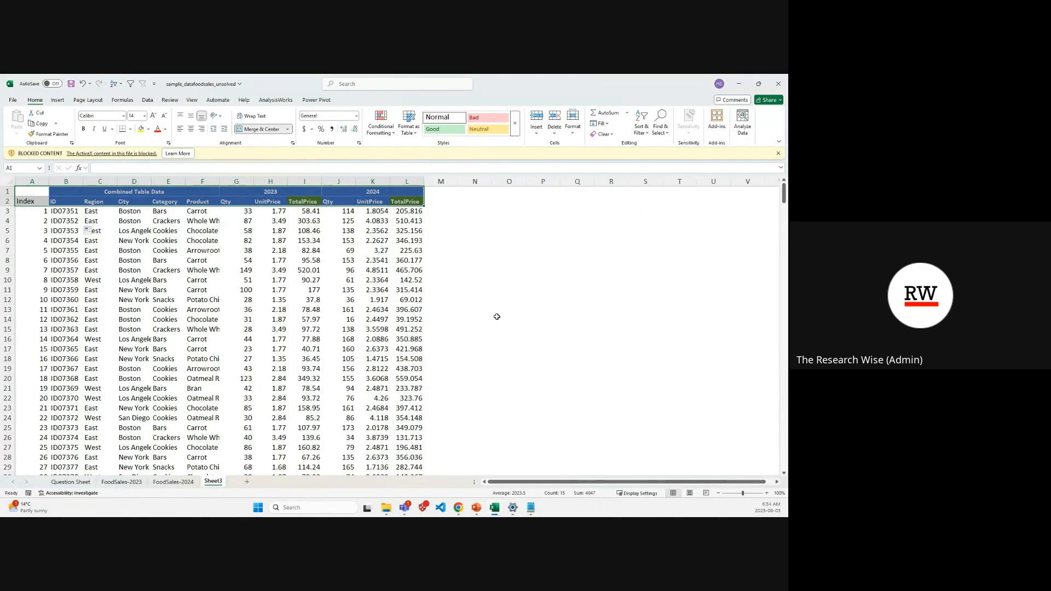
click(443, 281)
click(35, 197)
drag(35, 197, 30, 200)
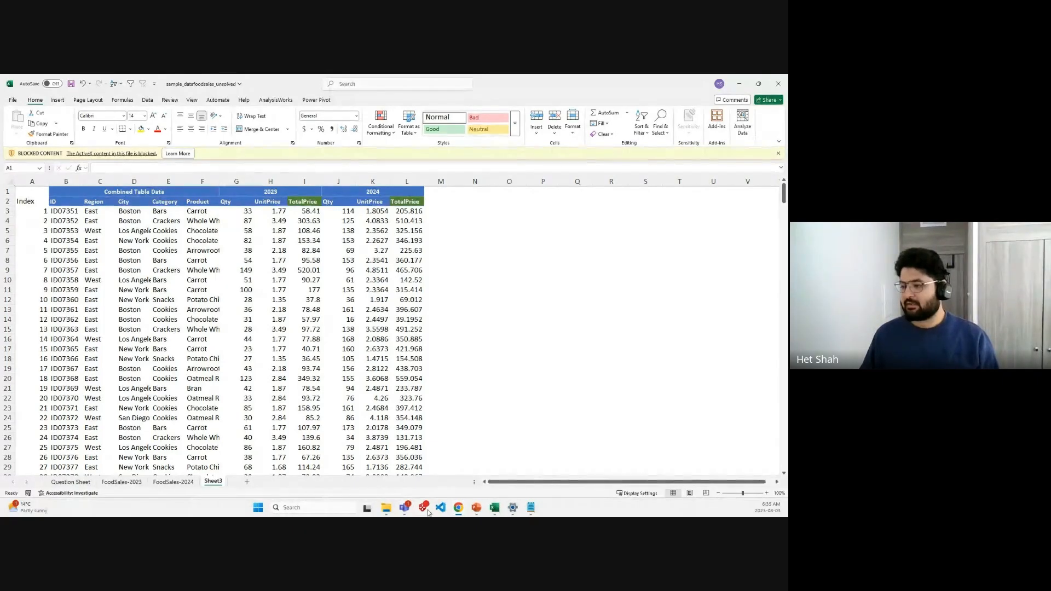
mouse_move(460, 510)
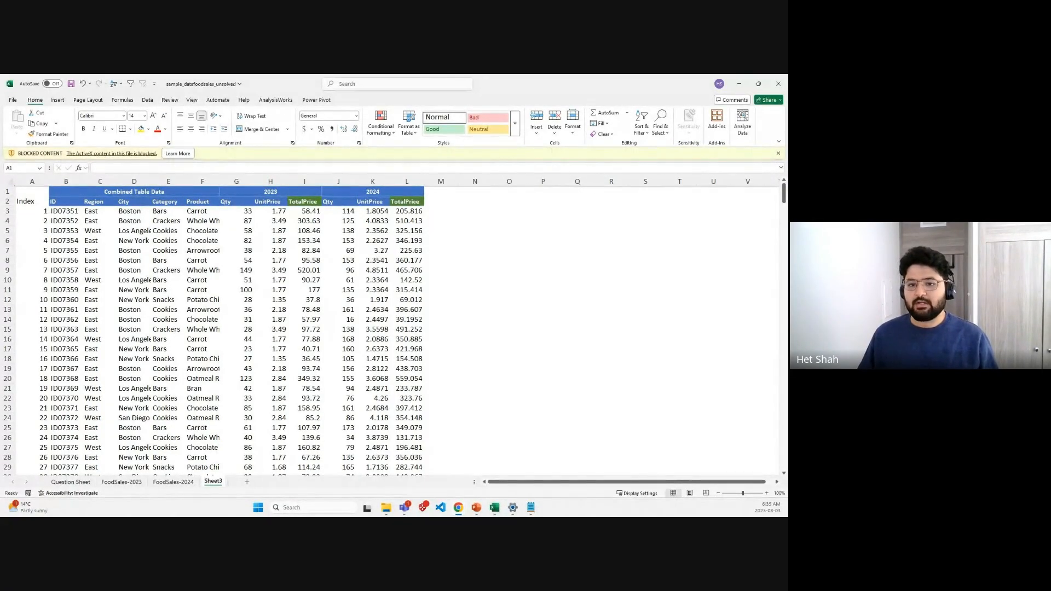
key(alt+Tab)
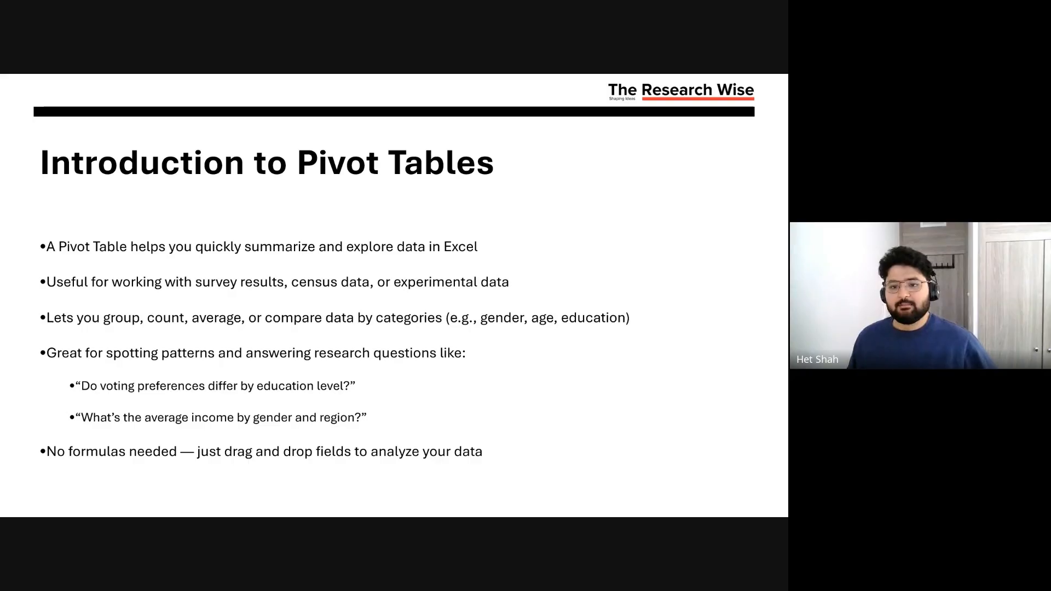
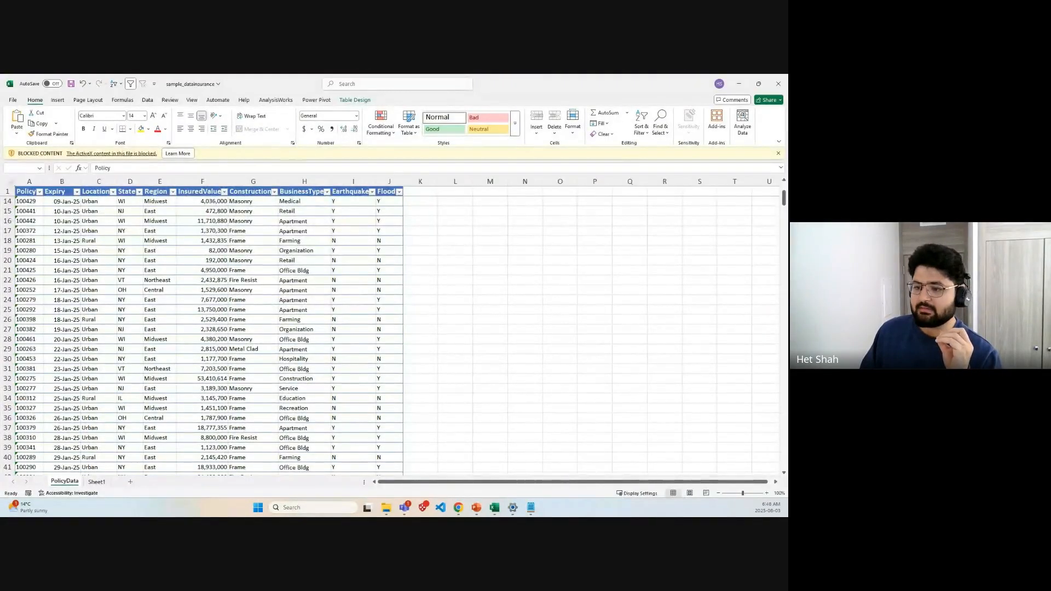
Step: On Sheet1 of the sample_datainsurance workbook, move the State slicer beside the pivot table, across columns P to R
click(97, 482)
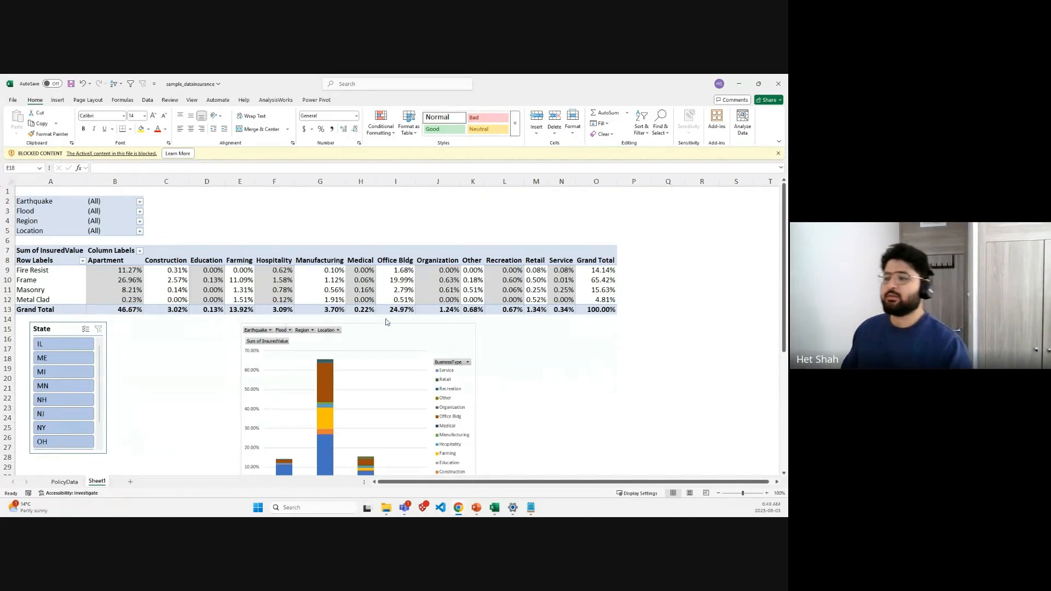
click(232, 359)
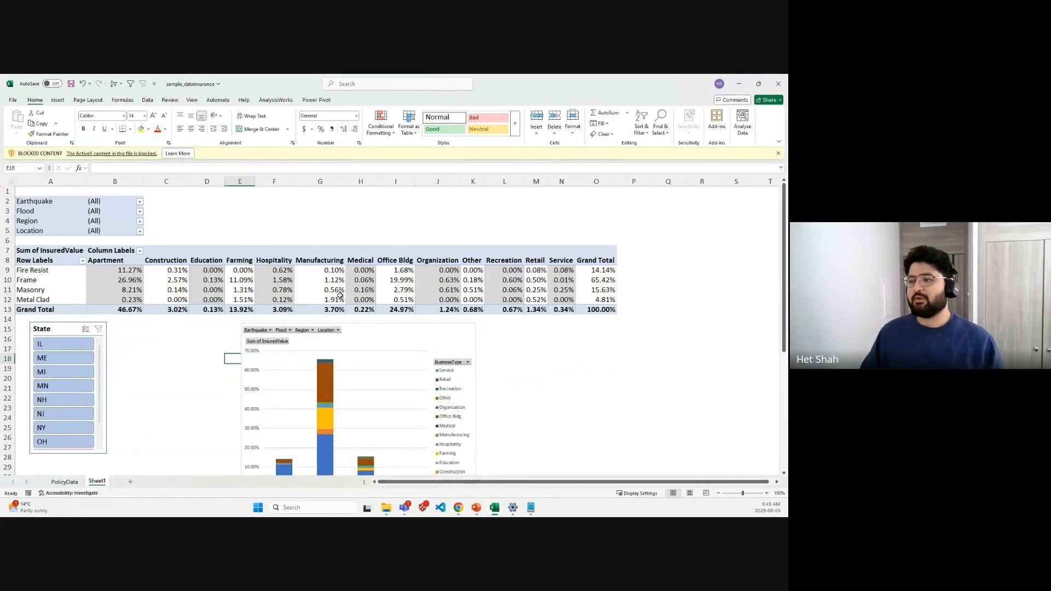
drag(60, 337, 663, 194)
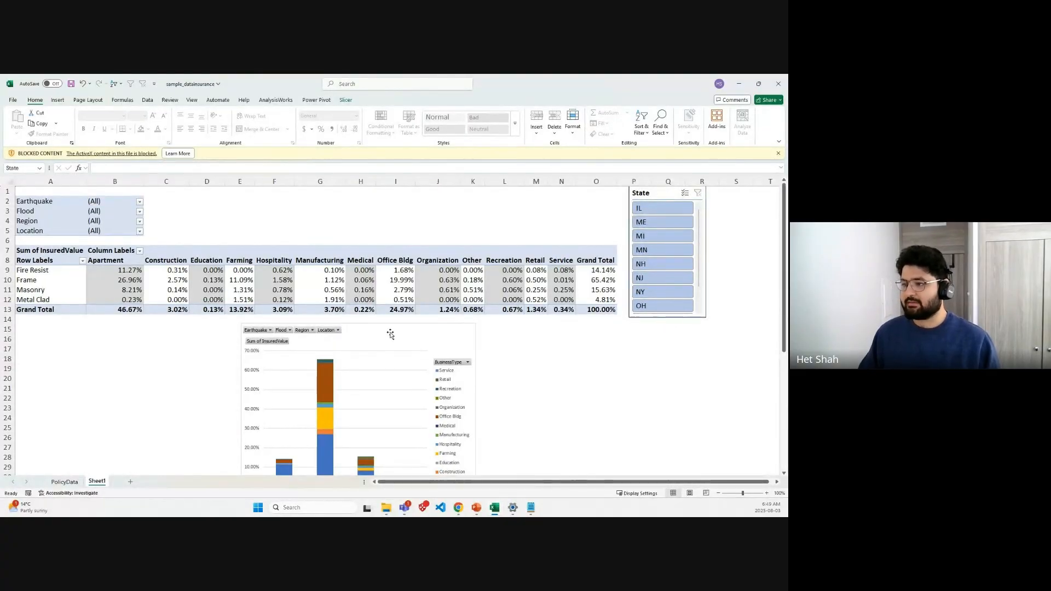
Step: Hide the PivotTable field list, shrink the pivot chart and place it below the table around columns J to N, rows 15 to 29
drag(389, 330, 198, 327)
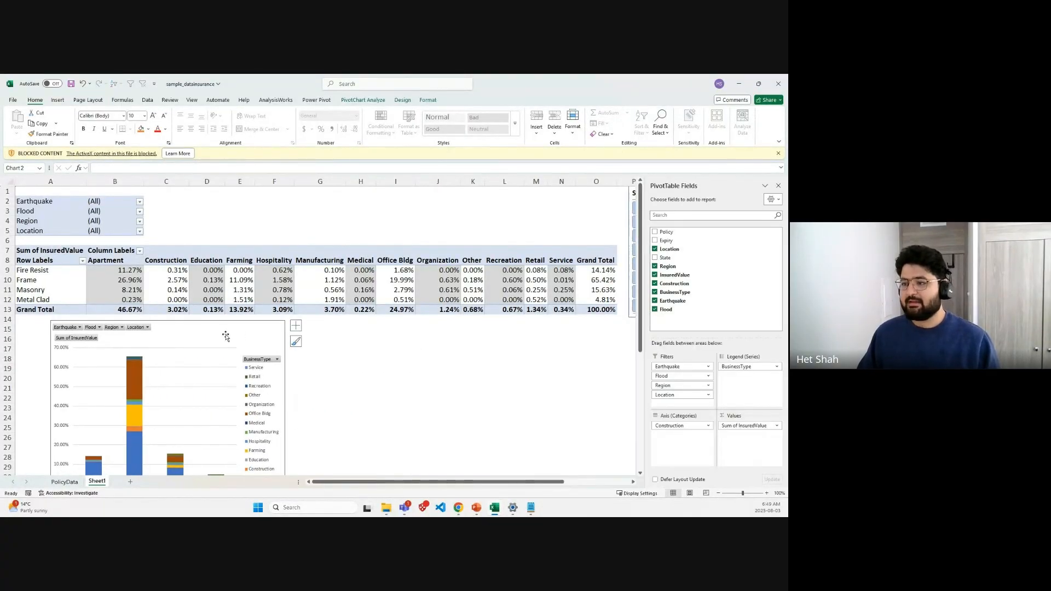
click(778, 185)
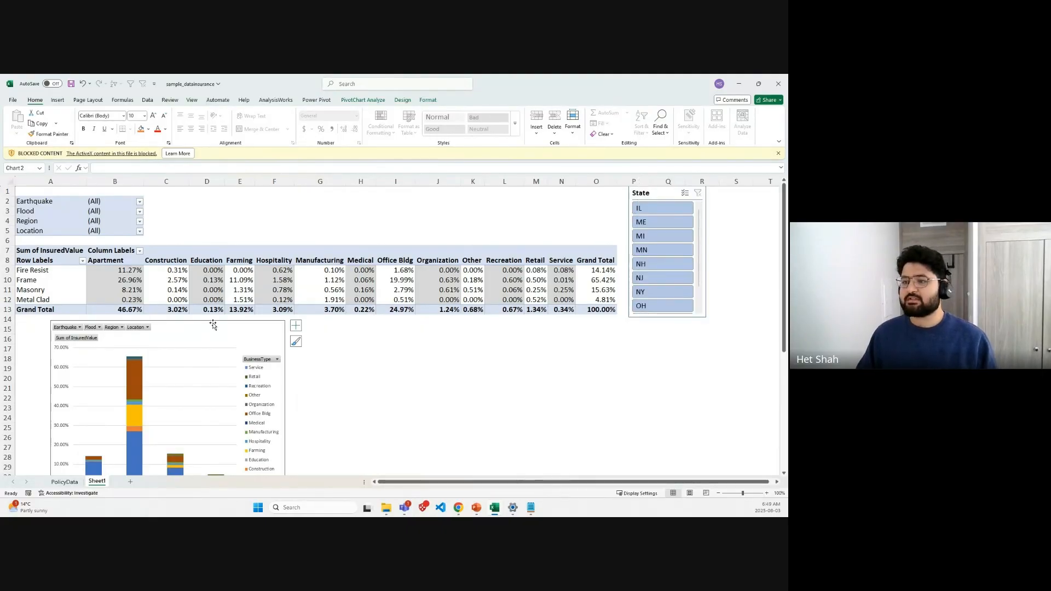
scroll(334, 364, down, 3)
drag(212, 260, 499, 292)
mouse_move(573, 263)
mouse_down()
mouse_move(476, 311)
mouse_move(554, 255)
mouse_up()
scroll(554, 255, up, 3)
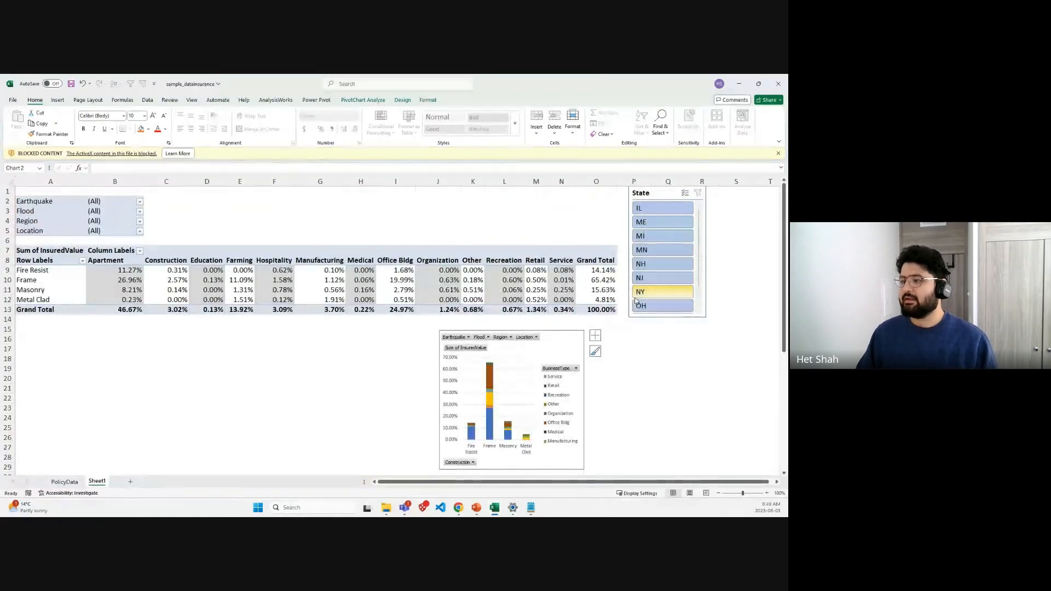
Step: Review the pivot values and the Earthquake, Flood, Region and Location filters, and filter the table and chart to state IL
click(208, 309)
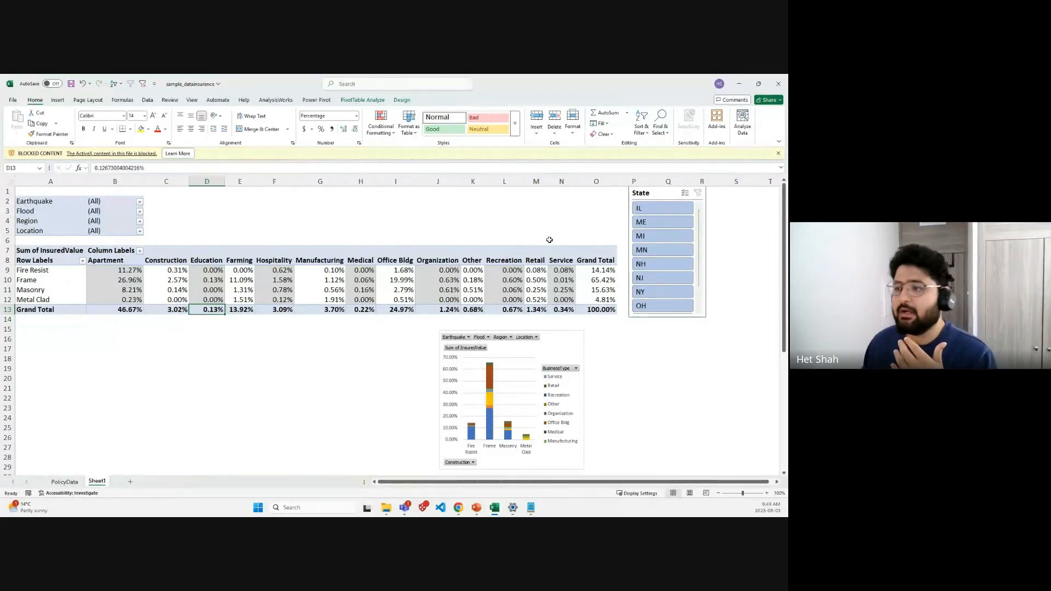
drag(122, 269, 175, 300)
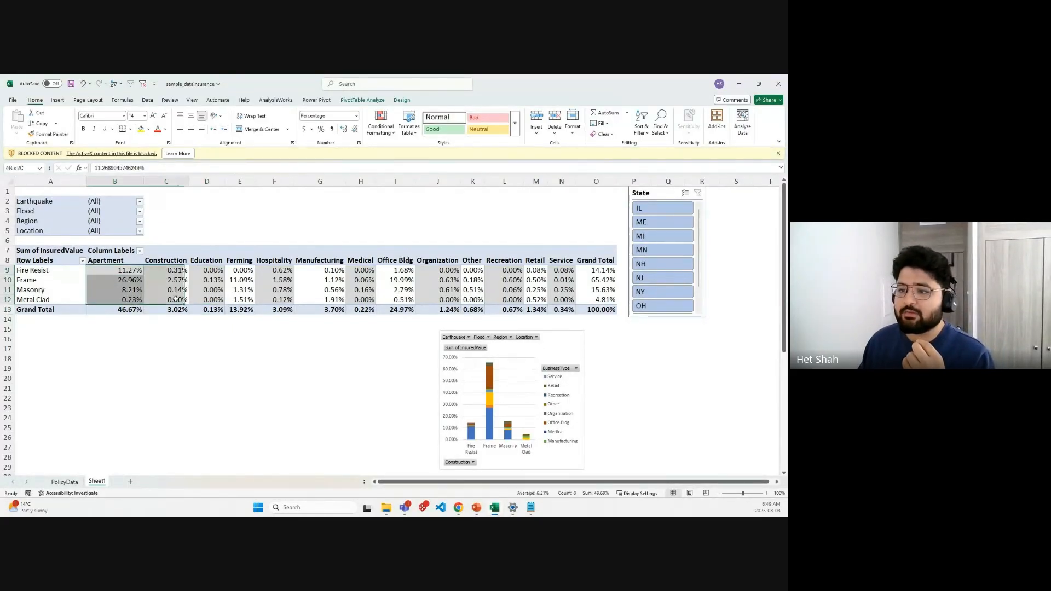
drag(56, 198, 131, 231)
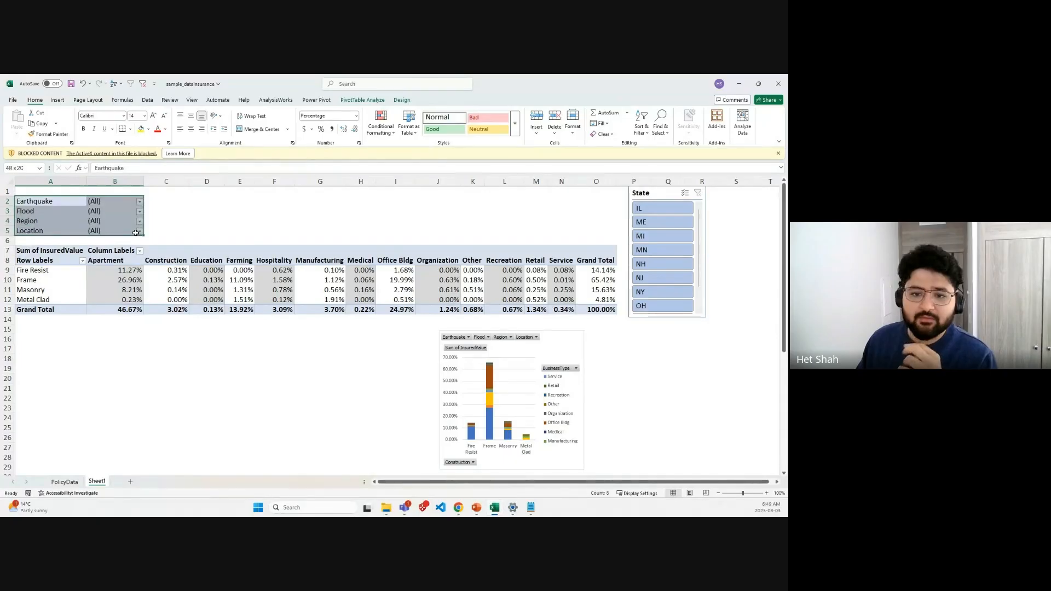
click(657, 208)
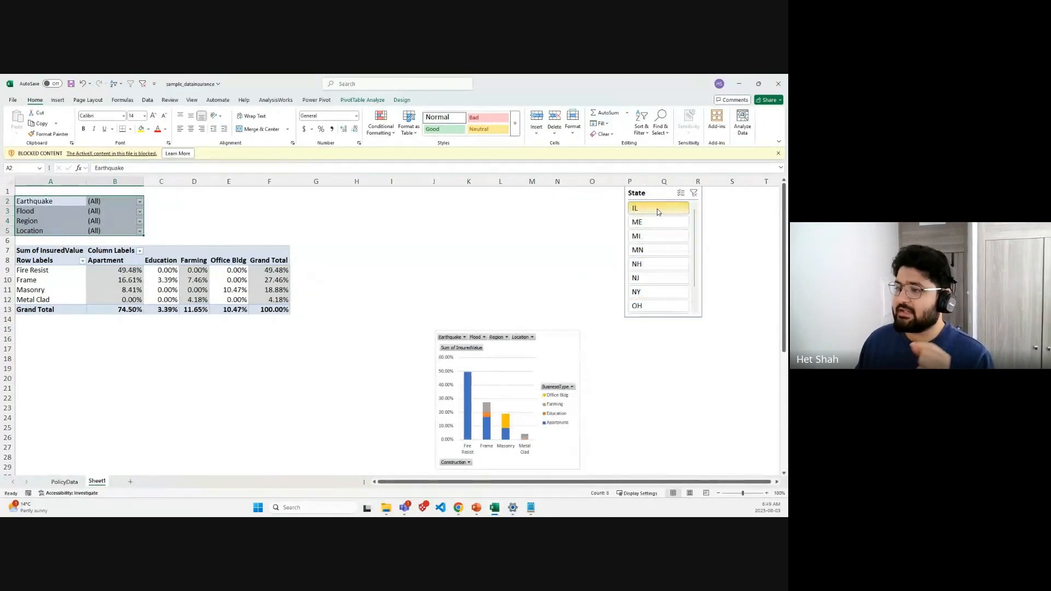
Step: Filter the pivot table by state ME, by NJ, and by MI, MN, NH and NJ together, and clear the State slicer's filter
click(651, 227)
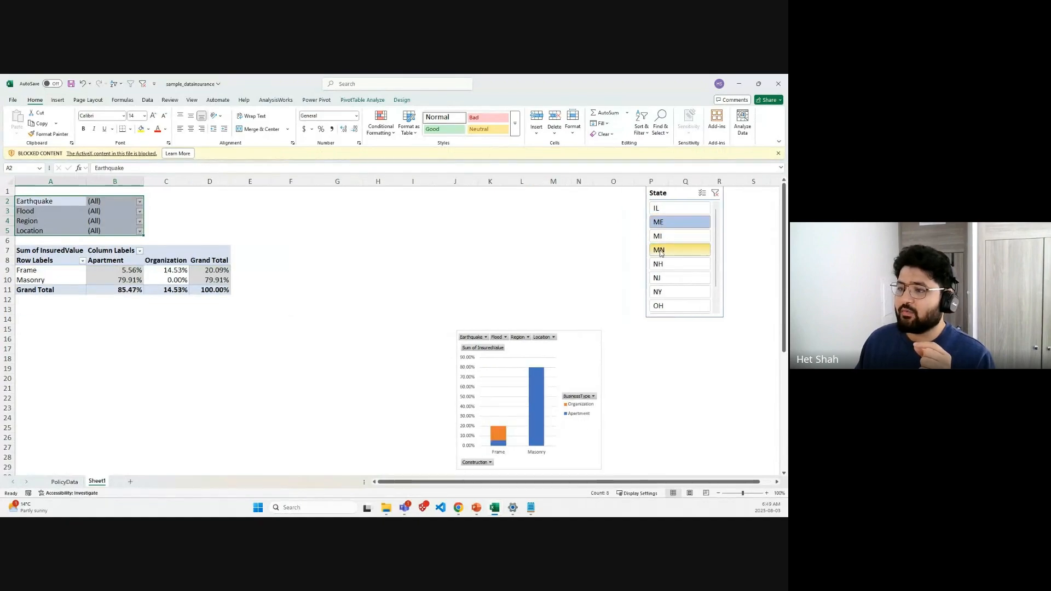
click(656, 250)
click(659, 276)
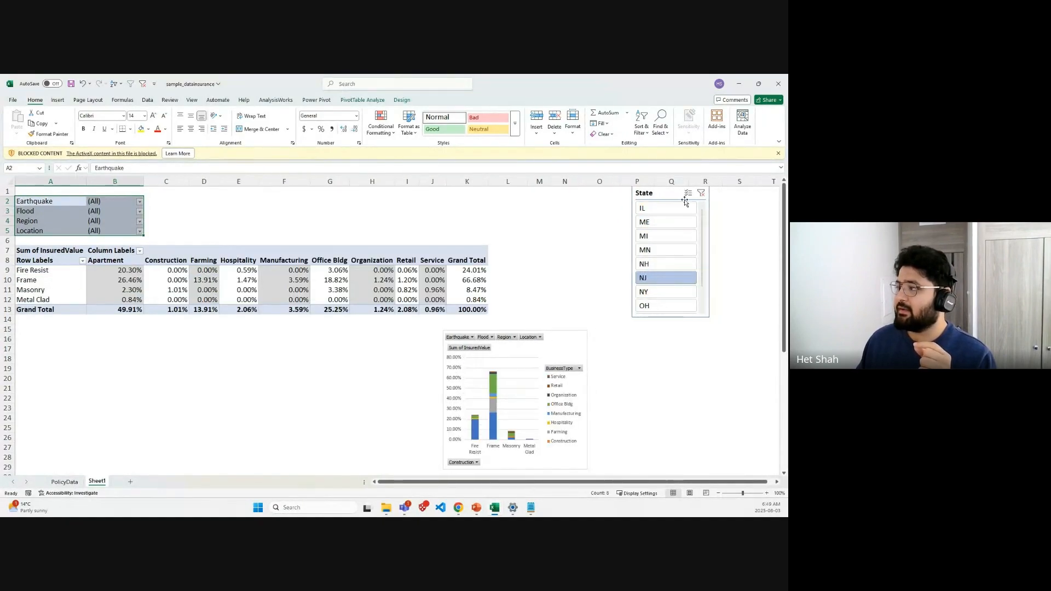
click(664, 265)
click(664, 249)
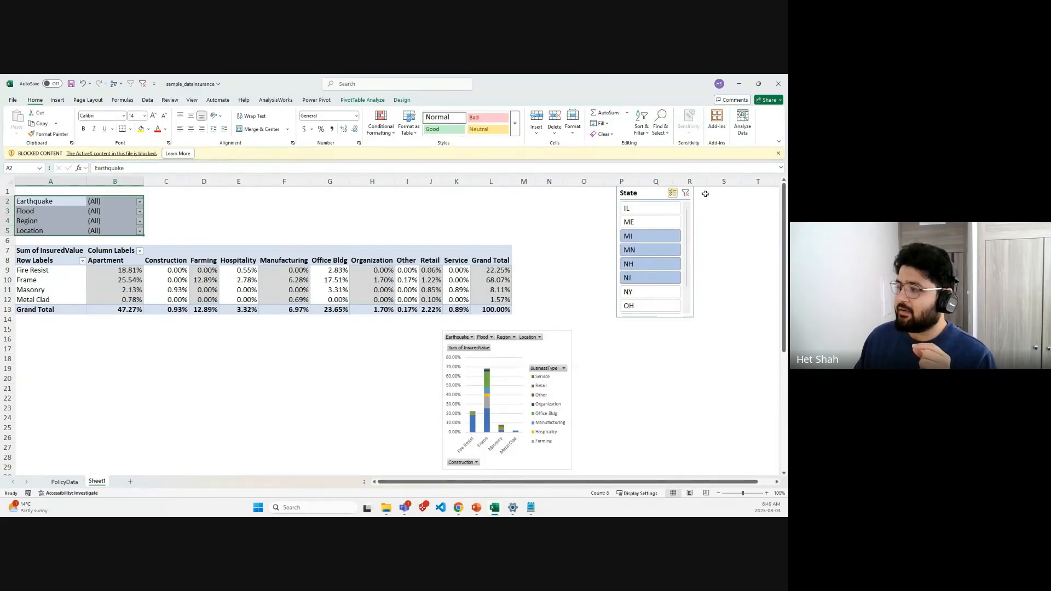
click(686, 192)
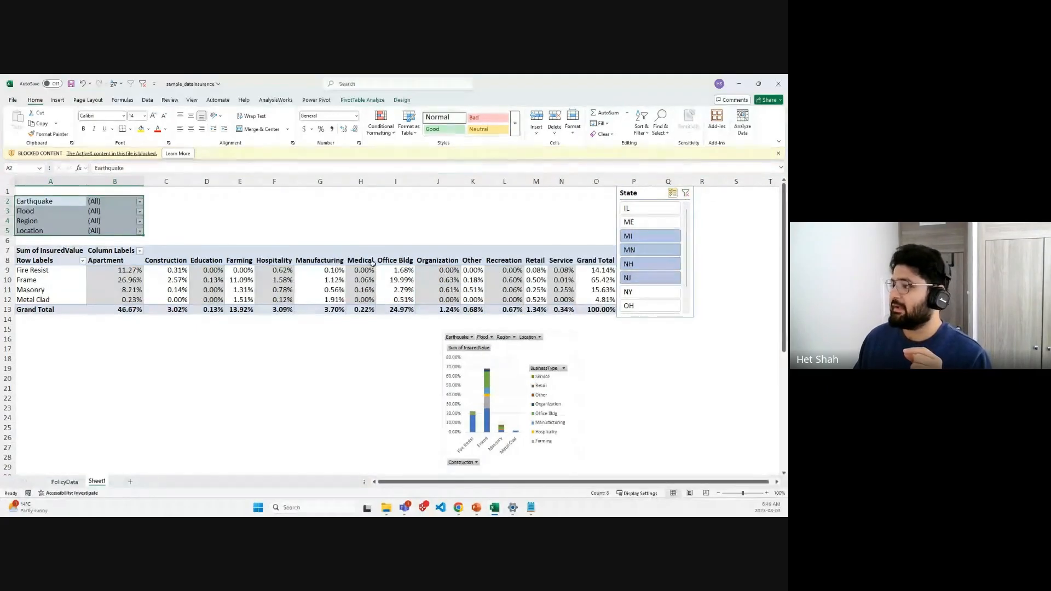
click(174, 211)
click(140, 211)
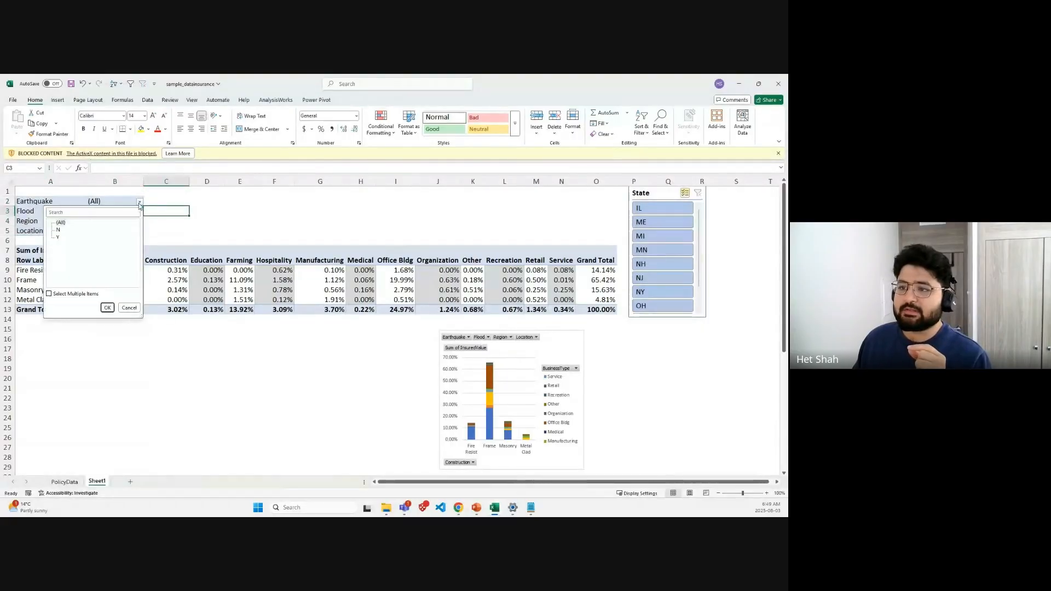
click(57, 237)
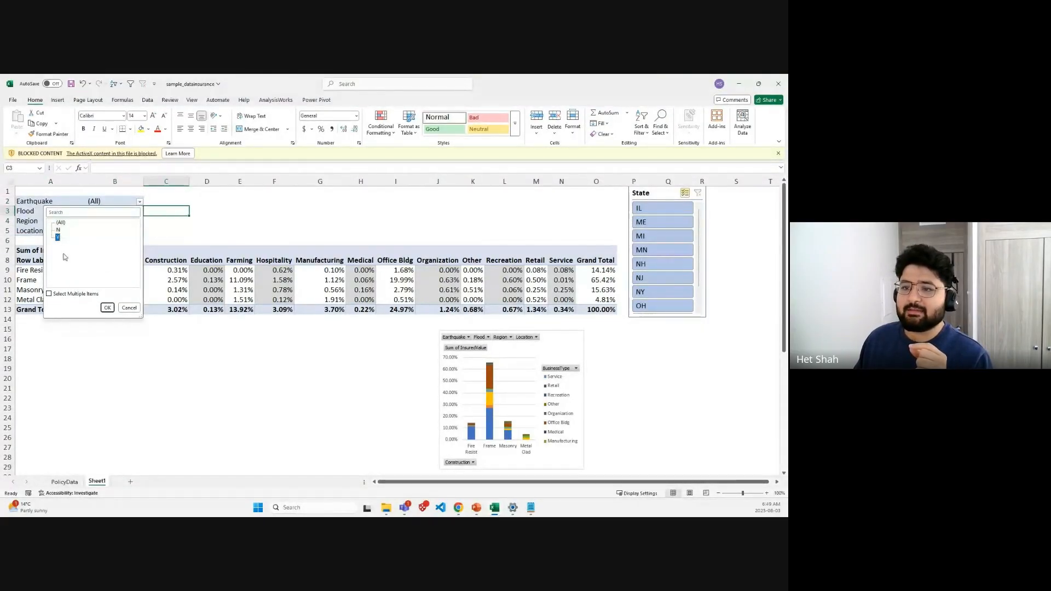
click(145, 340)
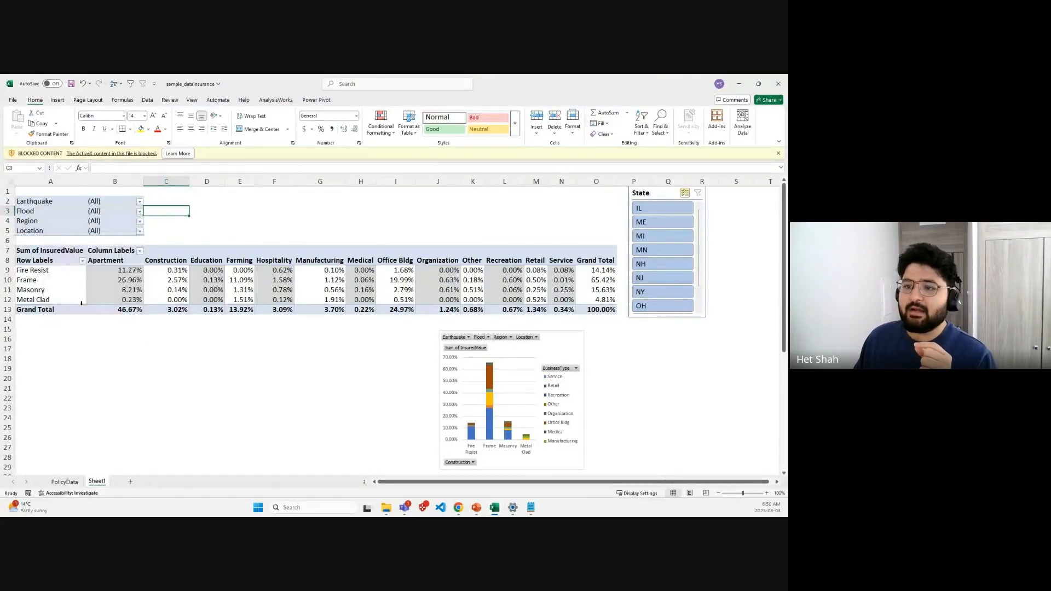
click(536, 358)
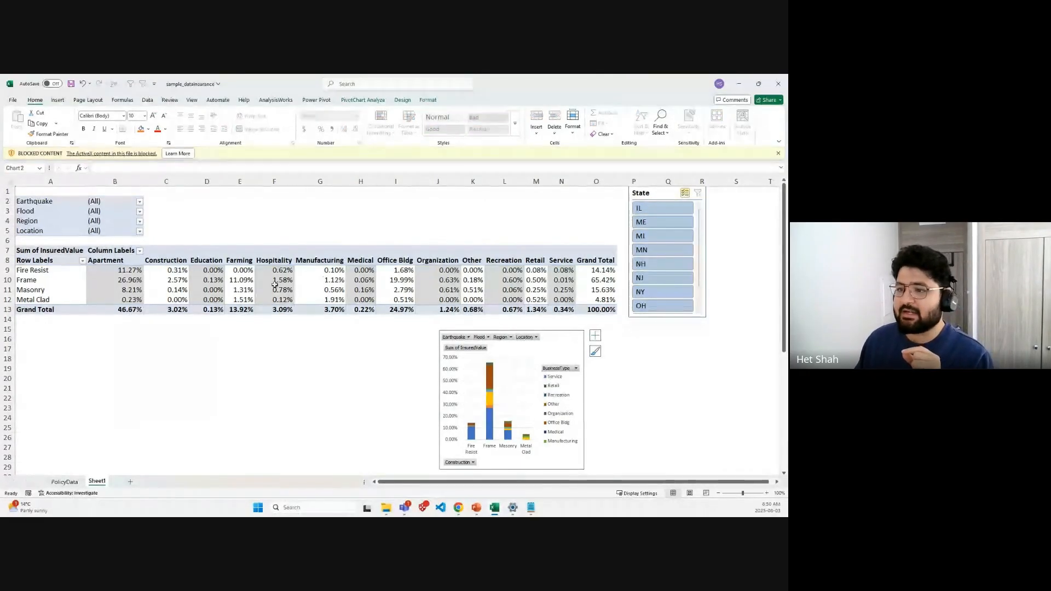
Step: Filter the pivot table and chart to Location Rural, and reset the Location filter to All
click(140, 231)
click(62, 259)
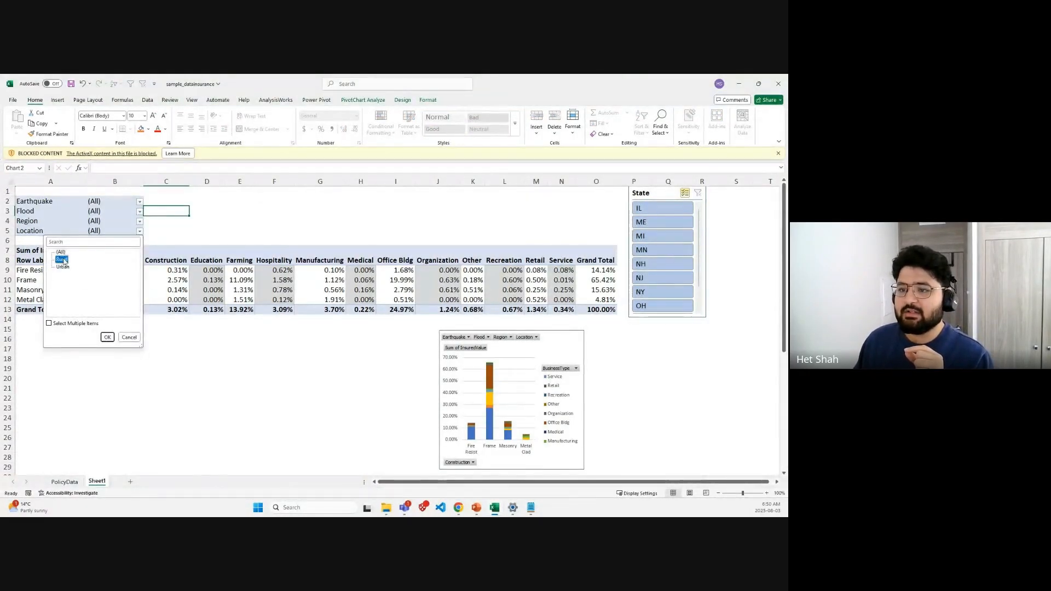
click(108, 337)
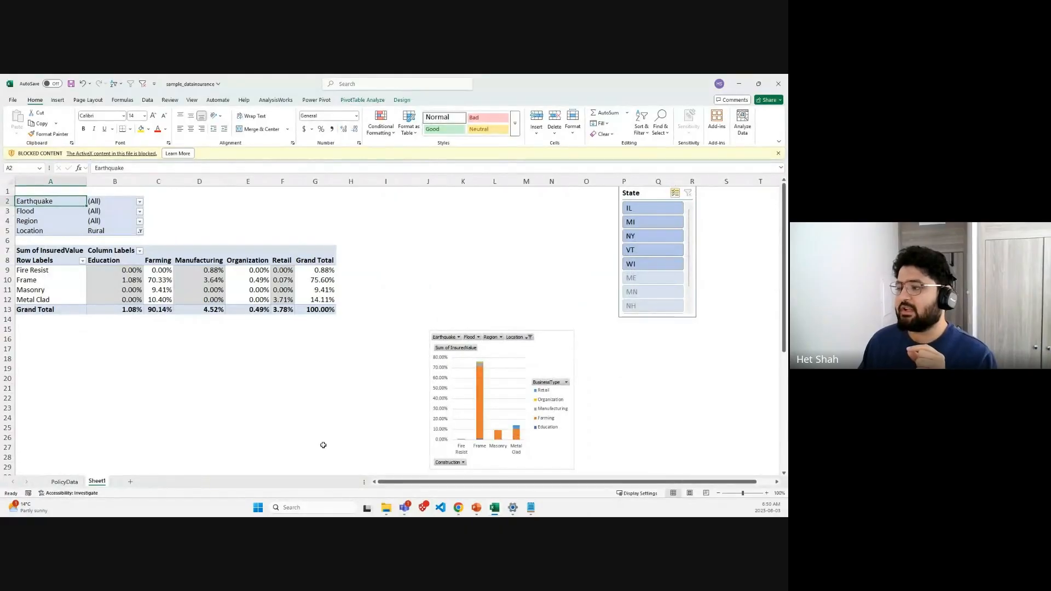
click(140, 231)
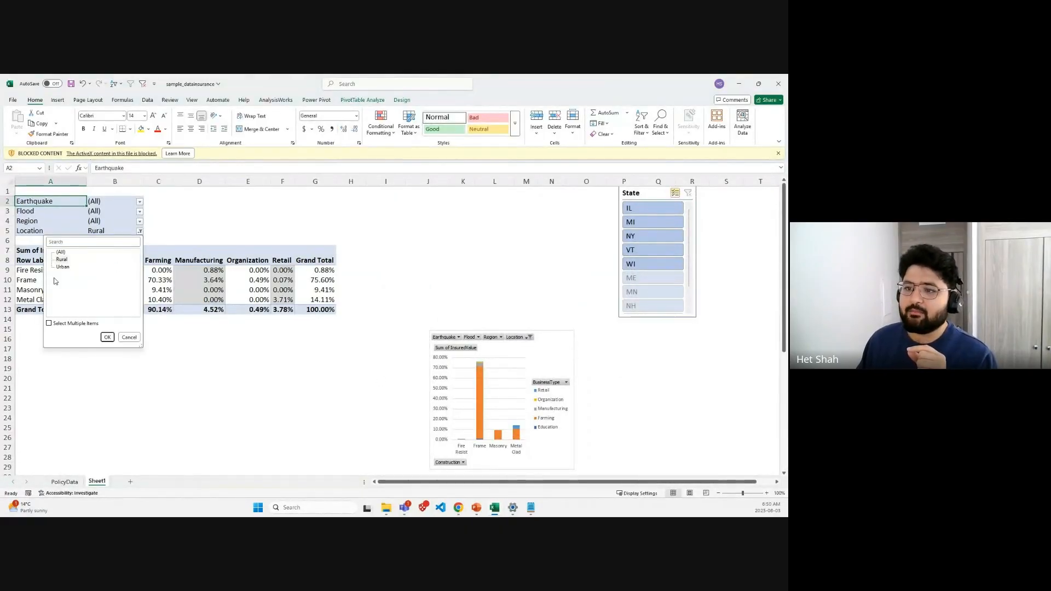
click(59, 252)
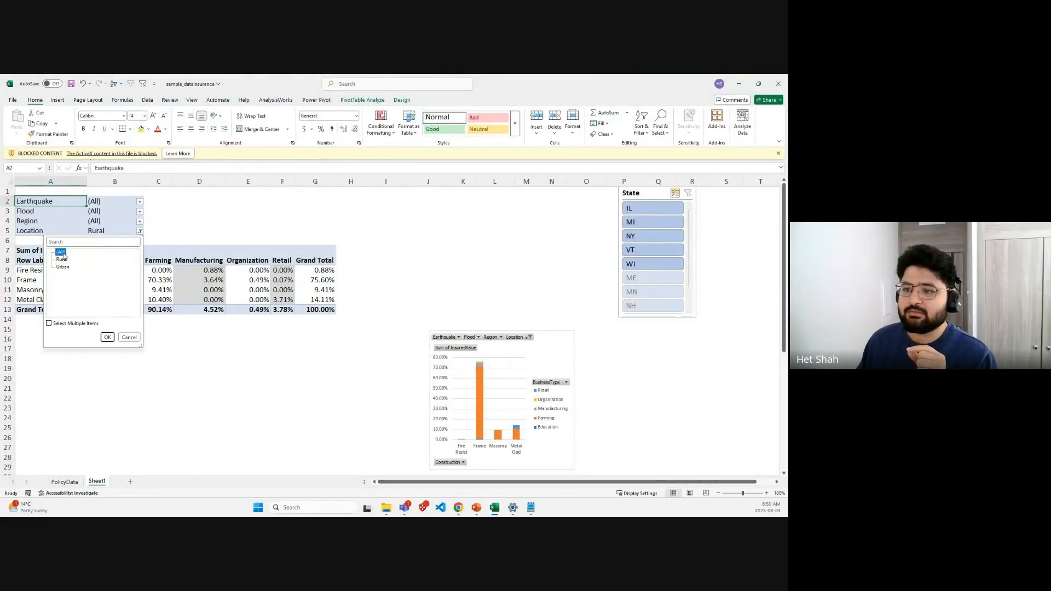
click(107, 337)
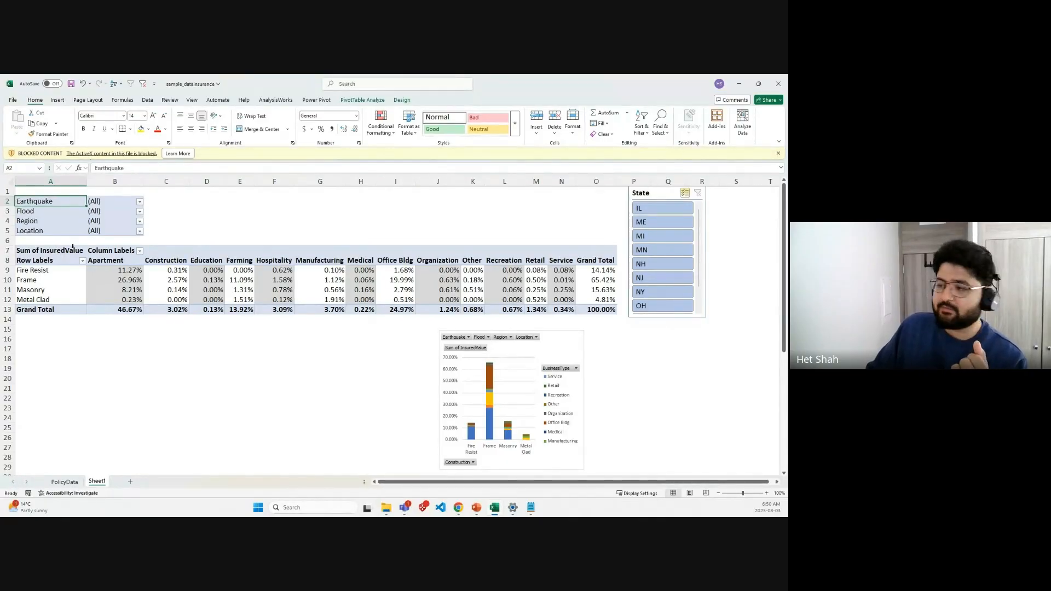
Step: Review the pivot table's row labels, business type headers, percentage values and report filters, and glance at the PolicyData source sheet
click(196, 249)
click(172, 271)
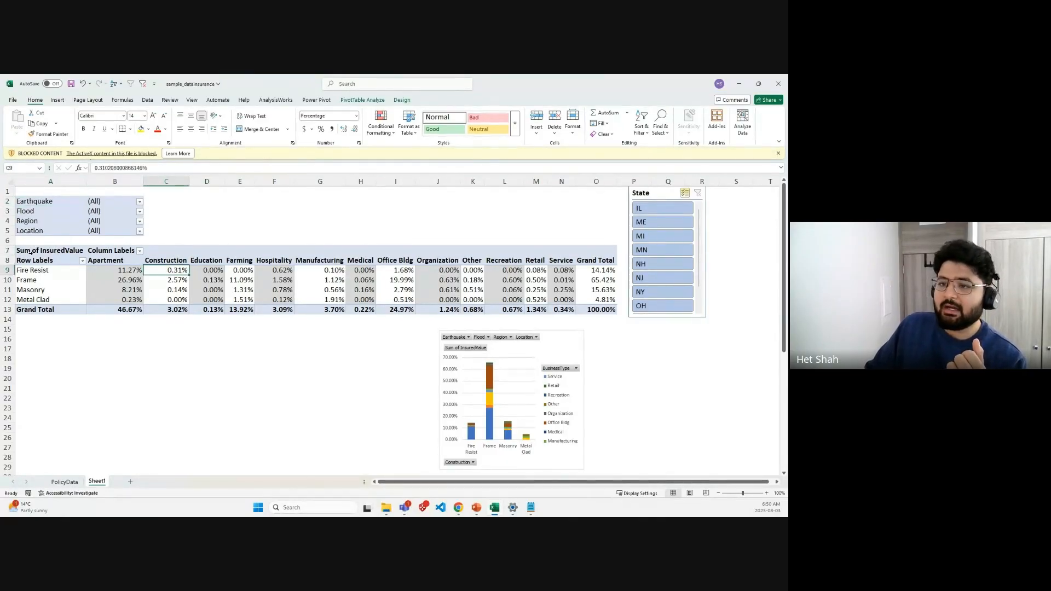
drag(38, 261, 40, 311)
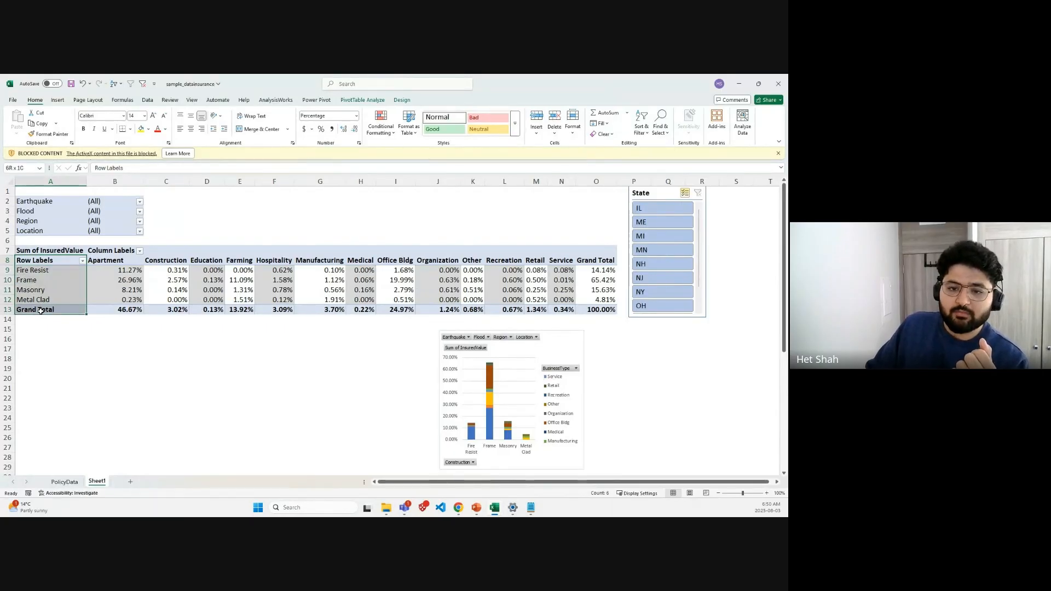
drag(41, 310, 45, 310)
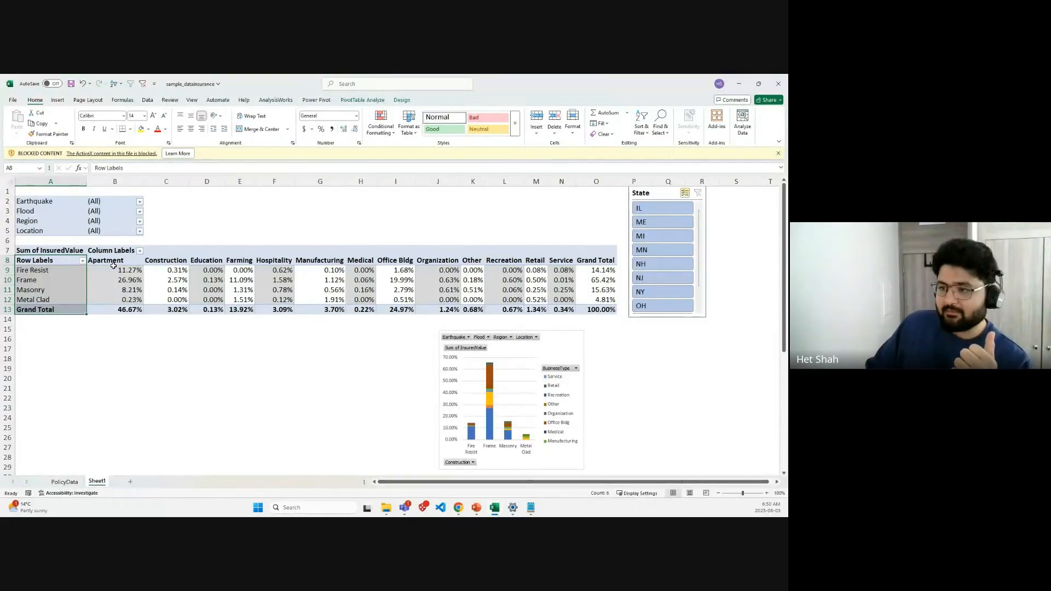
drag(113, 266, 618, 259)
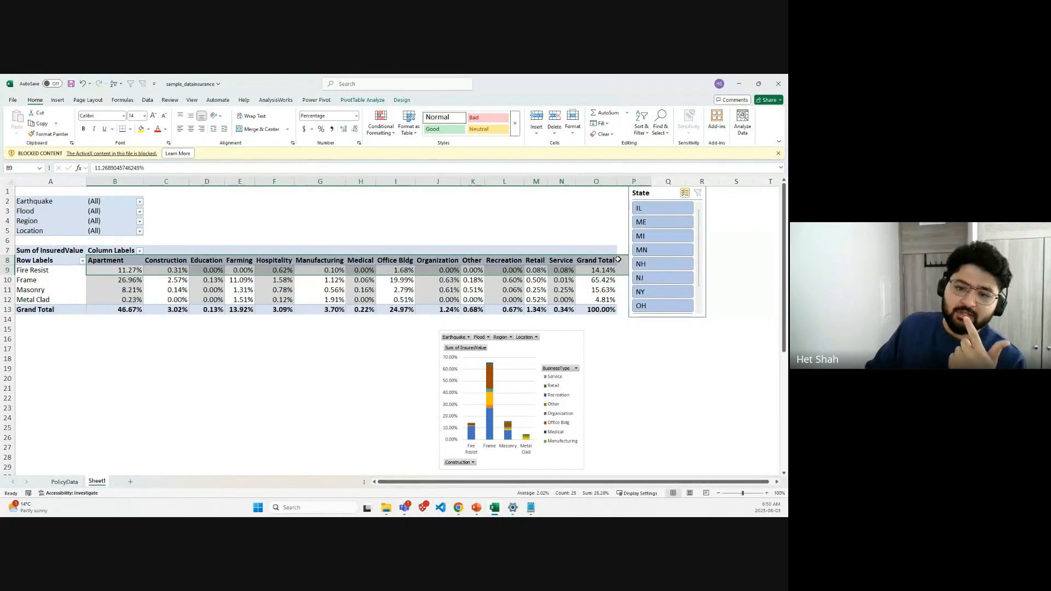
drag(118, 270, 577, 297)
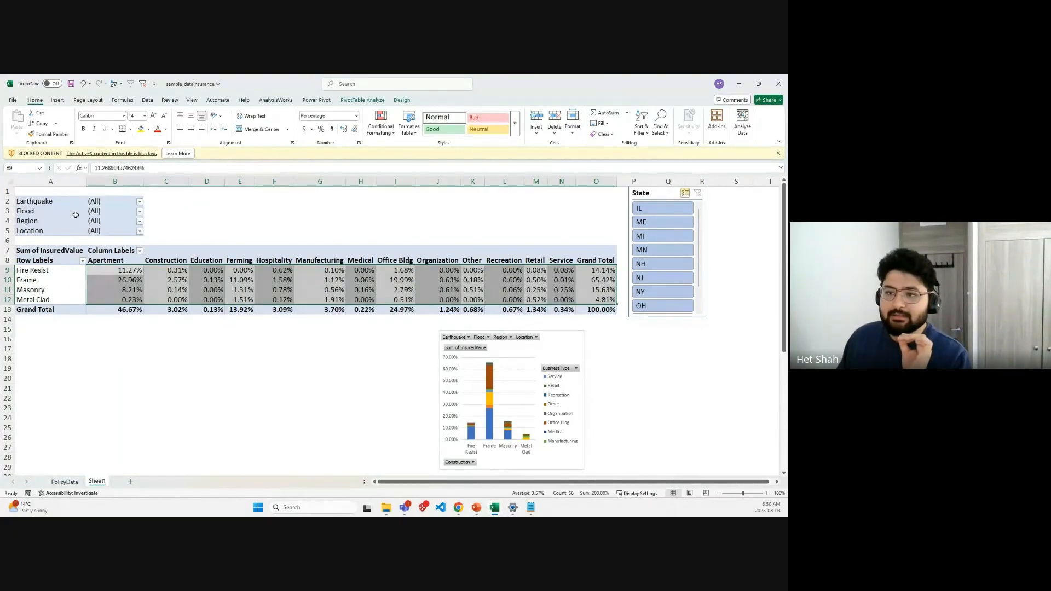
drag(46, 204, 112, 230)
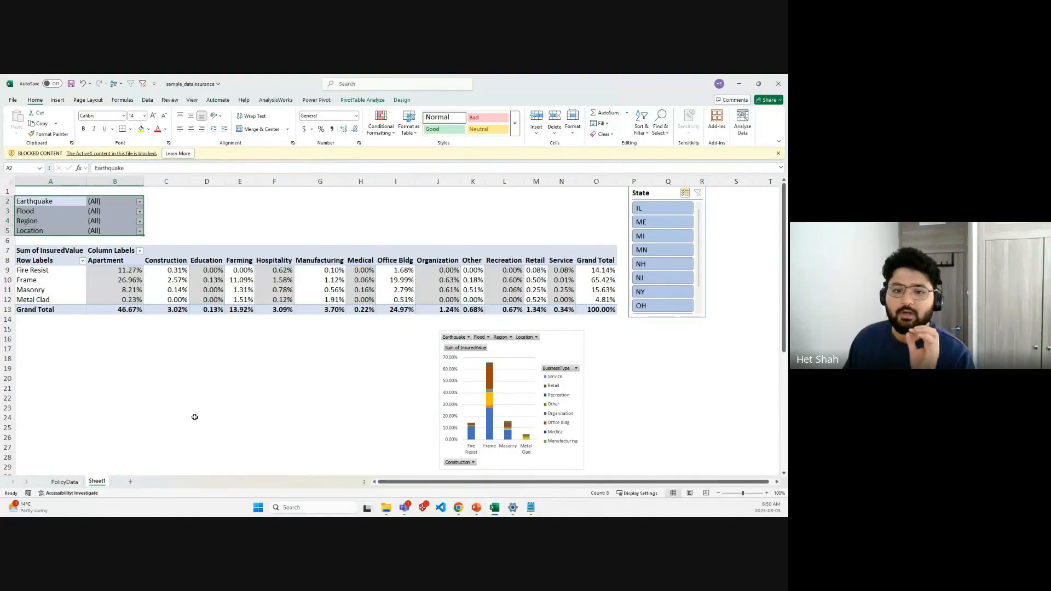
click(72, 485)
click(94, 483)
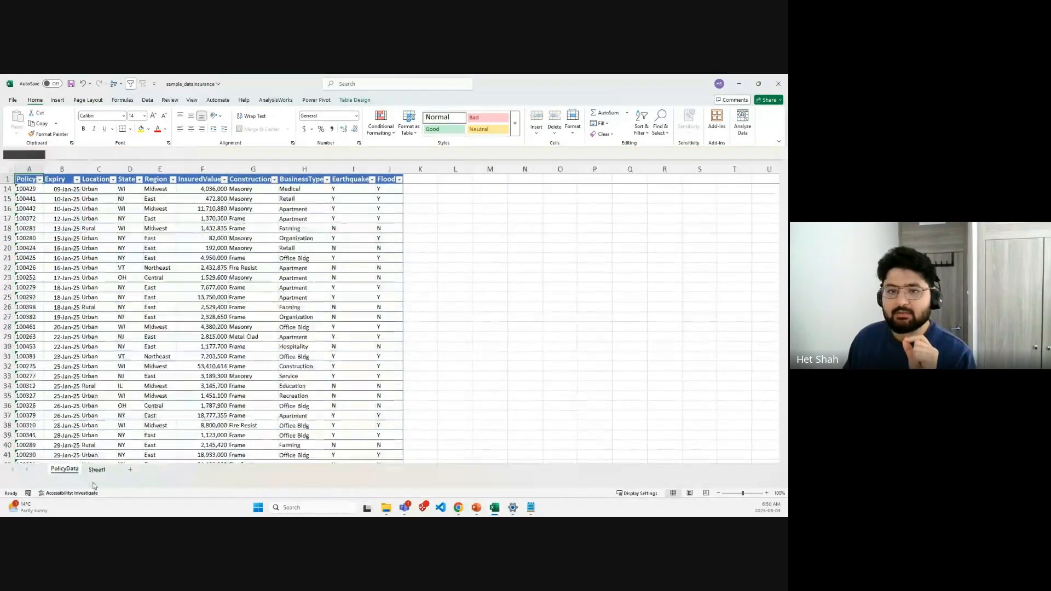
Step: Switch to the PowerPoint slide show's Introduction to Pivot Tables slide and end the slide show
key(alt+Tab)
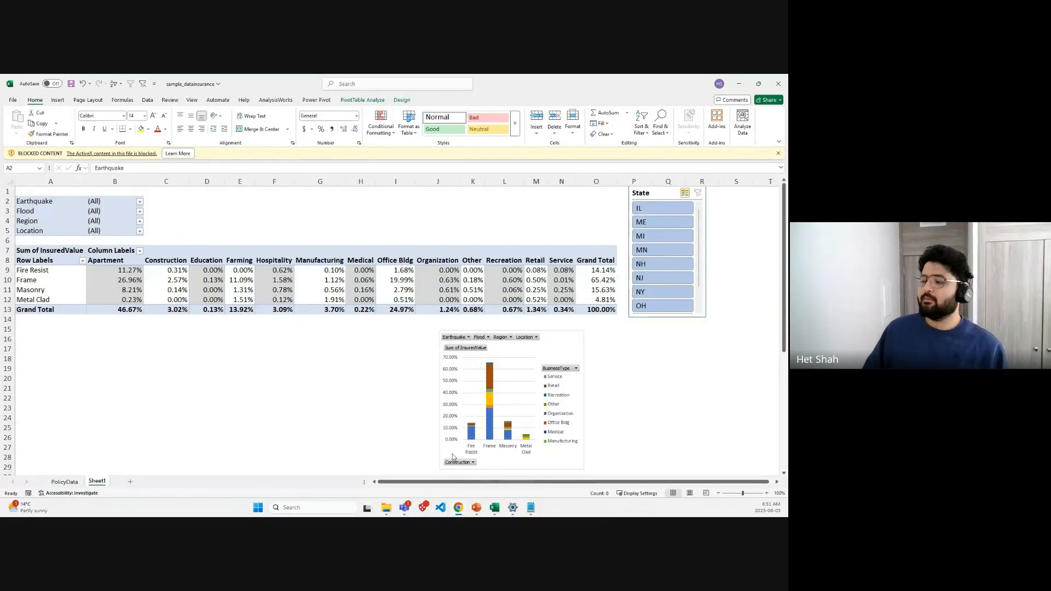
mouse_move(476, 507)
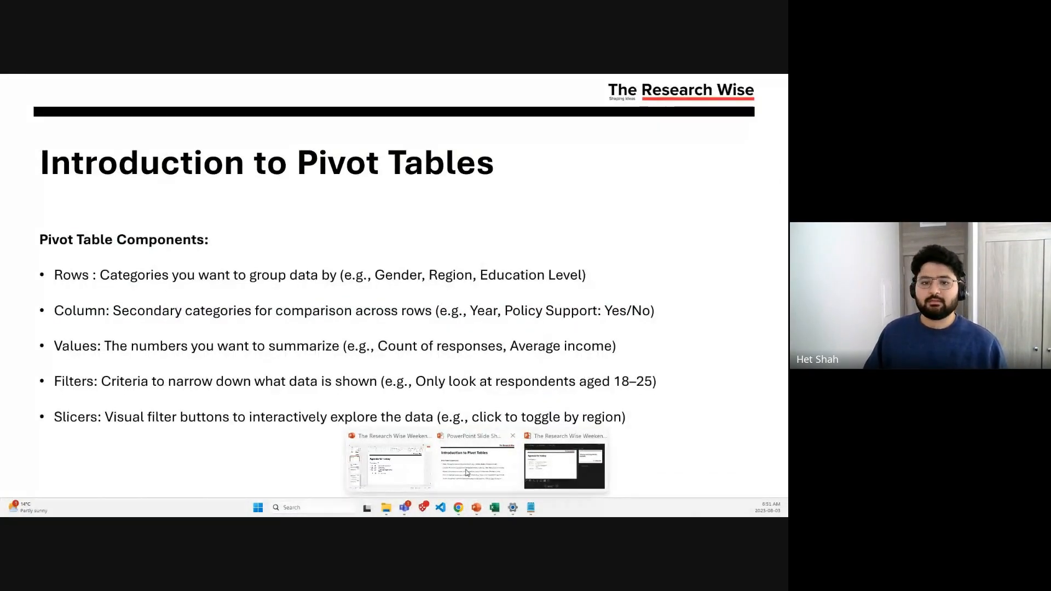
click(466, 472)
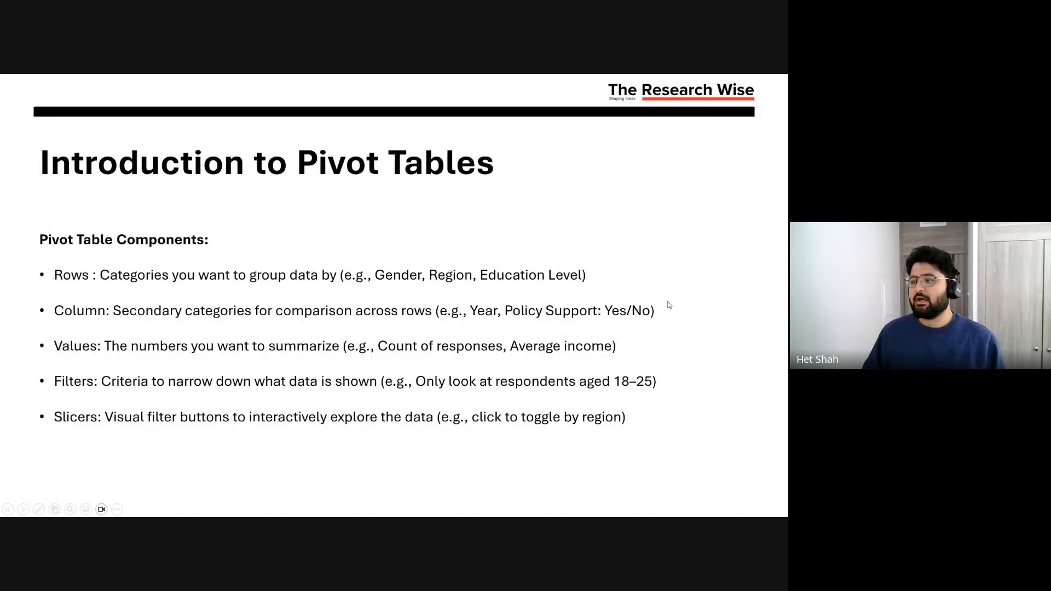
key(Escape)
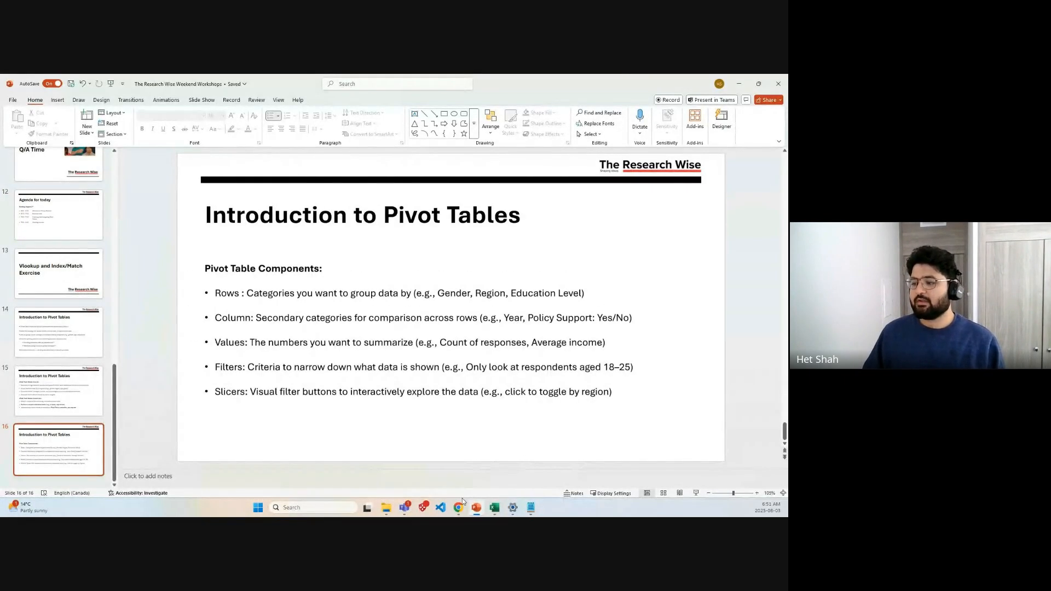
Step: Switch to the sample_datafoodsales_solved2 workbook in Excel
mouse_move(494, 507)
mouse_move(707, 455)
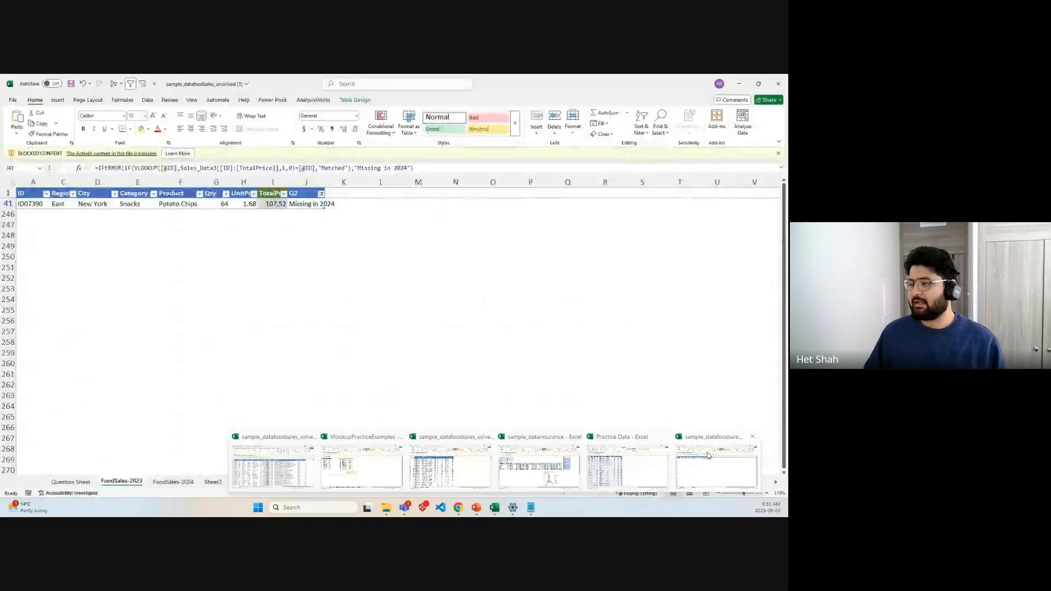
mouse_move(557, 461)
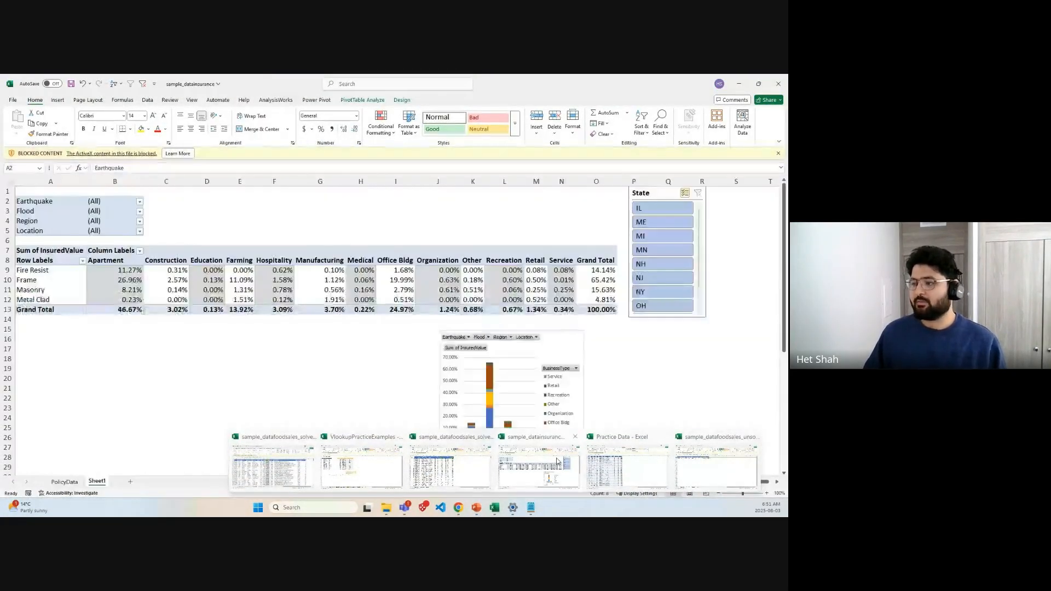
click(444, 465)
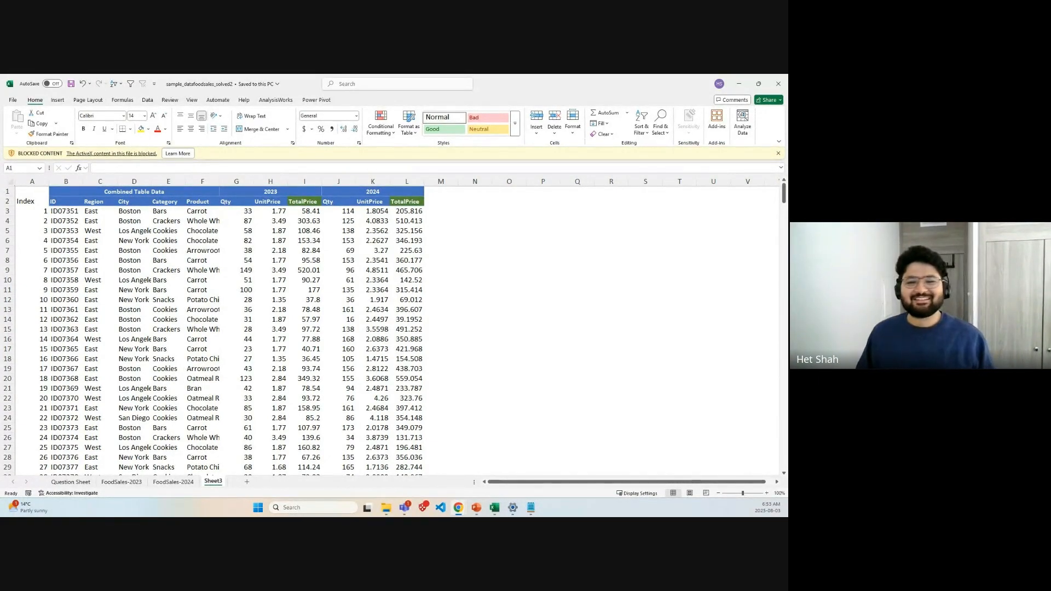
Step: Examine Sheet3's Combined Table Data with its 2023 and 2024 quantity and price columns by highlighting the range, and deselect it
click(71, 194)
drag(72, 194, 414, 310)
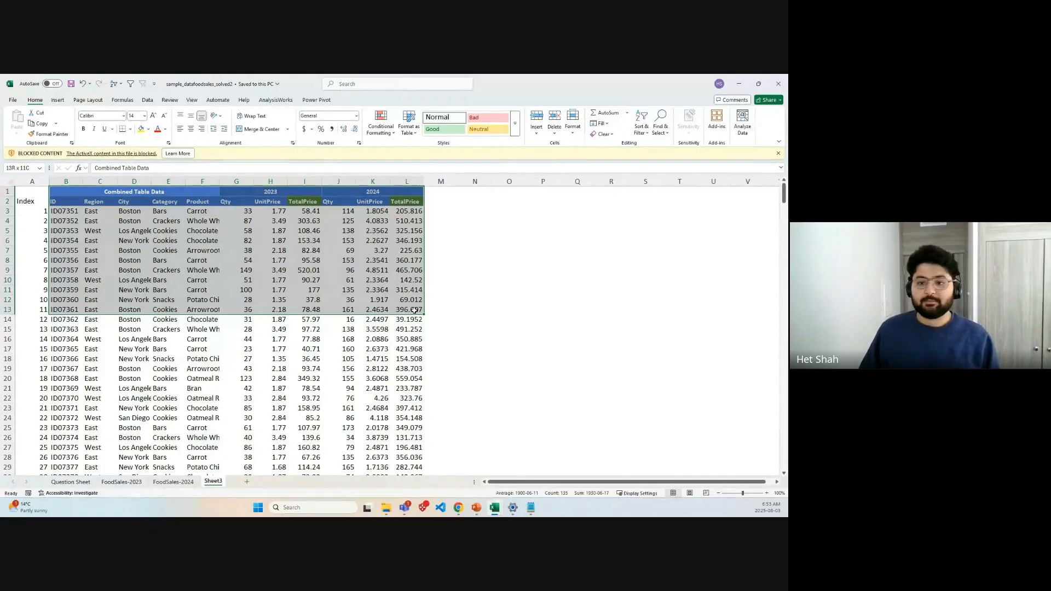
click(523, 301)
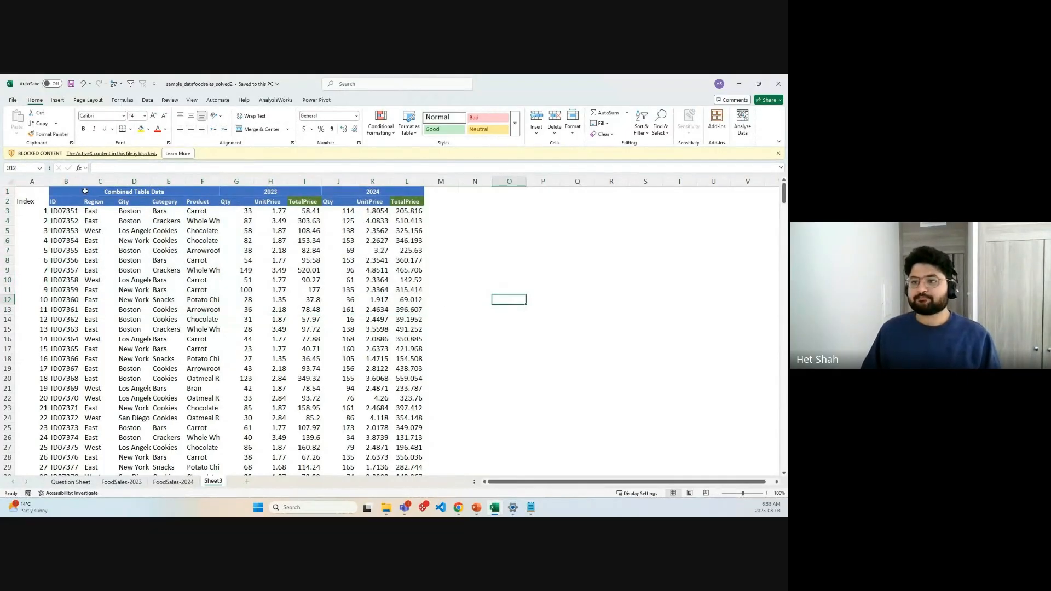
drag(84, 191, 332, 370)
scroll(355, 378, up, 7)
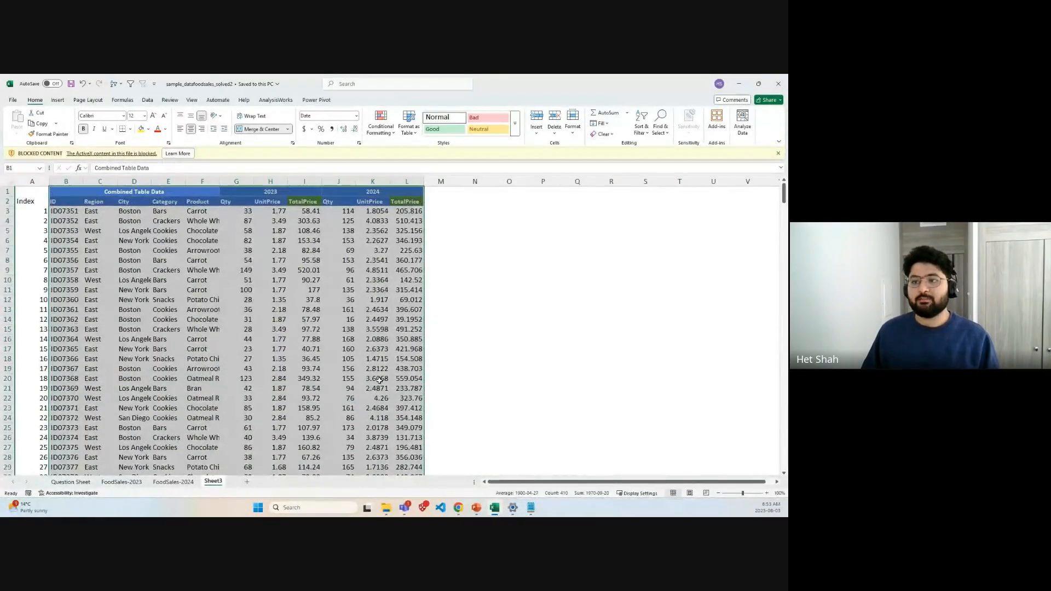
click(478, 327)
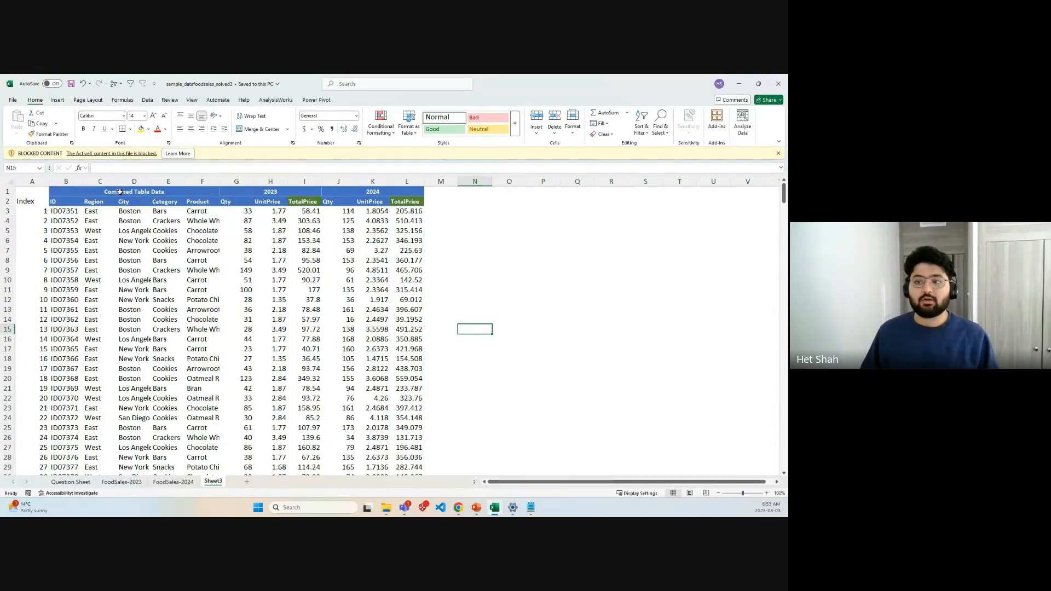
drag(120, 192, 422, 431)
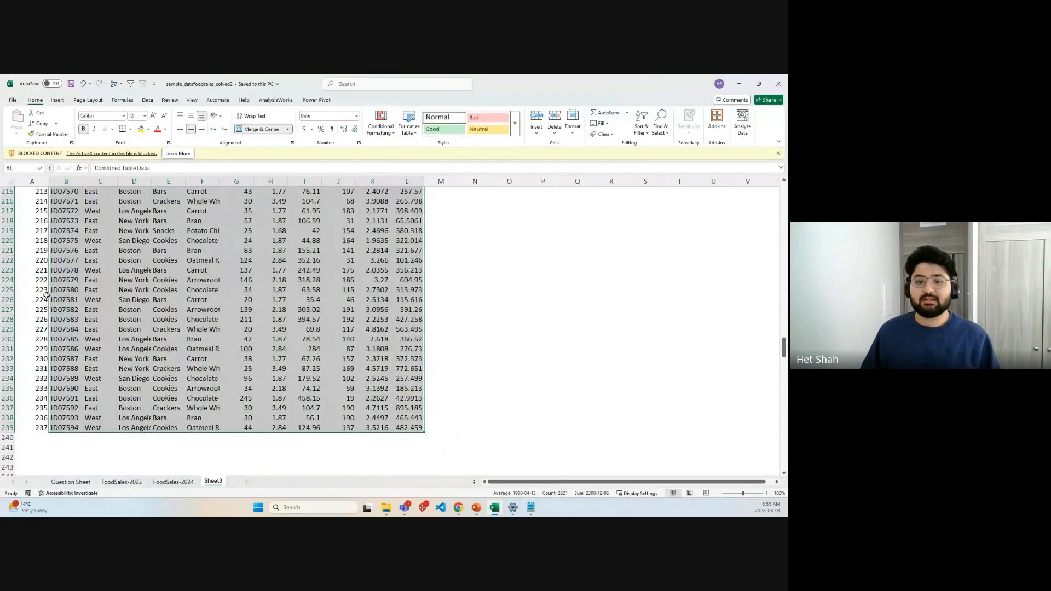
scroll(46, 296, up, 20)
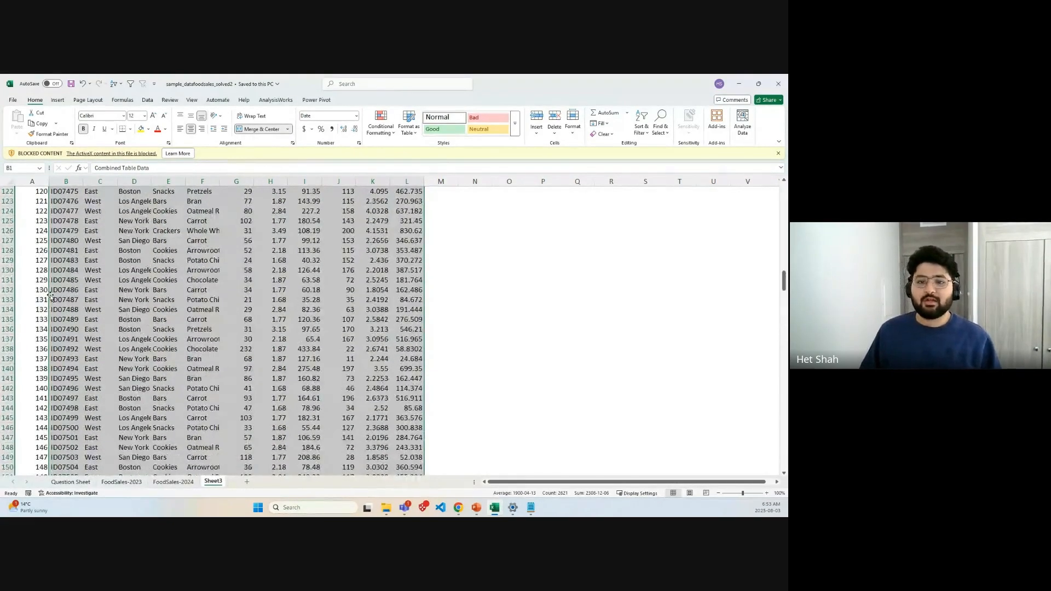
scroll(50, 296, up, 20)
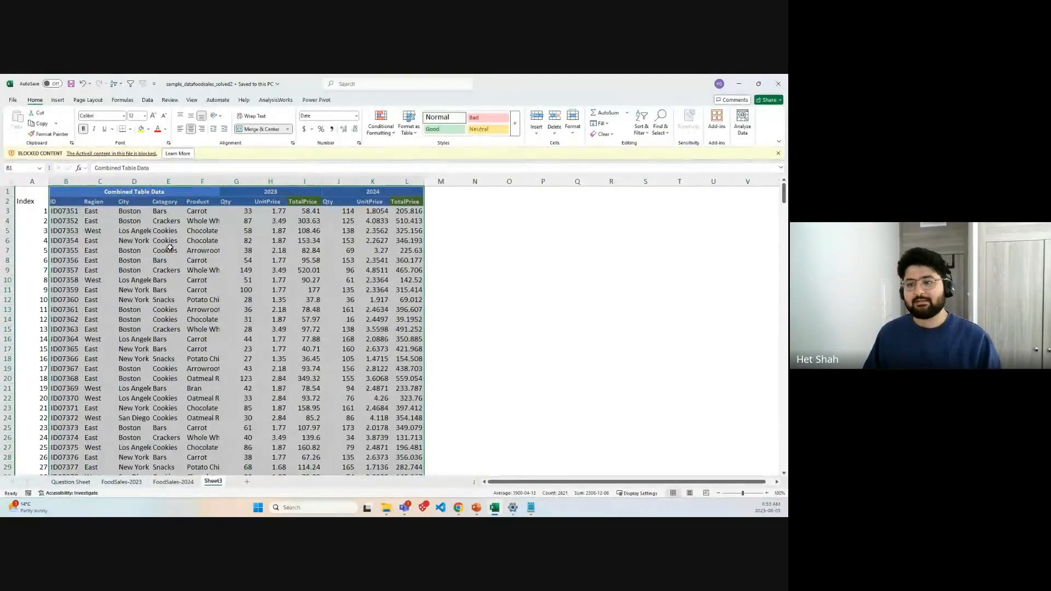
click(417, 251)
Step: Hide the Index column (column A) on Sheet3
click(34, 182)
right_click(40, 182)
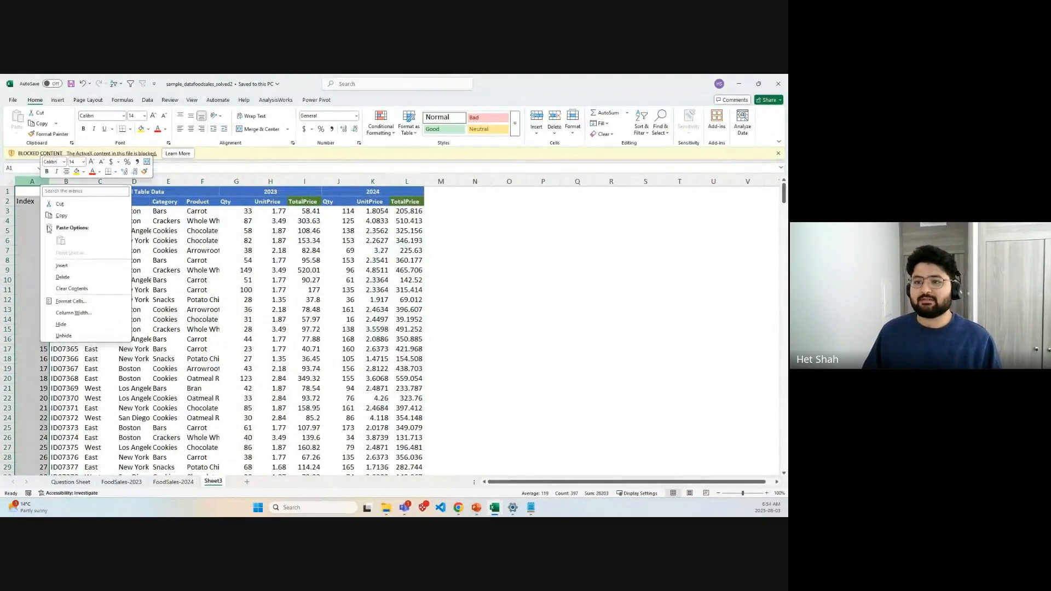
click(61, 324)
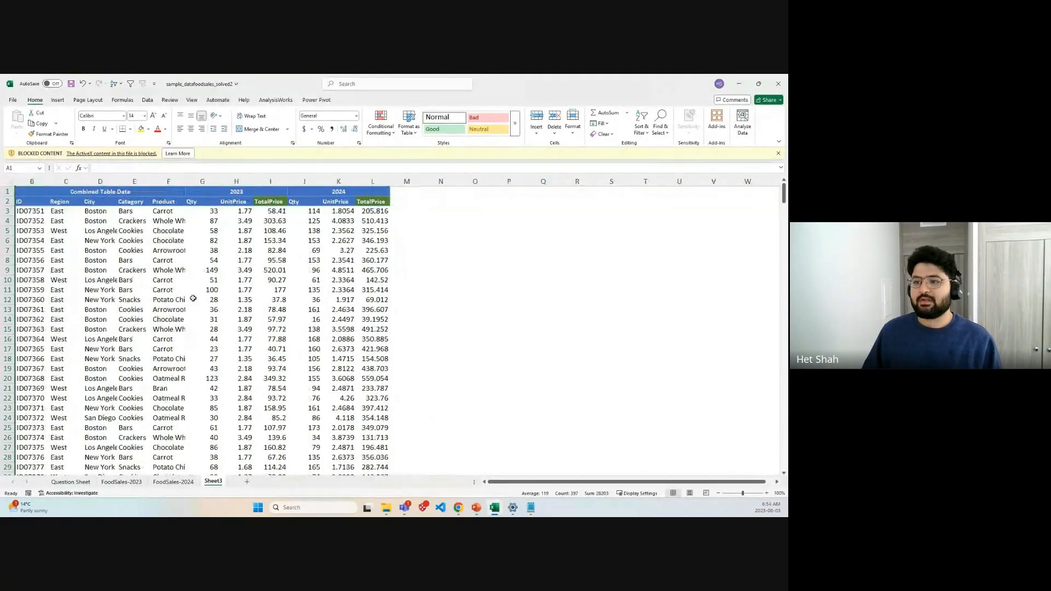
click(473, 250)
drag(34, 193, 378, 457)
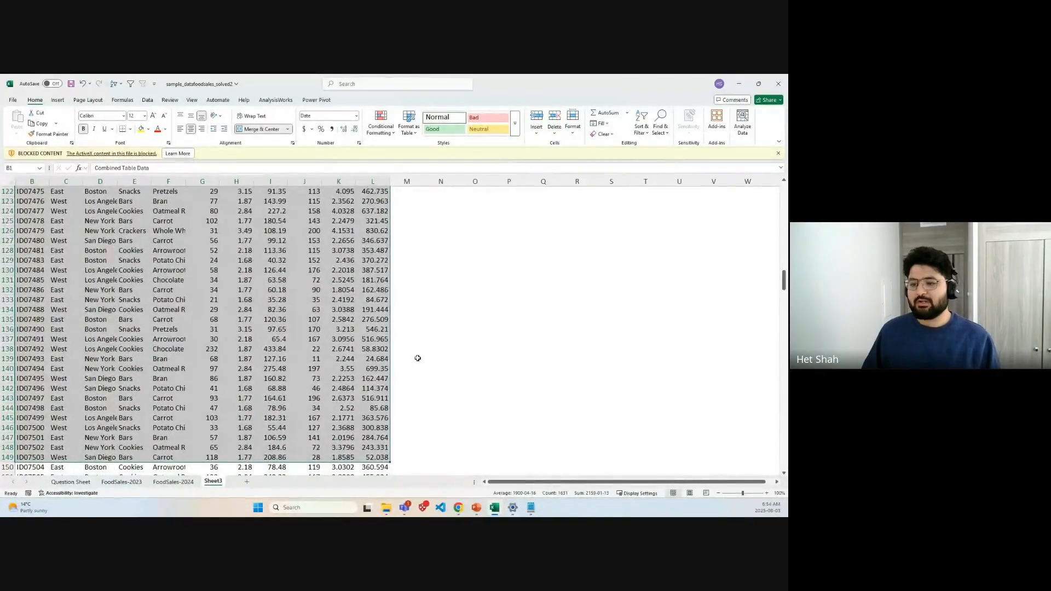
scroll(406, 374, up, 9)
scroll(389, 377, up, 20)
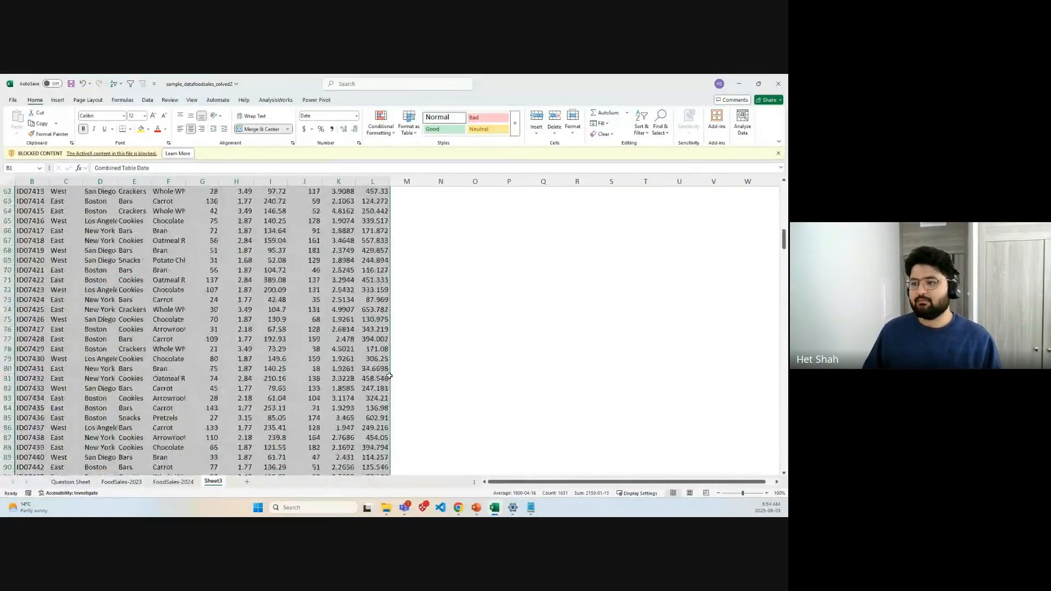
click(474, 279)
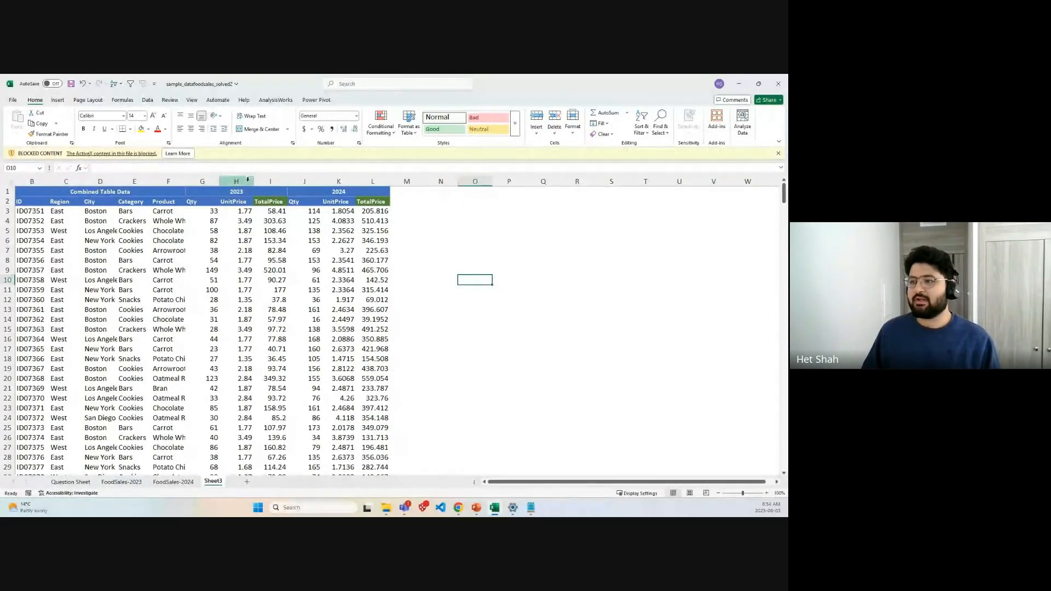
click(270, 181)
ctrl+click(372, 181)
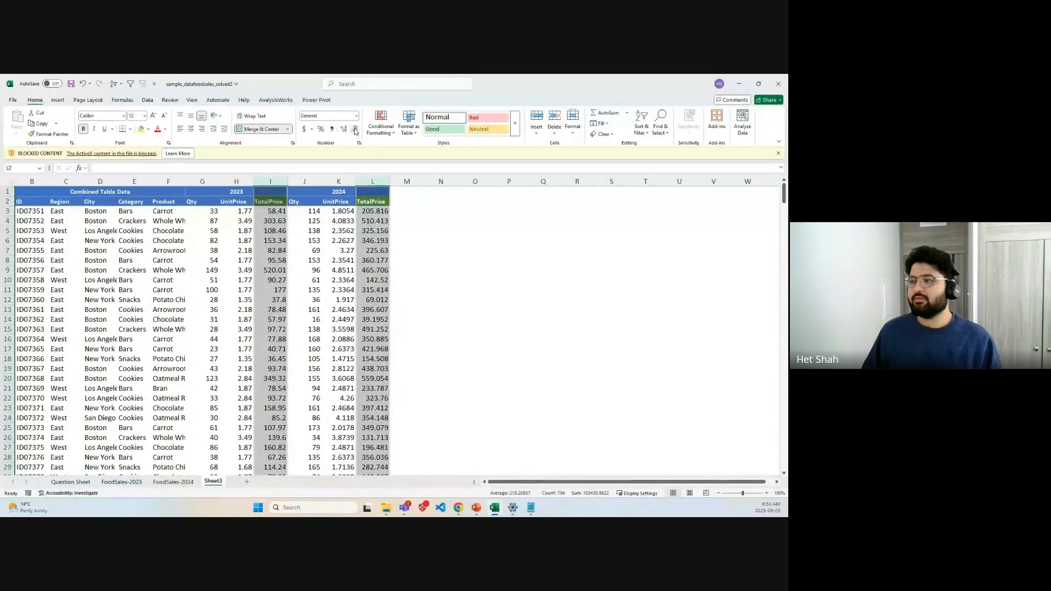
click(379, 191)
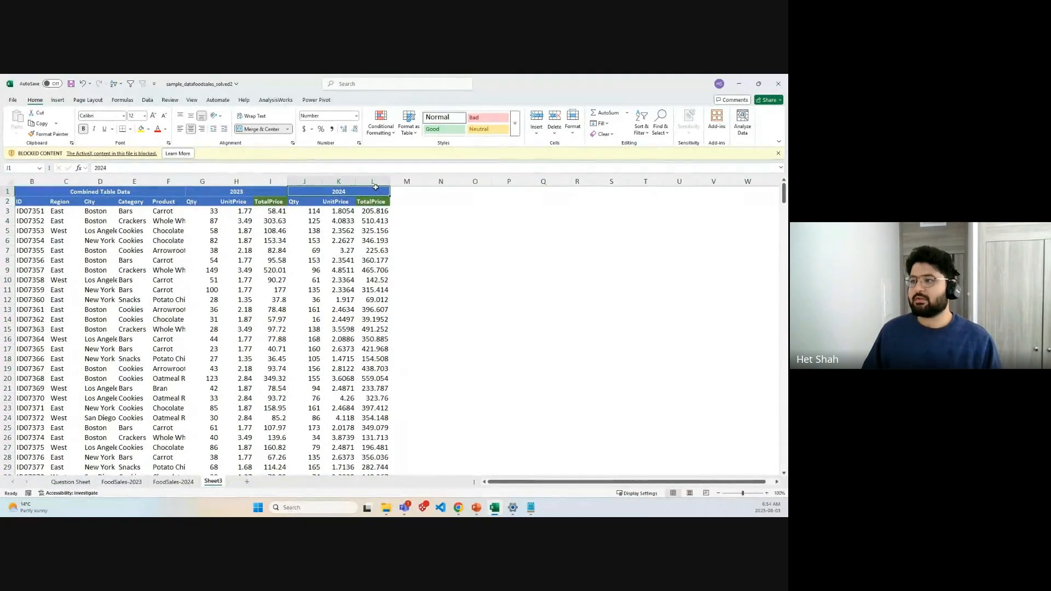
click(373, 182)
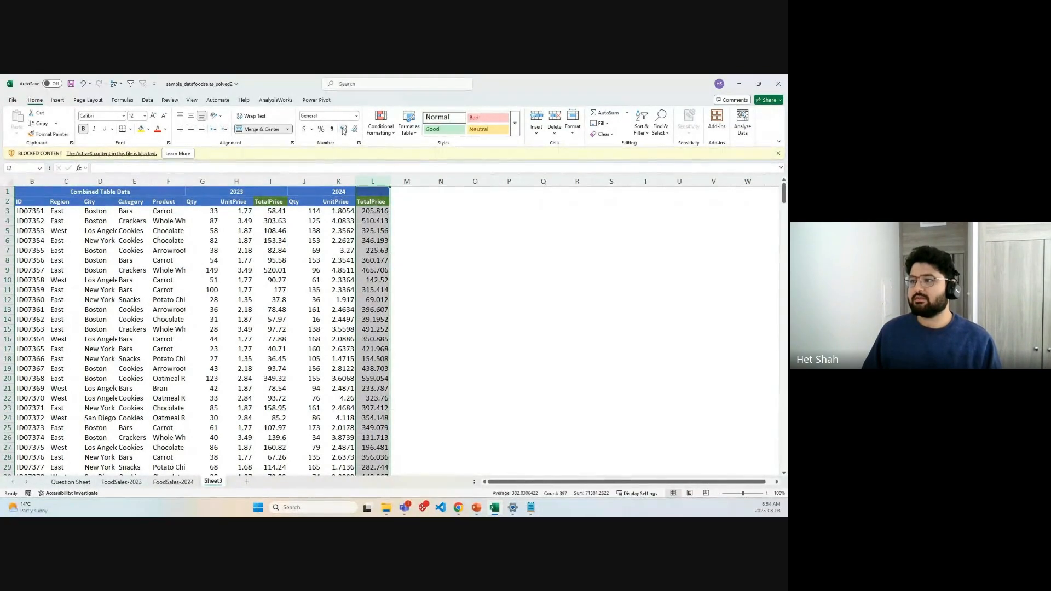
click(438, 259)
Step: Format all 2024 TotalPrice values in column L, from row 3 to row 239, with one decimal place
mouse_move(381, 211)
mouse_down()
mouse_move(408, 506)
mouse_move(383, 158)
mouse_move(383, 470)
mouse_move(381, 203)
mouse_up()
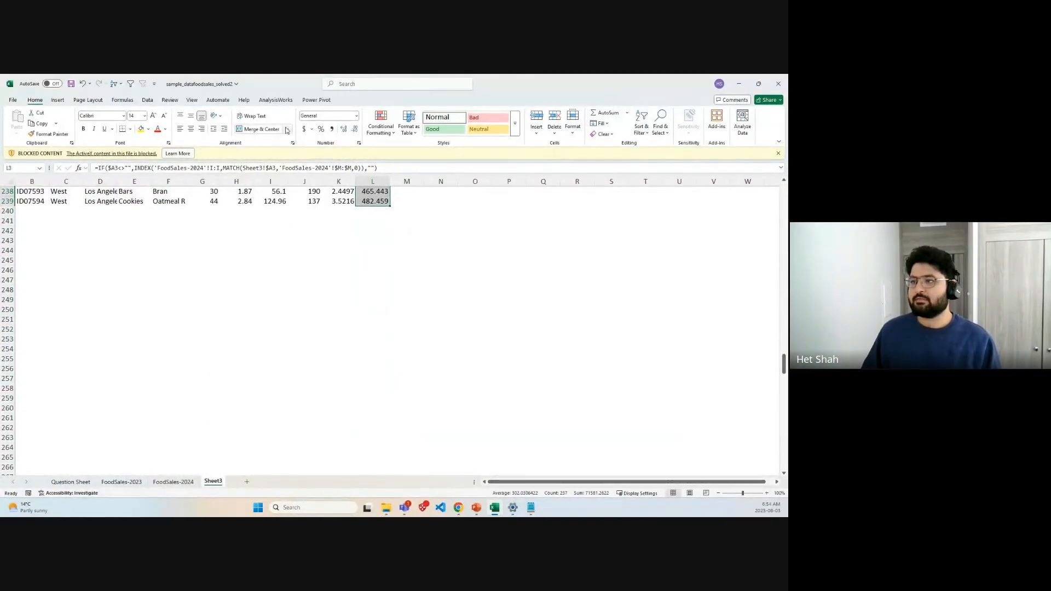
click(345, 130)
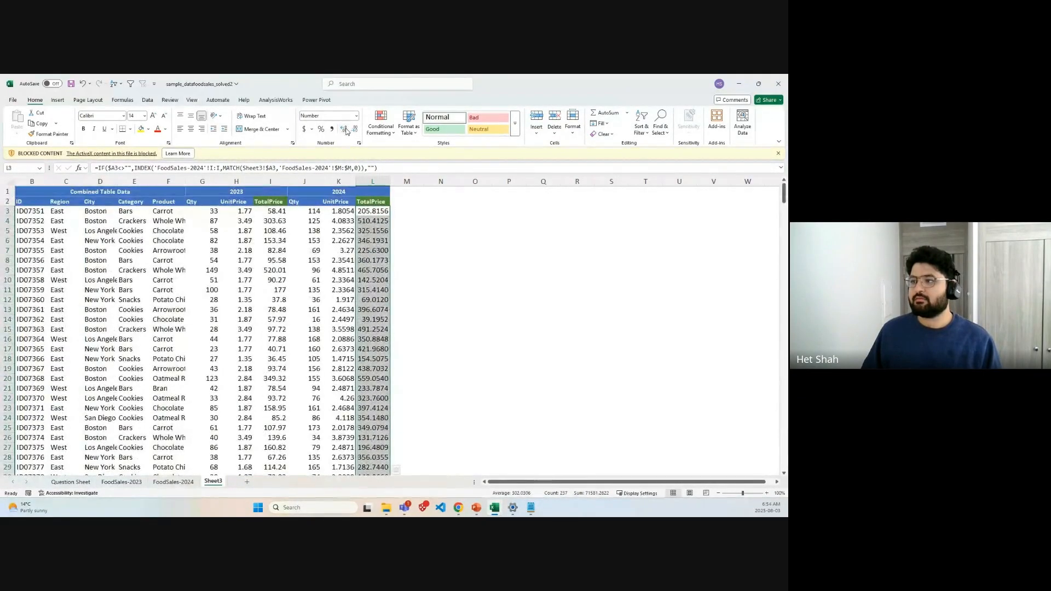
click(354, 130)
click(354, 129)
click(354, 129)
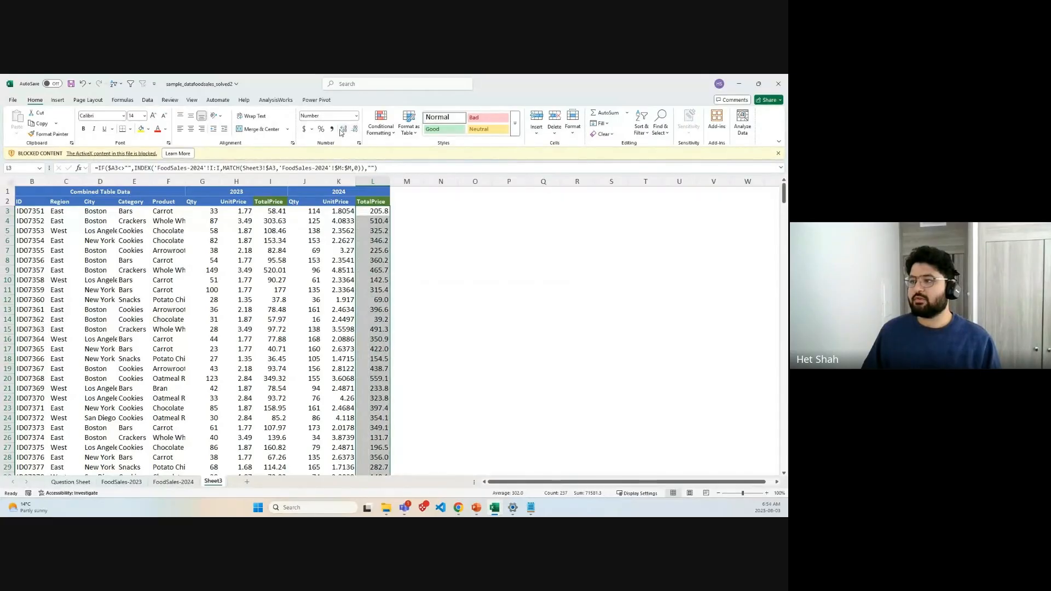
click(345, 130)
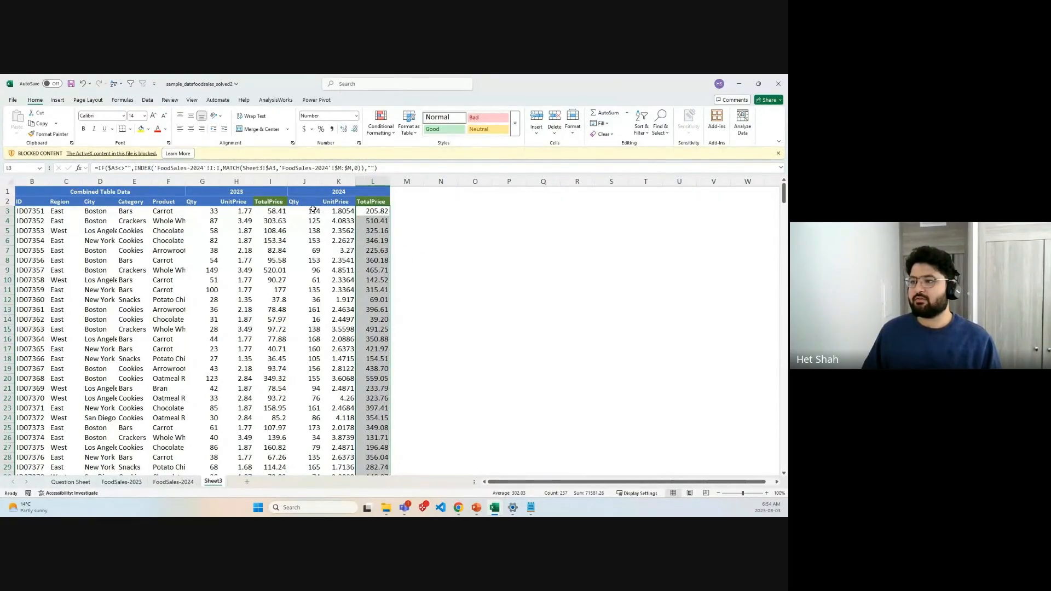
click(354, 129)
click(509, 300)
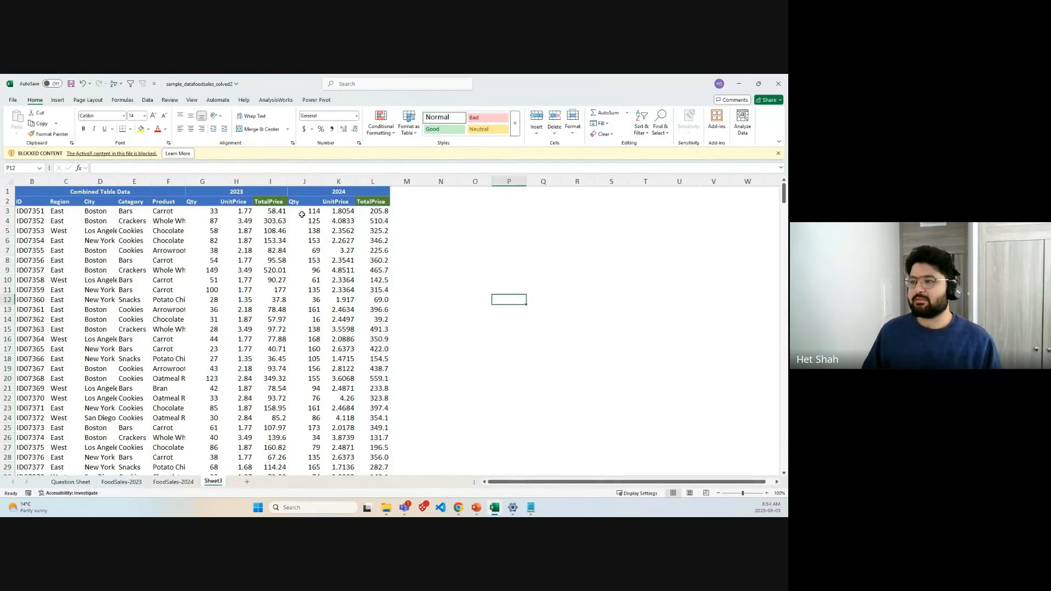
drag(346, 209, 376, 409)
drag(784, 331, 783, 198)
click(475, 191)
Step: Copy the number format of the first 2024 TotalPrice value (L3) to all 2024 UnitPrice values in column K with Format Painter
click(375, 210)
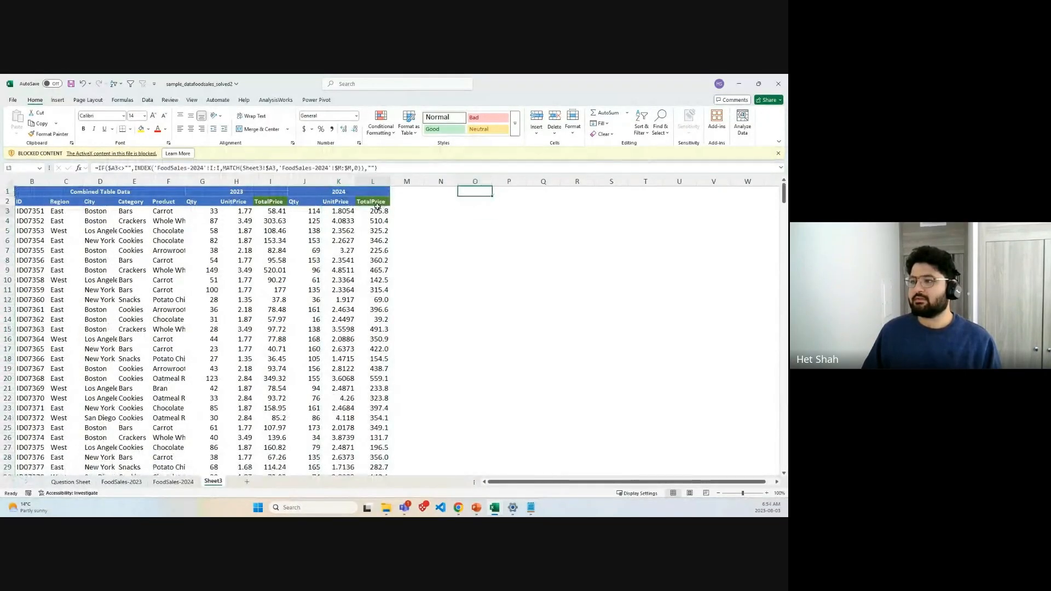
click(50, 133)
click(344, 210)
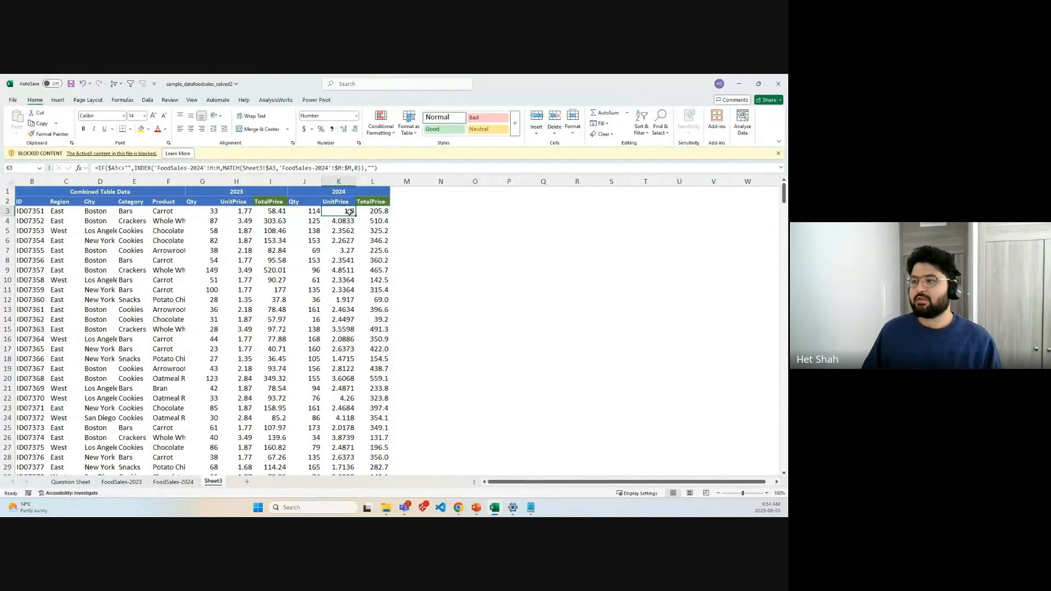
click(49, 134)
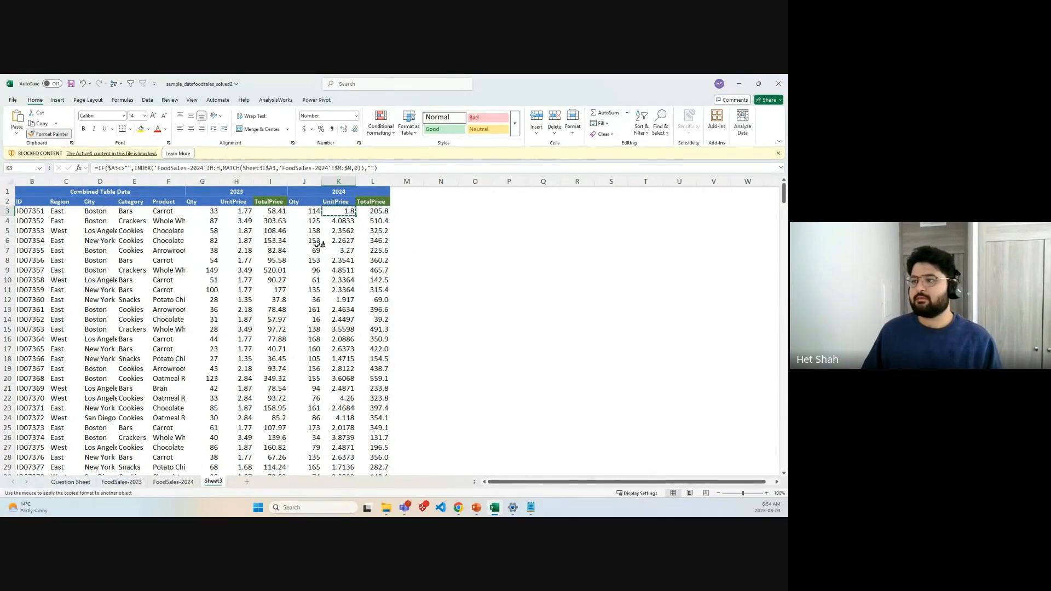
mouse_move(339, 222)
mouse_down()
mouse_move(339, 473)
mouse_move(348, 77)
mouse_move(344, 471)
mouse_move(342, 191)
mouse_move(345, 206)
mouse_up()
click(464, 249)
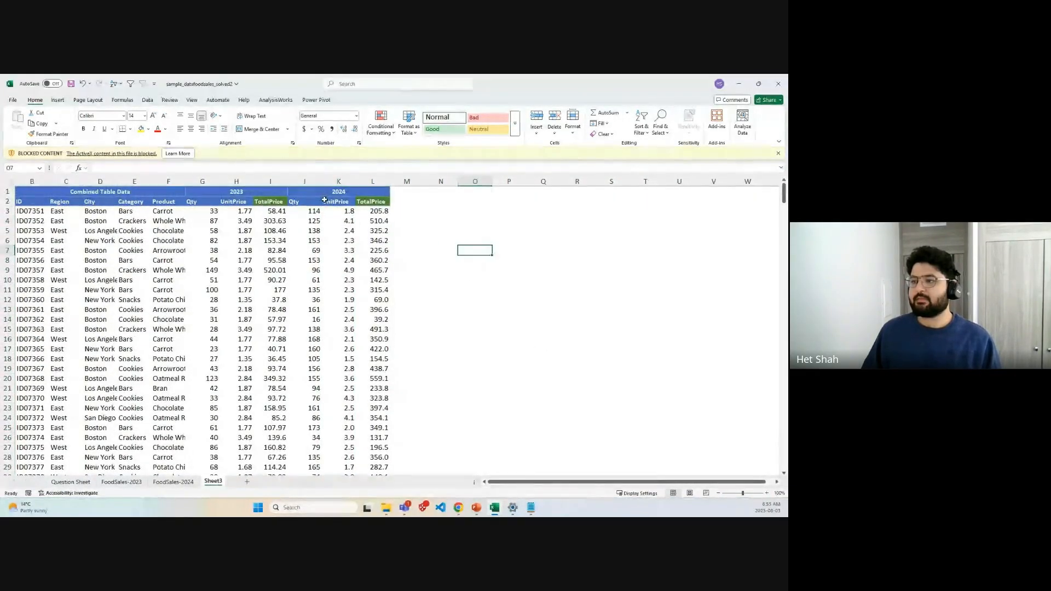
Step: Copy the number format of the first 2024 UnitPrice value (K3) to all 2023 TotalPrice values in column I with Format Painter
click(344, 210)
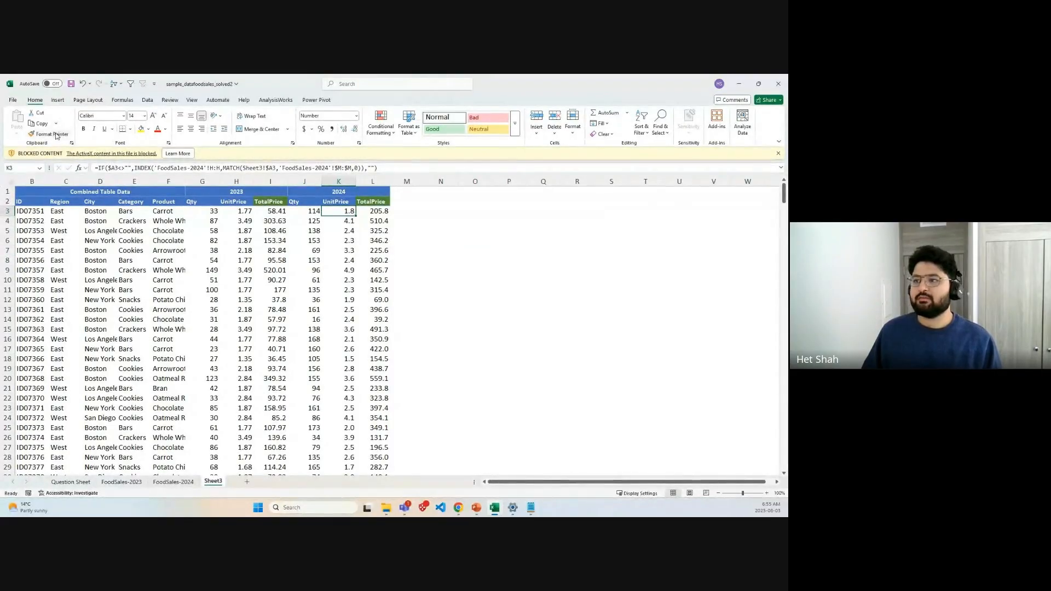
click(56, 135)
mouse_move(277, 211)
mouse_down()
mouse_move(282, 516)
mouse_move(285, 128)
mouse_move(282, 310)
mouse_up()
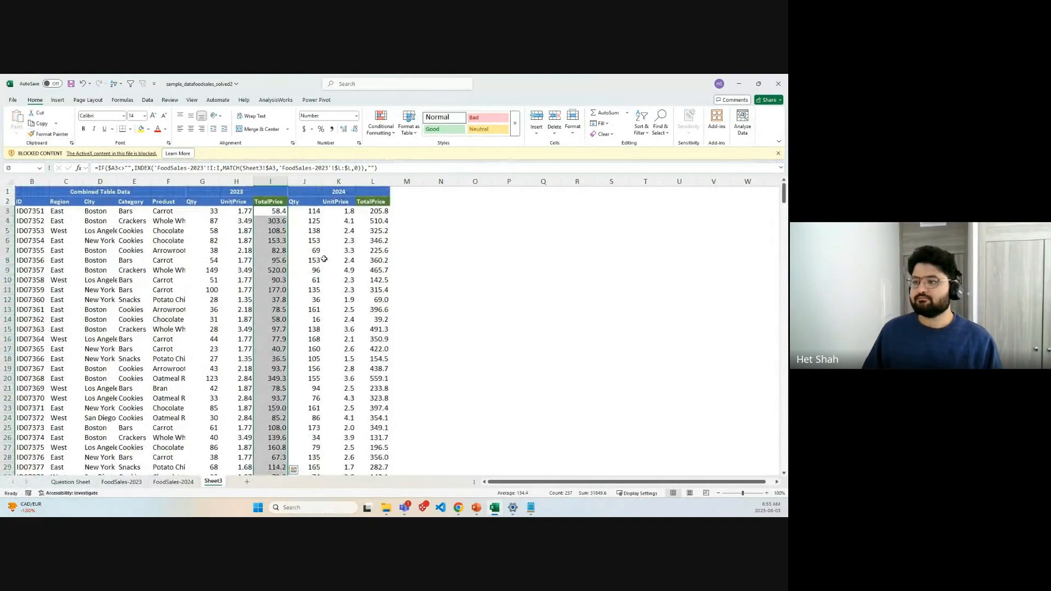
click(444, 220)
Step: Copy the number format of the first 2023 TotalPrice value (I3) to all 2023 UnitPrice values in column H with Format Painter
click(284, 211)
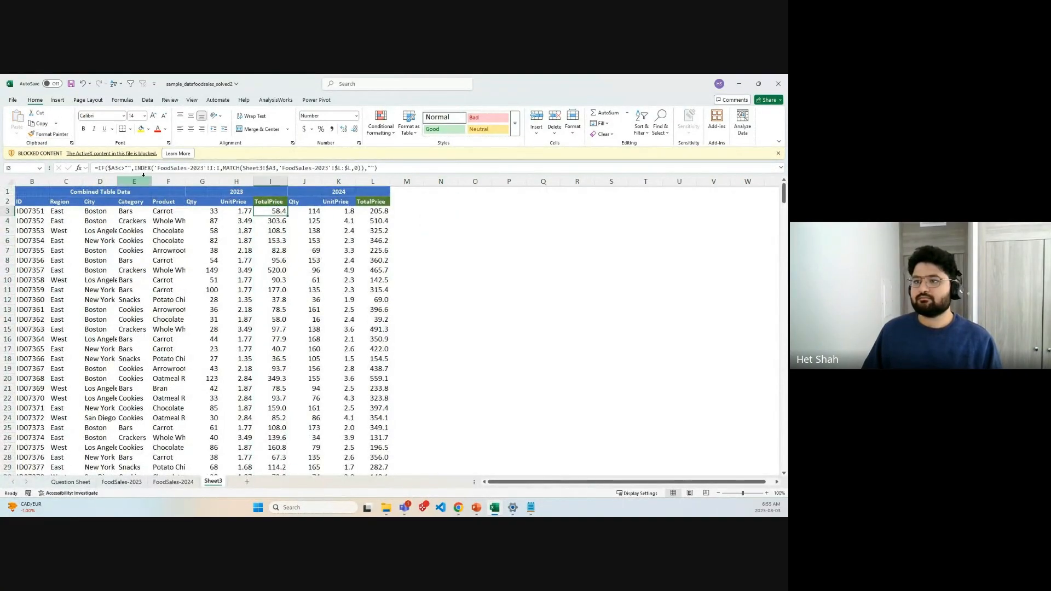
click(49, 134)
mouse_move(253, 292)
mouse_down()
mouse_move(275, 512)
mouse_move(208, 129)
mouse_move(241, 128)
mouse_move(253, 204)
mouse_move(252, 409)
mouse_up()
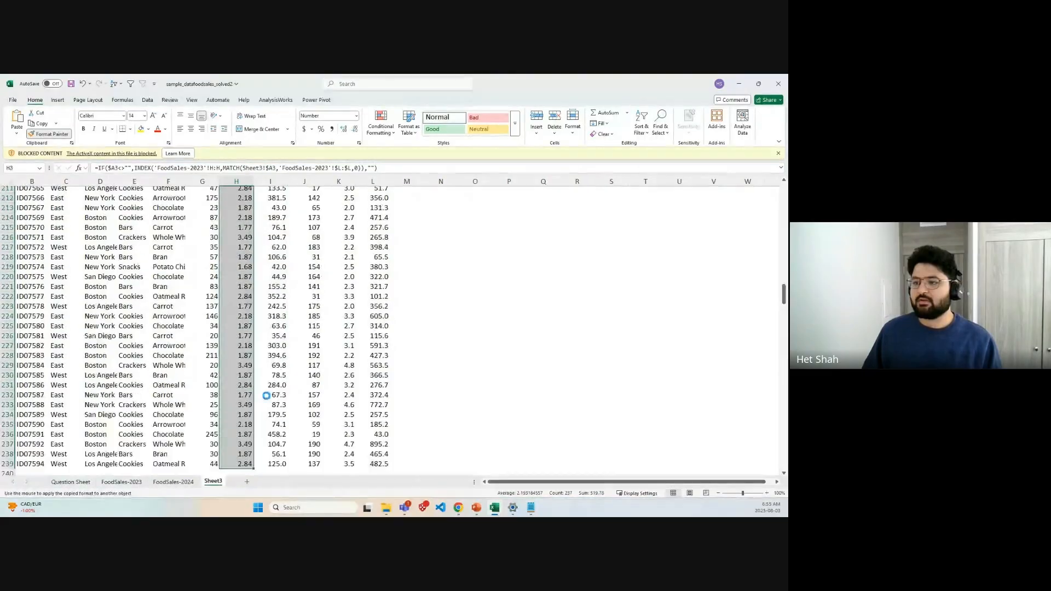
click(454, 272)
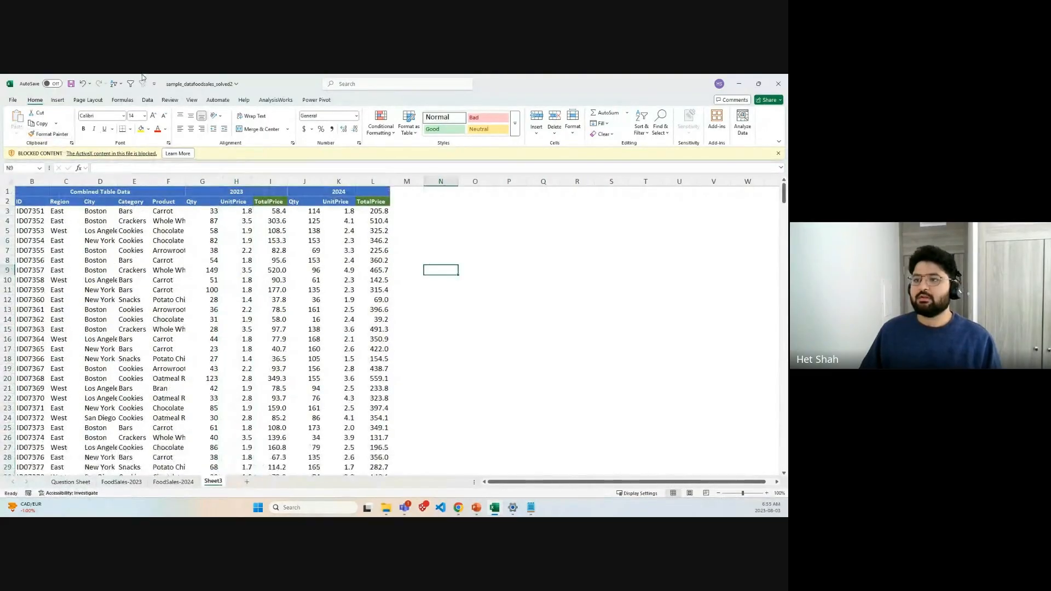
Step: Set the width of the City, Category and Product columns (D to F) to 12
drag(99, 182, 167, 181)
right_click(106, 184)
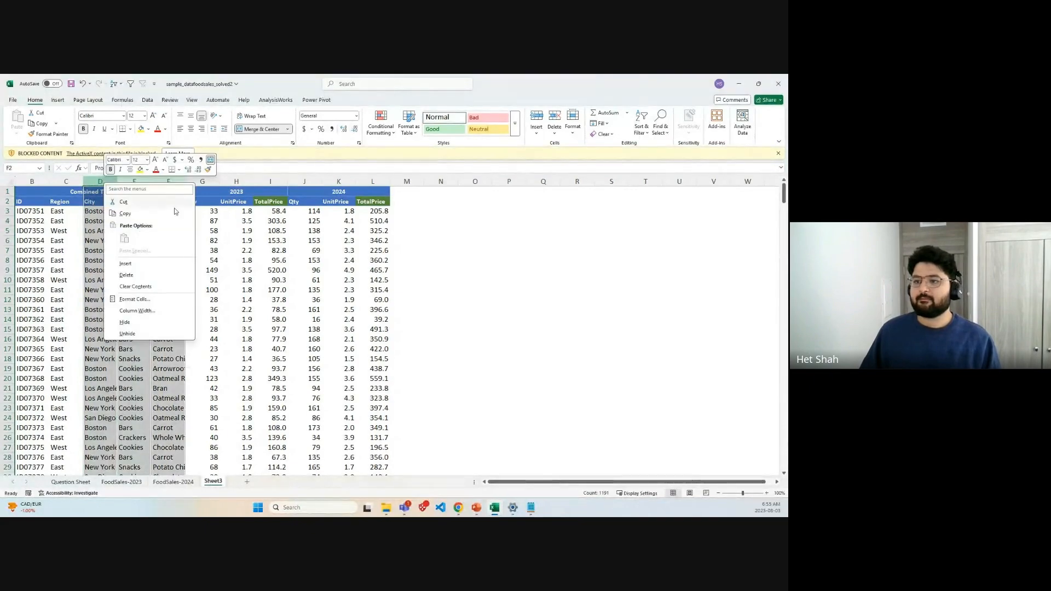
click(137, 310)
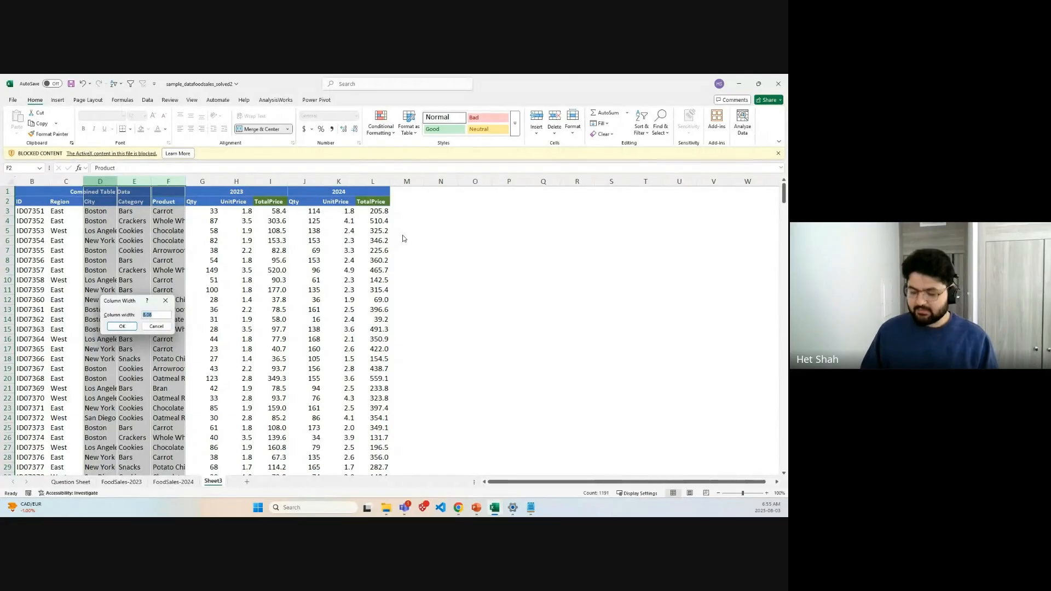
text(12)
key(Return)
click(590, 250)
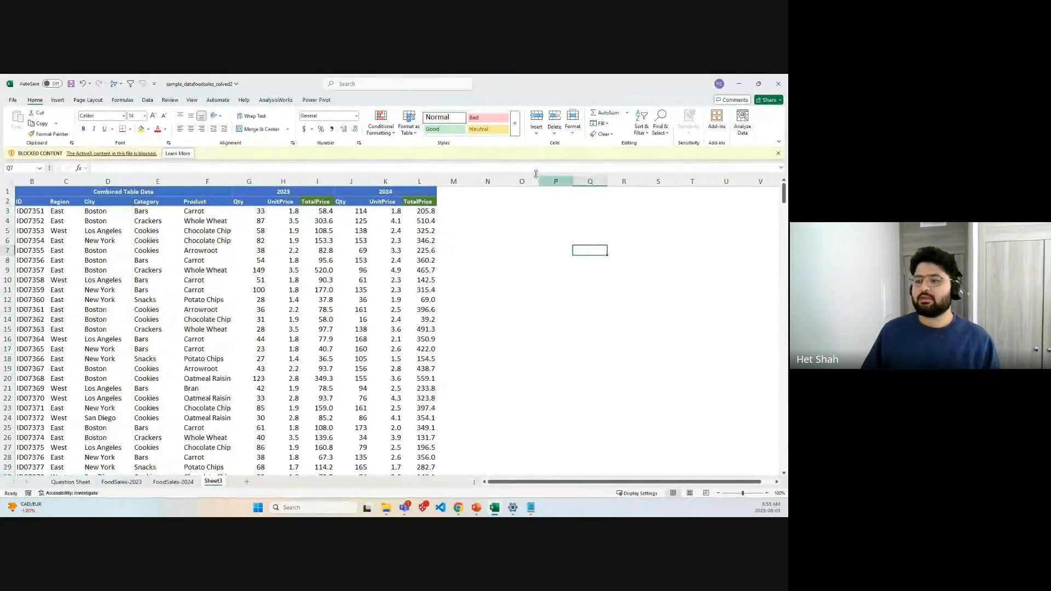
scroll(401, 287, down, 1)
scroll(400, 295, up, 1)
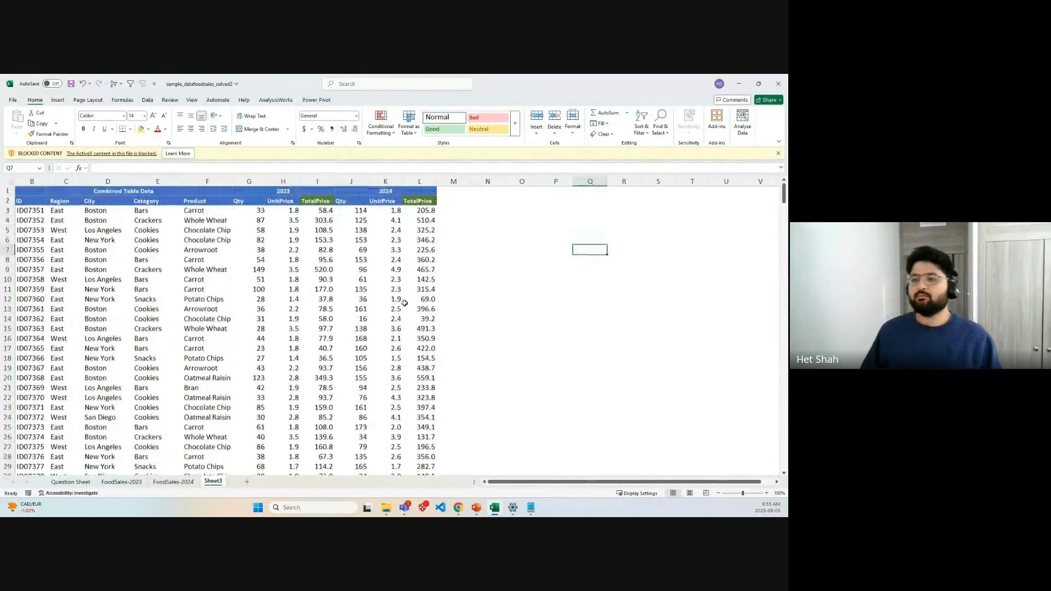
drag(58, 196, 407, 360)
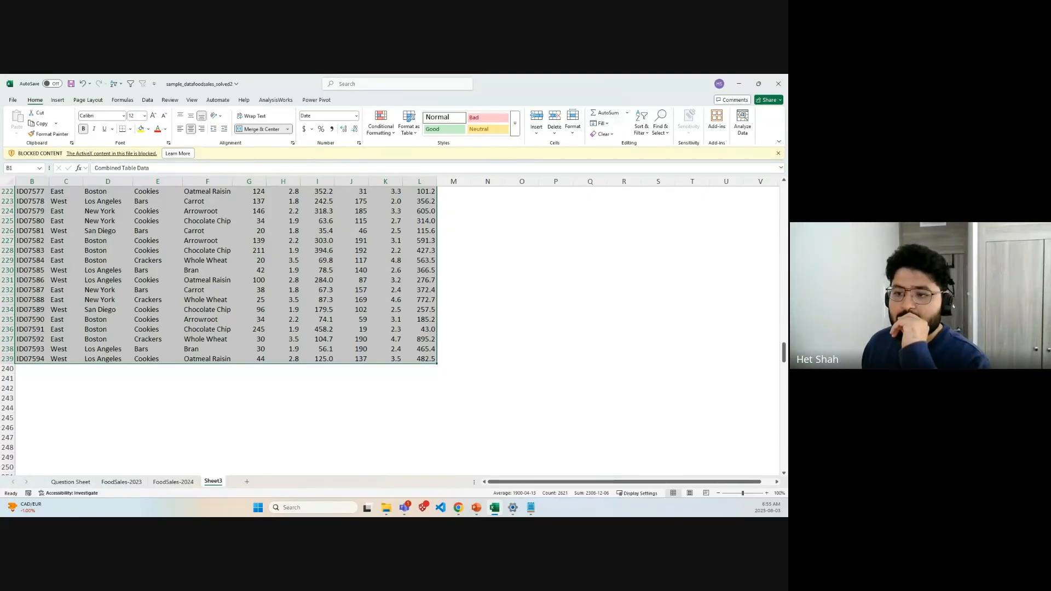
scroll(148, 372, up, 8)
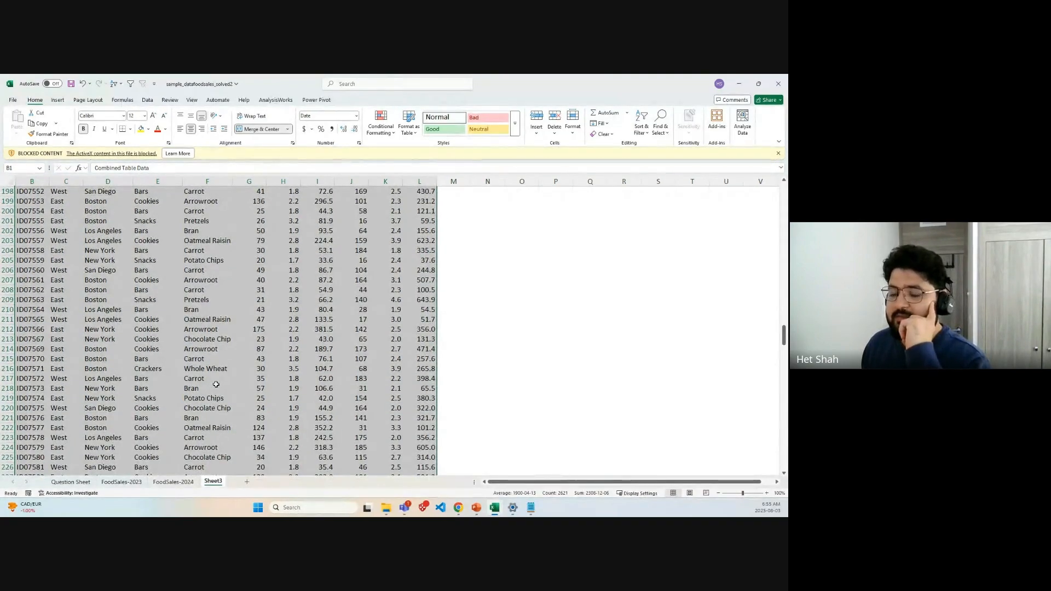
scroll(216, 383, up, 16)
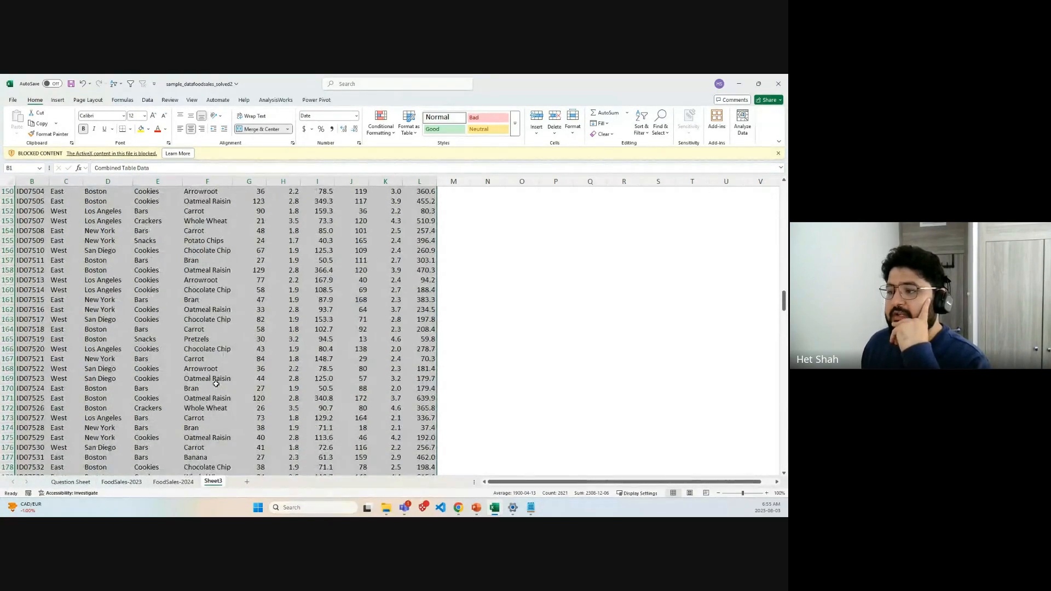
scroll(216, 384, up, 11)
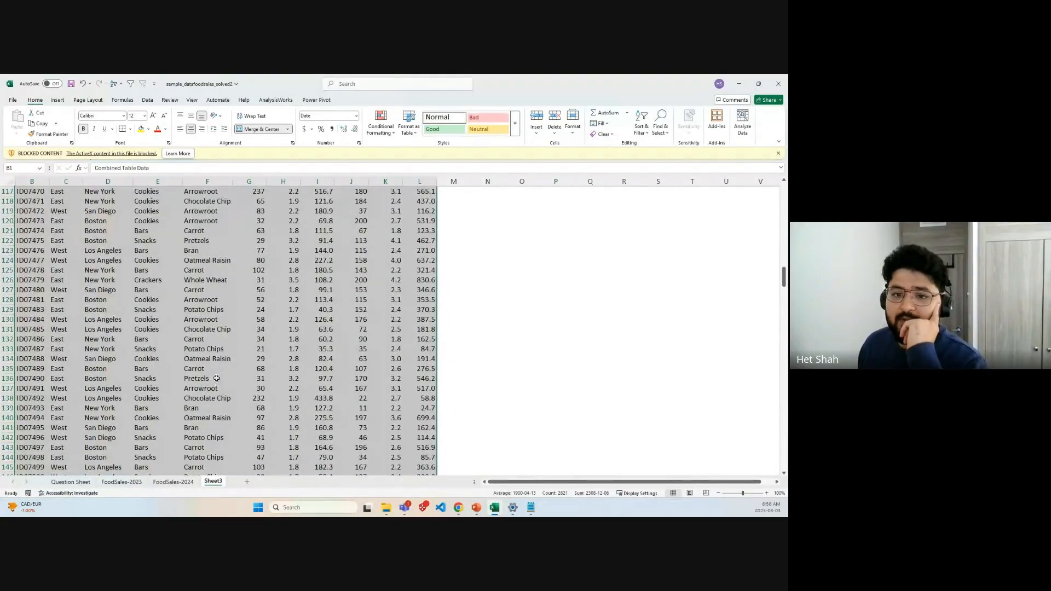
scroll(212, 369, up, 7)
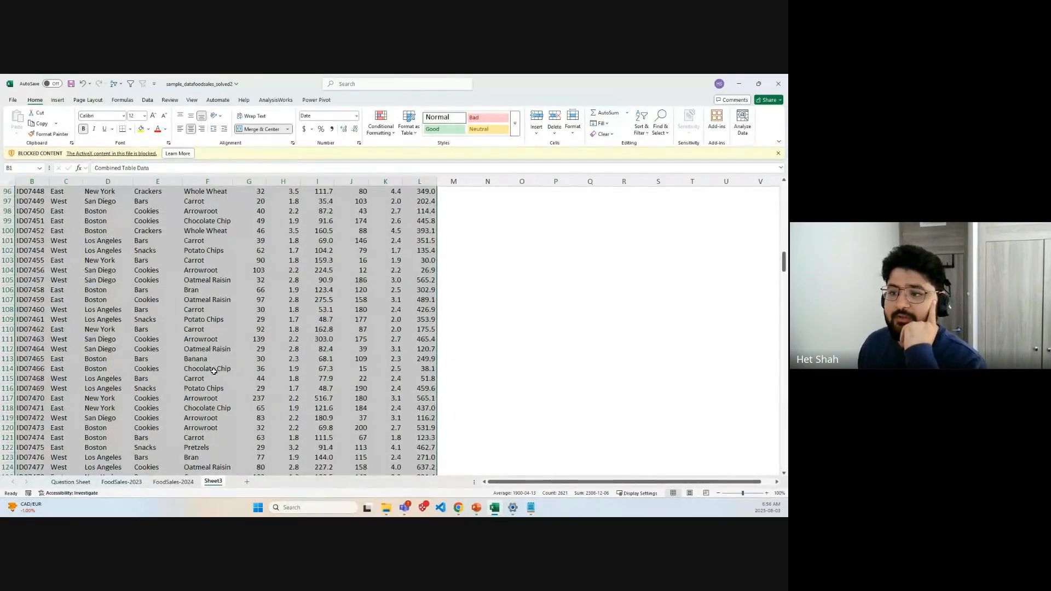
scroll(214, 371, up, 20)
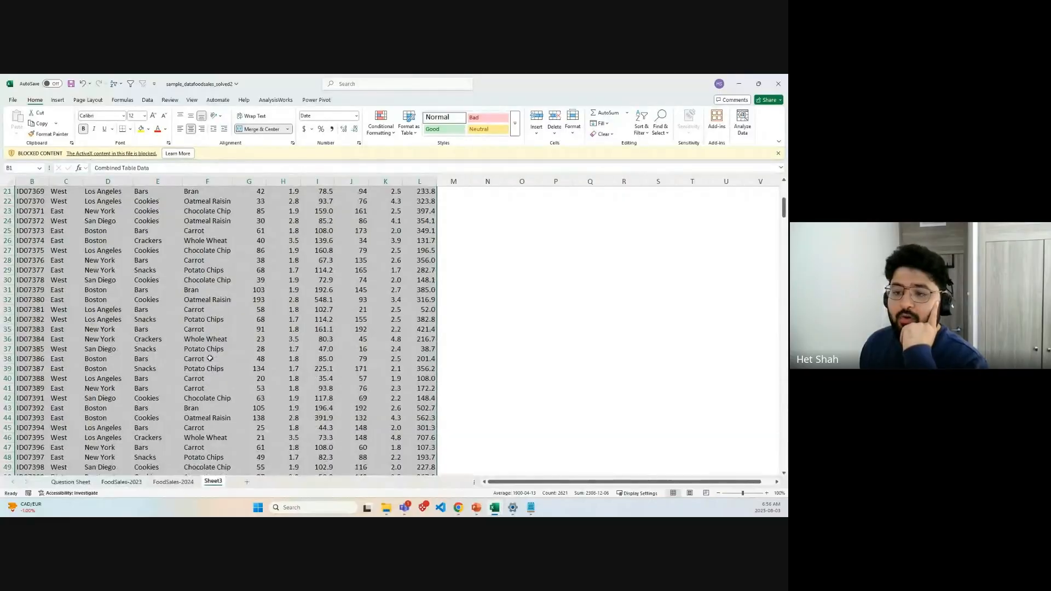
scroll(212, 358, up, 7)
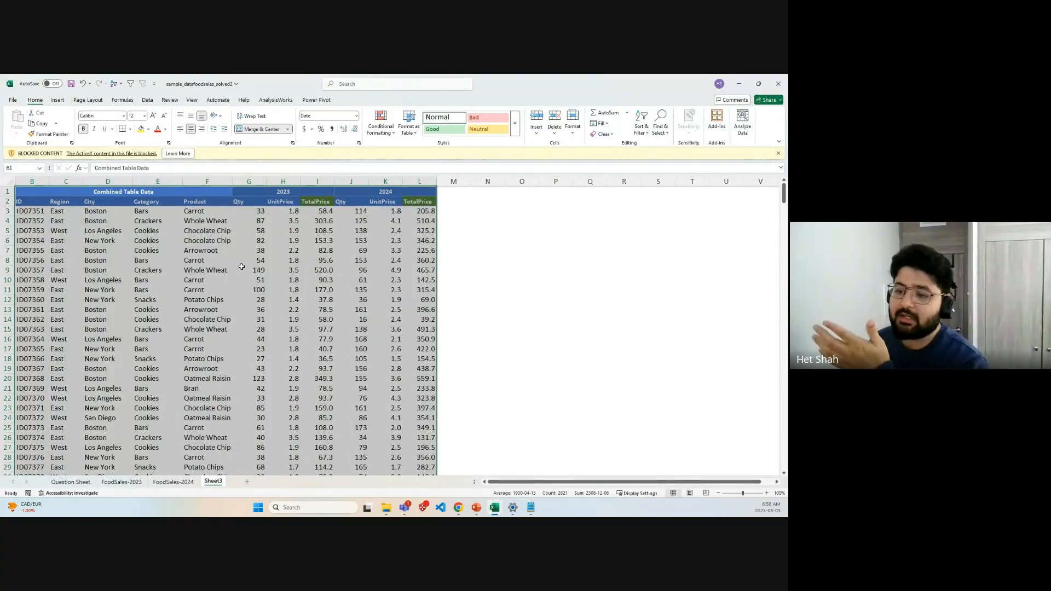
click(146, 101)
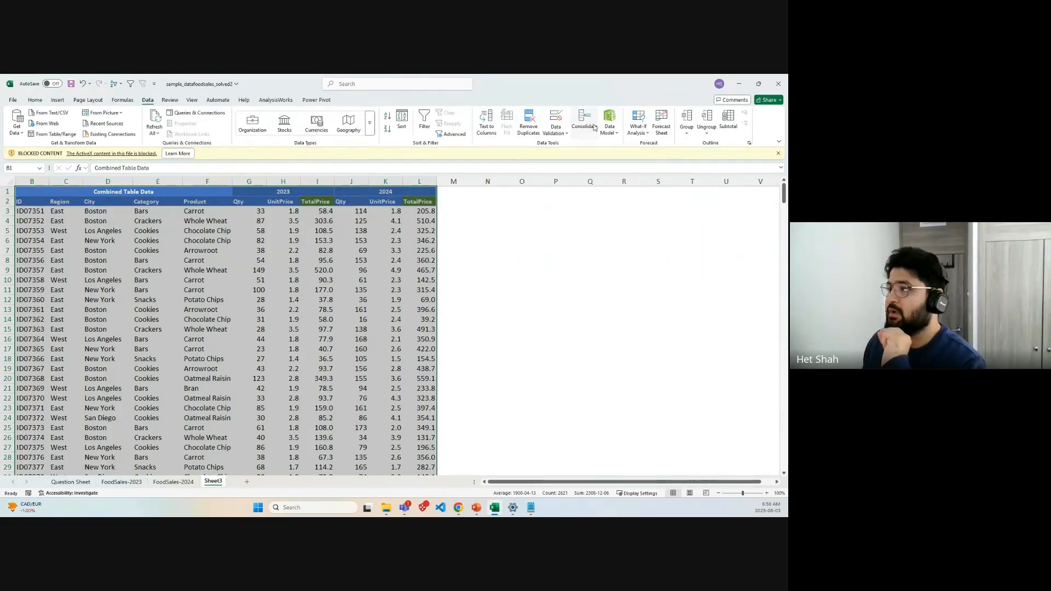
click(58, 100)
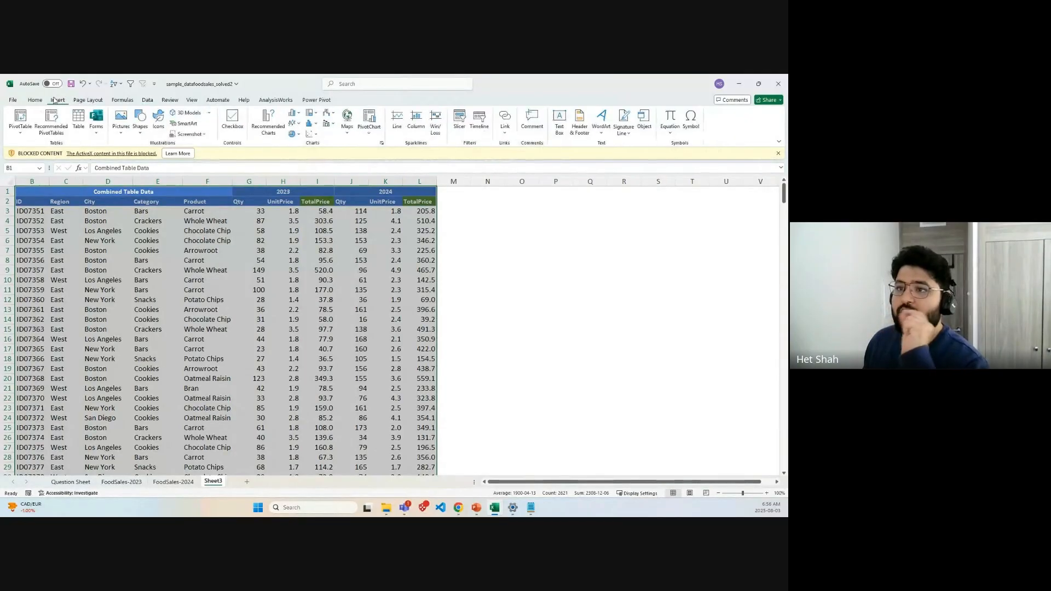
click(20, 131)
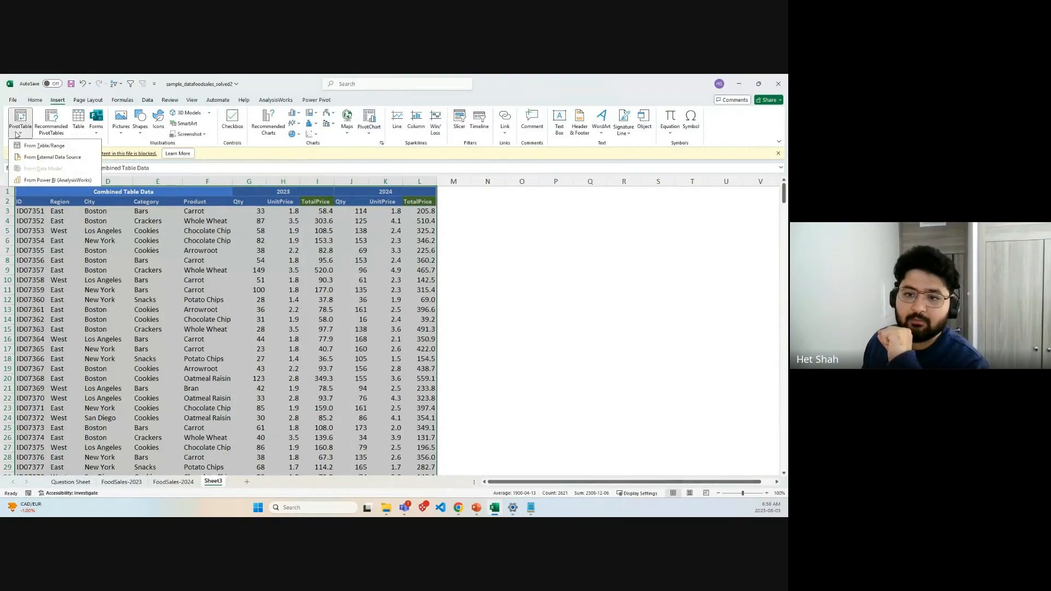
click(45, 146)
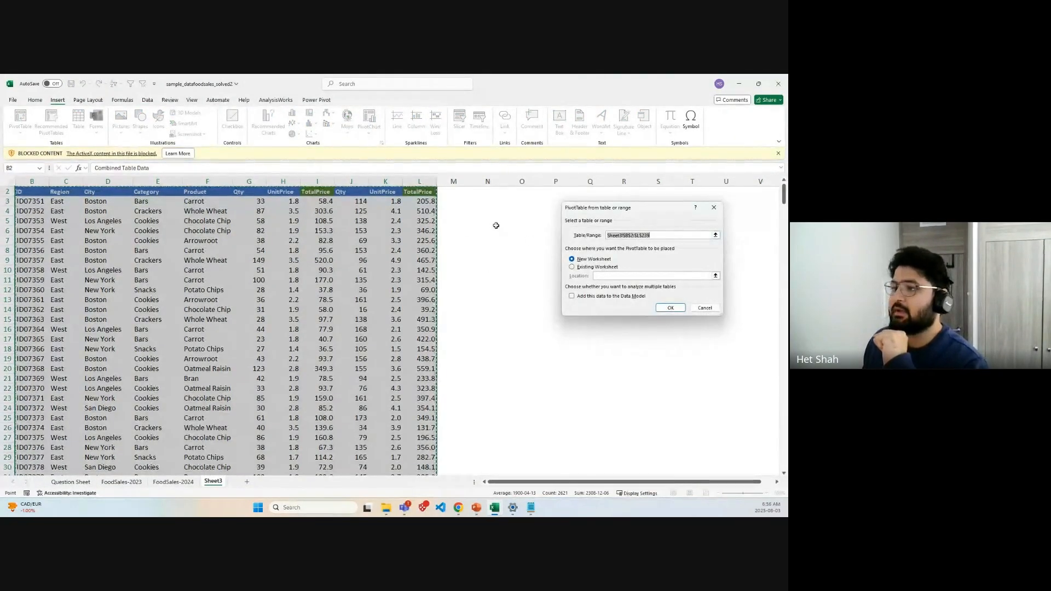
scroll(496, 226, up, 1)
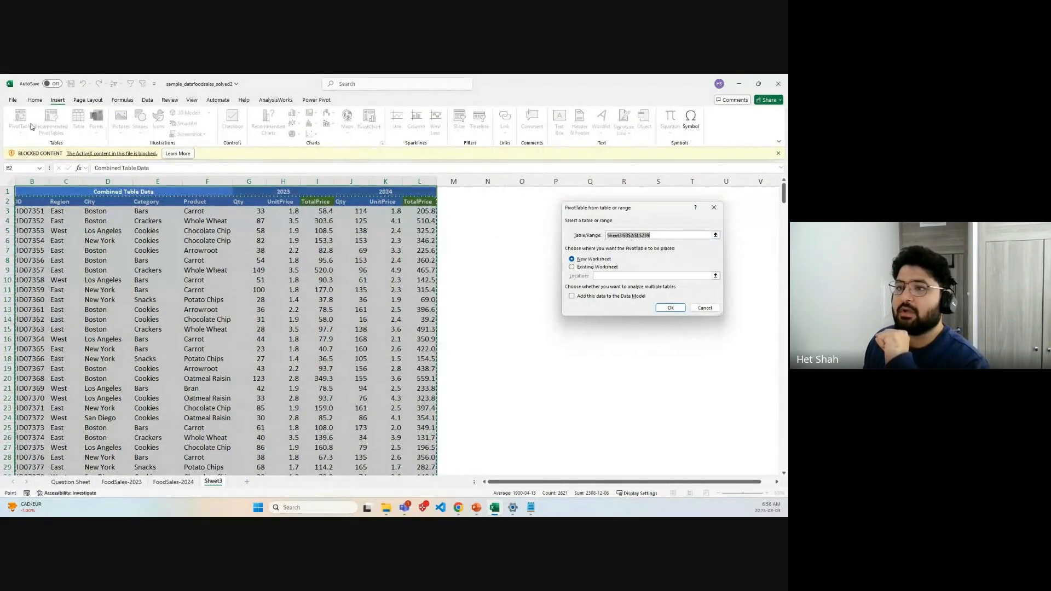
click(714, 207)
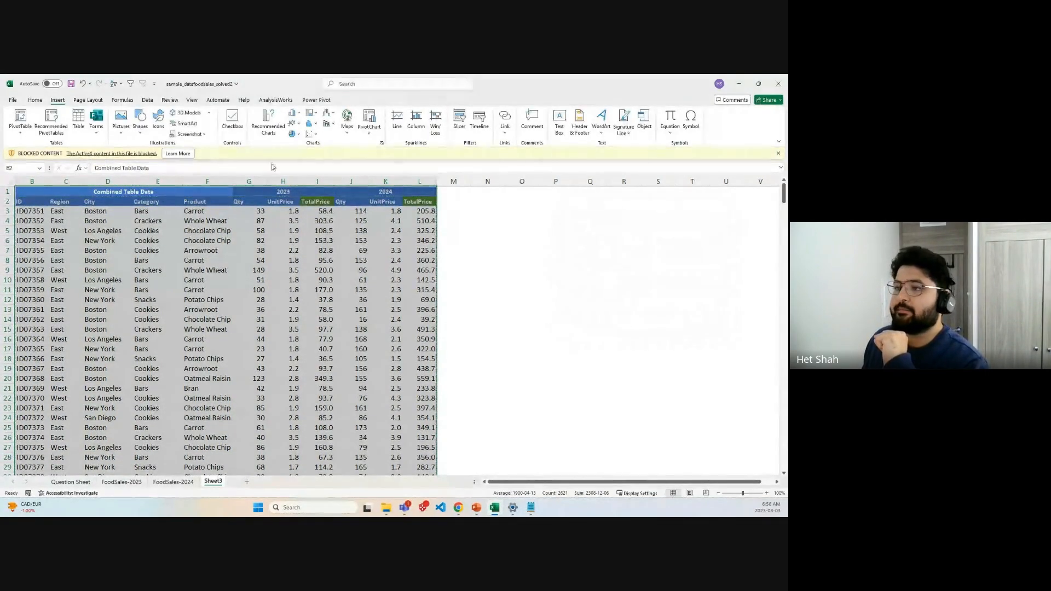
click(553, 231)
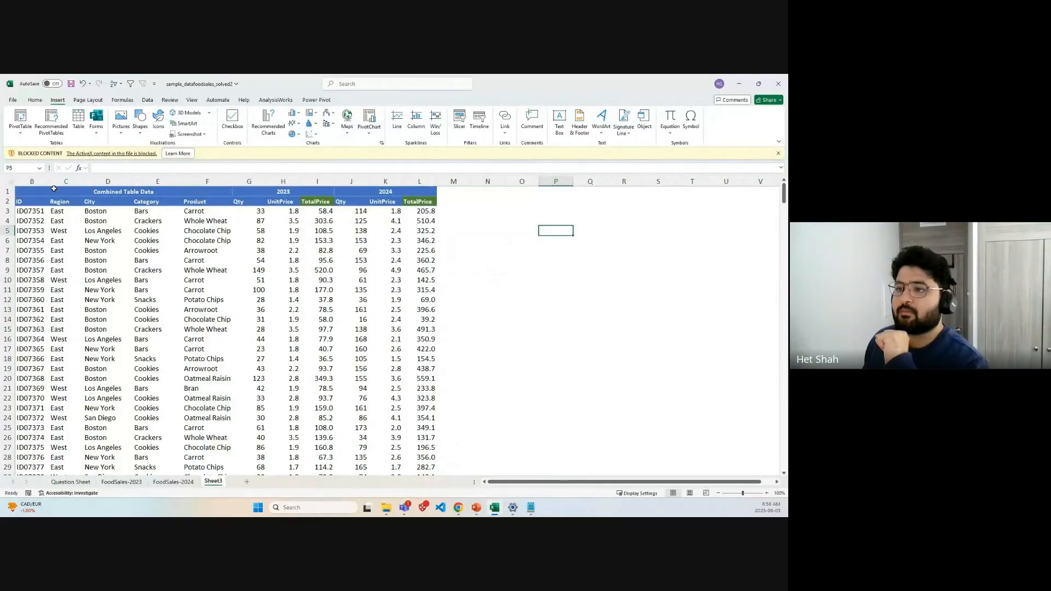
drag(60, 204, 423, 465)
scroll(504, 368, up, 20)
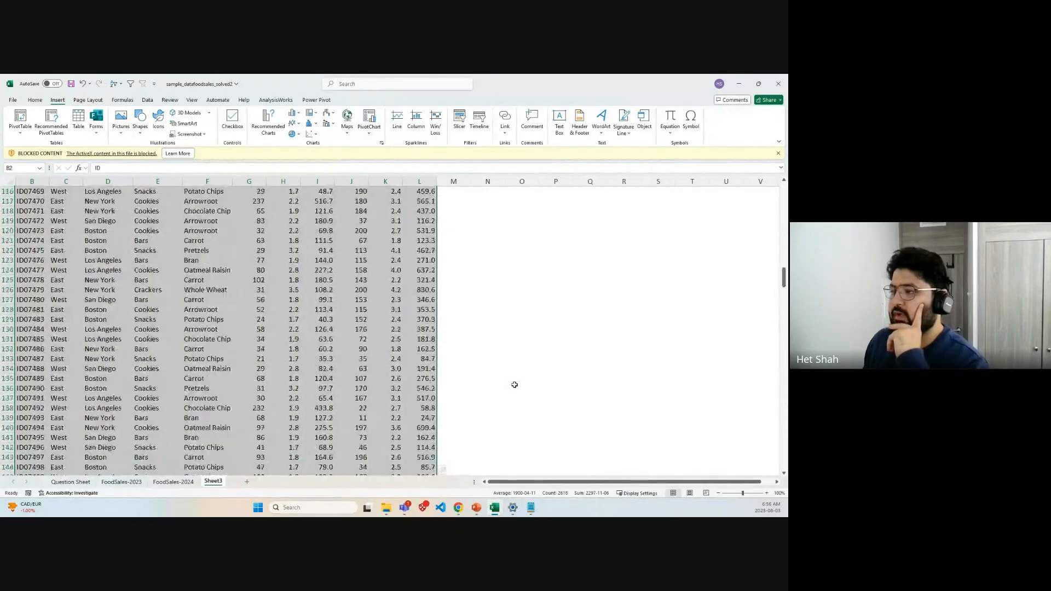
scroll(515, 385, up, 20)
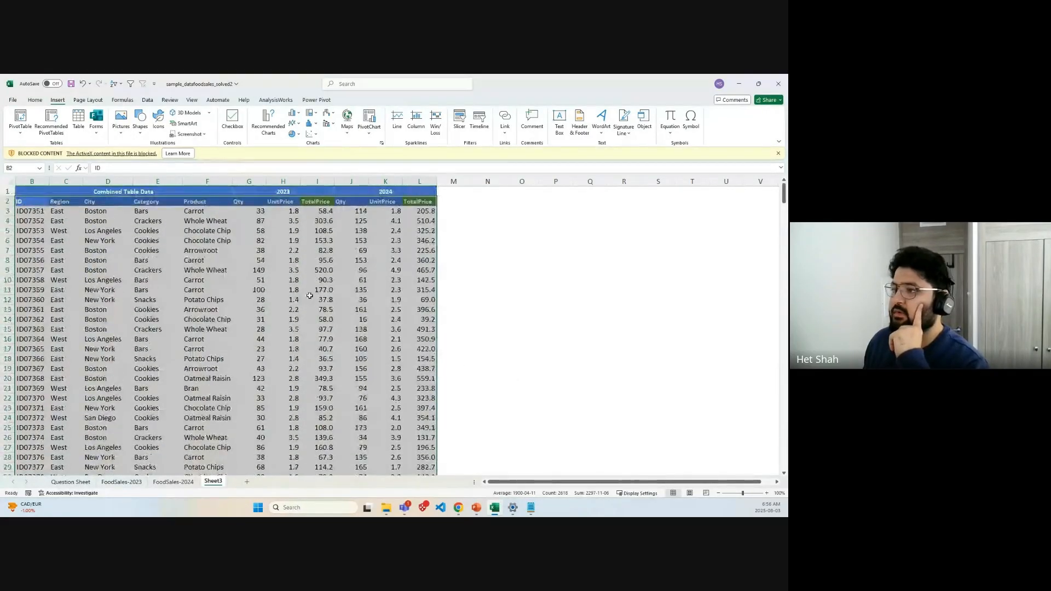
click(453, 221)
Step: Rename the 2023 column headers in G2 to I2 as Qty-2023, UnitPrice-2023 and TotalPrice-2023
click(249, 201)
click(129, 167)
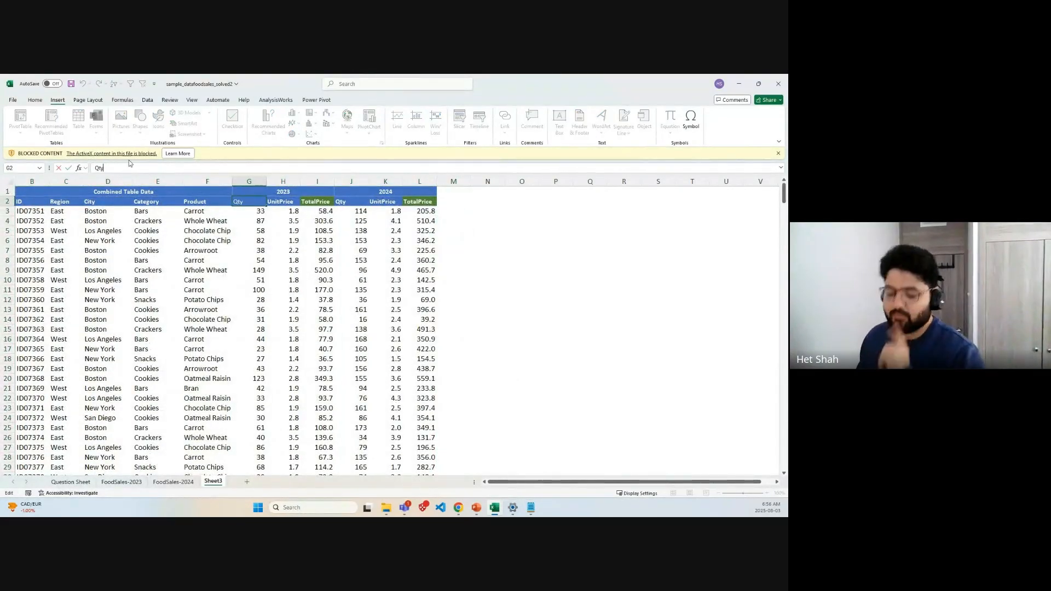
text(-2023)
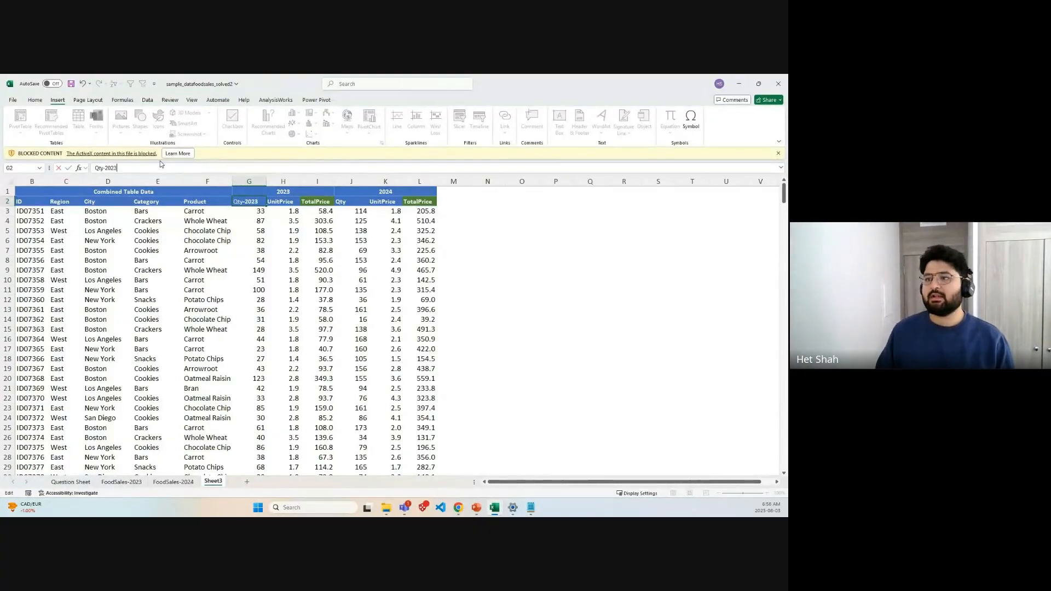
key(Return)
click(280, 202)
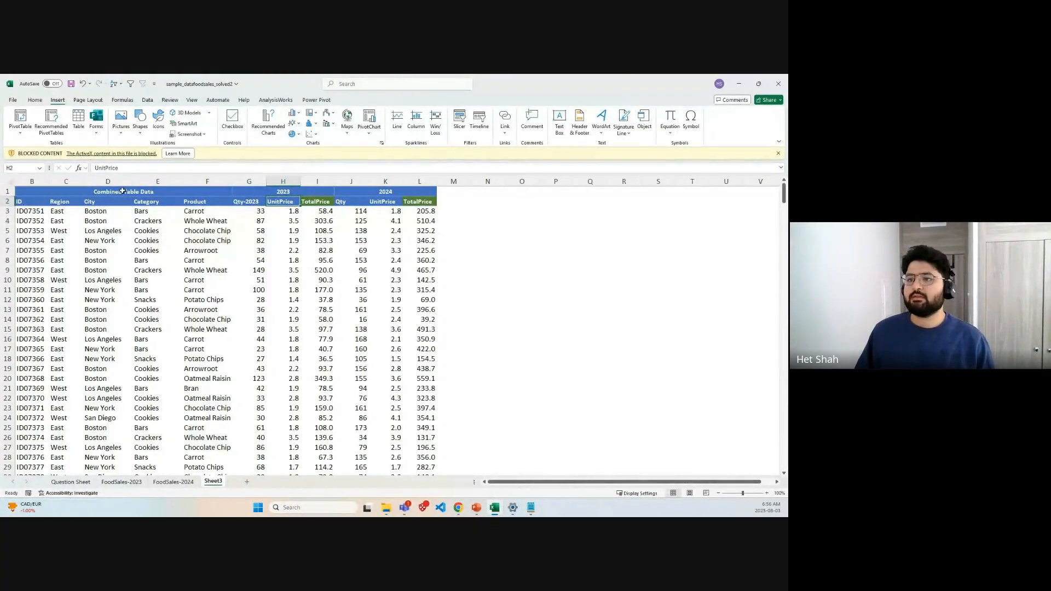
click(138, 168)
text(-2023)
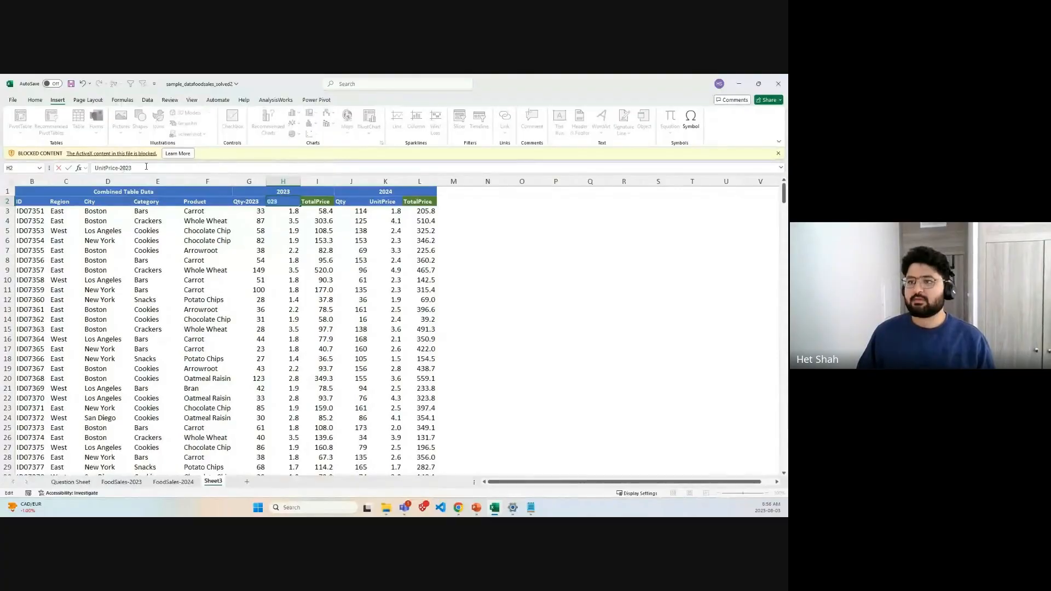
key(Tab)
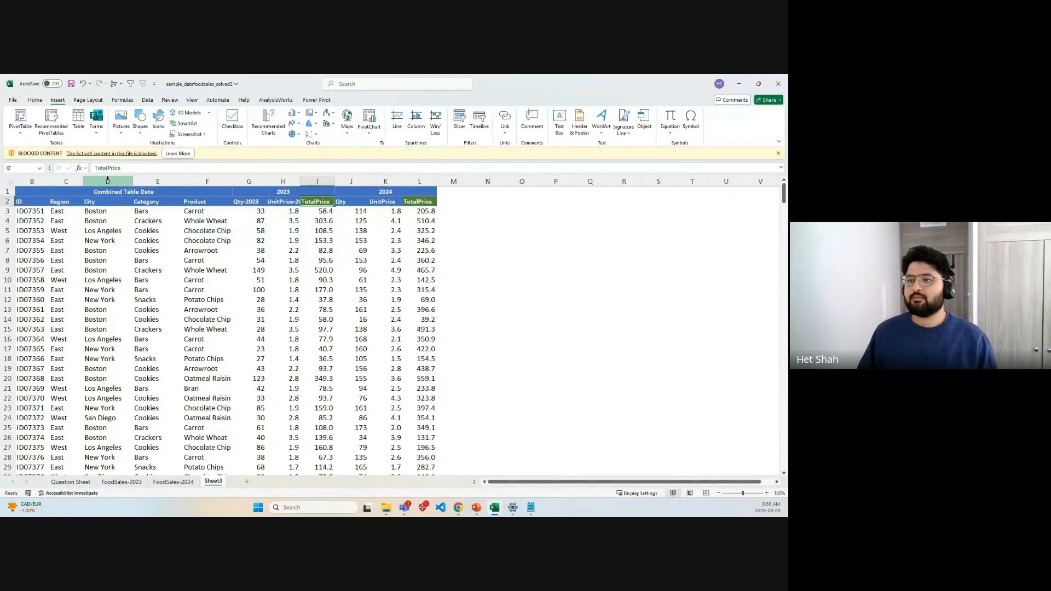
click(148, 167)
text(-2023)
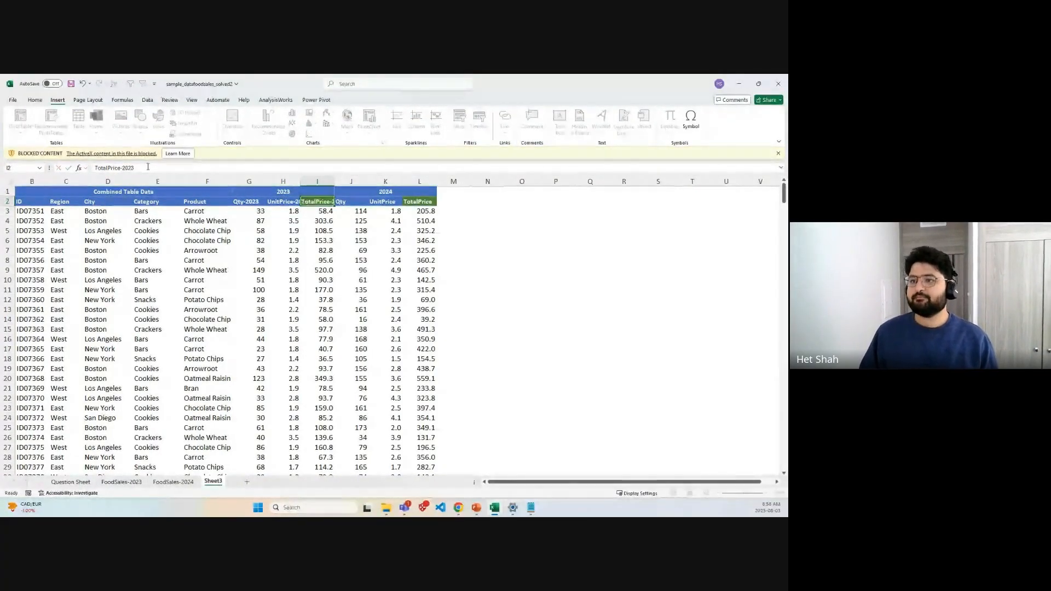
key(Return)
Step: Rename the 2024 column headers in J2 to L2 as Qty-2024, UnitPrice-2024 and TotalPrice-2024
key(Up)
key(Right)
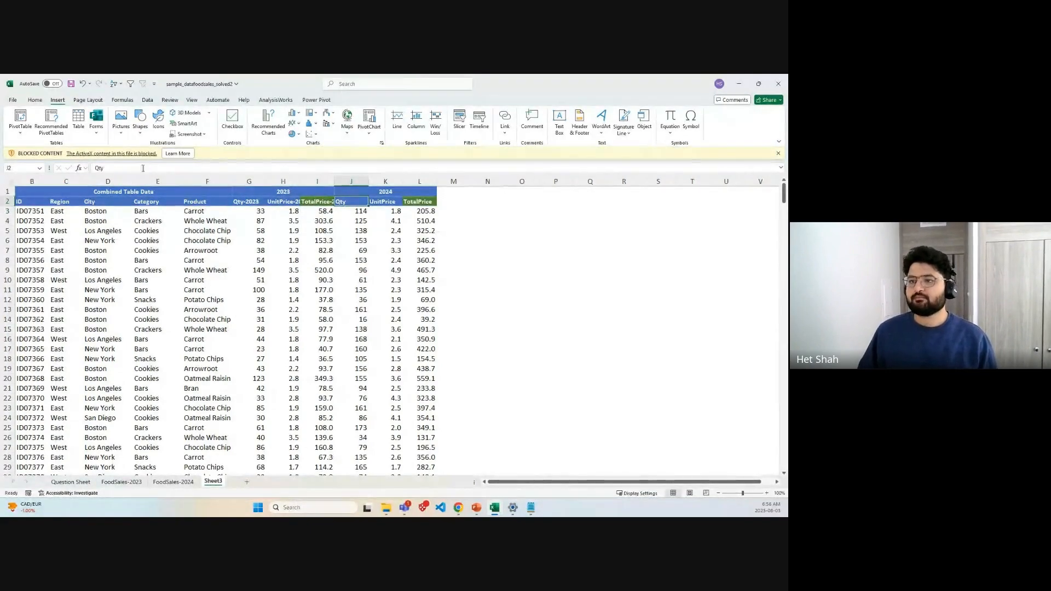
click(141, 168)
text(-20)
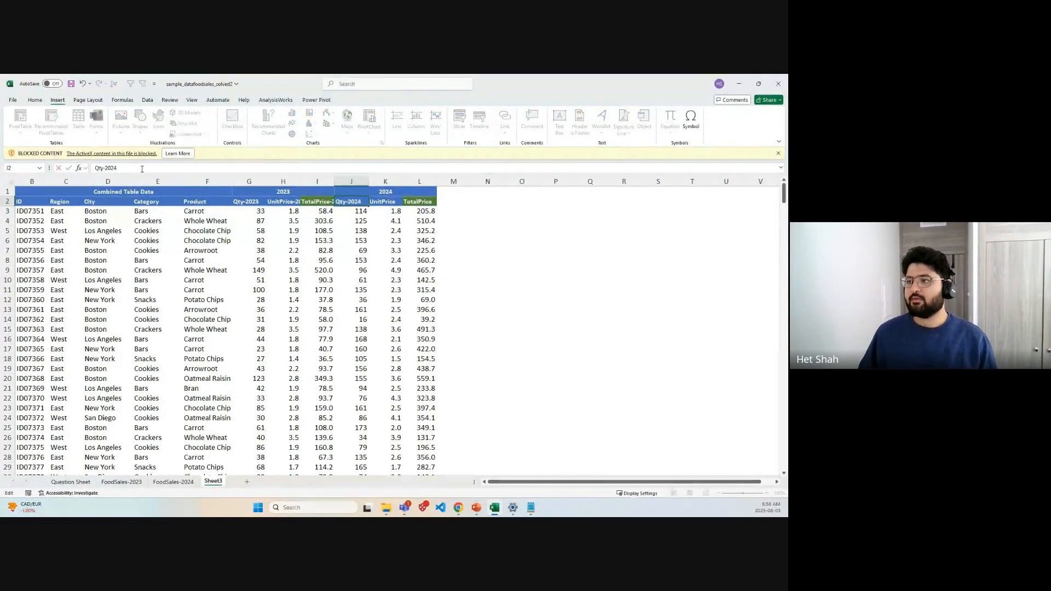
text(24)
key(Tab)
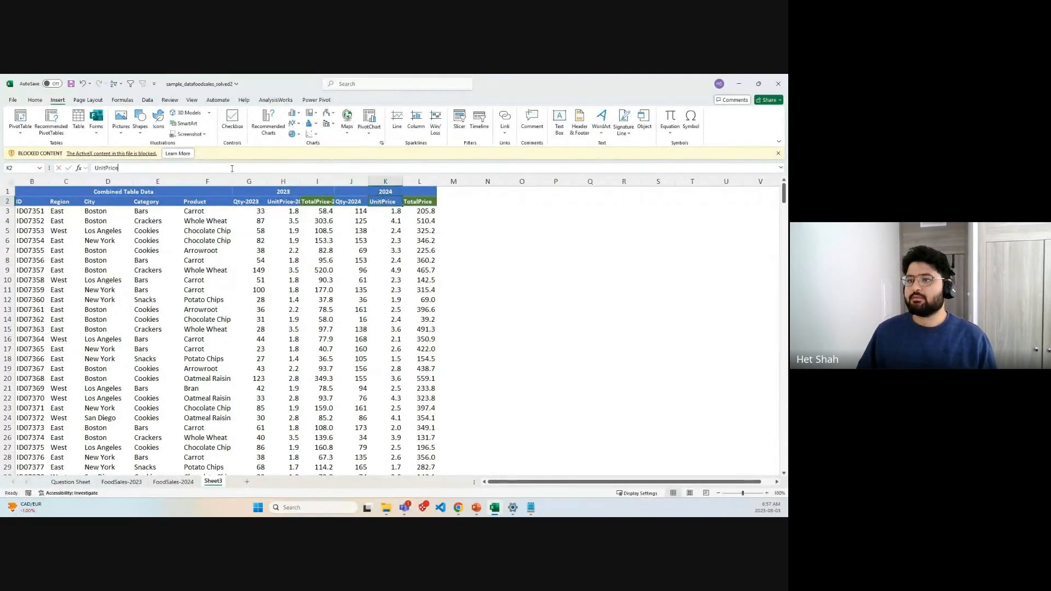
click(232, 168)
text(-2024)
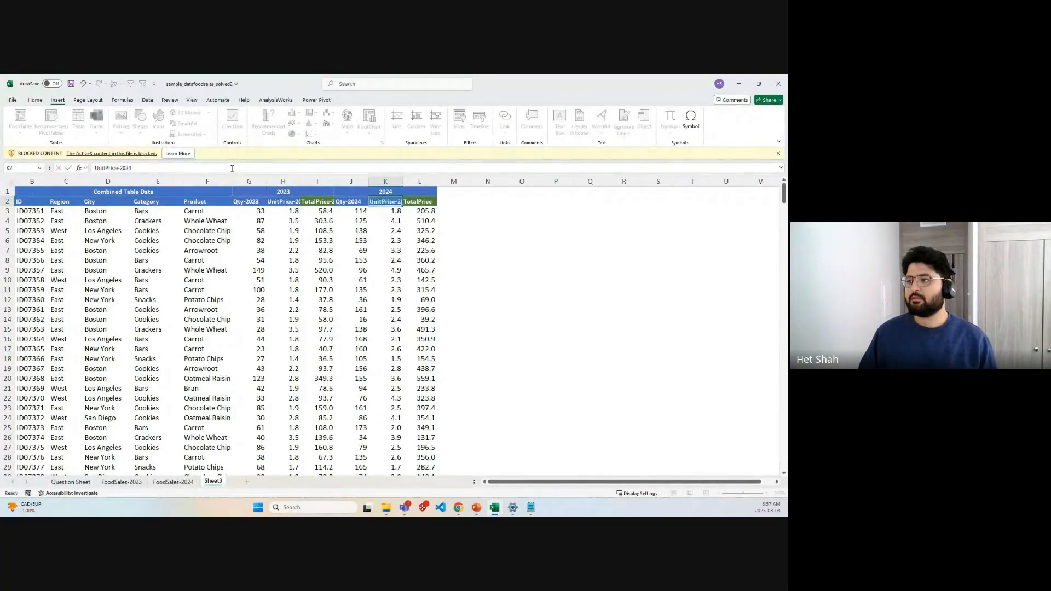
key(Tab)
click(145, 167)
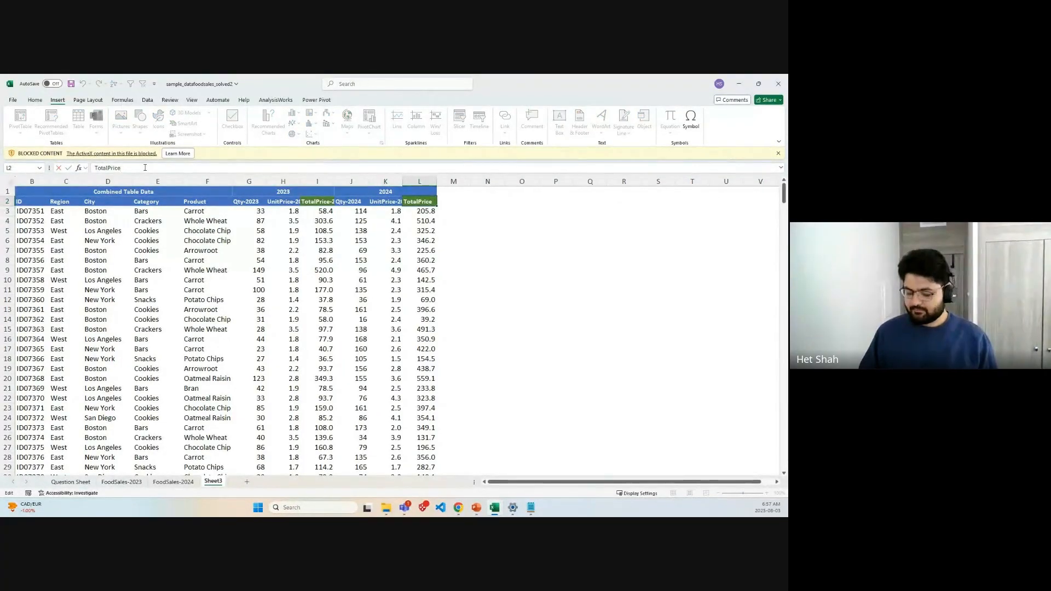
text(-2024)
key(Return)
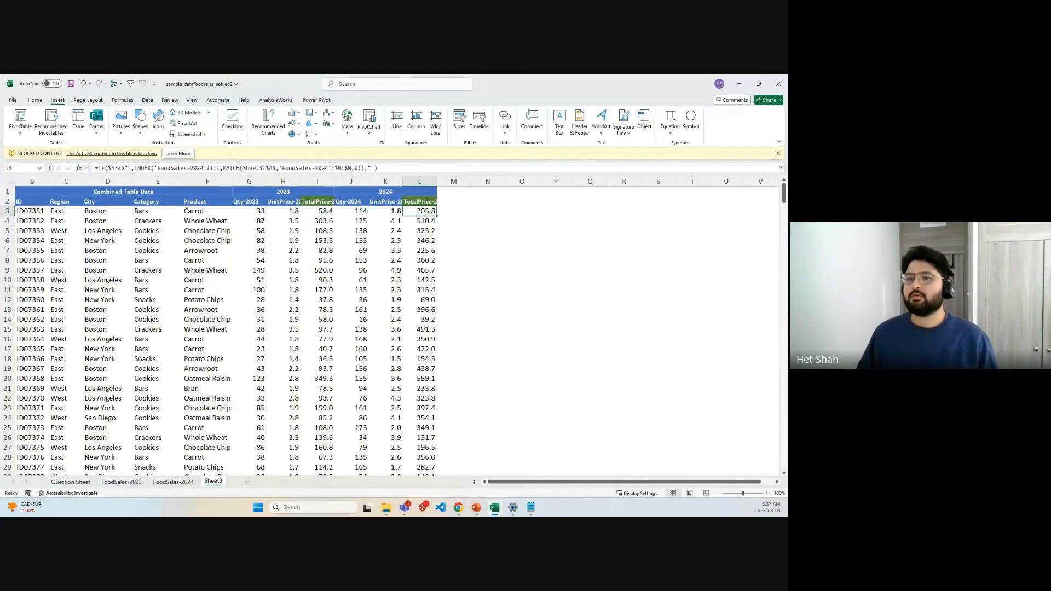
Step: Create a PivotTable on a new worksheet from the combined table range B2:L239, leaving out the merged title row
drag(34, 201, 433, 398)
click(20, 120)
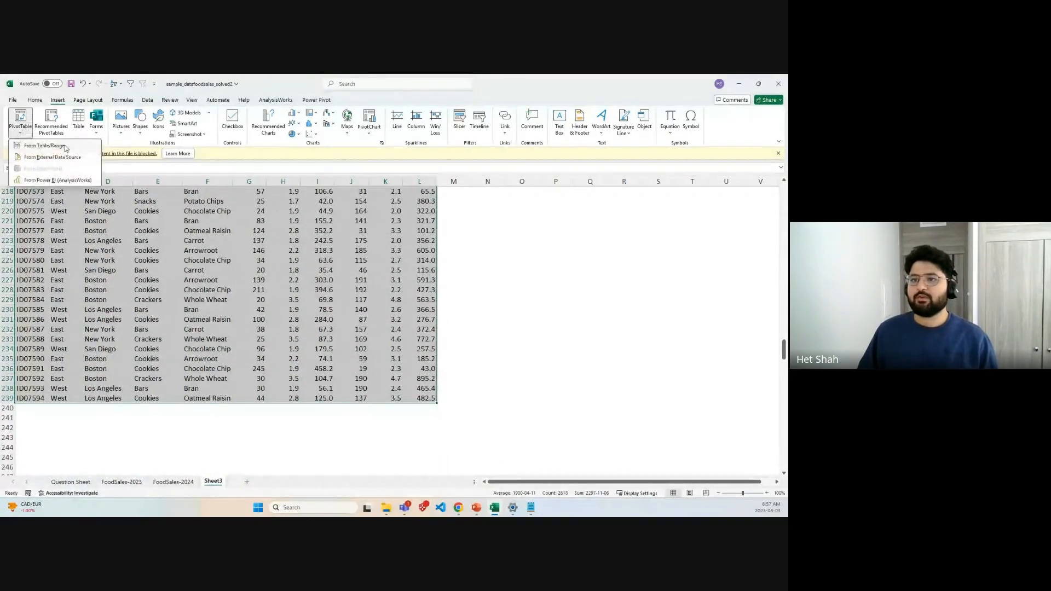
click(64, 147)
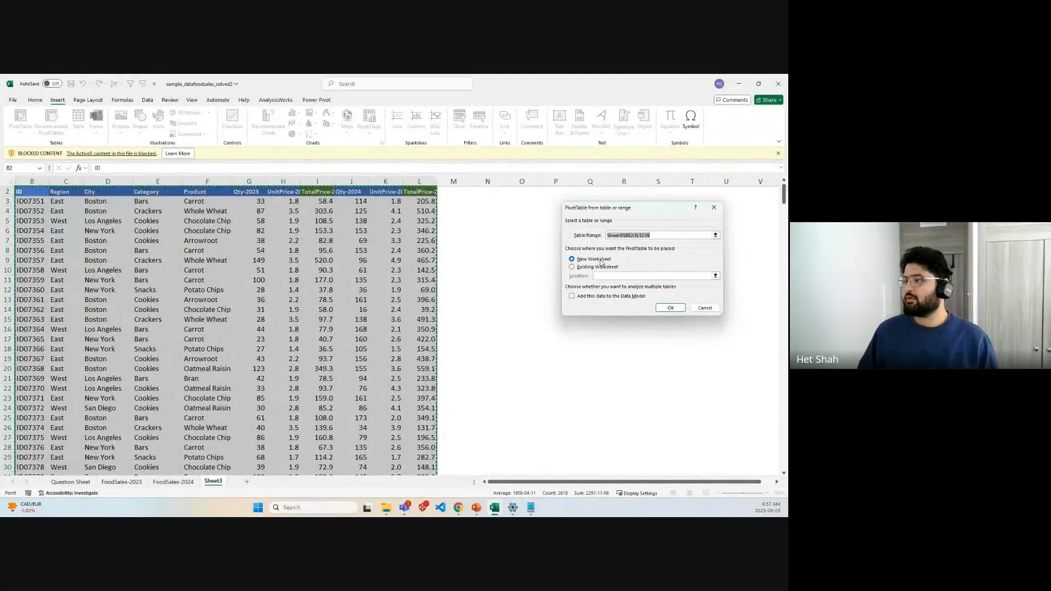
click(670, 309)
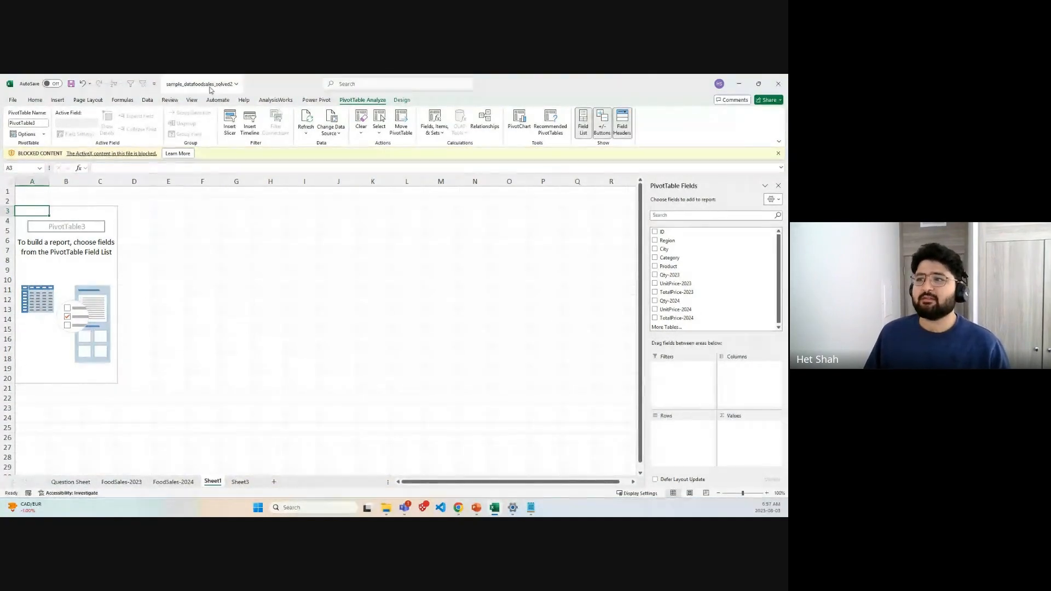
Step: Hide the gridlines on the new PivotTable worksheet
click(193, 100)
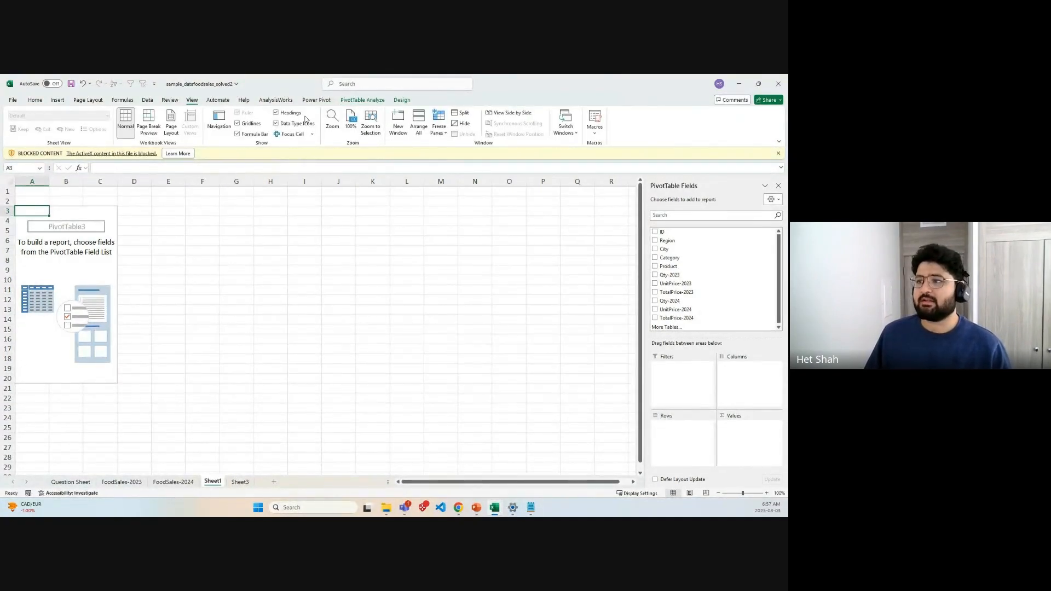
click(237, 123)
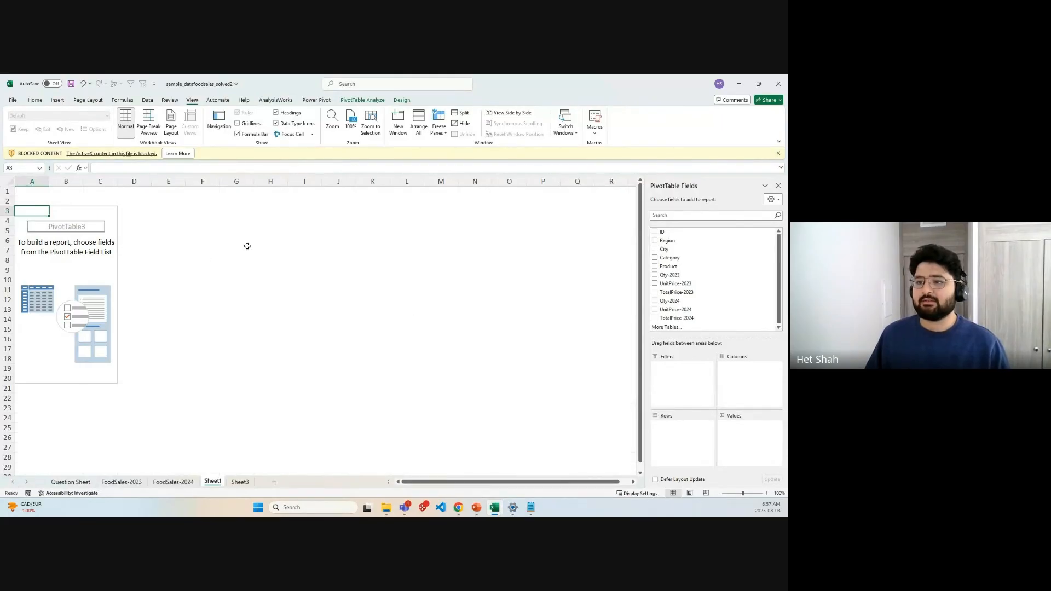
click(271, 245)
Step: Add the Region field to the empty PivotTable as a report filter
click(65, 261)
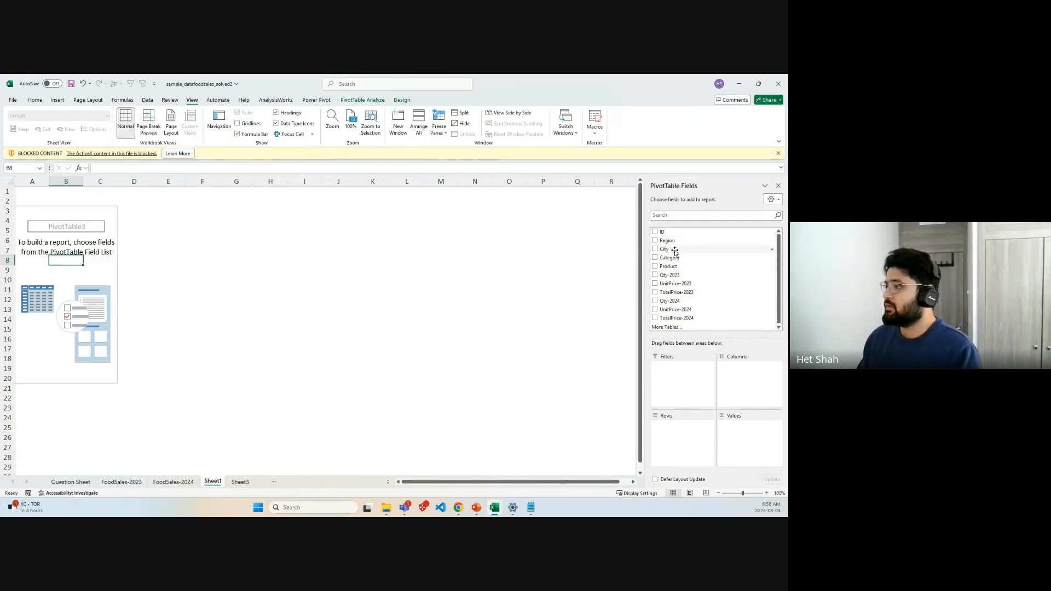
drag(667, 240, 680, 372)
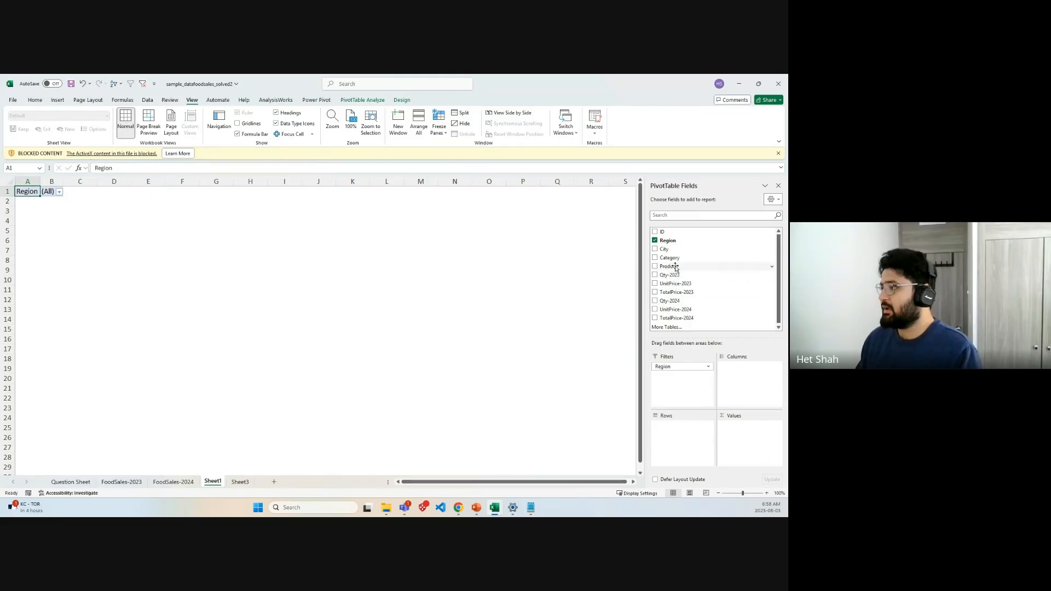
Step: Lay out the PivotTable with City in the rows, Product in the columns and Category as a second report filter
drag(676, 267, 746, 373)
drag(663, 249, 700, 438)
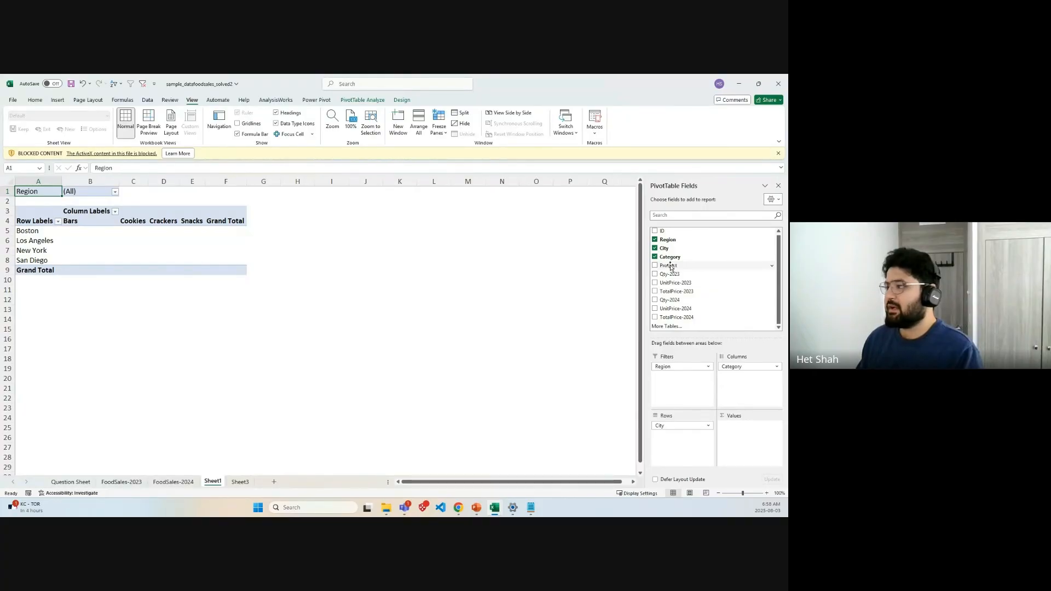
drag(677, 258, 665, 378)
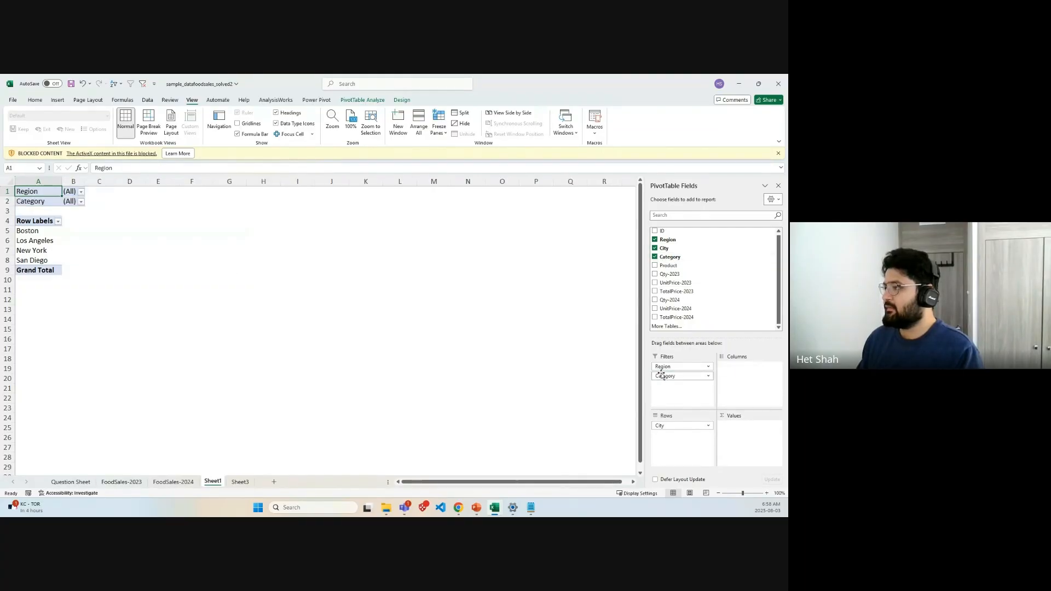
drag(668, 269, 728, 367)
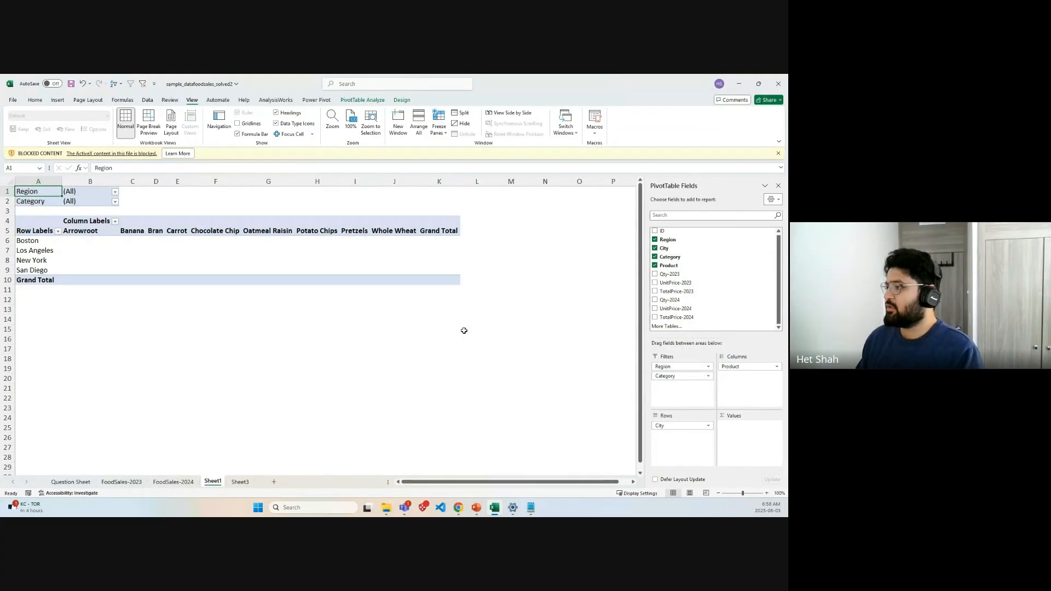
click(772, 257)
click(508, 252)
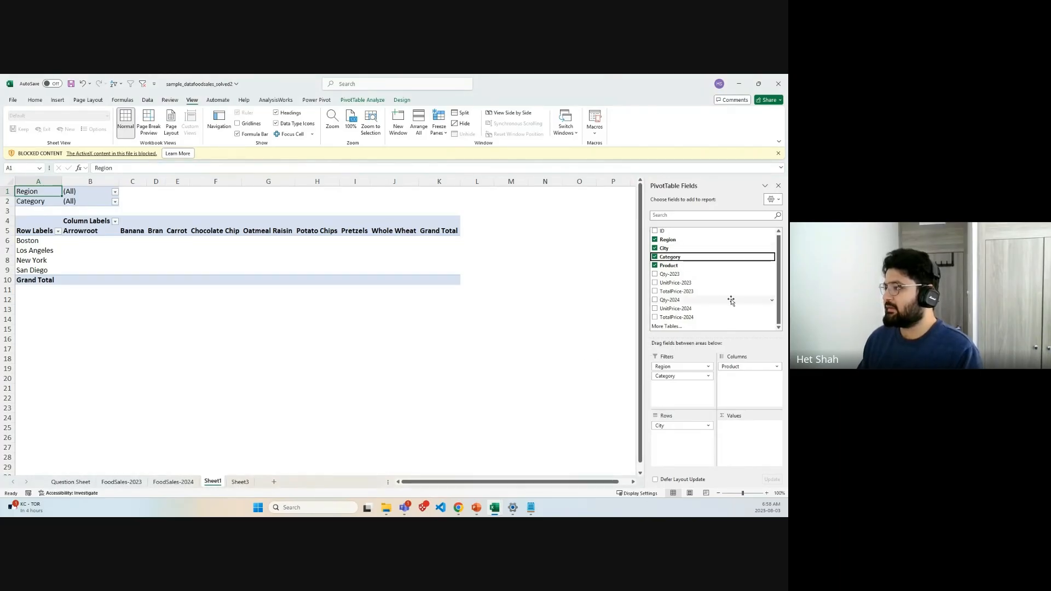
Step: Add Qty-2023 and Qty-2024 to the PivotTable as summed values
drag(681, 275, 747, 431)
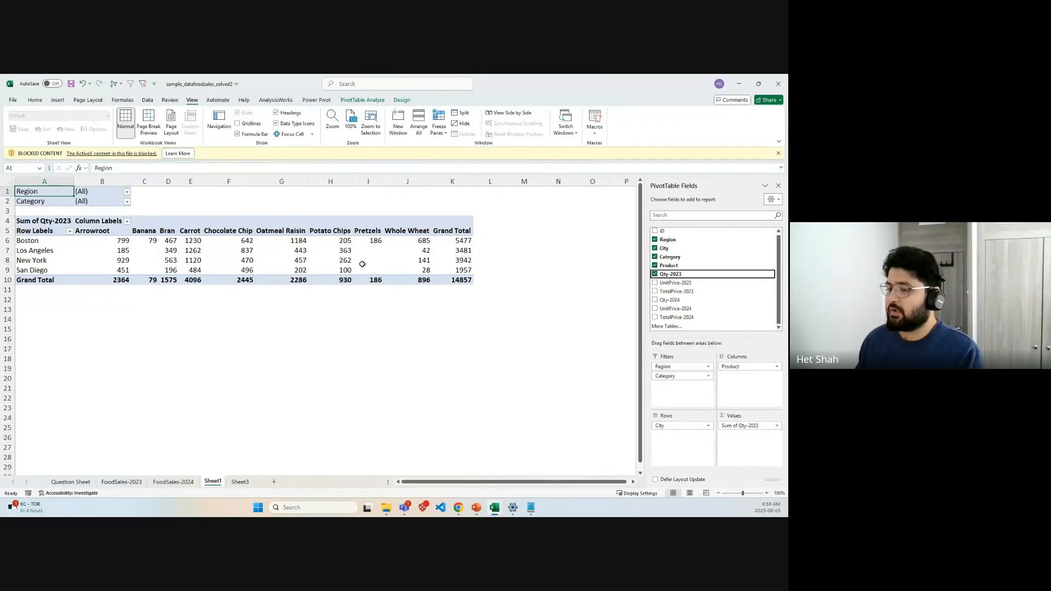
mouse_move(362, 264)
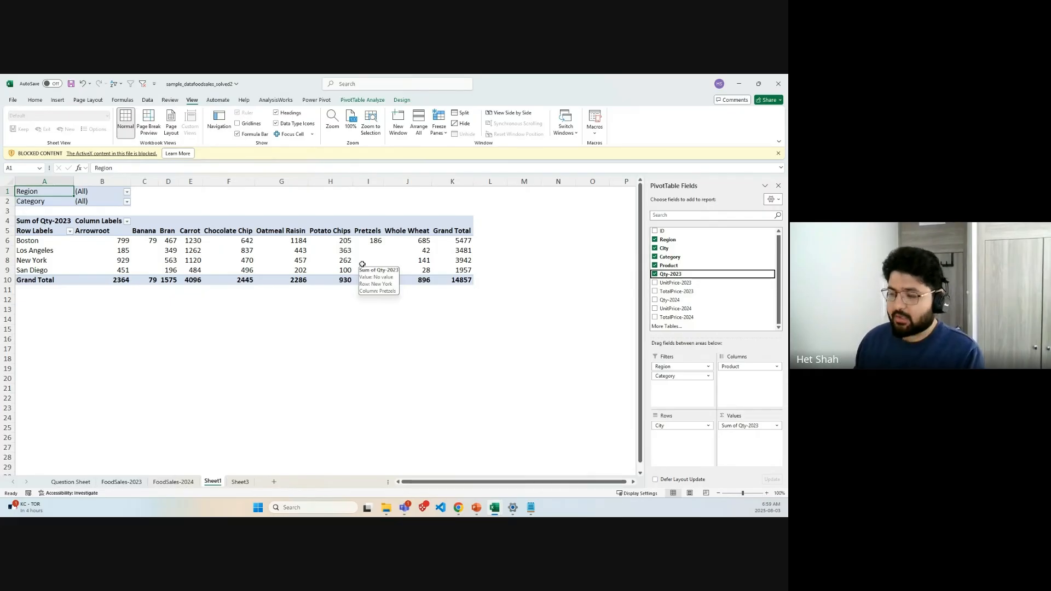
click(679, 300)
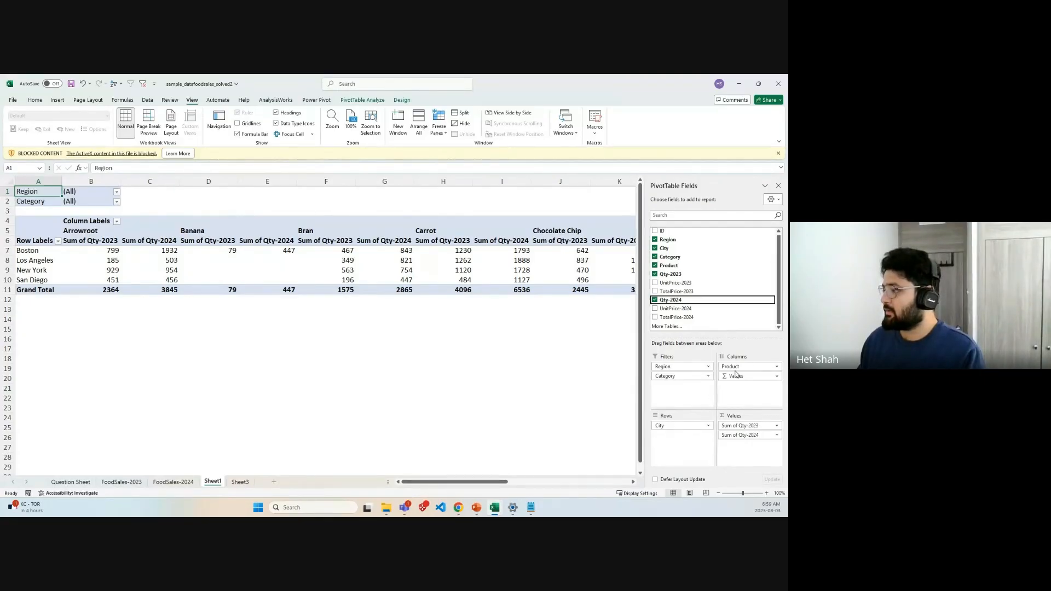
Step: Rearrange the PivotTable with Product in the rows, City in the columns and the Values field beneath Product in the rows
mouse_move(687, 429)
mouse_down()
mouse_move(741, 397)
mouse_move(681, 430)
mouse_up()
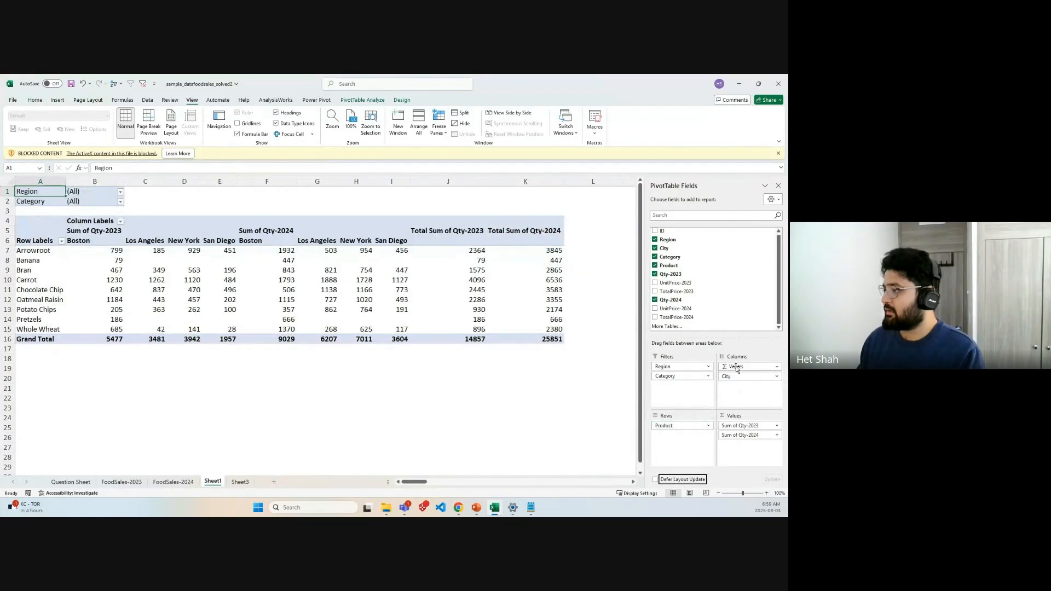
drag(736, 366, 678, 440)
click(399, 309)
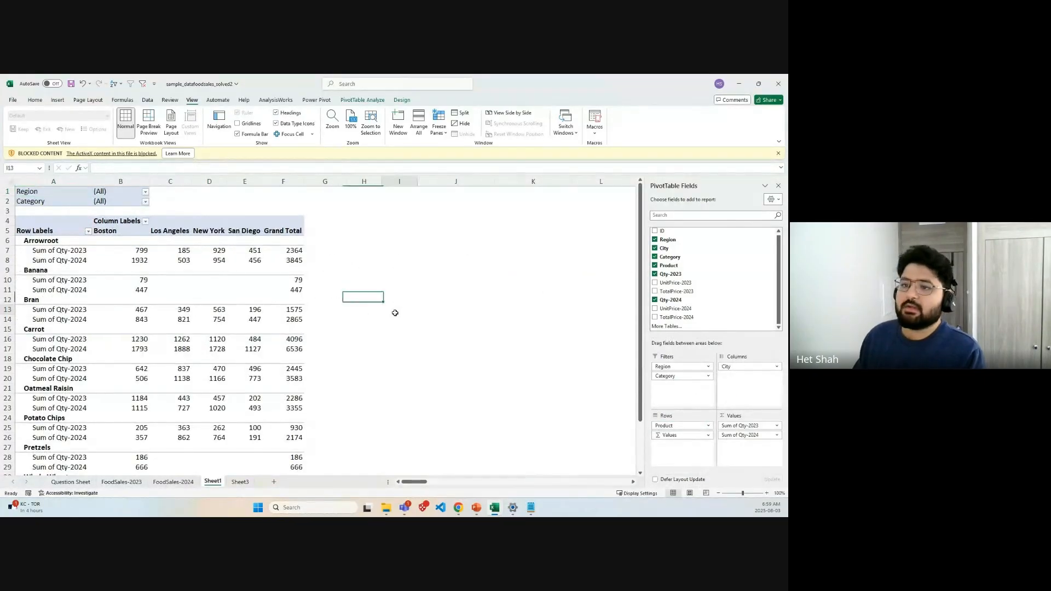
scroll(347, 321, down, 2)
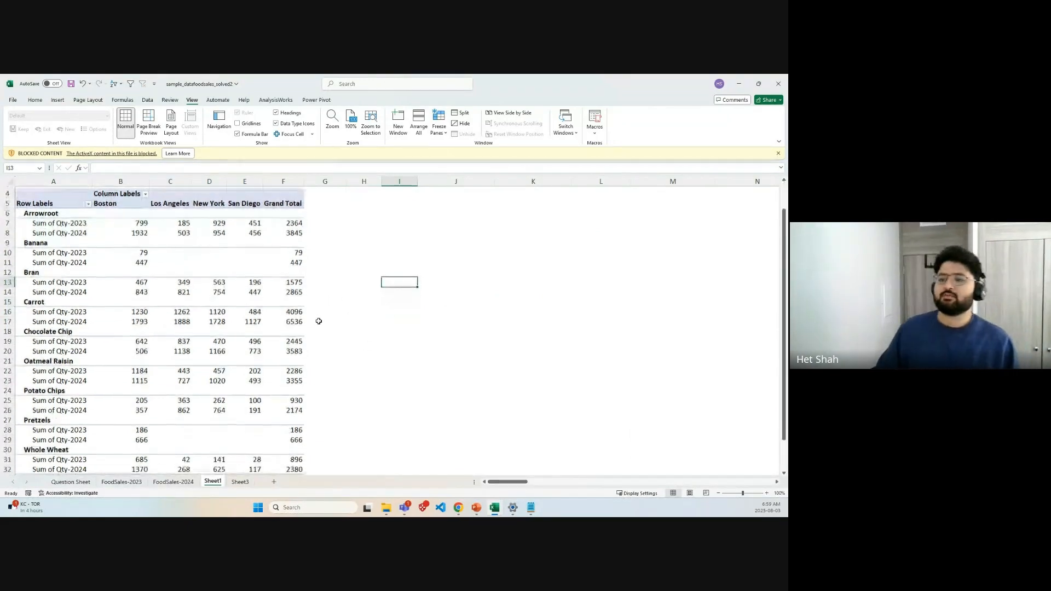
scroll(323, 321, up, 2)
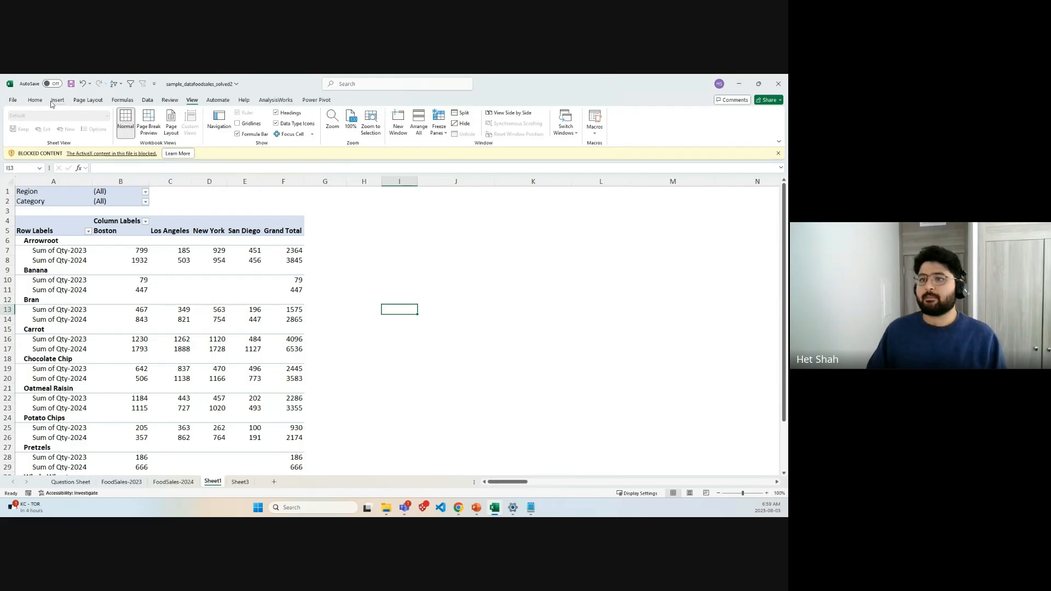
Step: Insert a Category slicer for the PivotTable and place it beside the table over columns I and J
click(317, 99)
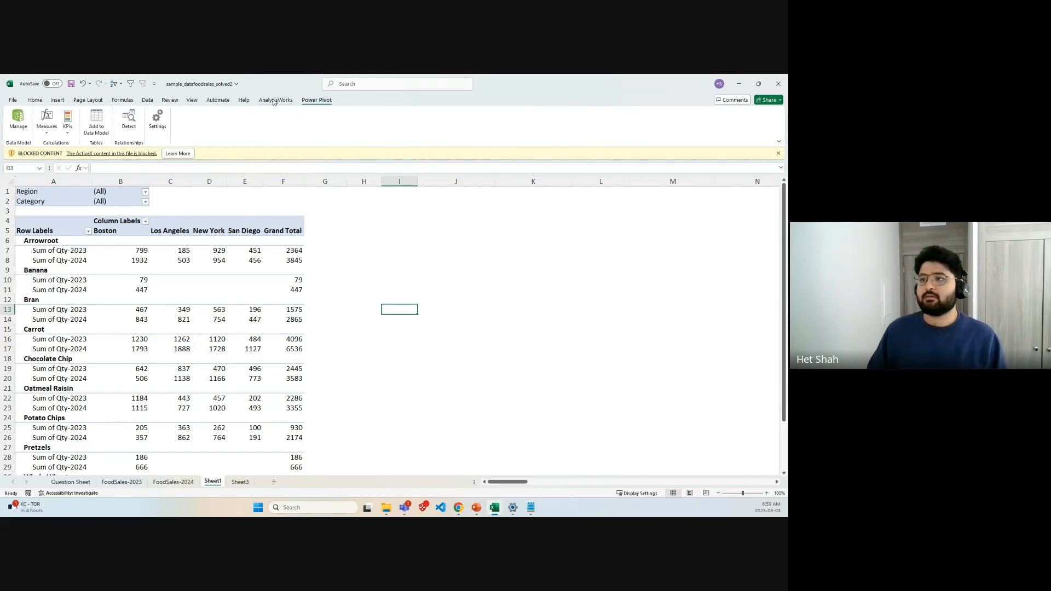
click(274, 101)
click(147, 100)
click(59, 280)
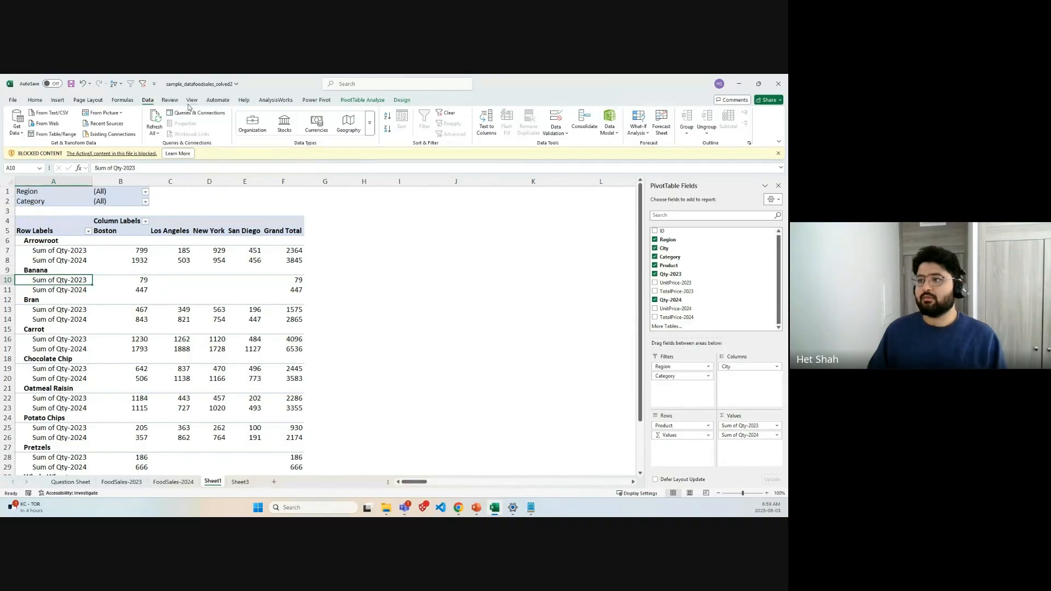
click(402, 100)
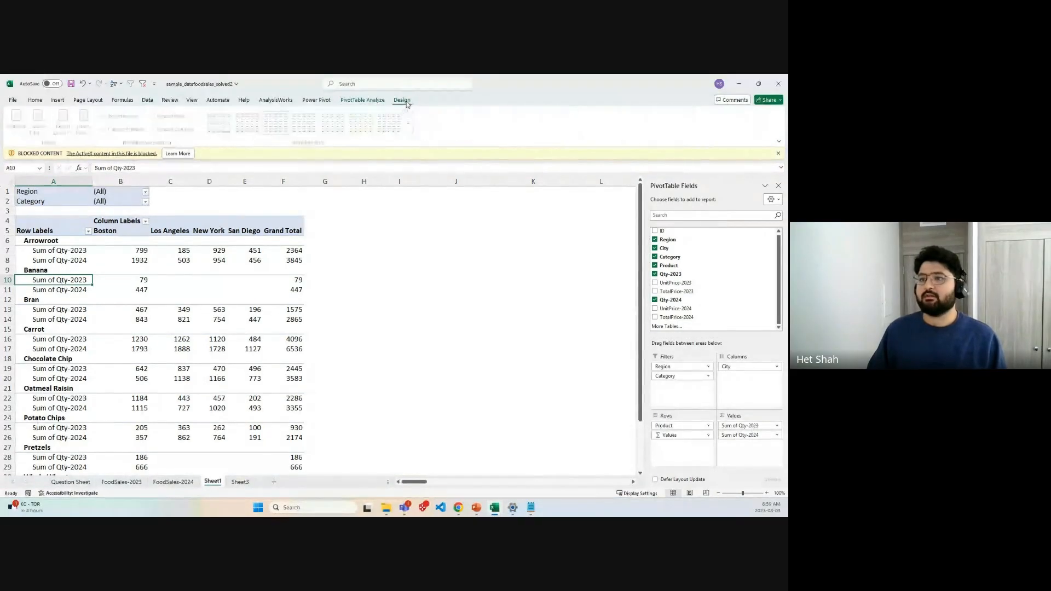
click(354, 100)
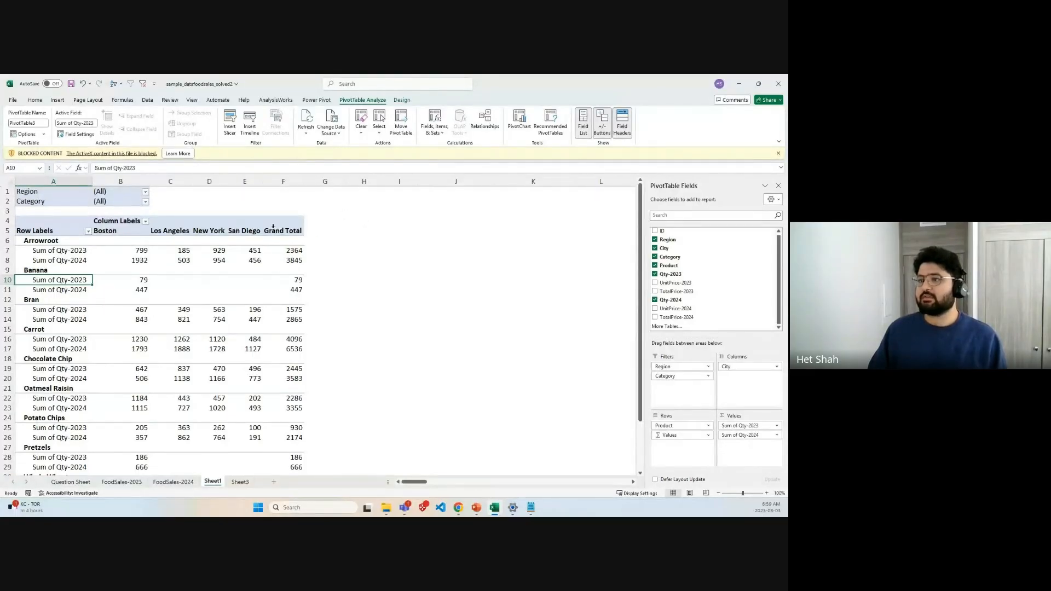
click(230, 124)
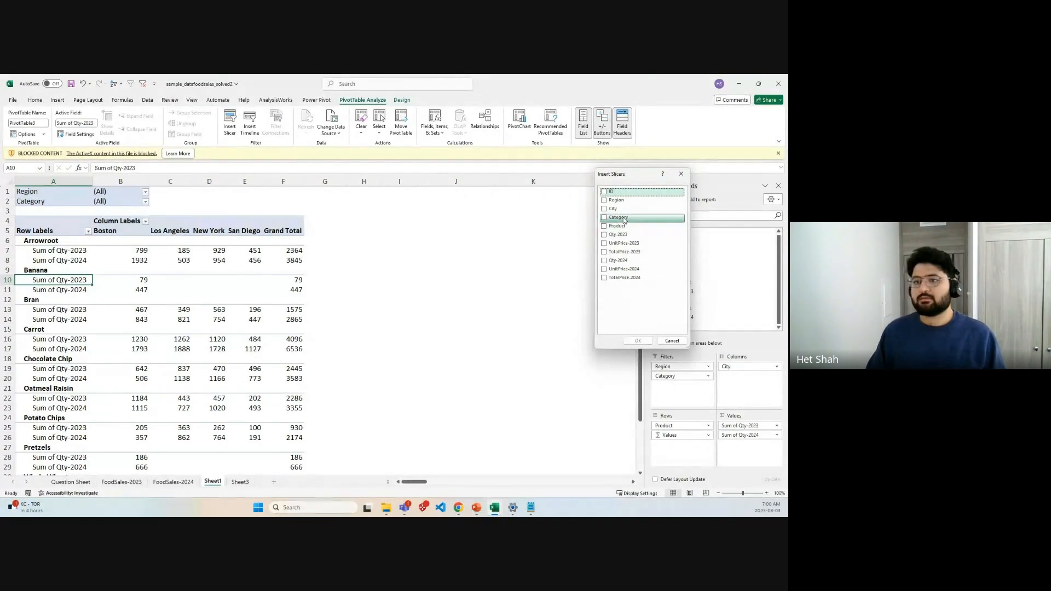
click(621, 218)
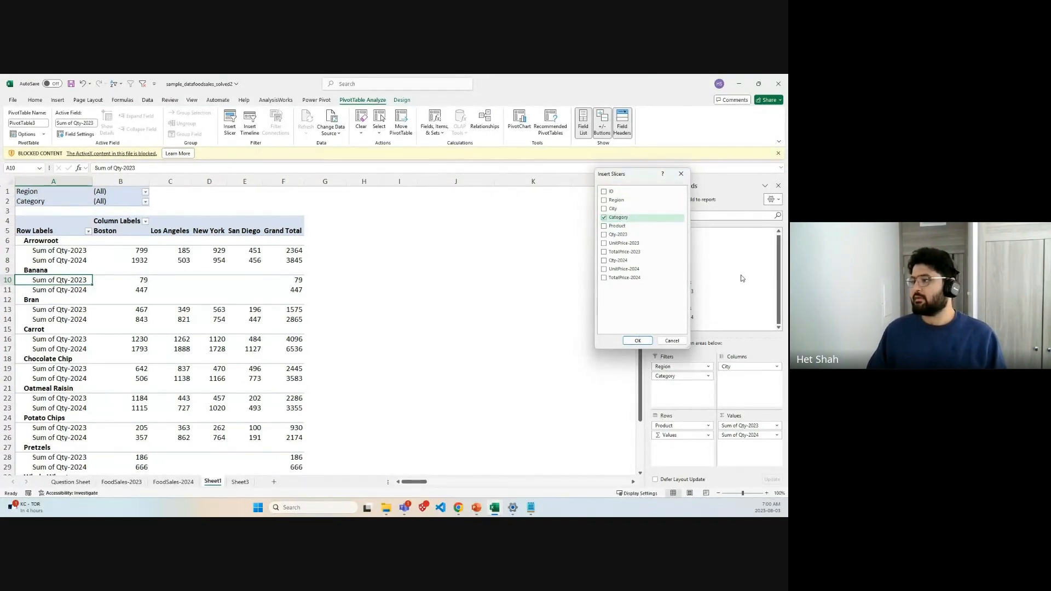
click(637, 341)
drag(330, 288, 428, 214)
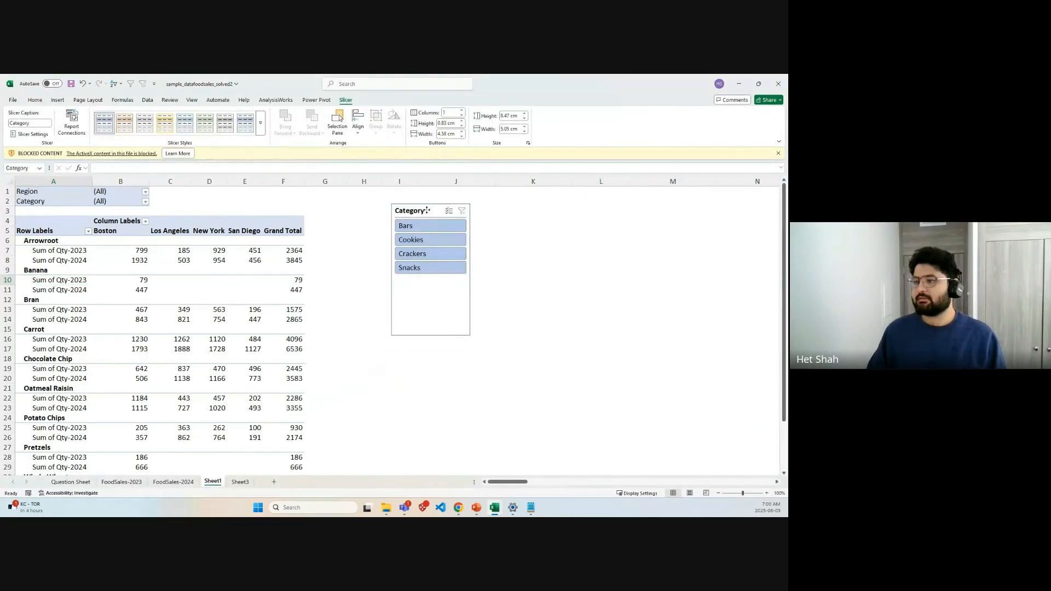
Step: Remove the Category field from the PivotTable's report filters, keeping the Category slicer
click(88, 202)
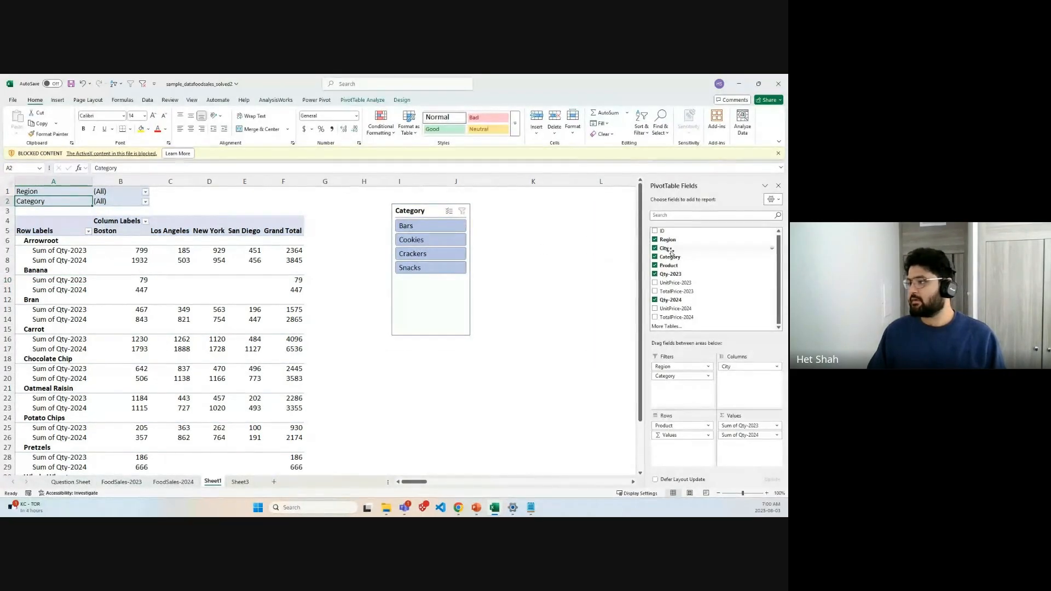
click(683, 377)
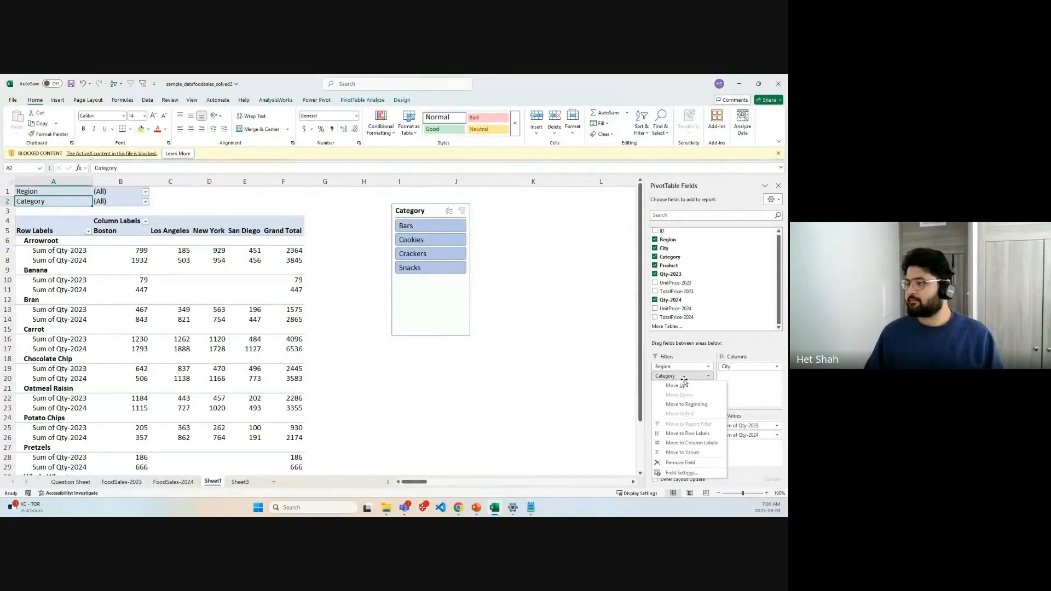
click(681, 462)
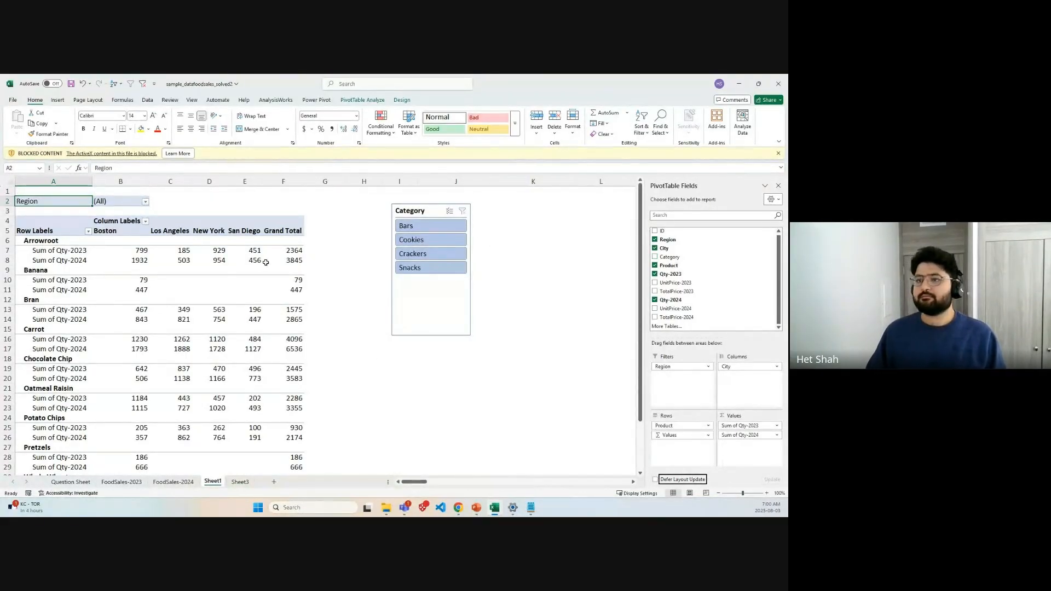
click(593, 294)
click(244, 279)
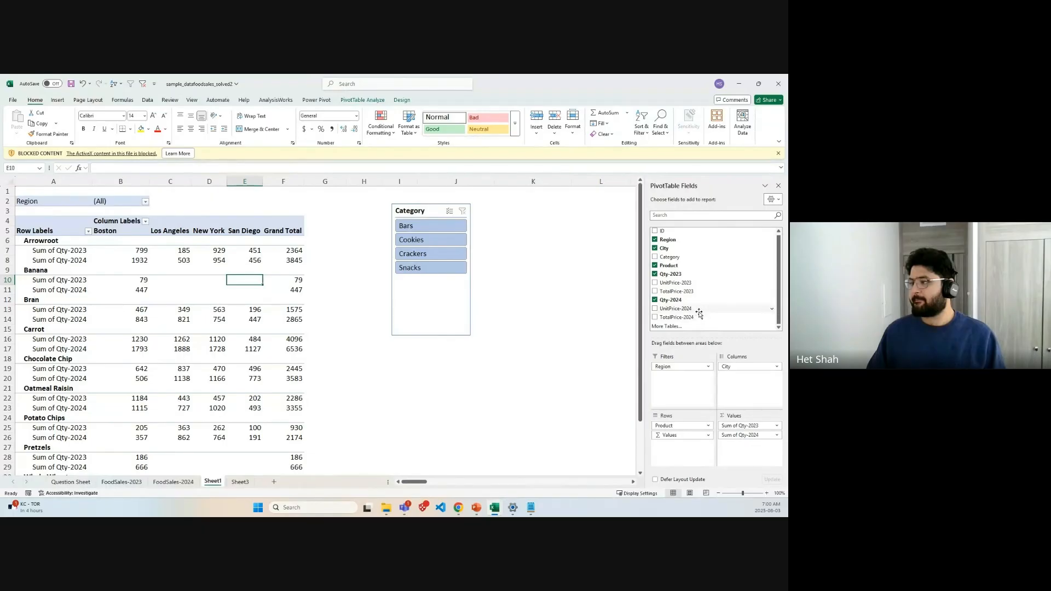
click(526, 270)
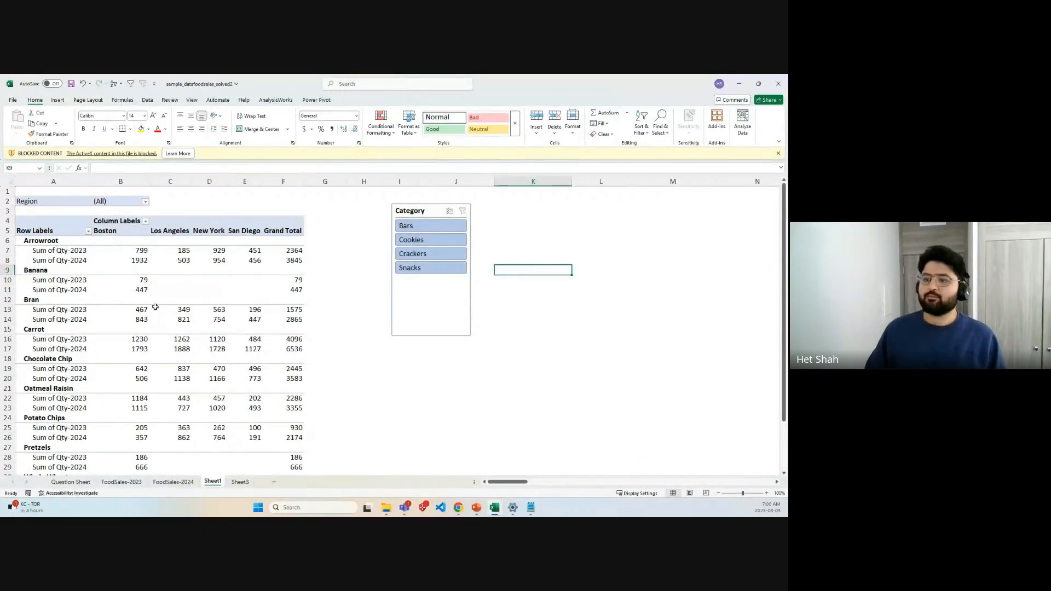
Step: Filter the PivotTable with the Category slicer by Cookies, Bars, Crackers and Snacks in turn, and clear the slicer filter
scroll(325, 249, down, 1)
scroll(231, 224, up, 1)
click(183, 251)
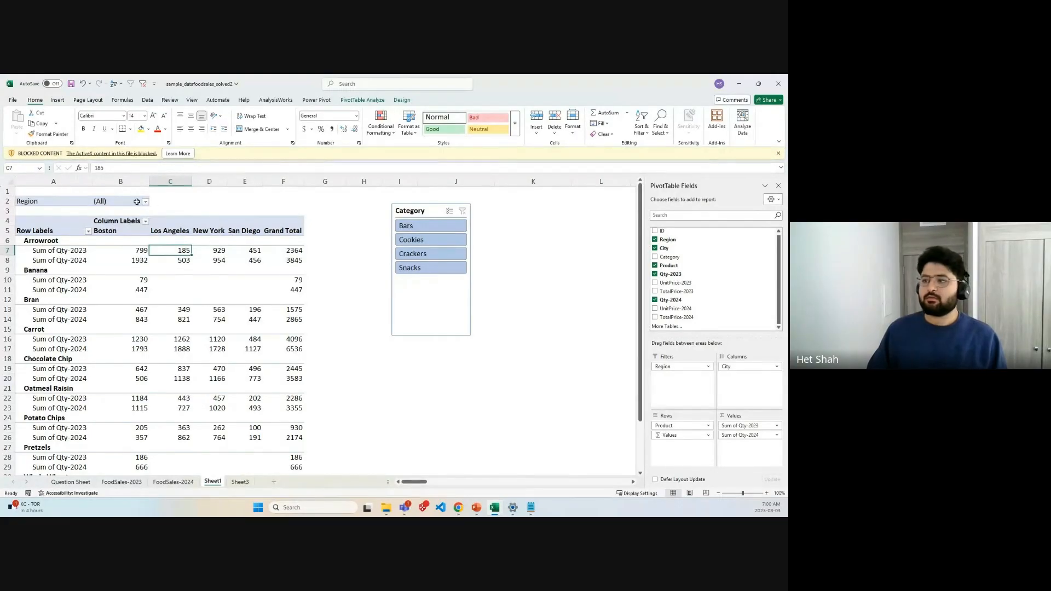
click(411, 238)
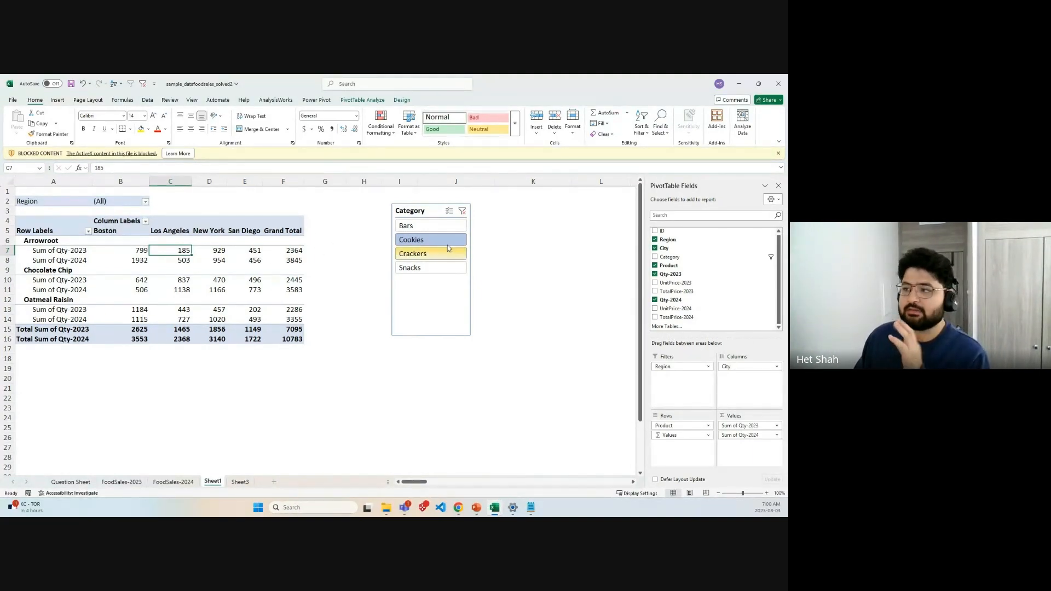
click(429, 227)
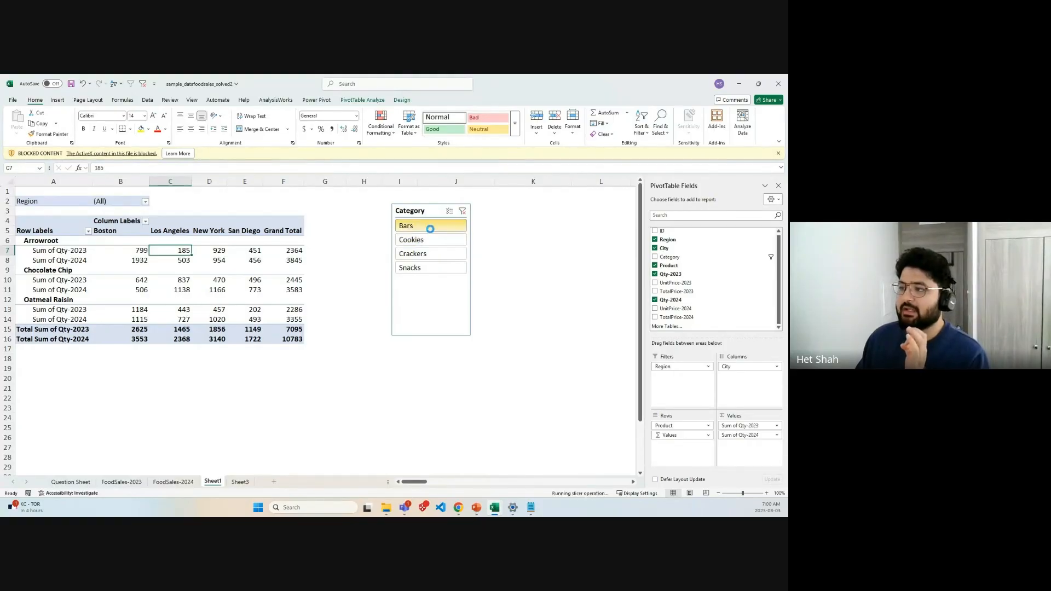
click(429, 252)
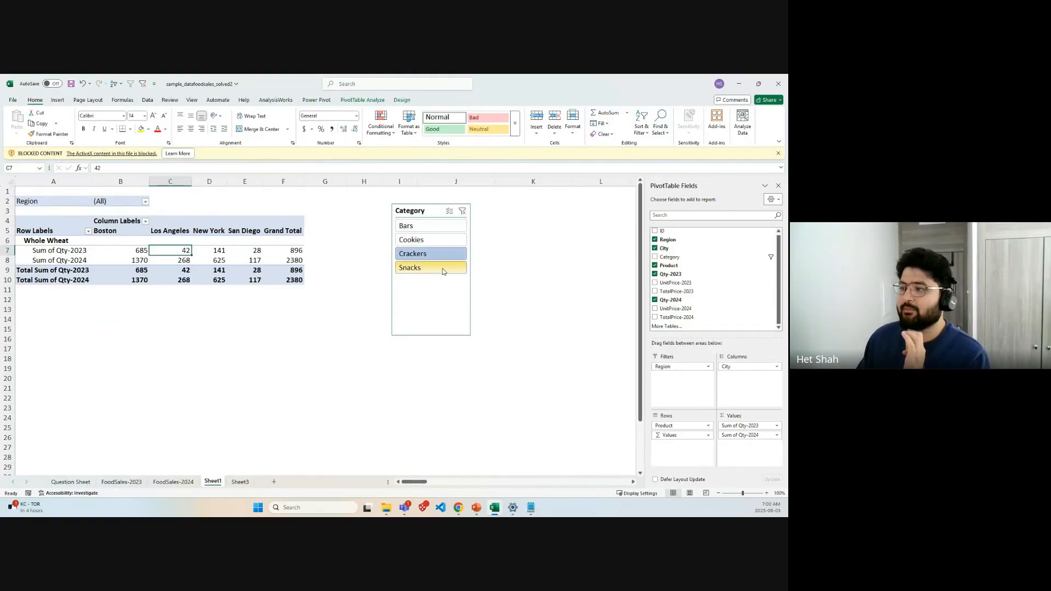
click(442, 267)
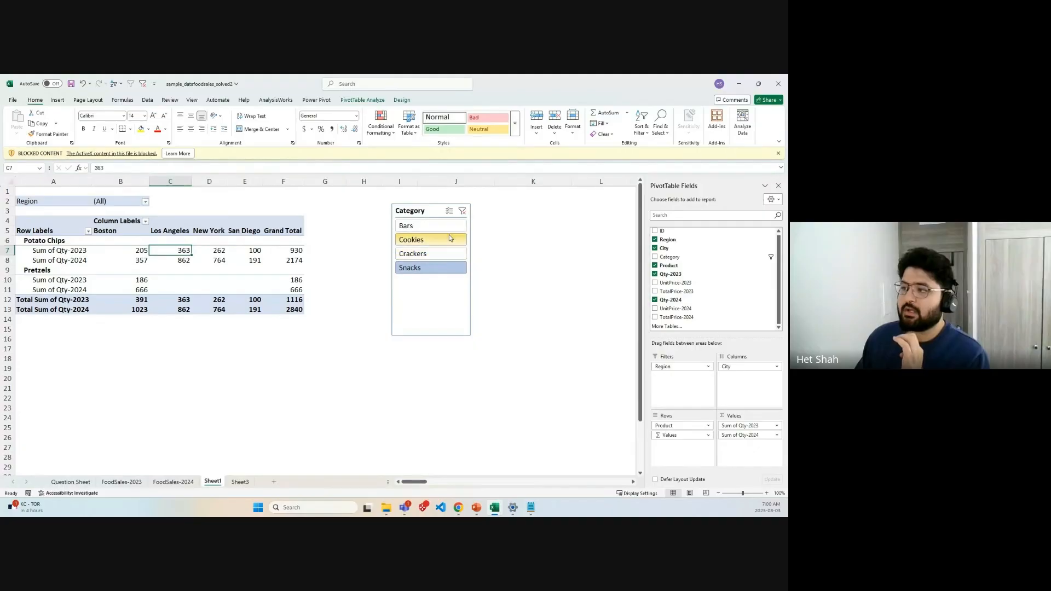
click(463, 211)
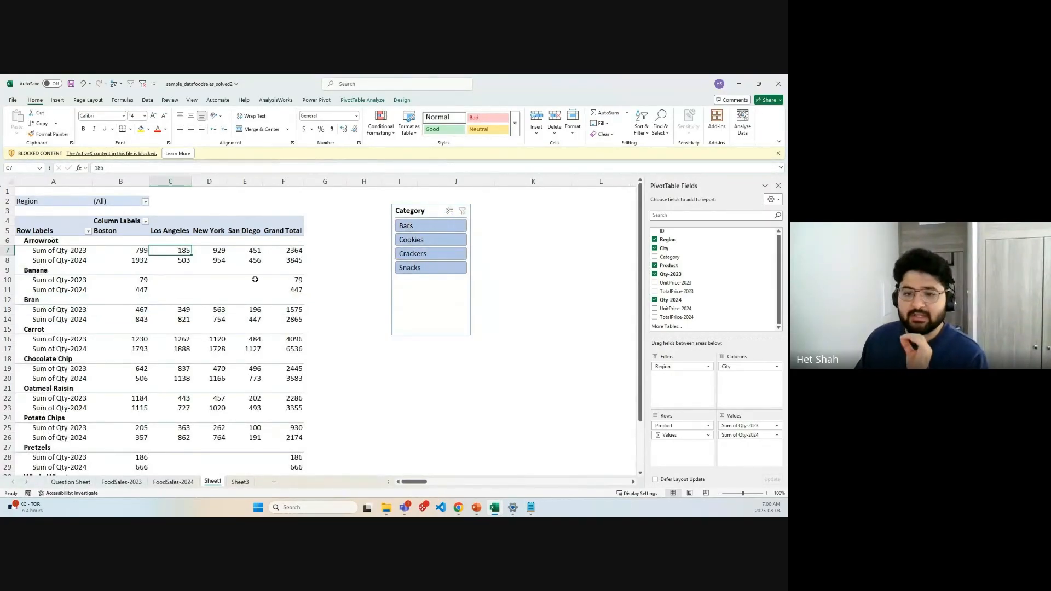
Step: Review the full PivotTable down to its total rows and hide the PivotTable field list
scroll(265, 288, down, 2)
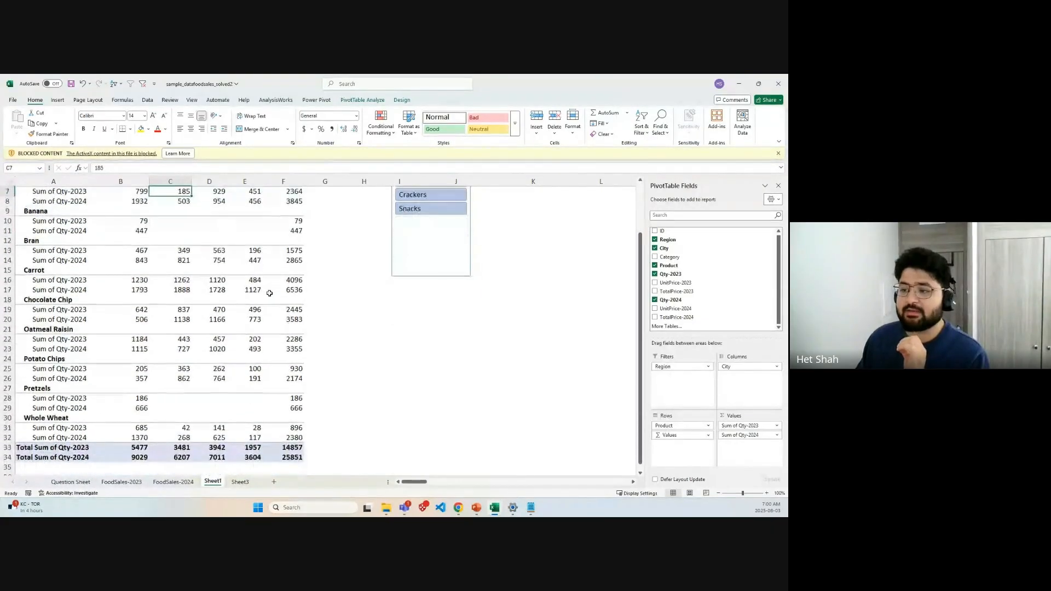
scroll(267, 293, up, 1)
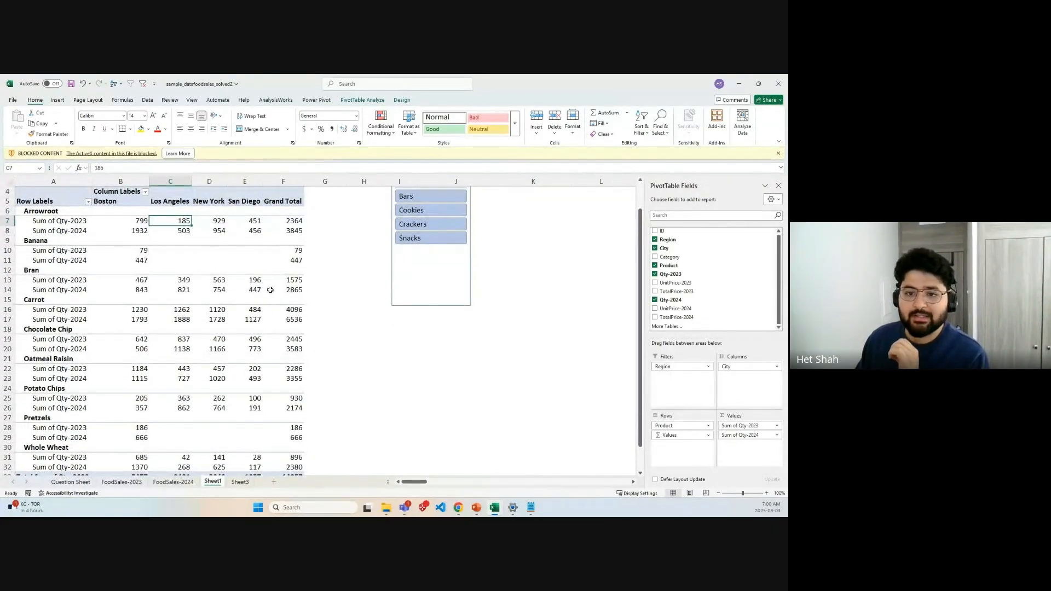
mouse_move(270, 289)
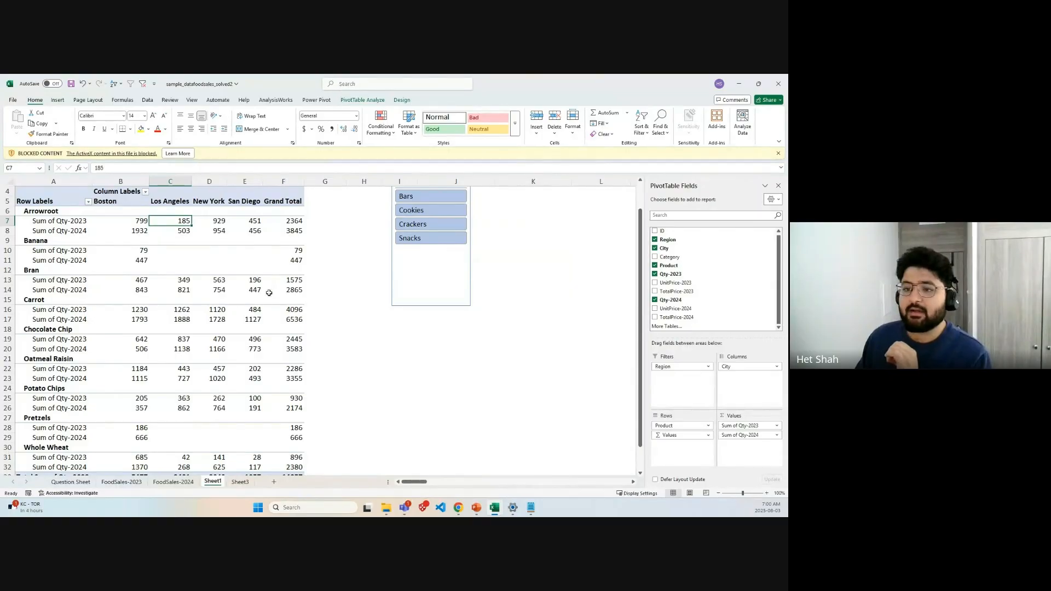
scroll(268, 293, up, 1)
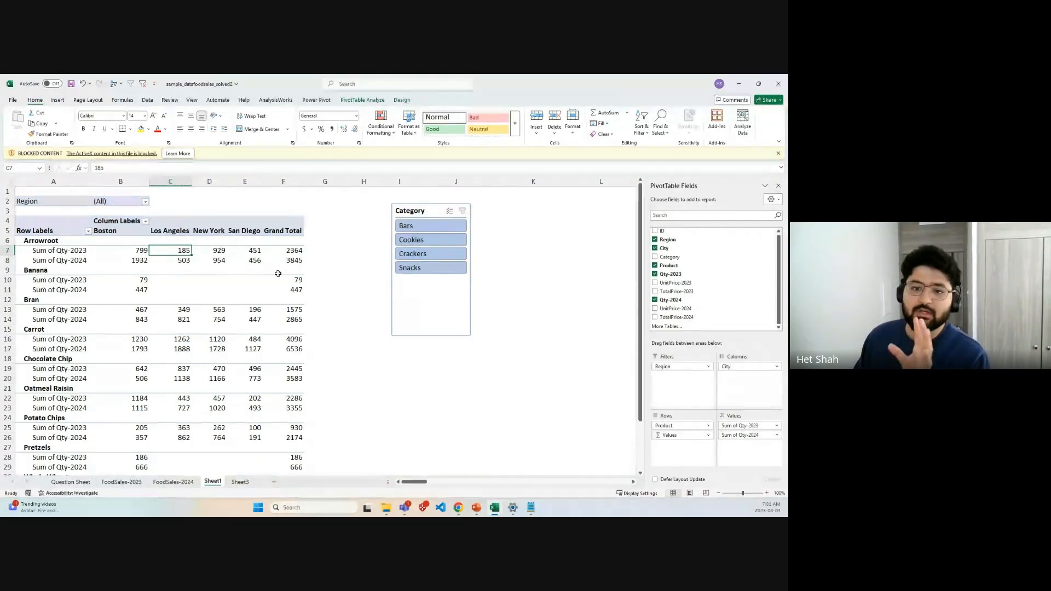
click(778, 186)
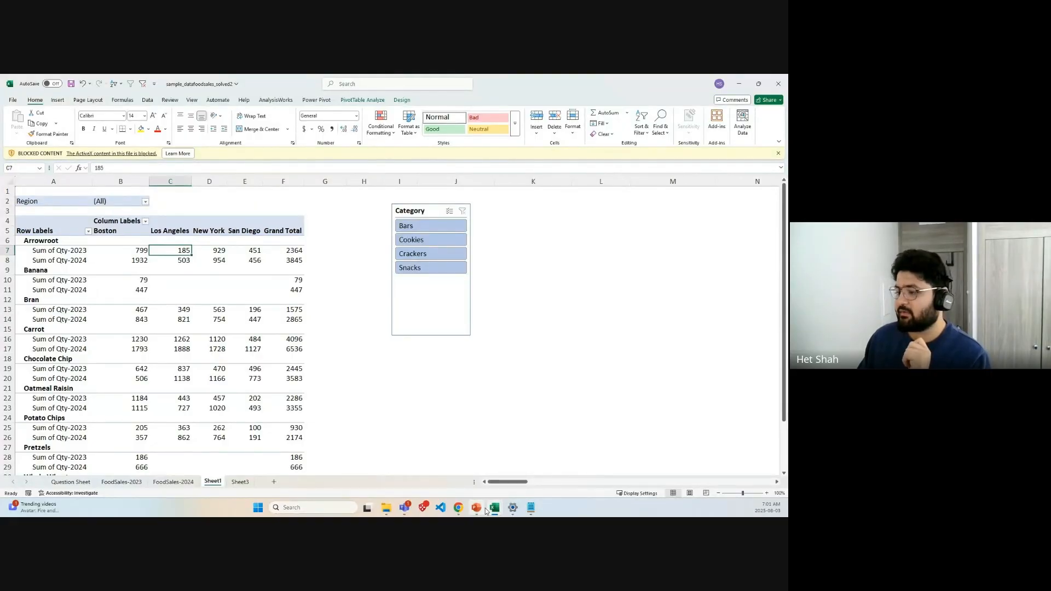
mouse_move(494, 507)
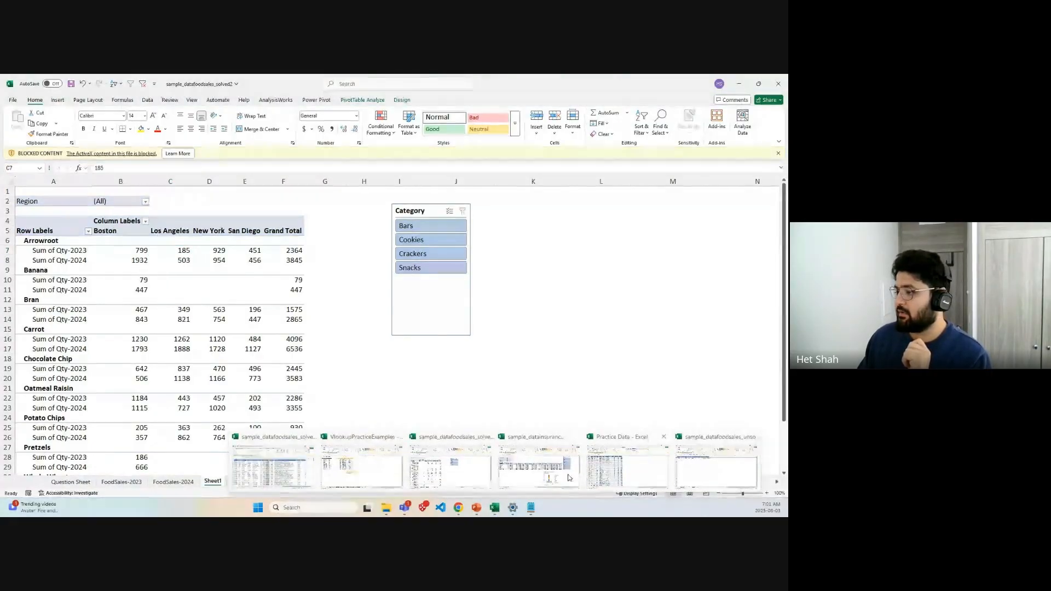
Step: Look at the PivotTable and PolicyData sheet in the sample_datainsurance workbook, and return to the food sales PivotTable in sample_datafoodsales_solved2
click(529, 468)
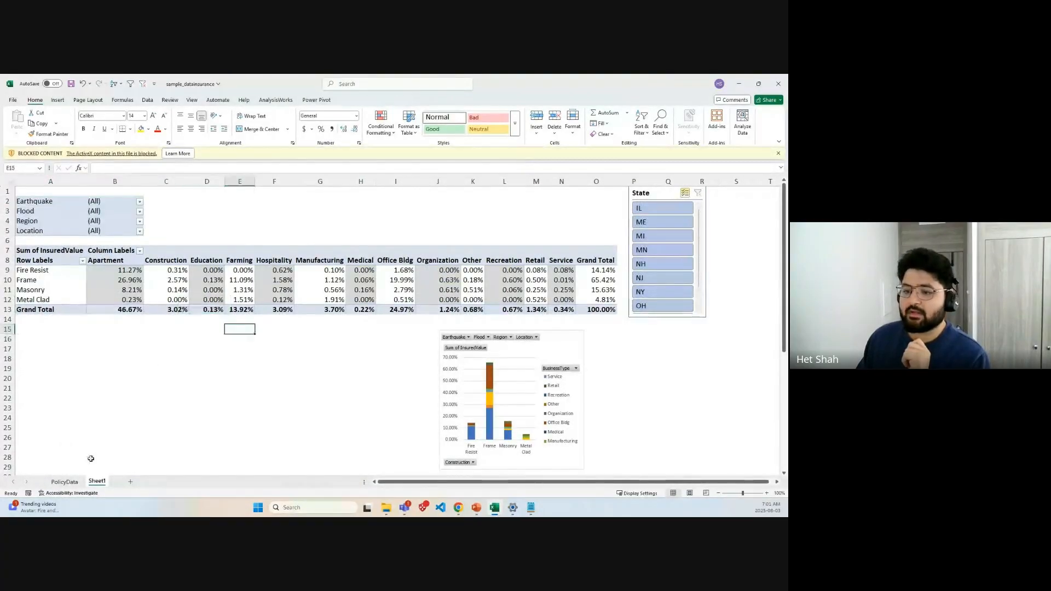
click(64, 481)
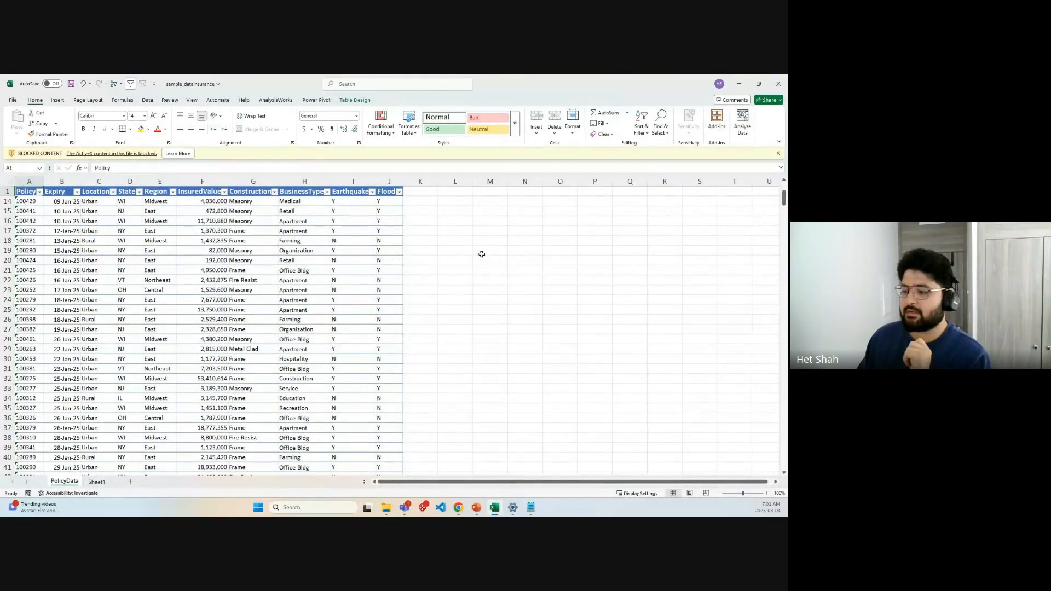
click(481, 254)
mouse_move(494, 506)
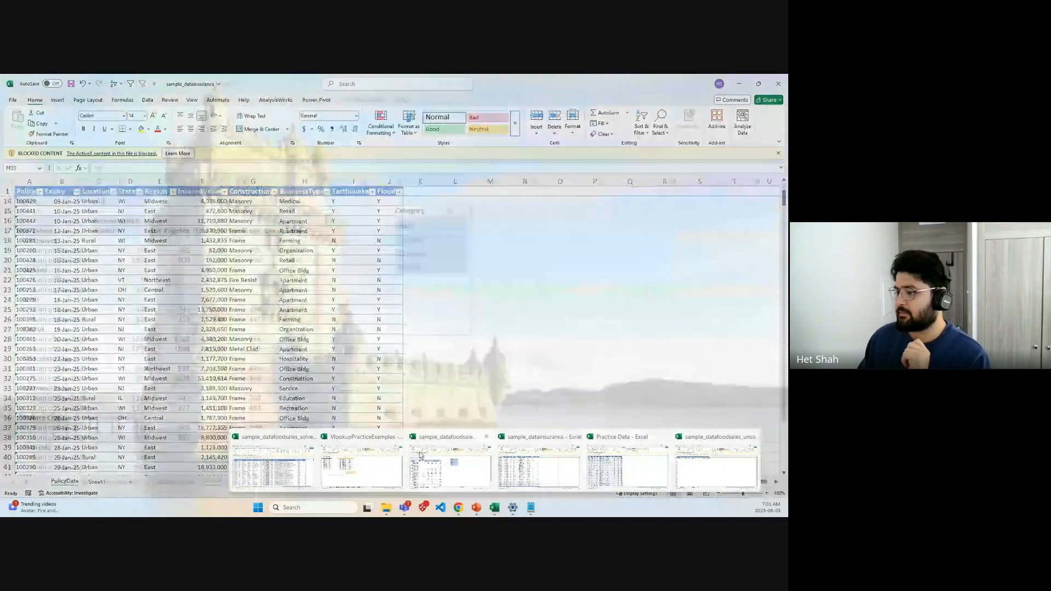
click(421, 454)
click(142, 268)
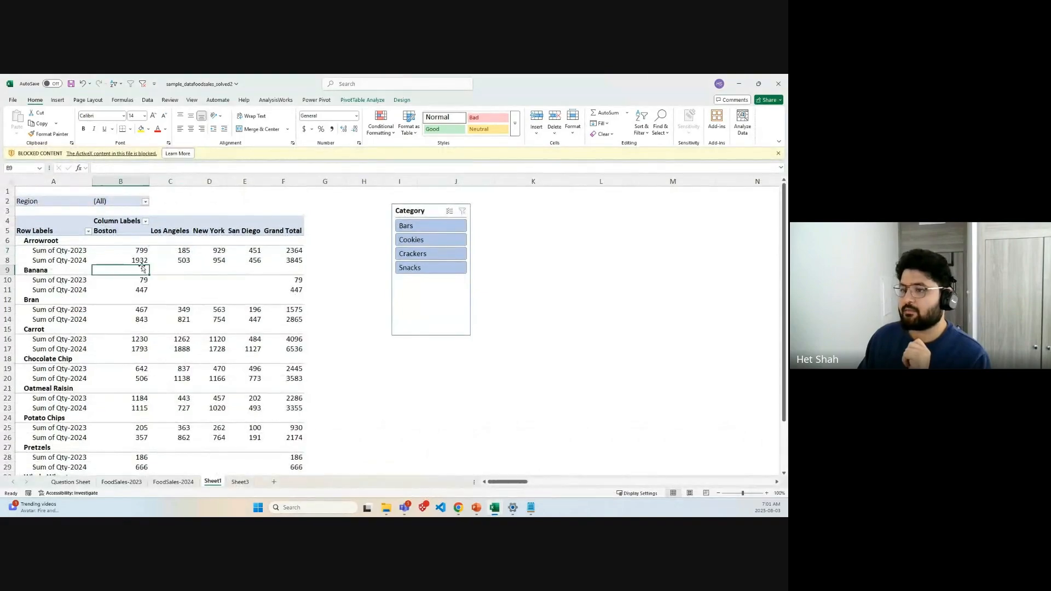
Step: Extract the detail records behind Boston's 2023 Banana quantity to a new sheet, and return to the PivotTable on Sheet1
click(59, 261)
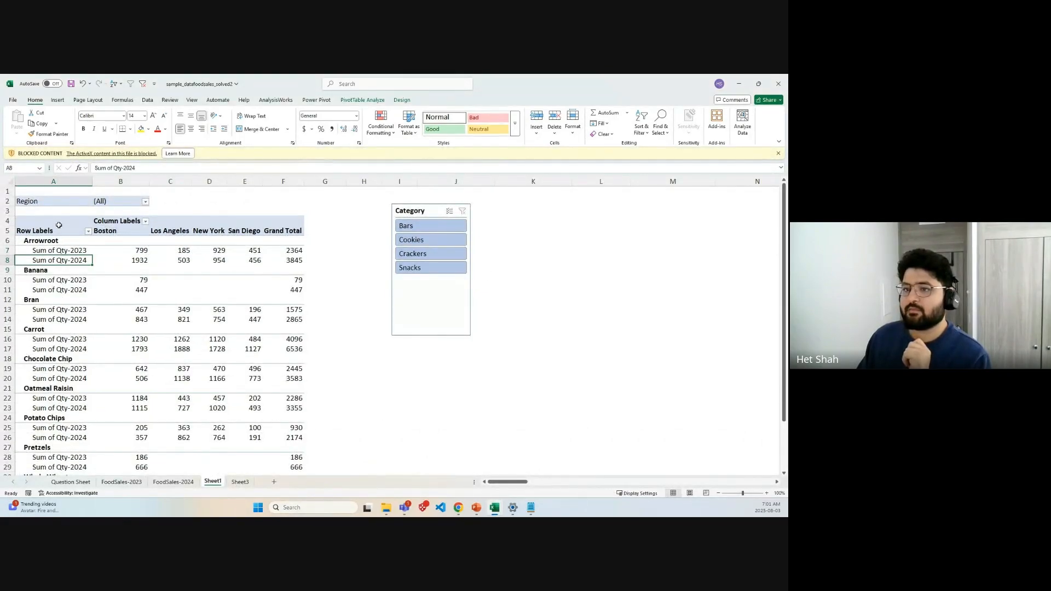
double_click(98, 270)
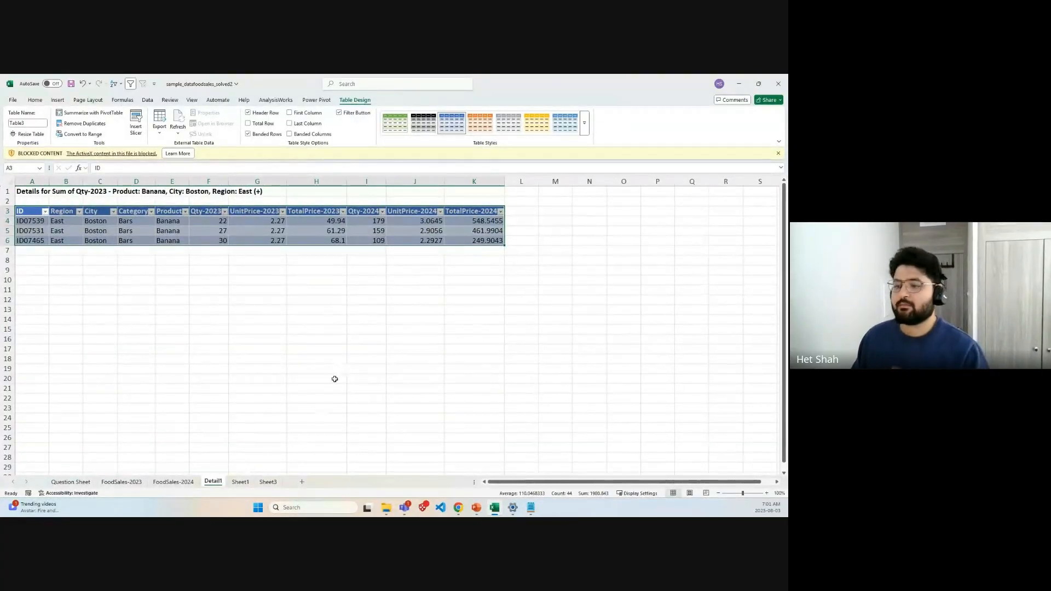
click(172, 481)
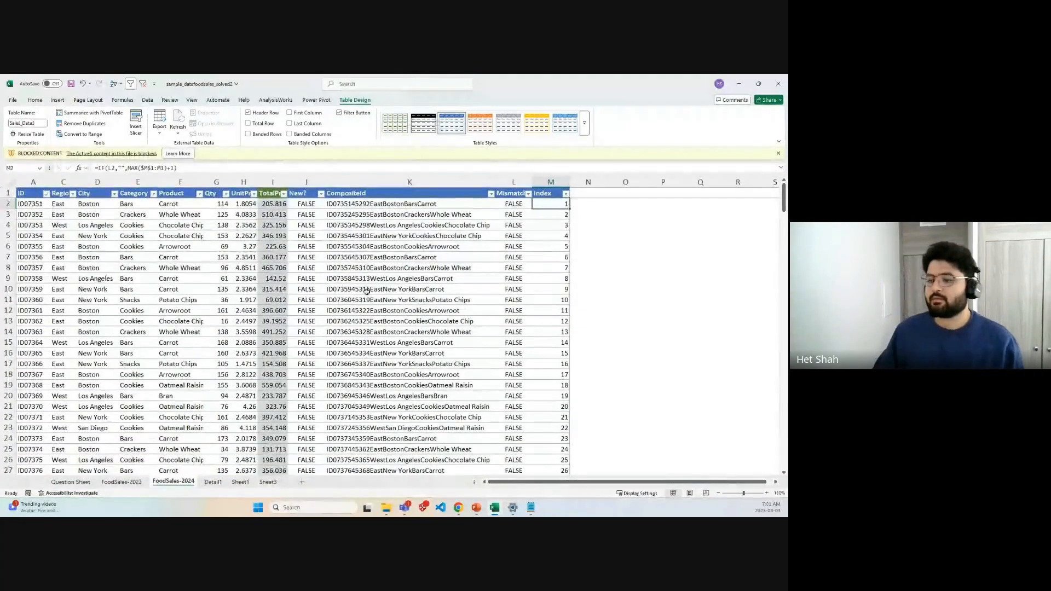
click(240, 481)
click(209, 290)
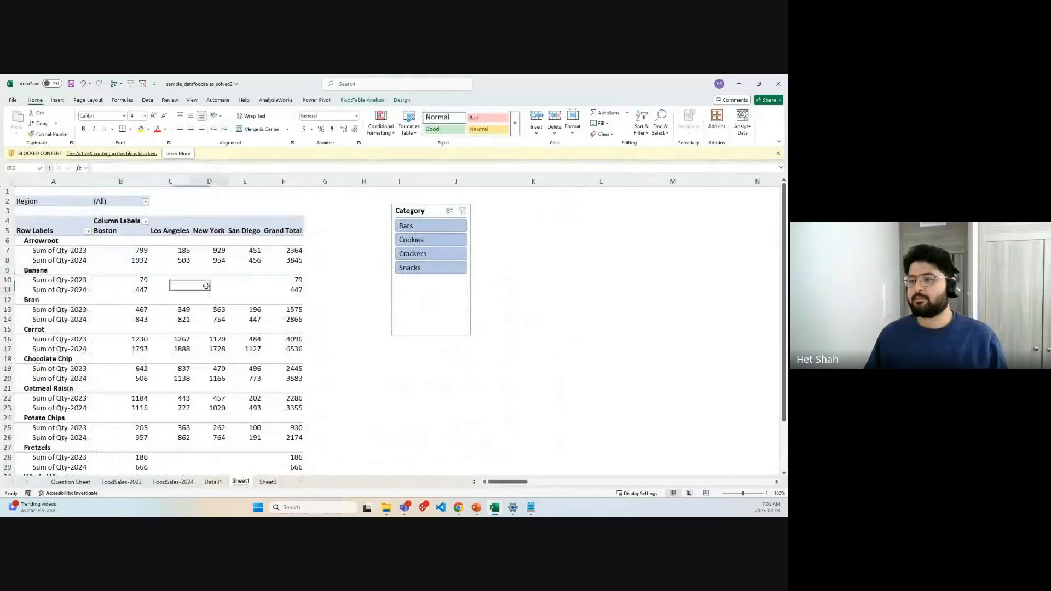
click(255, 250)
click(362, 100)
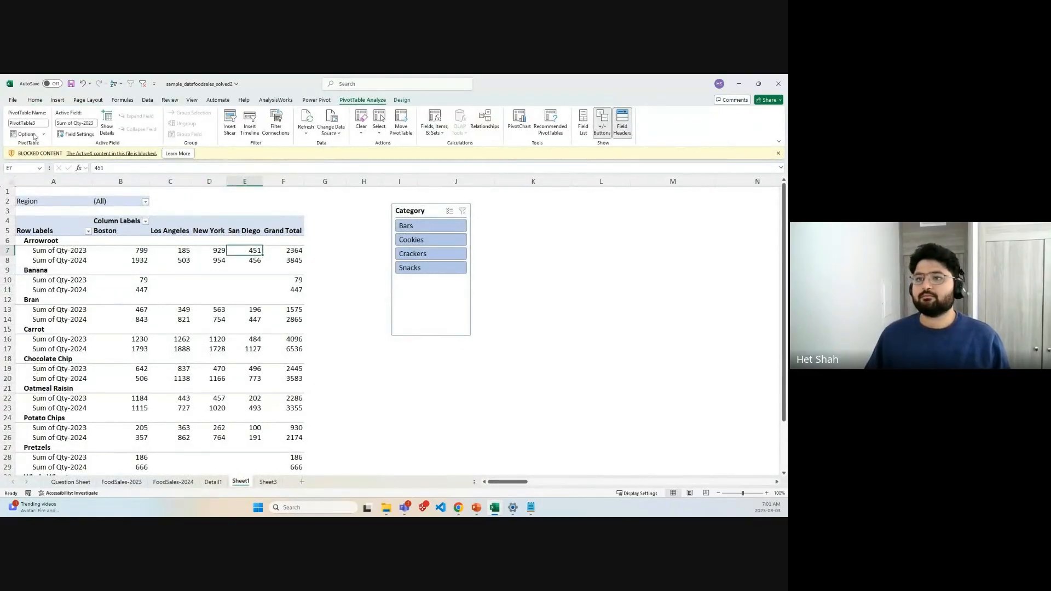
click(79, 135)
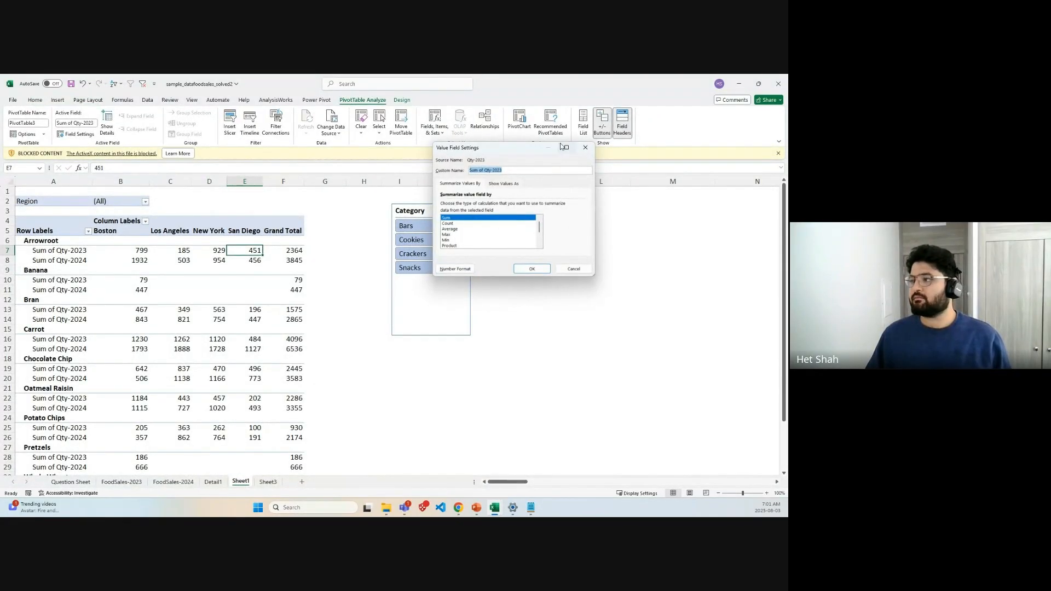
click(457, 231)
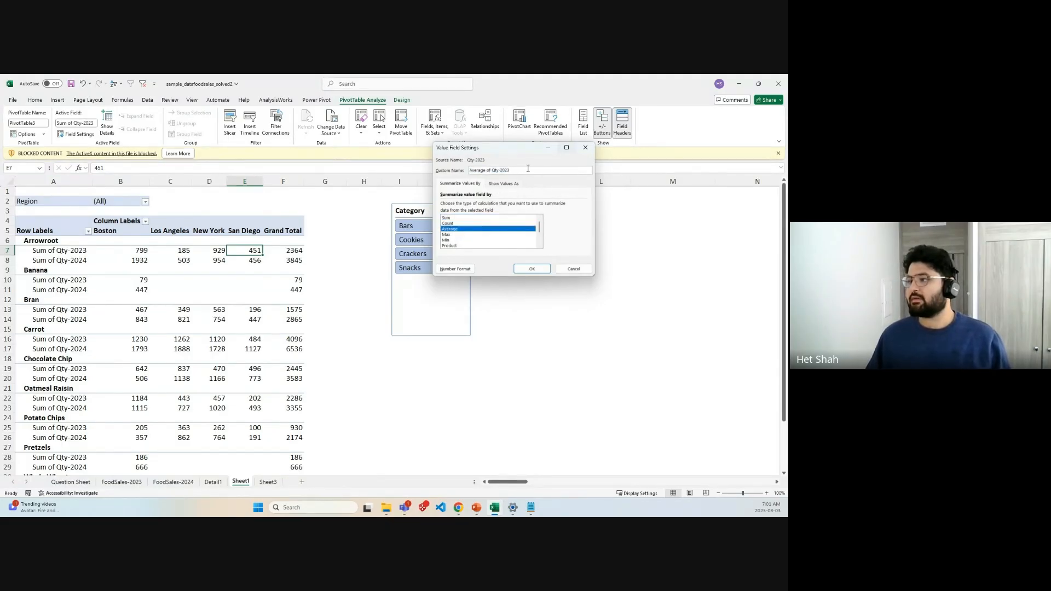
click(453, 219)
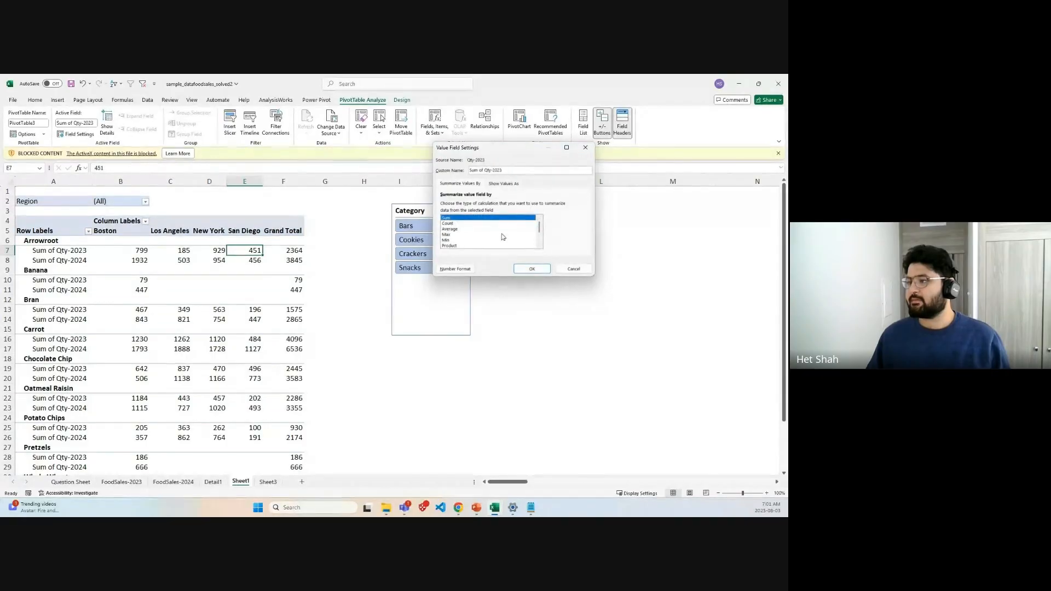
click(569, 269)
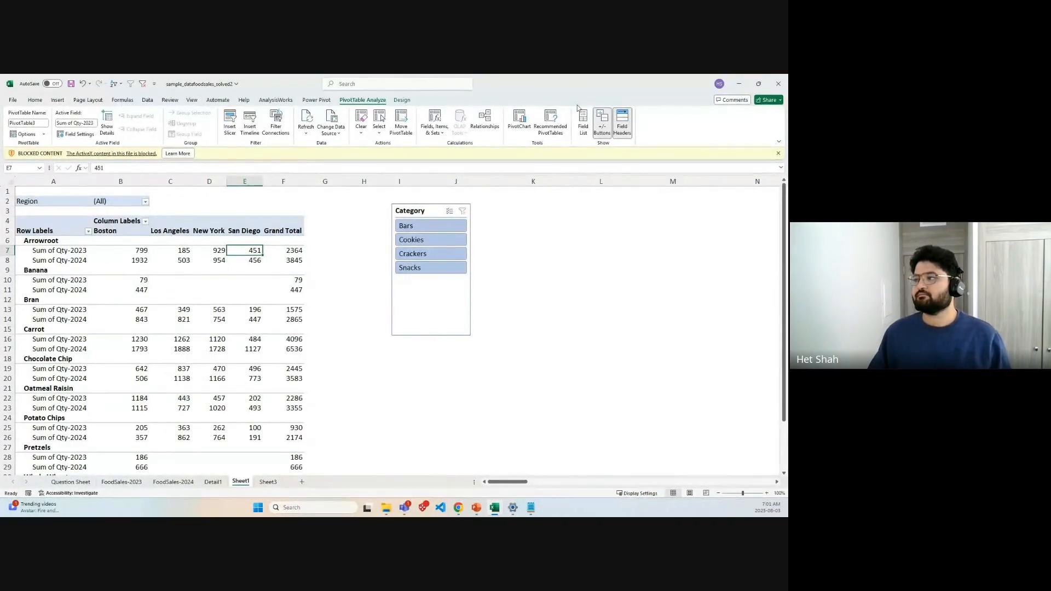
Step: Show the PivotTable field list and remove Sum of Qty-2024 from the values
click(582, 123)
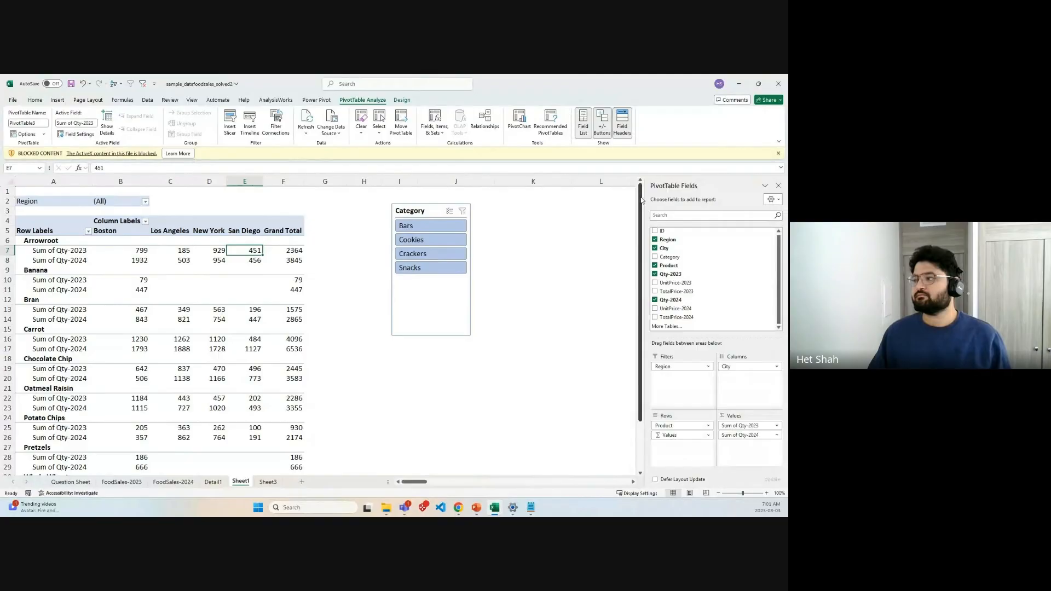
click(760, 435)
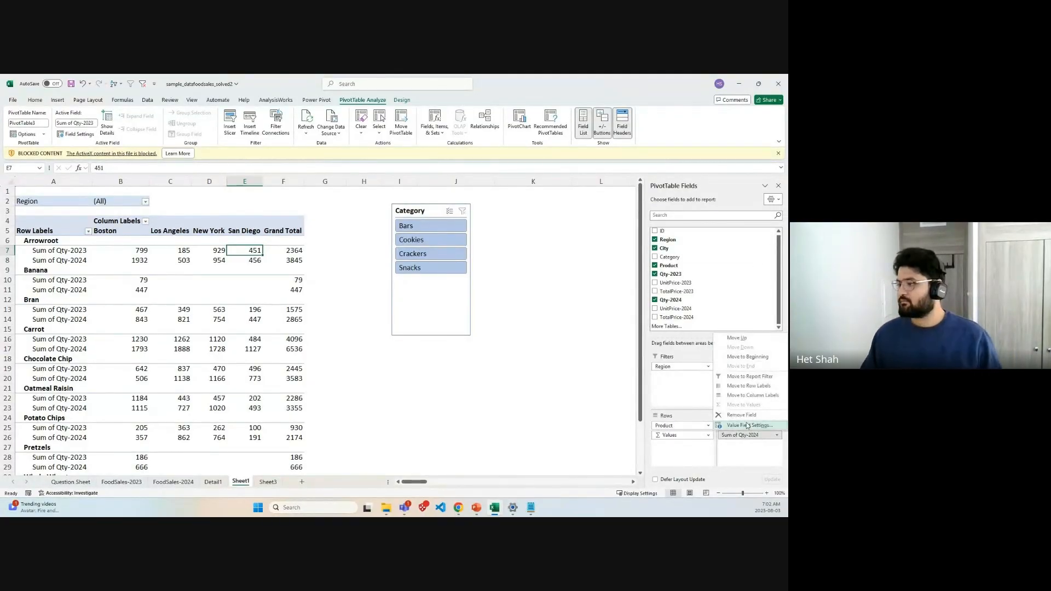
click(741, 414)
click(538, 272)
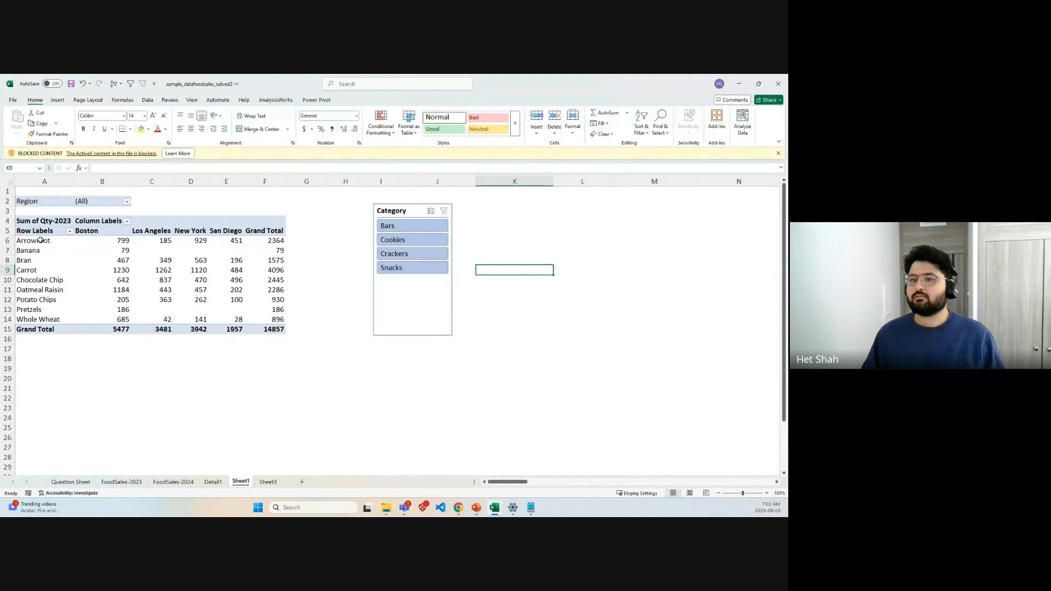
Step: Insert a Clustered Column PivotChart from the PivotTable and place it below the table
click(46, 218)
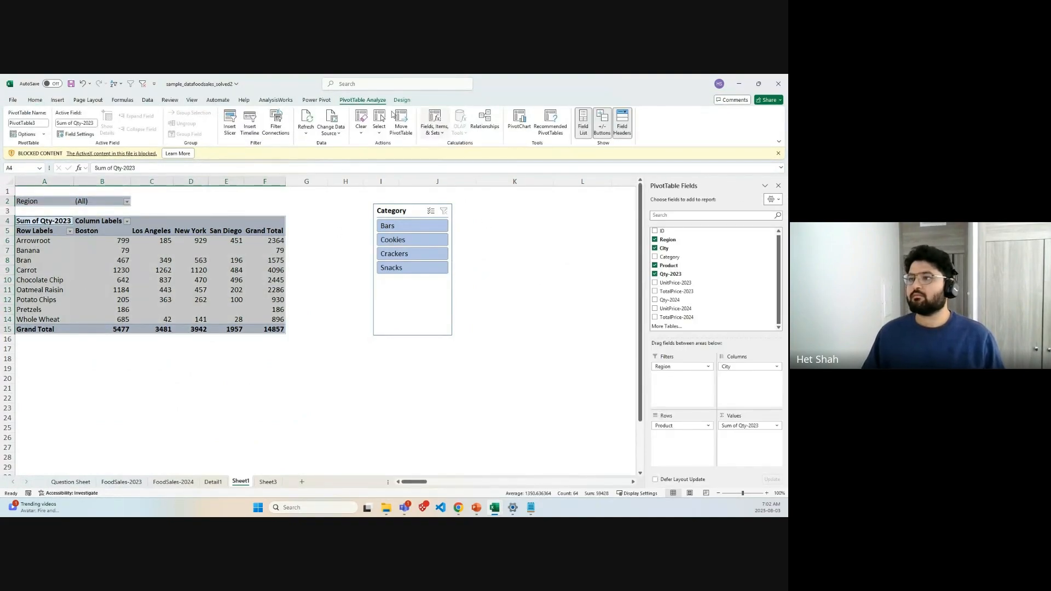
click(520, 121)
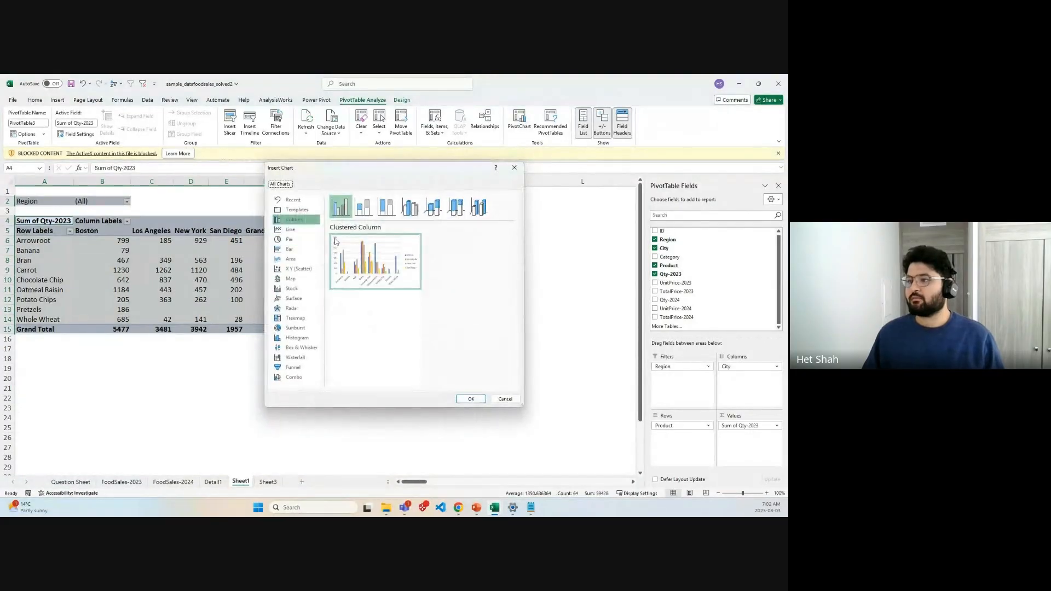
click(470, 400)
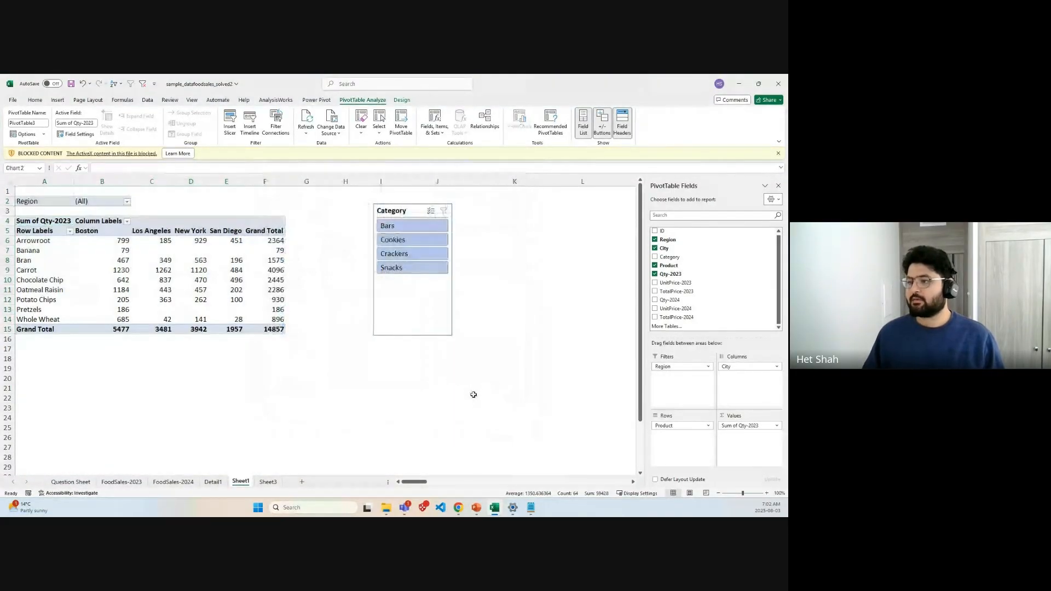
drag(353, 295, 180, 342)
scroll(325, 377, down, 1)
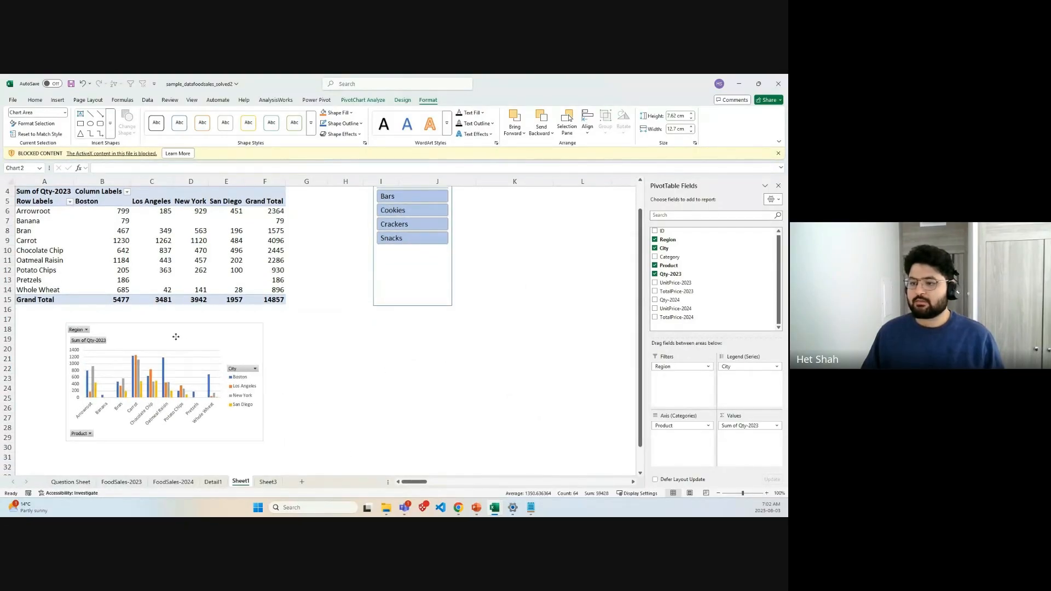
Step: Switch the PivotChart's rows and columns so that cities form the axis and products the legend series
right_click(203, 340)
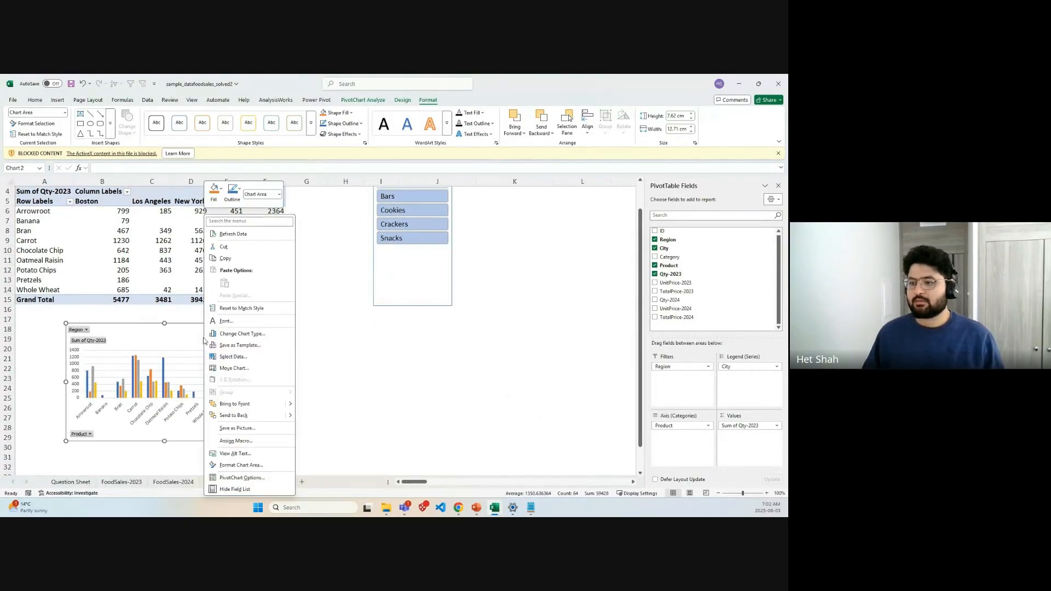
click(234, 356)
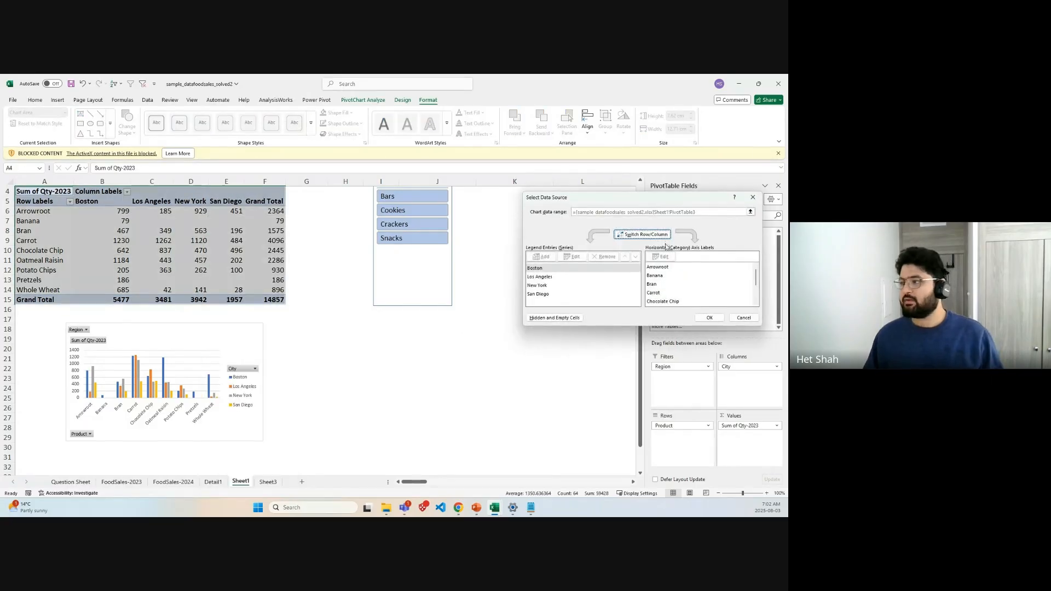
click(642, 234)
click(709, 318)
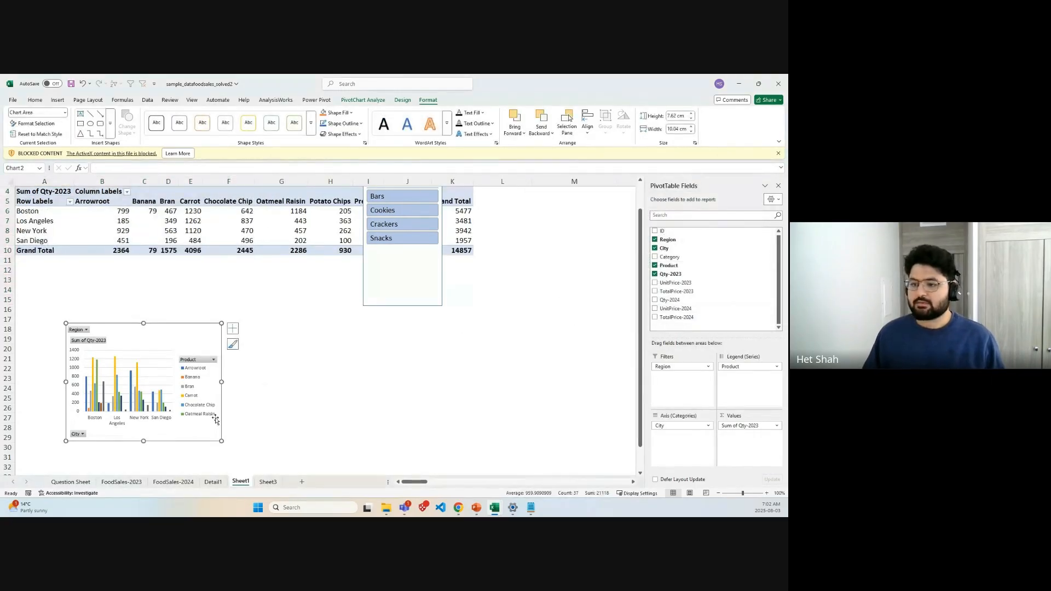
right_click(180, 331)
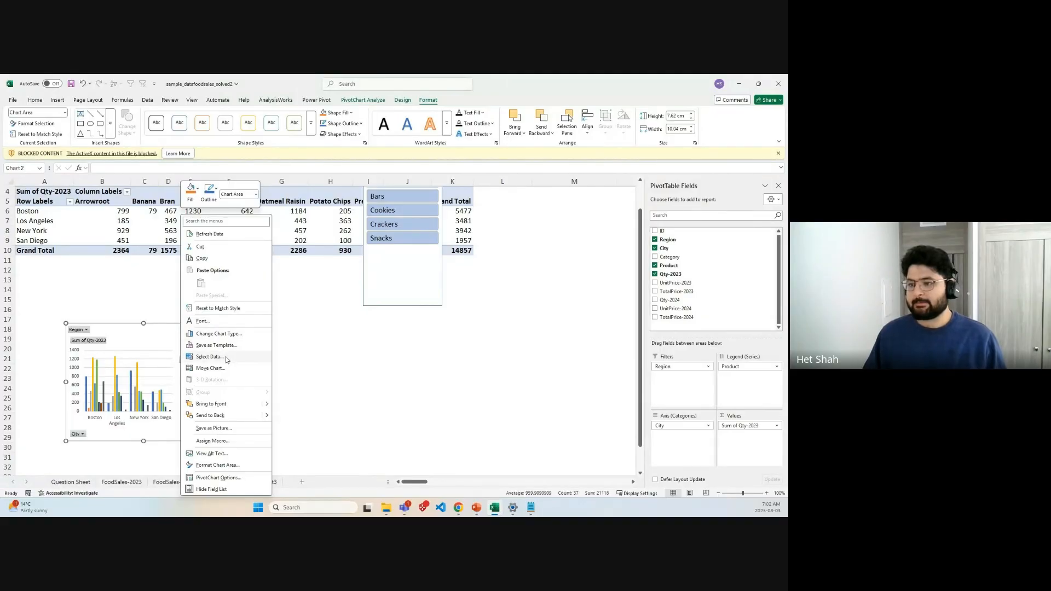
click(324, 333)
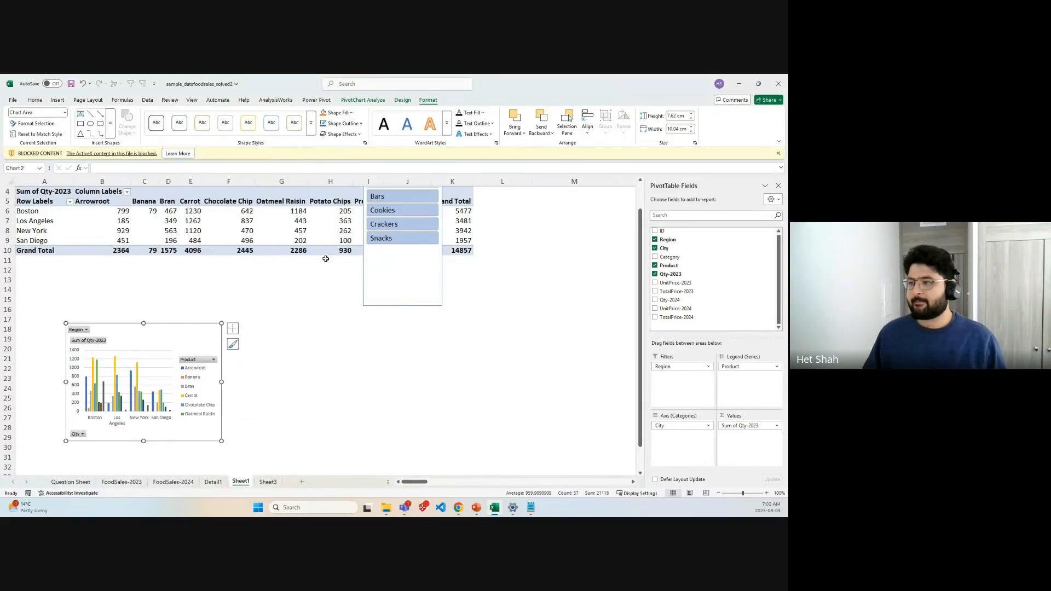
Step: Filter the PivotTable and chart with the Category slicer by Crackers, and switch the filter to Cookies
click(406, 225)
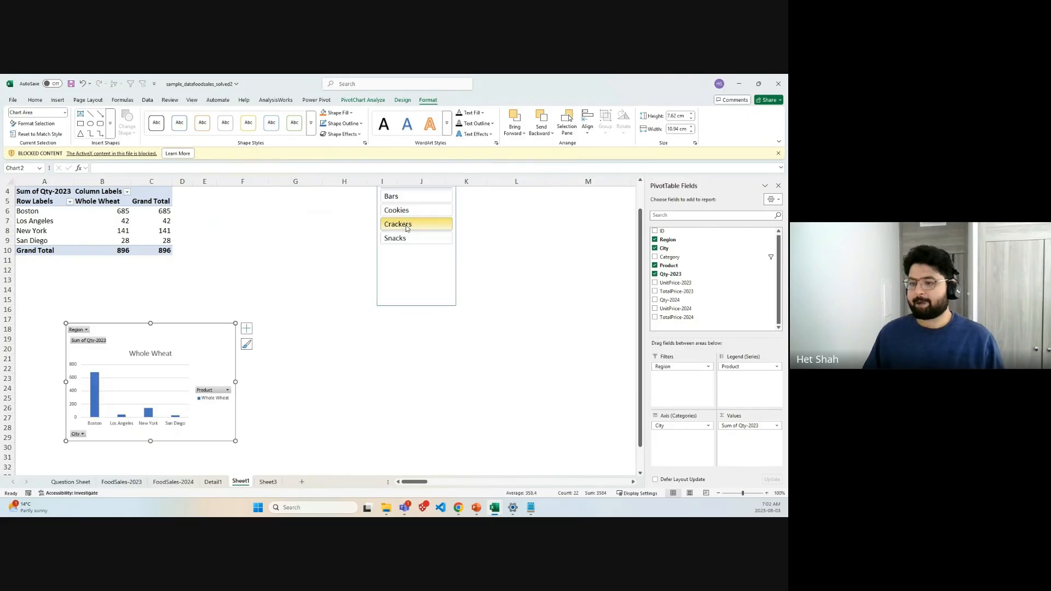
click(404, 213)
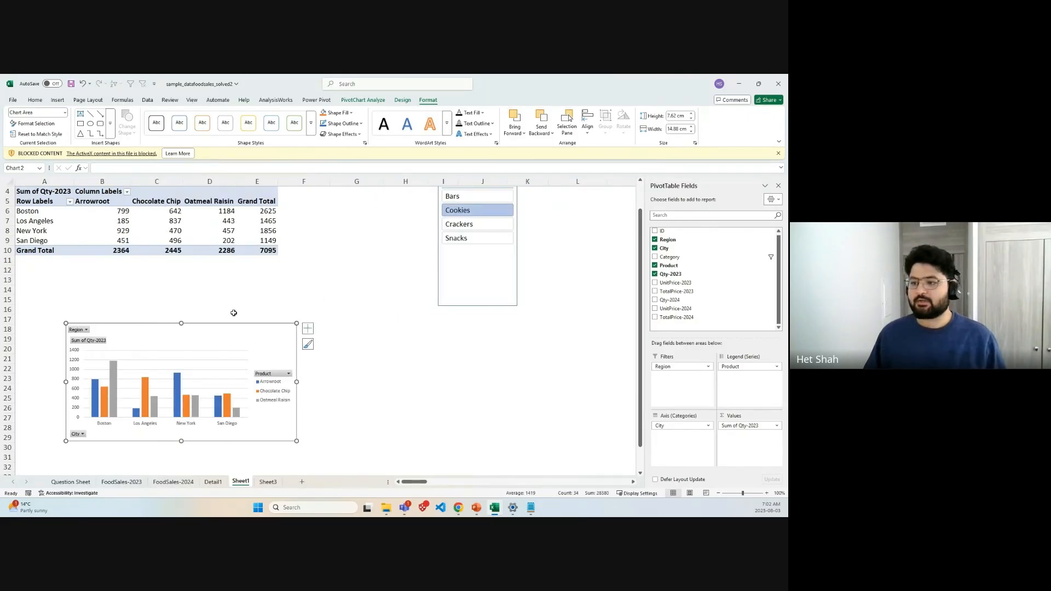
Step: Move the PivotChart up directly beneath the PivotTable and the Category slicer closer beside it over columns F and G
drag(212, 328, 174, 267)
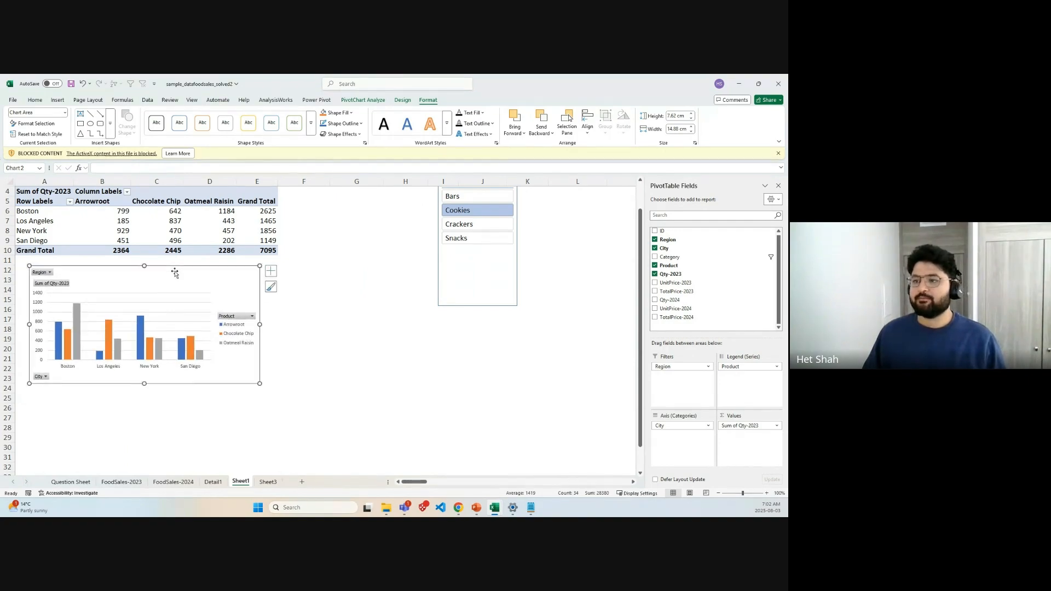
click(302, 296)
scroll(306, 299, up, 1)
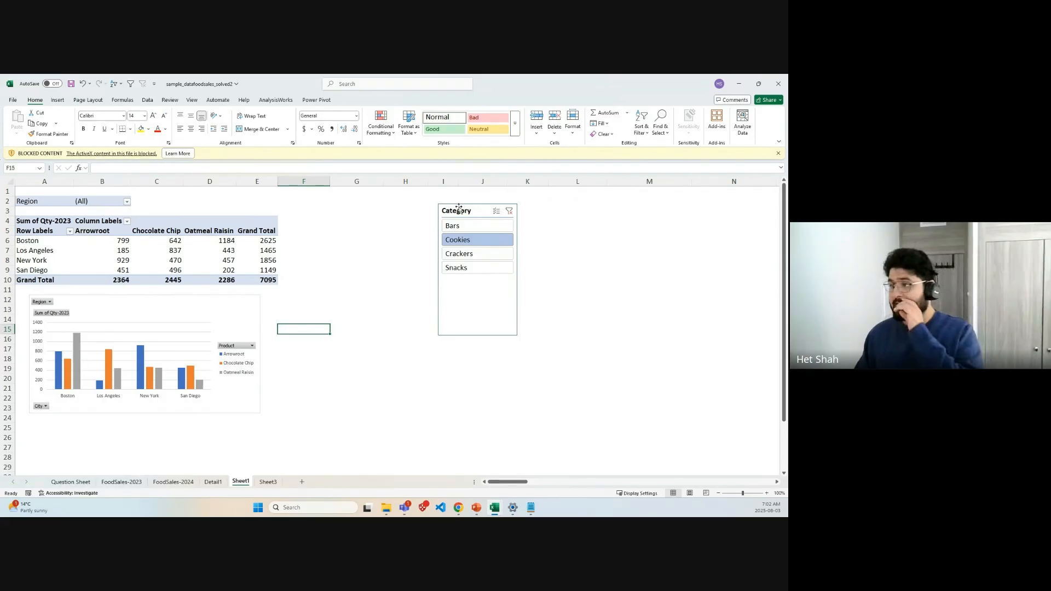
drag(458, 208, 321, 212)
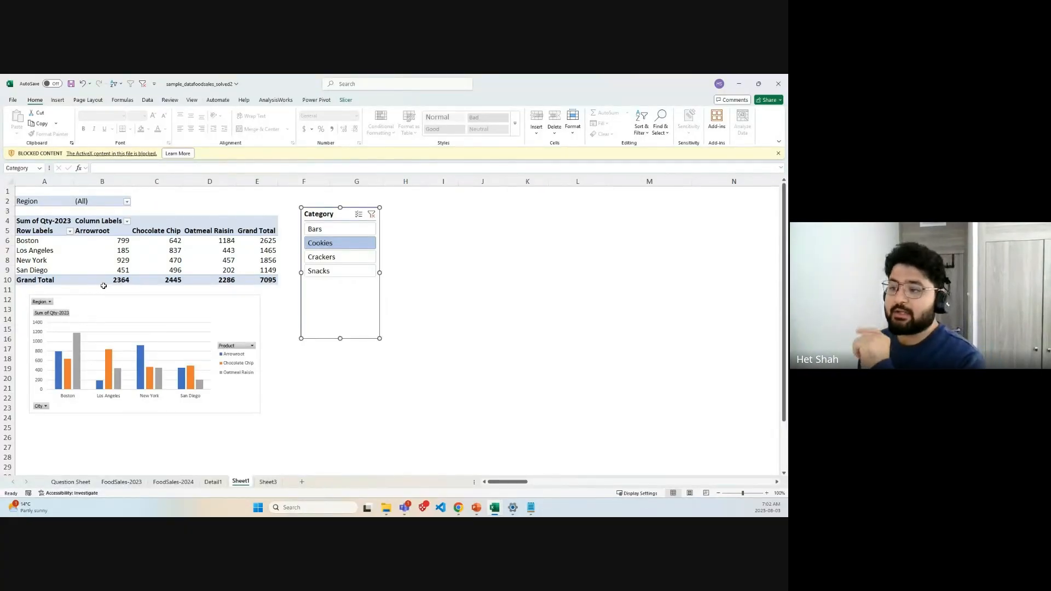
Step: Add Qty-2024 to the PivotTable values below Sum of Qty-2023
mouse_move(177, 264)
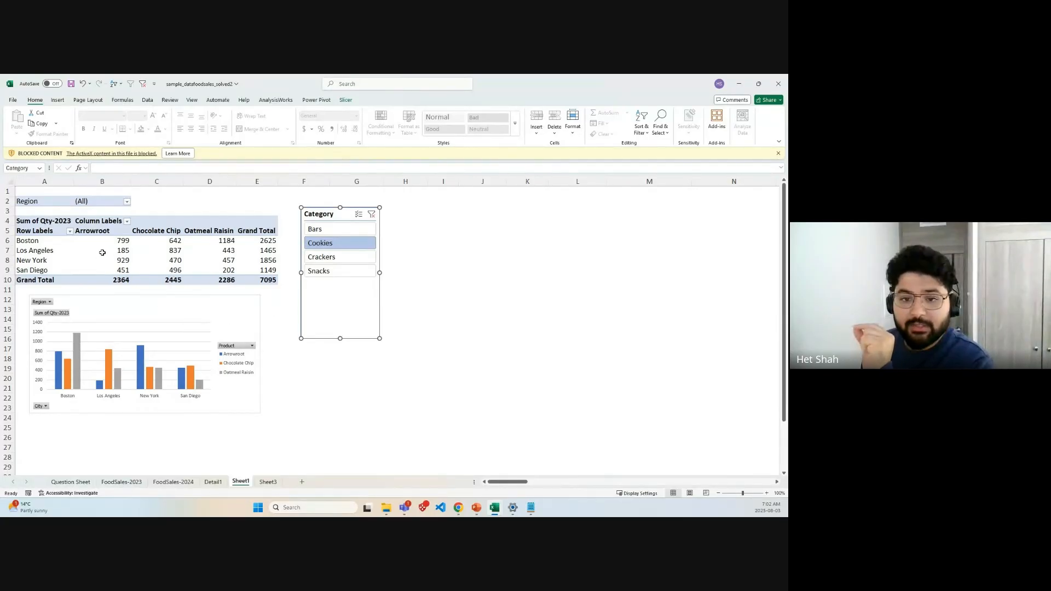
mouse_move(103, 250)
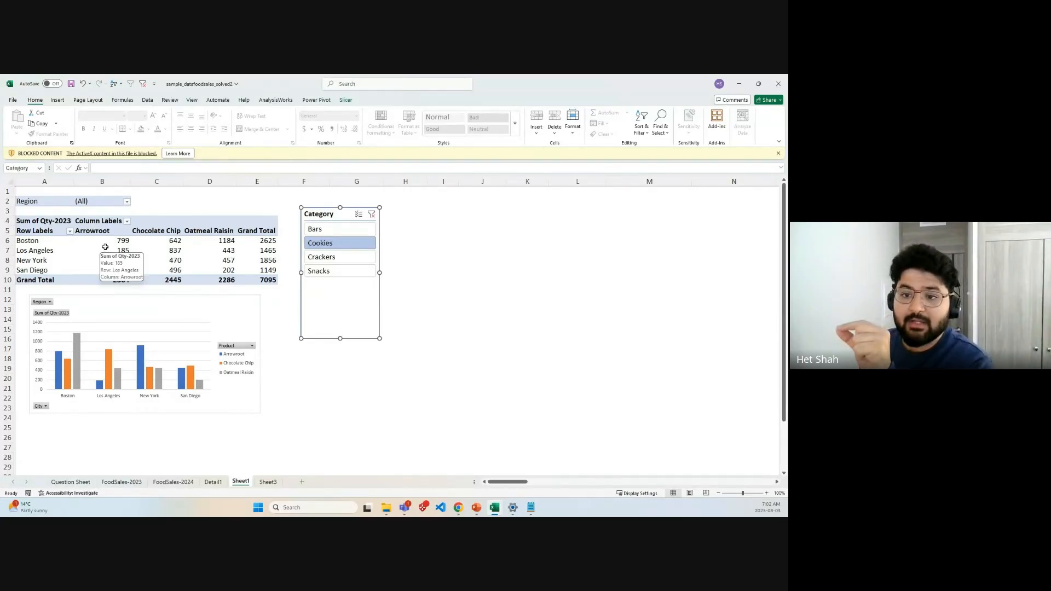
click(127, 250)
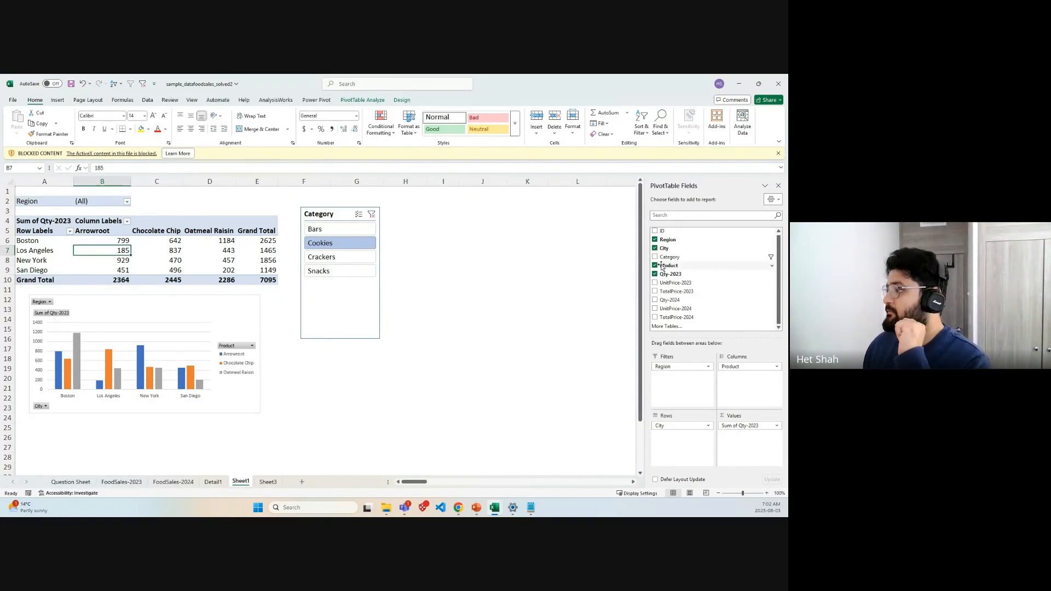
drag(685, 300, 758, 431)
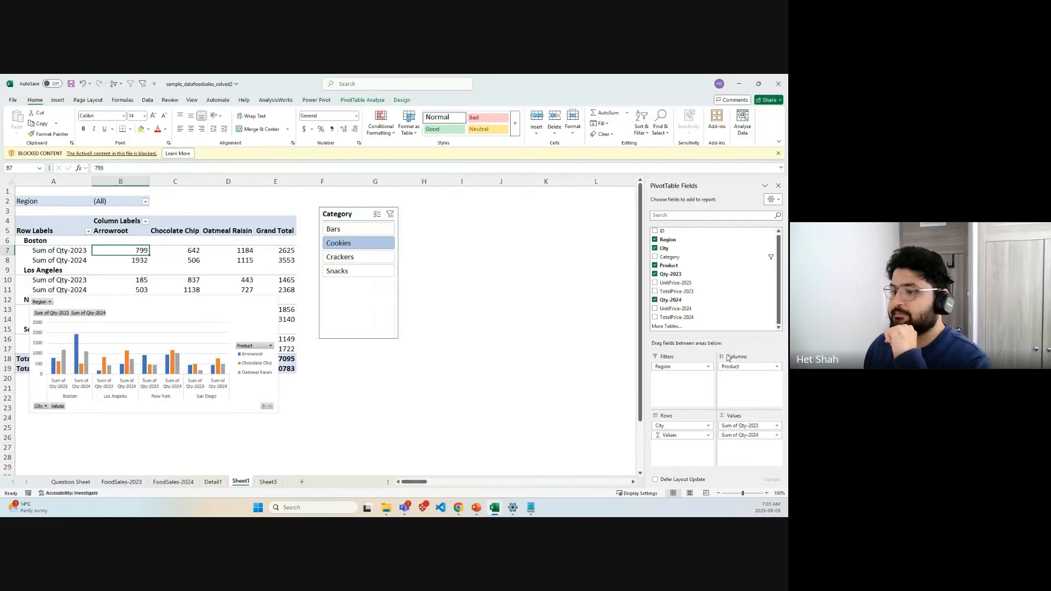
Step: Move the PivotChart so its upper edge covers rows 10 and 11 from column B, and enlarge it to reach row 24 and column G
click(189, 364)
drag(189, 363, 233, 301)
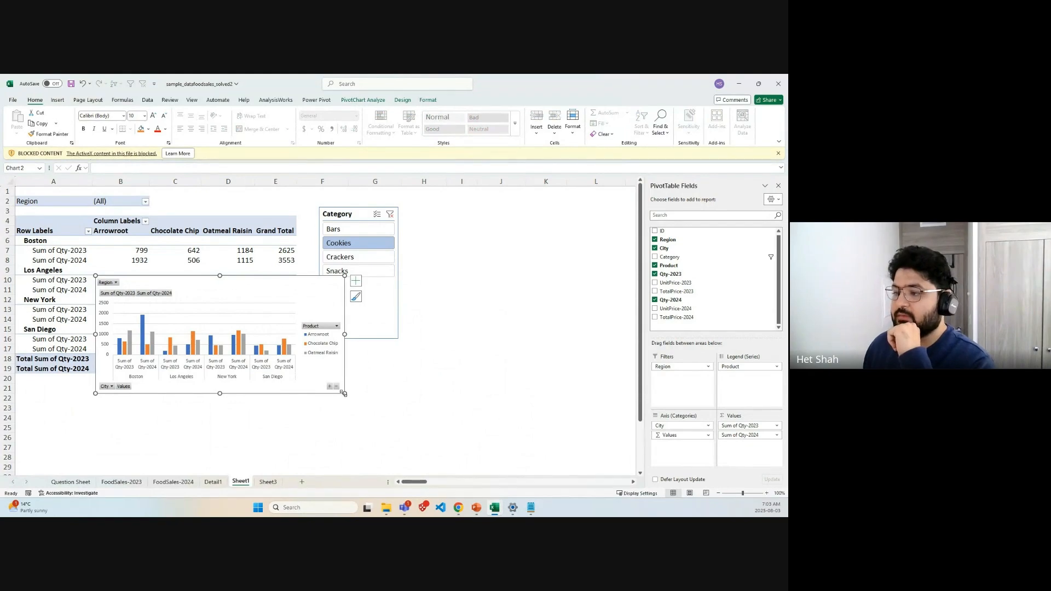
drag(344, 393, 398, 434)
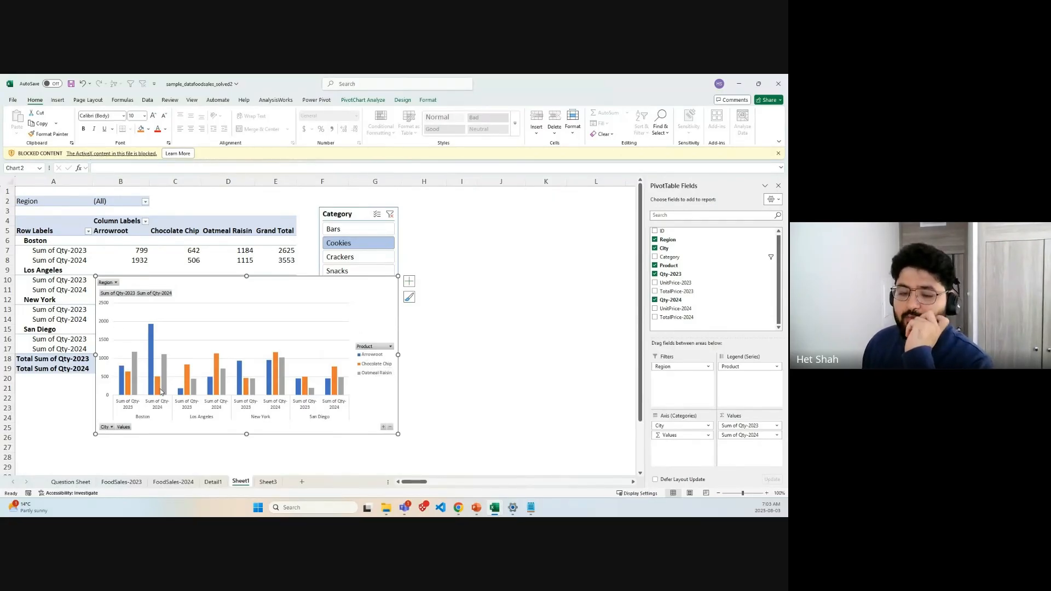
mouse_move(168, 364)
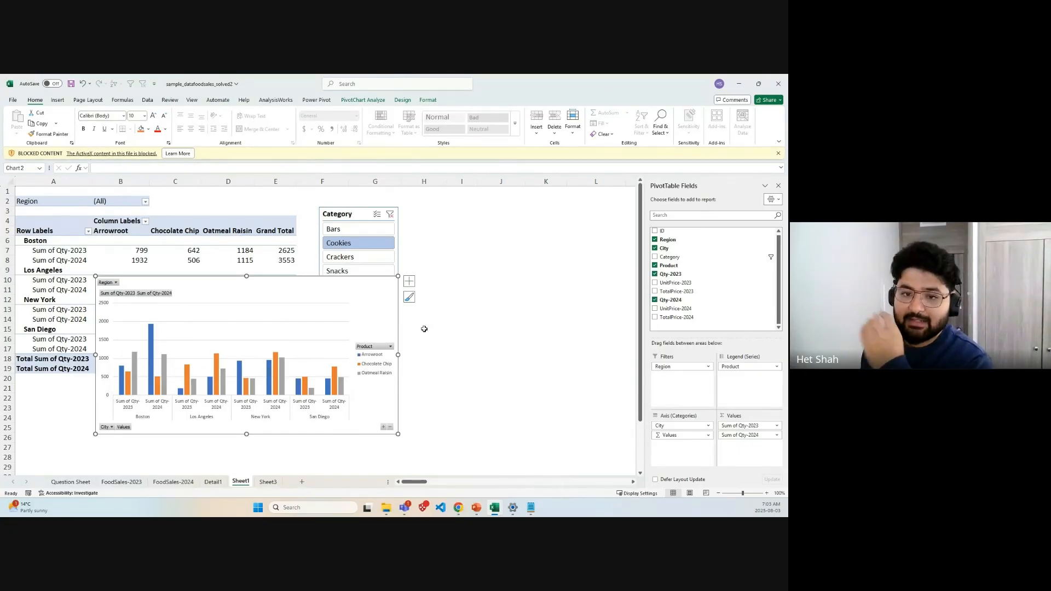
Step: Place the PivotChart beside the Category slicer over columns H to M, and close the PivotTable field list
drag(313, 305, 343, 321)
key(ctrl+z)
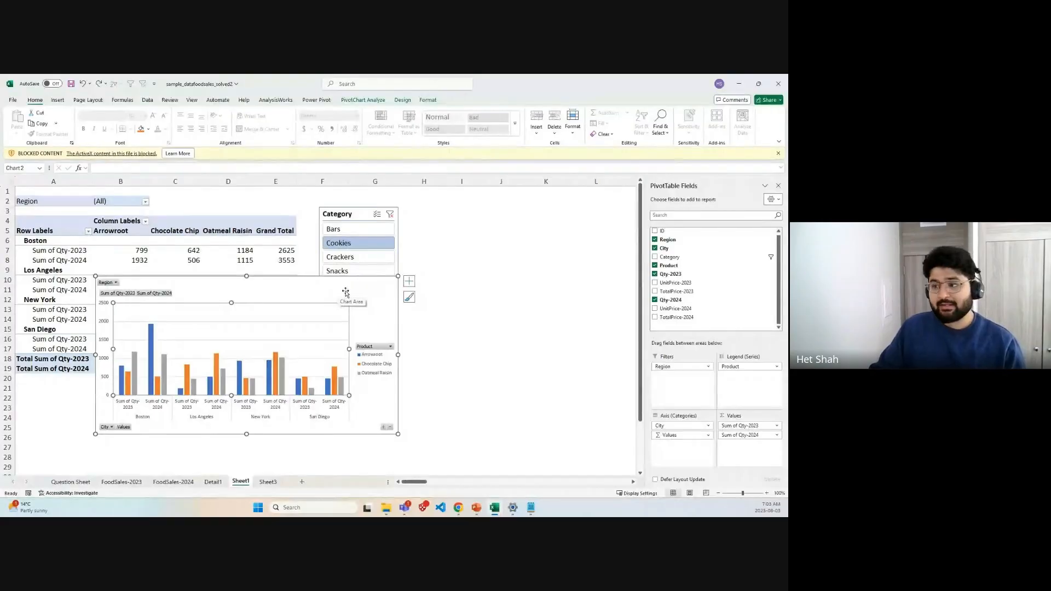
drag(347, 292, 500, 311)
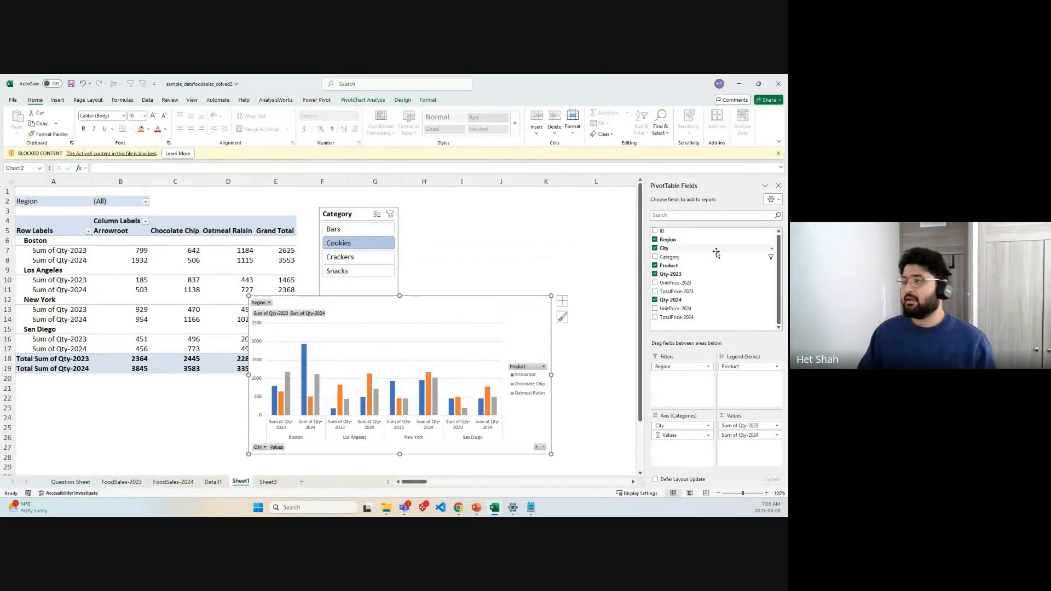
click(778, 186)
drag(326, 335, 497, 249)
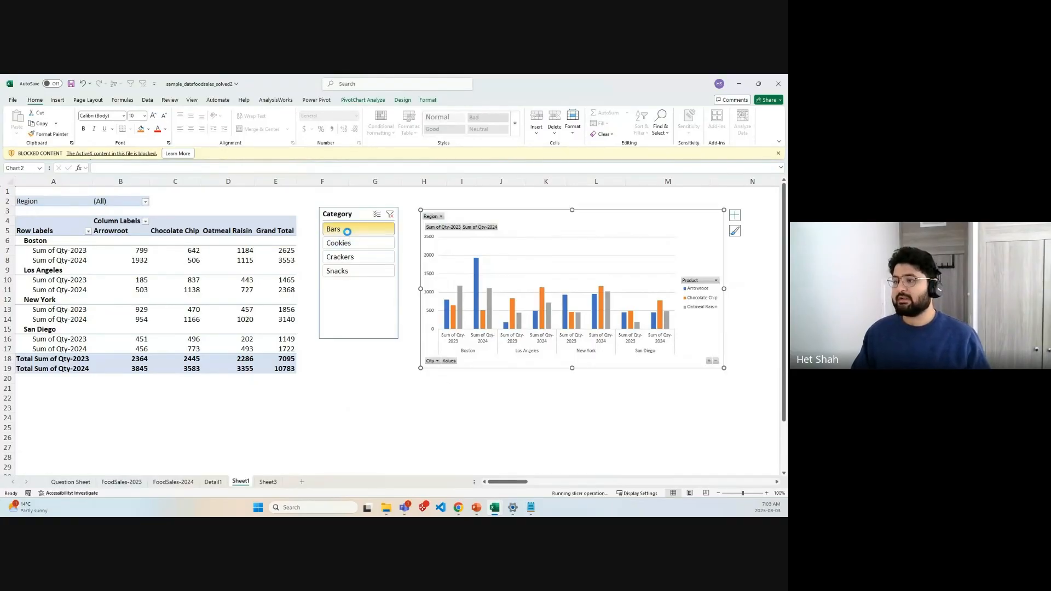
Step: Filter the PivotTable and chart by the Bars category and the West region
click(347, 231)
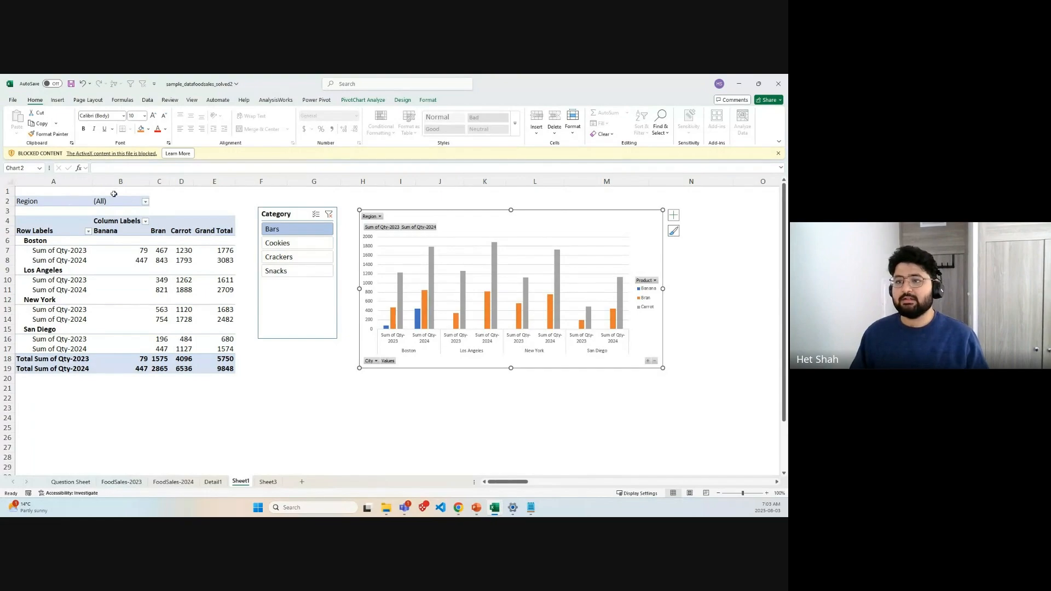
click(146, 202)
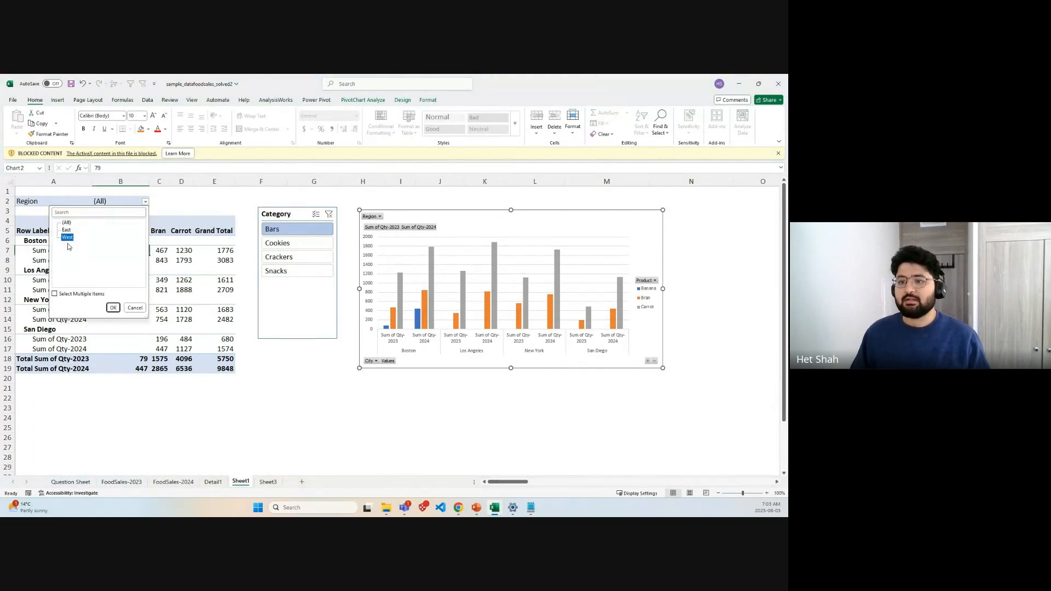
click(113, 307)
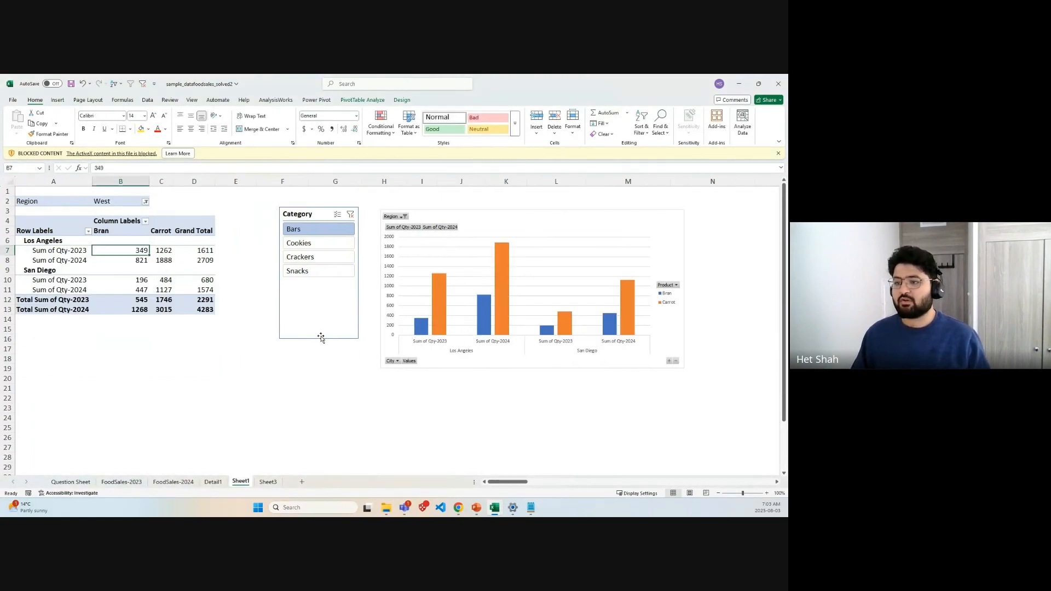
Step: Reset the PivotTable's Region filter to (All)
click(146, 202)
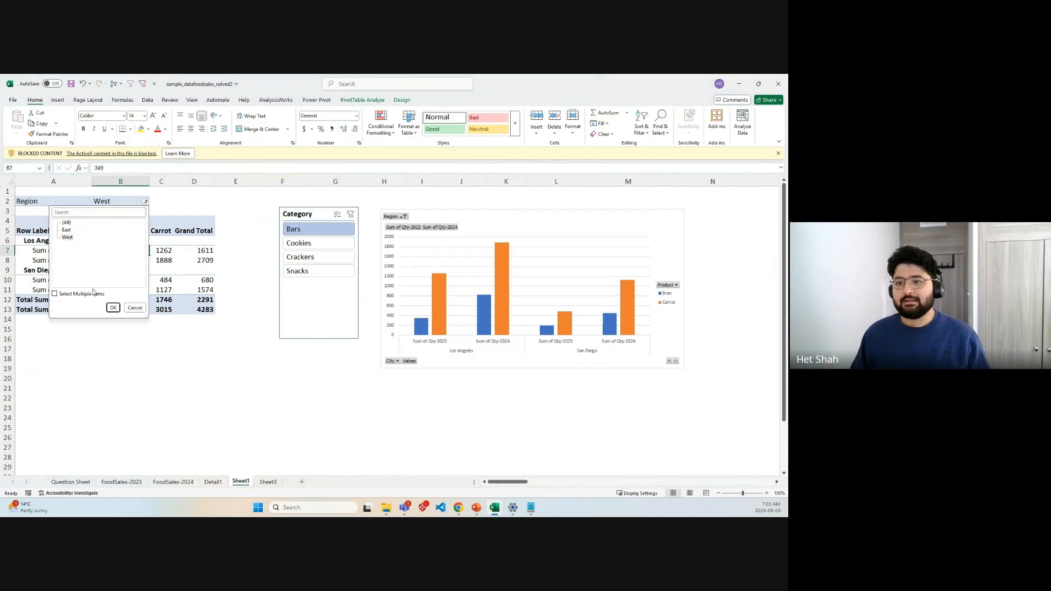
click(66, 224)
click(113, 308)
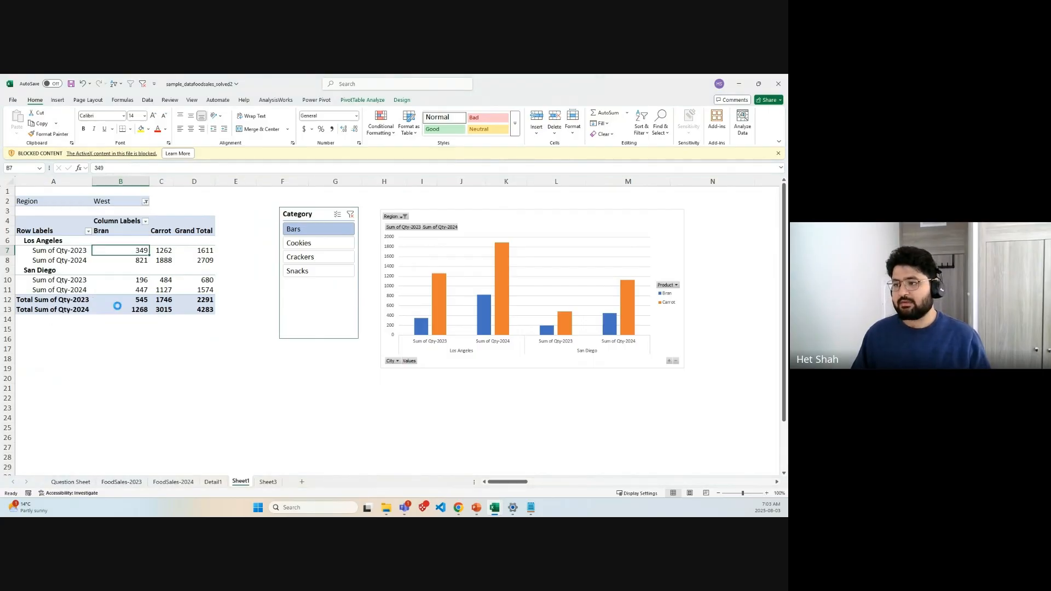
click(467, 417)
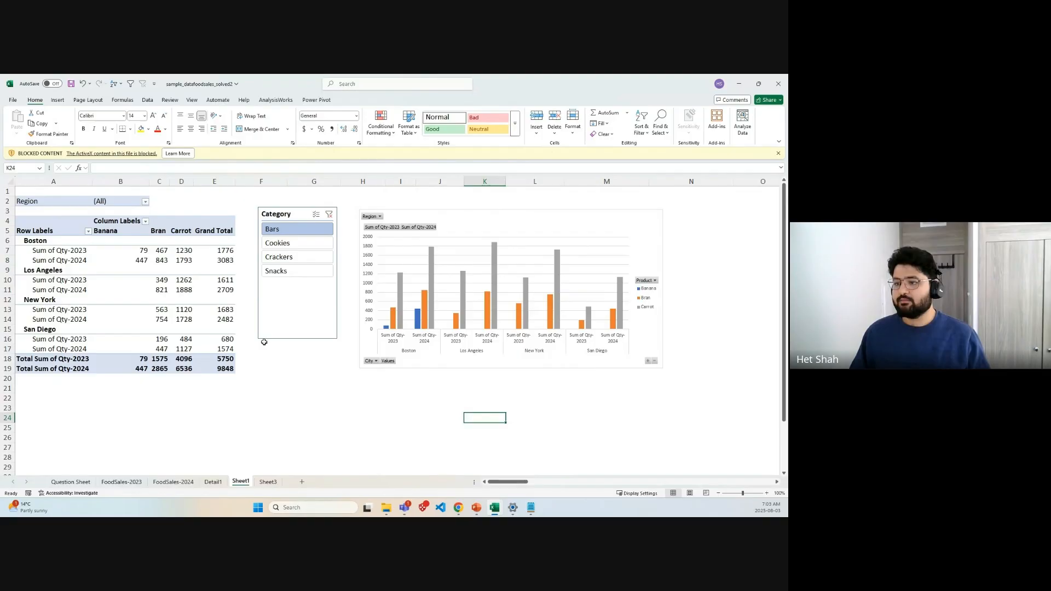
key(alt+Tab)
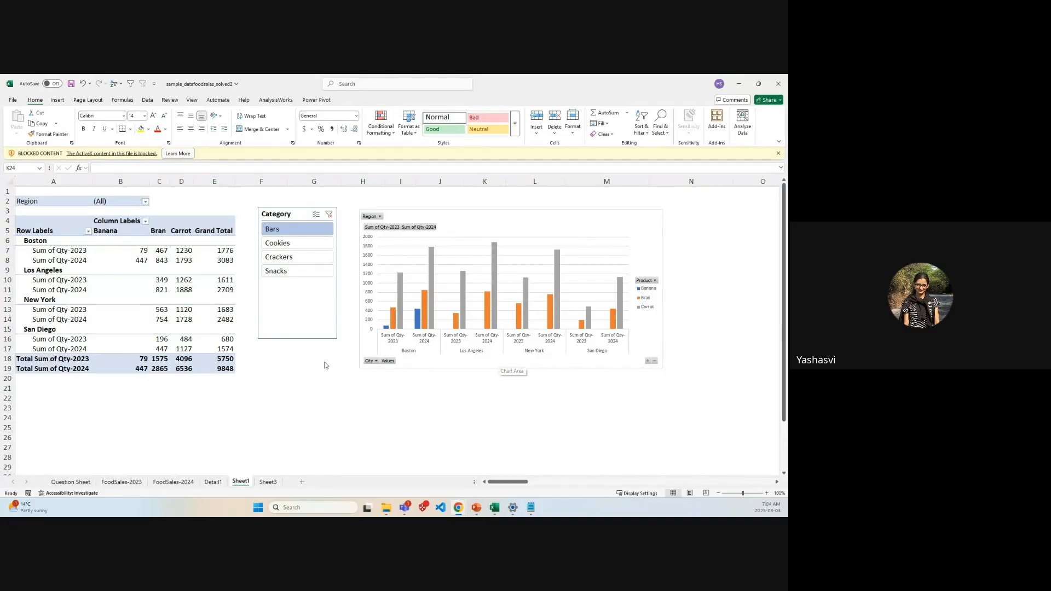
Step: Insert a City slicer for the PivotTable and place it beneath the Category slicer
click(290, 217)
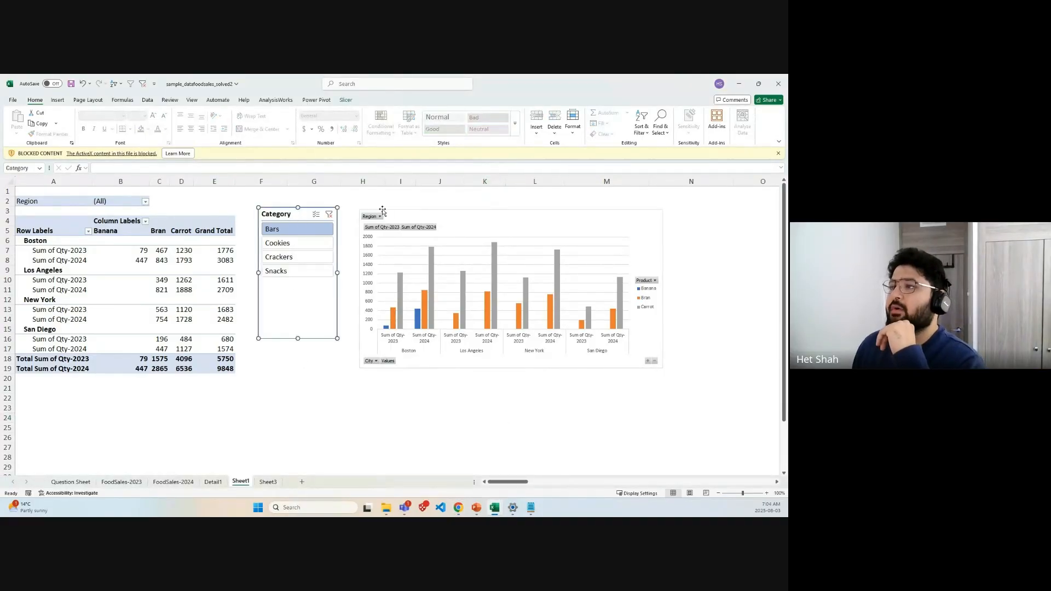
click(141, 251)
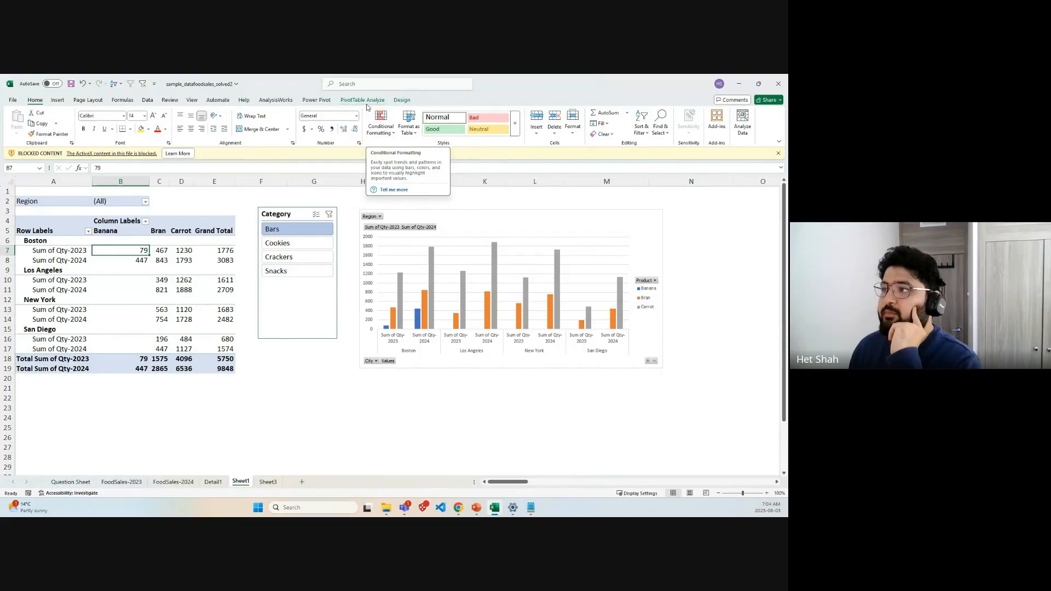
click(366, 101)
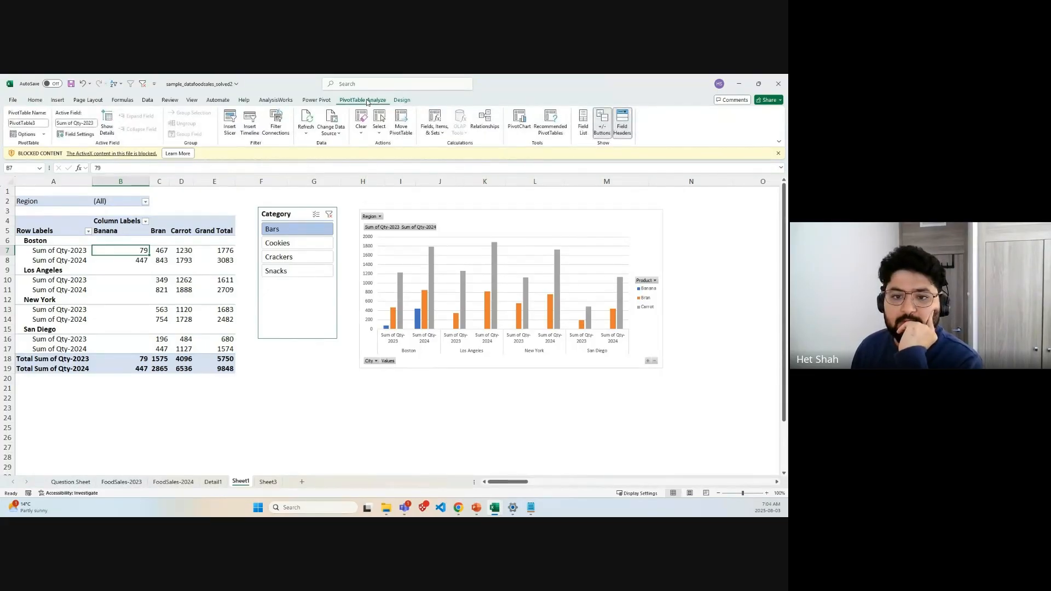
click(228, 130)
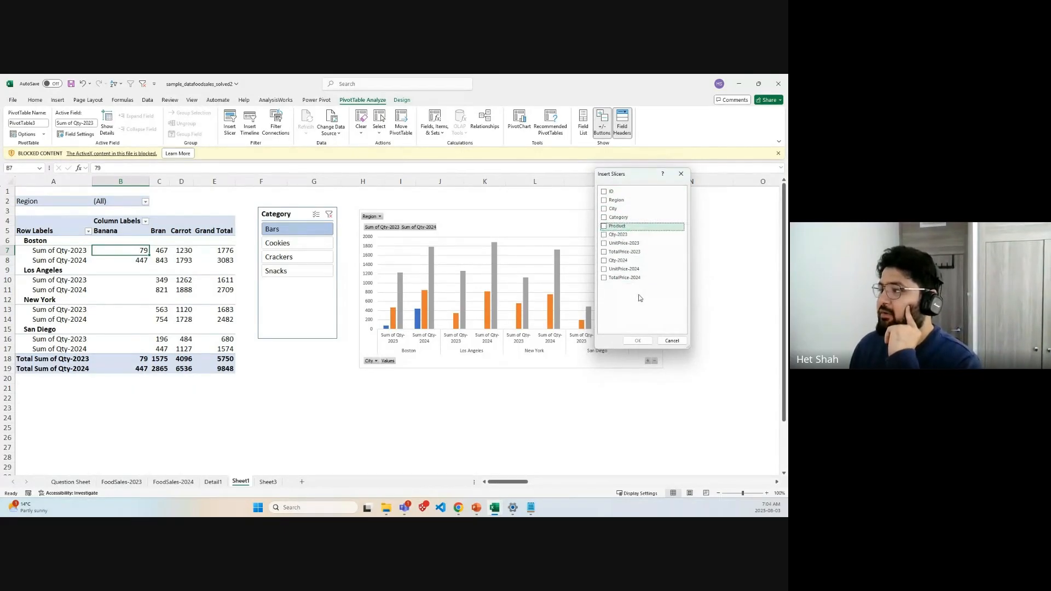
click(605, 209)
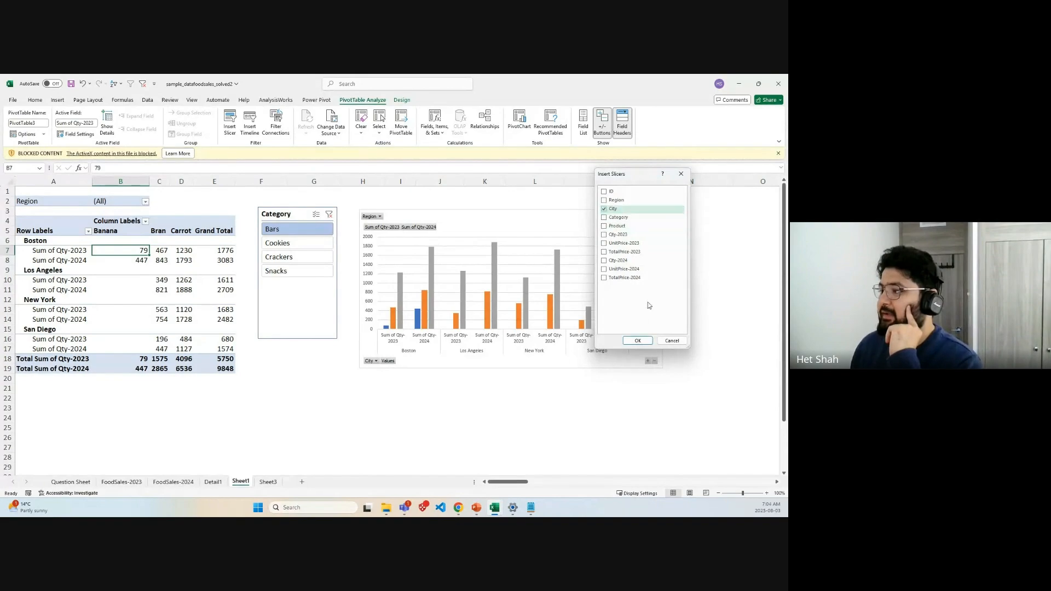
click(637, 340)
drag(391, 282, 290, 352)
Step: Filter the PivotTable and chart with the City slicer by Boston, Los Angeles, New York and San Diego in turn
click(301, 372)
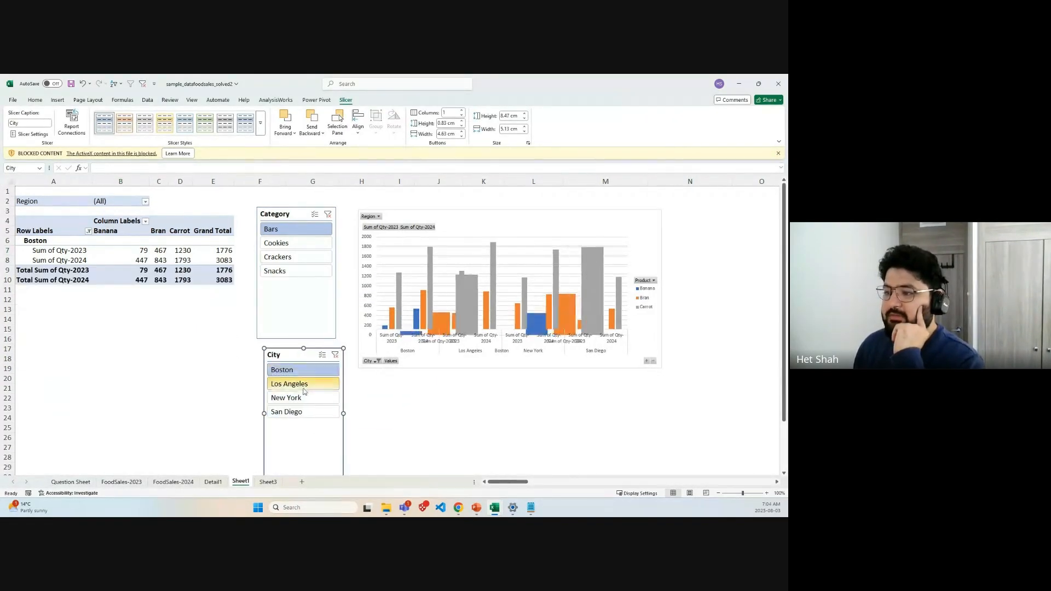
click(302, 384)
click(307, 398)
click(308, 412)
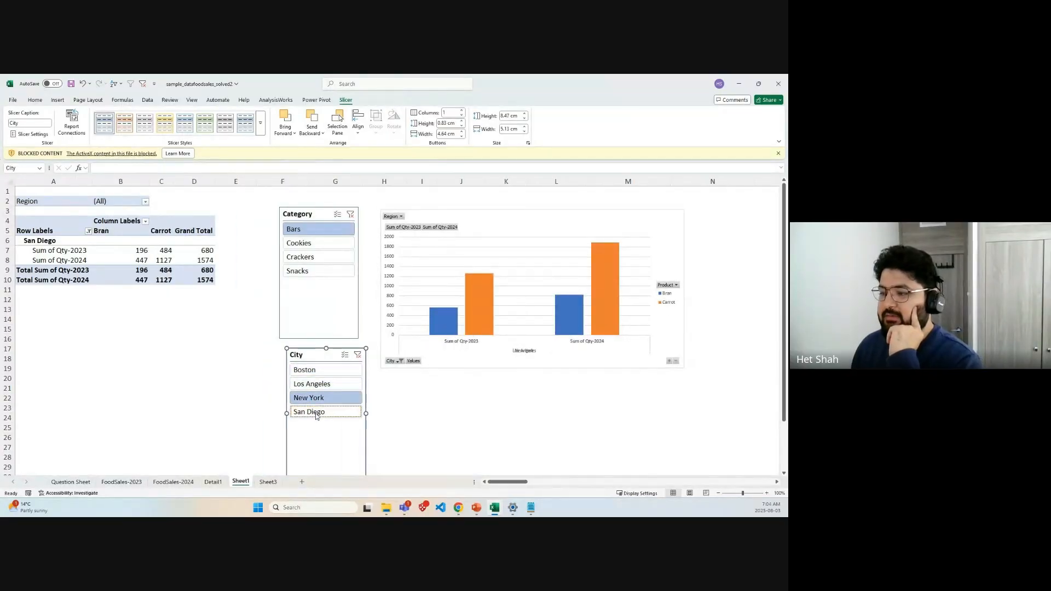
Step: Clear the City slicer's filter and align the slicer directly under the Category slicer
click(357, 355)
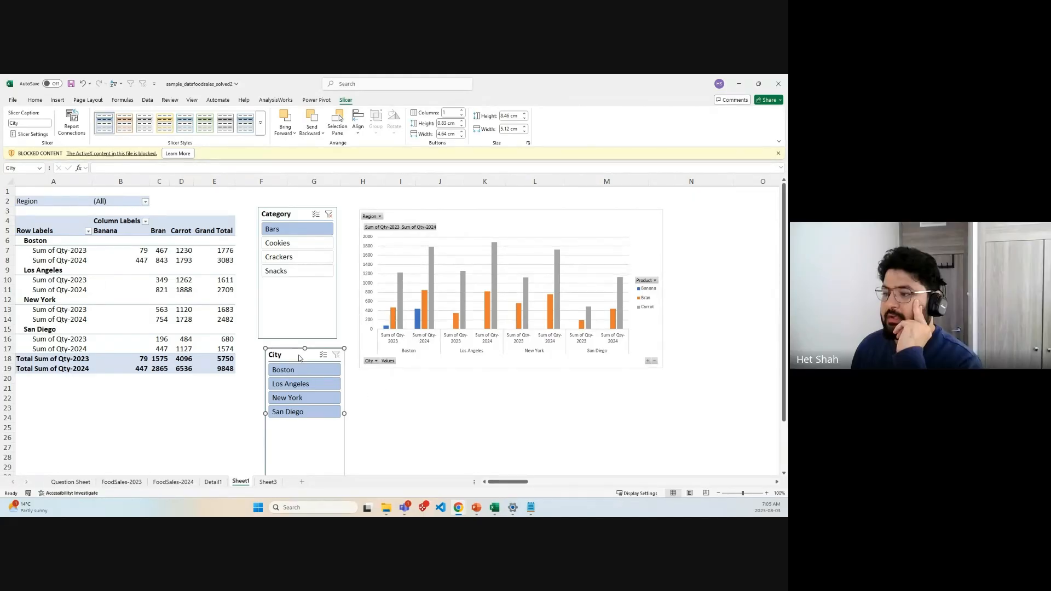
drag(287, 350, 280, 344)
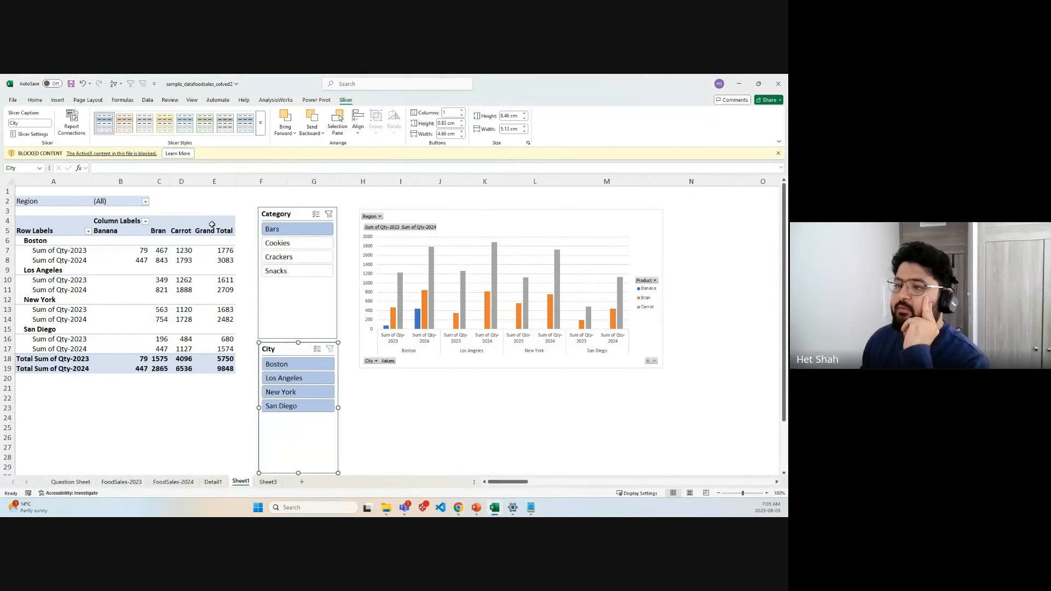
click(113, 269)
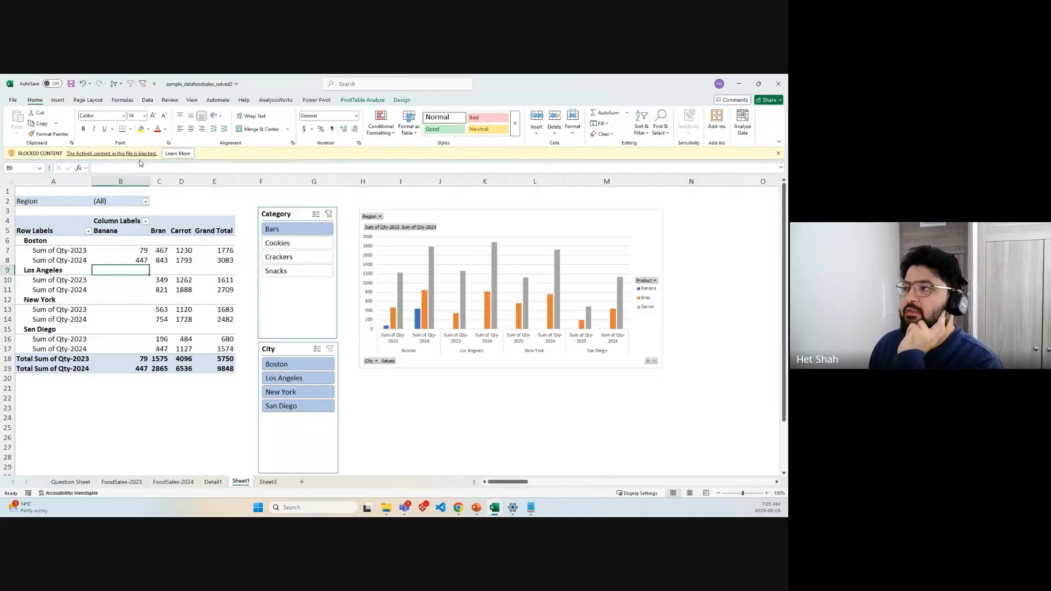
click(360, 102)
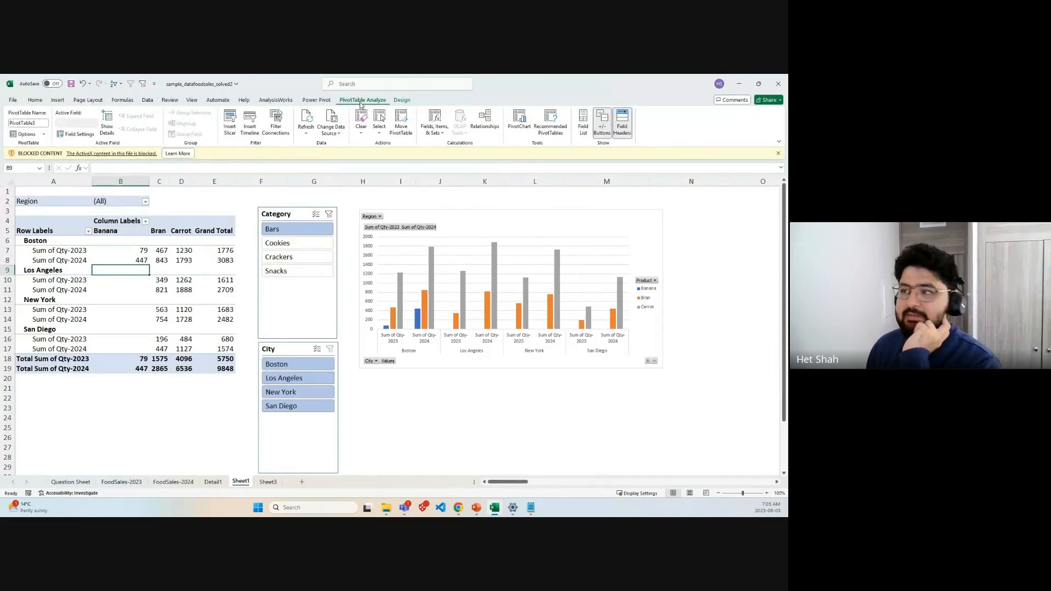
click(230, 130)
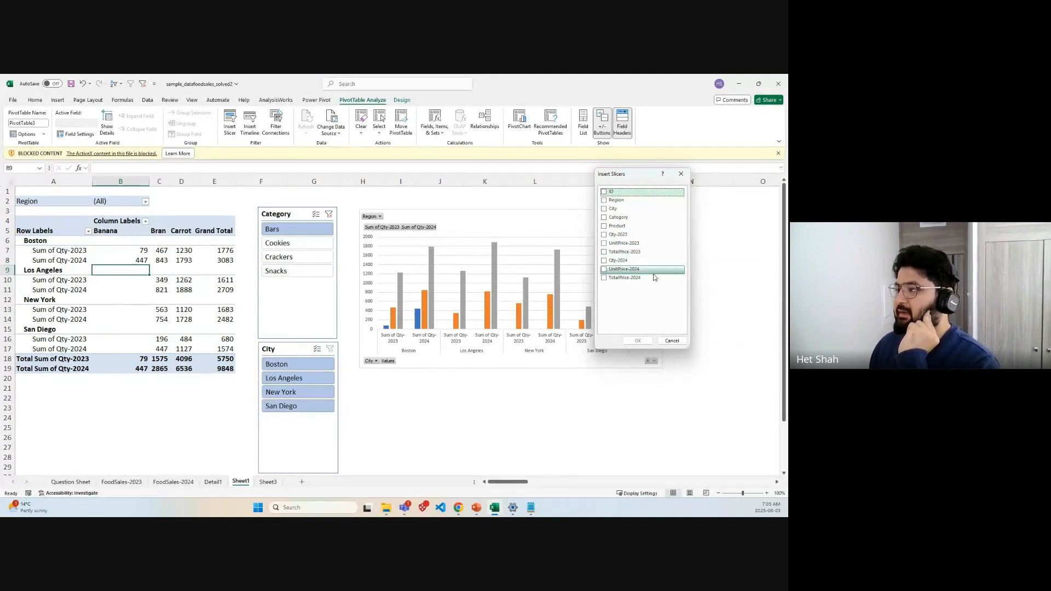
click(681, 173)
Step: Delete the City slicer from the sheet
click(283, 350)
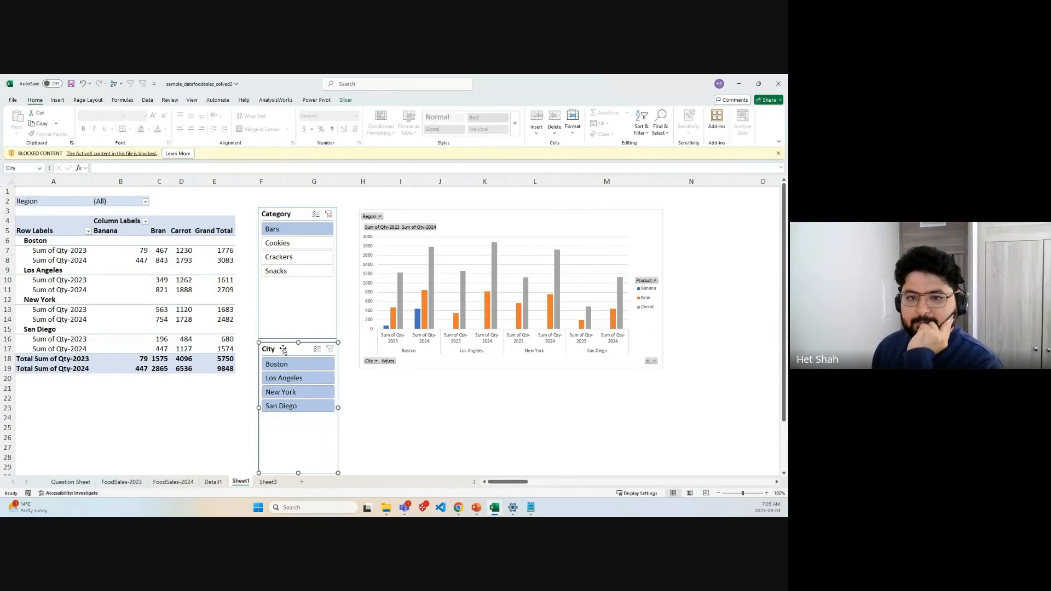
key(Delete)
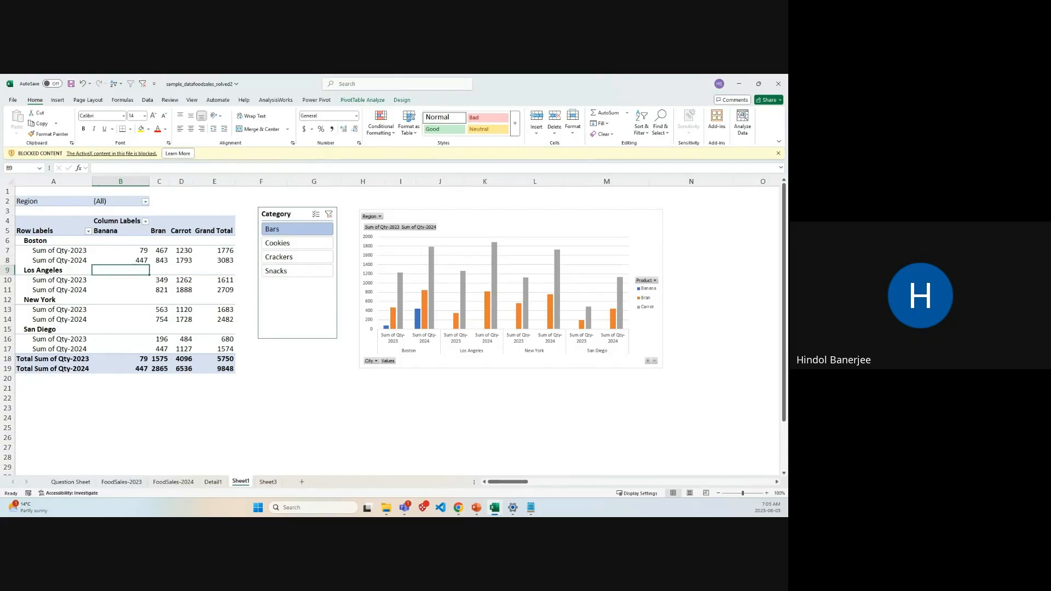
key(alt+Tab)
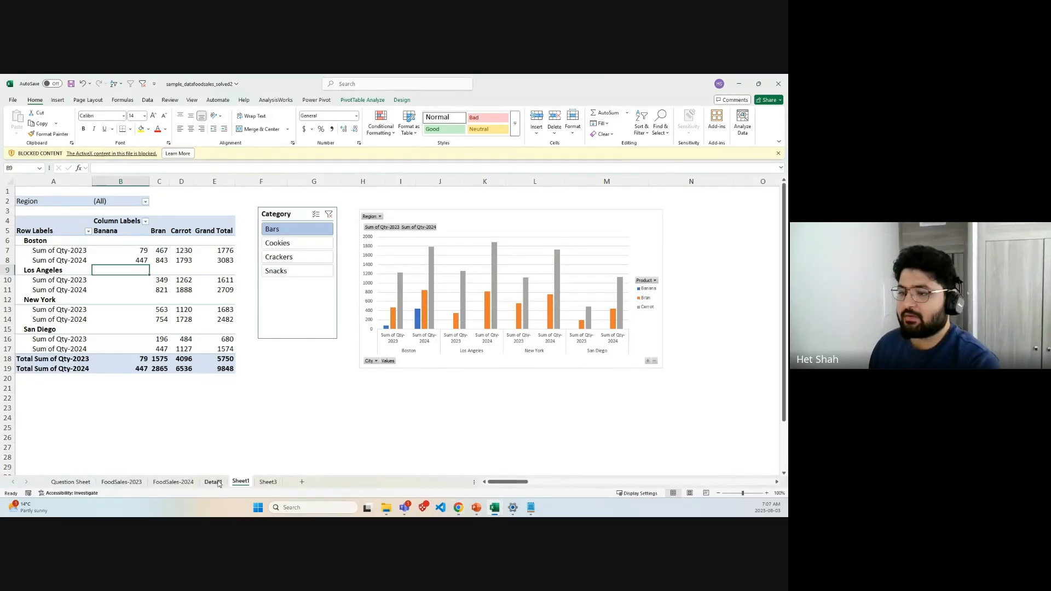
click(214, 482)
click(240, 481)
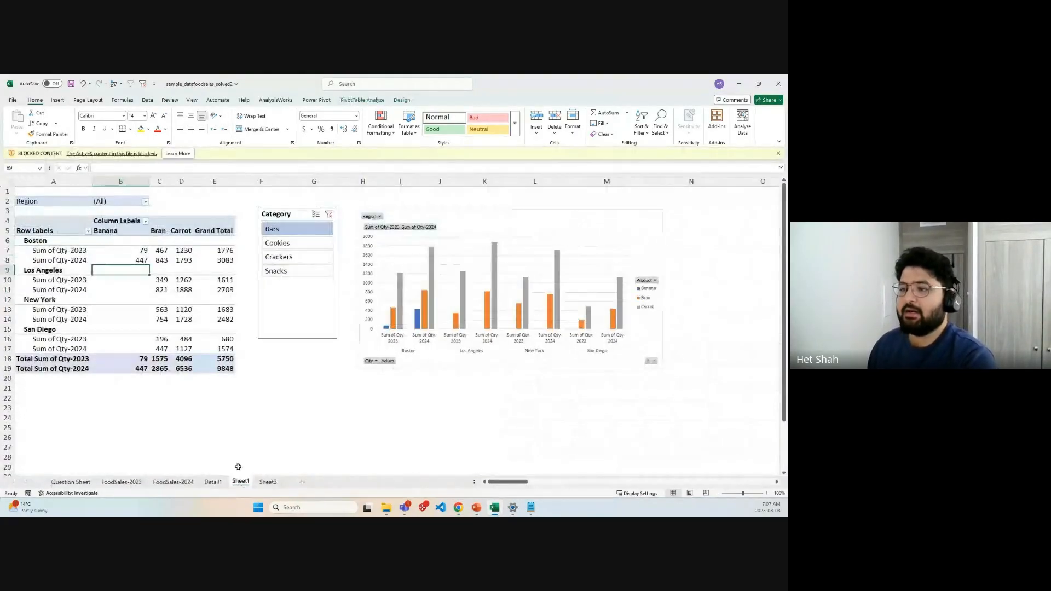
click(264, 368)
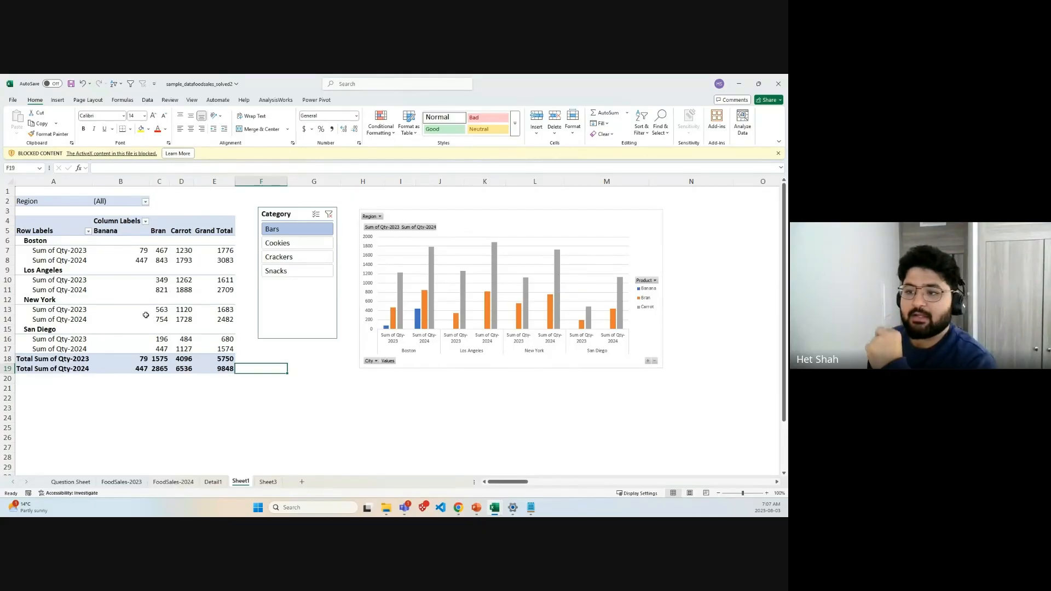
double_click(64, 252)
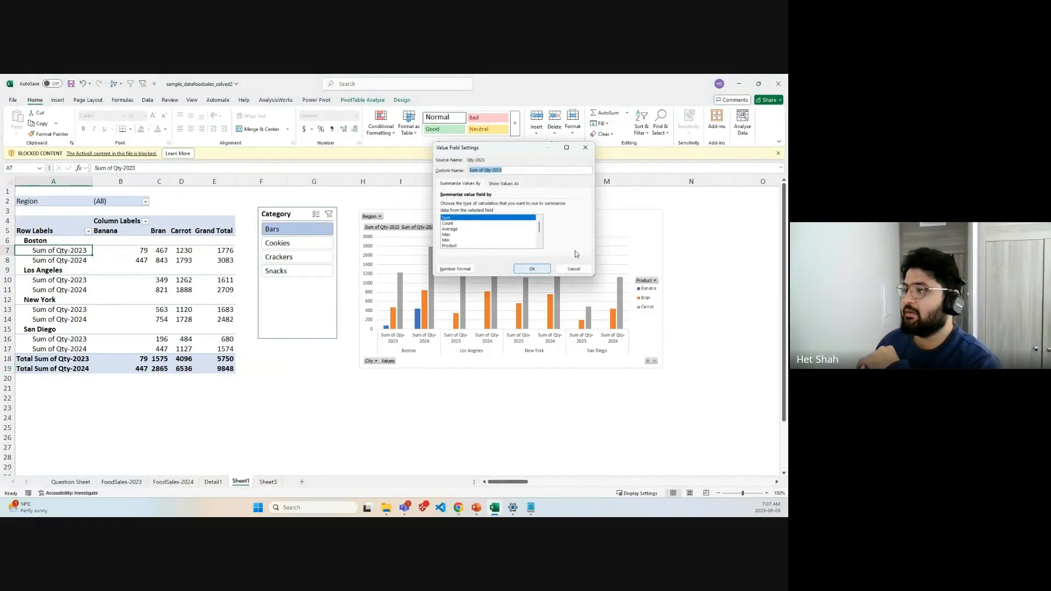
click(580, 269)
click(48, 223)
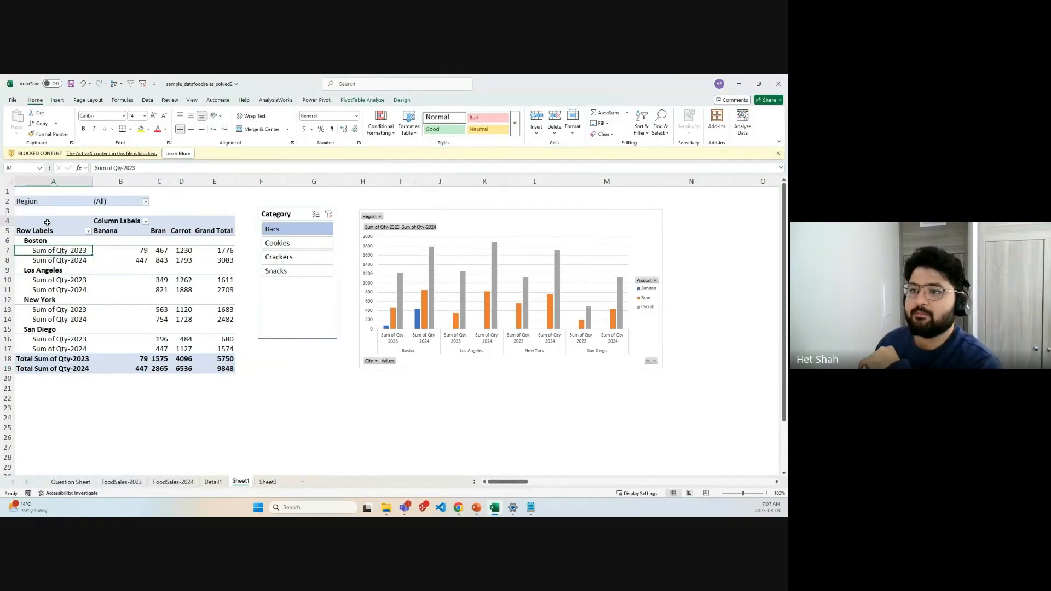
click(48, 218)
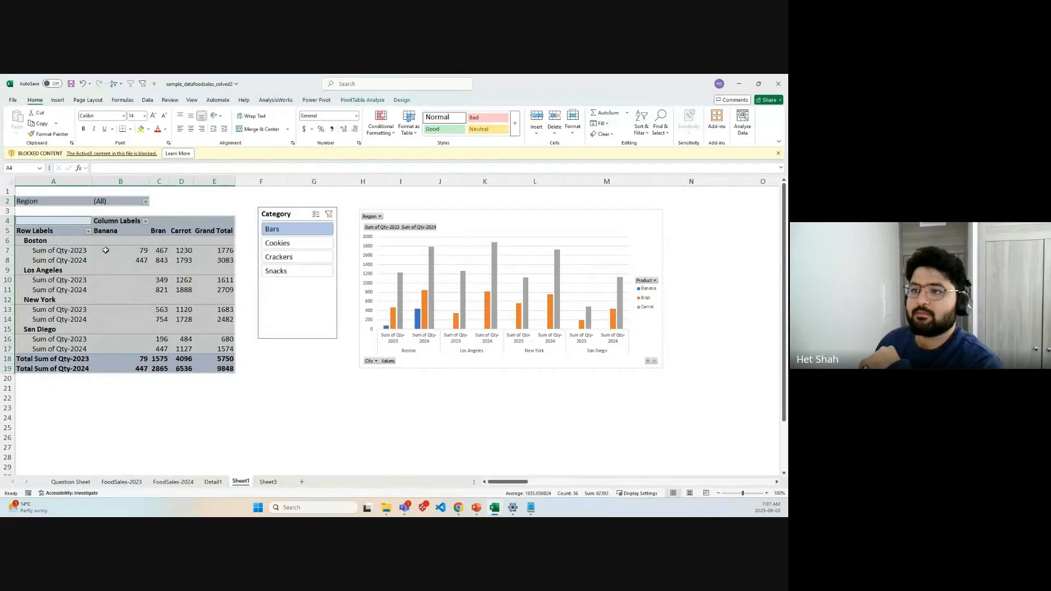
right_click(66, 219)
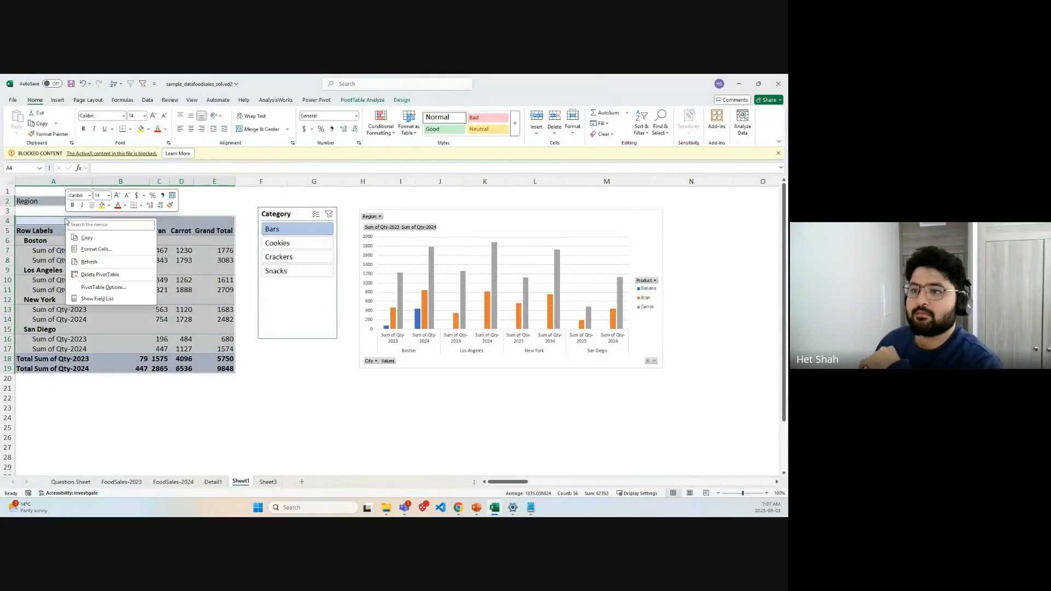
click(117, 289)
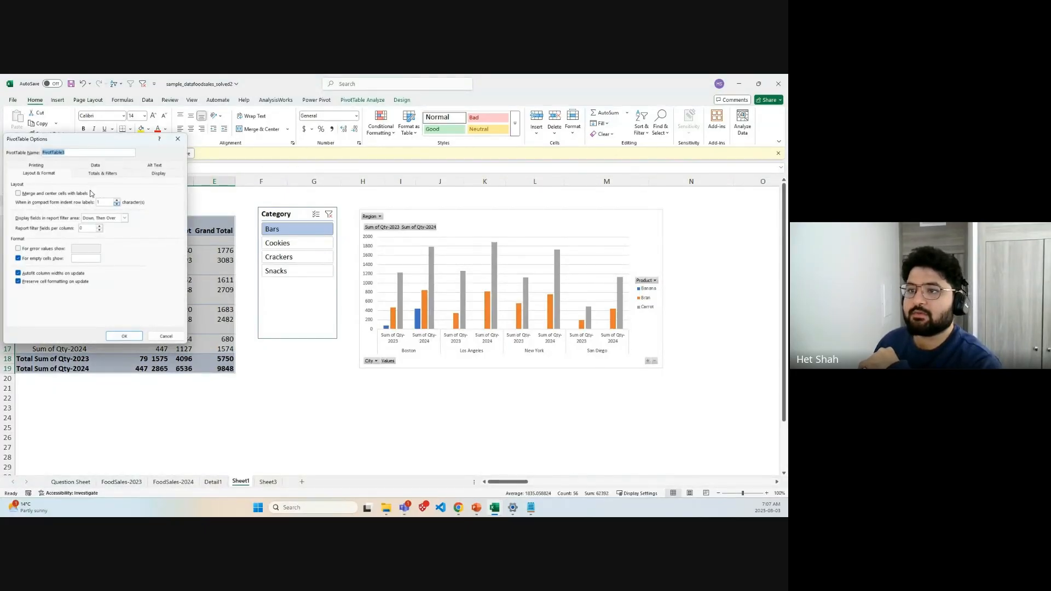
click(176, 140)
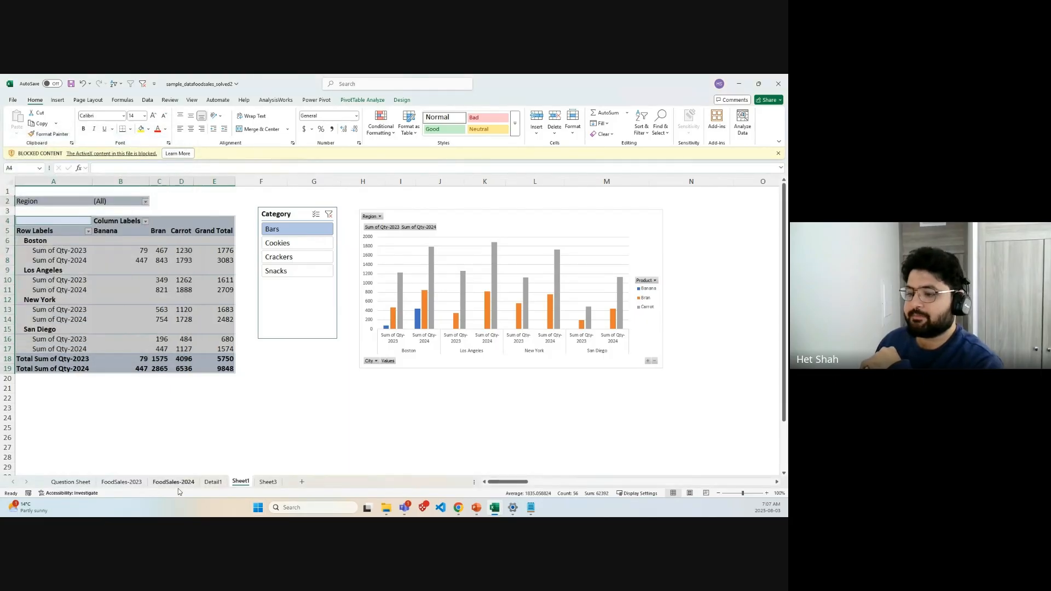
Step: Drill down into the Los Angeles Banana value for Sum of Qty-2024, and delete the detail sheet generated from it
right_click(221, 482)
click(322, 399)
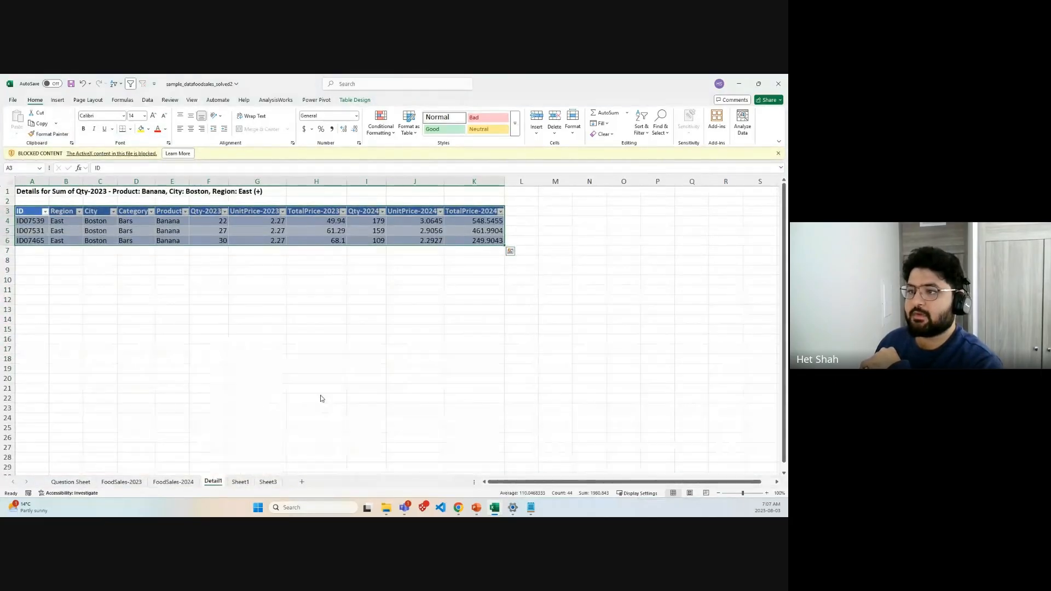
click(241, 485)
double_click(146, 284)
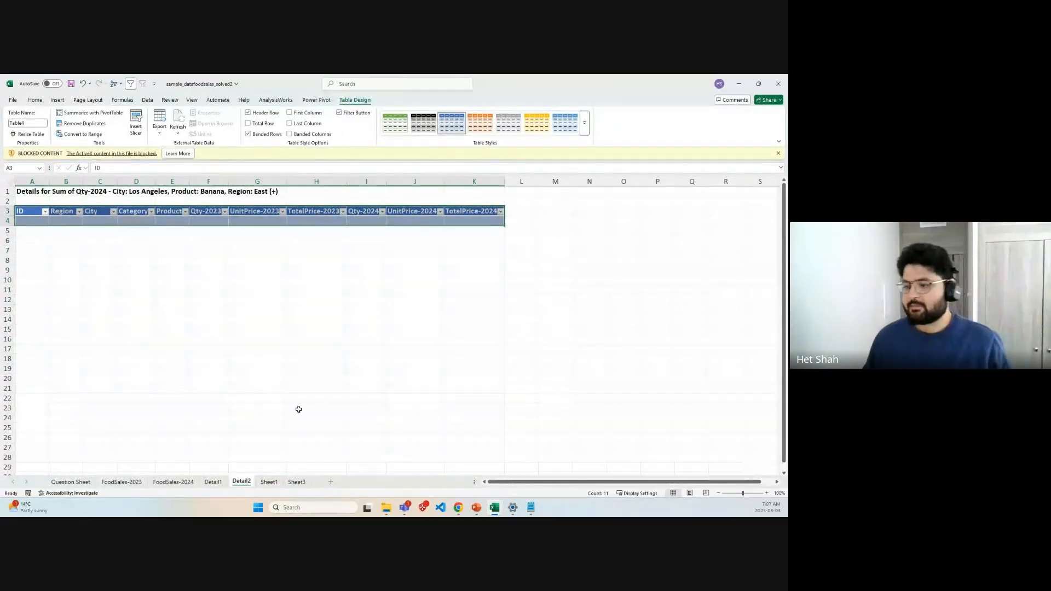
right_click(242, 482)
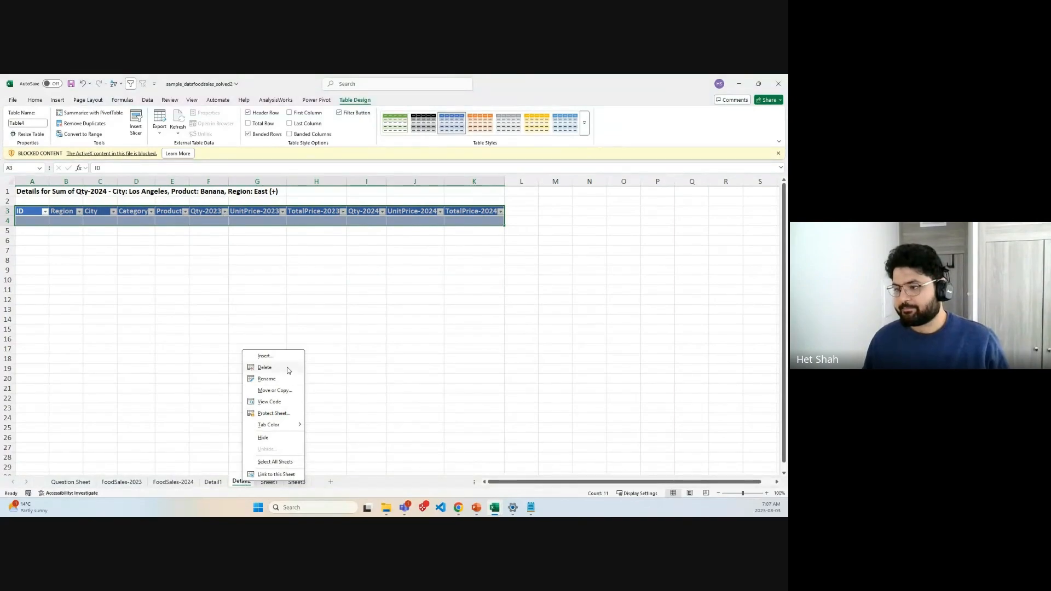
click(265, 368)
click(380, 313)
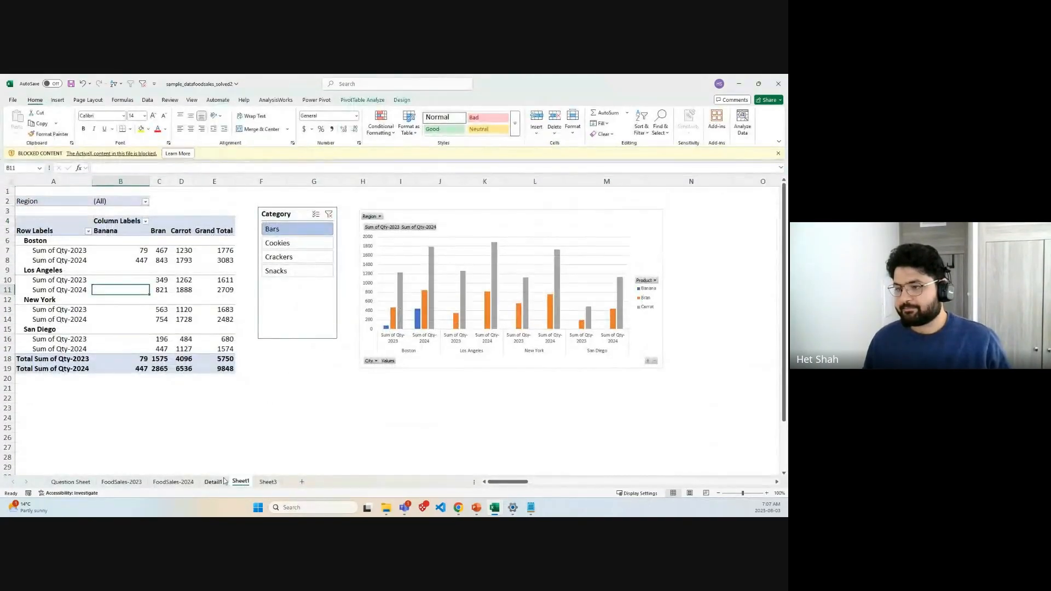
click(213, 482)
click(240, 482)
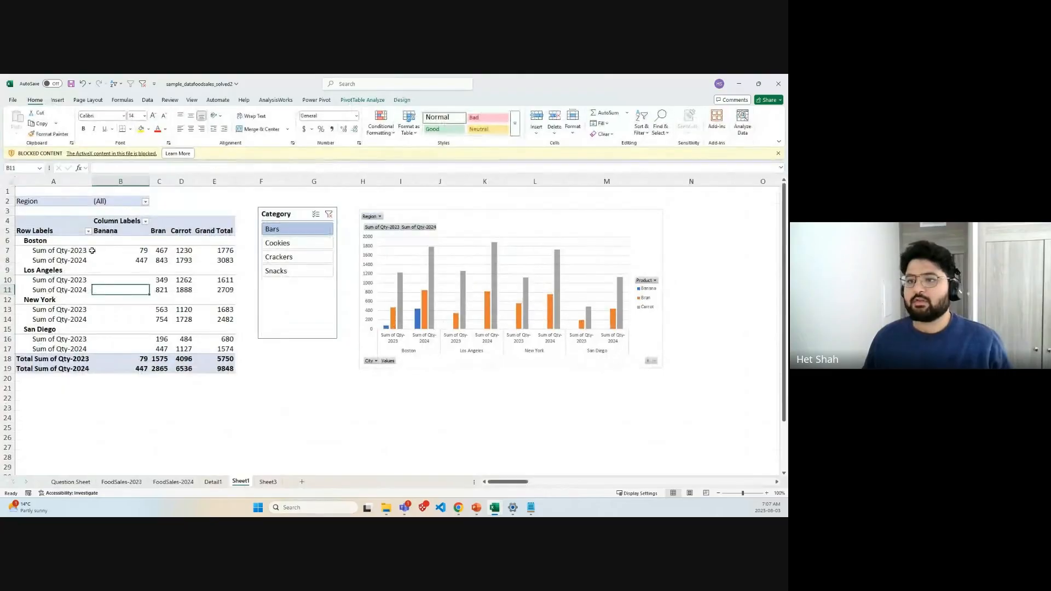
click(65, 247)
click(65, 247)
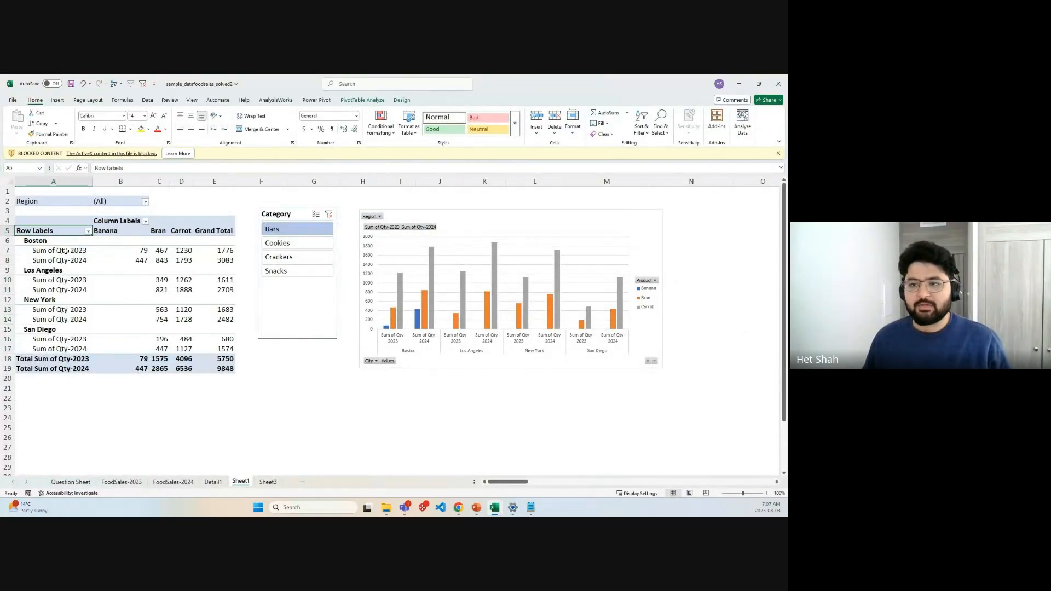
click(66, 251)
double_click(65, 250)
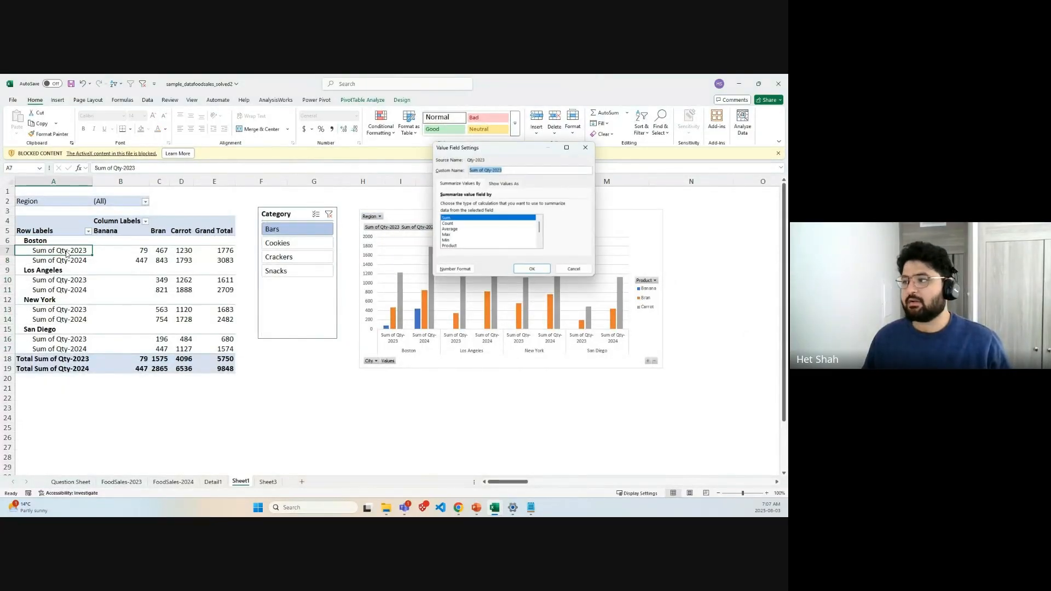
click(585, 148)
Step: Drill down into Boston's Banana value for Sum of Qty-2023 to extract its source records, and highlight the resulting table
click(127, 249)
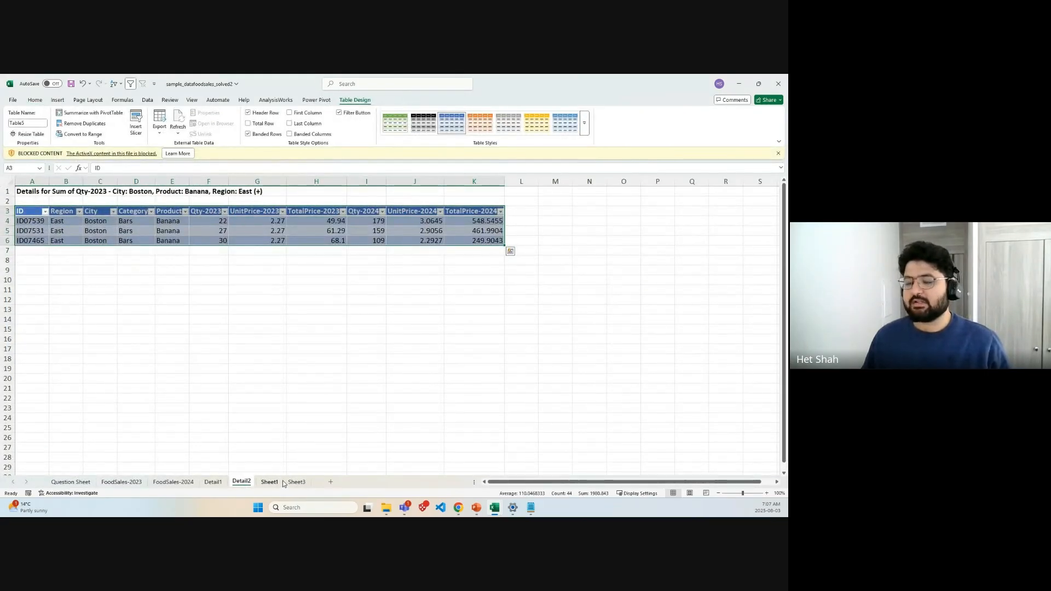
click(104, 280)
click(29, 211)
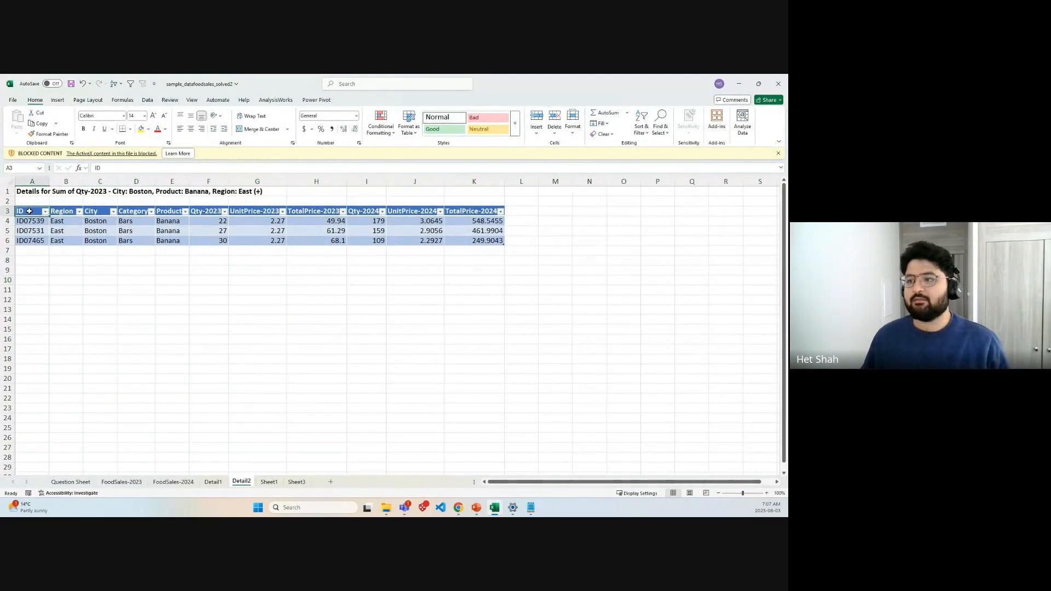
drag(29, 211, 482, 240)
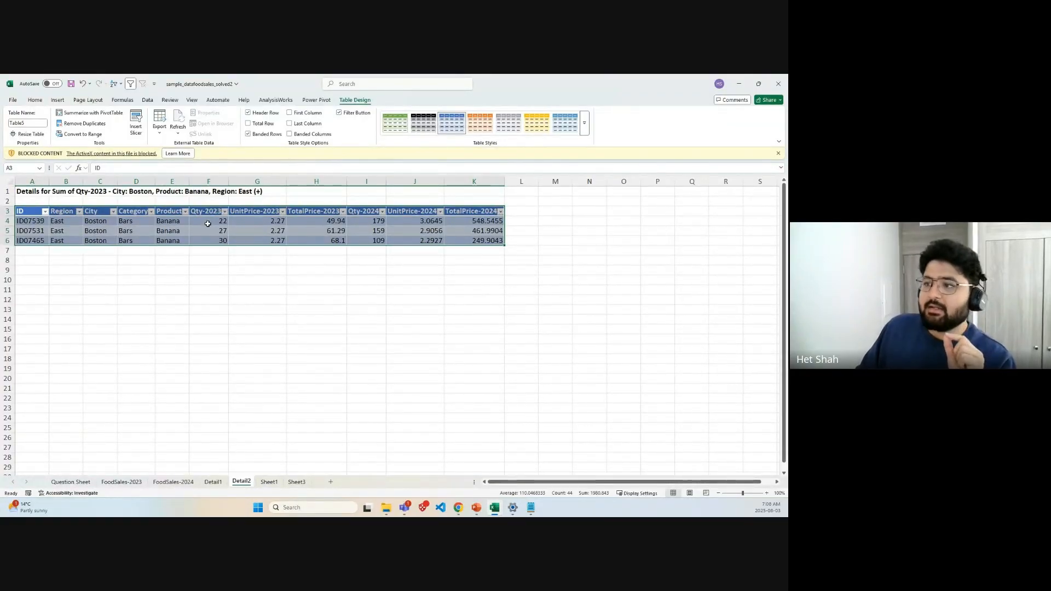
click(53, 272)
Step: Compare Boston's Banana Qty-2023 value in the PivotTable on Sheet1 with the source records on the Detail1 and Detail2 sheets
click(269, 482)
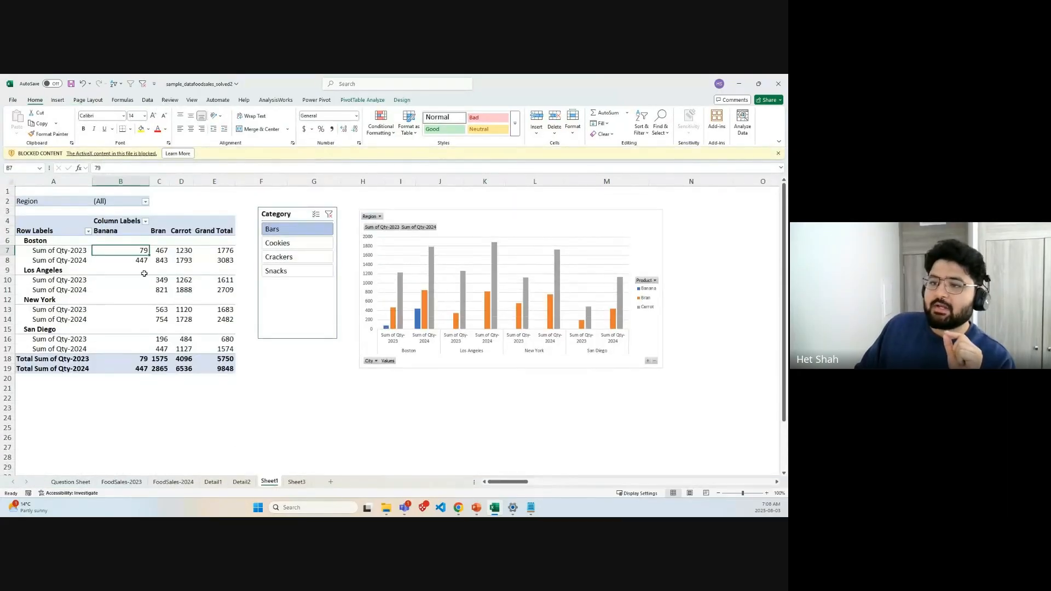
drag(36, 252, 126, 251)
click(122, 230)
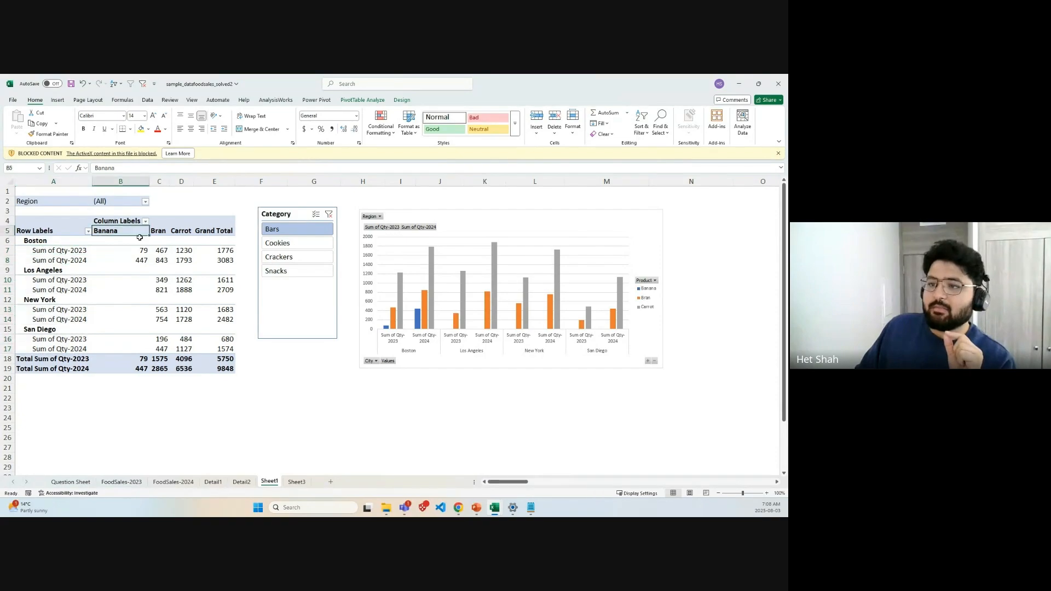
click(121, 252)
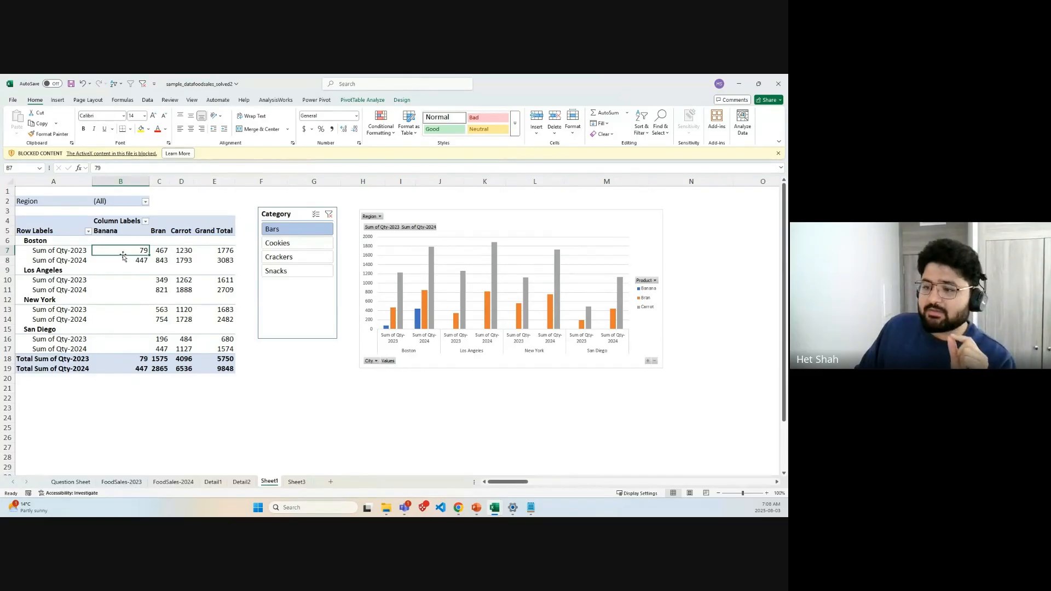
click(241, 482)
drag(61, 221, 492, 241)
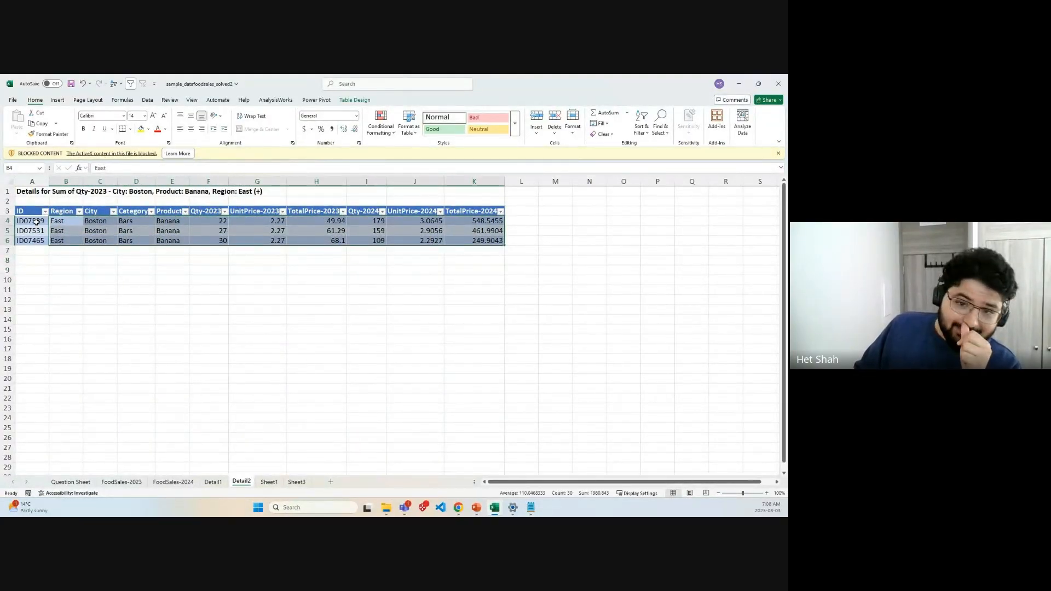
drag(35, 221, 478, 241)
drag(34, 211, 498, 236)
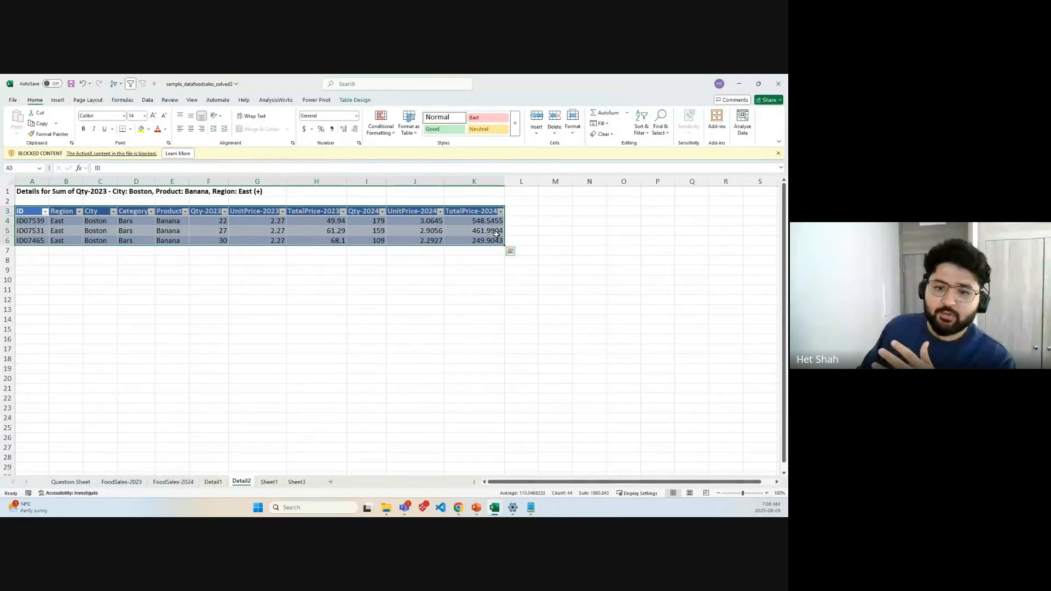
click(271, 481)
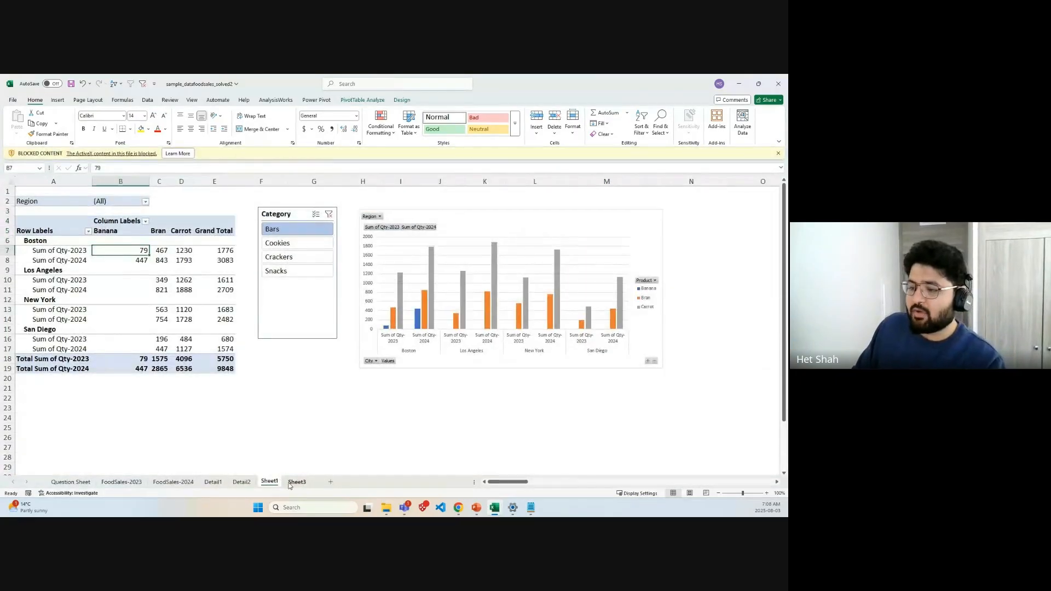
click(241, 482)
click(221, 483)
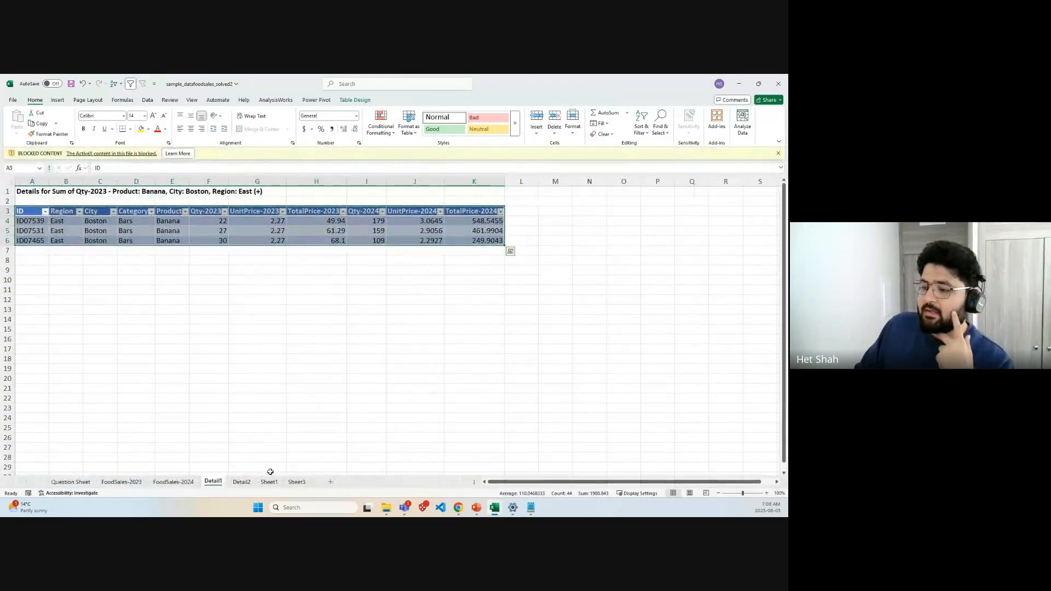
click(244, 483)
click(268, 481)
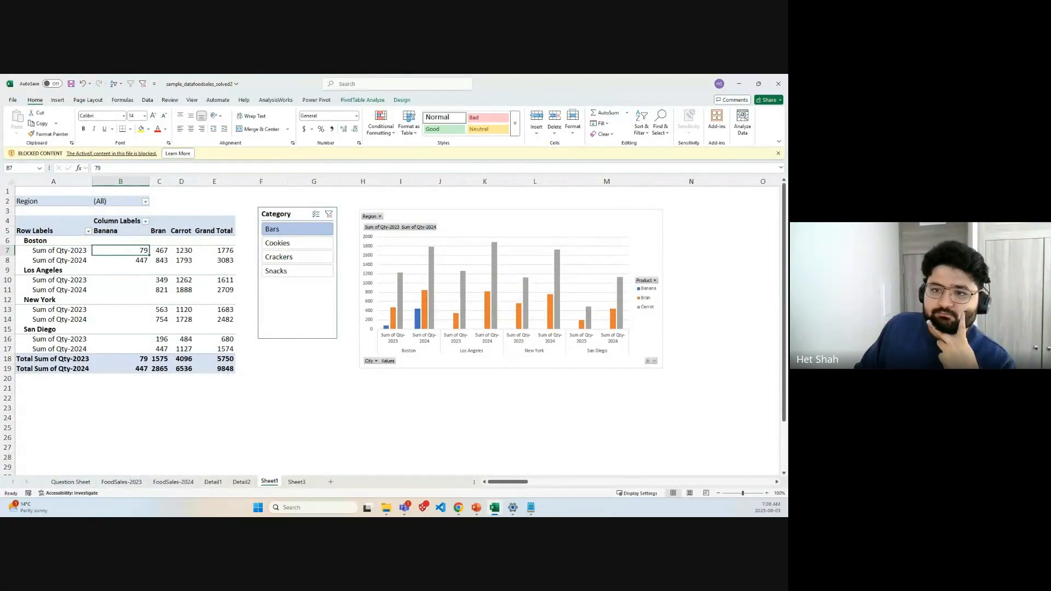
key(alt+Tab)
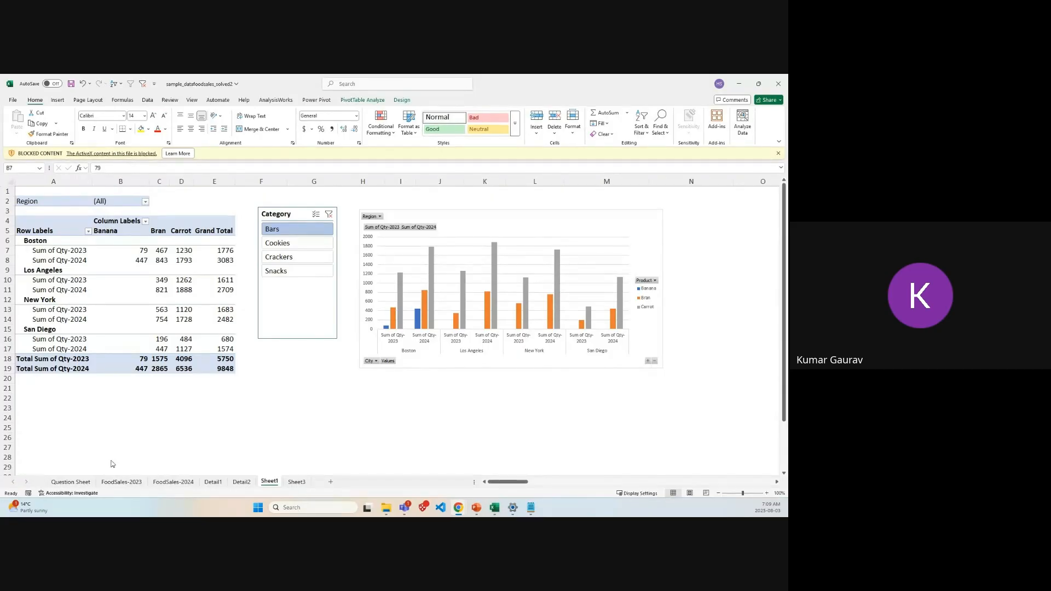
Step: Create an empty PivotTable on a new worksheet from the combined 2023 and 2024 sales data in Sheet3, range B2:L239
click(163, 483)
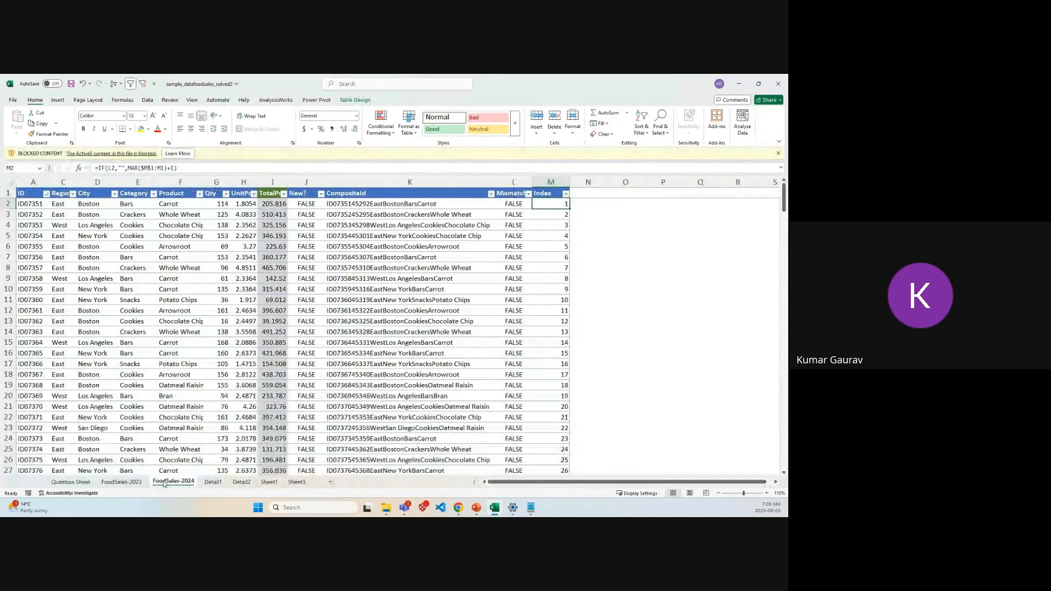
click(396, 300)
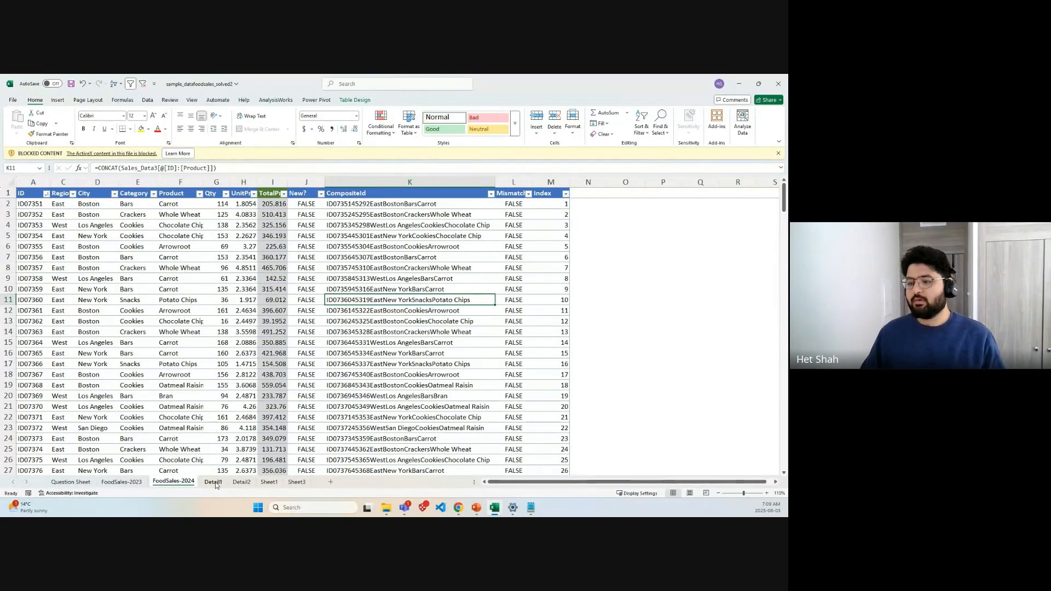
click(296, 482)
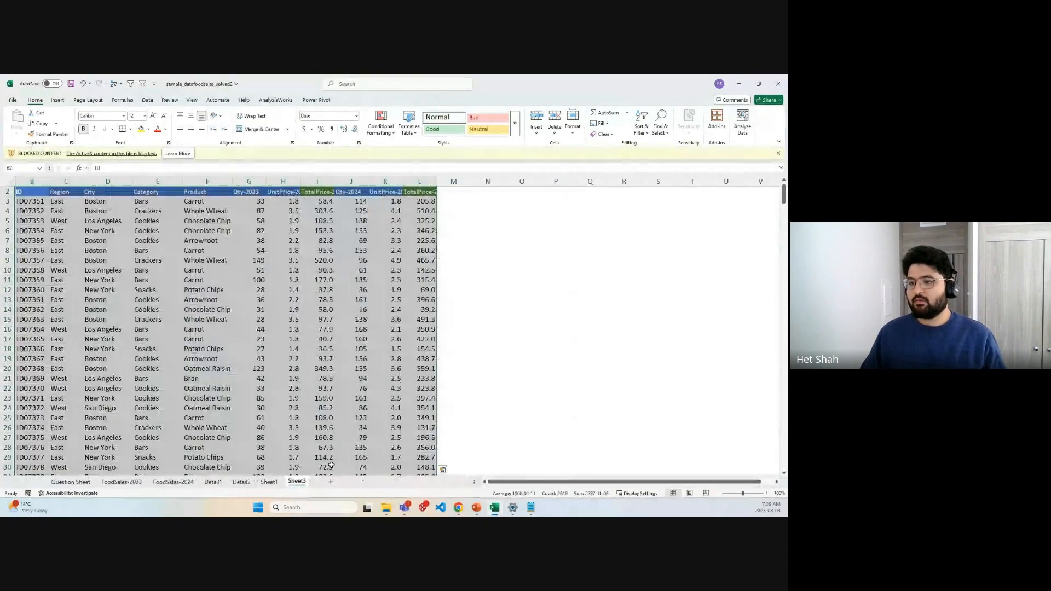
click(571, 252)
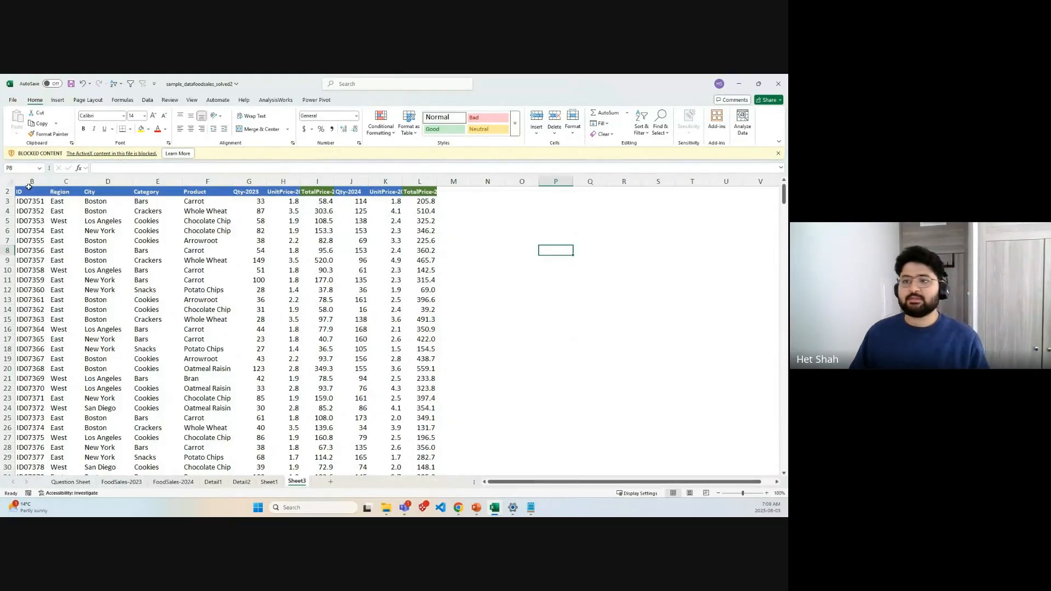
drag(29, 189, 417, 417)
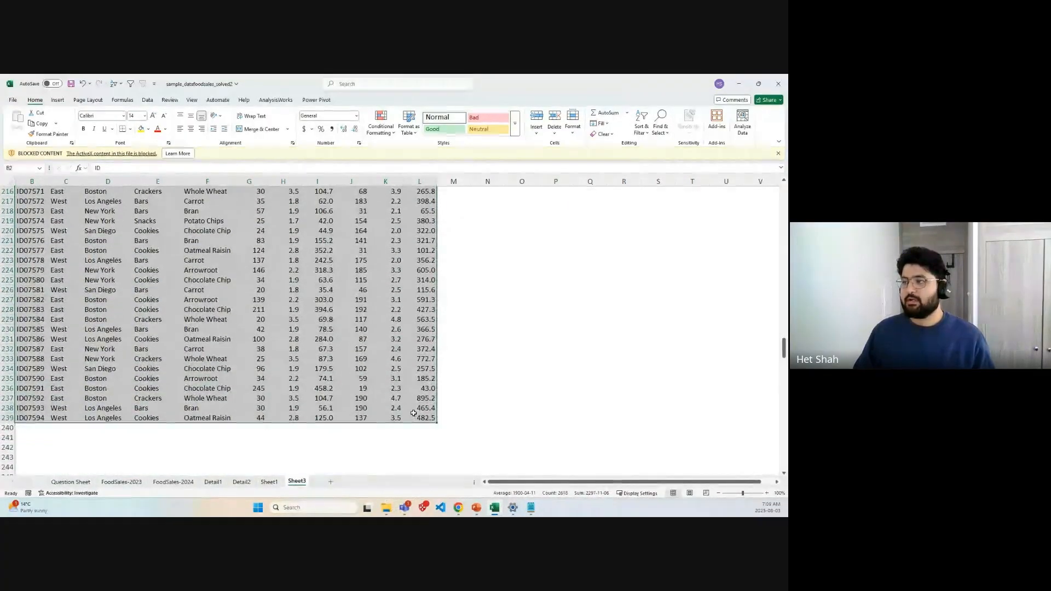
click(58, 100)
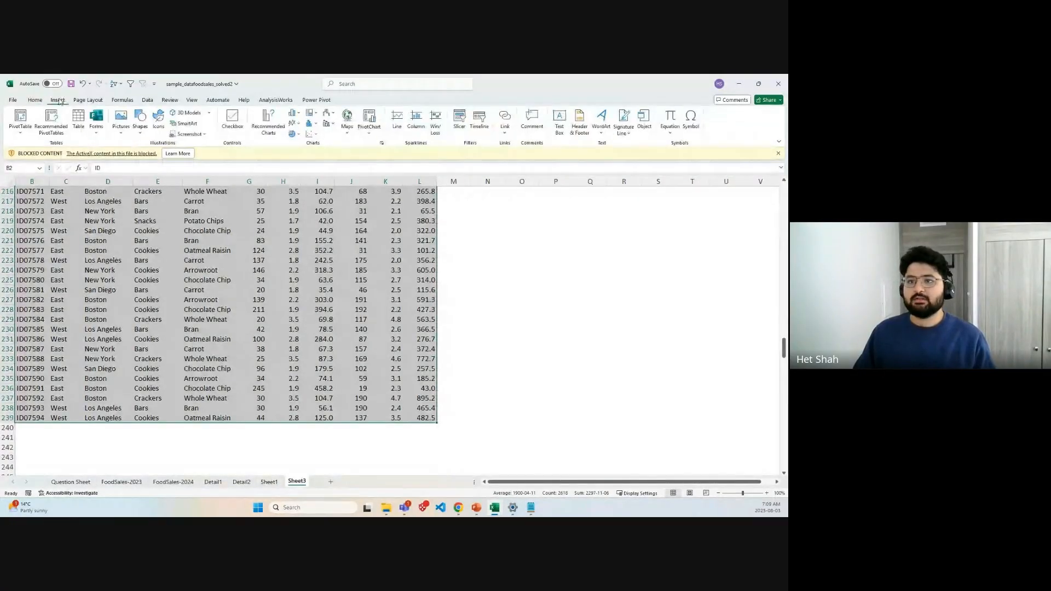
click(20, 130)
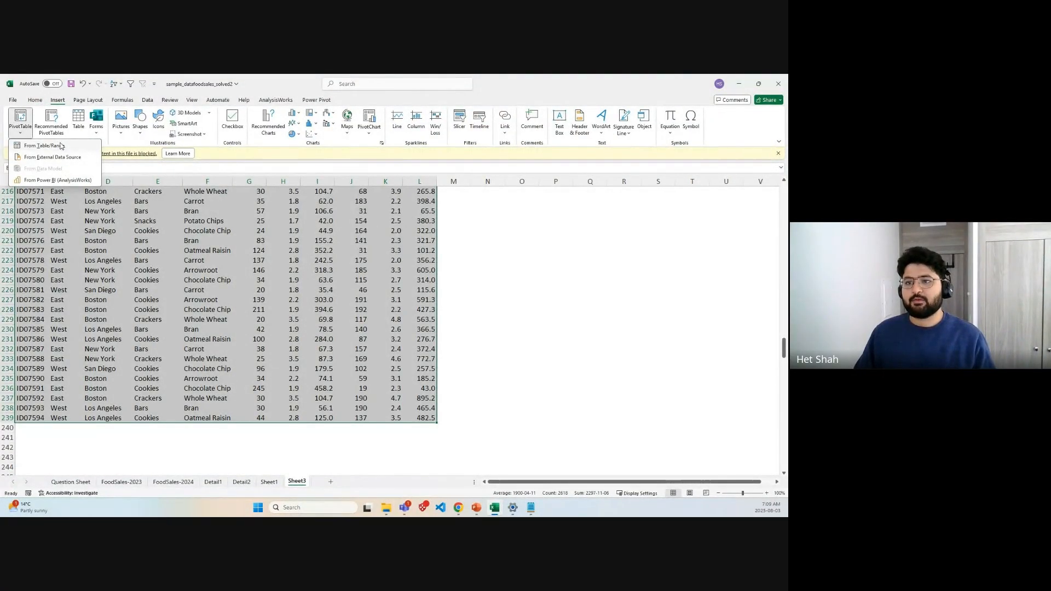
click(44, 145)
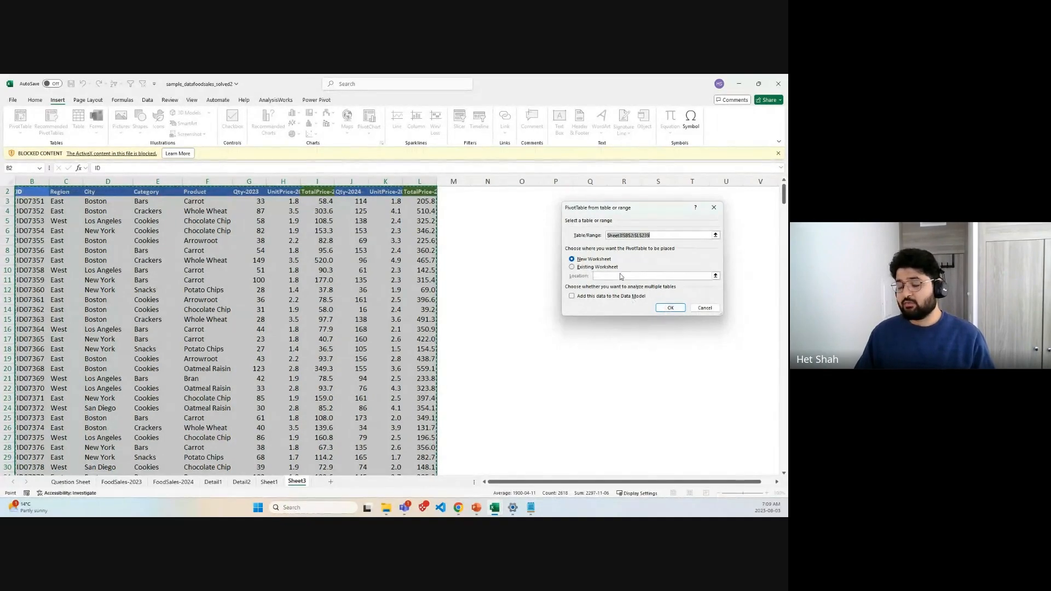
click(665, 309)
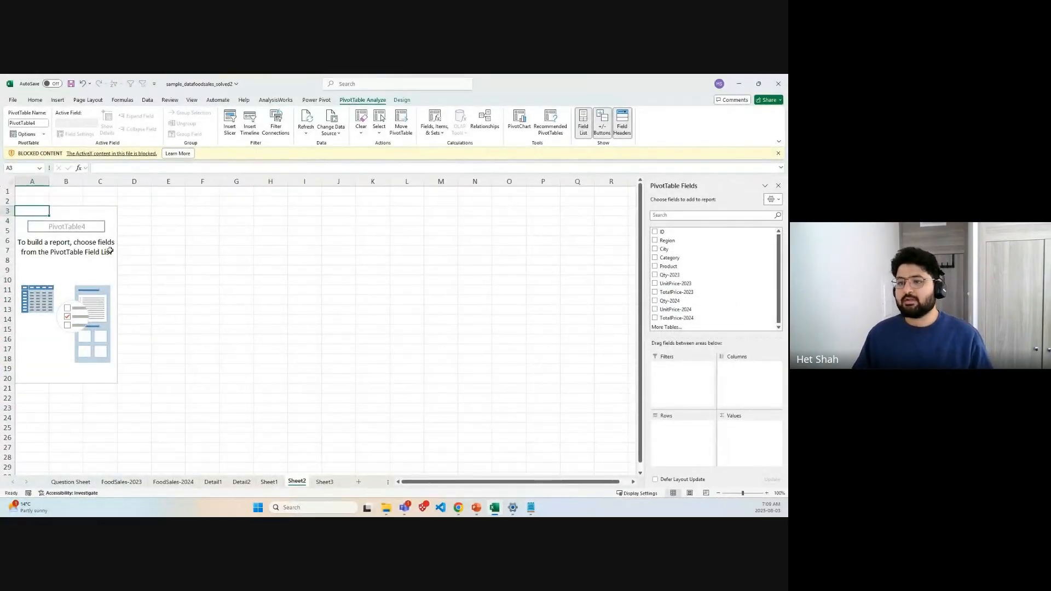
click(84, 268)
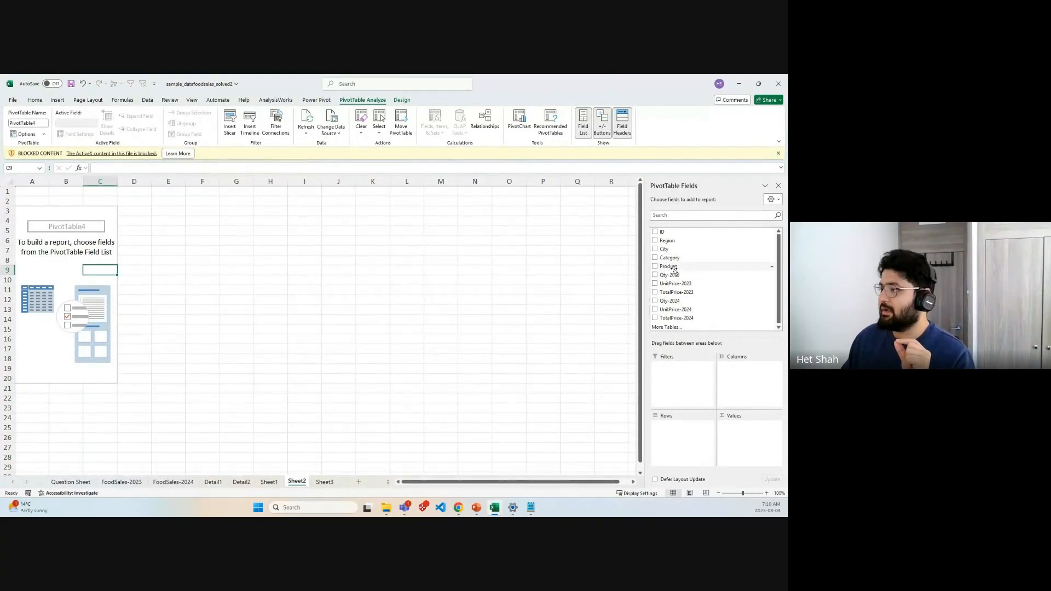
Step: Lay out the PivotTable with City as rows, Product as columns, Category as the report filter and Sum of Qty-2024 as values
drag(675, 268, 733, 374)
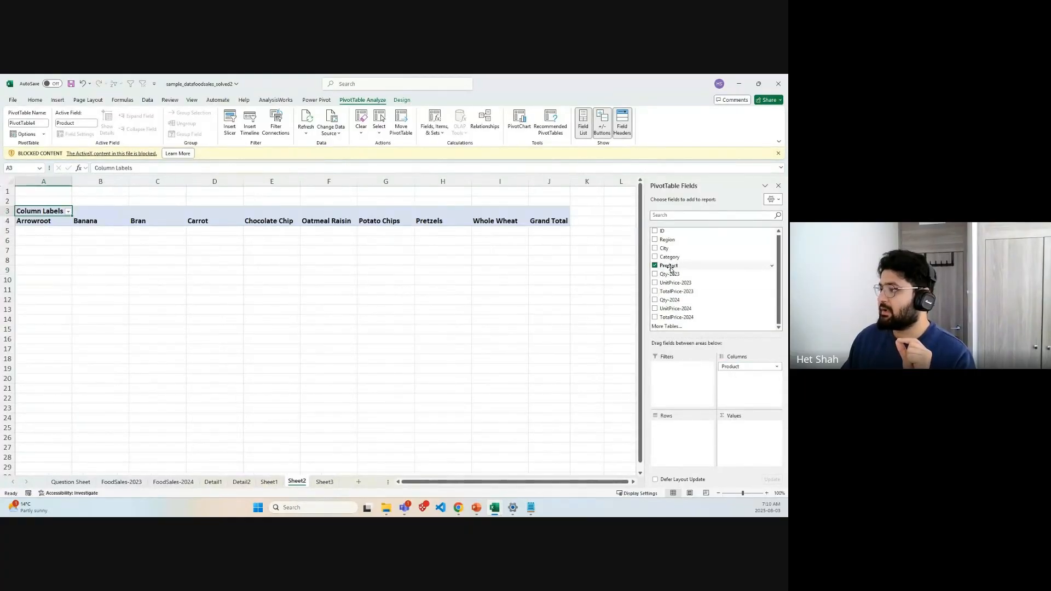
drag(672, 259, 664, 425)
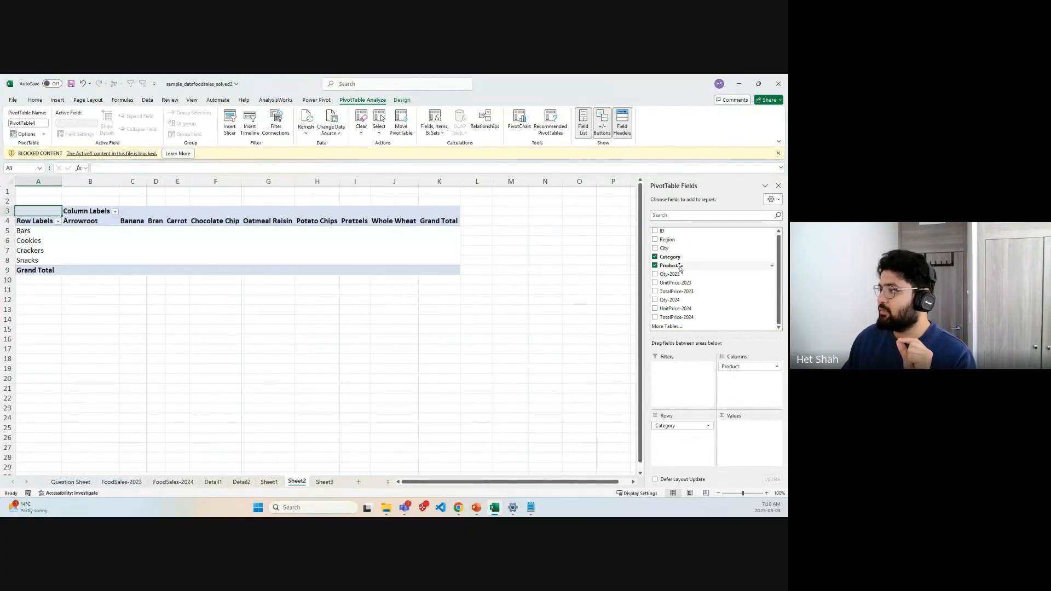
drag(671, 249, 667, 378)
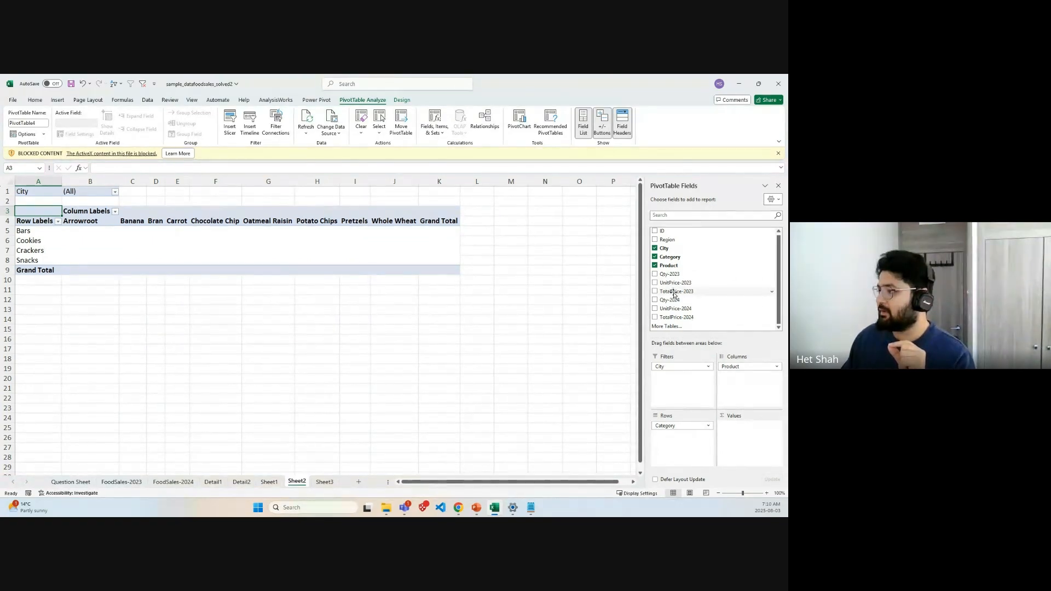
drag(674, 301, 667, 374)
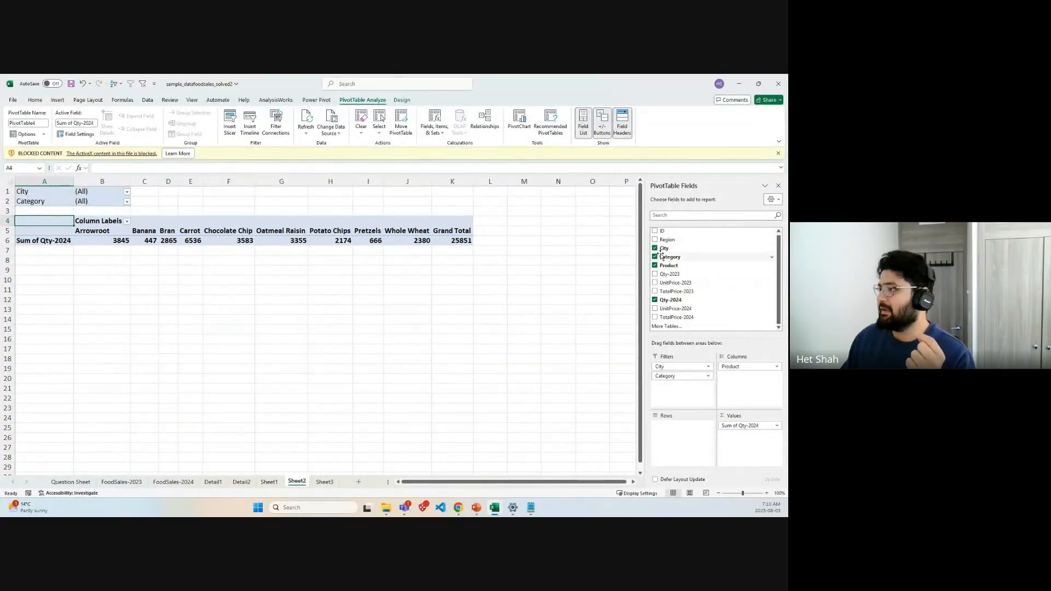
drag(673, 366, 674, 436)
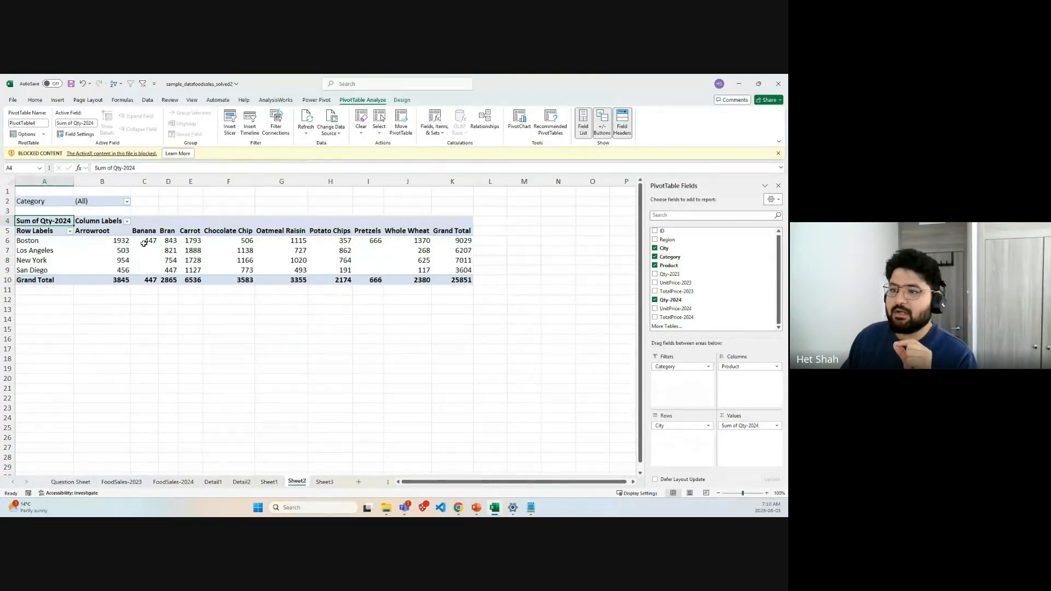
drag(146, 241, 151, 274)
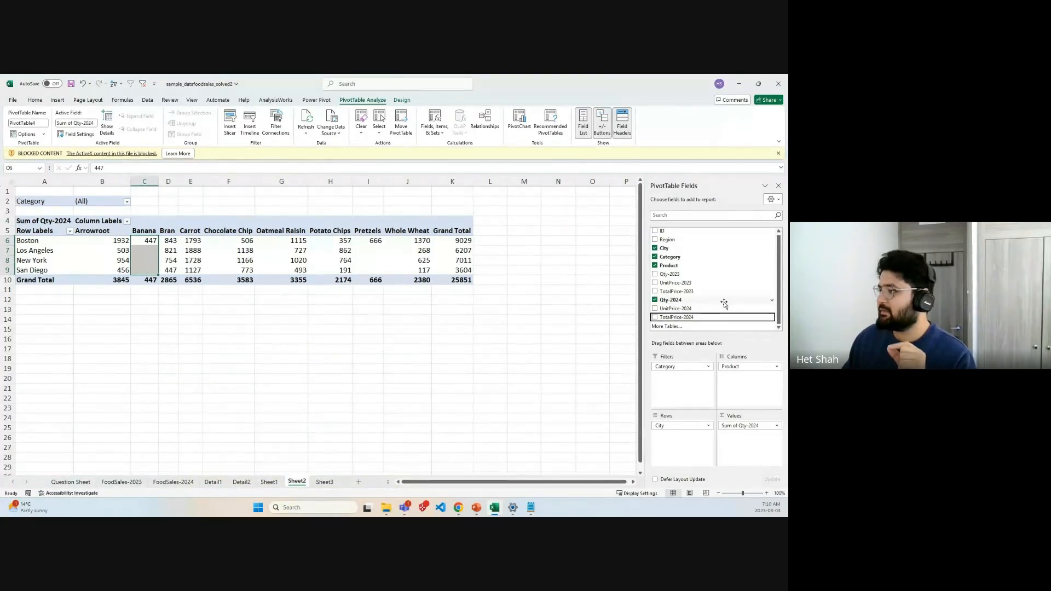
click(626, 328)
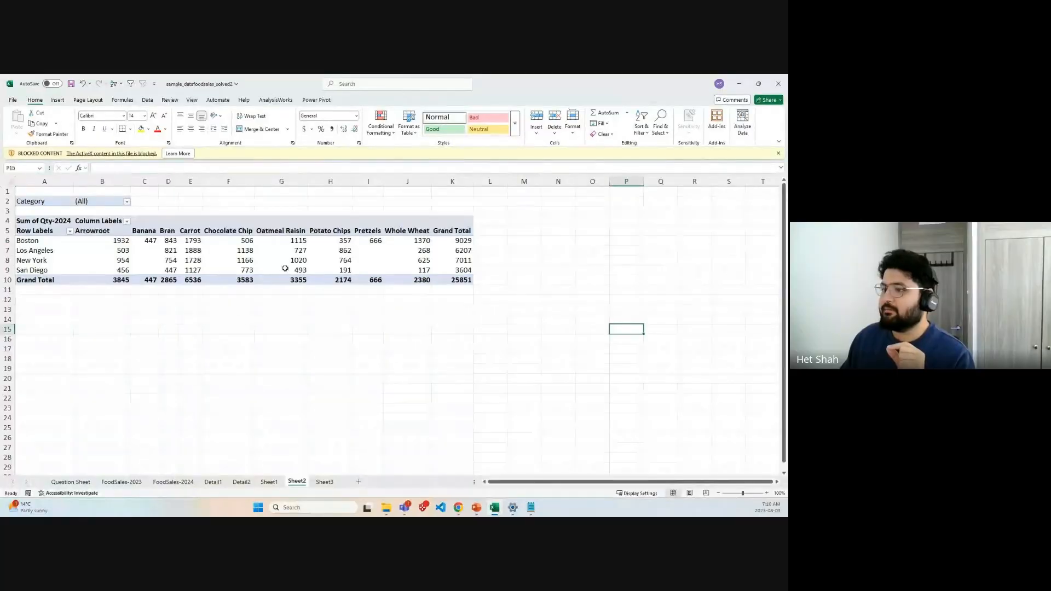
Step: Close the field list, insert a Category slicer for the PivotTable, and place it beside the table
click(241, 261)
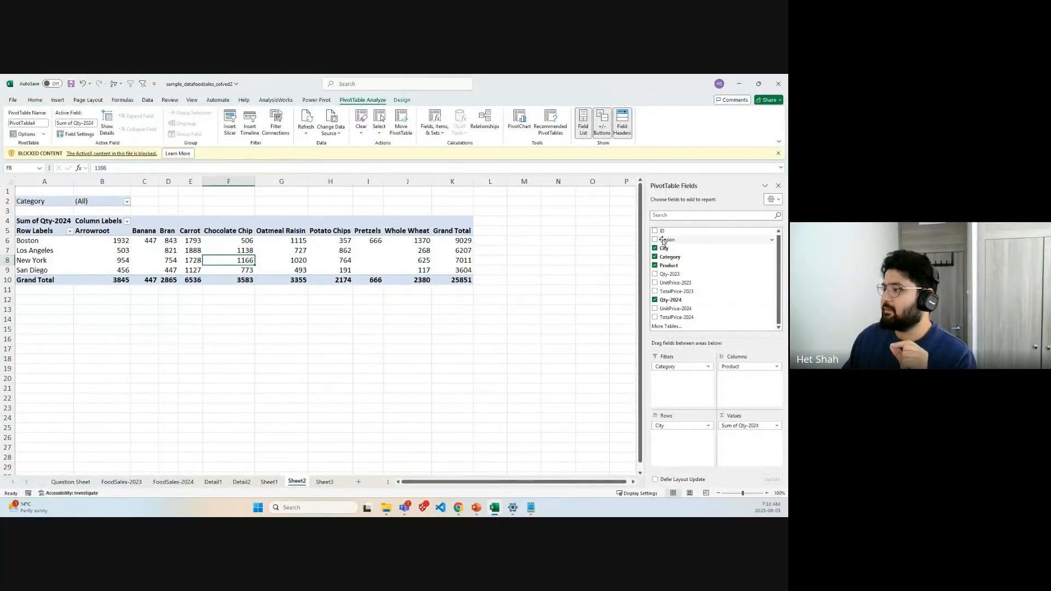
click(778, 186)
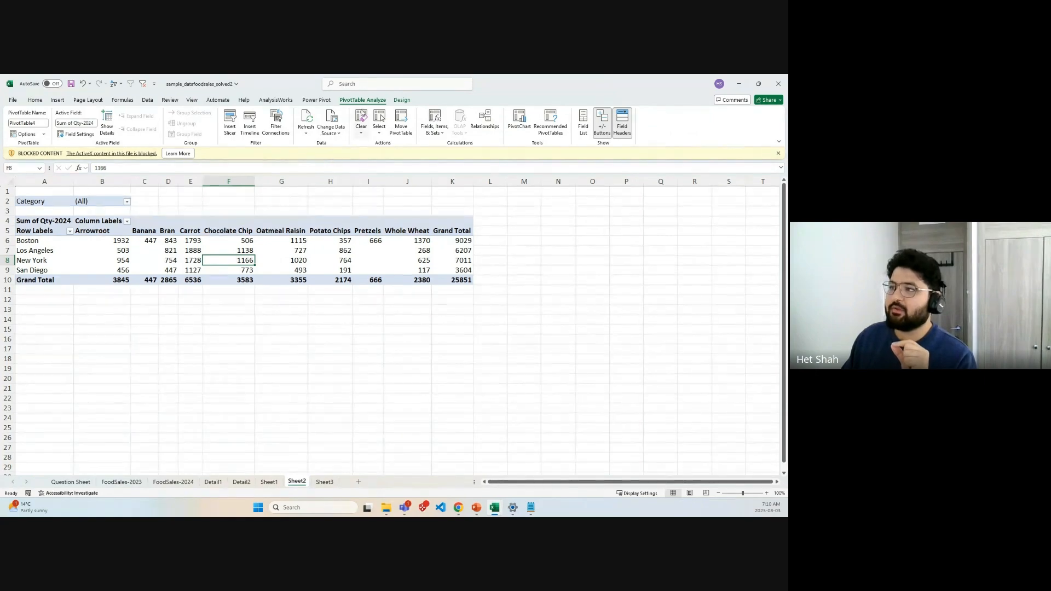
double_click(369, 103)
click(367, 104)
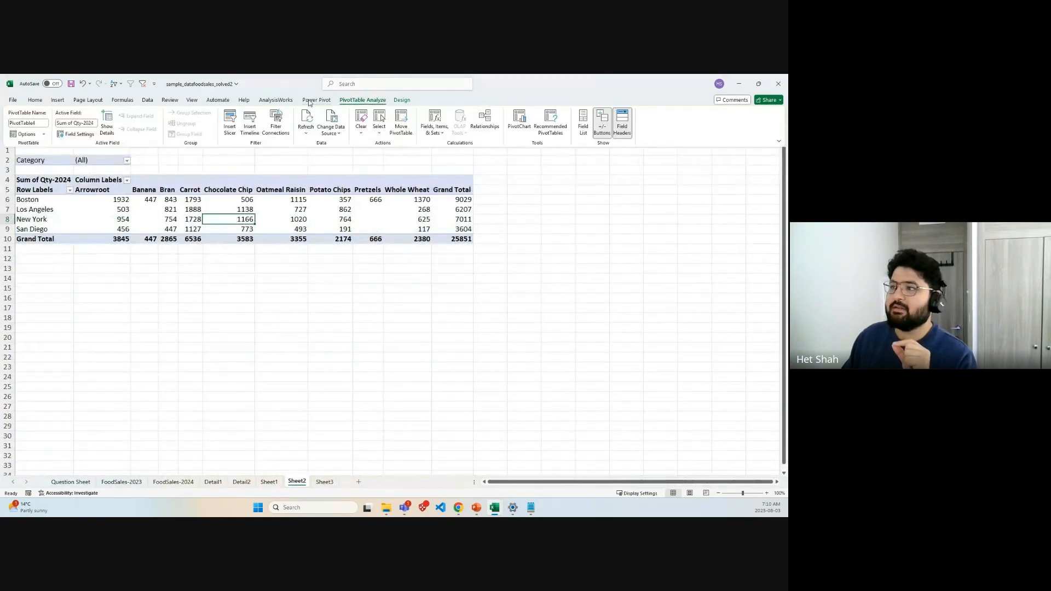
click(230, 123)
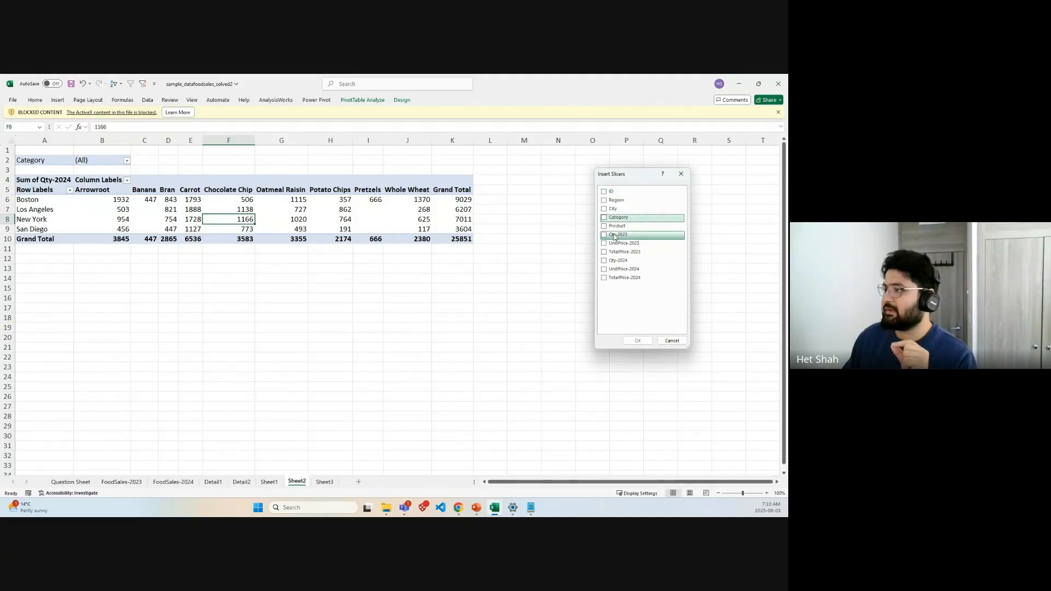
click(605, 219)
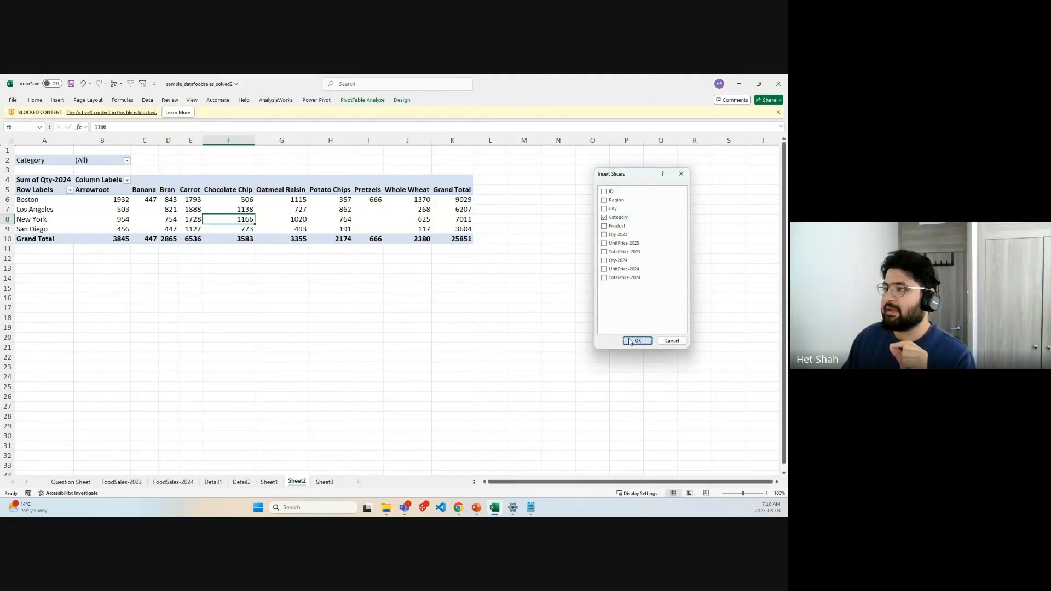
click(637, 340)
drag(402, 269, 547, 191)
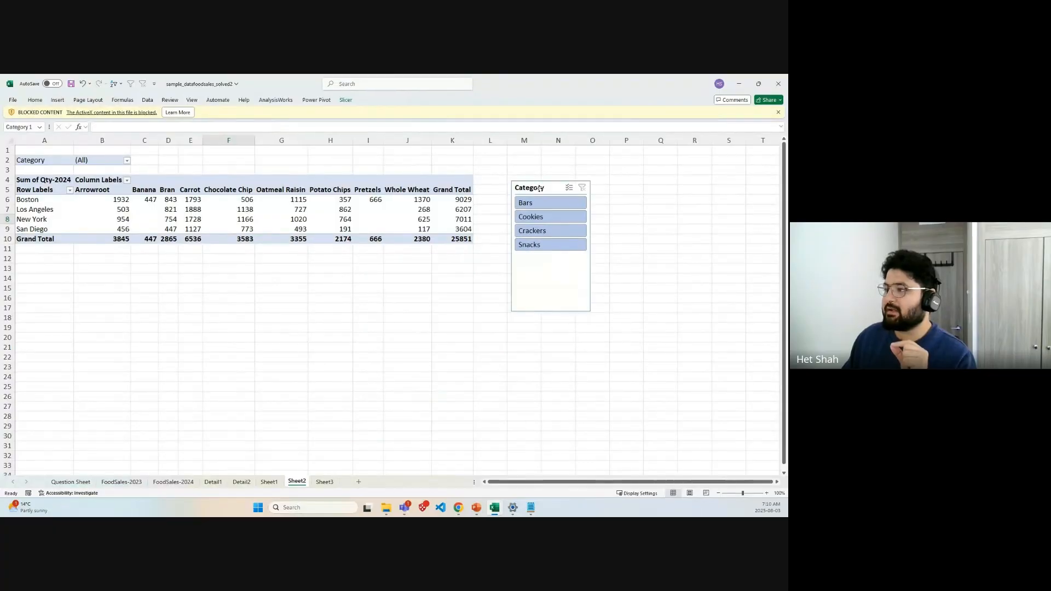
Step: Filter the PivotTable with the Category slicer to Bars, switch it to Cookies, and move the slicer closer to the table
click(540, 205)
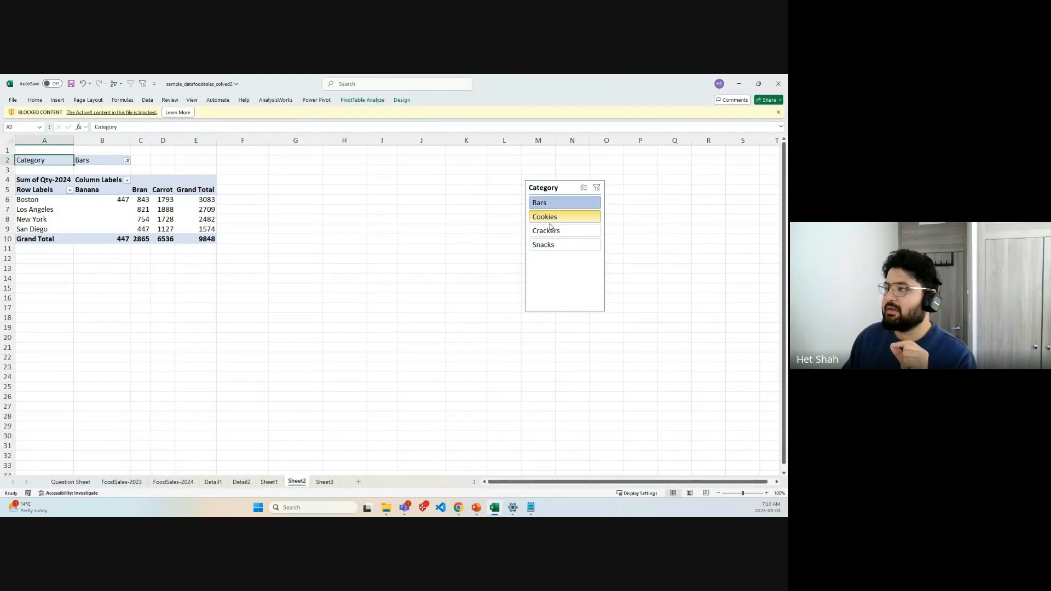
click(543, 217)
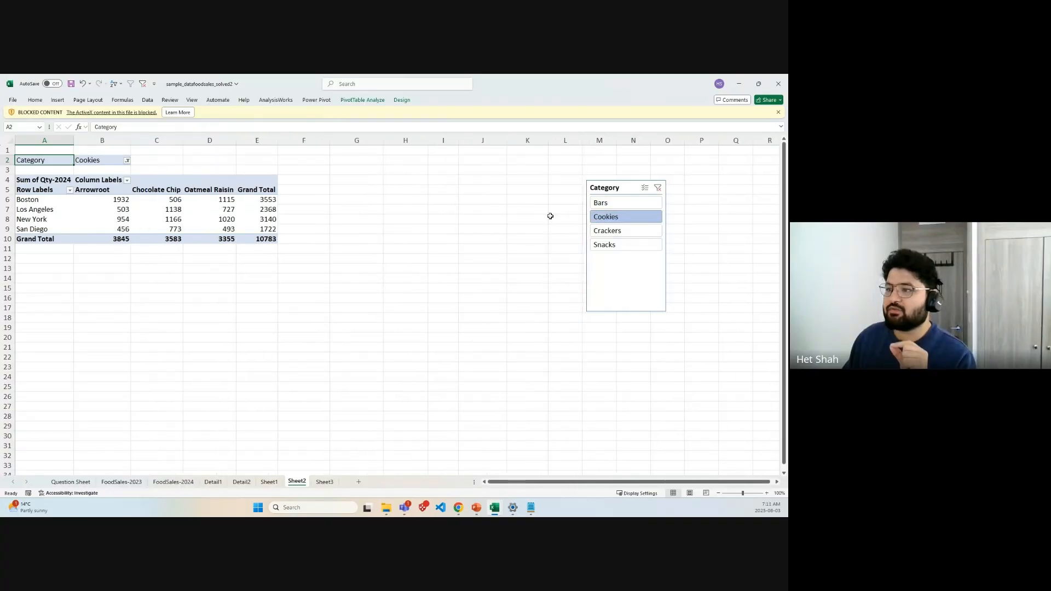
drag(597, 190, 332, 178)
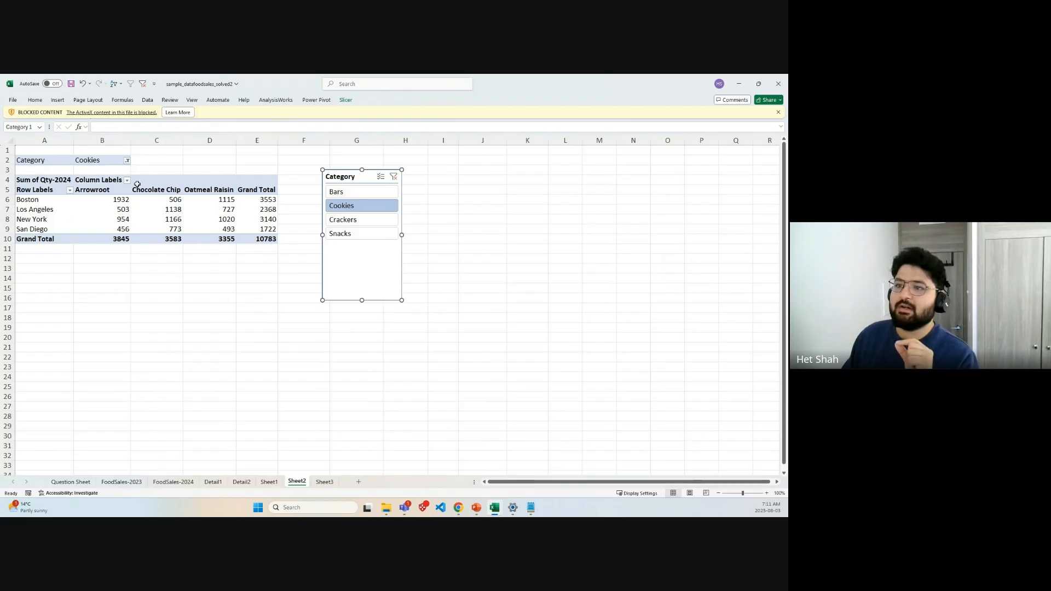
Step: Reopen the PivotTable field list and add Qty-2023 to the values below Sum of Qty-2024
click(138, 213)
click(45, 190)
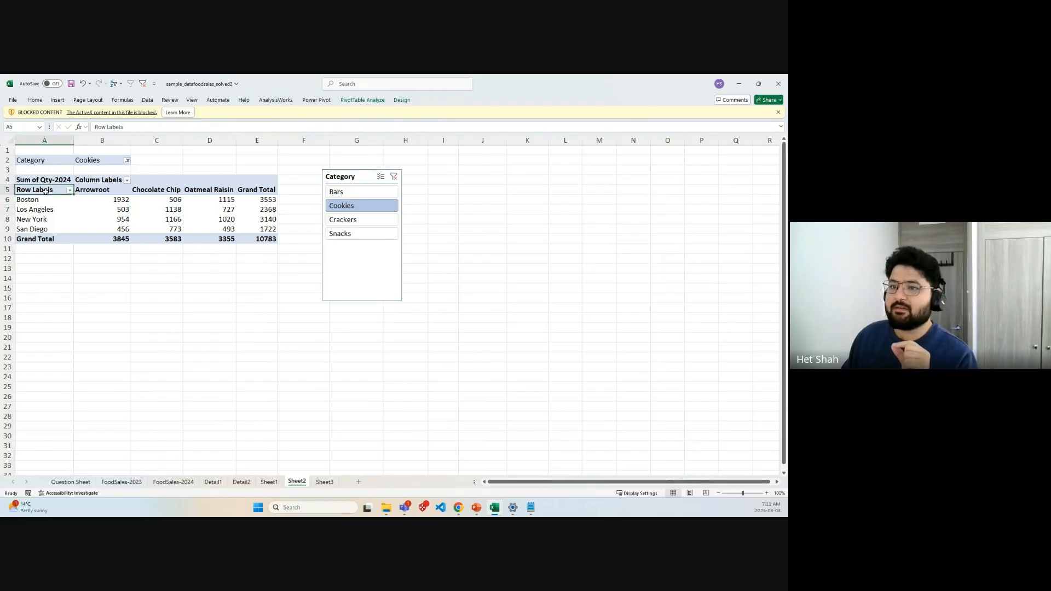
click(101, 211)
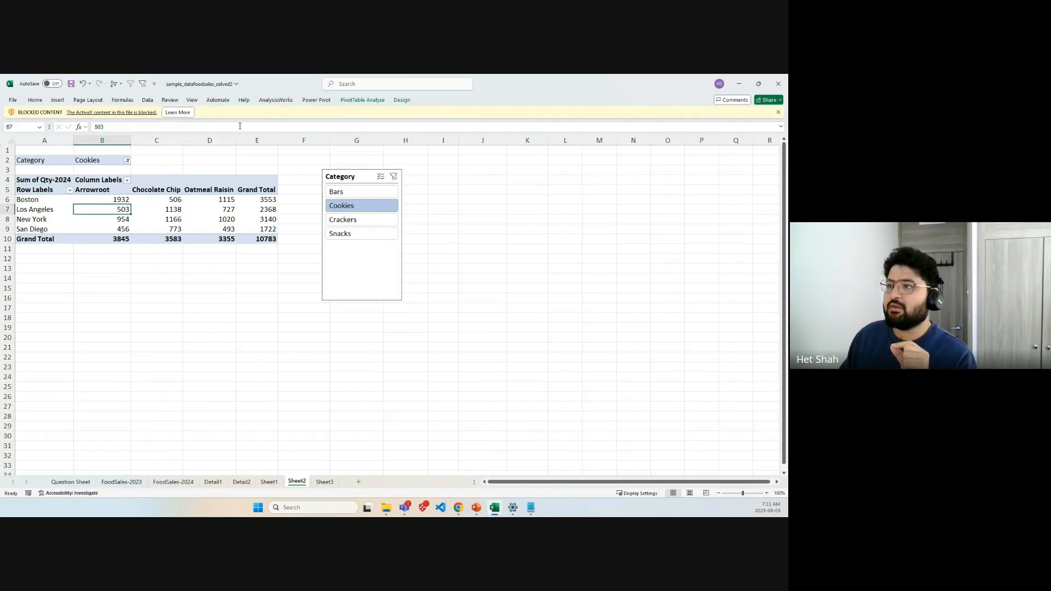
click(362, 99)
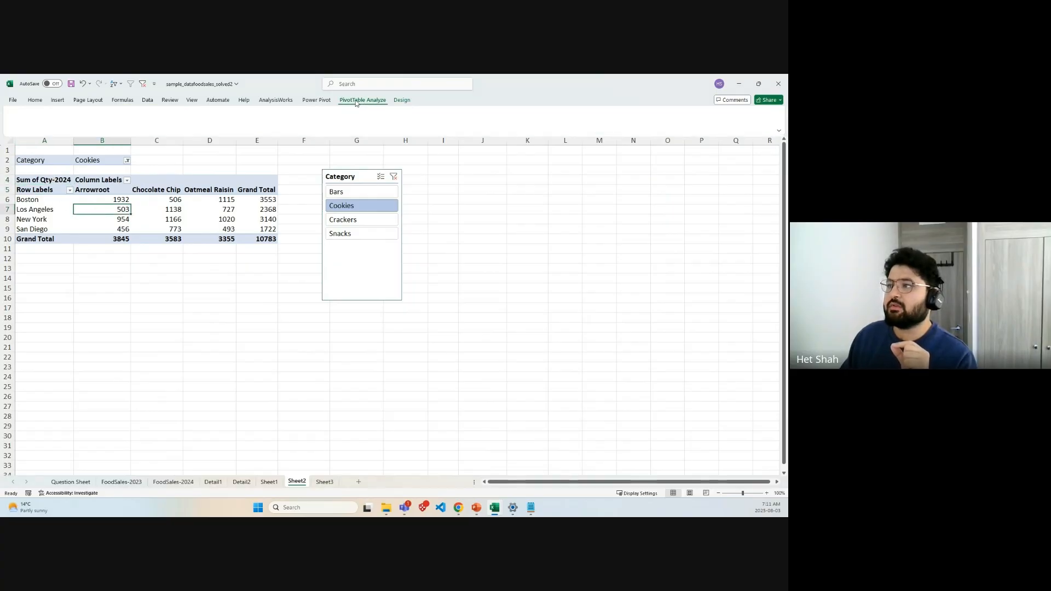
click(612, 122)
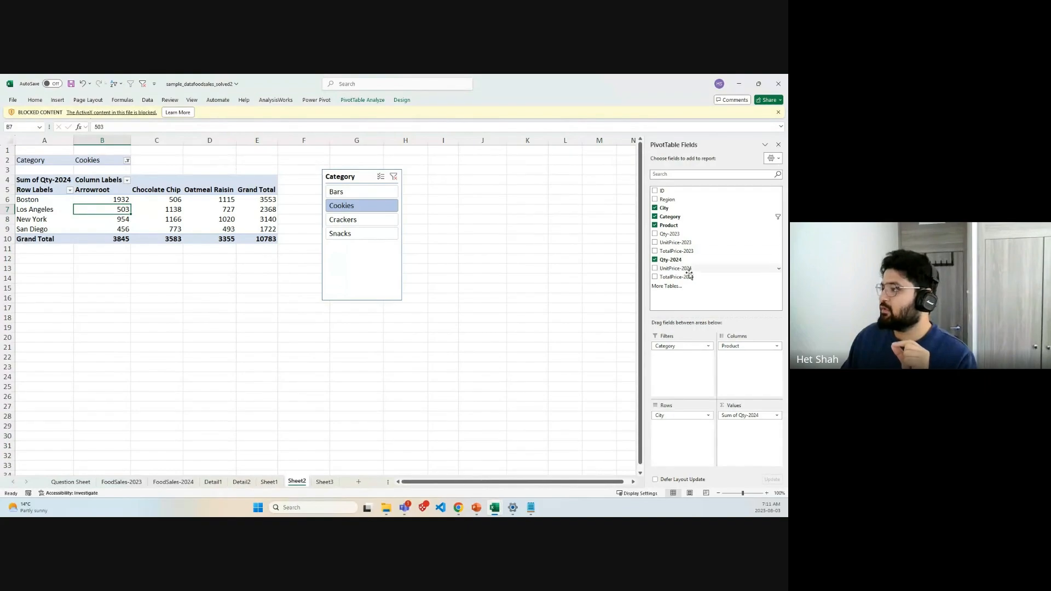
drag(676, 235, 745, 435)
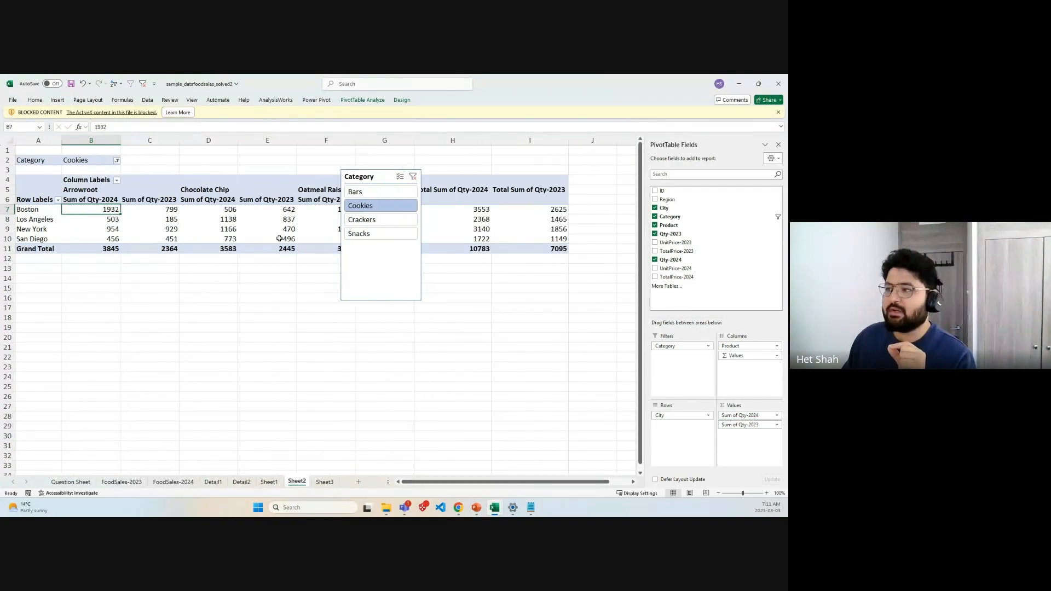
Step: Move the Category slicer below the PivotTable, and shift the Values field from columns to rows beneath City
drag(362, 182, 347, 282)
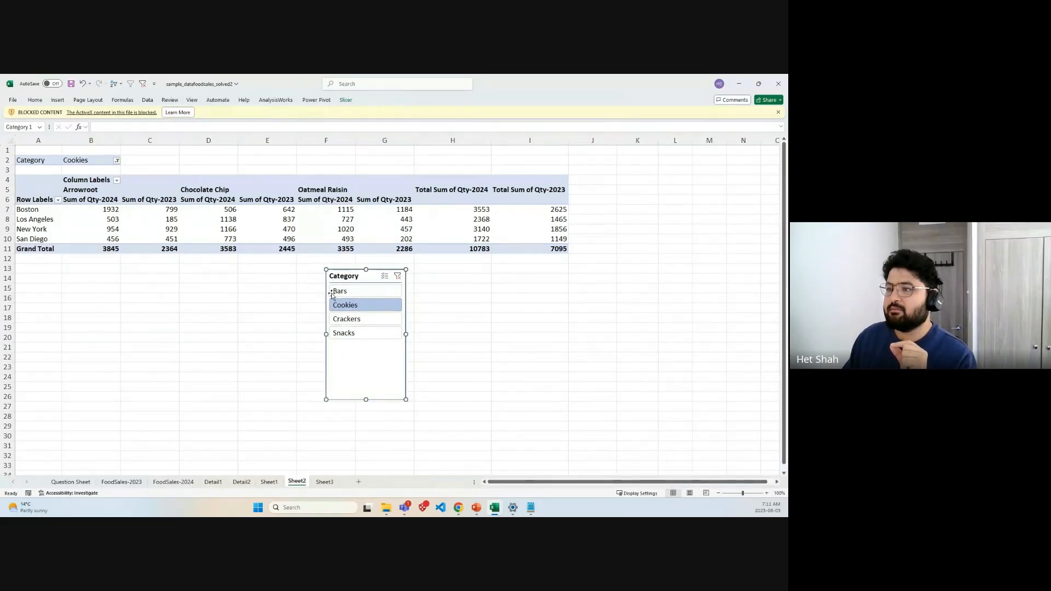
click(251, 200)
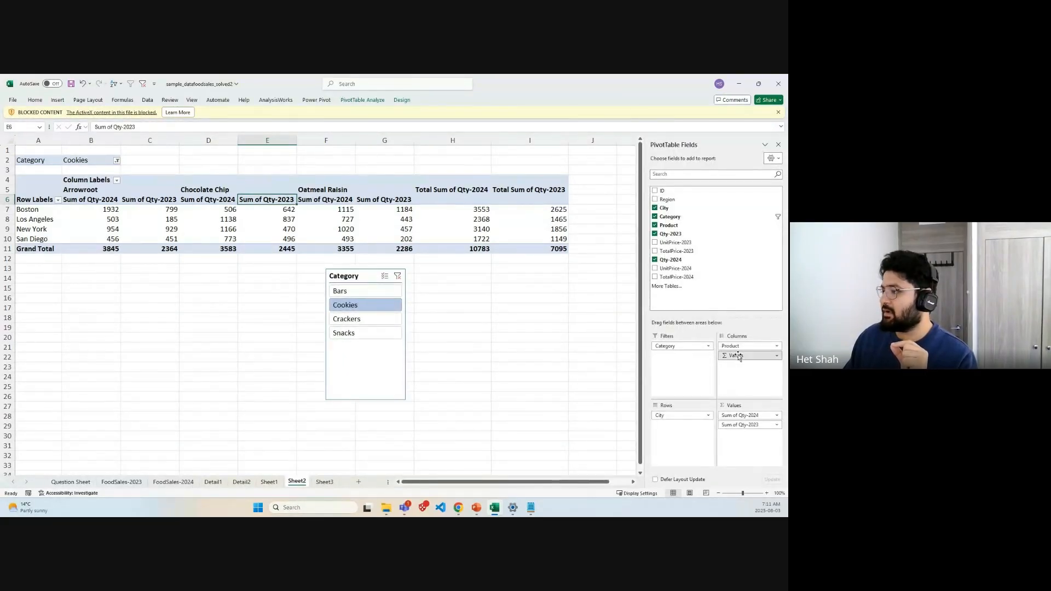
drag(738, 356, 679, 430)
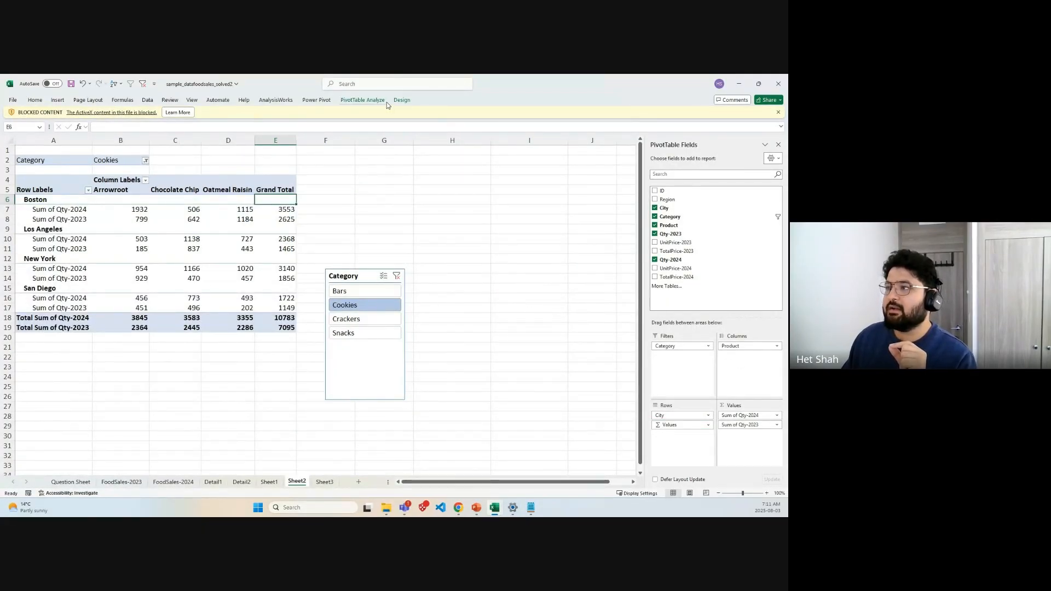
Step: Insert a Clustered Column PivotChart from the PivotTable and place it beside the table
click(365, 101)
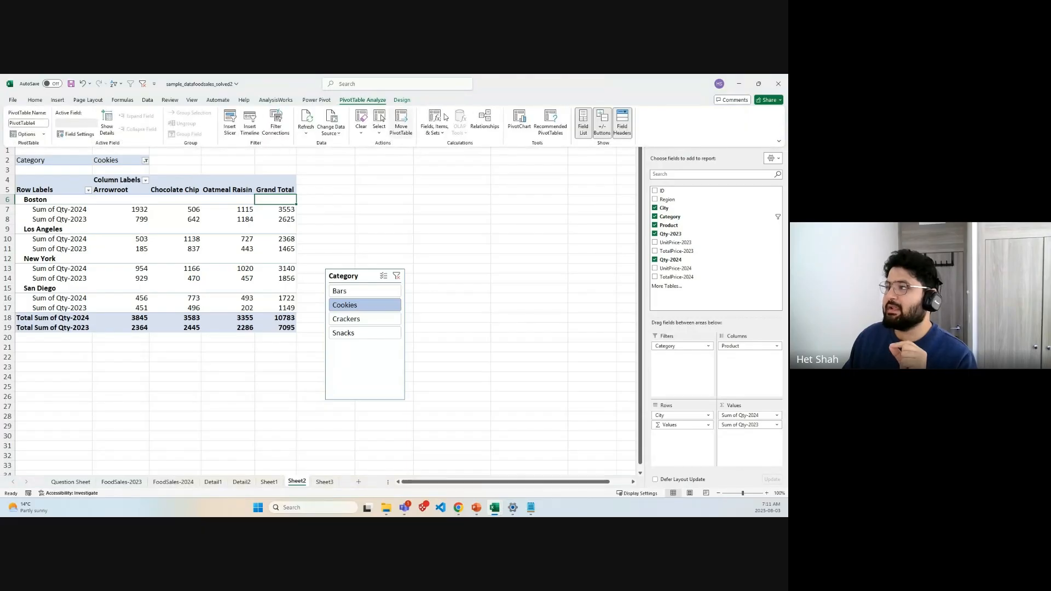
click(401, 100)
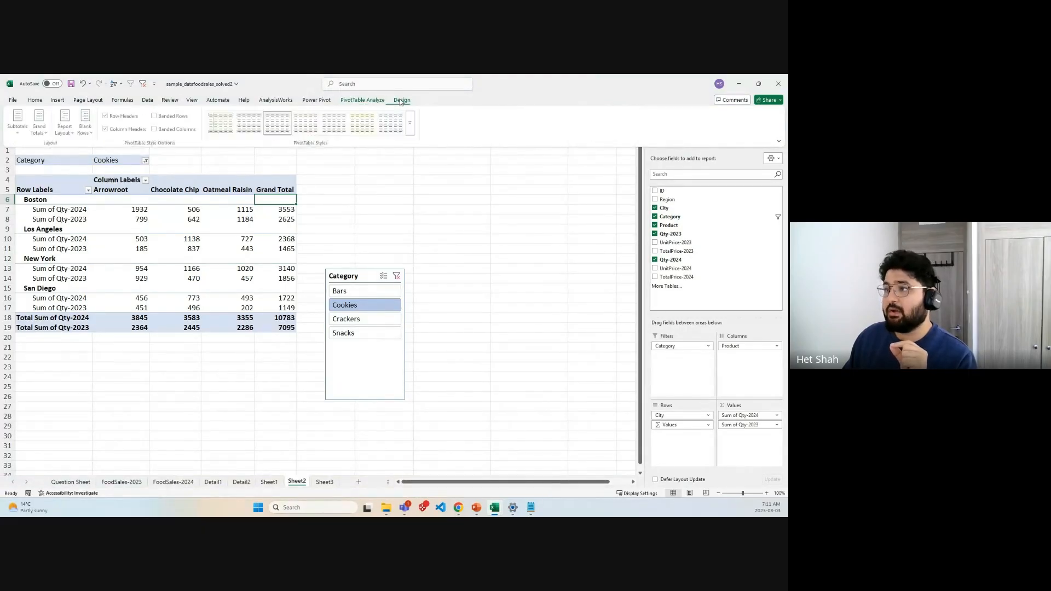
click(362, 100)
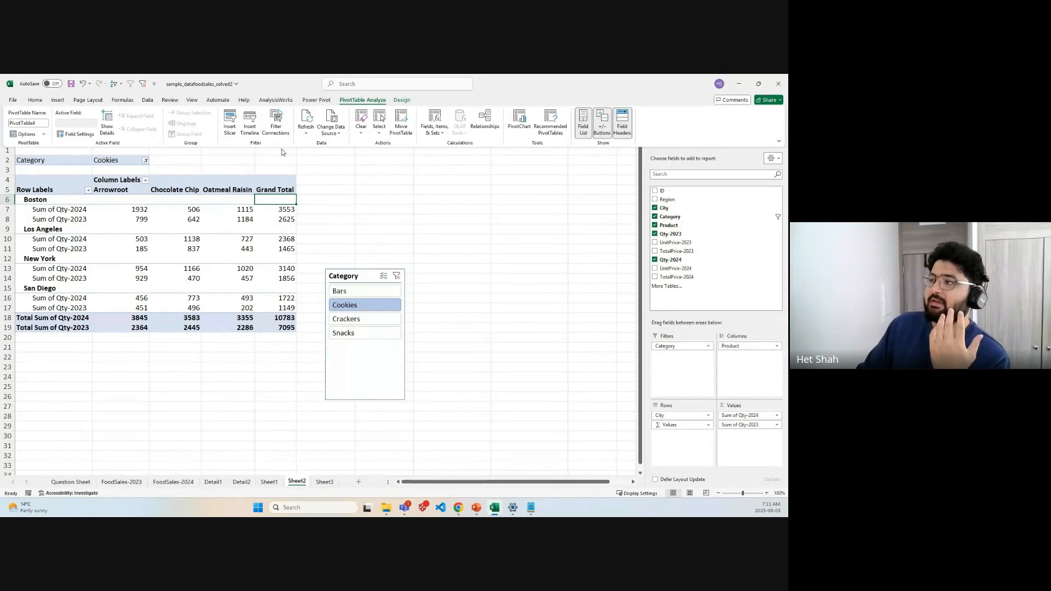
click(519, 124)
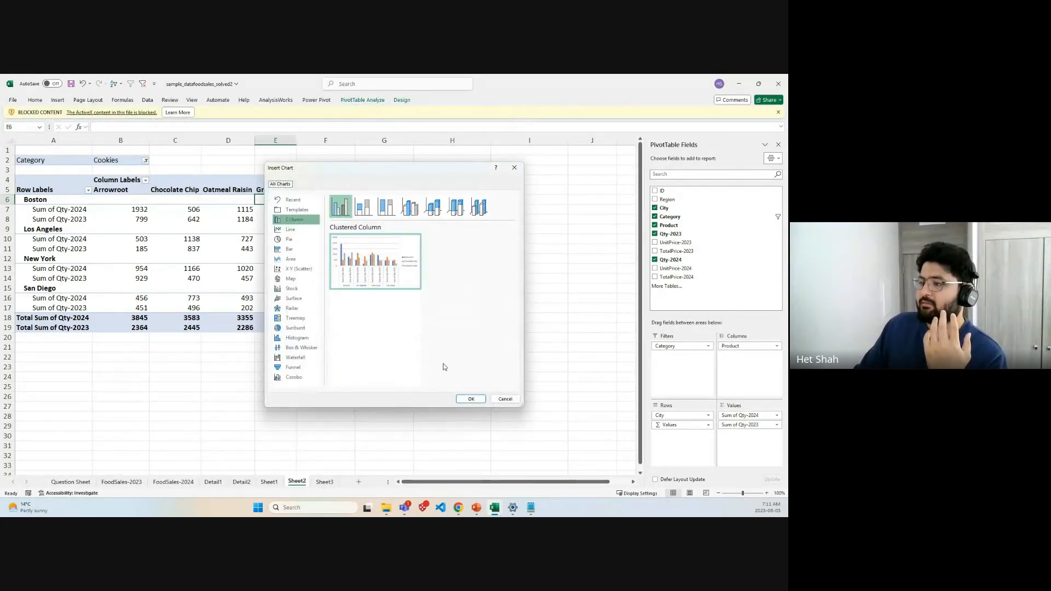
click(471, 399)
drag(371, 269, 485, 179)
Step: Move the Category slicer beneath the PivotTable, clear of the chart, and enlarge the PivotChart to about row 25
click(328, 277)
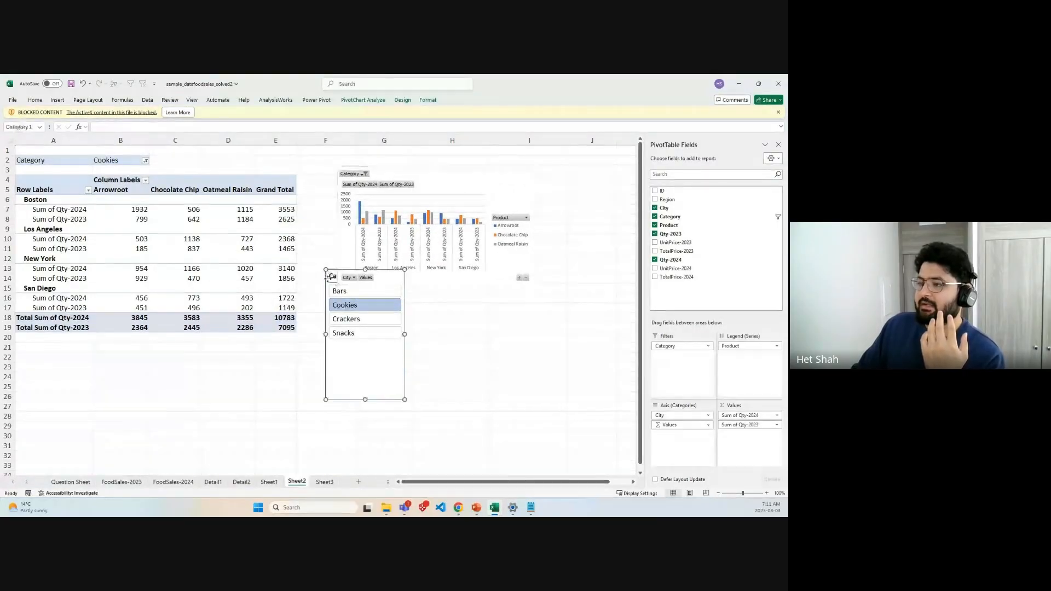
drag(327, 278, 64, 373)
click(502, 275)
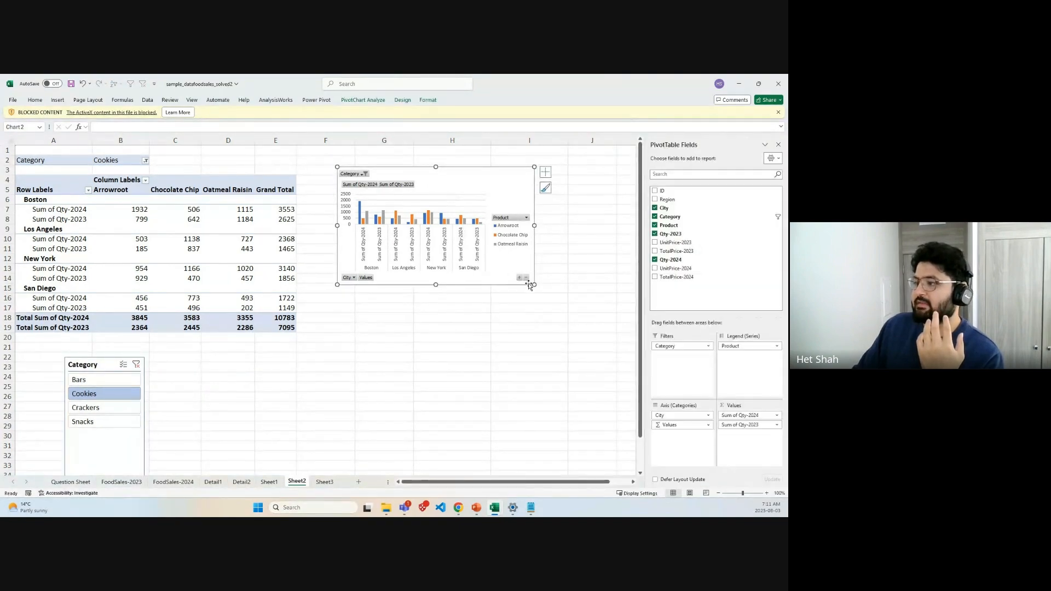
drag(531, 283, 591, 392)
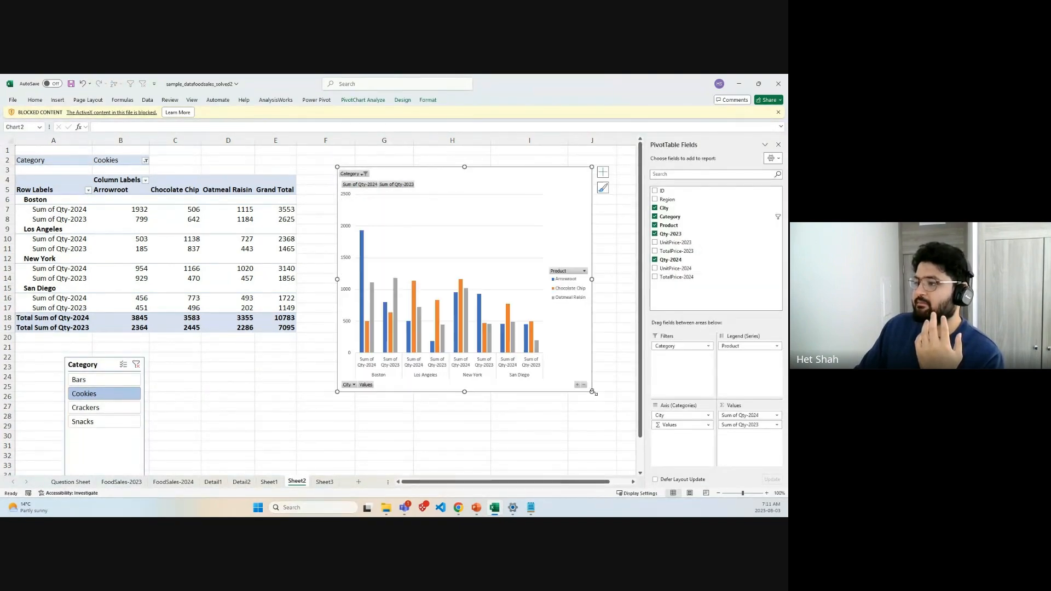
click(627, 306)
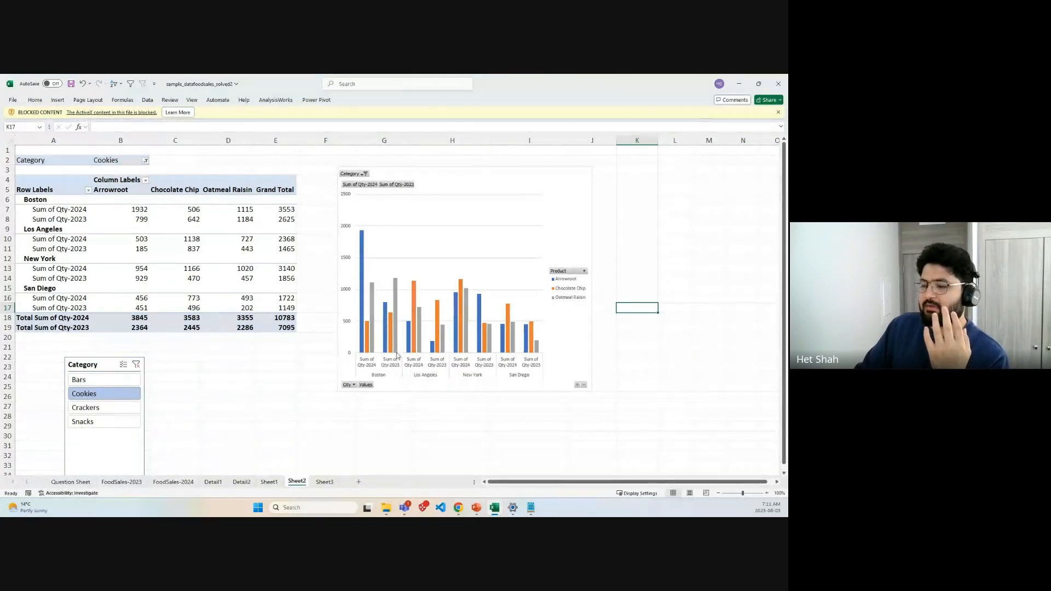
Step: Reorder the PivotChart's value fields so Sum of Qty-2023 comes before Sum of Qty-2024
click(366, 355)
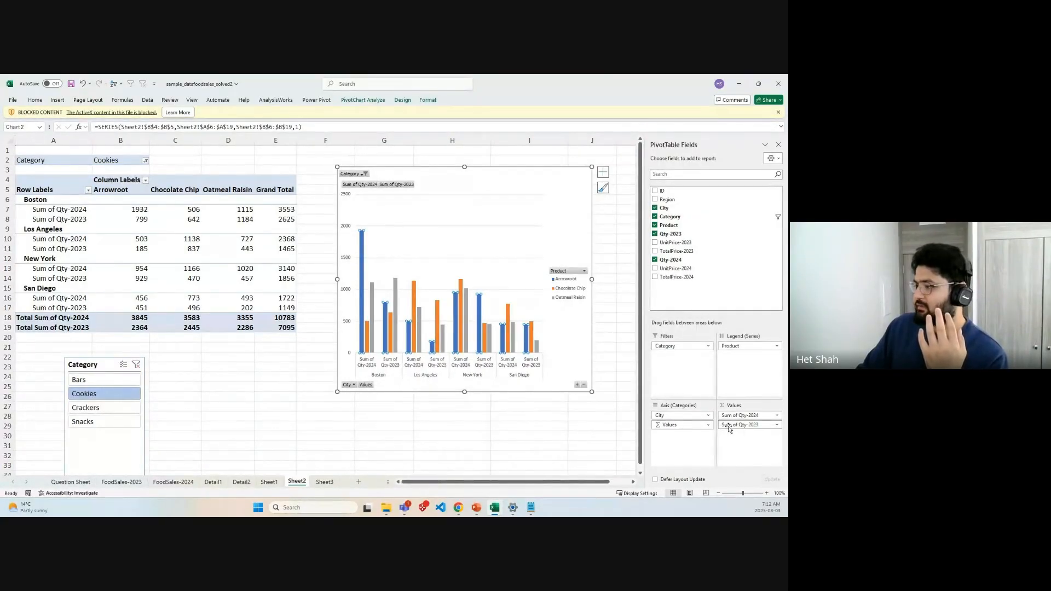
drag(730, 425, 733, 415)
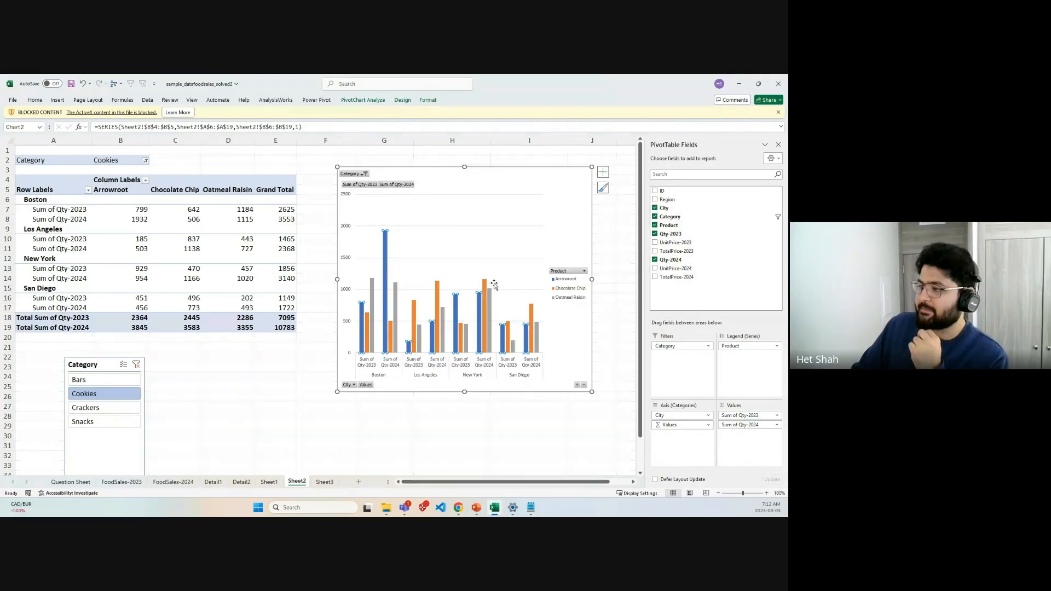
click(566, 223)
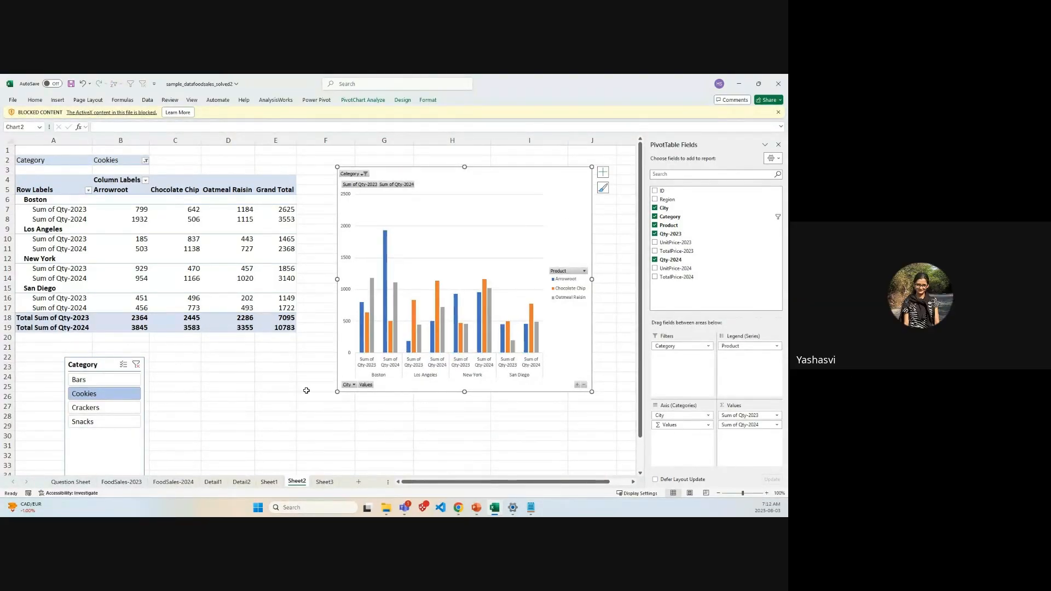
click(361, 100)
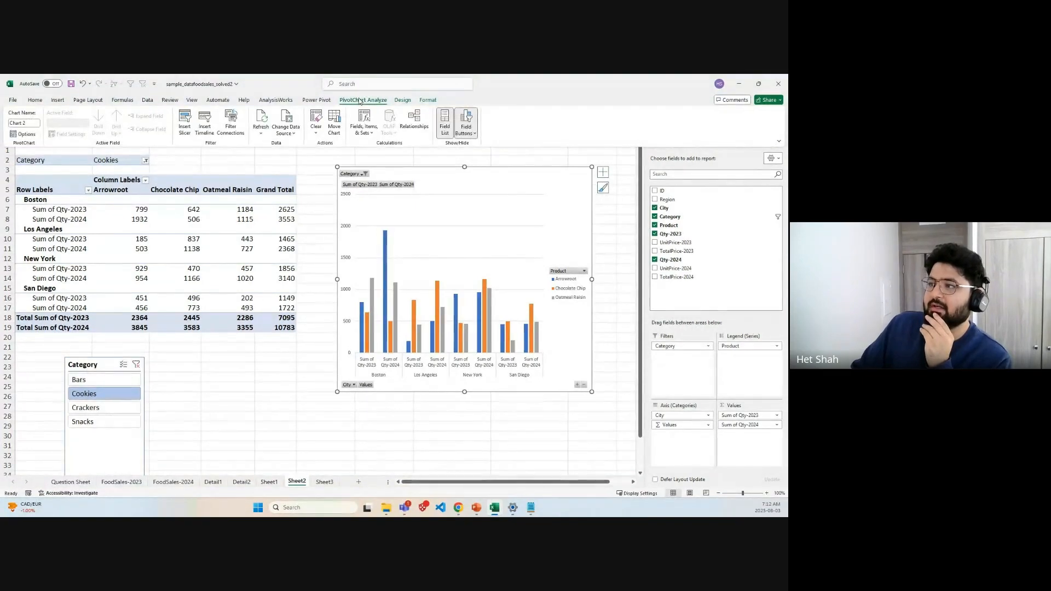
click(47, 208)
click(47, 206)
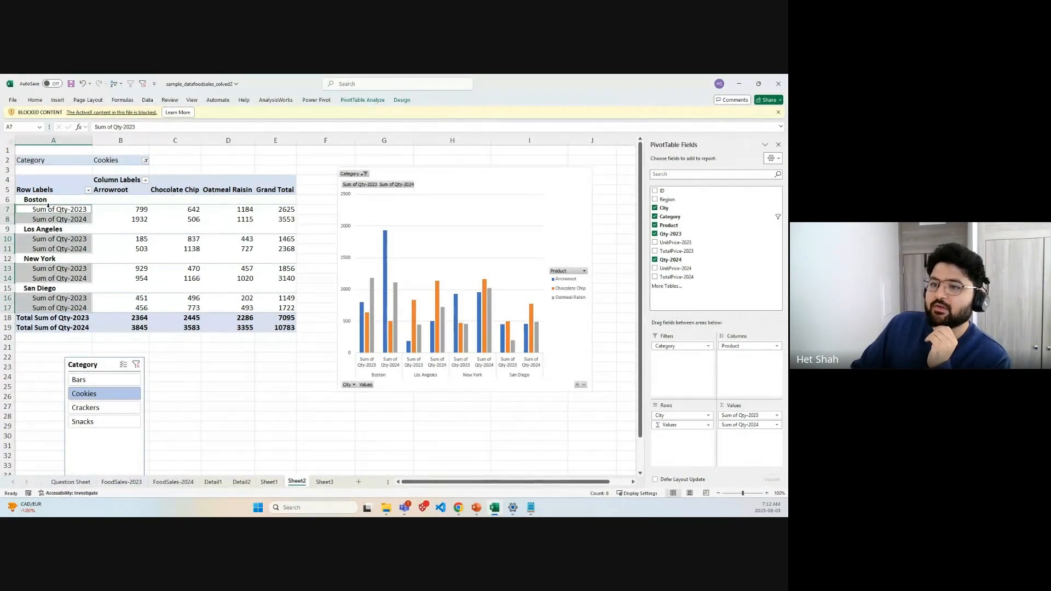
click(97, 228)
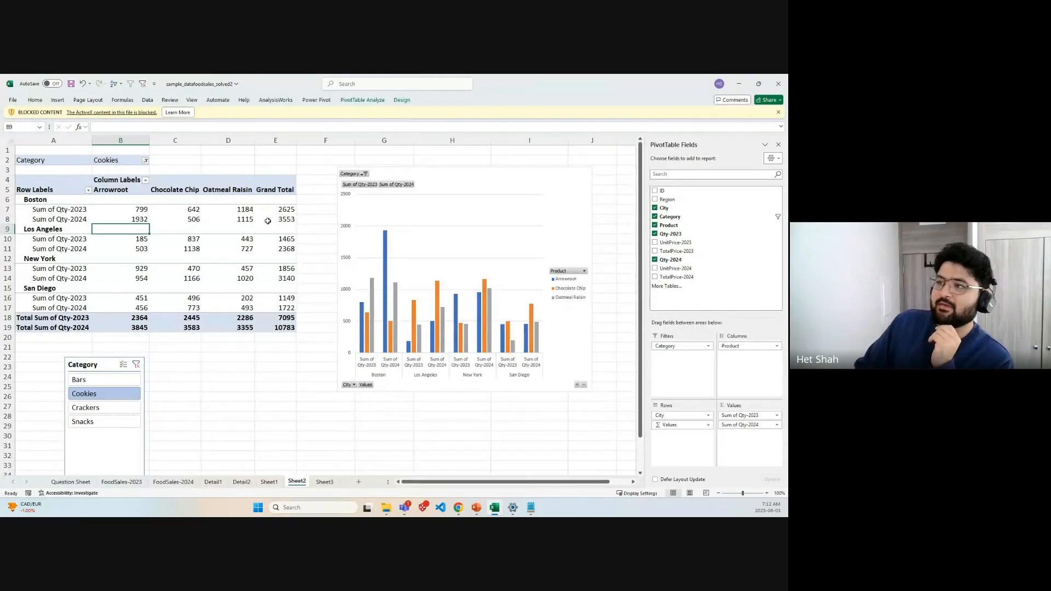
click(369, 101)
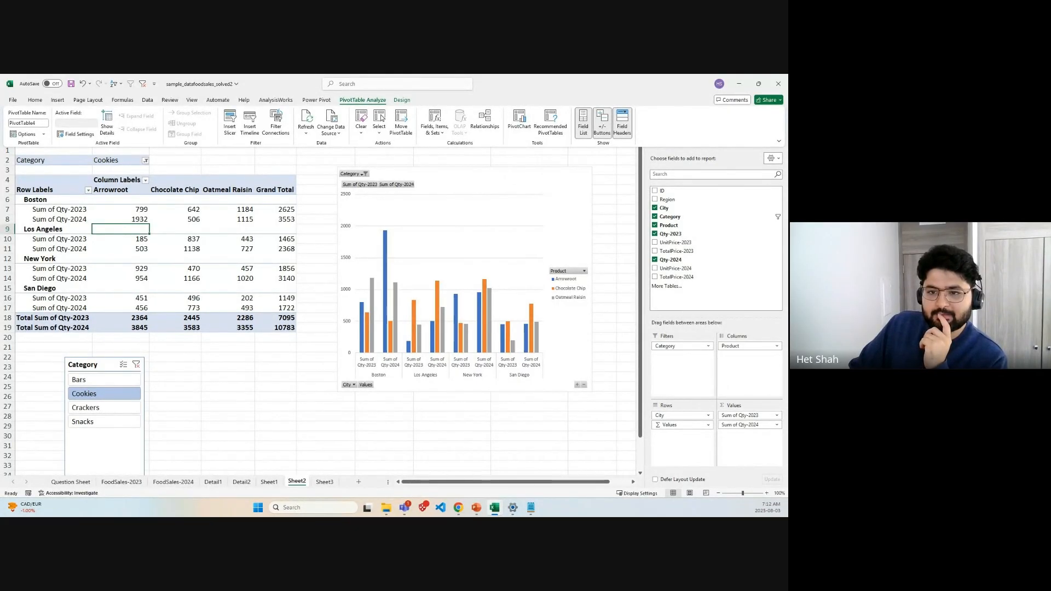
key(alt+Tab)
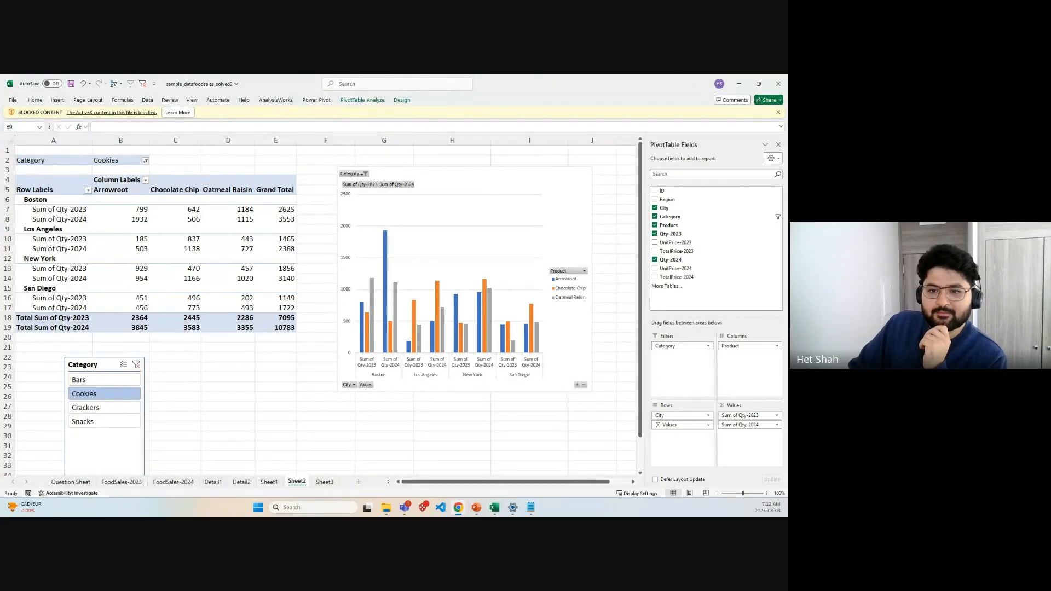
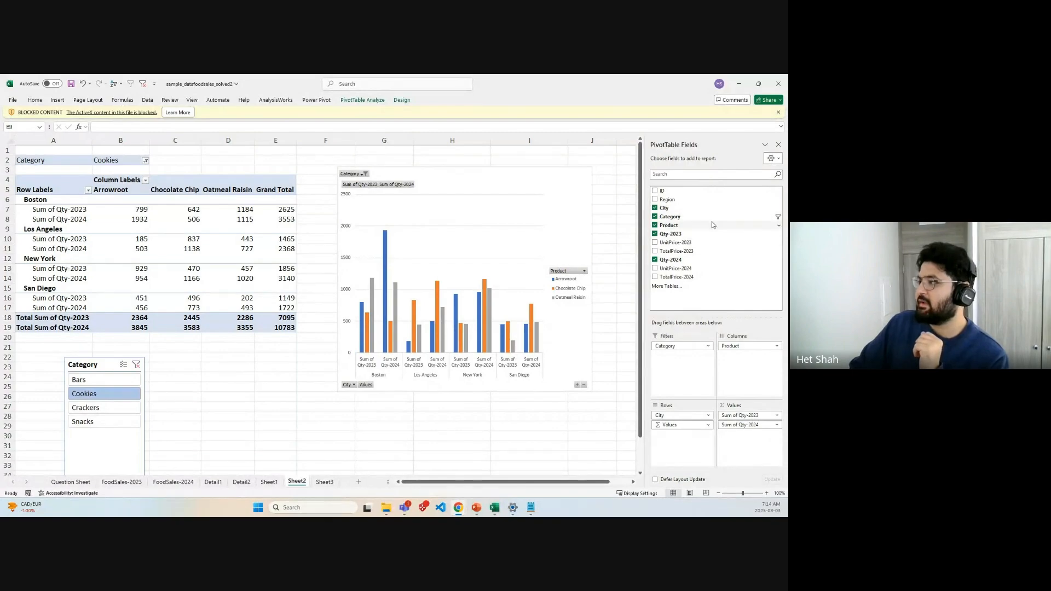
Step: Close the PivotTable Fields list, examine the Manage Relationships and Create Relationship dialogs, and leave without defining a relationship
click(786, 146)
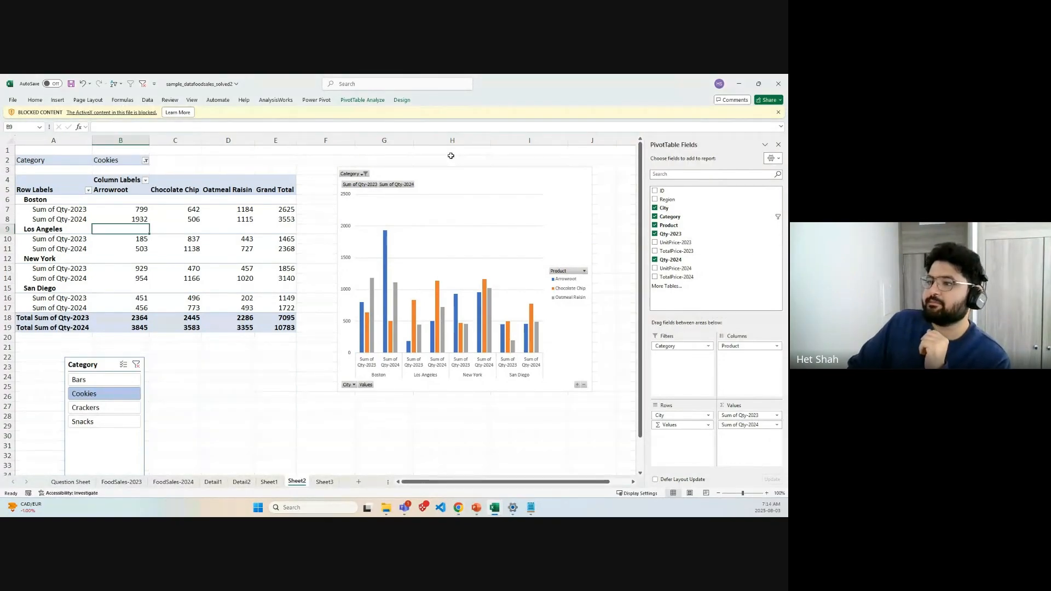
click(779, 145)
click(362, 100)
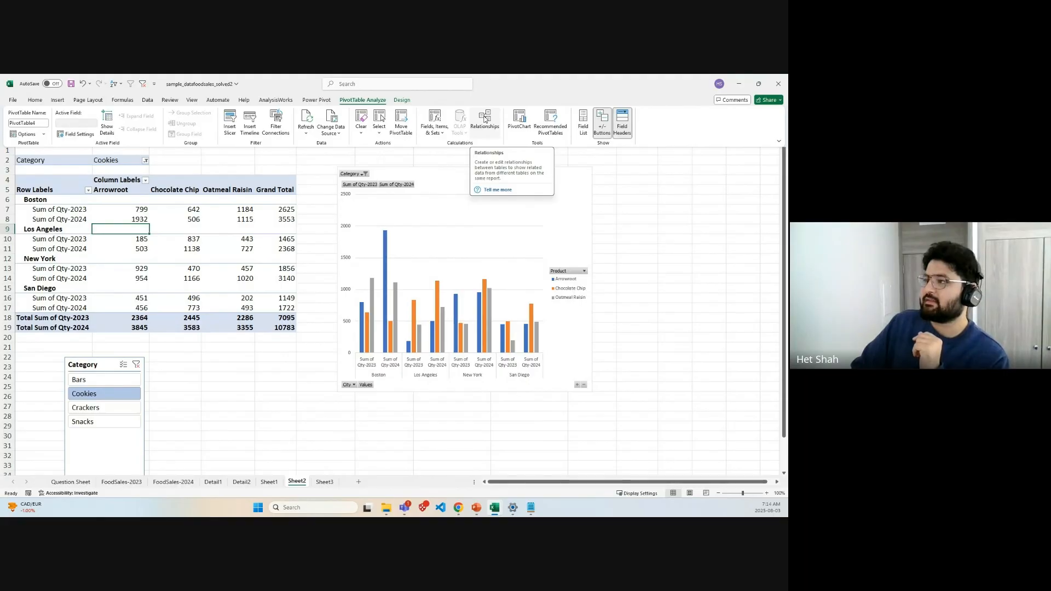
right_click(491, 128)
click(474, 146)
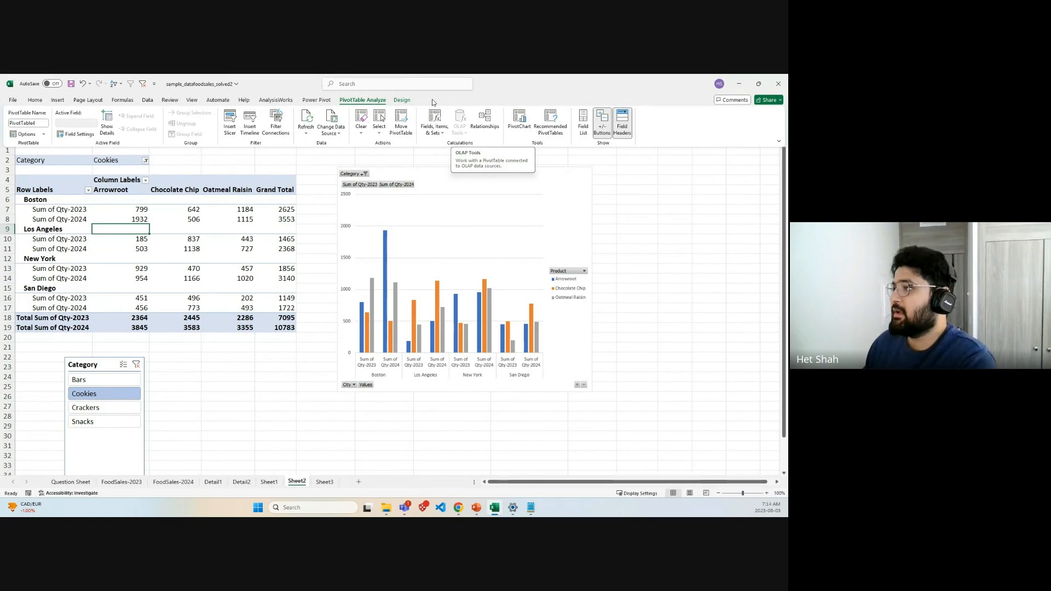
click(487, 117)
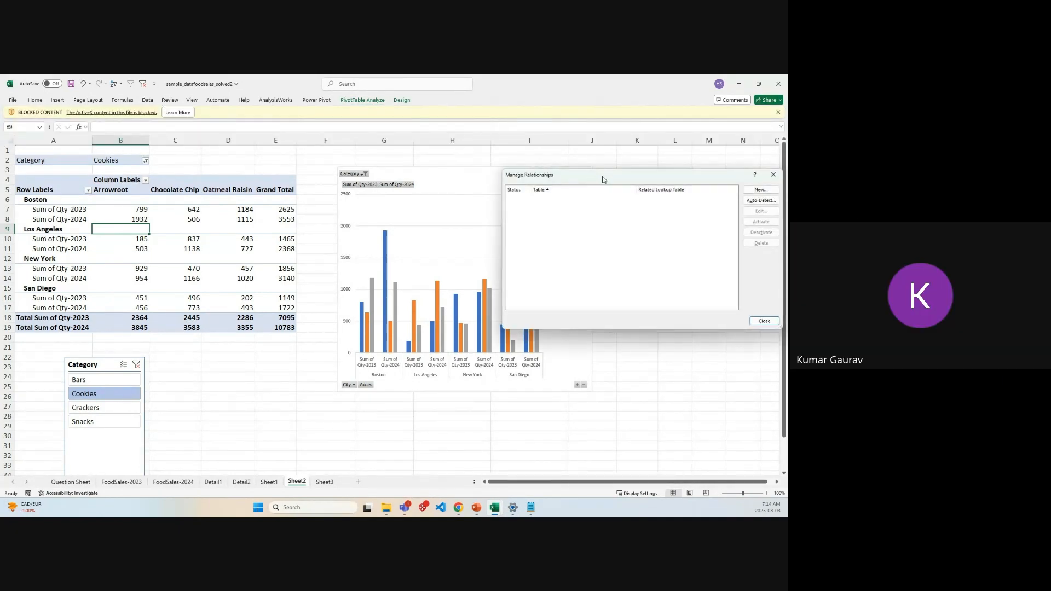
drag(630, 177, 402, 177)
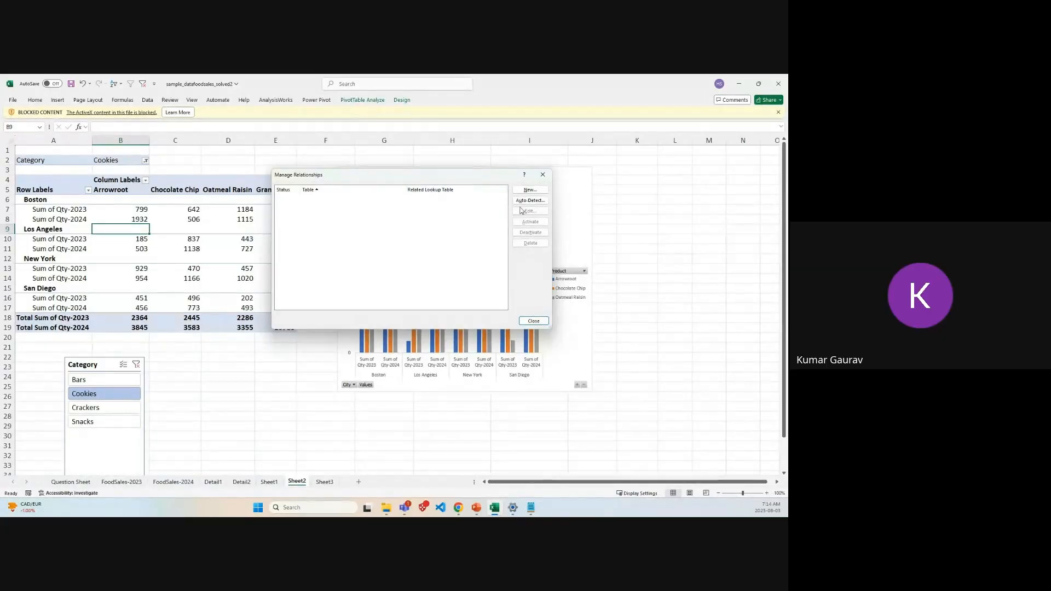
click(529, 190)
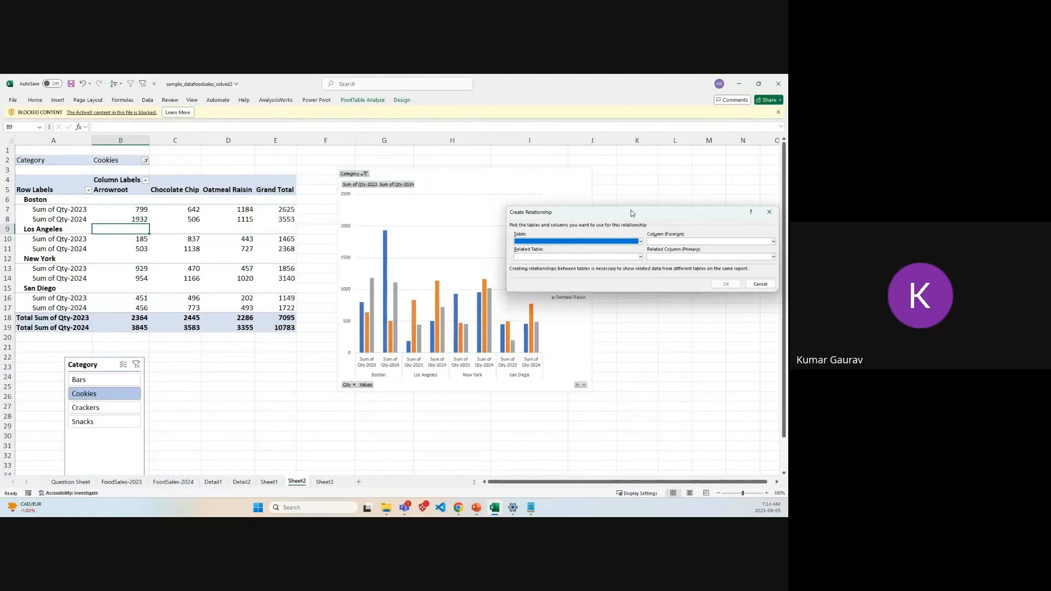
click(769, 212)
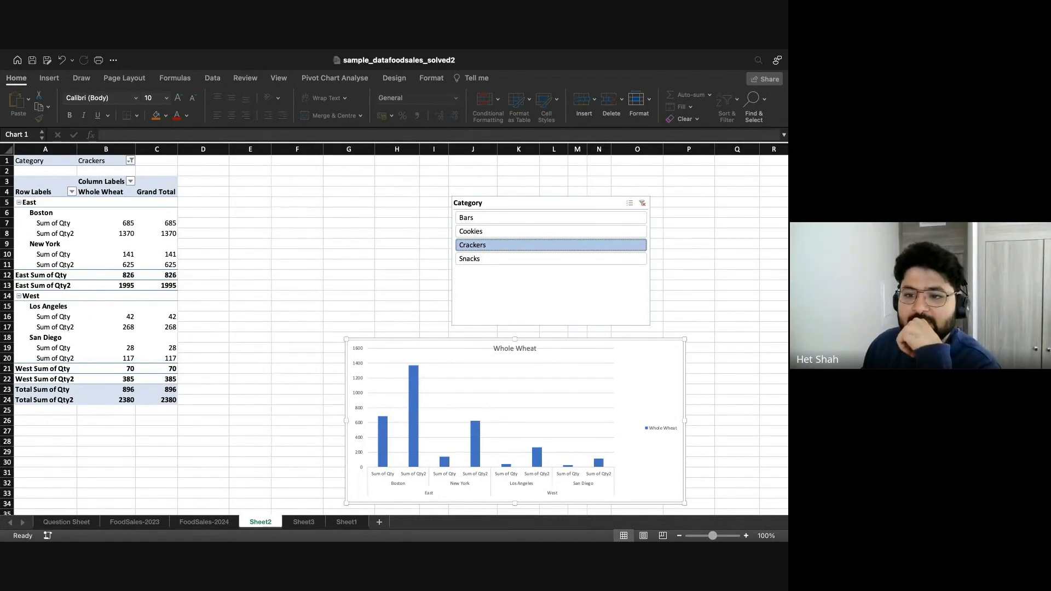
Step: Switch the Category slicer on Sheet2 to Snacks and Bars to examine how the PivotTable and PivotChart respond
click(601, 219)
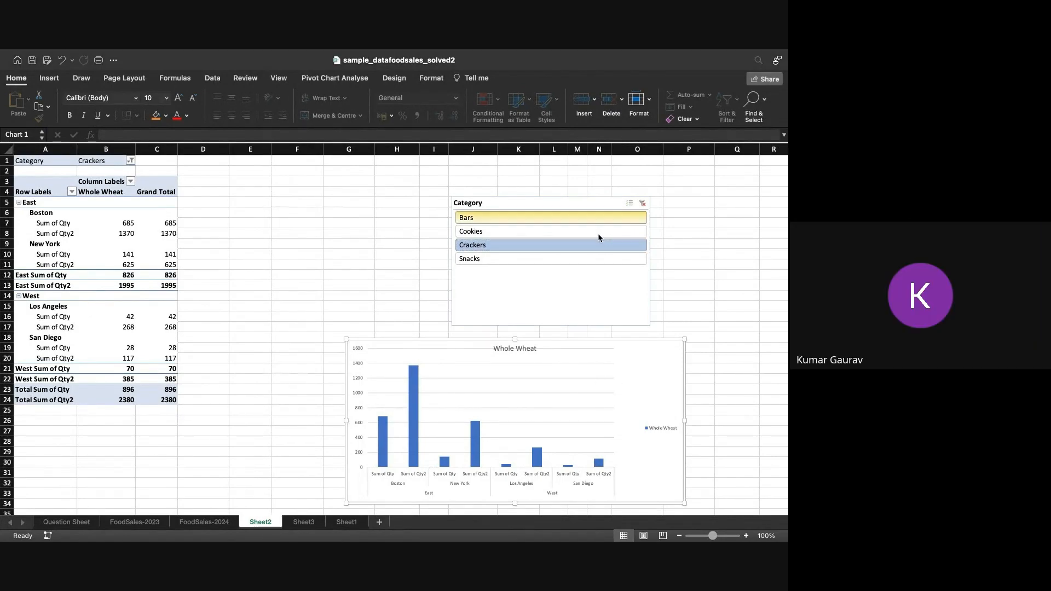
click(584, 257)
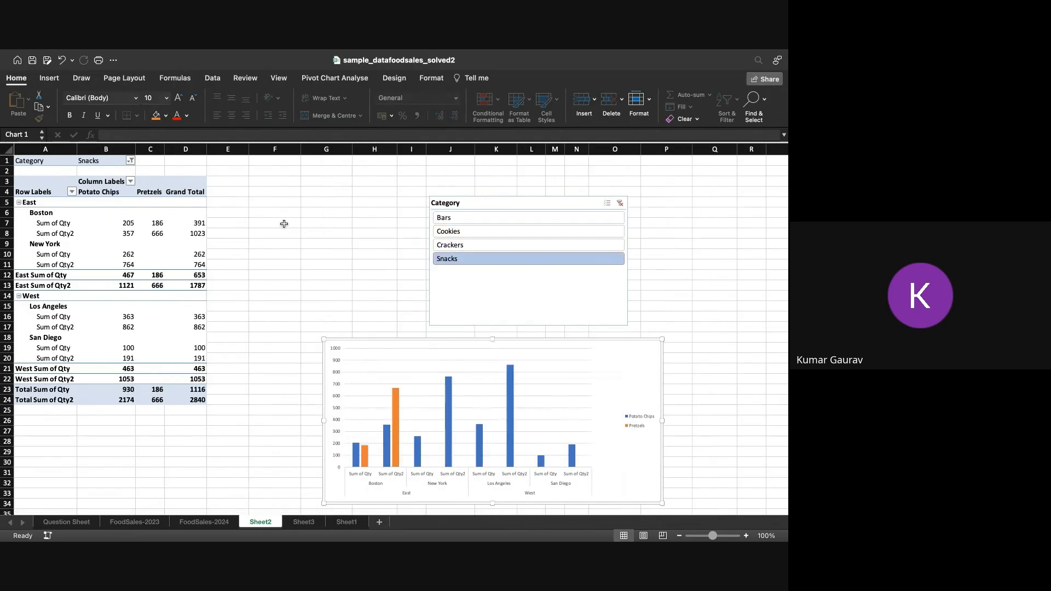
click(496, 233)
click(508, 219)
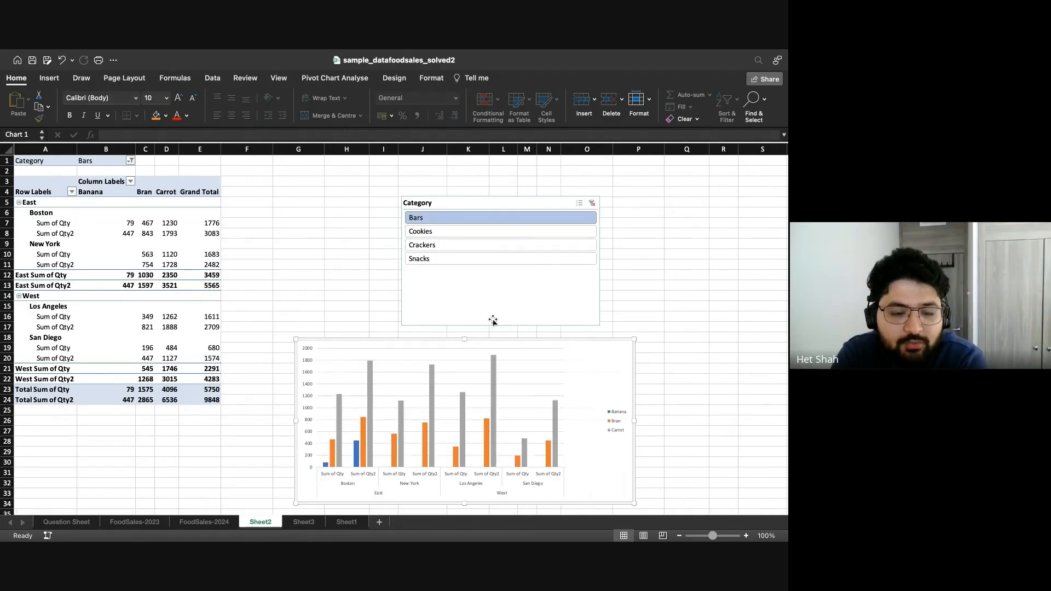
click(500, 368)
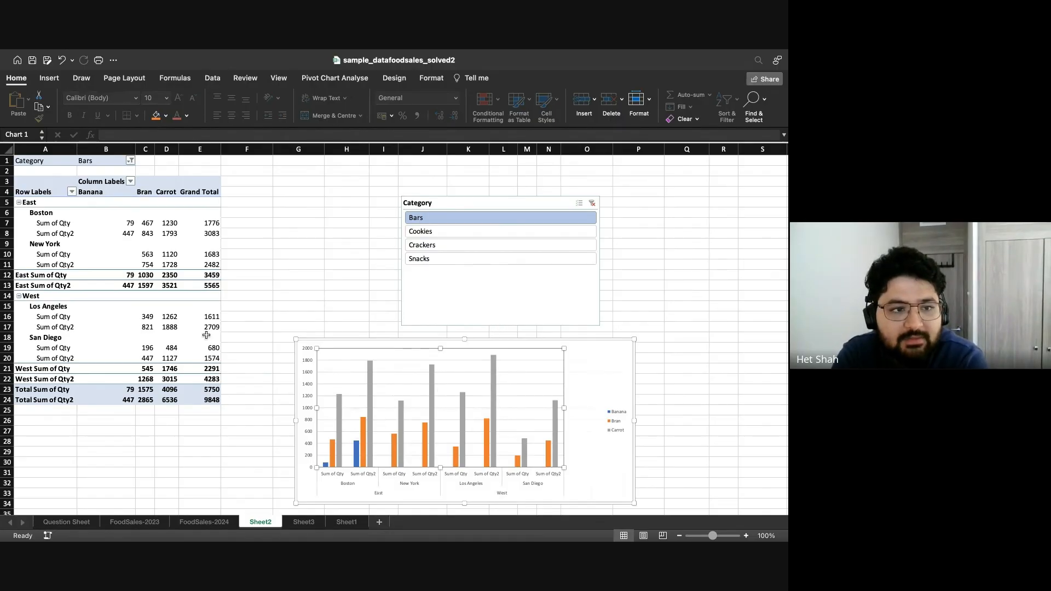
click(177, 324)
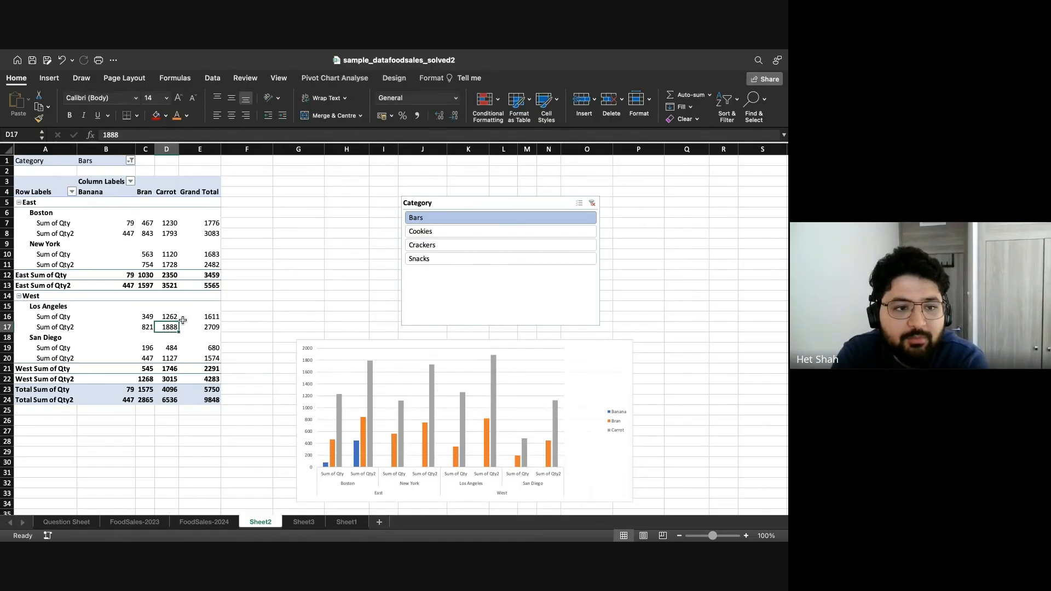
Step: Filter by Cookies, Crackers and Snacks with the Category slicer, return to Crackers, and examine the regional subtotals and chart
click(445, 234)
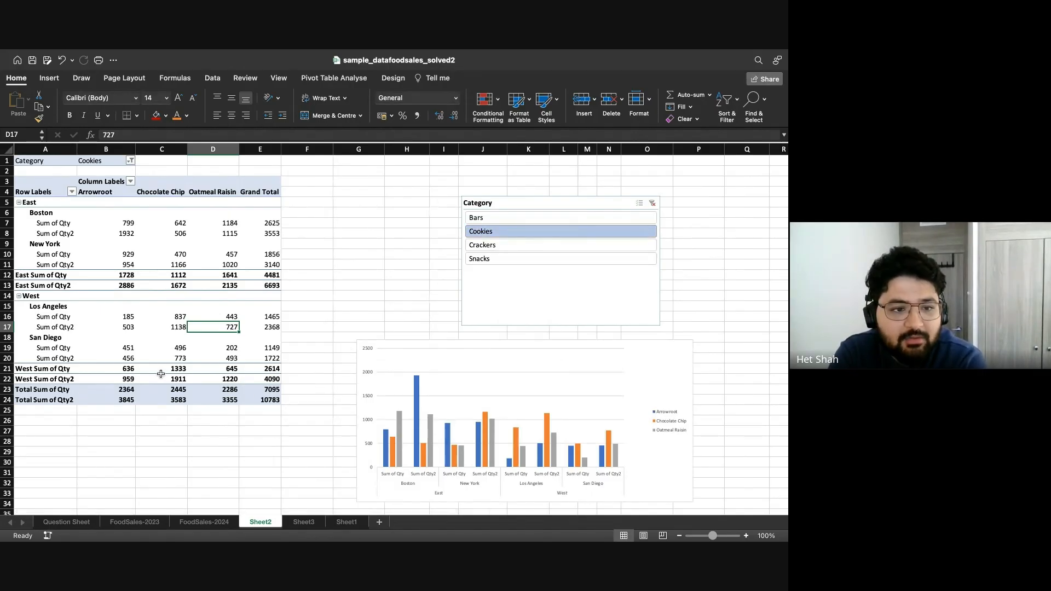
click(503, 249)
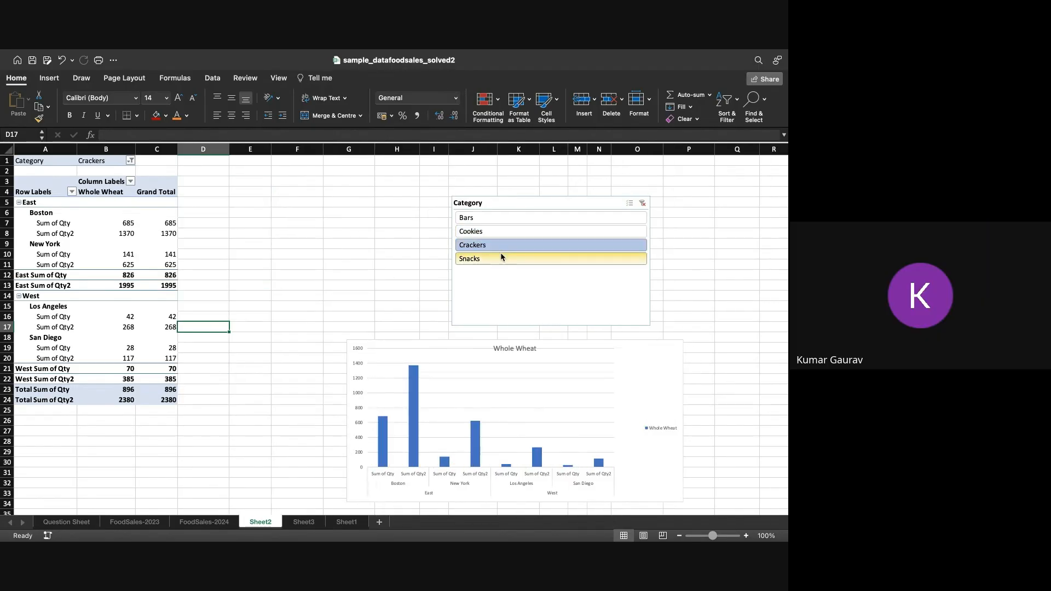
click(500, 260)
click(503, 245)
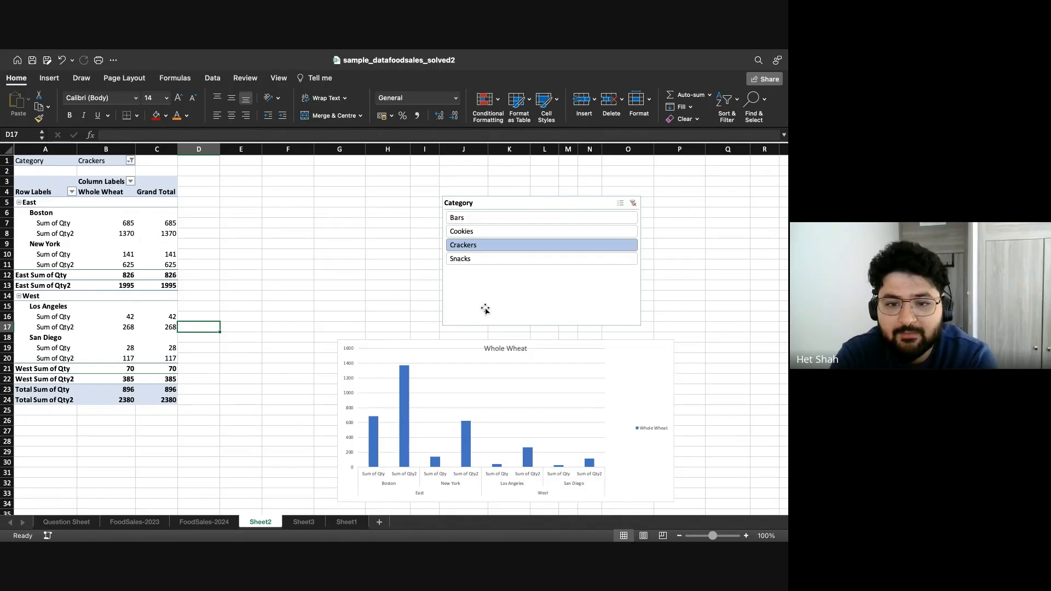
click(76, 276)
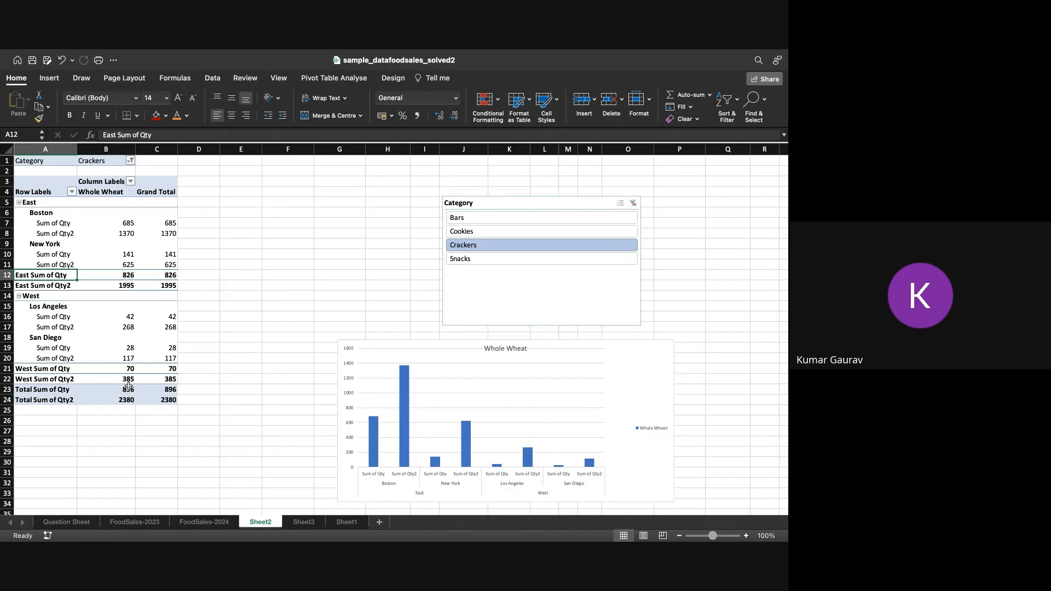
click(469, 418)
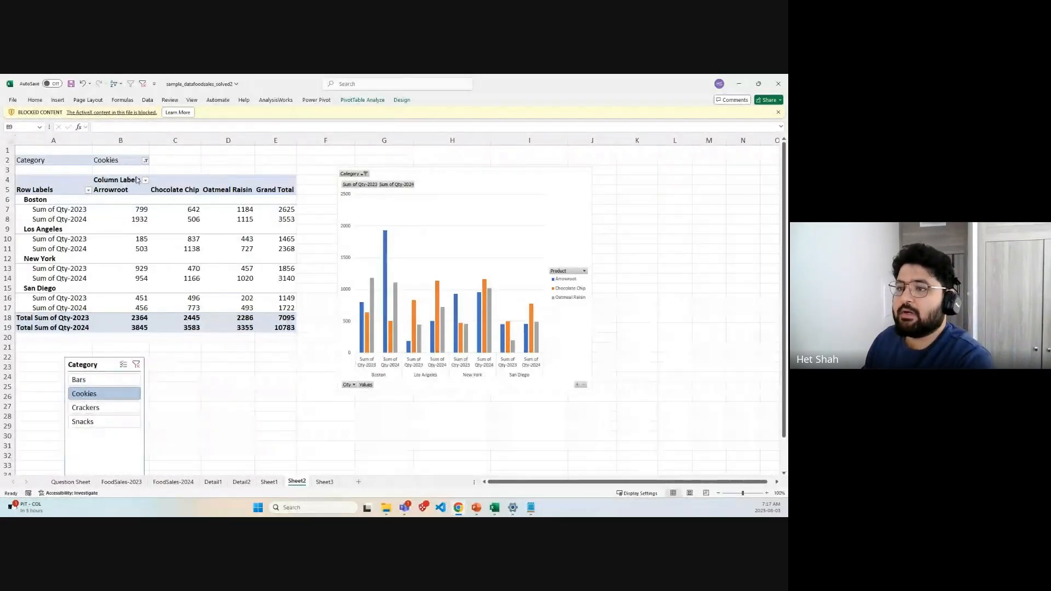
Step: Reopen the PivotTable field list and replace the Qty-2023 and Qty-2024 values with UnitPrice-2024 followed by UnitPrice-2023
click(111, 196)
click(113, 209)
click(56, 188)
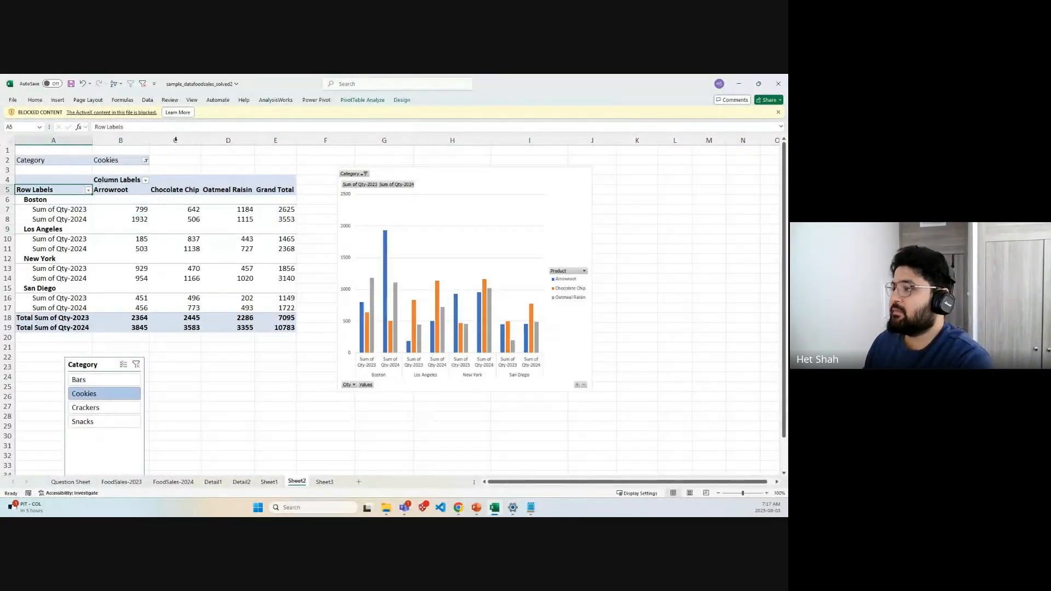
click(167, 247)
click(362, 99)
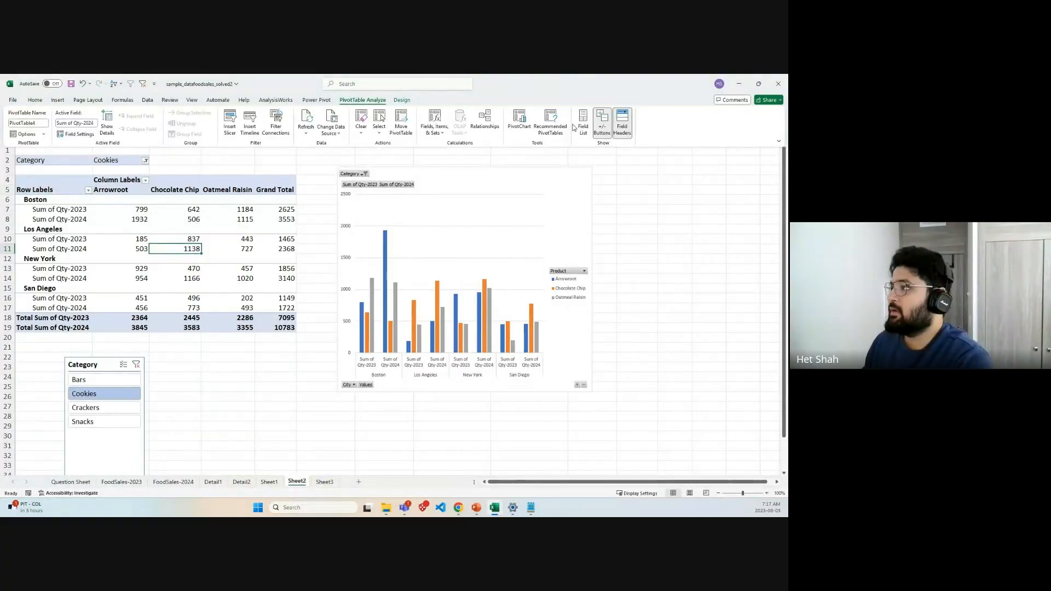
click(618, 120)
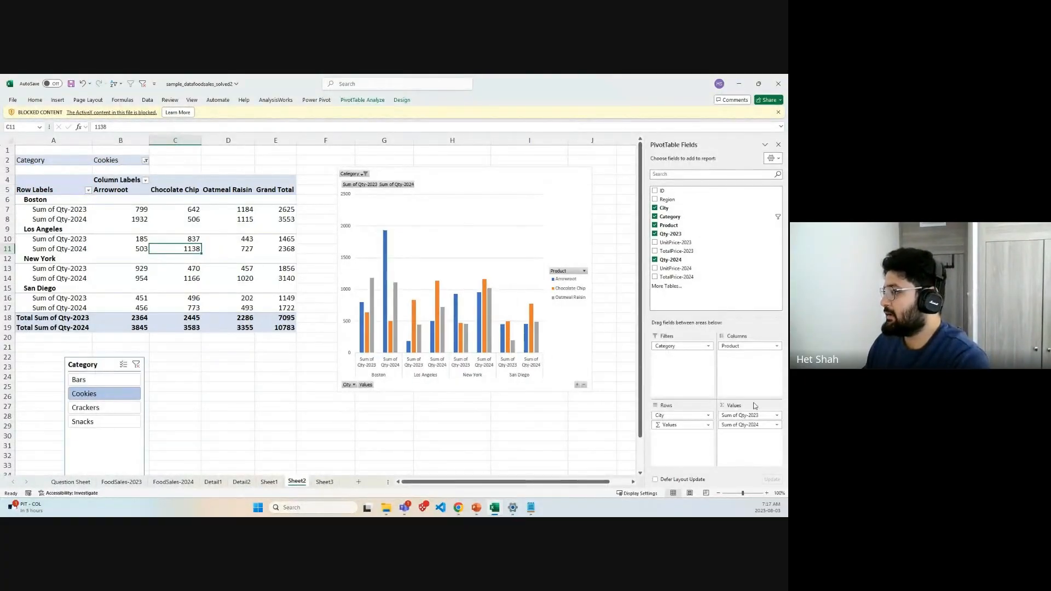
click(773, 416)
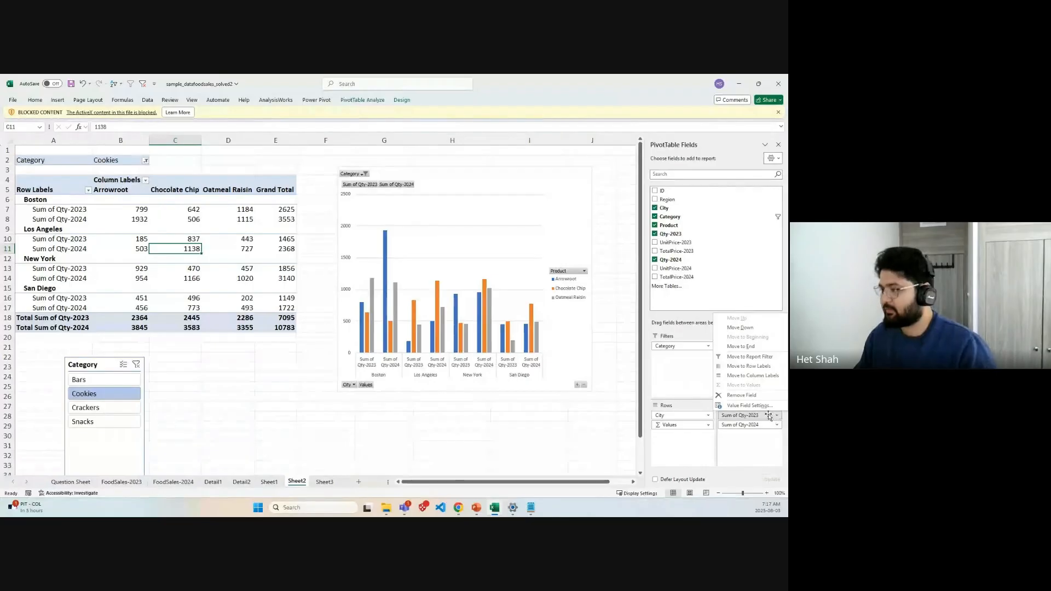
click(769, 401)
click(748, 415)
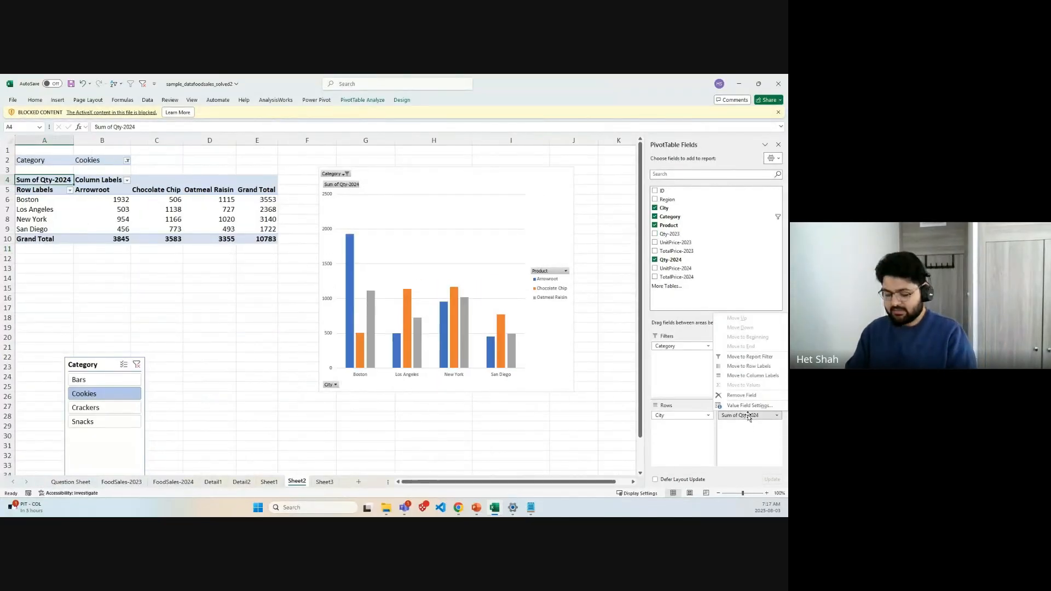
click(740, 395)
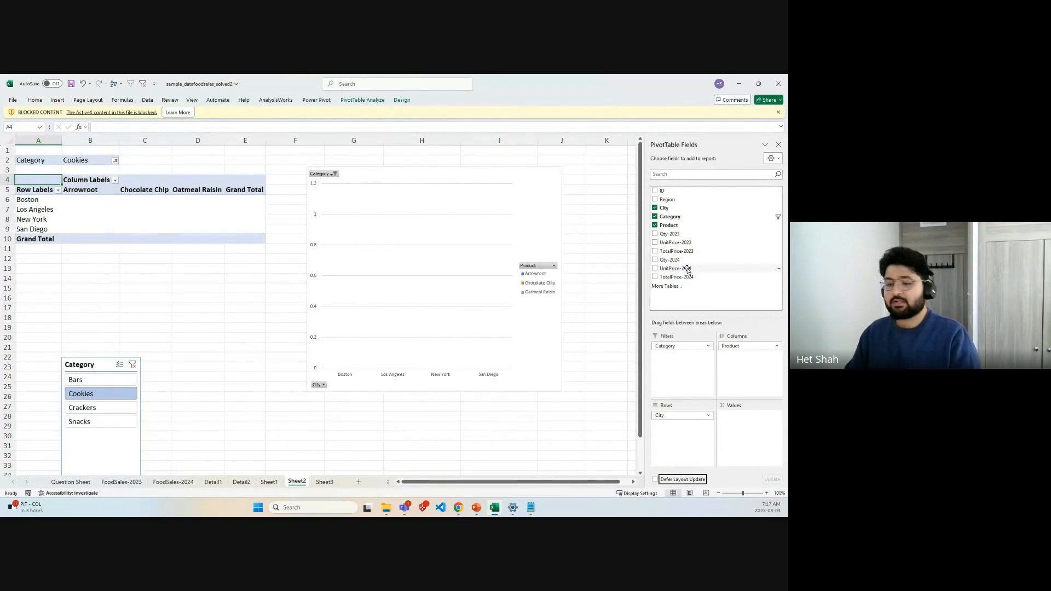
mouse_move(687, 268)
mouse_down()
mouse_move(736, 328)
mouse_move(750, 422)
mouse_up()
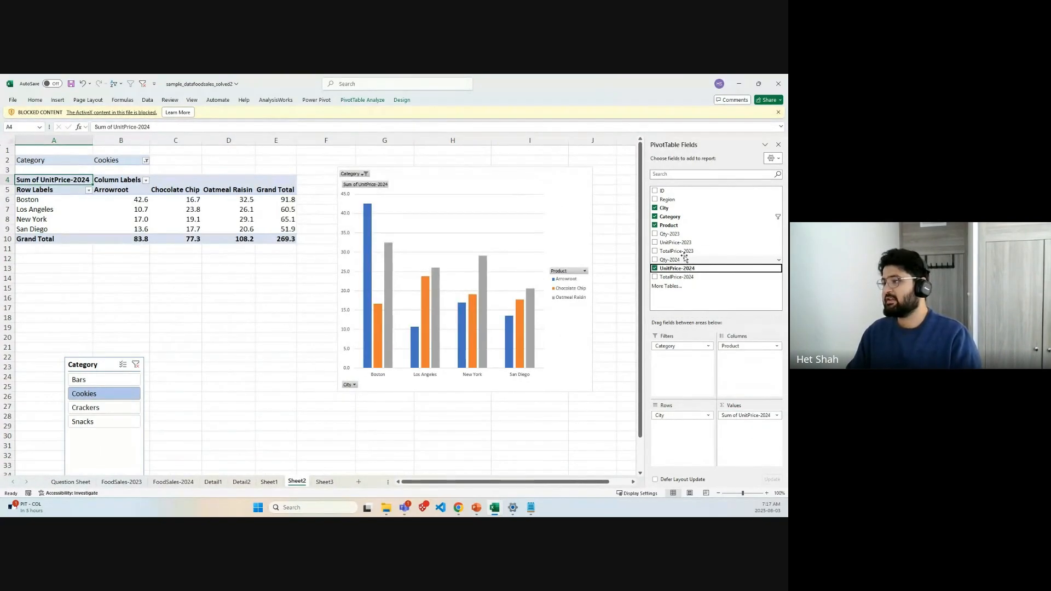
drag(683, 244, 745, 427)
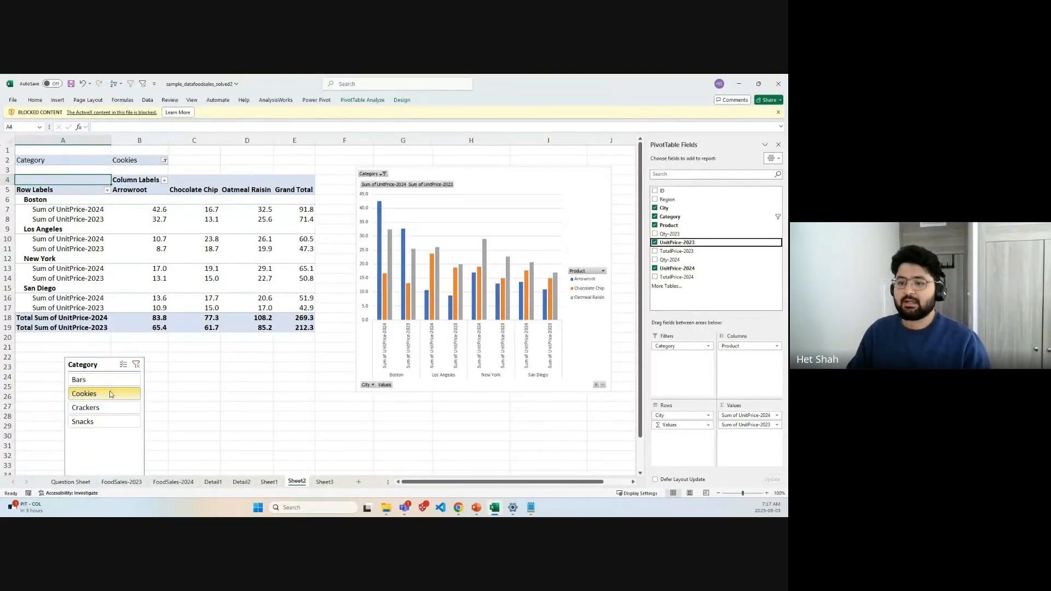
Step: Clear the Category slicer filter to include all categories, and move the PivotChart below the PivotTable to about row 23
click(136, 364)
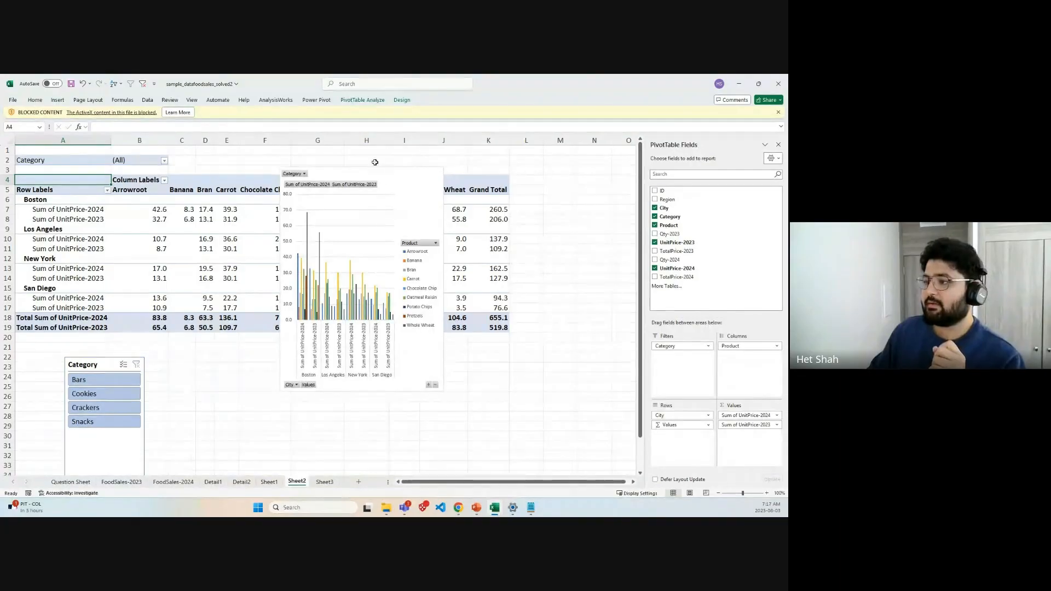
drag(383, 176, 499, 379)
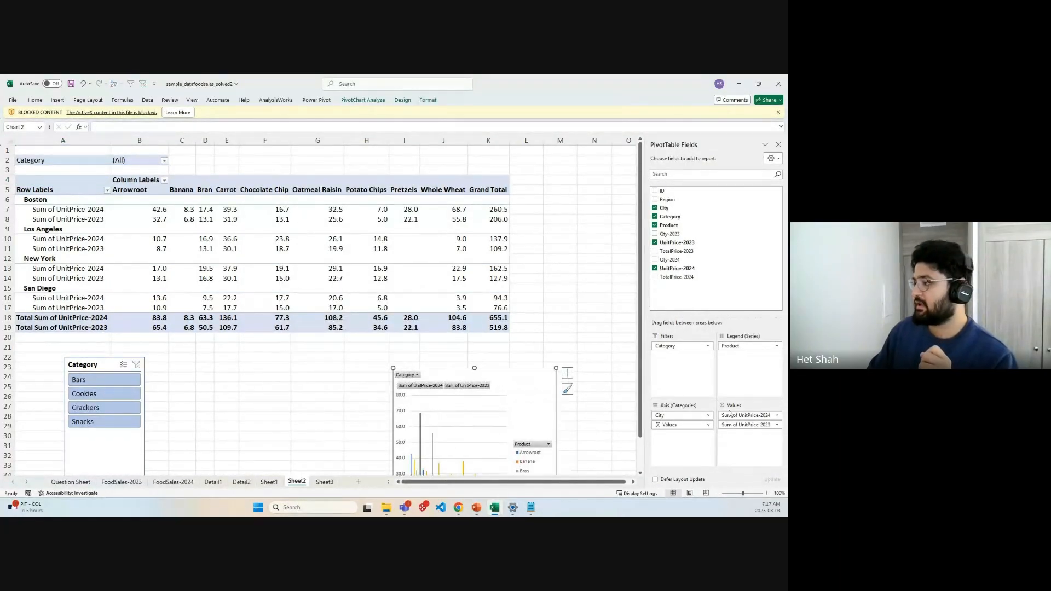
Step: Summarize the UnitPrice-2024 and UnitPrice-2023 values by Average, and order the 2023 average before the 2024 average
click(776, 415)
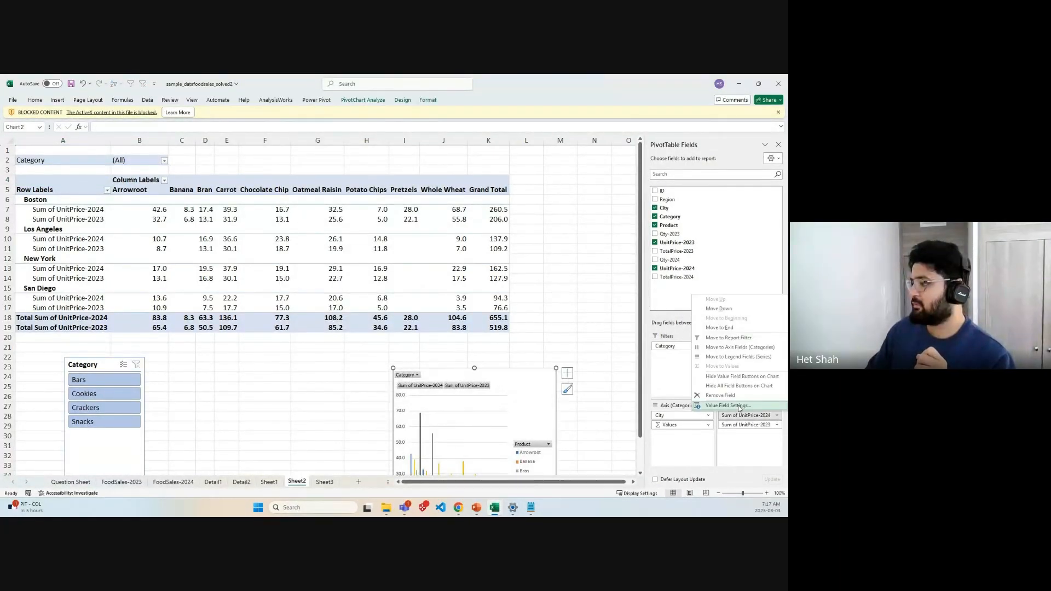
click(734, 409)
click(266, 230)
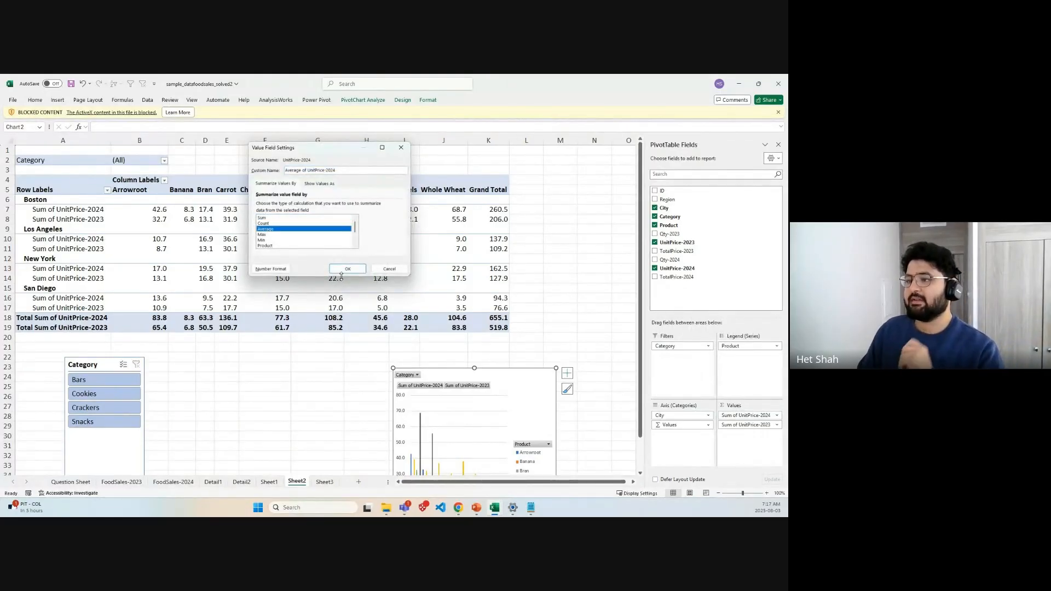
click(346, 269)
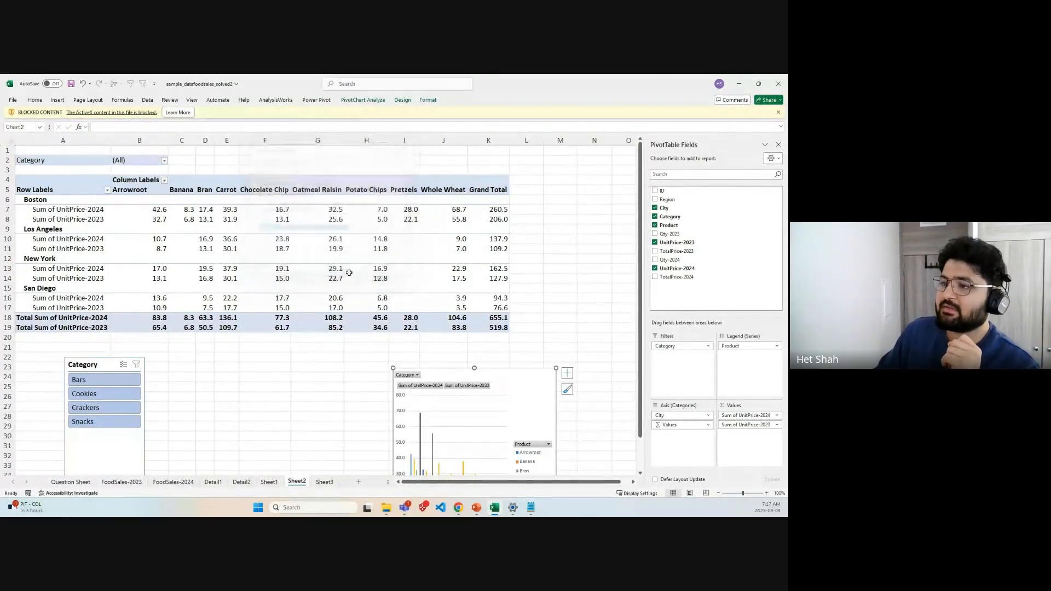
click(776, 425)
click(741, 414)
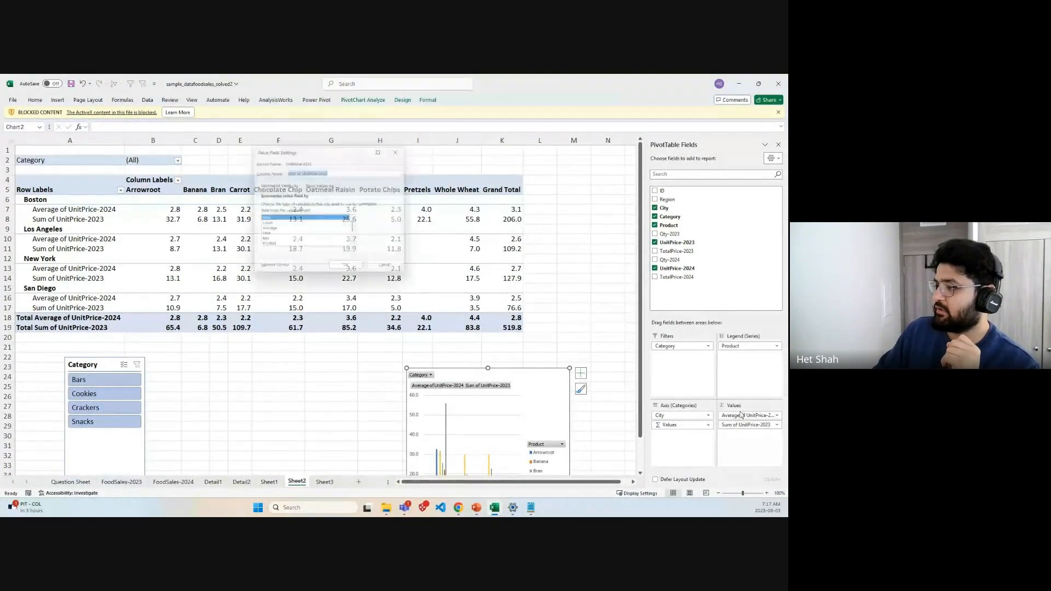
click(269, 228)
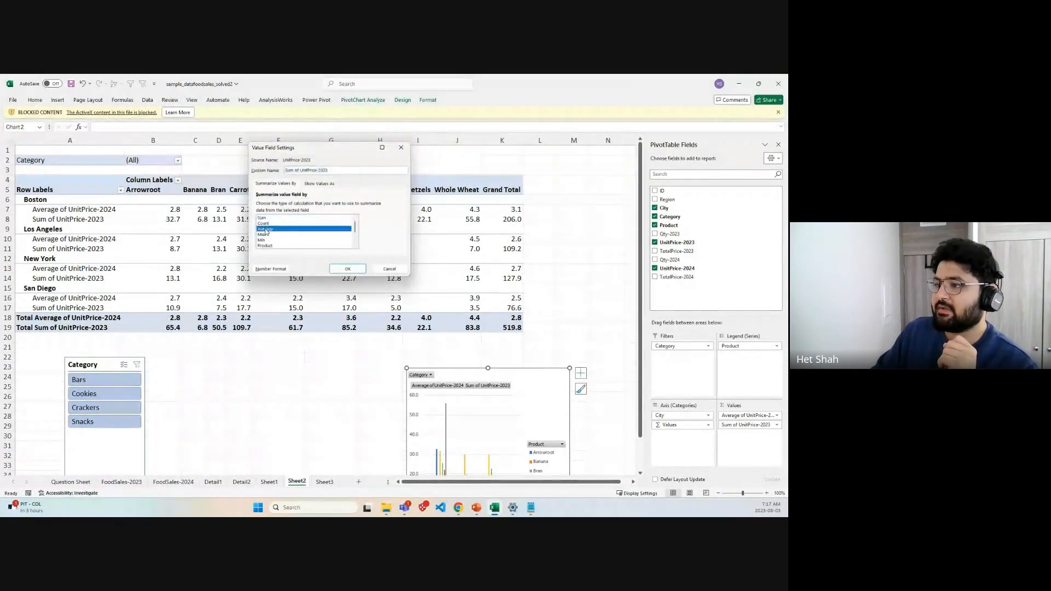
click(347, 269)
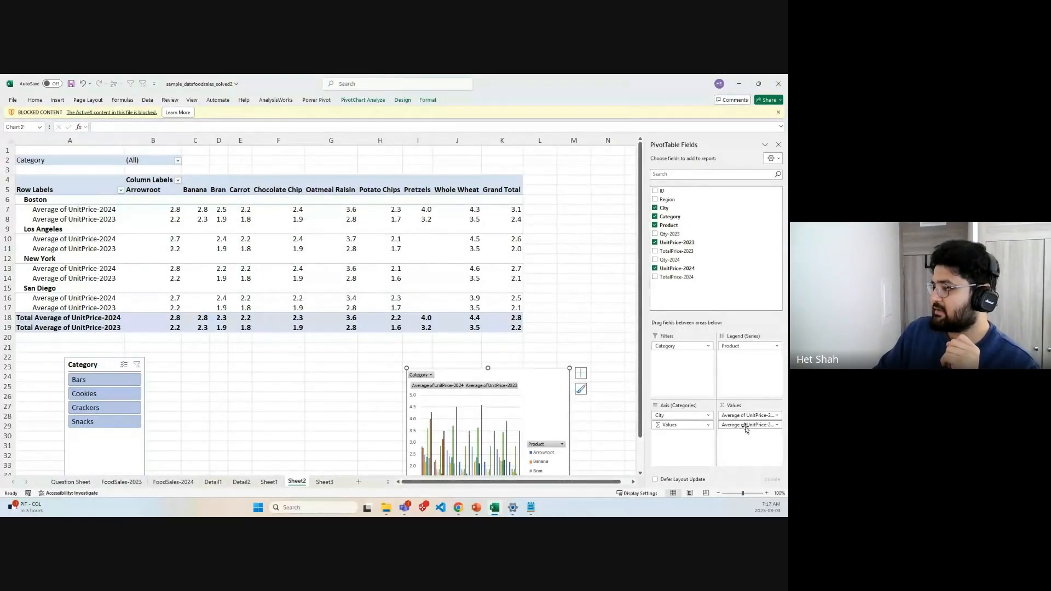
drag(742, 415, 747, 430)
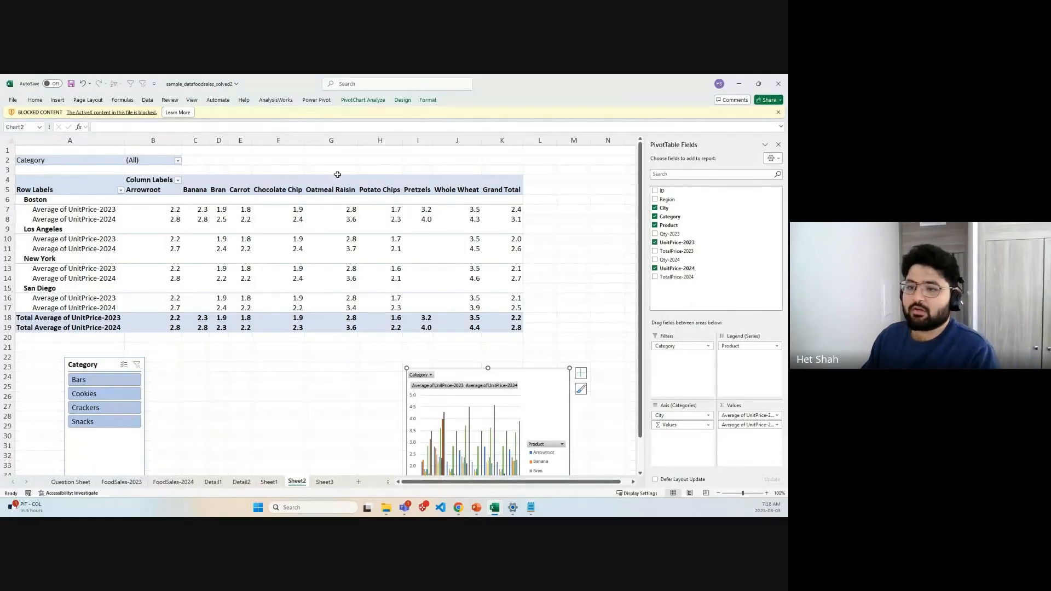
Step: Widen the PivotChart to nearly twice its width, move it below the PivotTable, and place the Category slicer beside the table
drag(524, 386, 336, 190)
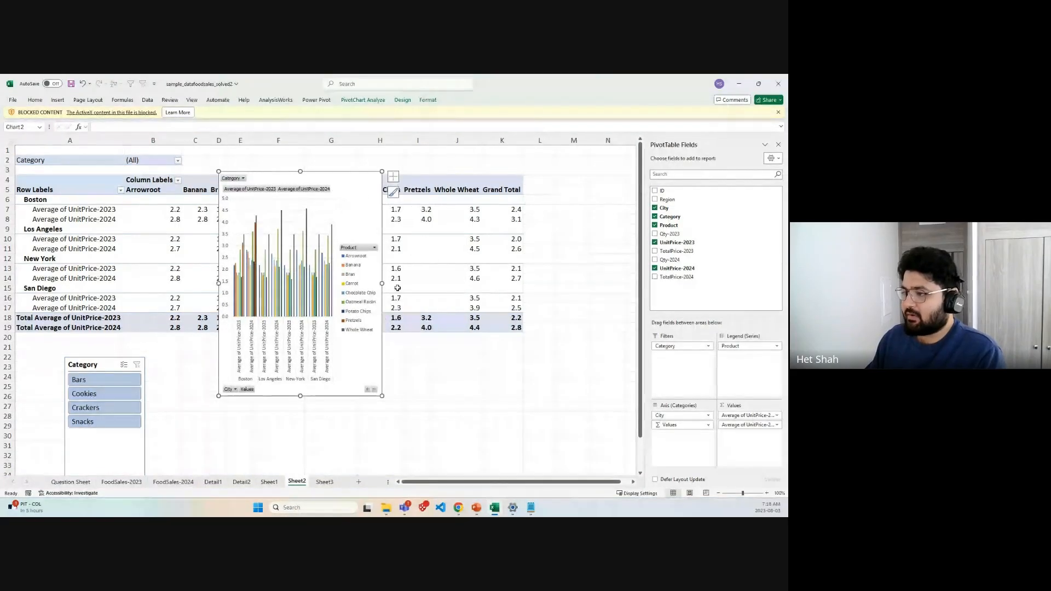
drag(381, 285, 530, 277)
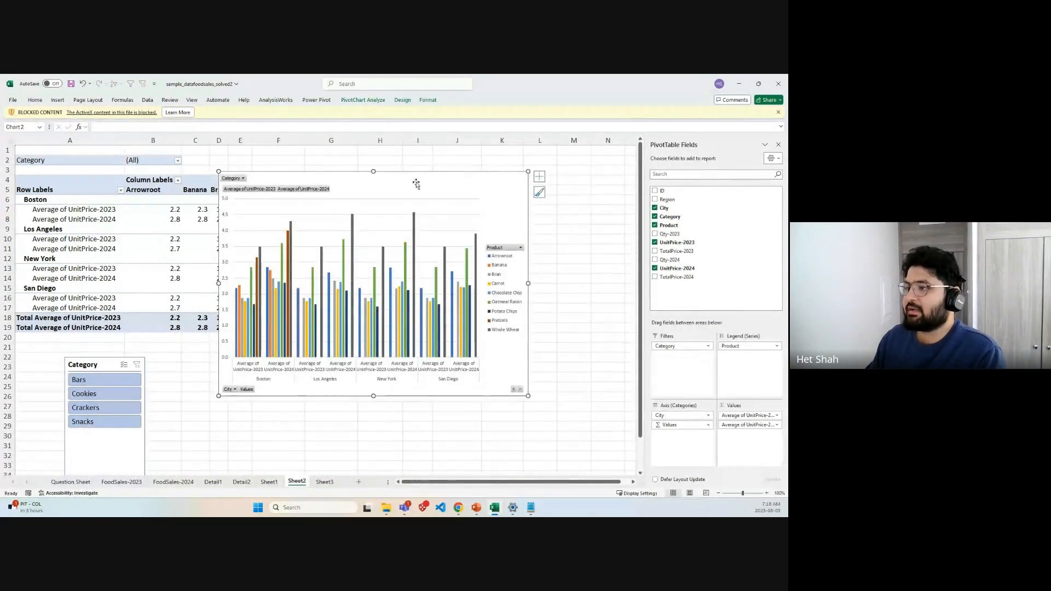
drag(418, 181, 393, 375)
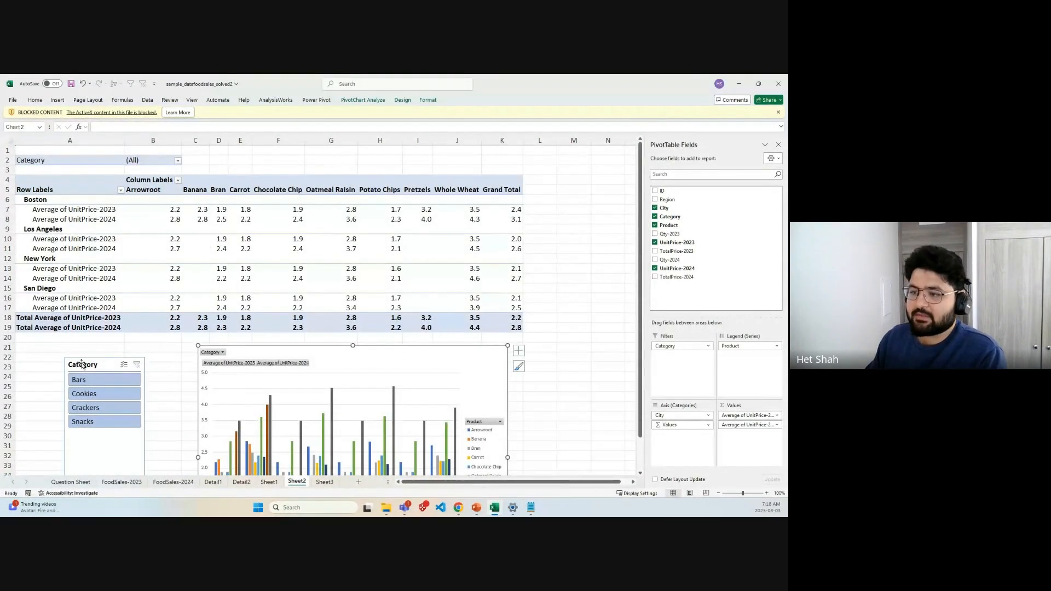
drag(91, 359, 557, 180)
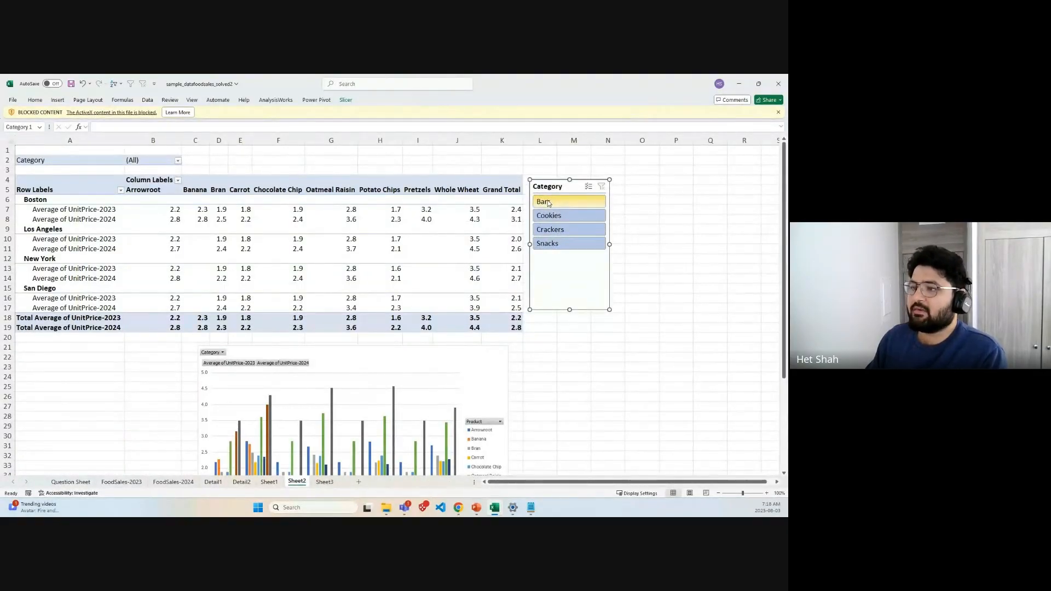
Step: Filter by Cookies with the Category slicer, and arrange the PivotChart directly under the PivotTable with the slicer beside the chart
click(552, 216)
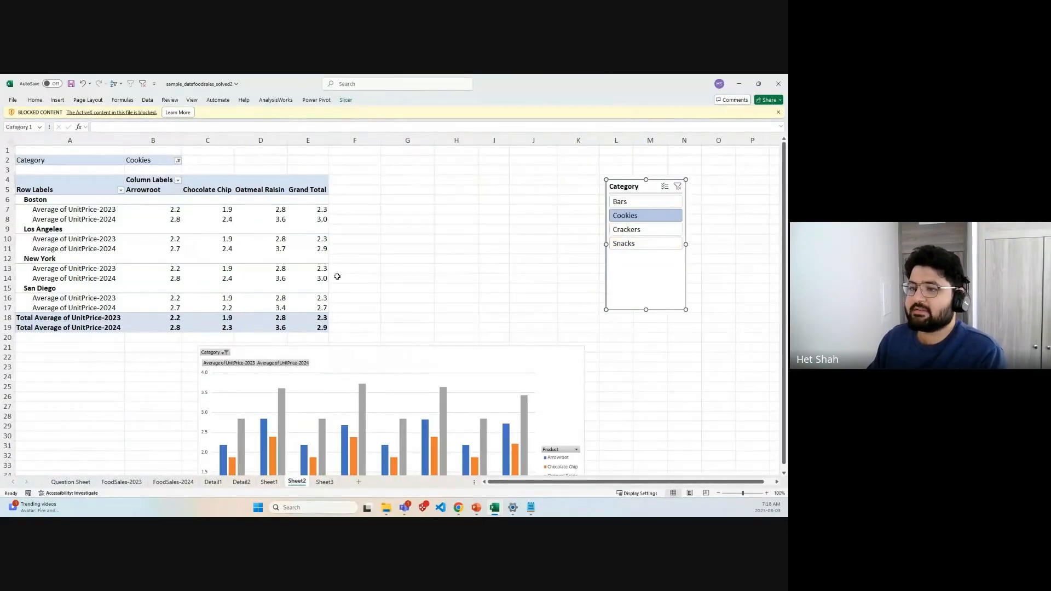
drag(392, 345, 223, 352)
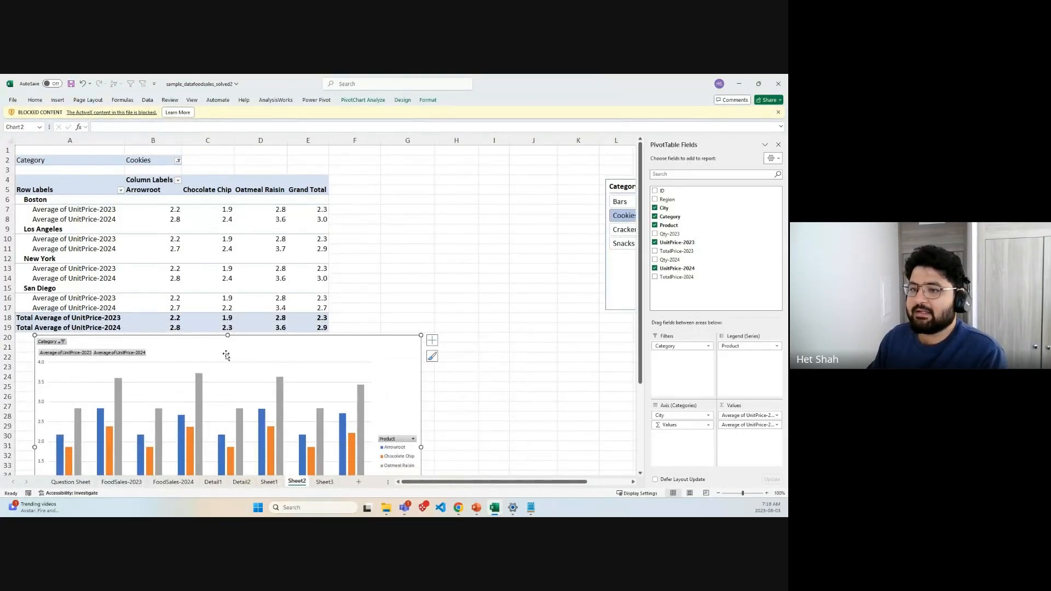
scroll(346, 324, down, 1)
scroll(346, 324, down, 2)
scroll(476, 329, up, 1)
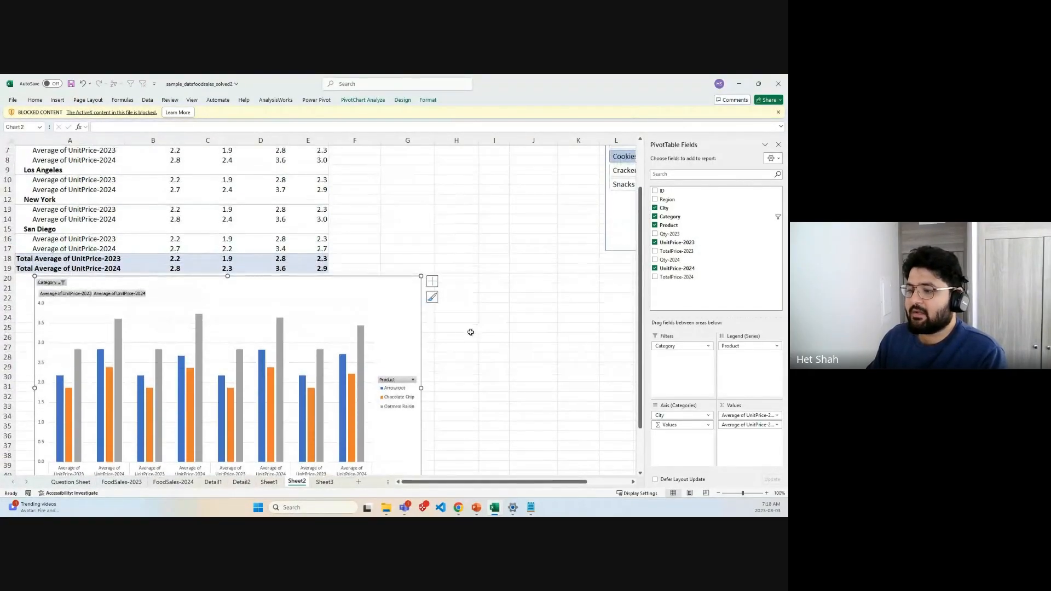
scroll(446, 322, down, 2)
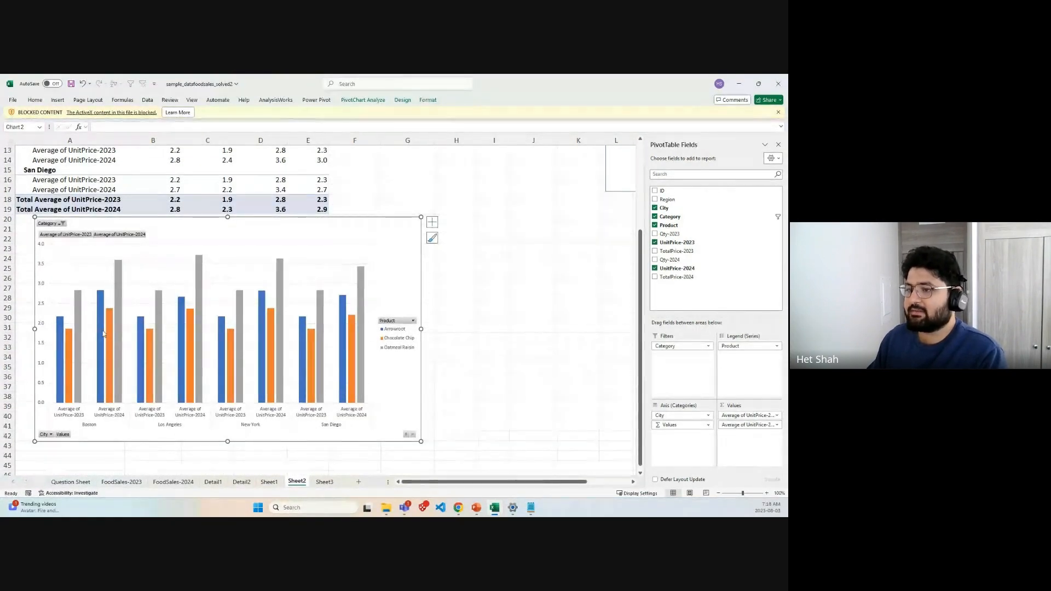
scroll(573, 296, up, 2)
scroll(573, 296, up, 2)
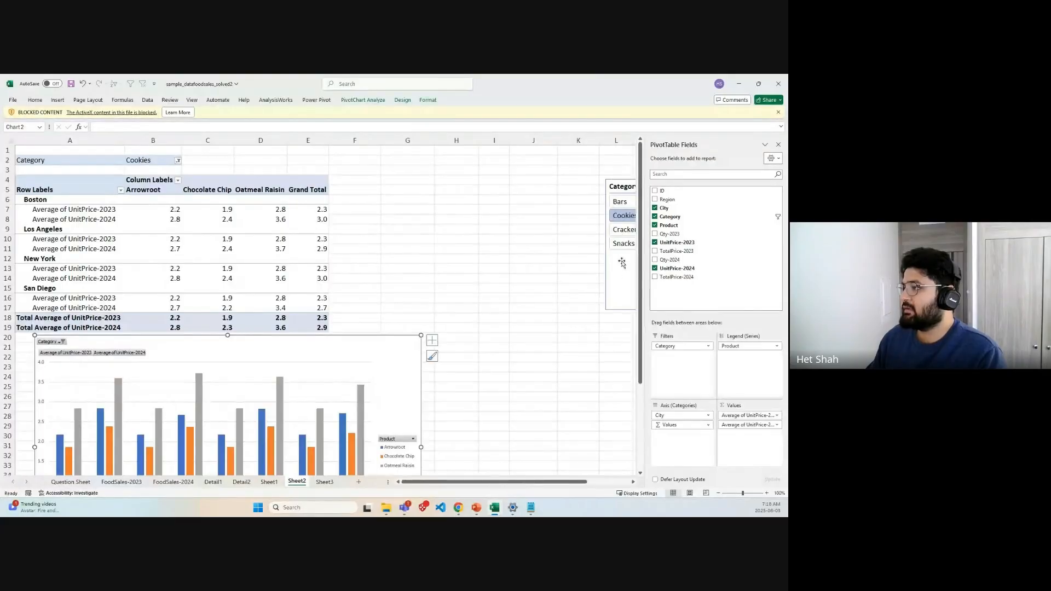
drag(618, 187, 452, 353)
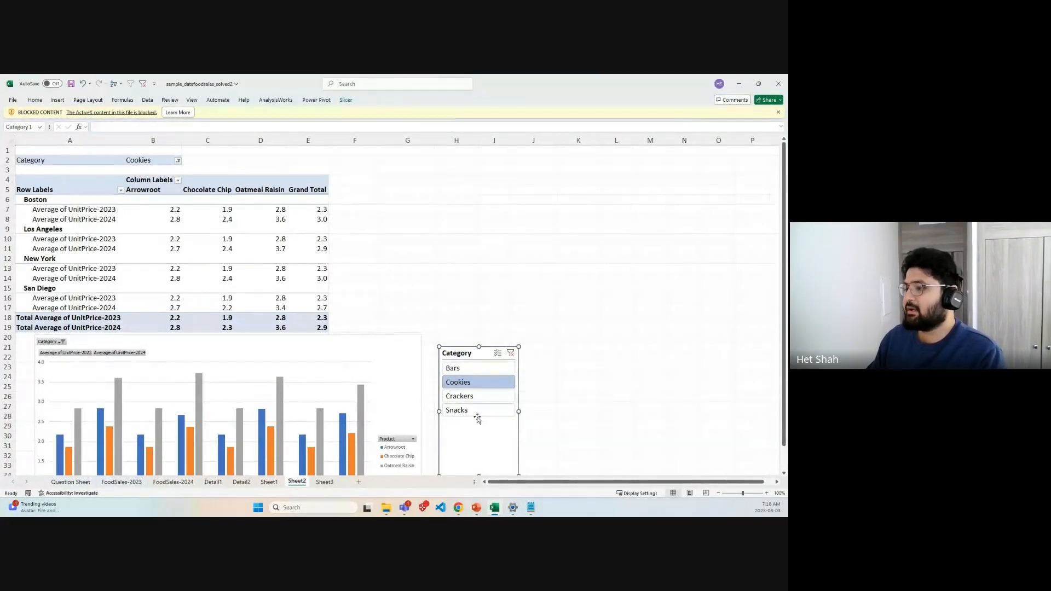
Step: Move City from the PivotChart's axis to the report filters below Category, and view the cities its filter offers
click(360, 426)
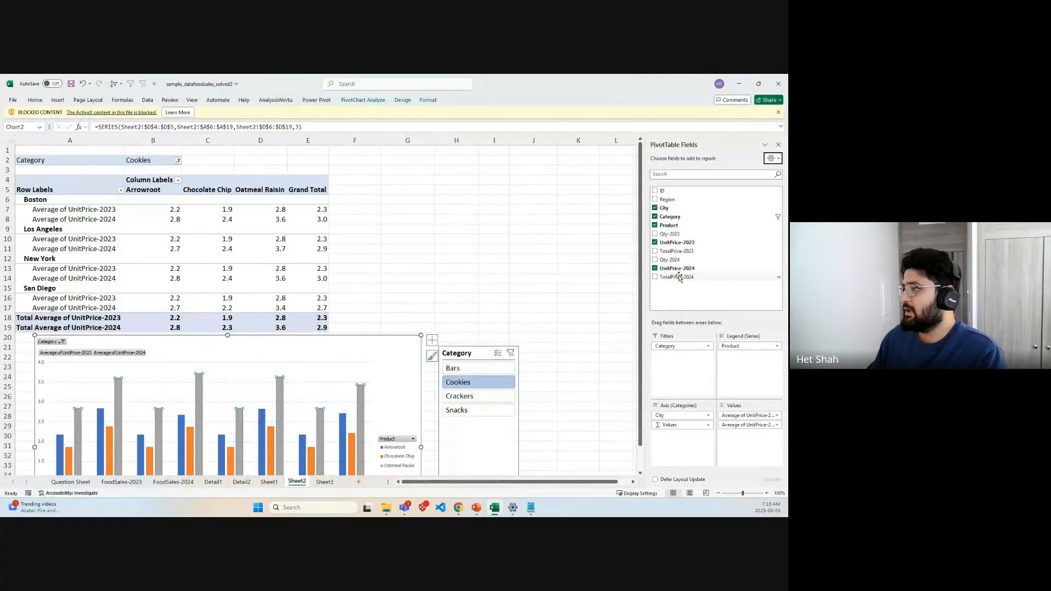
drag(667, 208, 681, 357)
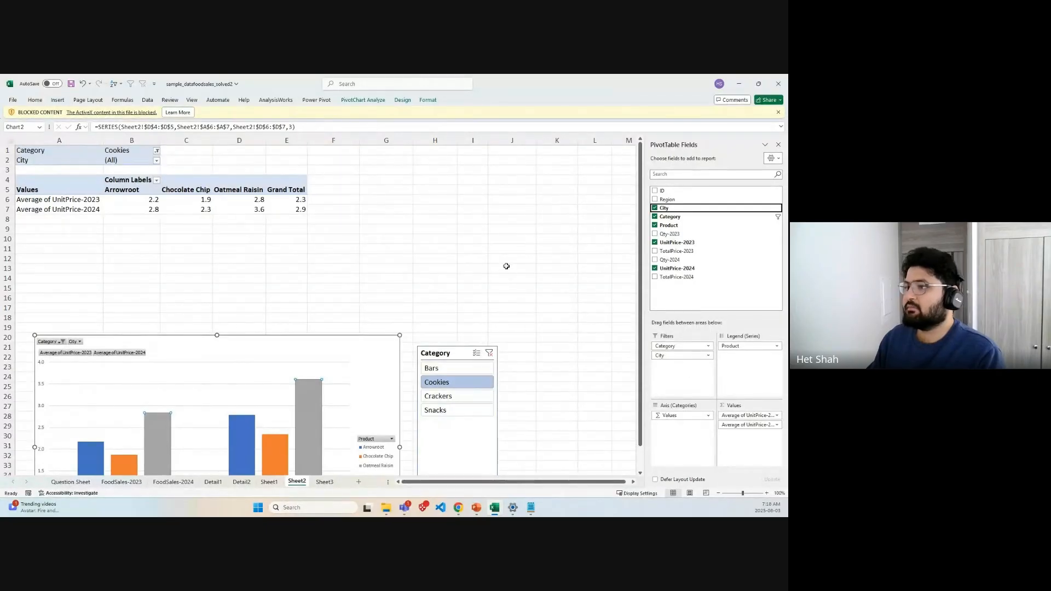
scroll(499, 279, down, 5)
scroll(498, 279, up, 5)
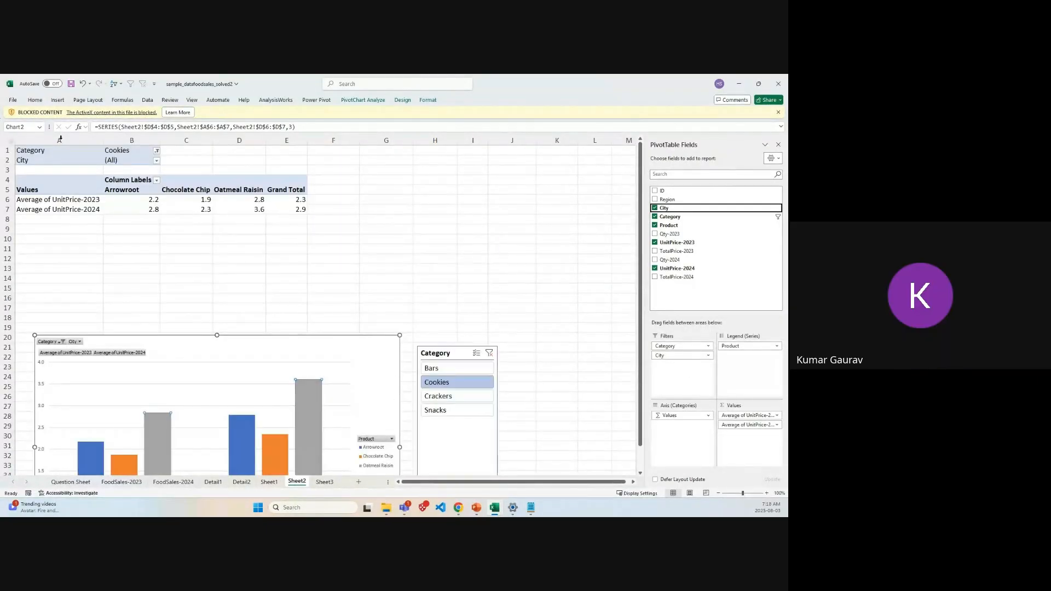
click(157, 160)
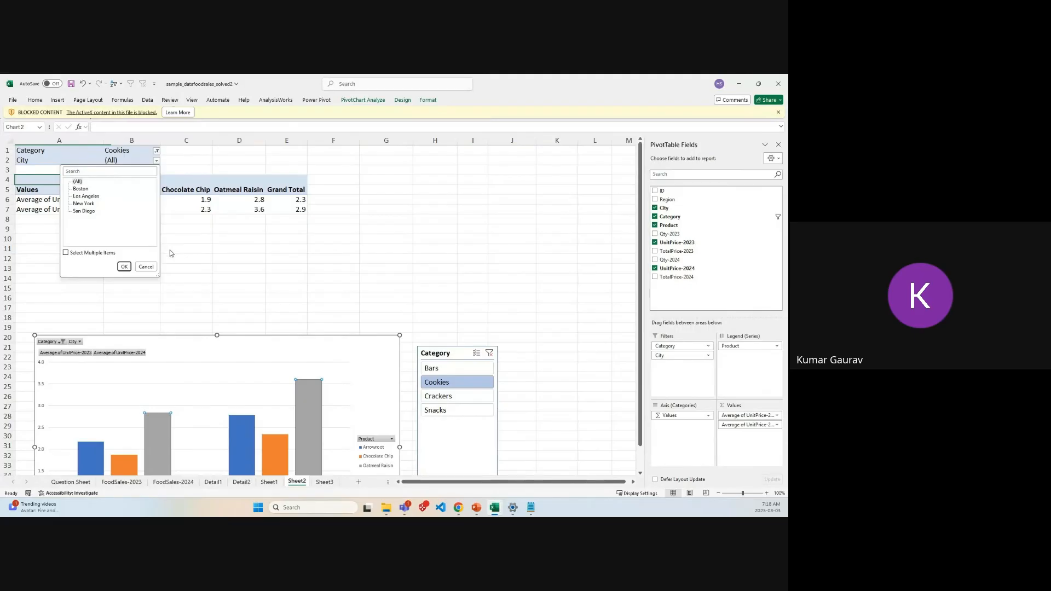
click(146, 267)
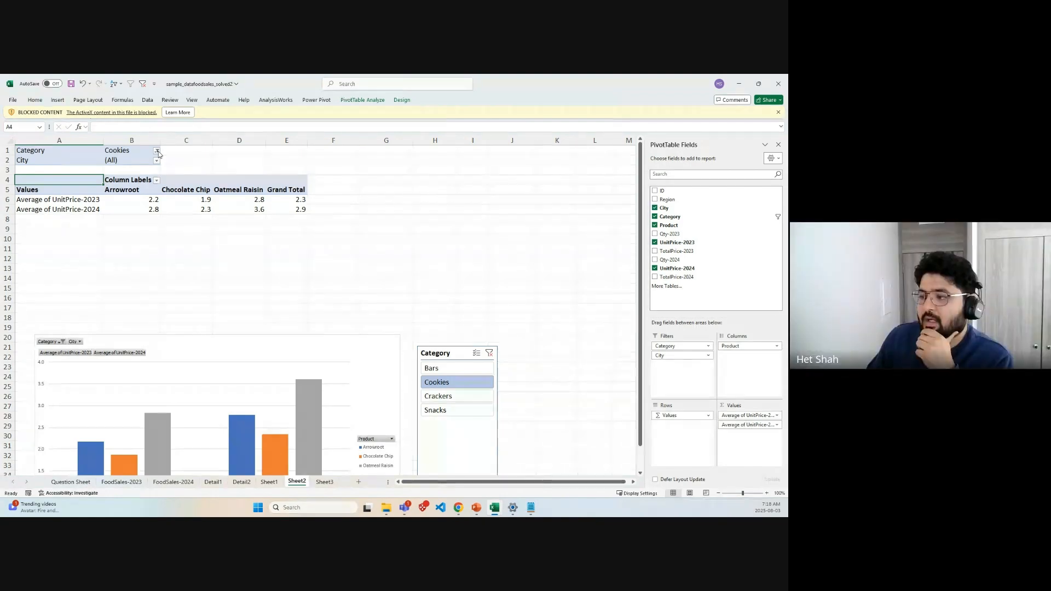
Step: Move the PivotChart up to about row 9, under the shortened PivotTable, and align the Category slicer beside it
click(267, 346)
drag(267, 345, 255, 242)
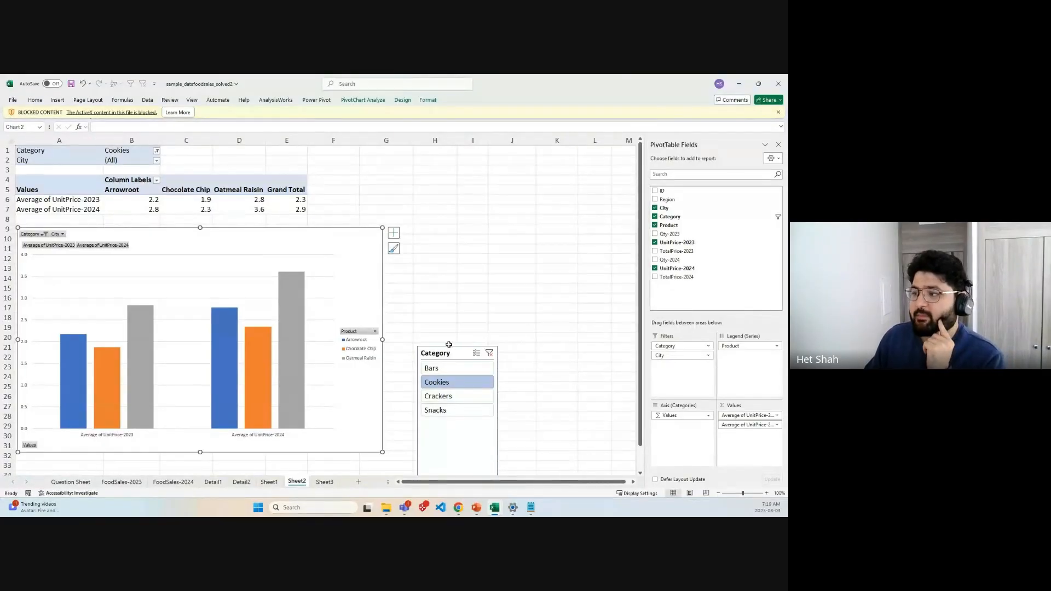
drag(497, 363, 467, 251)
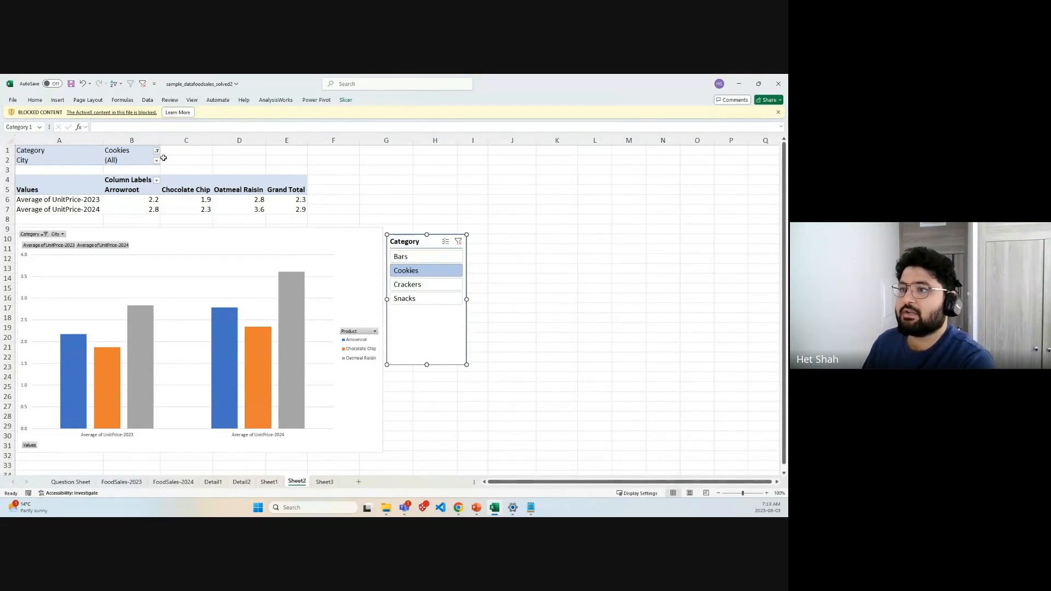
Step: Examine the city choices in the City report filter and close the list without changing the selection
click(134, 161)
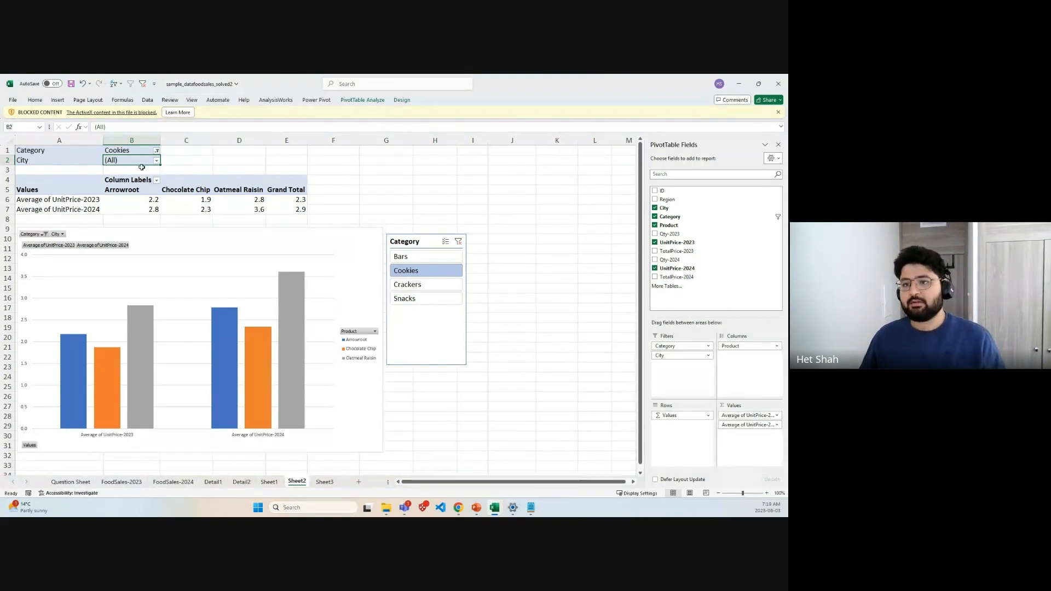
click(157, 160)
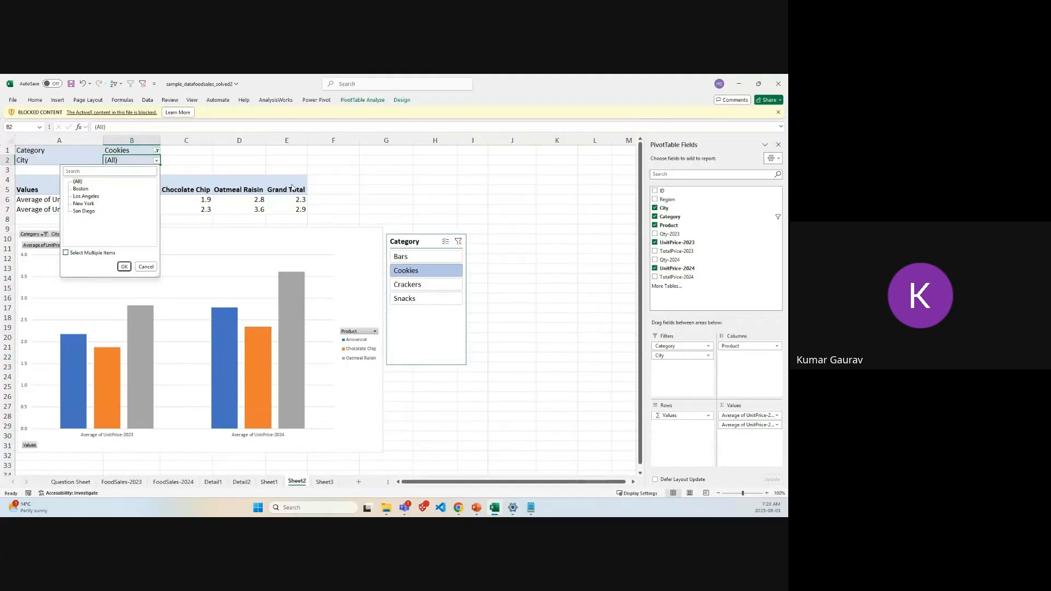
click(327, 170)
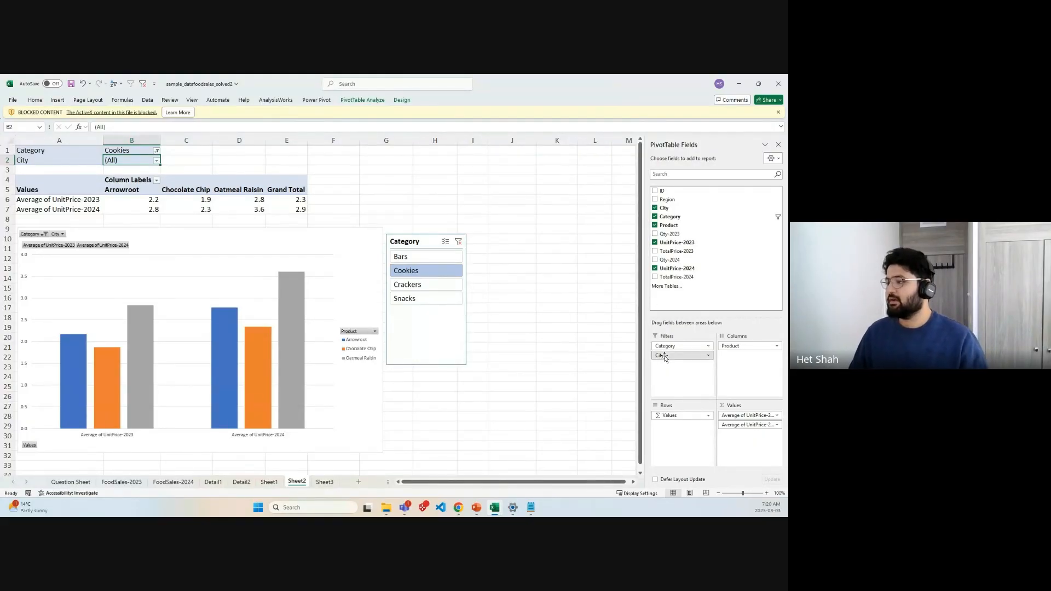
Step: Move City from the filters to the rows below Values, and reposition the slicer beside the PivotTable and the chart beneath it
drag(663, 356, 679, 424)
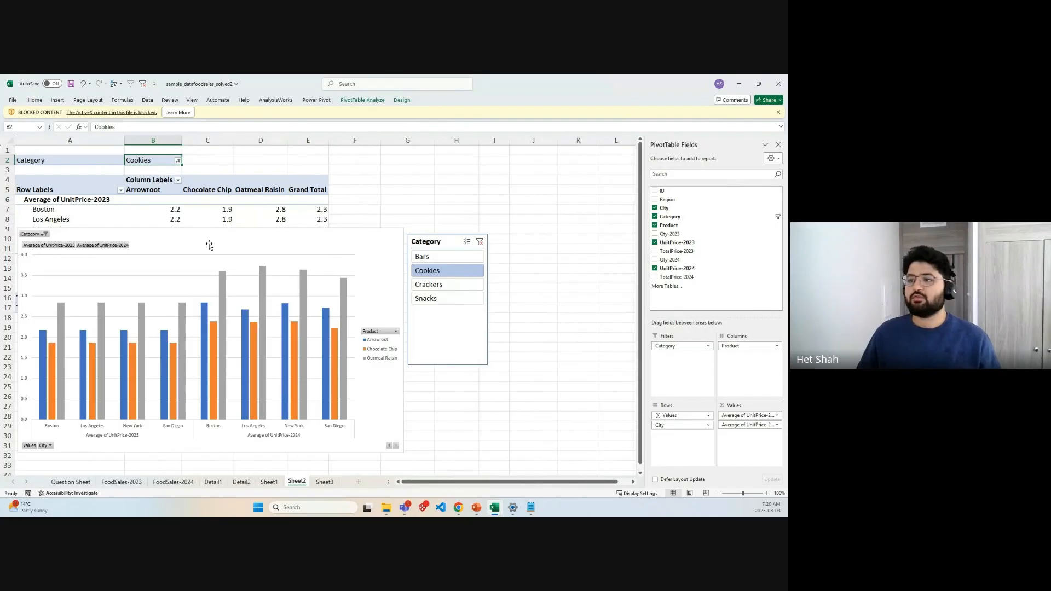
drag(208, 241, 338, 326)
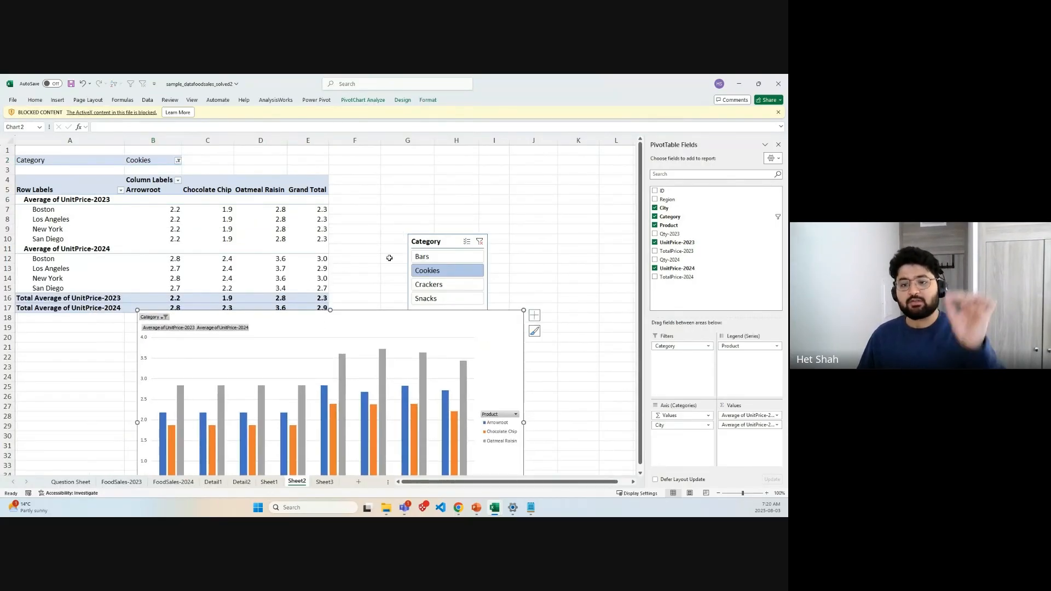
drag(432, 242, 365, 186)
drag(293, 323, 200, 343)
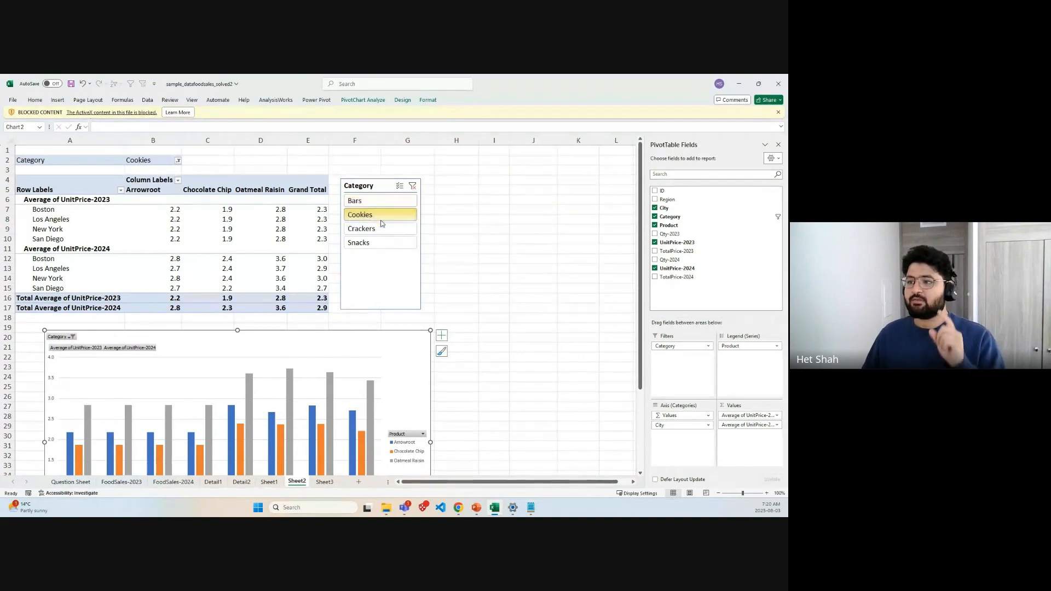
Step: Try Values in the PivotChart's legend below Product, and return it to the axis categories beneath City
scroll(352, 348, down, 3)
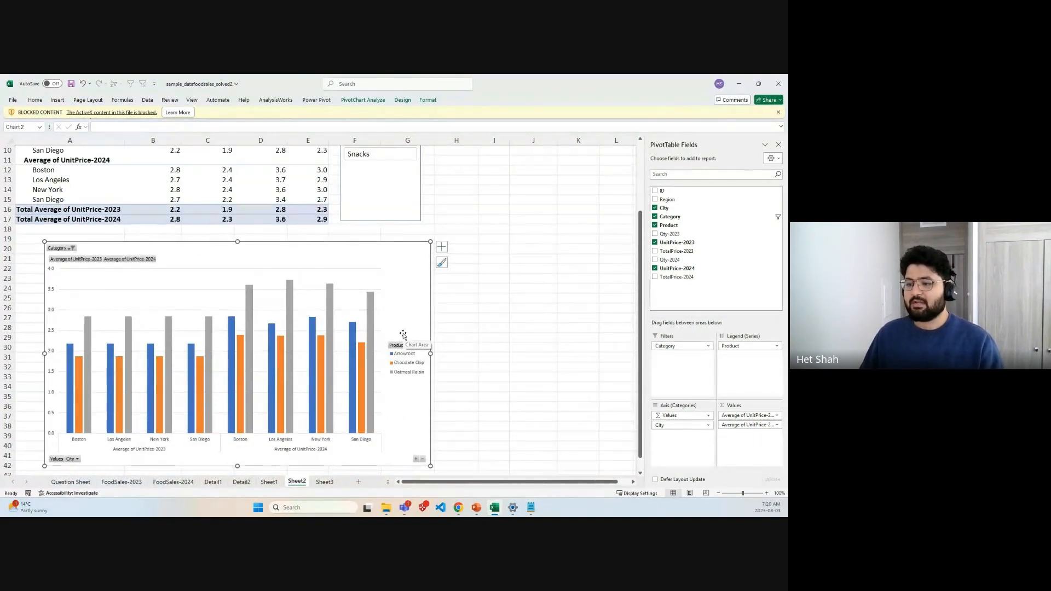
scroll(403, 334, up, 2)
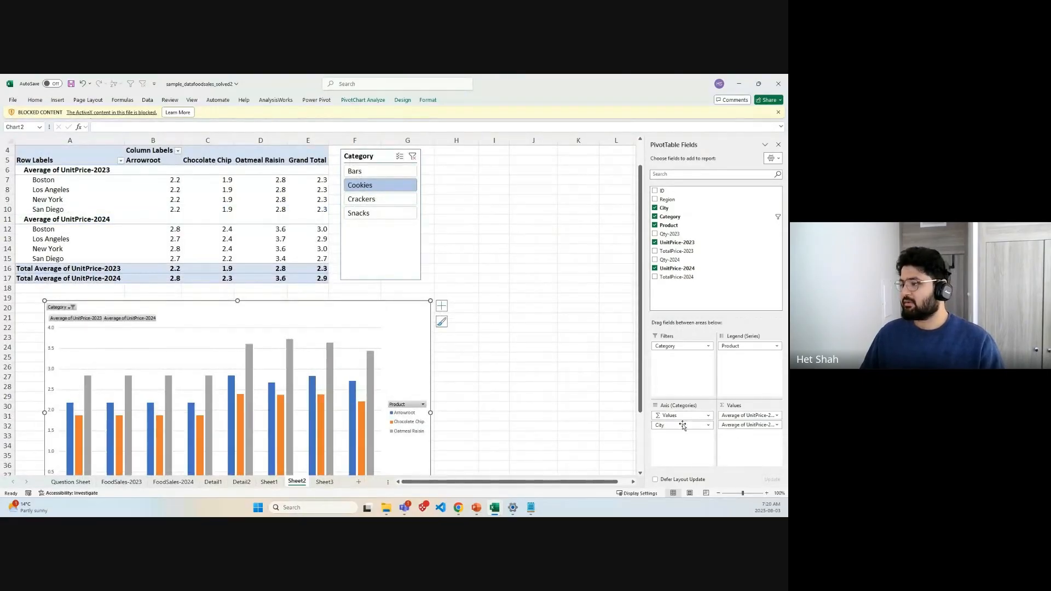
drag(684, 415, 743, 366)
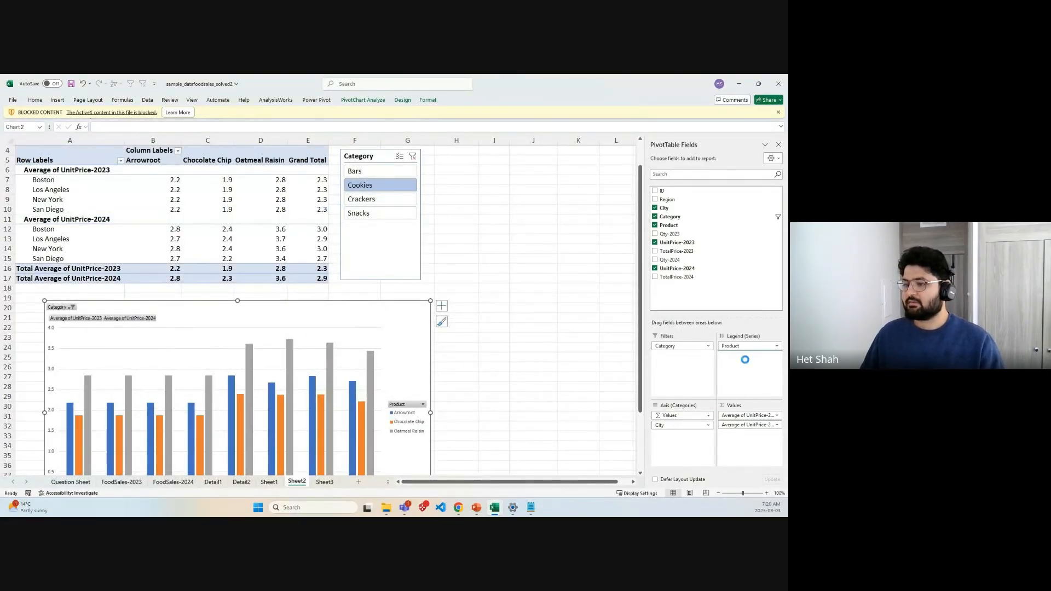
scroll(579, 331, down, 3)
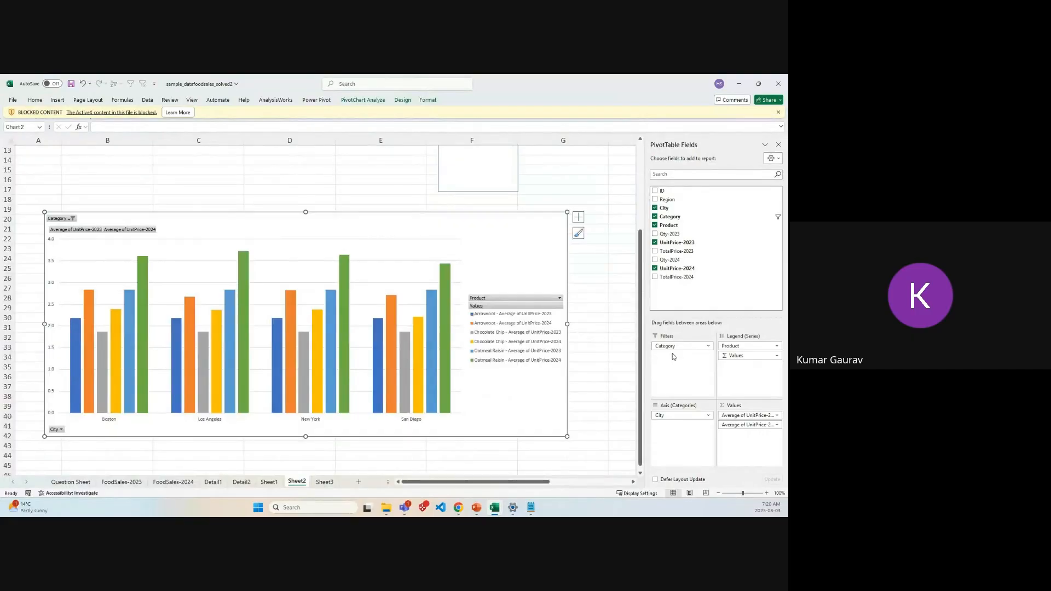
drag(733, 357, 676, 439)
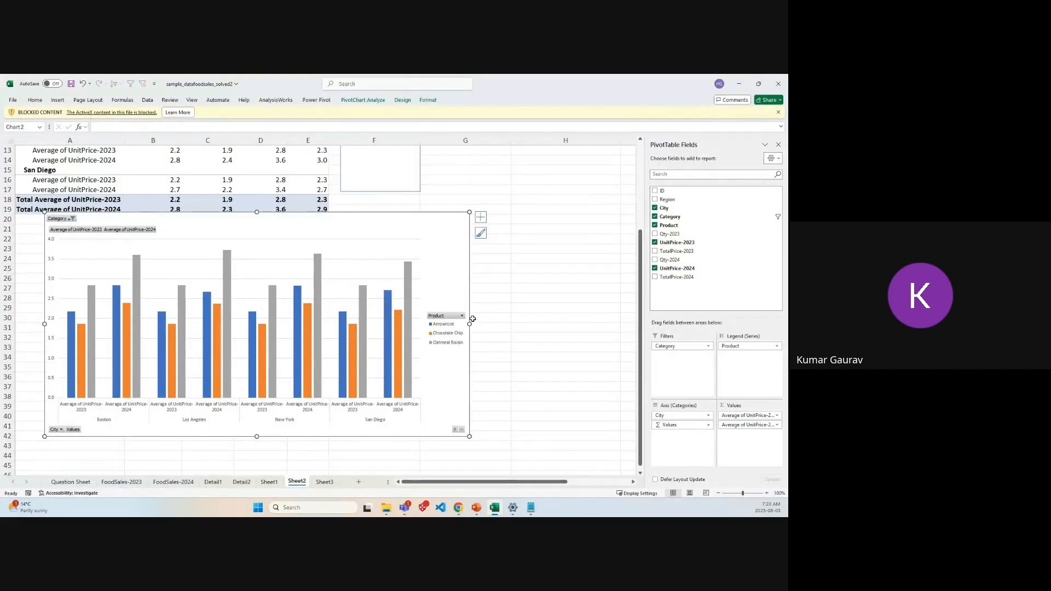
Step: Move the PivotChart slightly down so it sits clear of the PivotTable's total rows, starting at about row 20
scroll(512, 293, up, 4)
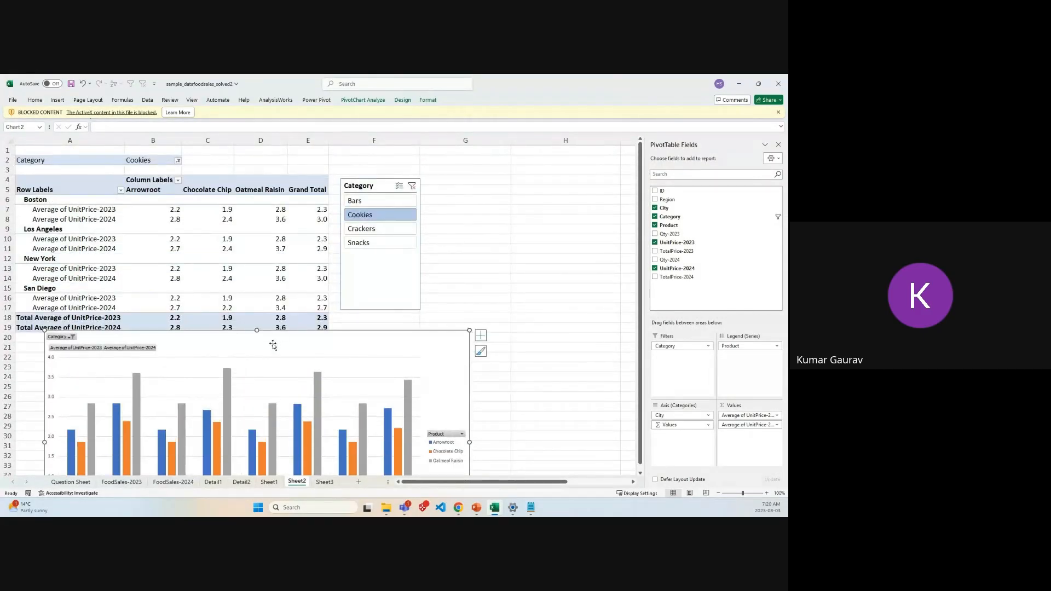
drag(272, 344, 247, 353)
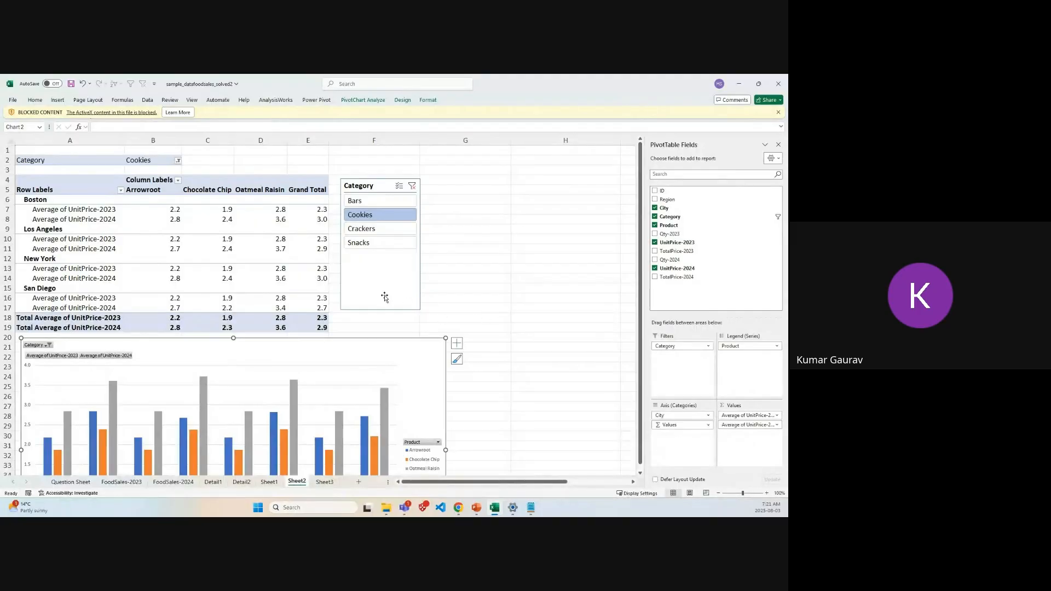
Step: Hide row 2, which holds the Category report filter above the PivotTable
click(9, 160)
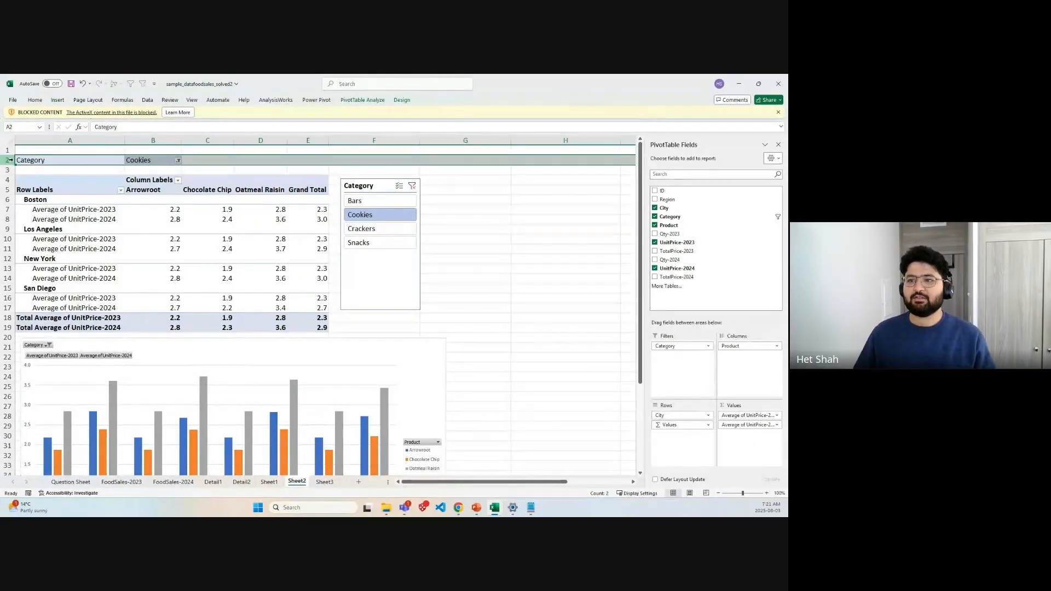
right_click(9, 160)
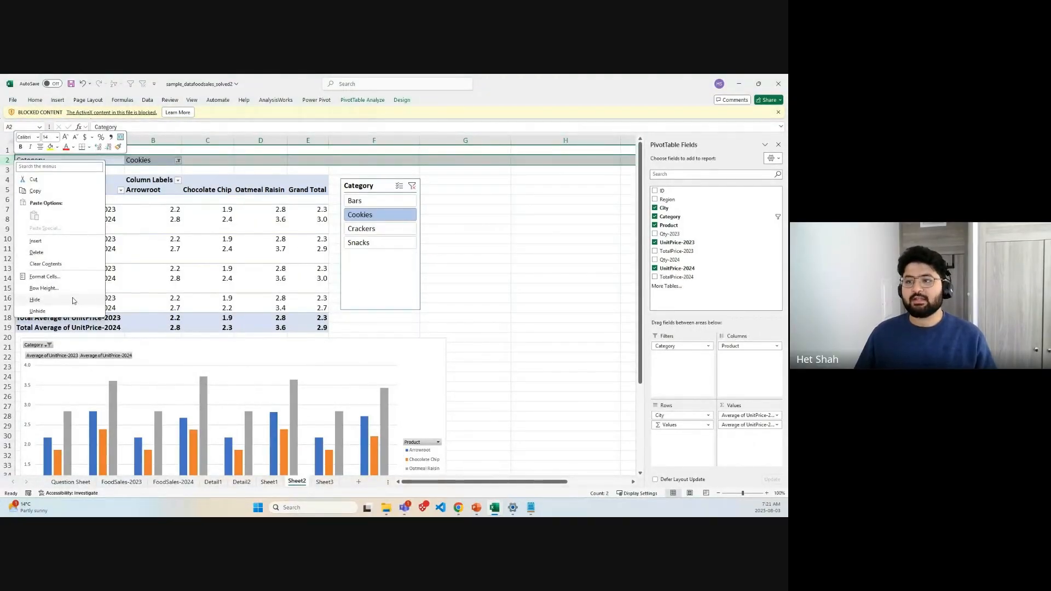
click(73, 301)
click(461, 258)
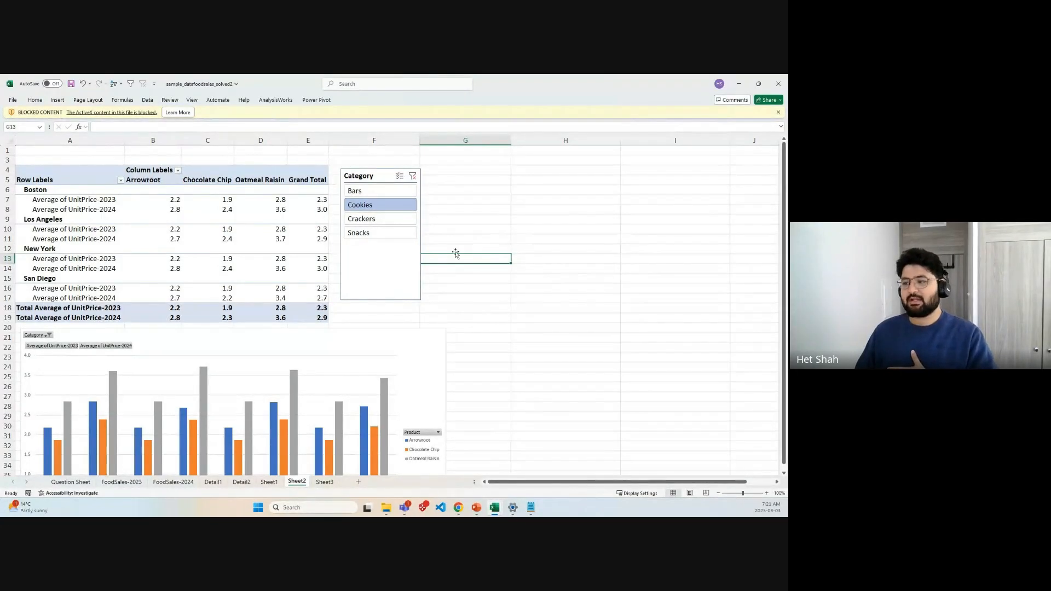
click(525, 242)
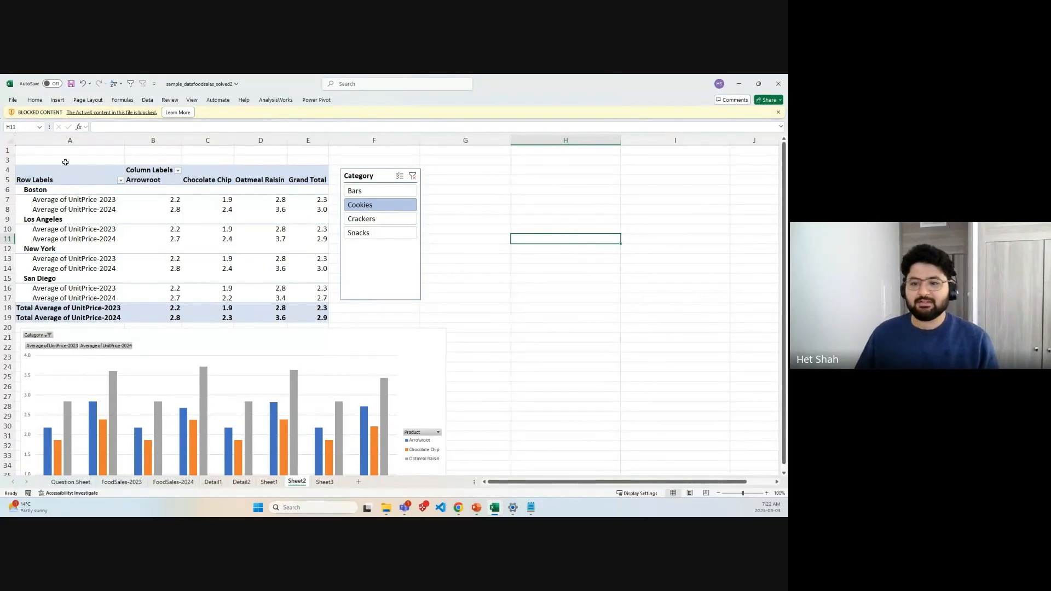
Step: Unhide row 2 to restore the Category report filter above the PivotTable
right_click(9, 156)
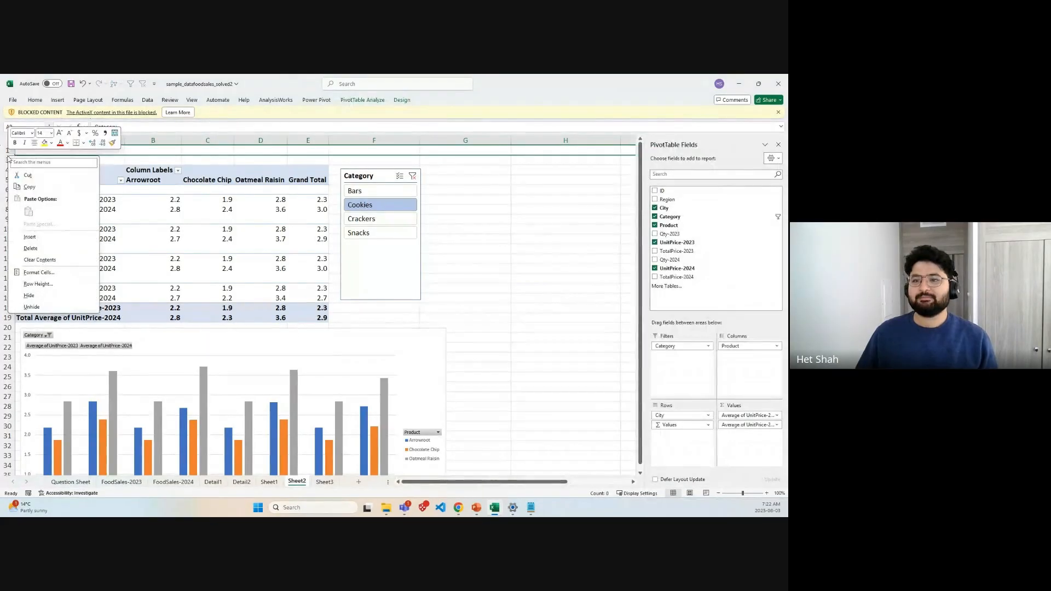
click(31, 307)
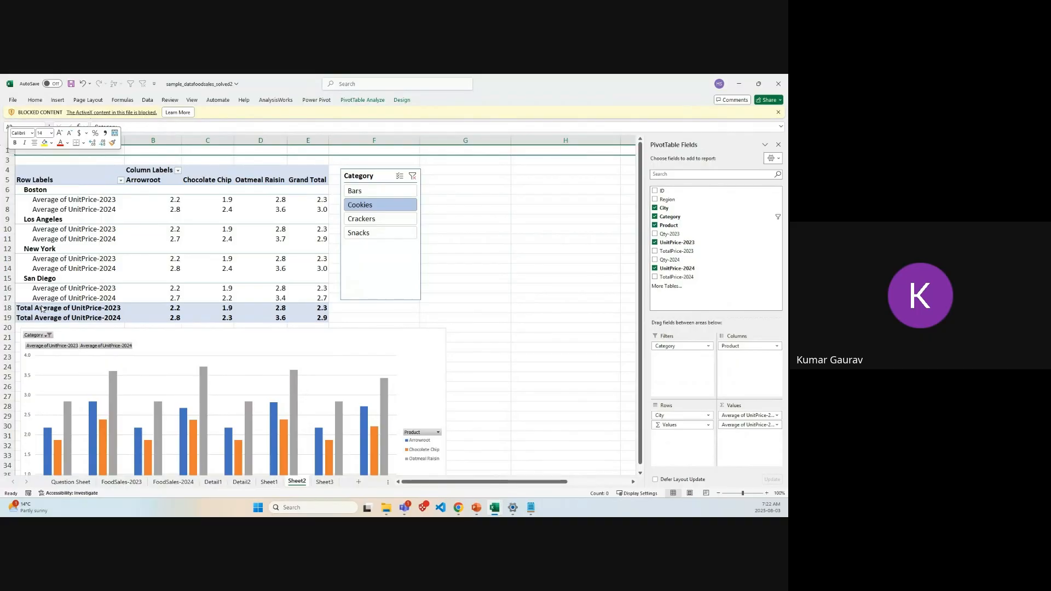
click(521, 214)
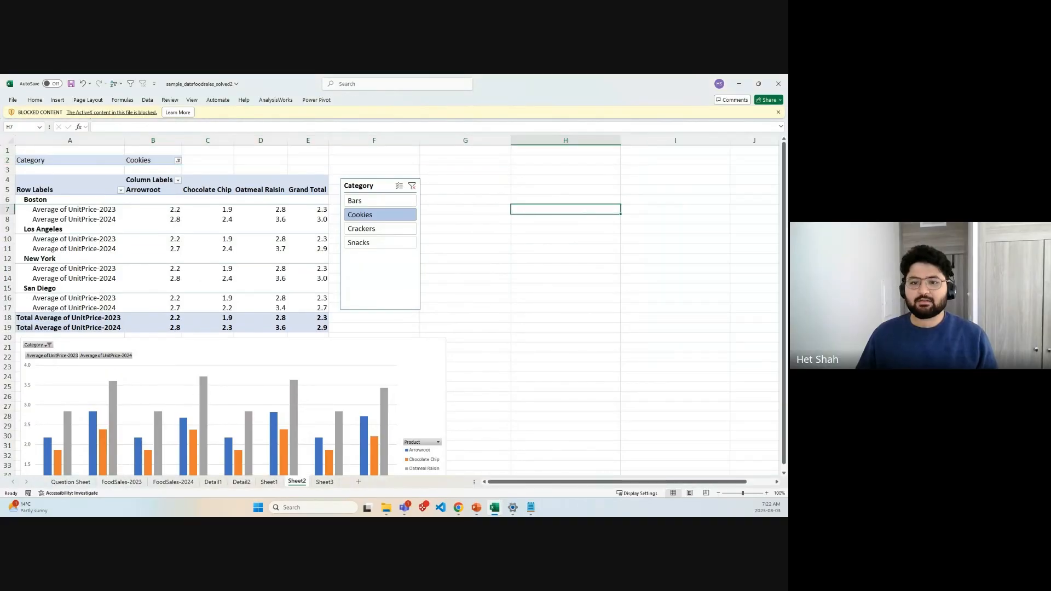
Step: Open the chart type choices for the average unit price PivotChart
key(alt+Tab)
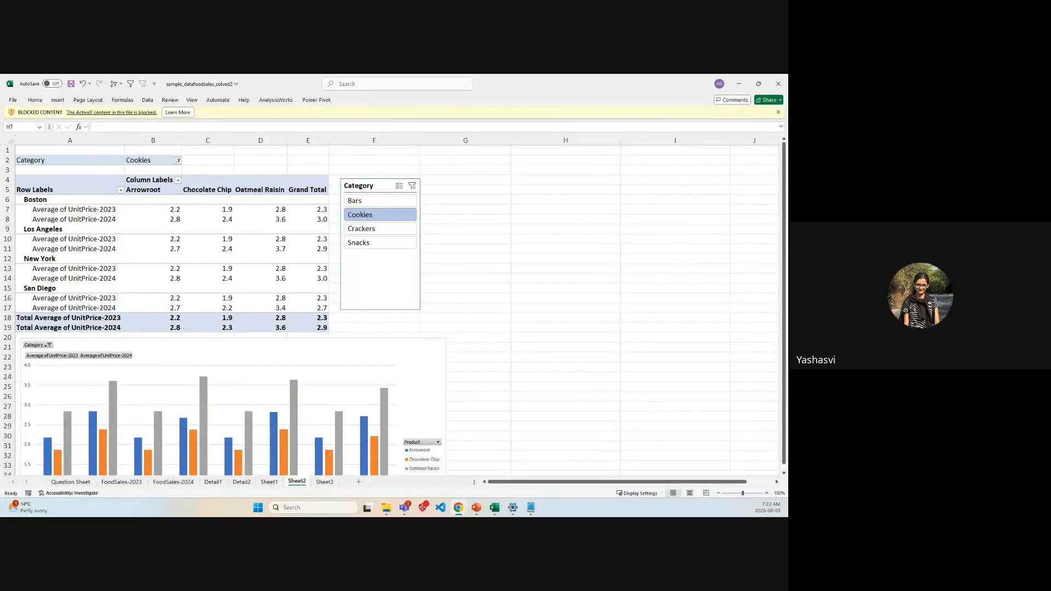
scroll(300, 346, down, 3)
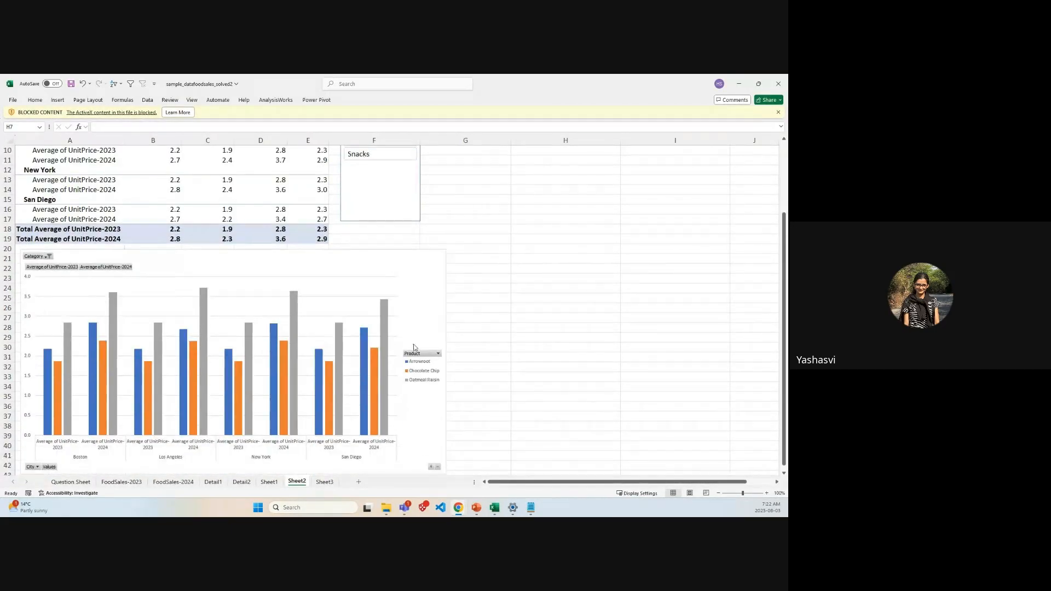
click(335, 269)
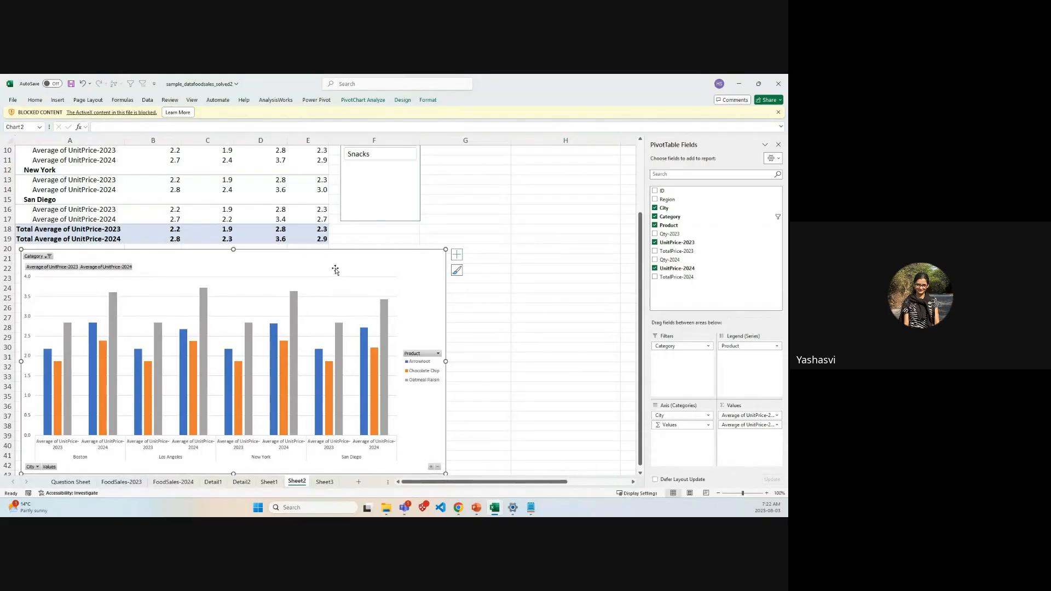
click(398, 101)
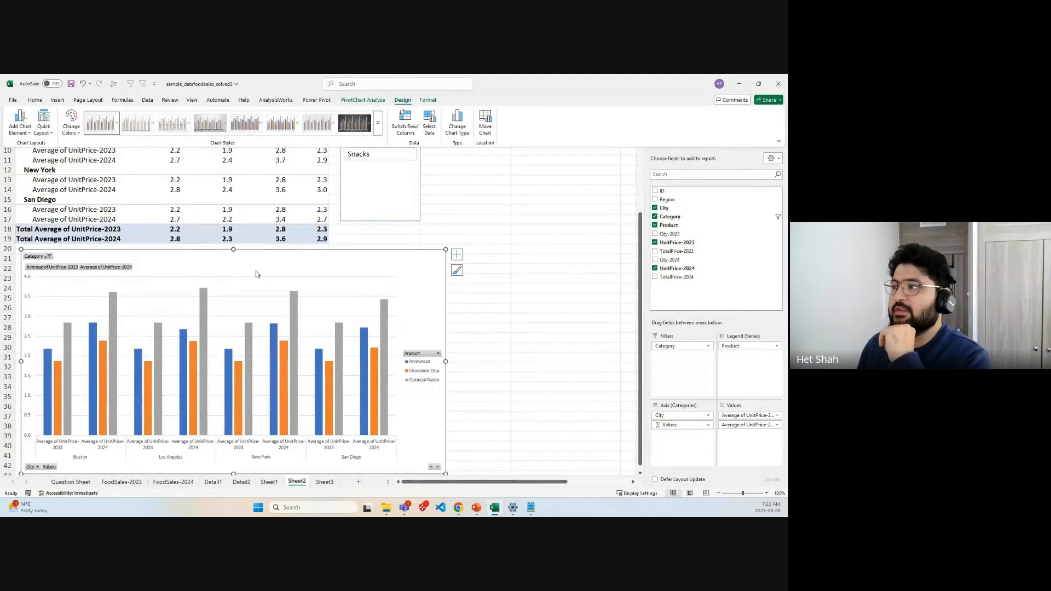
click(457, 125)
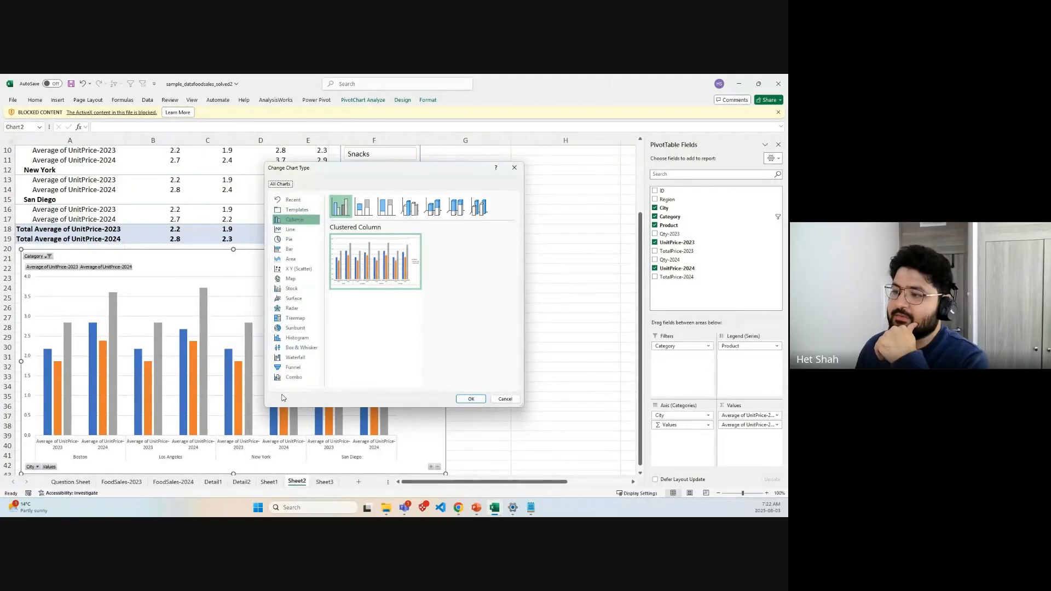
mouse_move(336, 290)
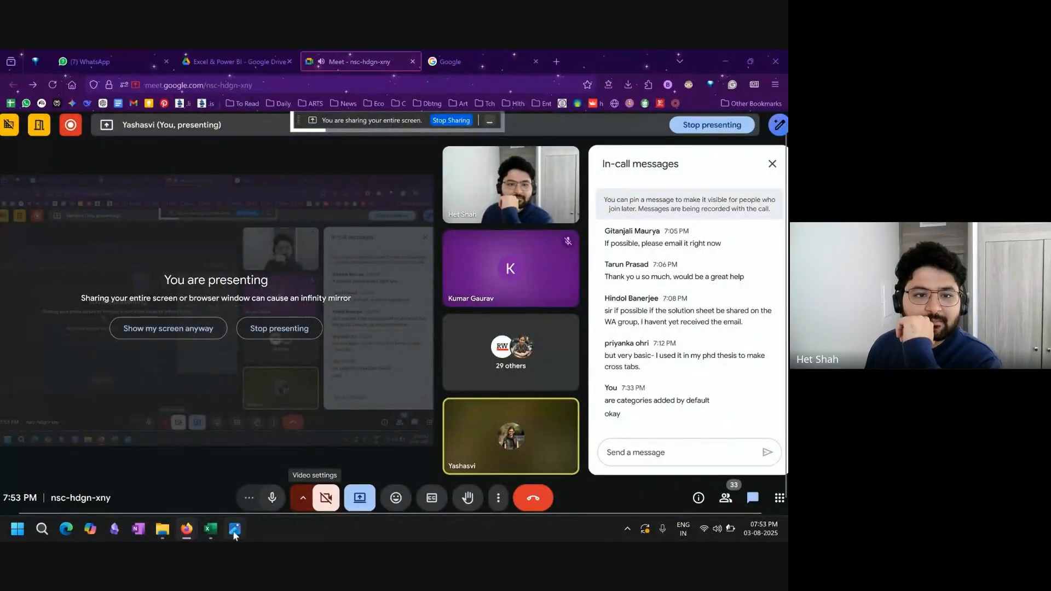
Step: Switch to the sample_datafoodsales_solved2 workbook in Excel and show the field list of the TotalPrice line PivotChart on FoodSales-2023
mouse_move(212, 530)
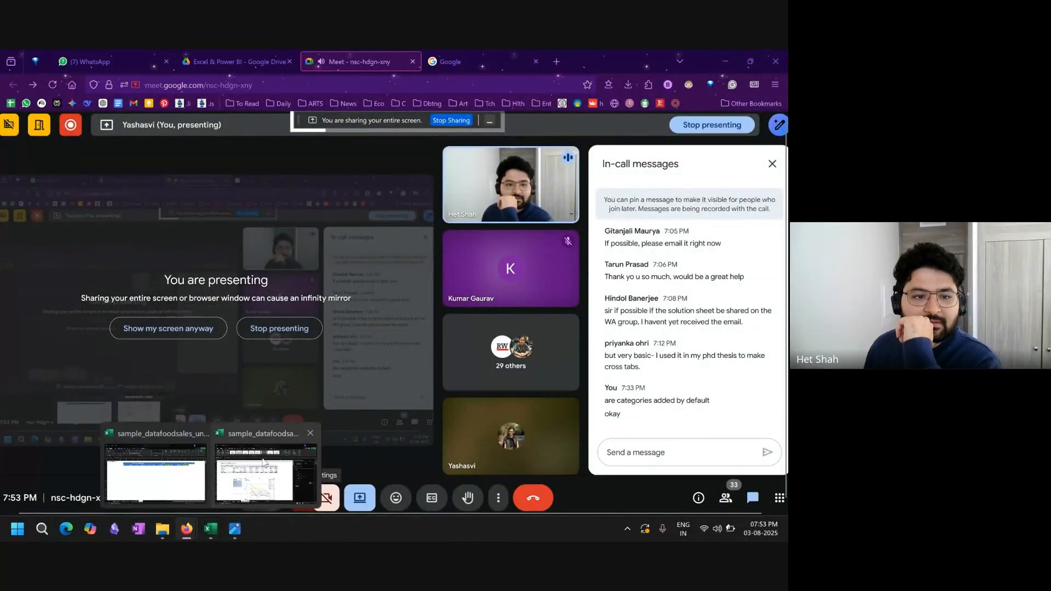
click(261, 464)
ctrl+scroll(520, 312, down, 2)
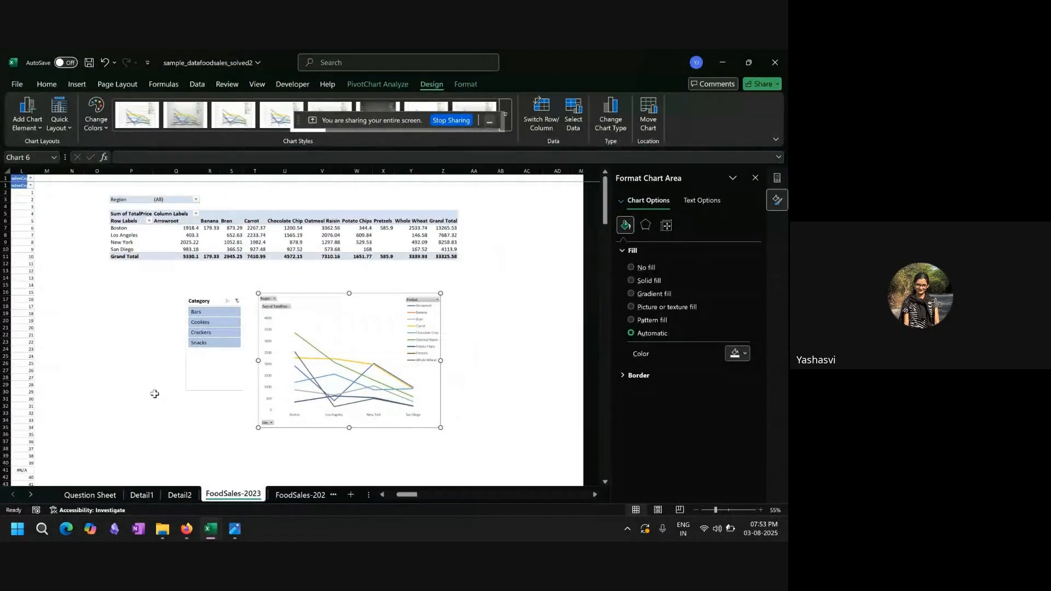
ctrl+scroll(150, 373, up, 1)
scroll(150, 373, up, 1)
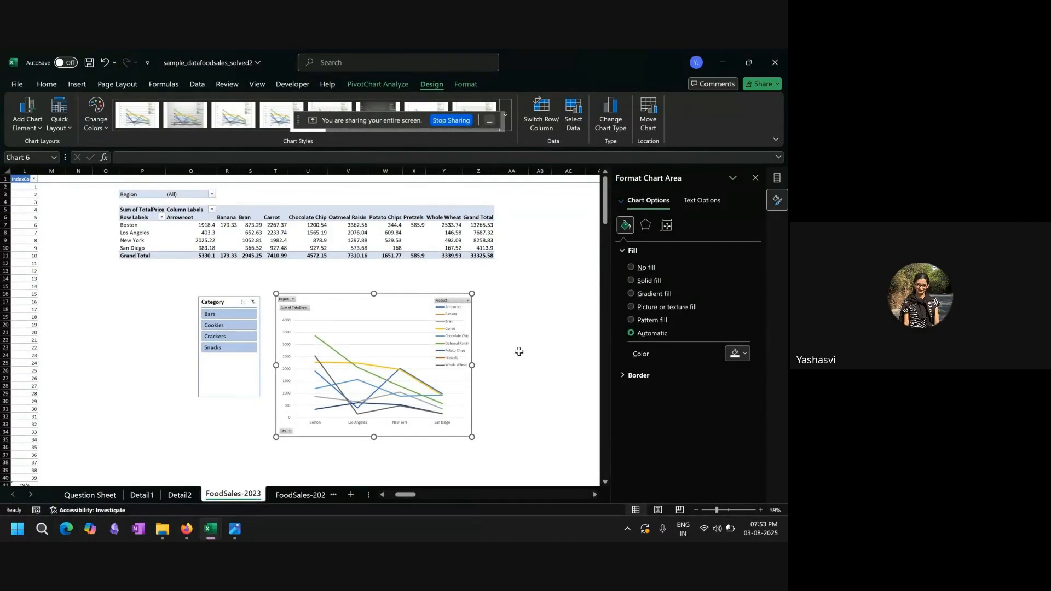
scroll(519, 352, up, 2)
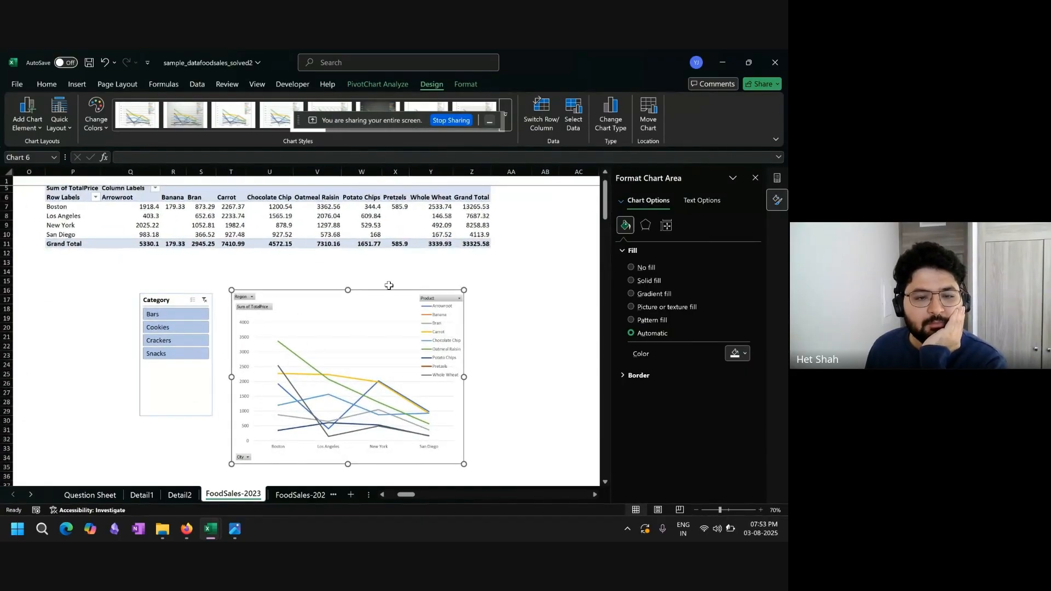
scroll(388, 285, up, 1)
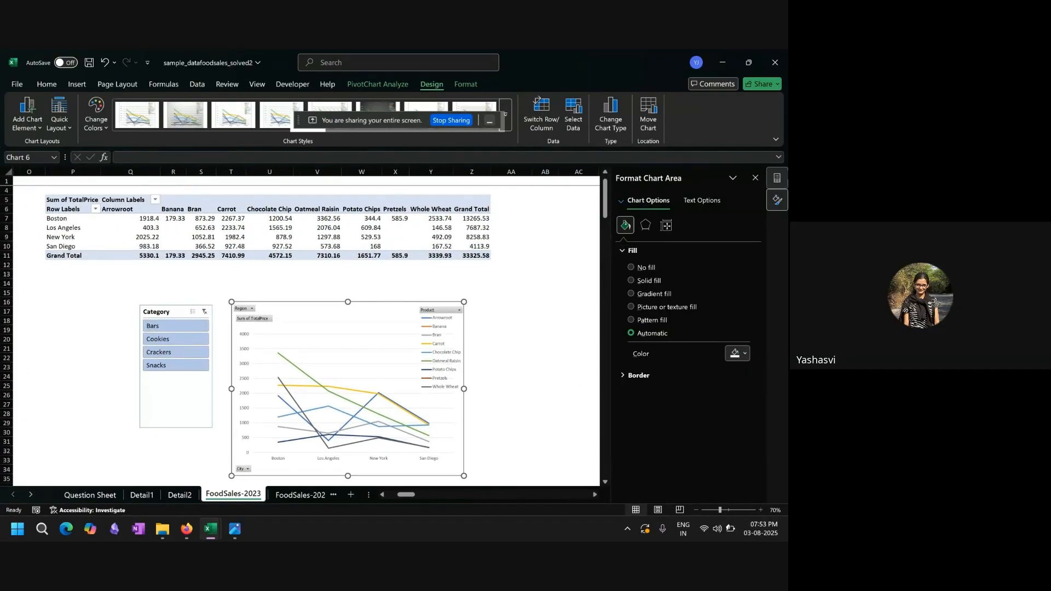
click(778, 180)
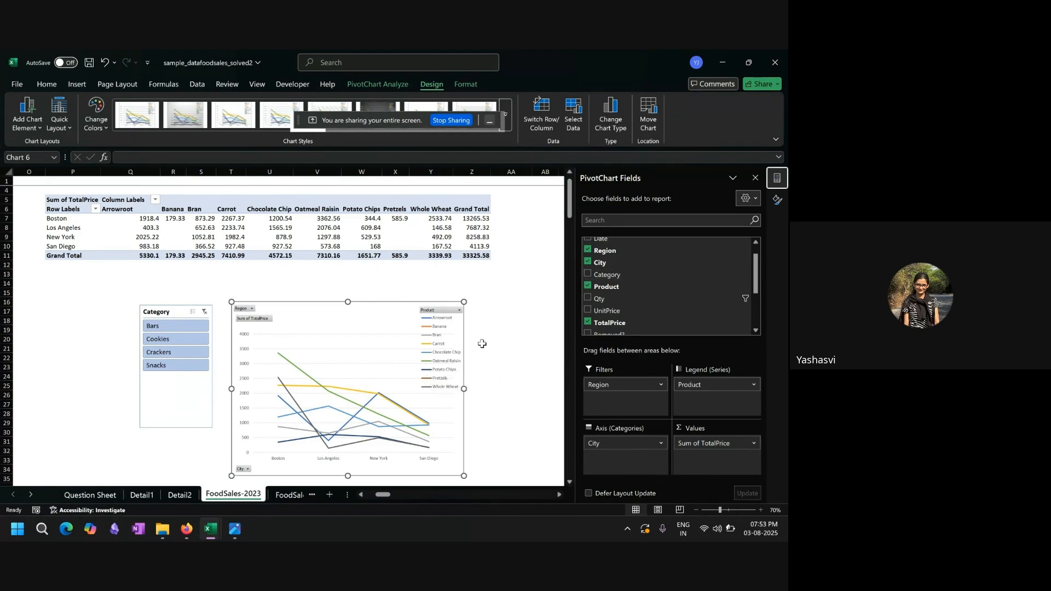
Step: Examine the line PivotChart's plot area and its city and product data alongside the PivotTable above it
scroll(482, 345, down, 3)
scroll(483, 345, up, 3)
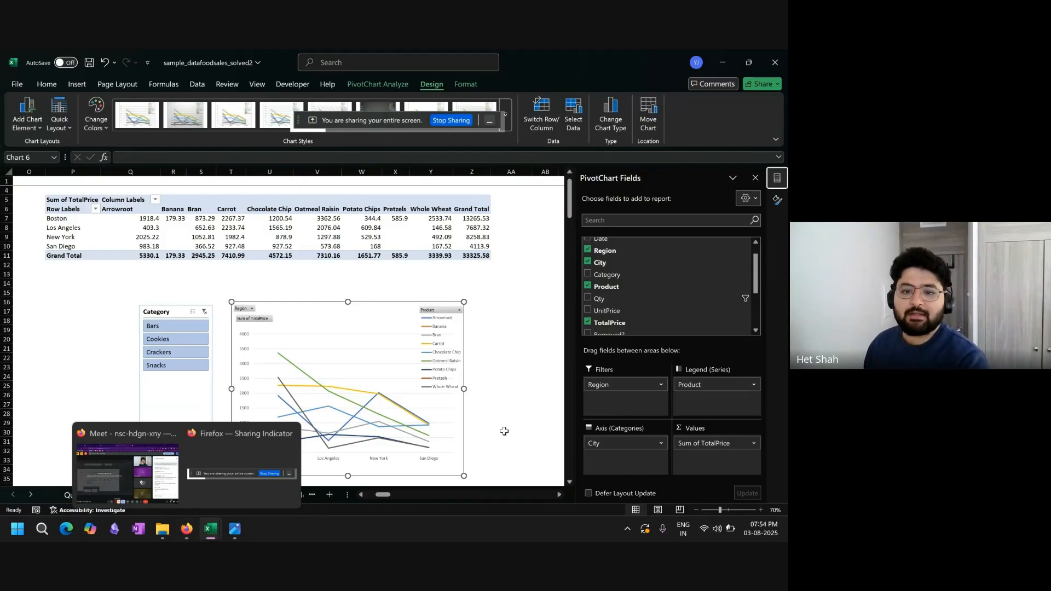
scroll(526, 405, down, 2)
scroll(526, 405, up, 2)
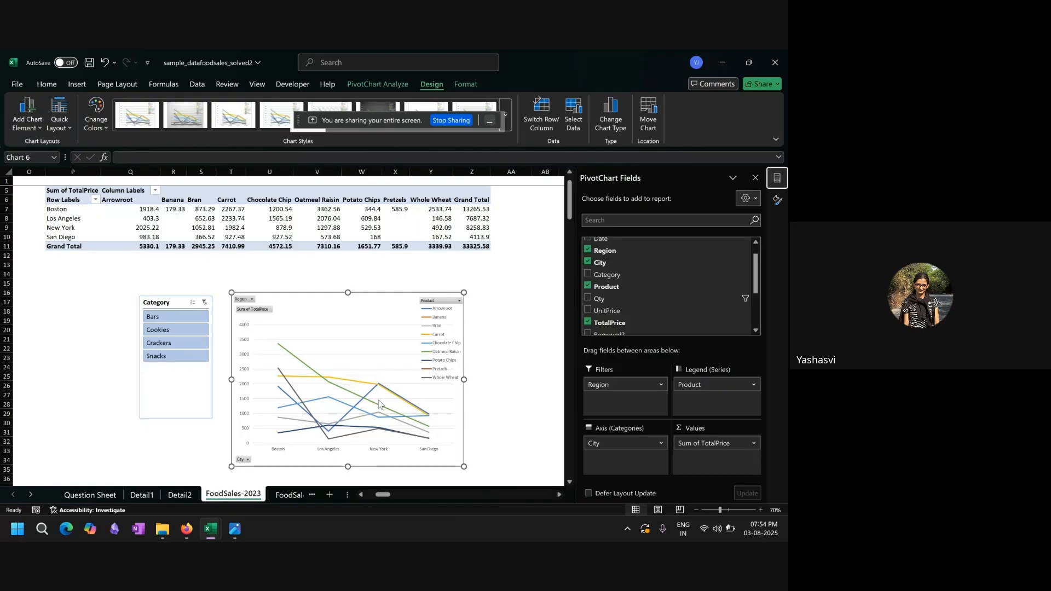
click(501, 392)
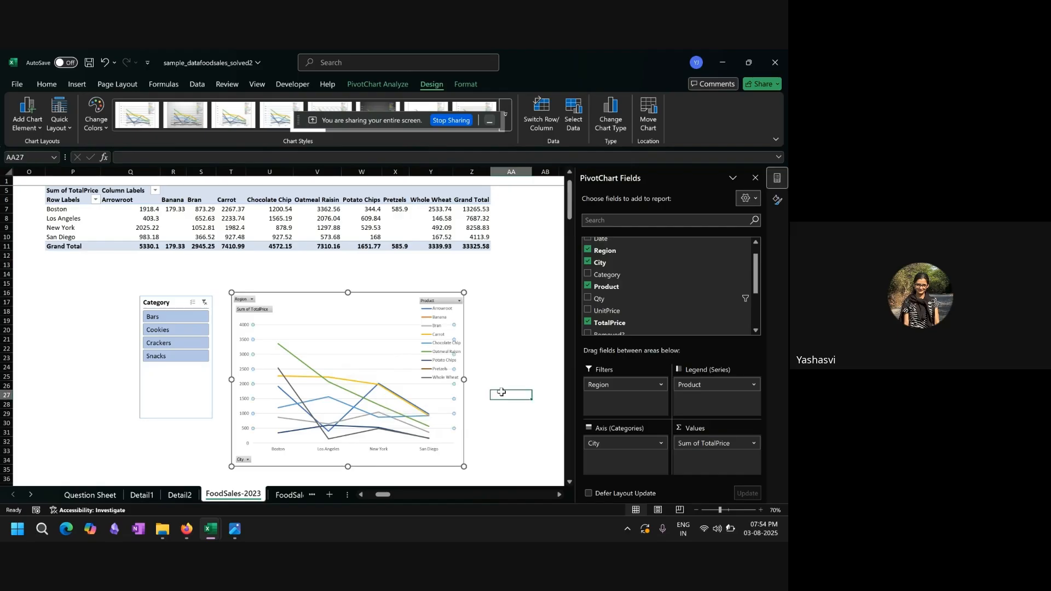
click(403, 366)
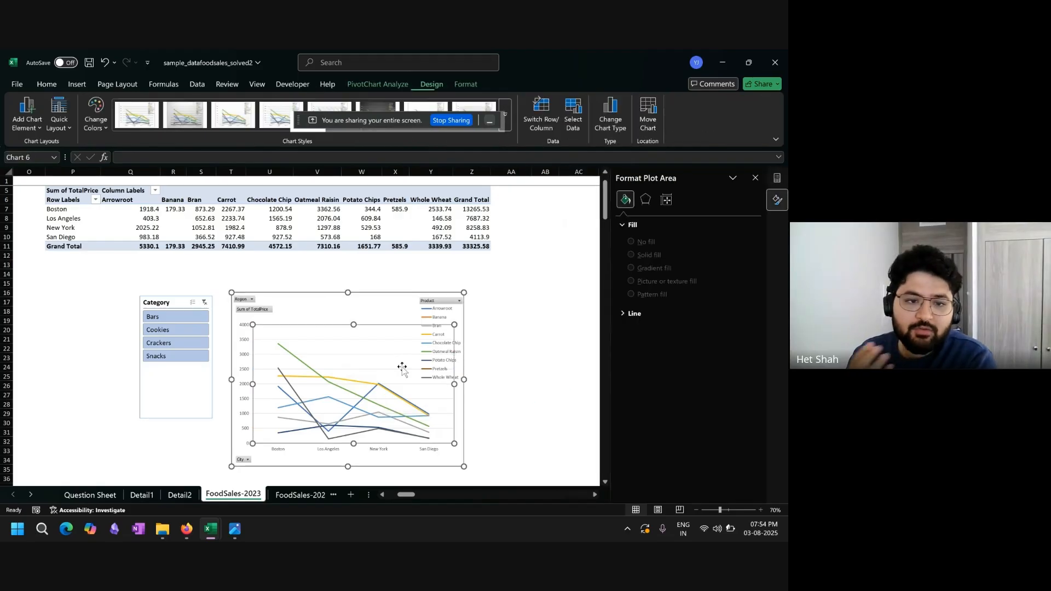
click(545, 357)
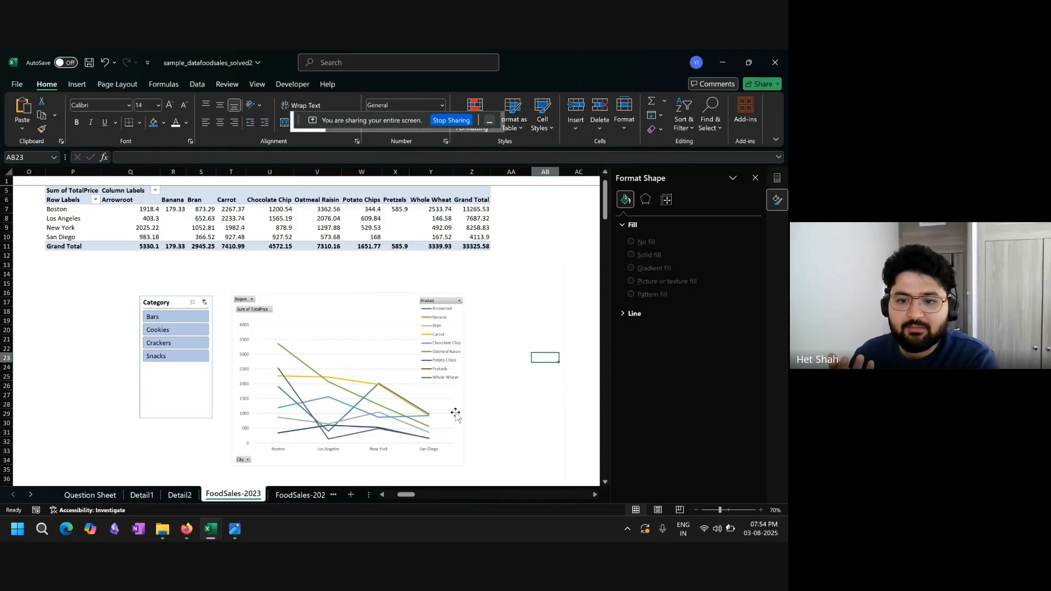
scroll(455, 413, down, 1)
scroll(455, 413, up, 1)
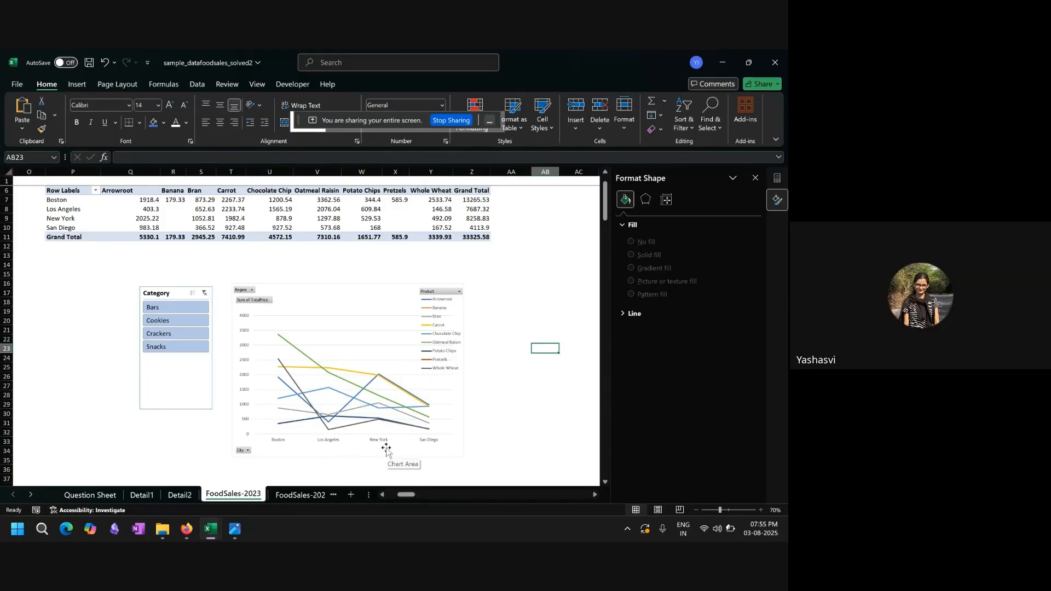
Step: Switch to the Google Meet call in Firefox and stop presenting the screen
mouse_move(240, 527)
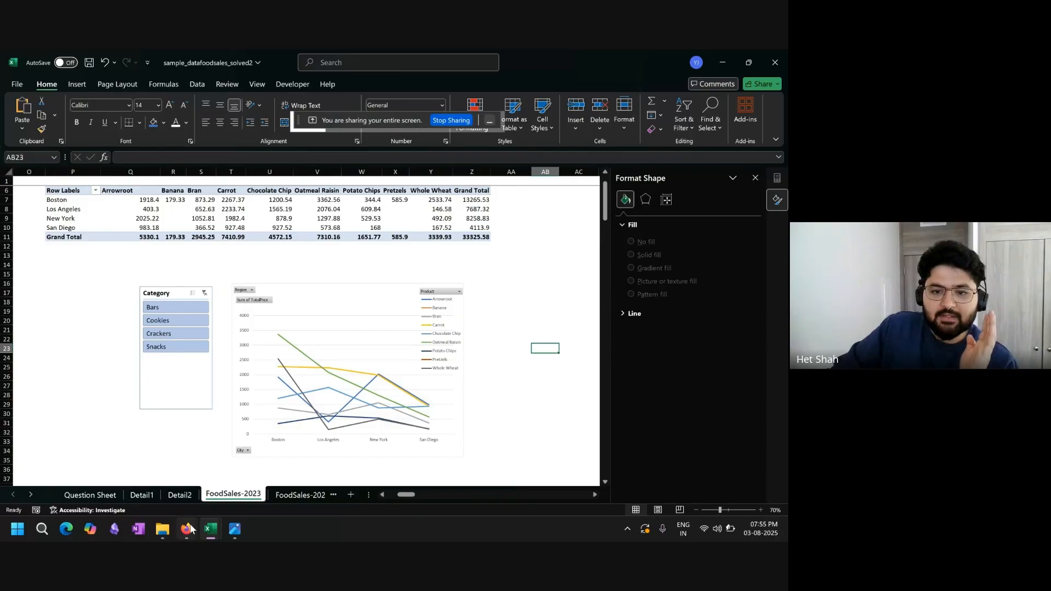
mouse_move(188, 529)
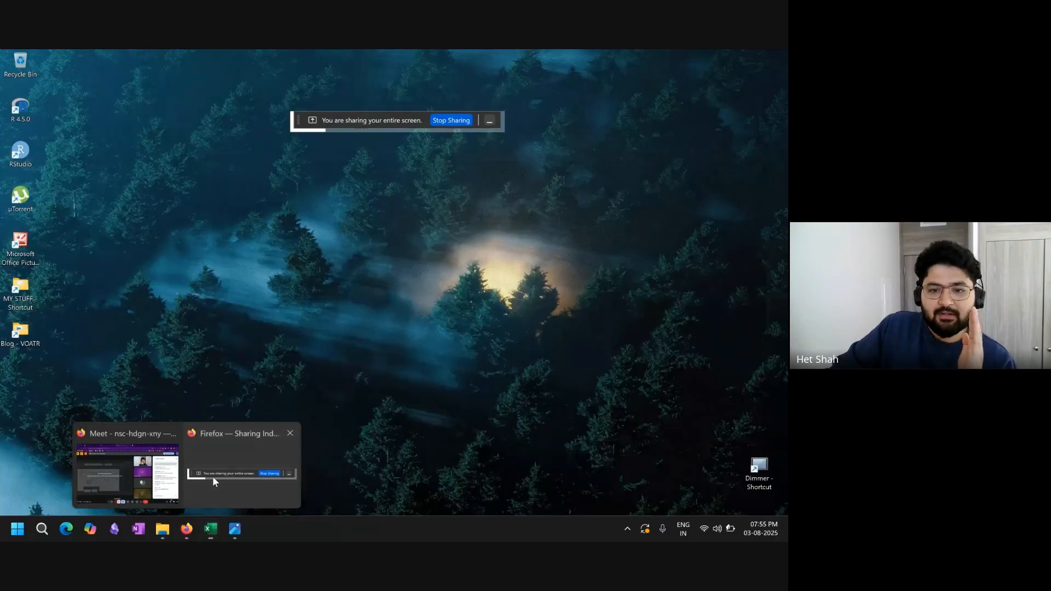
click(212, 476)
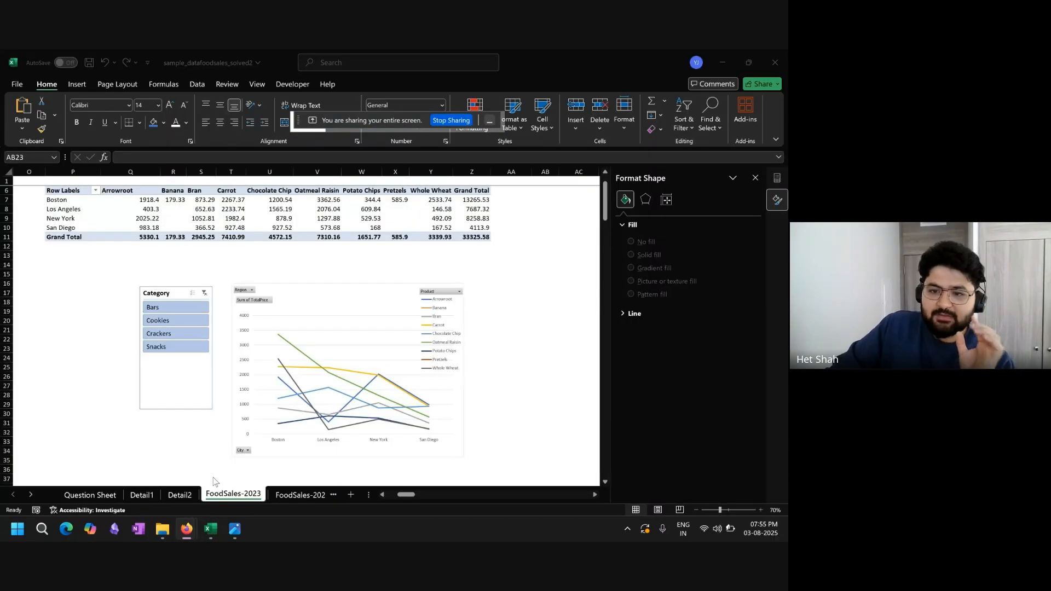
mouse_move(187, 529)
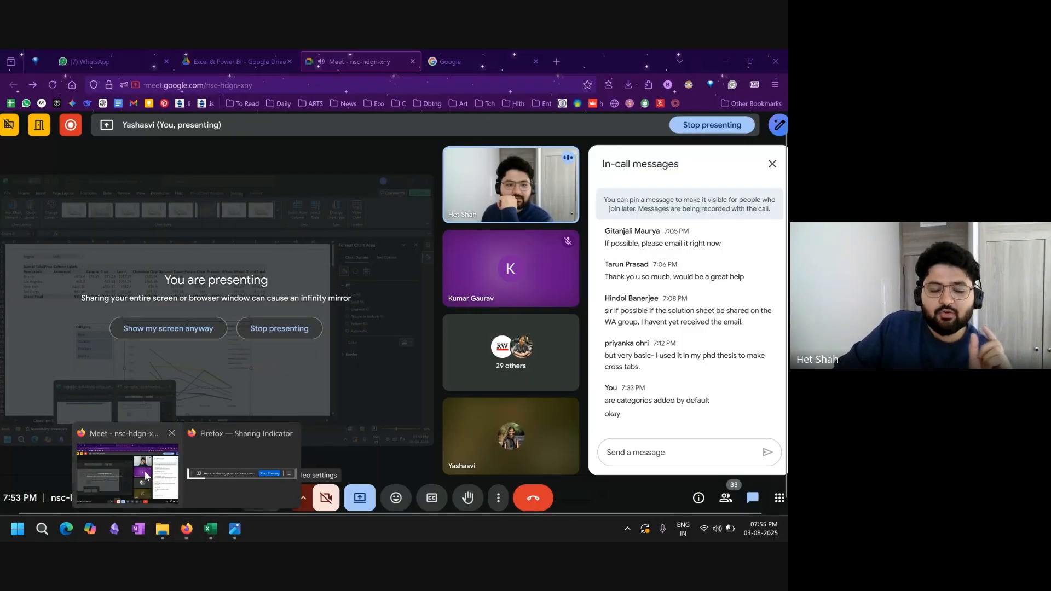
click(143, 471)
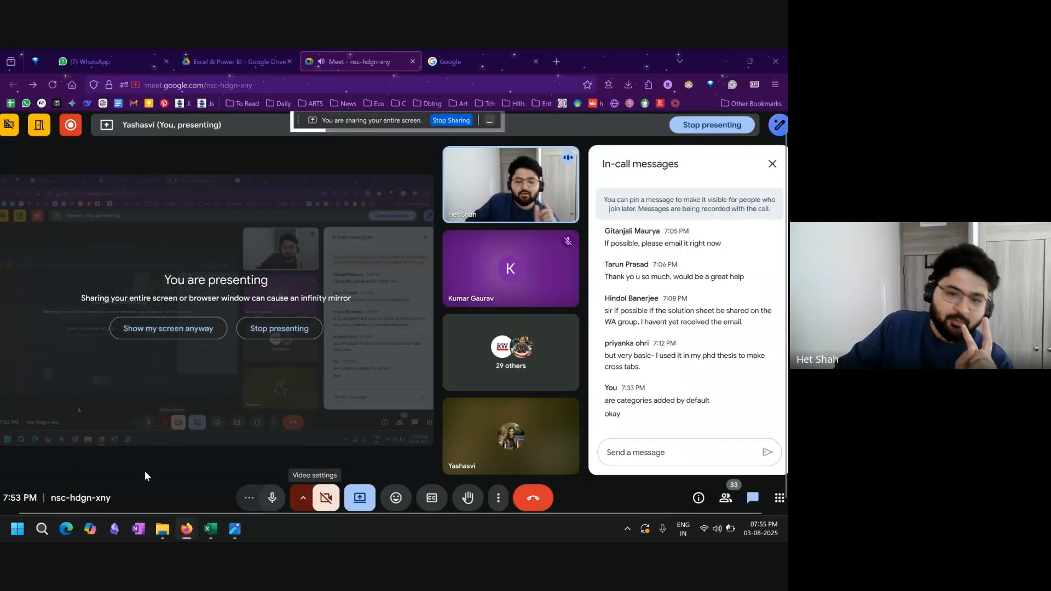
click(279, 329)
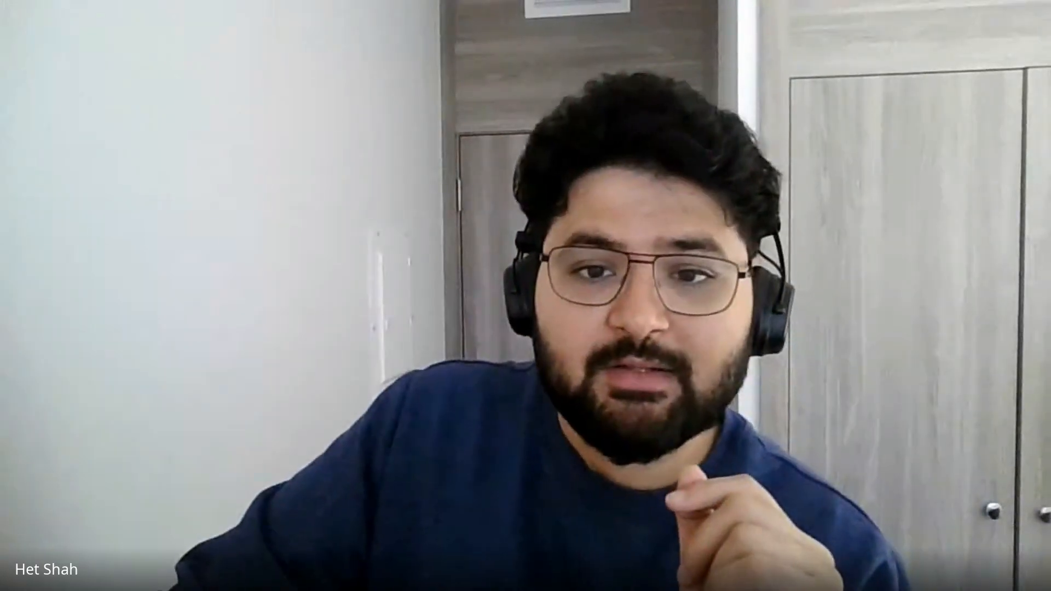